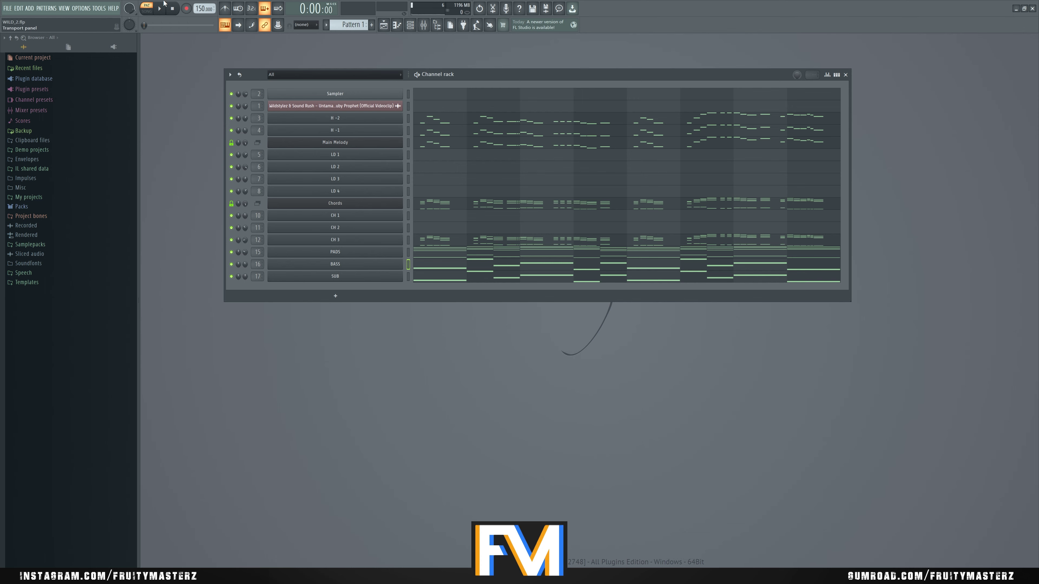
Show the playlist, bring the channel rack to the front, and play Pattern 1 for a listen
click(64, 9)
click(78, 18)
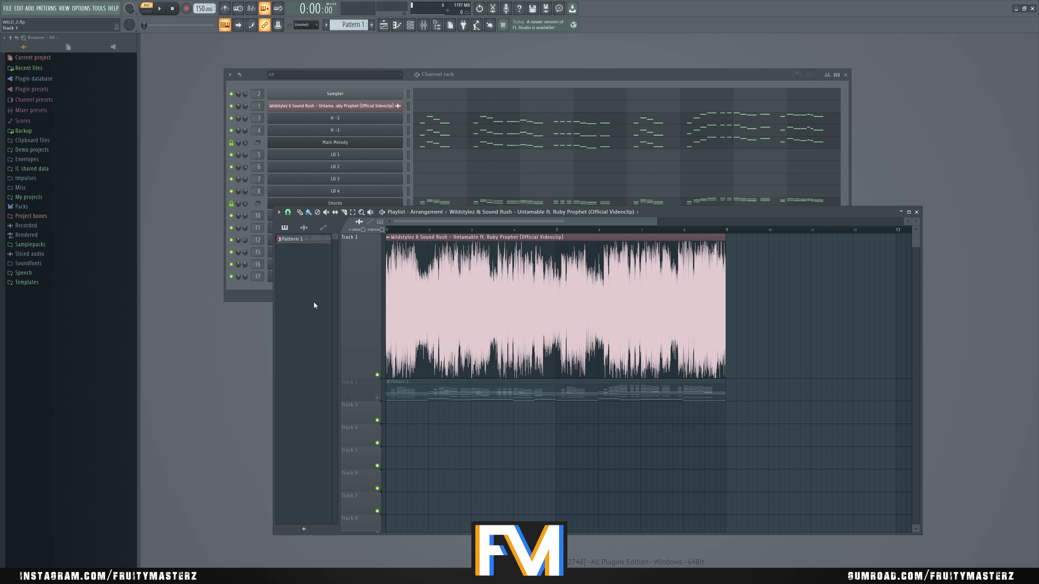
key(F6)
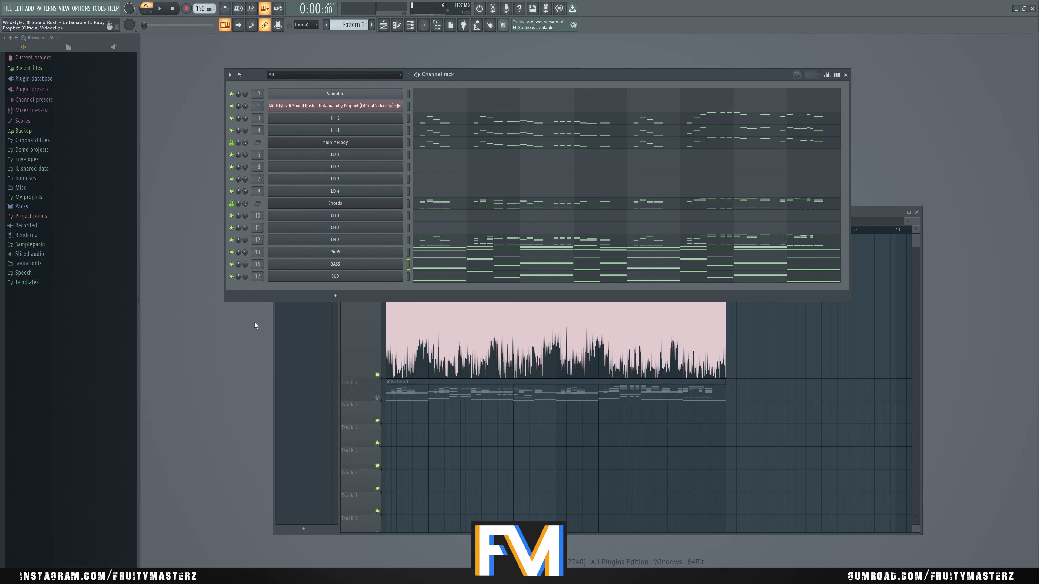
key(space)
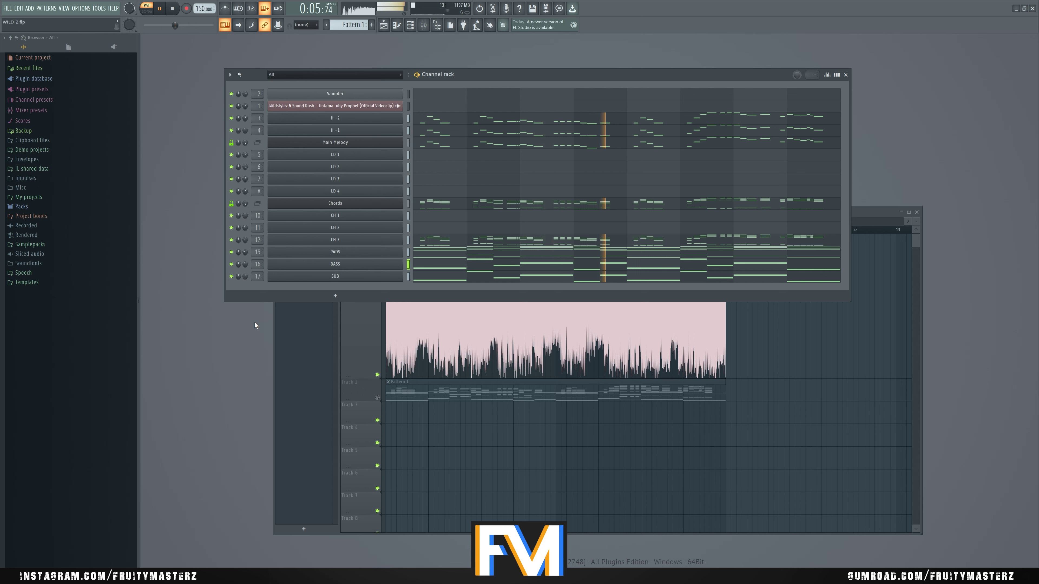
drag(245, 252, 244, 270)
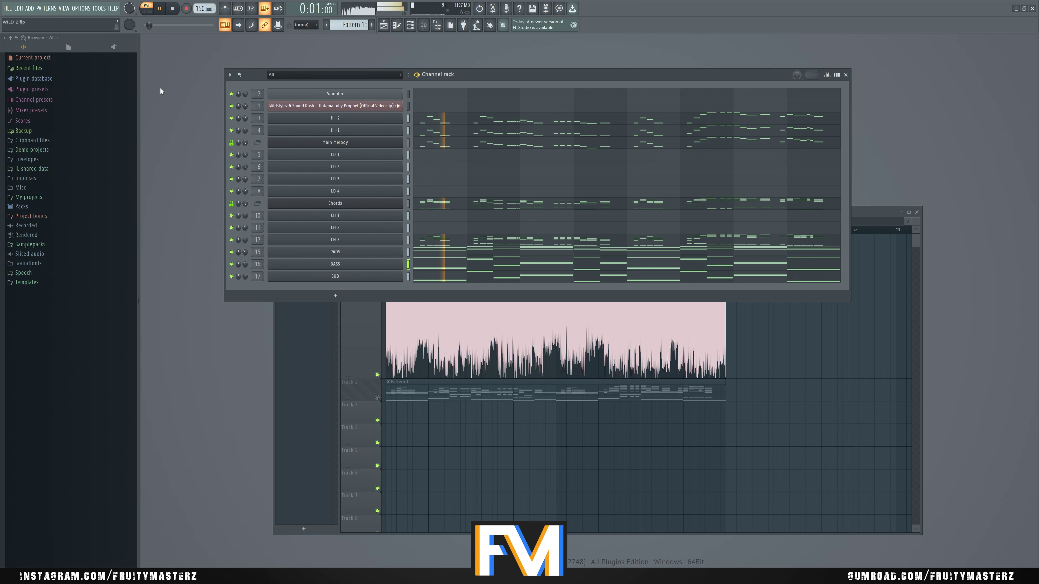
key(space)
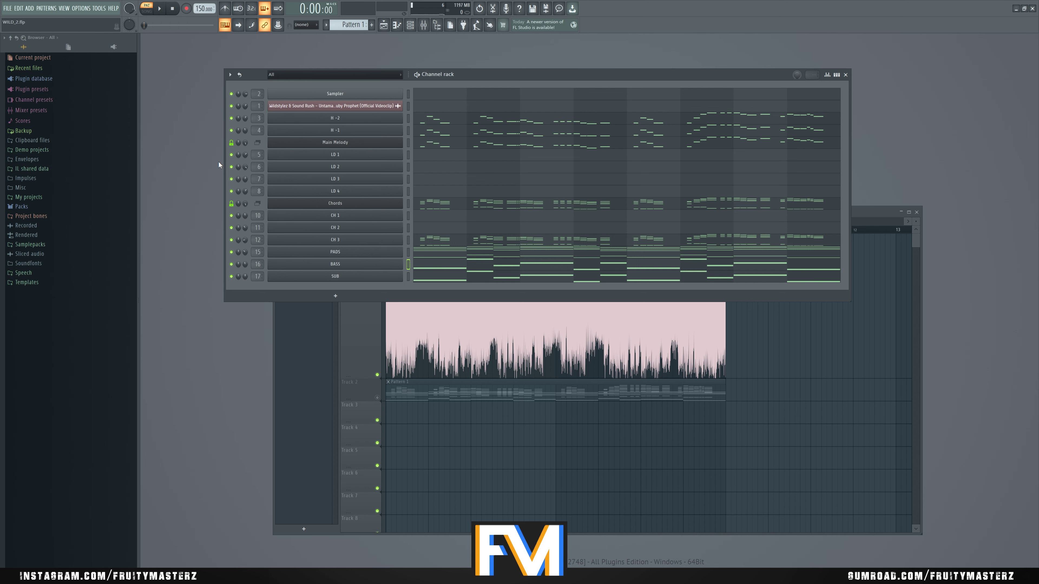
Move the Untamable audio clip on Track 1 to bar 9 and extend its start back to bar 1, making it 16 bars long
click(354, 324)
scroll(437, 425, down, 3)
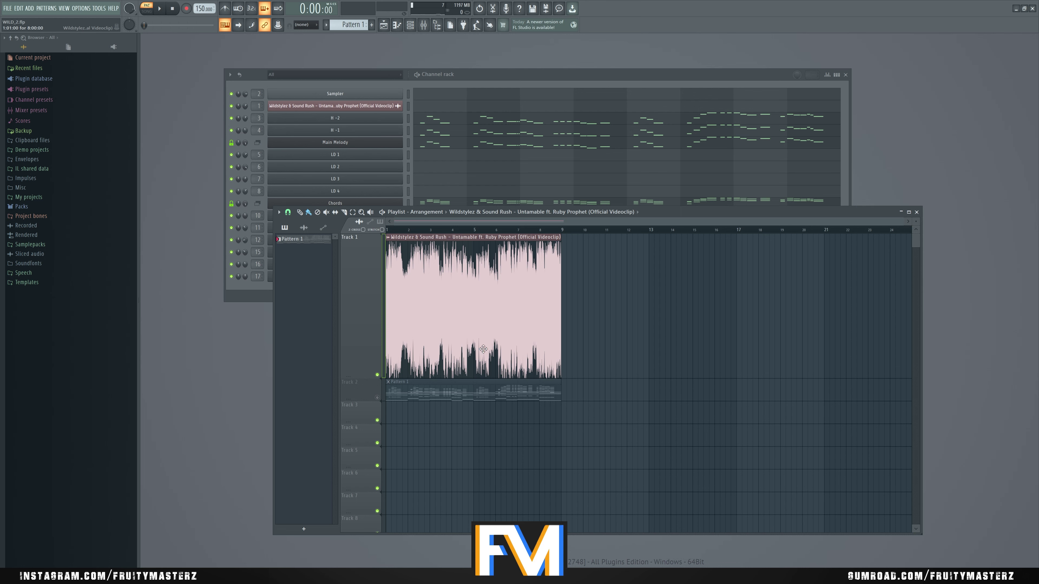
scroll(371, 357, up, 3)
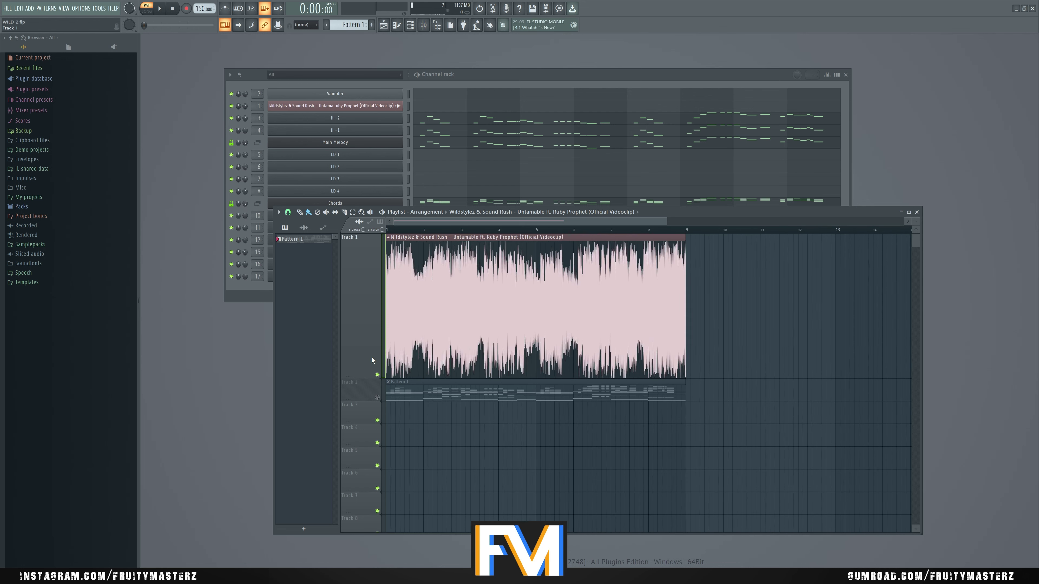
scroll(381, 338, down, 2)
scroll(376, 324, down, 1)
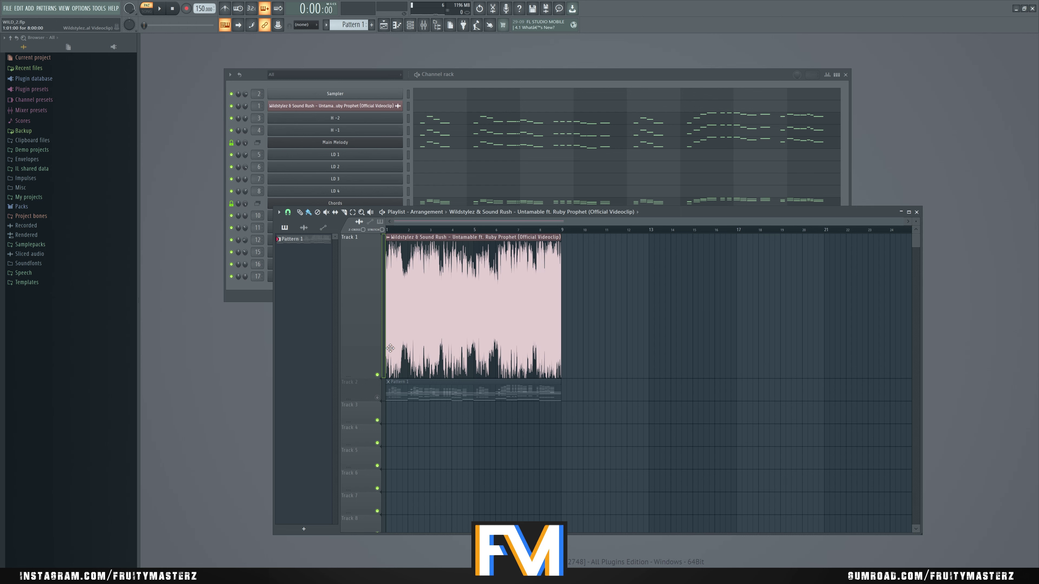
scroll(393, 360, up, 3)
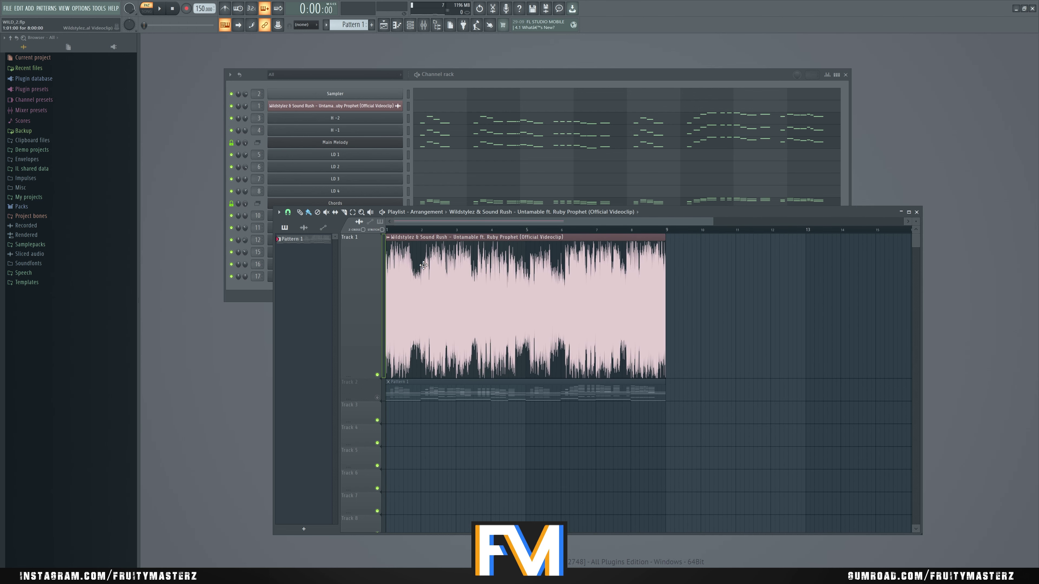
drag(396, 293, 644, 311)
scroll(686, 294, up, 3)
scroll(664, 302, up, 3)
scroll(644, 311, down, 6)
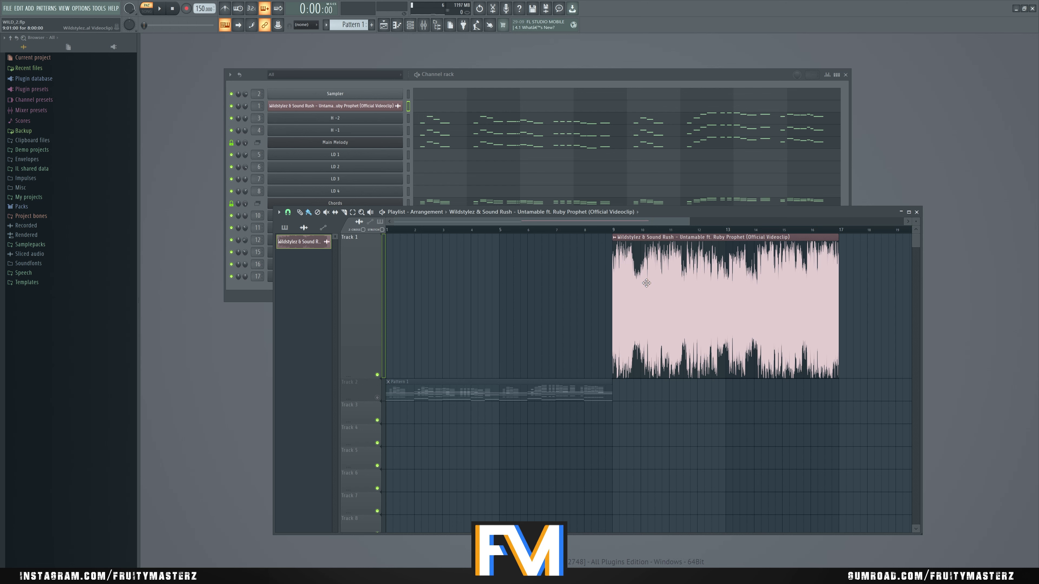
drag(609, 278, 386, 278)
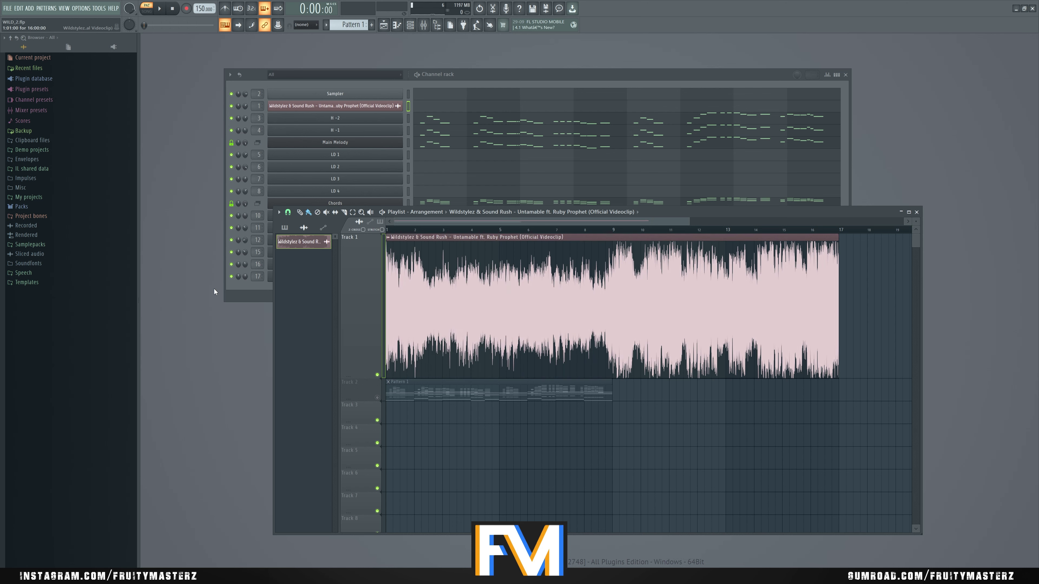
Switch playback to song mode and play the arrangement from the start
click(147, 10)
key(space)
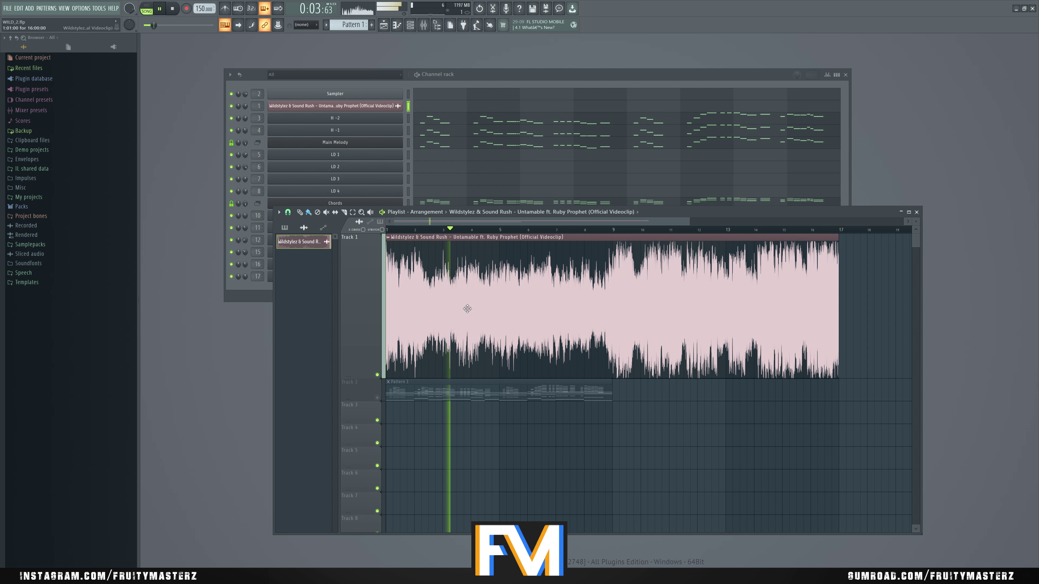
key(space)
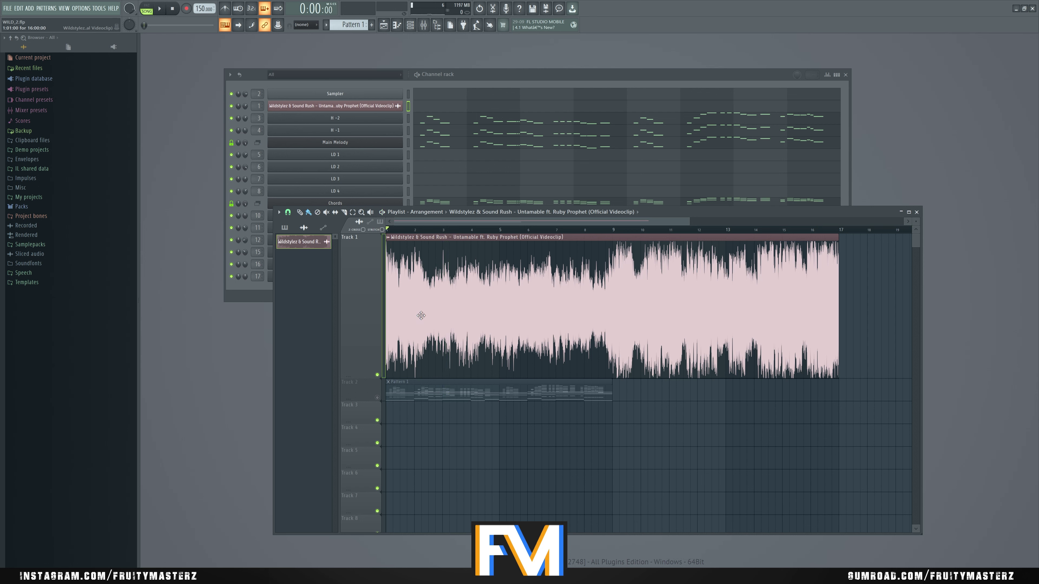
Shift the 16-bar Untamable clip to bar 9, extend its start back to bar 1 for 24 bars, and play it
drag(403, 311, 621, 315)
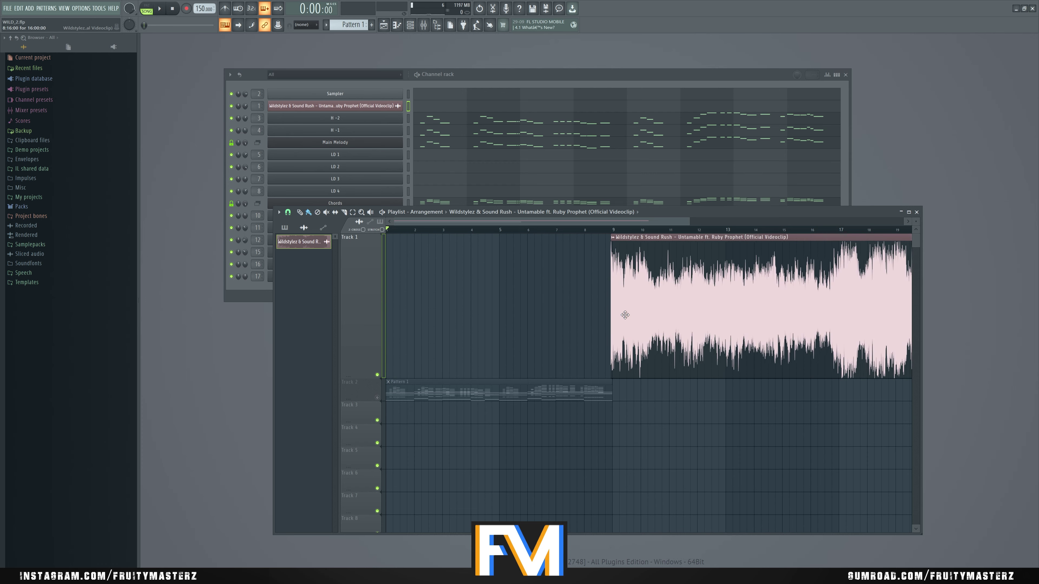
scroll(611, 326, up, 2)
scroll(625, 320, down, 2)
drag(601, 270, 313, 281)
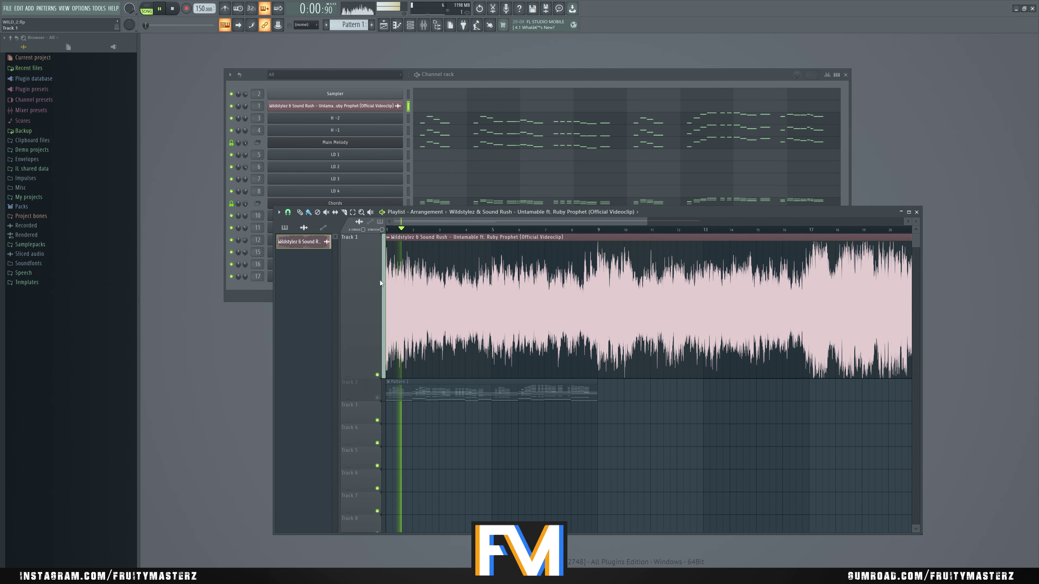
Move the 24-bar Untamable clip to bar 9, extend its start back to bar 1 for 32 bars, and play the beginning
drag(418, 289, 627, 302)
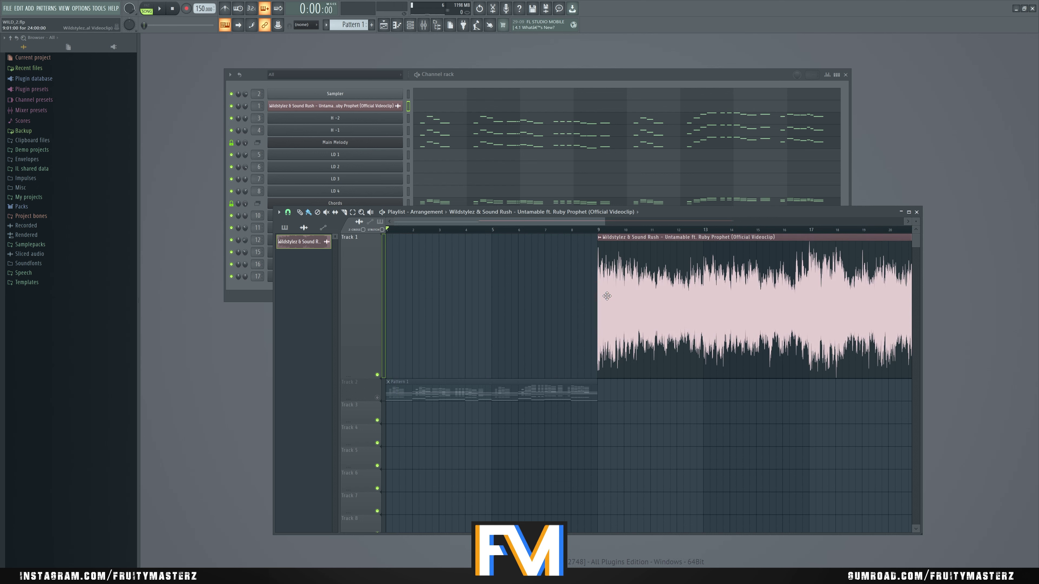
right_click(618, 295)
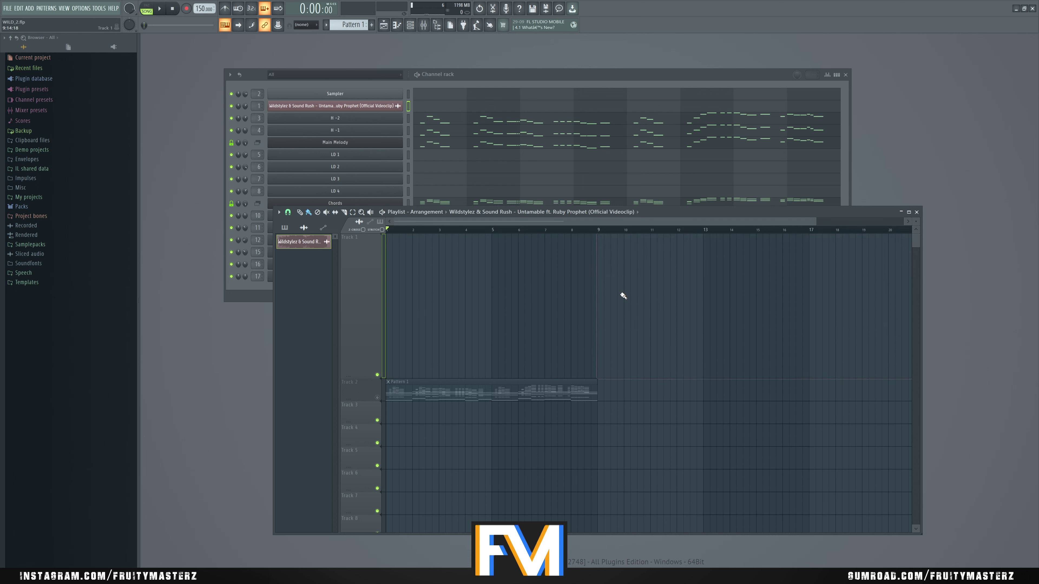
key(ctrl+z)
key(ctrl+z)
key(space)
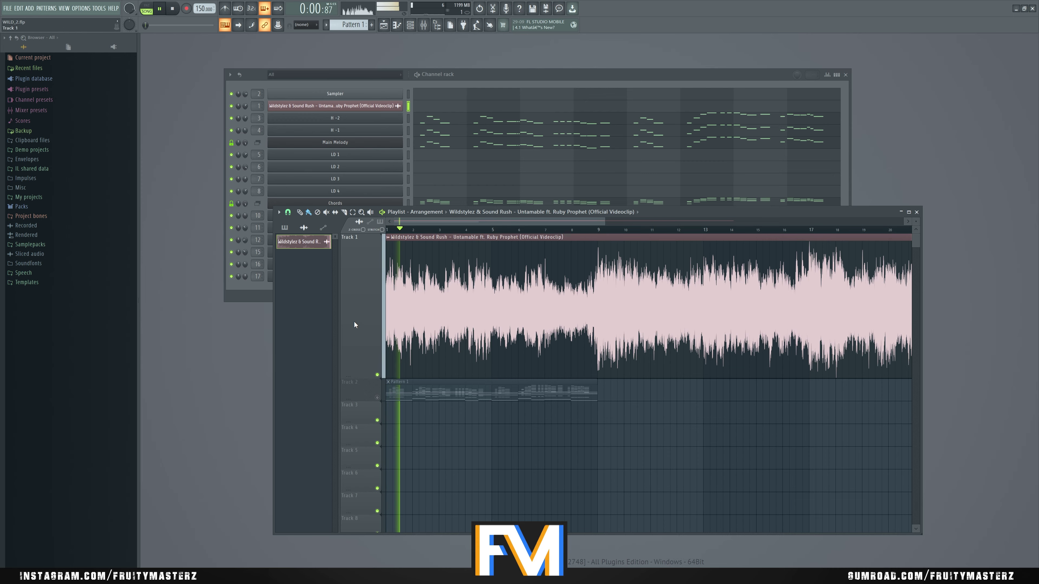
key(space)
Try shifting the audio and pattern clips to bar 2 and extending the audio clip's start back to bar 1
scroll(360, 351, up, 3)
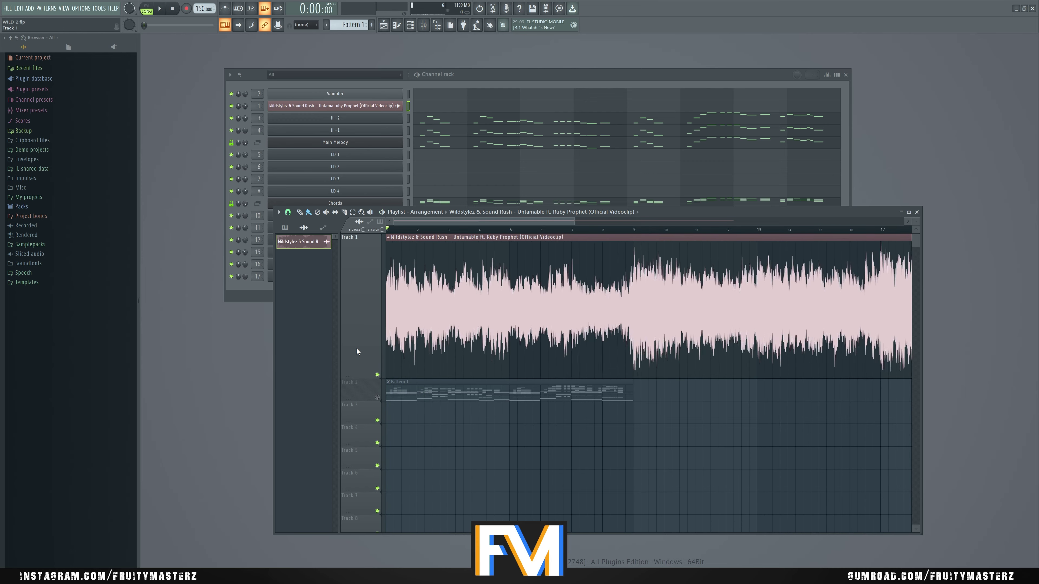
scroll(367, 321, up, 2)
key(ctrl+a)
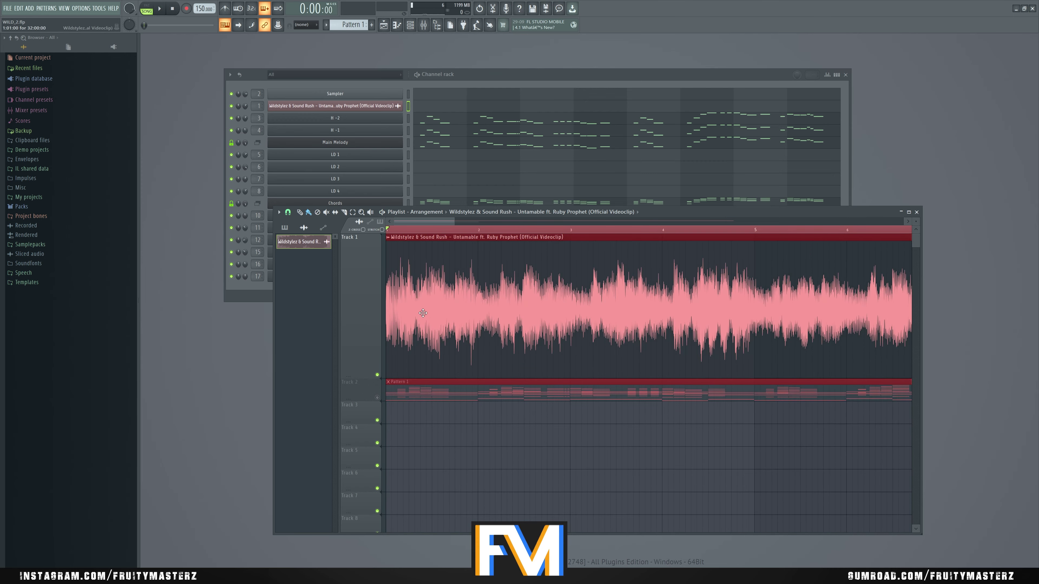
drag(423, 313, 370, 298)
key(ctrl+d)
key(space)
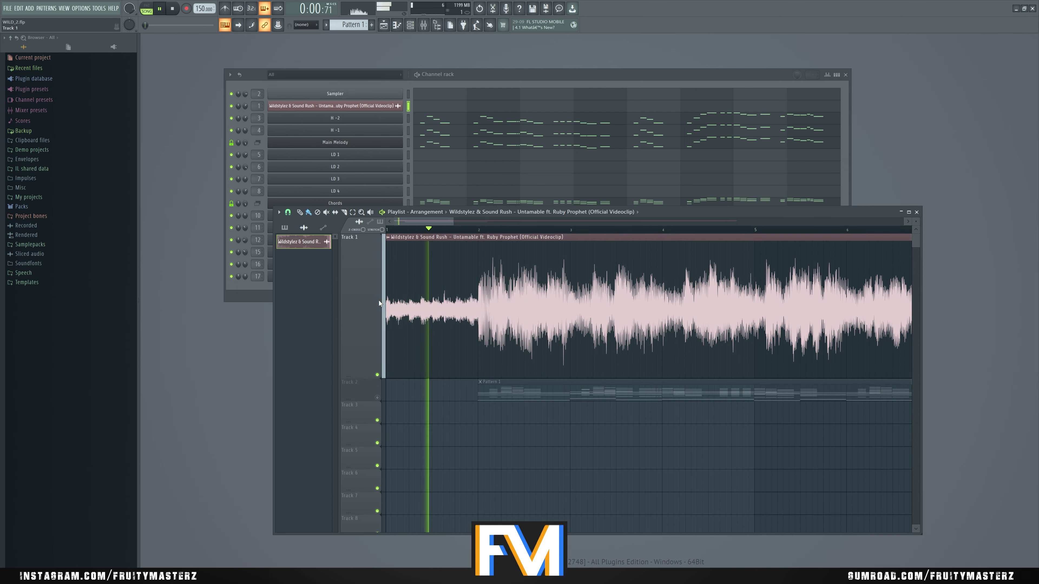
key(space)
scroll(394, 299, down, 3)
key(ctrl+z)
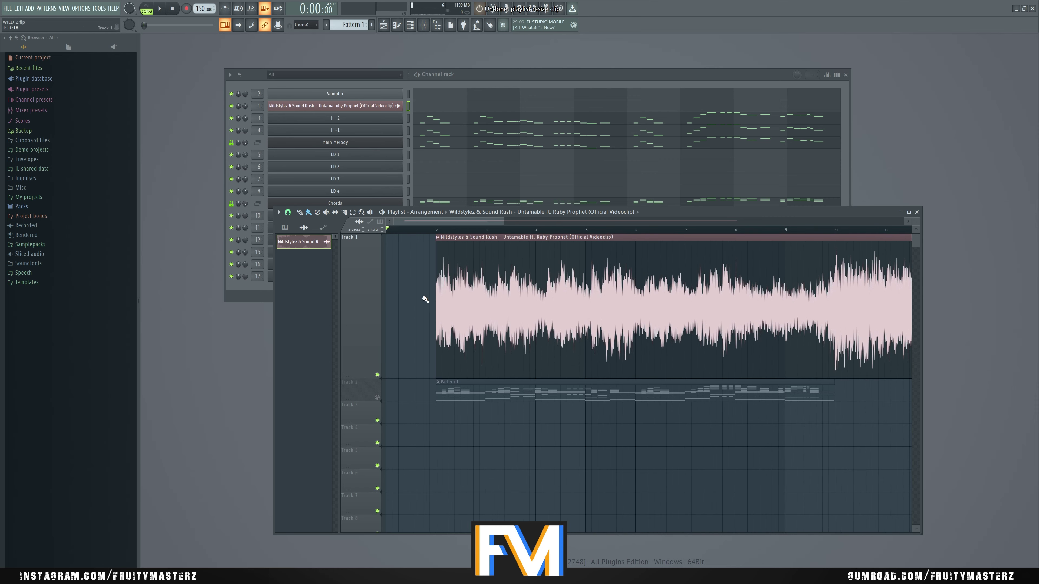
Shift the audio and pattern clips to bar 5, extend the audio clip's start back to bar 1, and play it
scroll(424, 299, down, 2)
key(ctrl+a)
drag(453, 307, 358, 310)
key(ctrl+d)
key(space)
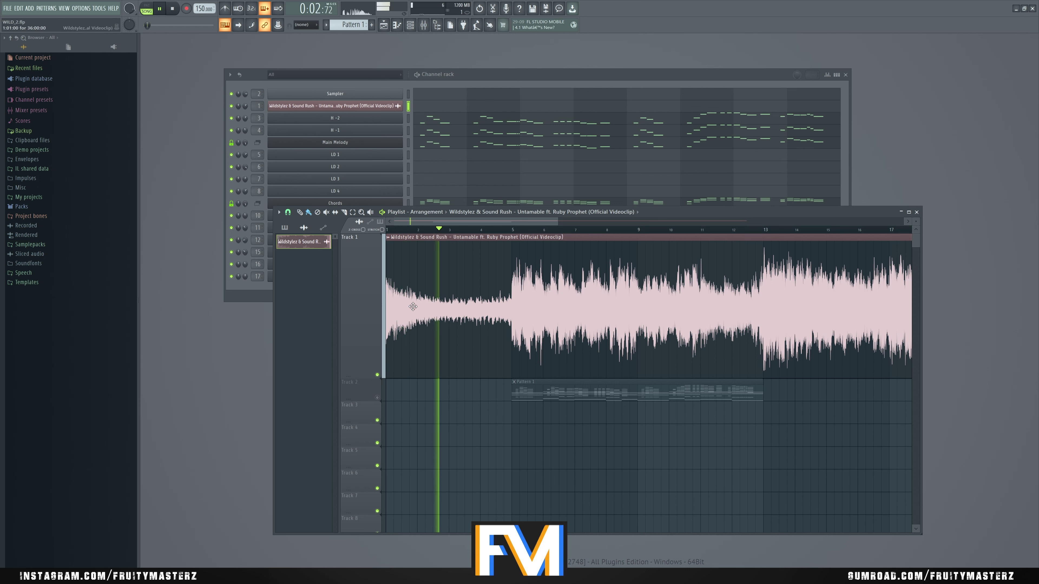
Shift both clips so the pattern starts at bar 9, and extend the audio clip's start back to the beginning of the song
key(ctrl+a)
key(space)
mouse_move(404, 305)
mouse_down()
mouse_move(532, 300)
mouse_move(401, 311)
mouse_up()
key(ctrl+d)
scroll(438, 316, up, 6)
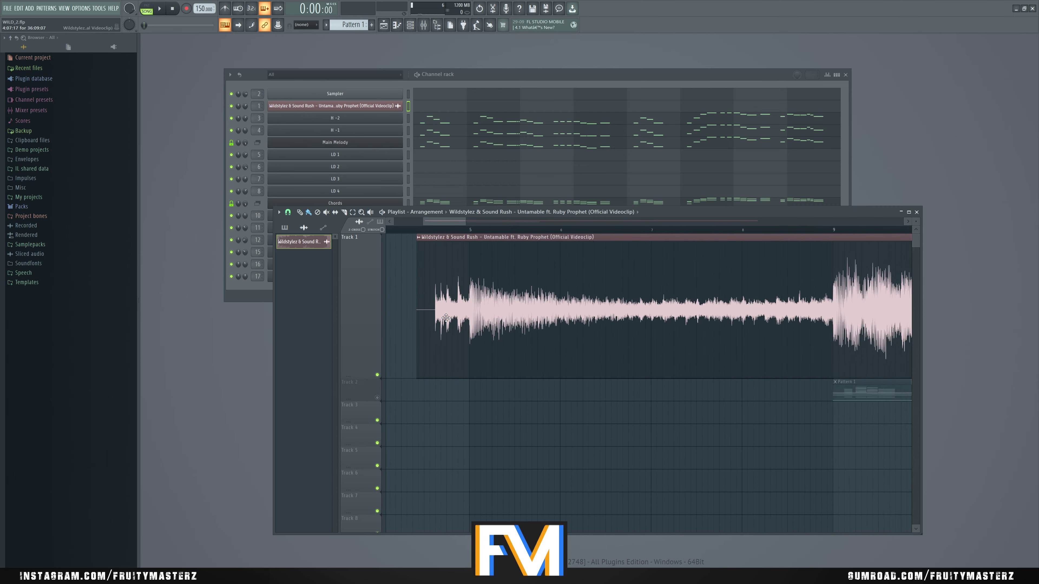
Slice off the silent sliver at the start of the Untamable clip and play from the clip's beginning
click(343, 212)
drag(419, 386, 415, 249)
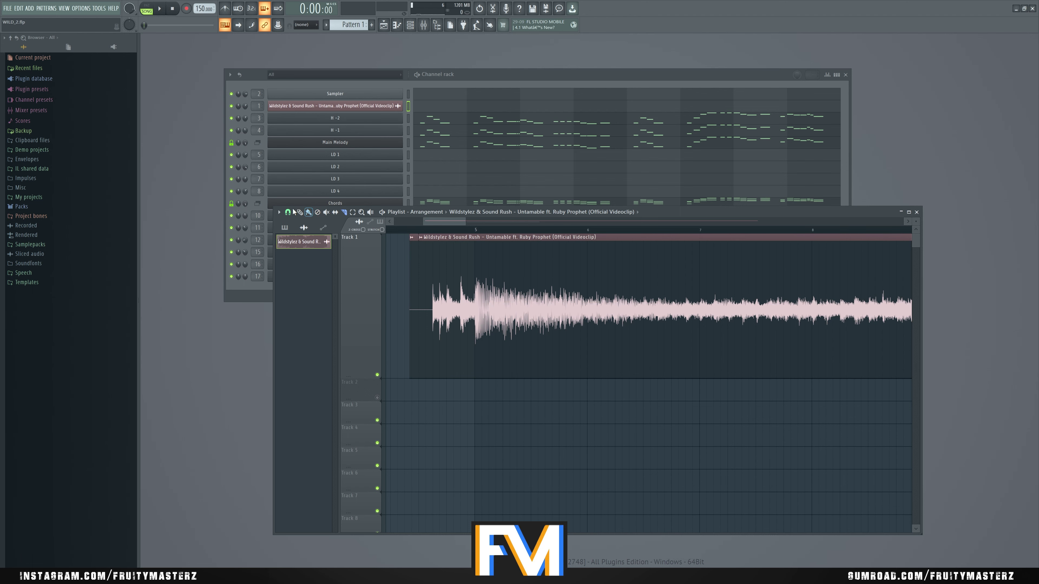
click(417, 223)
key(space)
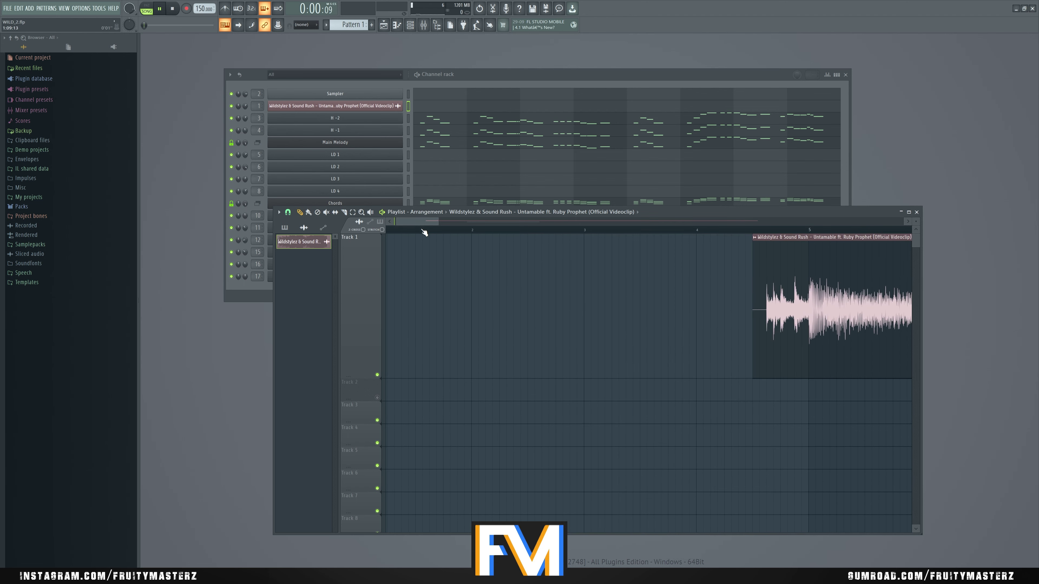
scroll(424, 232, down, 4)
click(511, 232)
key(space)
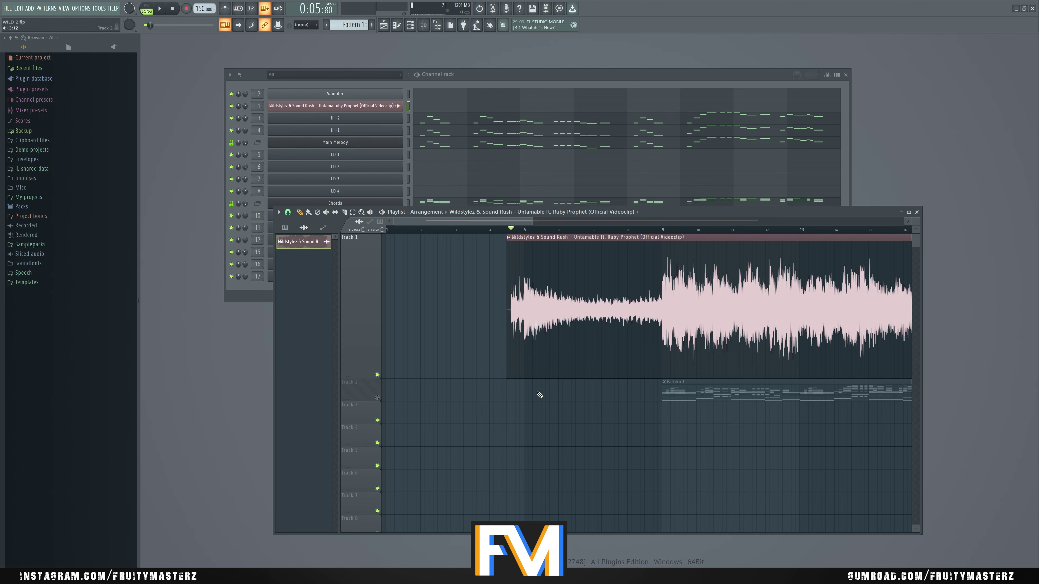
Place the sr drum clip at bar 1 of Track 1 and audition it against the opening of the Untamable clip
scroll(572, 405, up, 2)
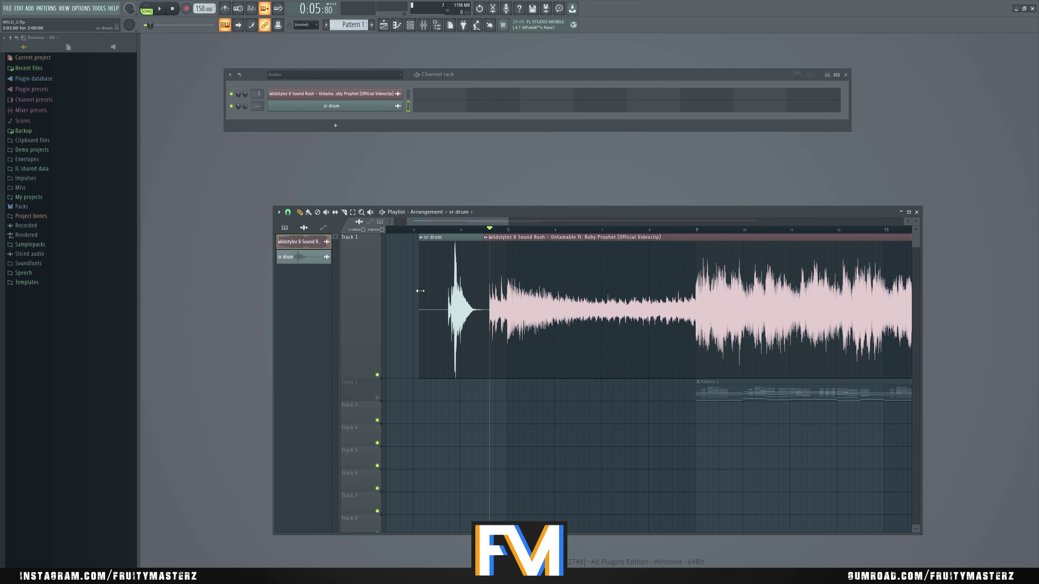
drag(425, 291, 423, 232)
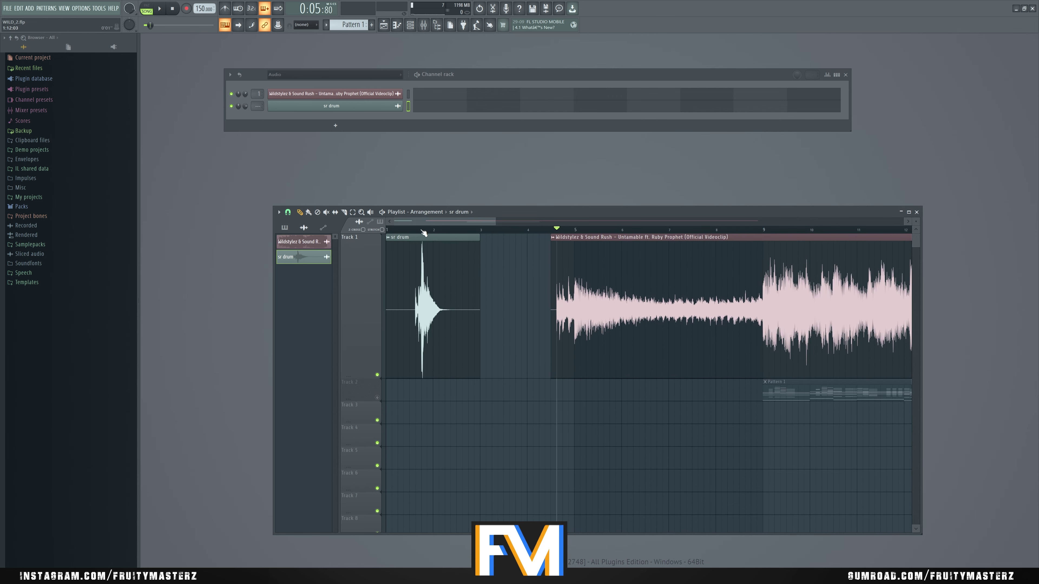
click(423, 233)
key(space)
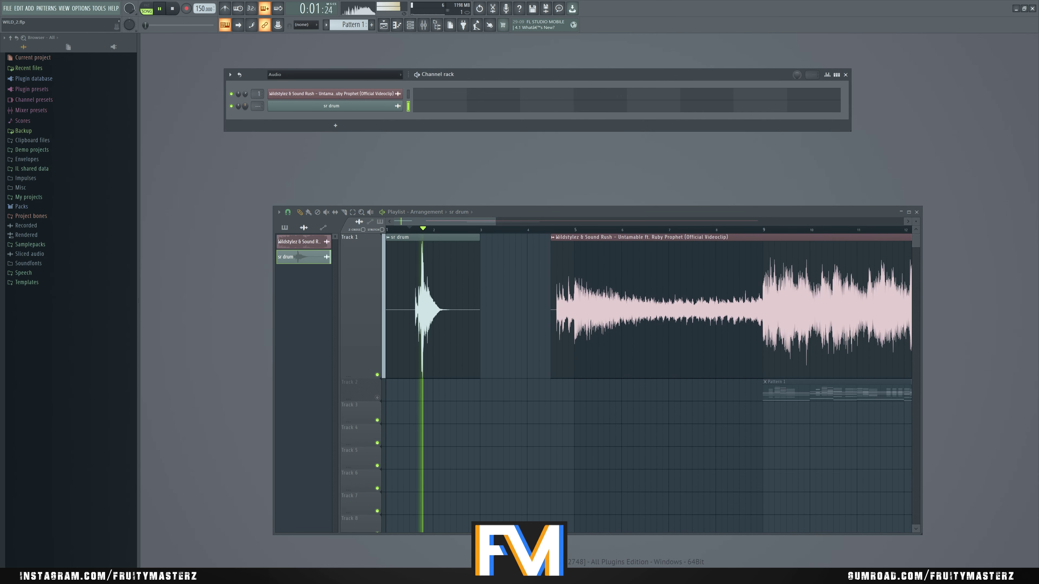
click(553, 229)
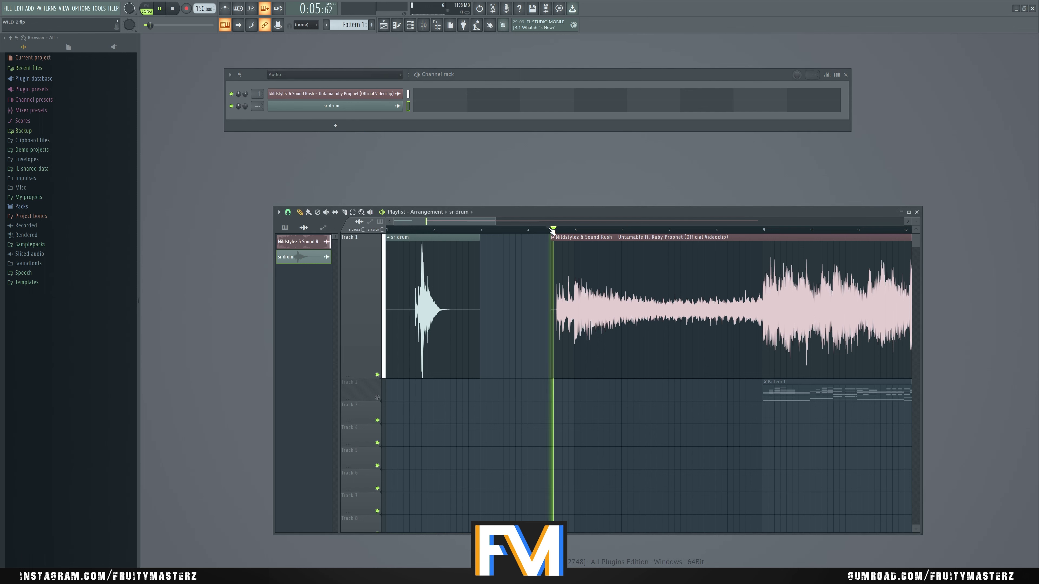
click(409, 231)
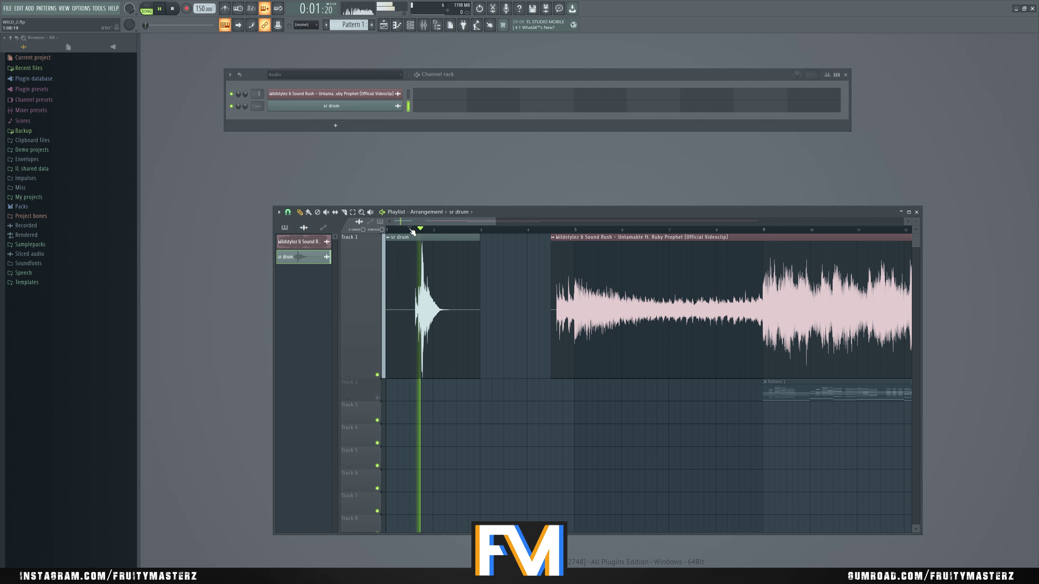
key(space)
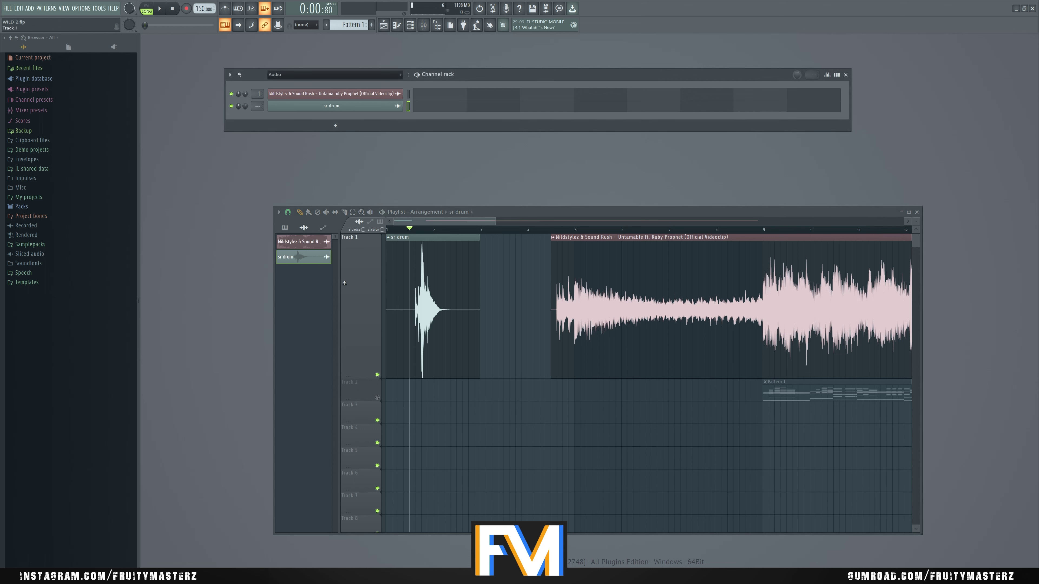
Rename the sr drum channel to Prrtdumdum
right_click(399, 105)
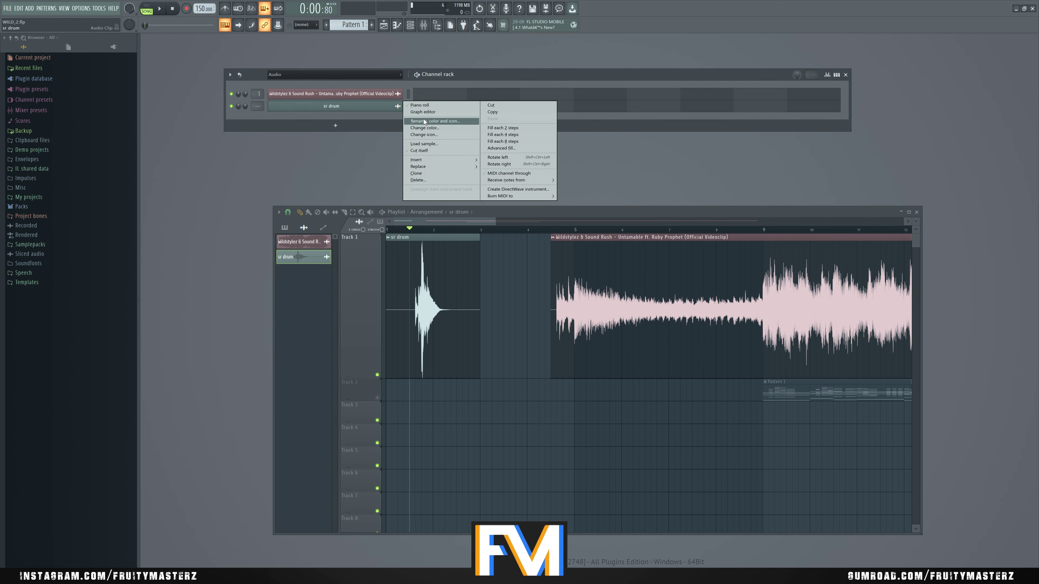
click(408, 123)
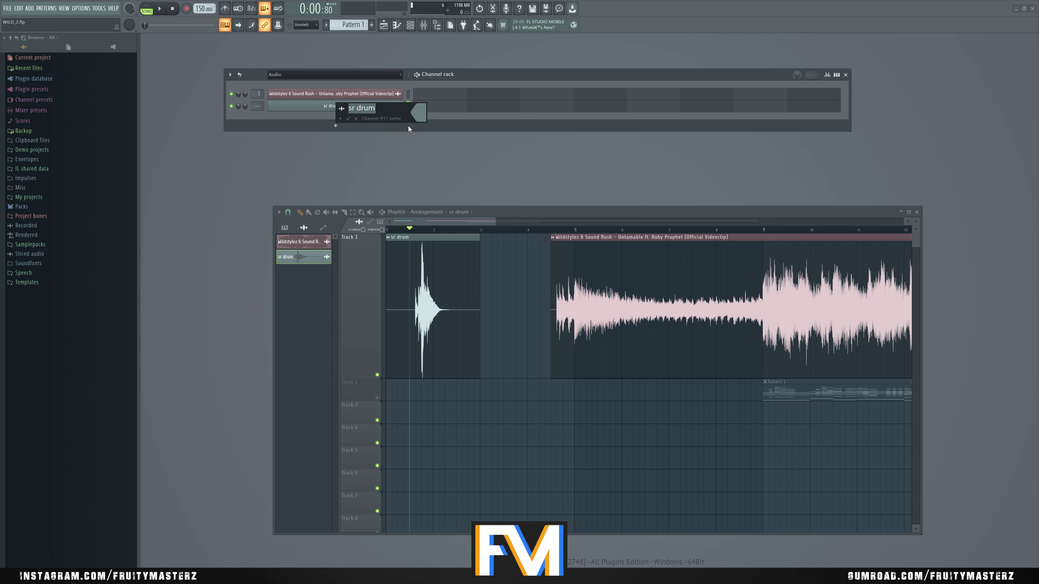
text(Prrrtdumdum)
key(Return)
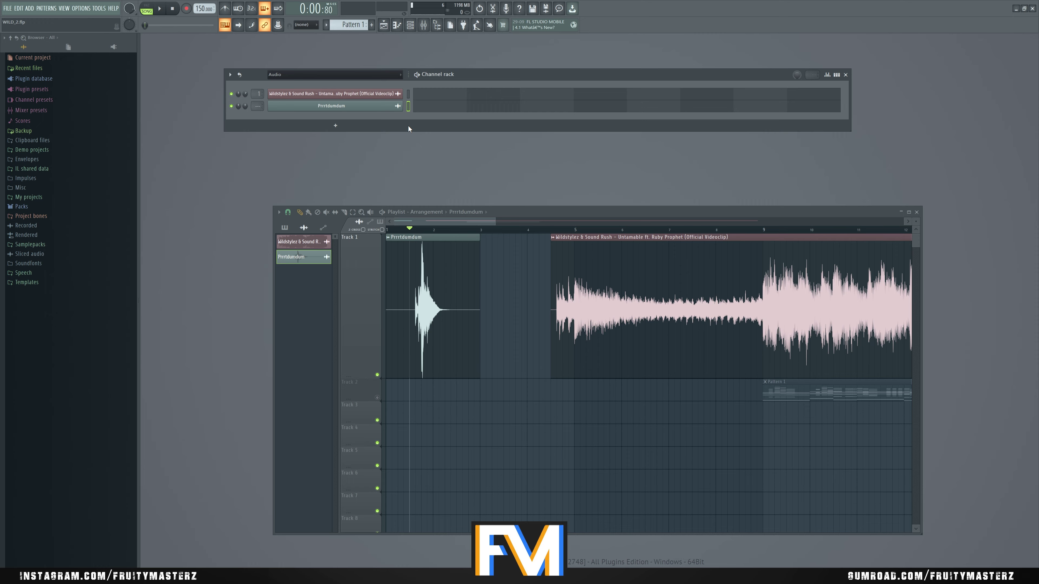
Route the Prrtdumdum channel to mixer track 20 and load FabFilter Pro-Q 3 in its first effect slot
key(ctrl+l)
key(space)
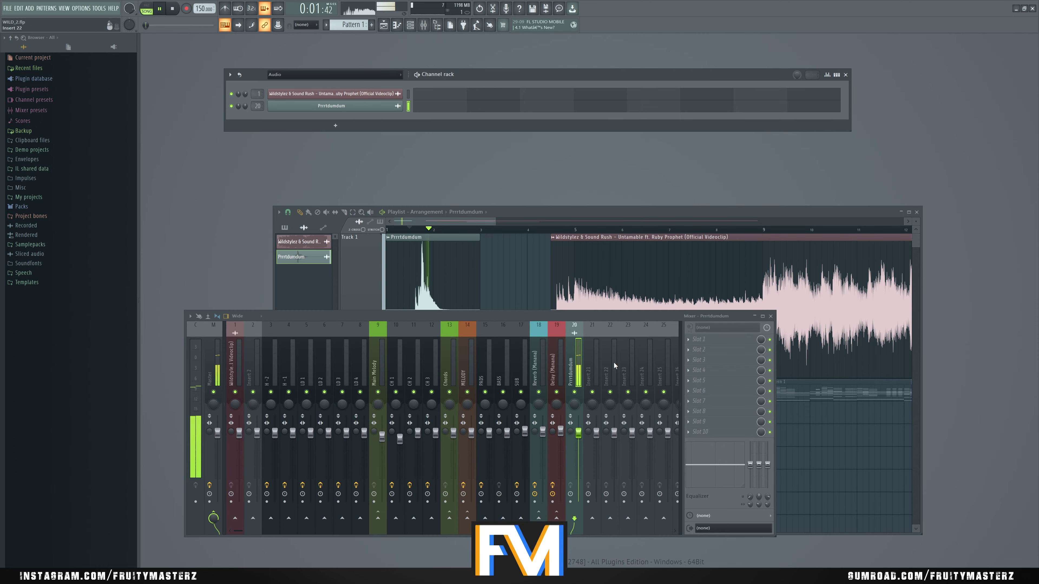
key(space)
click(699, 339)
click(425, 338)
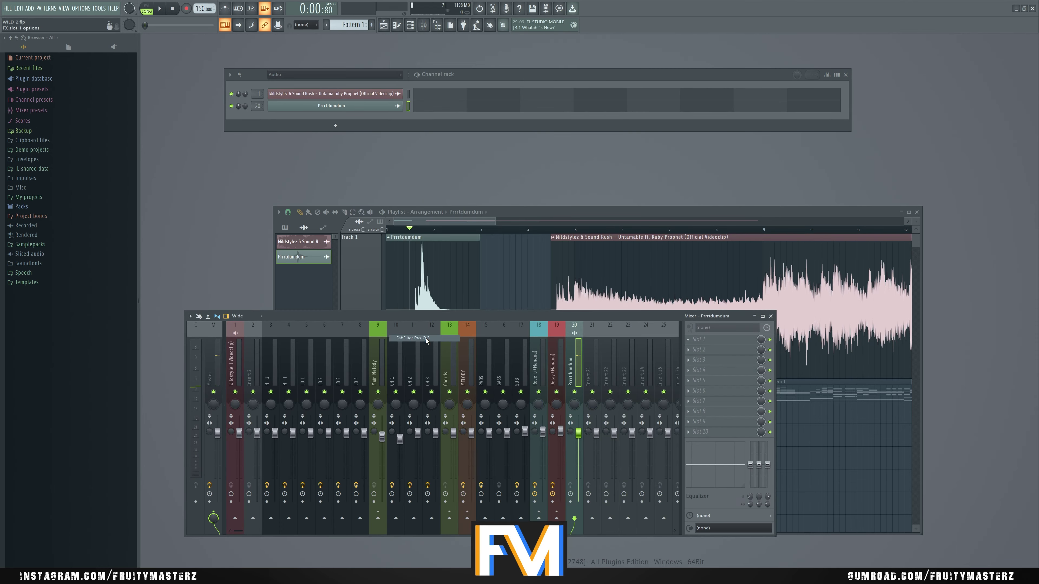
key(space)
key(space)
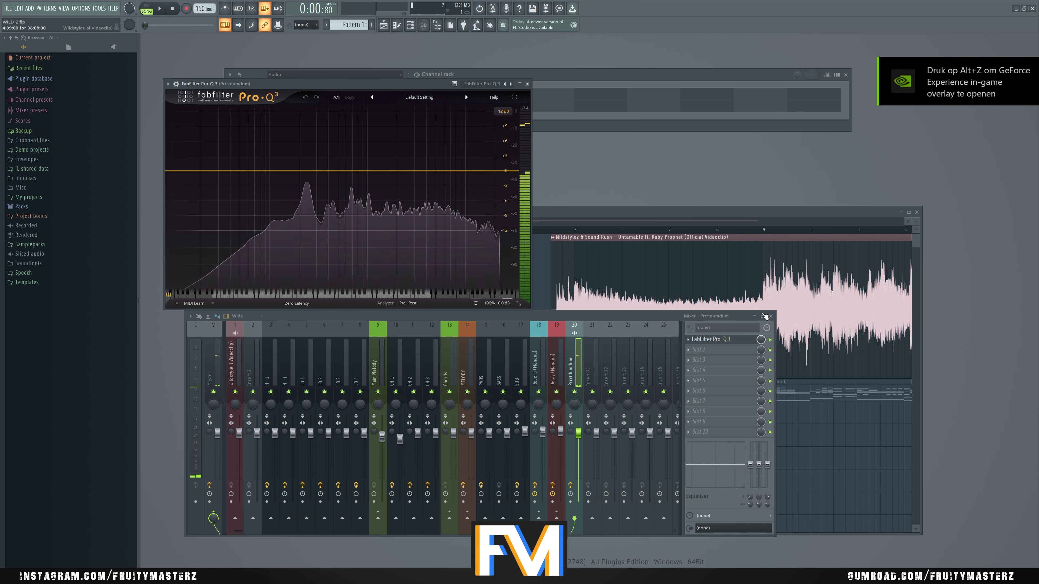
Load the C1 comp Stereo compressor in the second effect slot and adjust its compression during playback
click(699, 350)
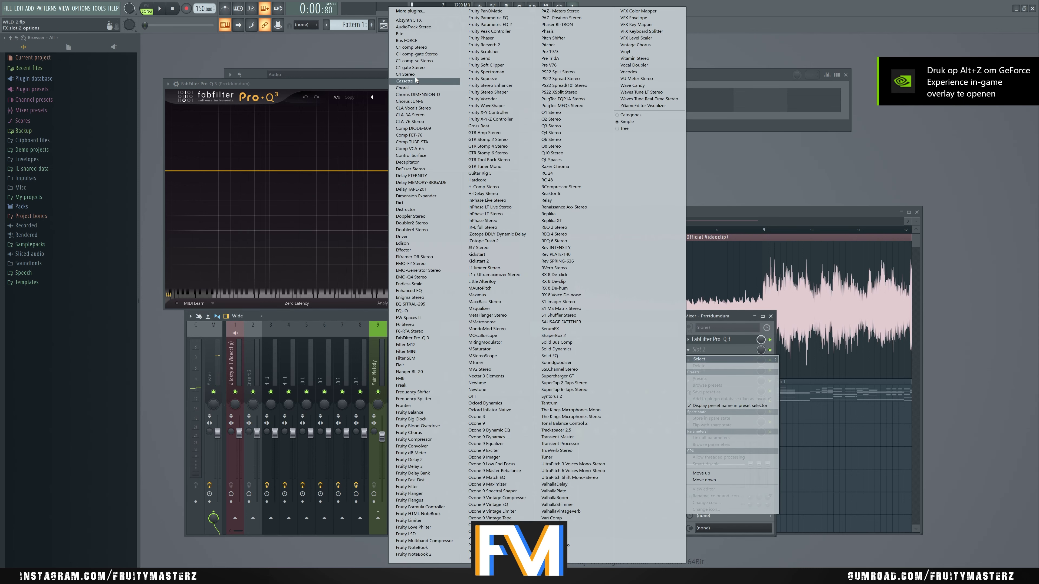
click(420, 47)
key(space)
drag(202, 117, 228, 125)
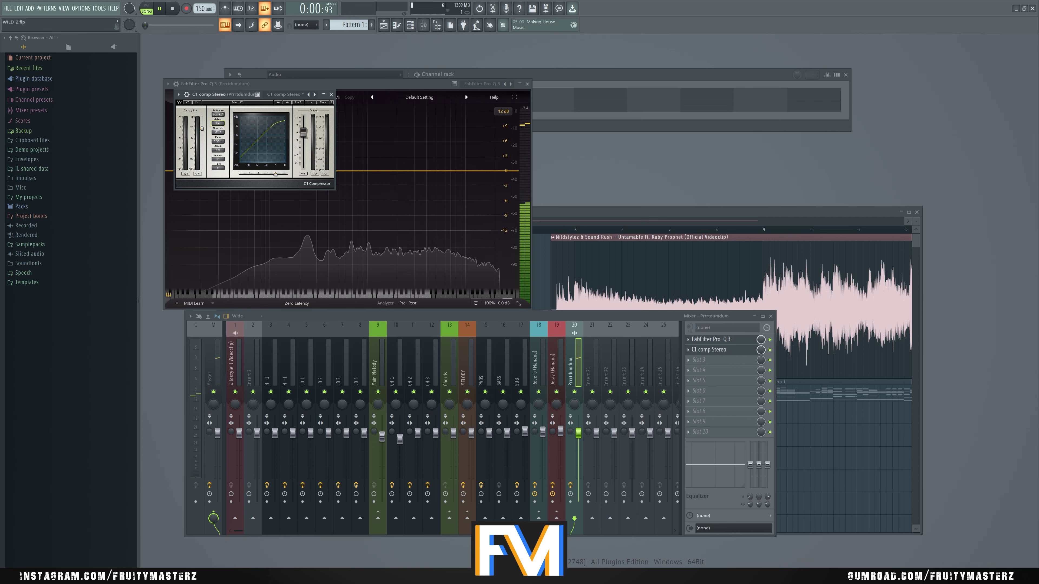
Add a wide bell cut in the low mids of the Pro-Q 3 curve and audition the sample
drag(344, 171, 327, 184)
key(space)
scroll(304, 193, down, 3)
key(space)
key(space)
key(space)
Check the sample against the song's opening and deepen the Pro-Q 3 bell cut to -3.65 dB at about 395 Hz
click(609, 213)
click(541, 230)
key(space)
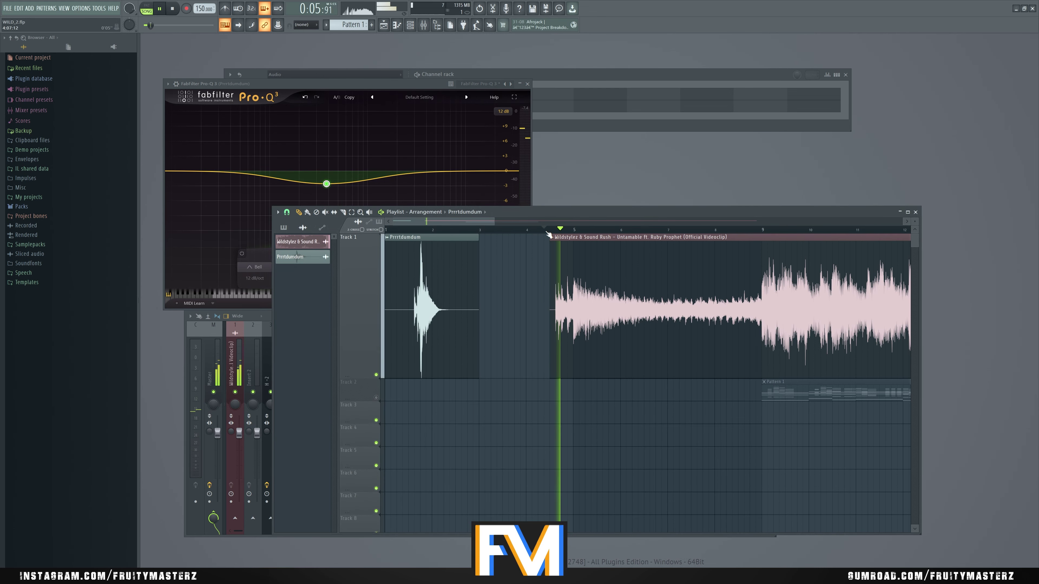
click(408, 228)
key(space)
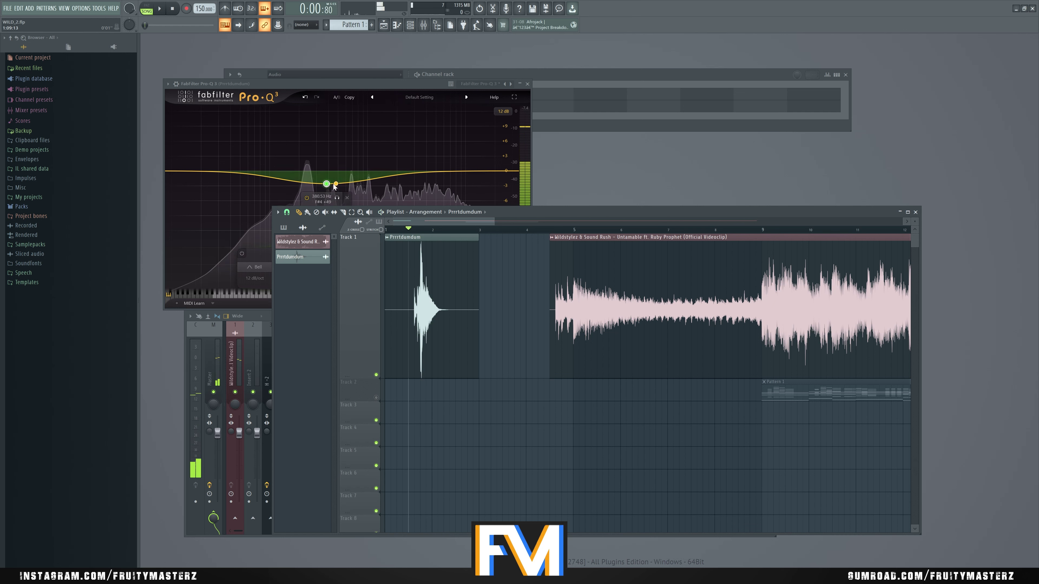
drag(326, 184, 328, 189)
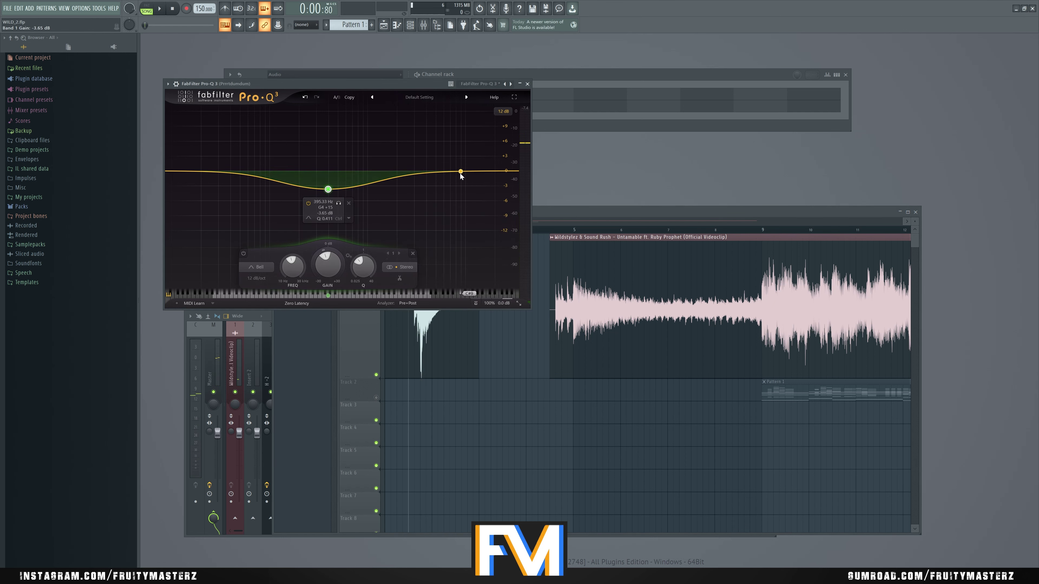
Play the Untamable opening and the equalized Prrtdumdum sample alternately to compare their tone
key(space)
click(552, 230)
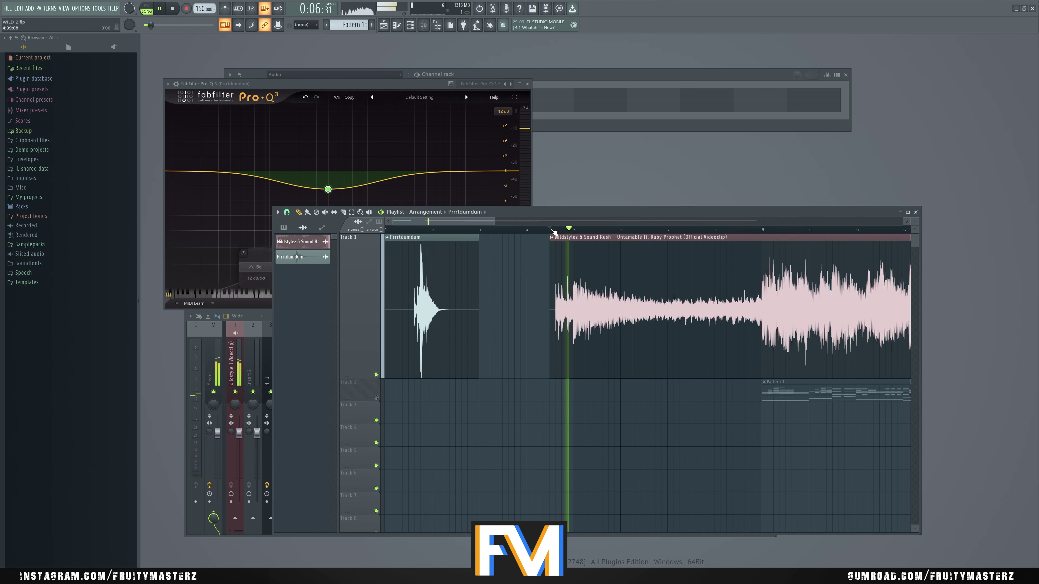
key(space)
key(F6)
click(221, 85)
key(space)
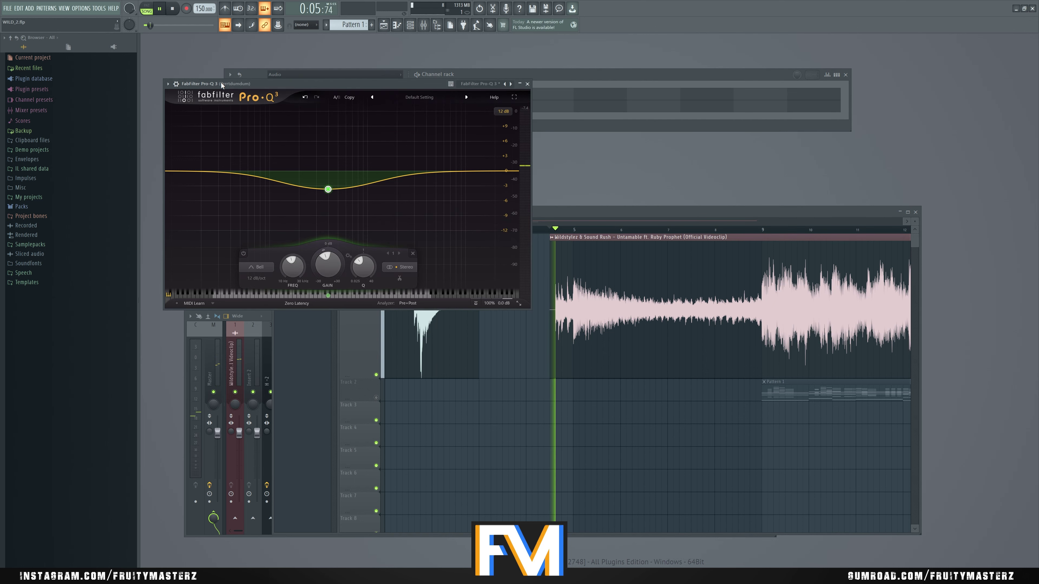
click(573, 211)
key(space)
key(space)
click(408, 230)
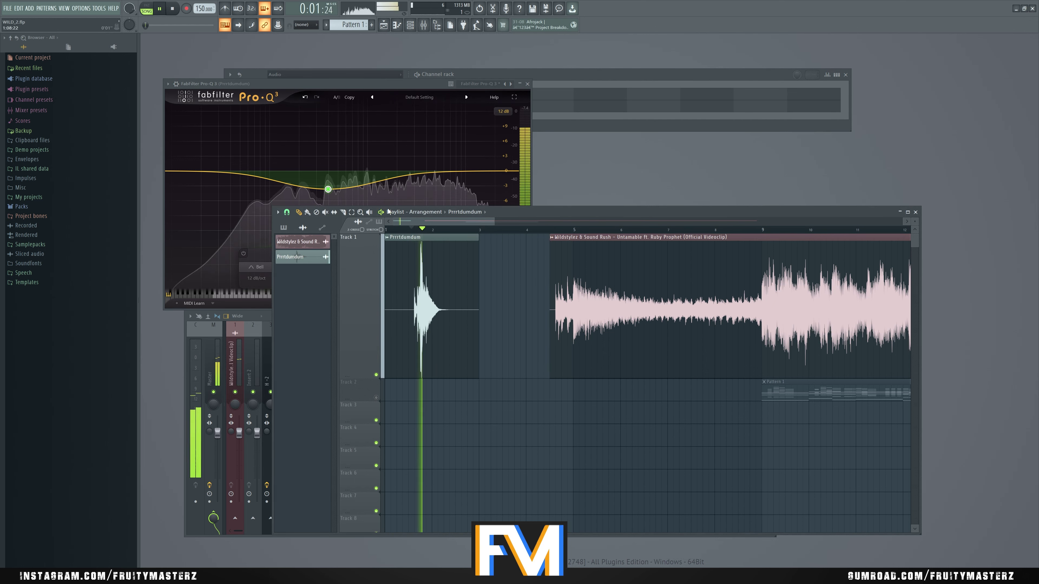
key(space)
Add a low cut at about 94 Hz in Pro-Q 3 and audition the sample against the song
click(182, 172)
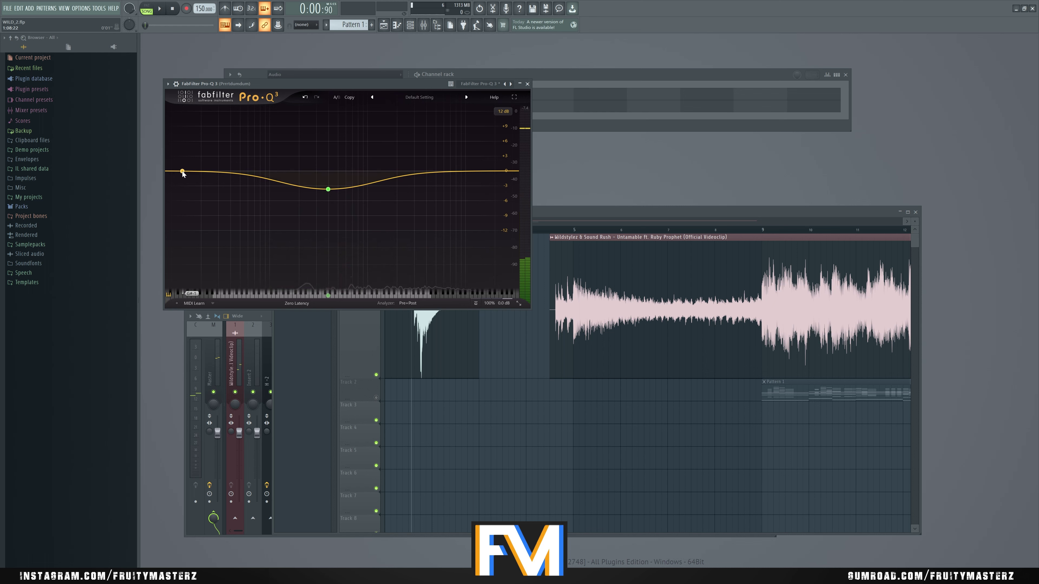
mouse_move(181, 173)
mouse_down()
mouse_move(274, 200)
mouse_move(267, 184)
mouse_up()
key(space)
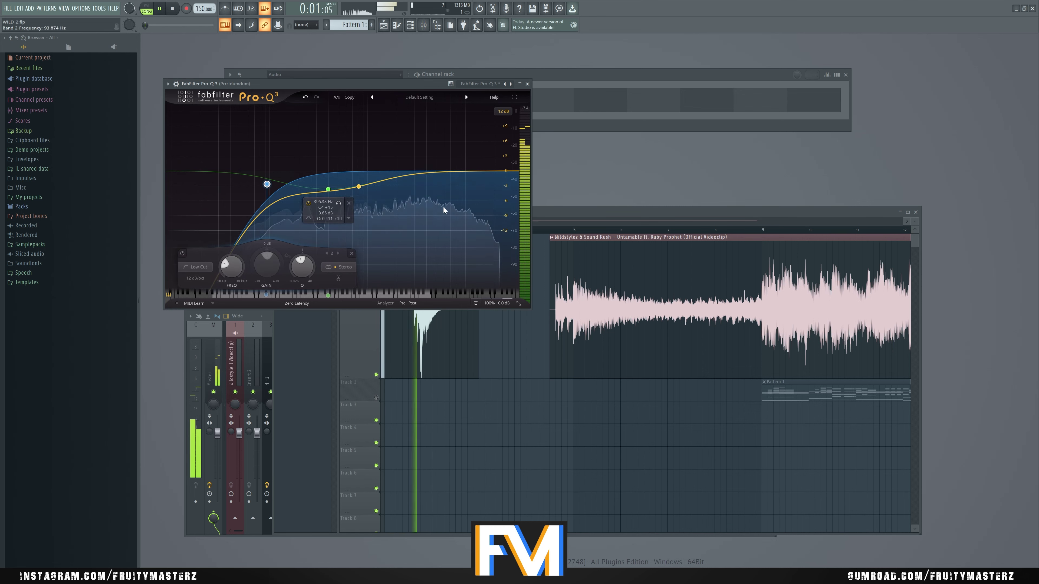
click(552, 229)
click(410, 229)
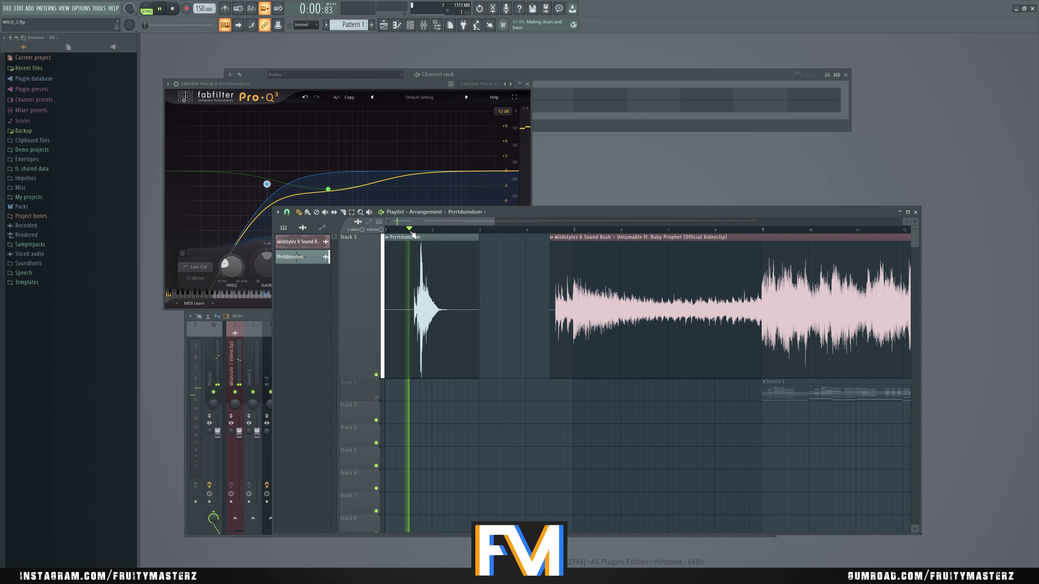
key(space)
click(580, 125)
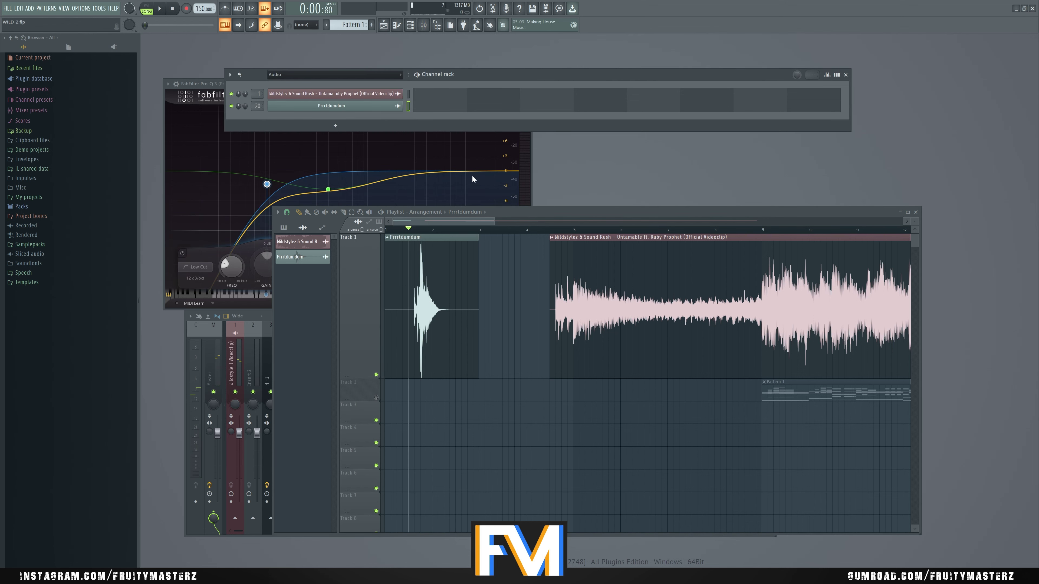
Load ValhallaRoom in the third effect slot and set its mix to 43.2 % and decay to 3.45 s
key(F9)
click(729, 360)
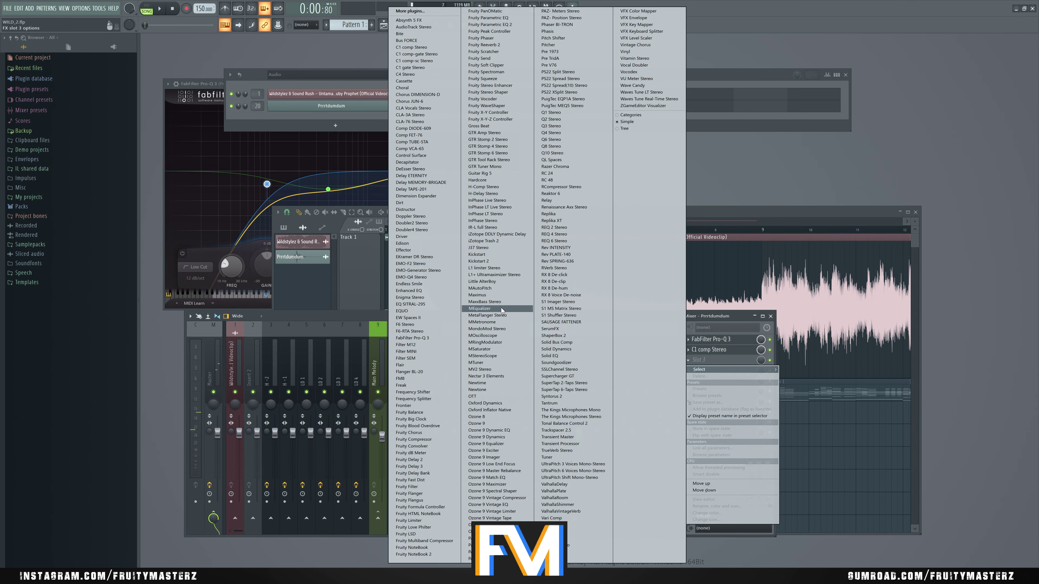
click(567, 497)
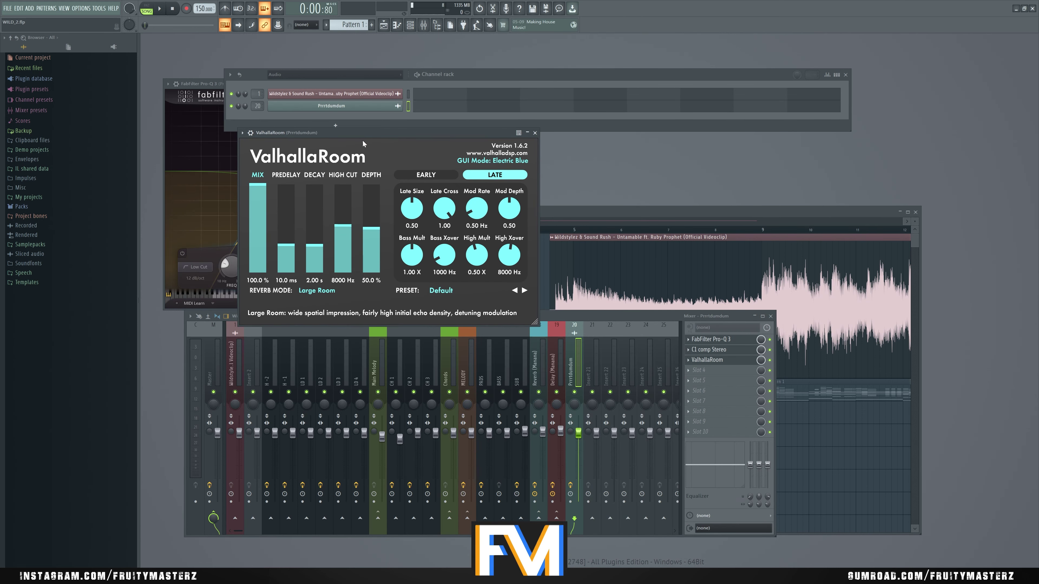
drag(262, 188, 264, 238)
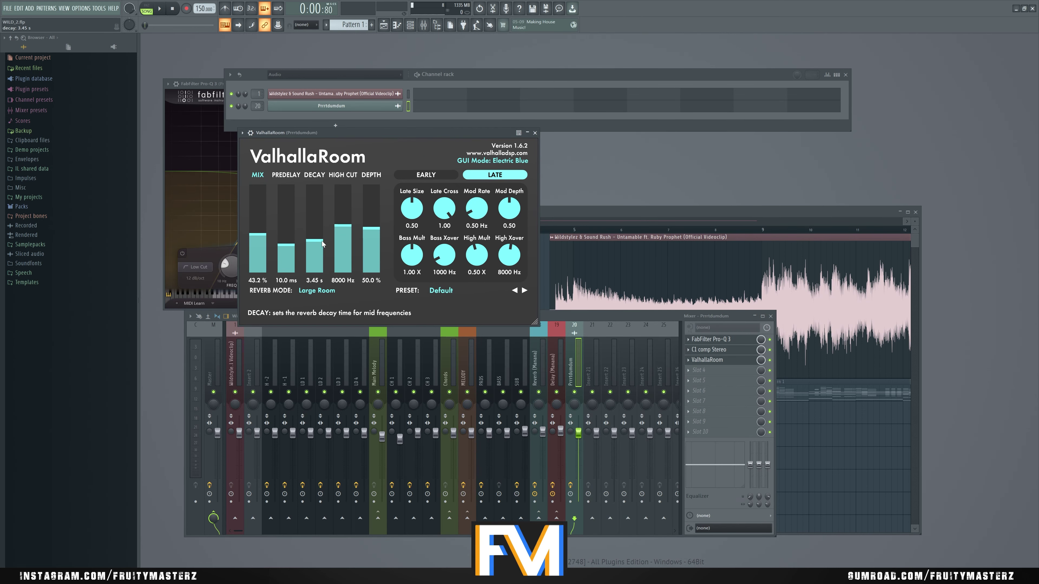
drag(376, 135, 400, 143)
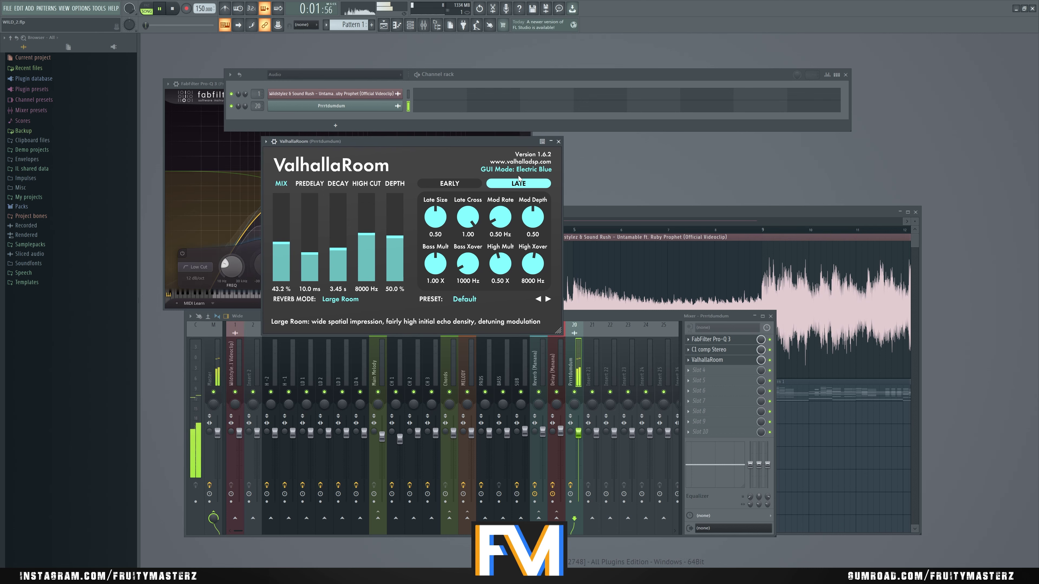
Set ValhallaRoom's decay to 1.50 s and its mix to 22.6 %, auditioning the reverb
drag(281, 245, 282, 264)
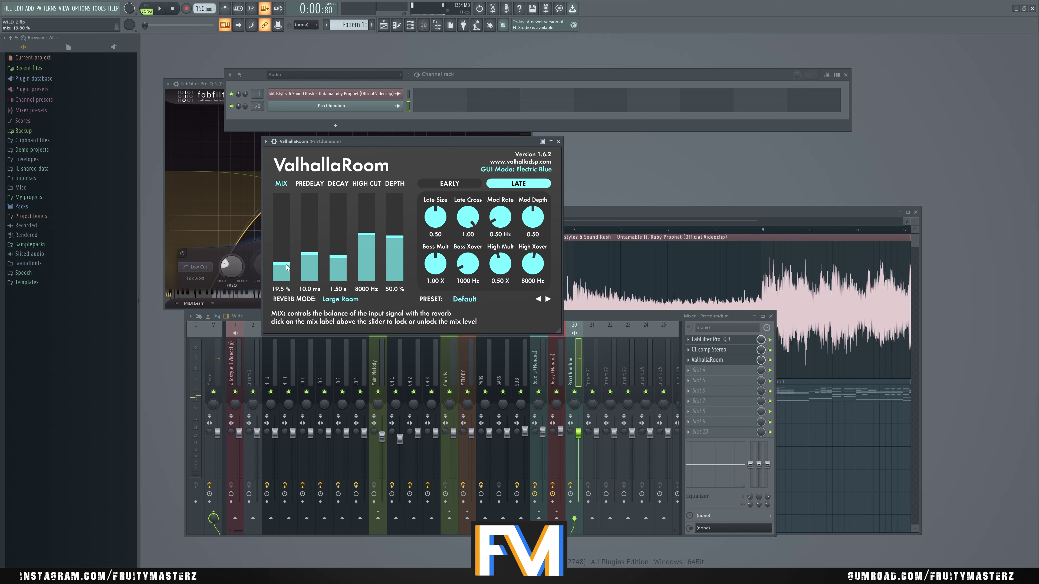
drag(376, 143, 412, 153)
key(space)
key(space)
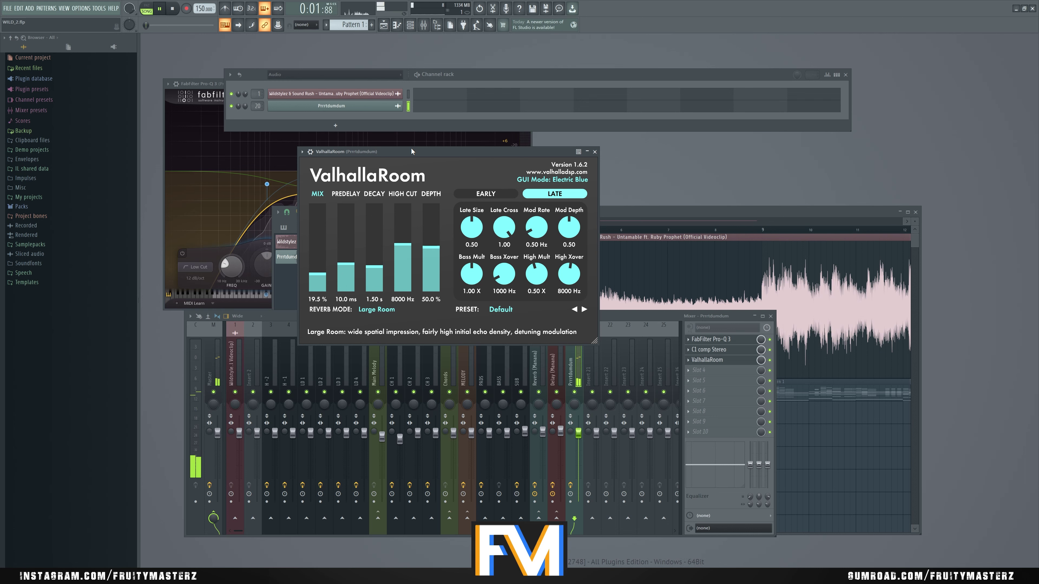
drag(323, 280, 323, 275)
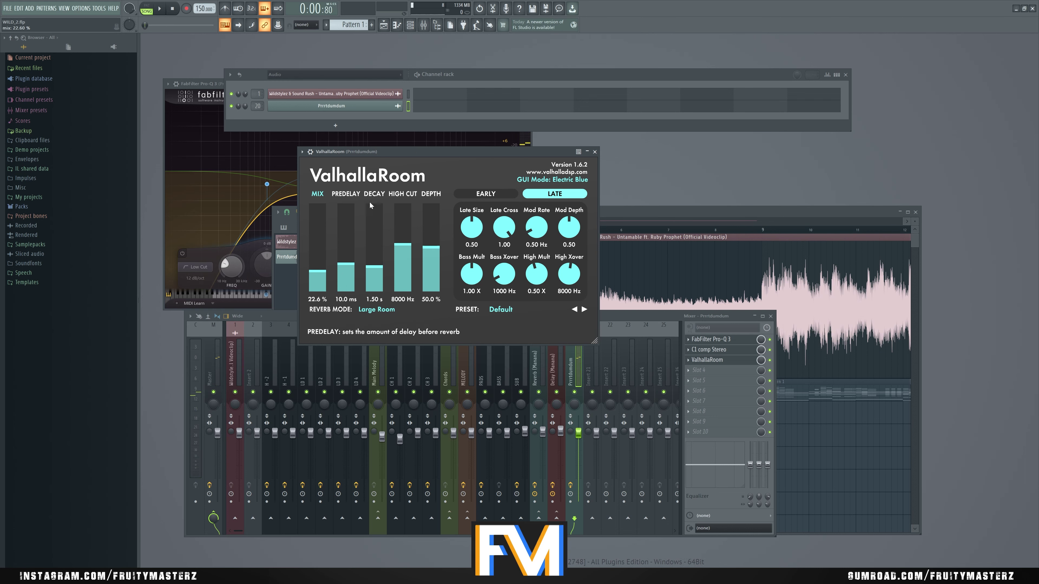
drag(406, 154, 418, 155)
key(space)
key(space)
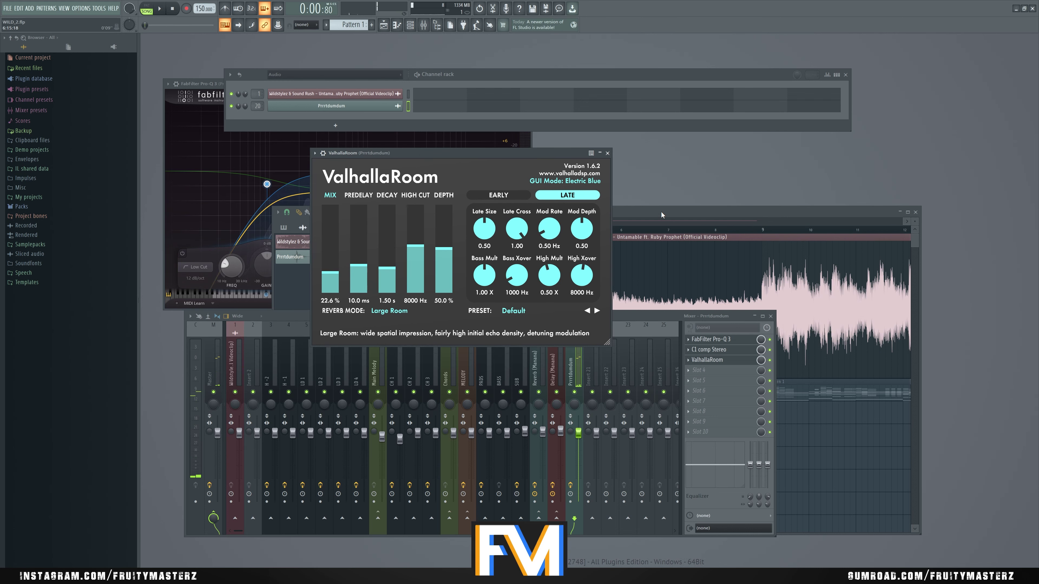
Compare the song's opening with the Prrtdumdum sample processed through the reverb
click(662, 213)
click(551, 231)
key(space)
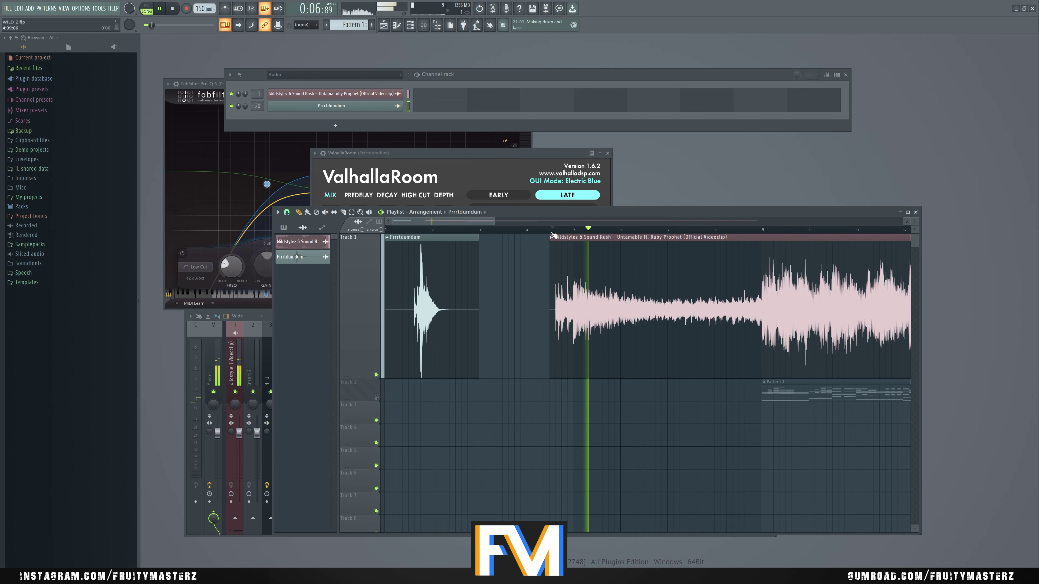
key(space)
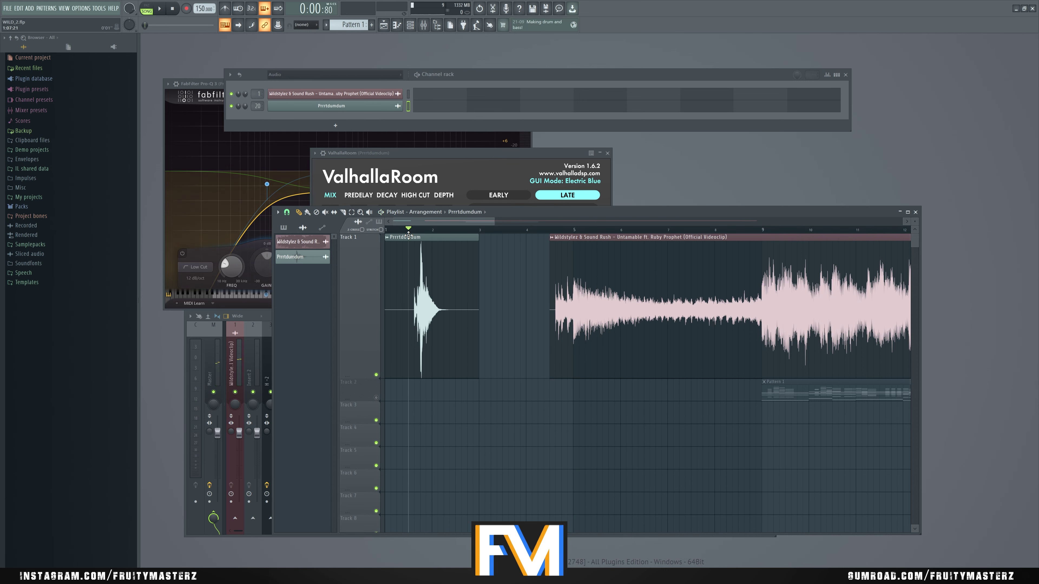
key(F9)
key(space)
key(space)
Load Replika in the fourth effect slot, switch it to Ping Pong, lengthen the delay time and set feedback to 27.5 %
click(695, 371)
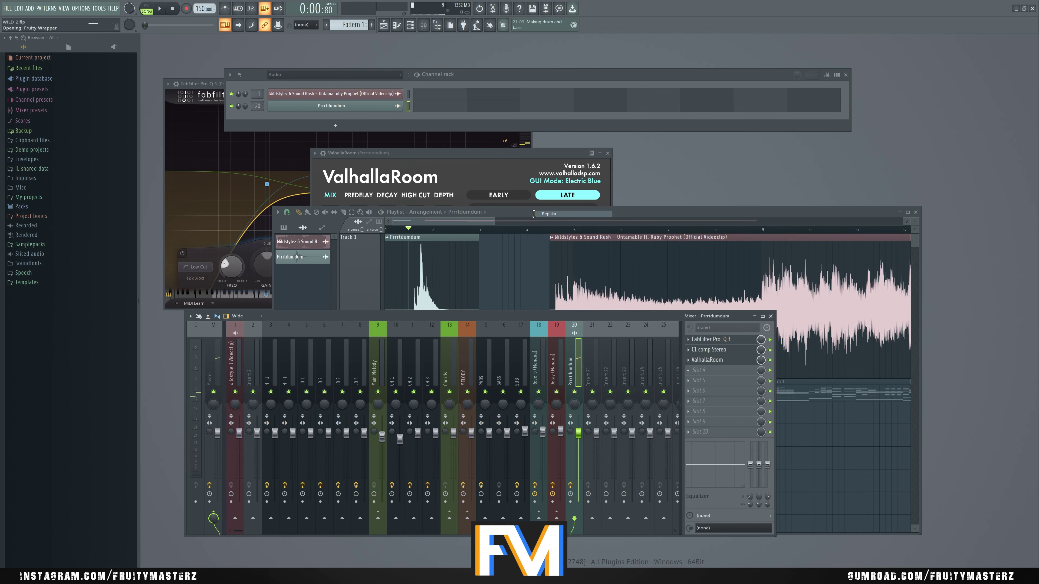
click(549, 214)
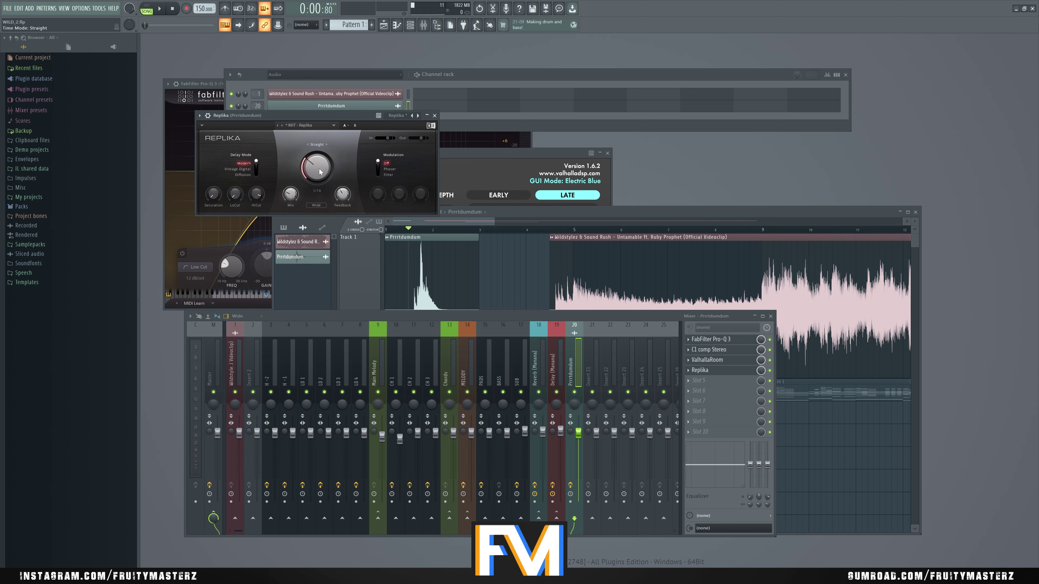
drag(316, 166, 316, 151)
click(317, 205)
drag(321, 126, 346, 139)
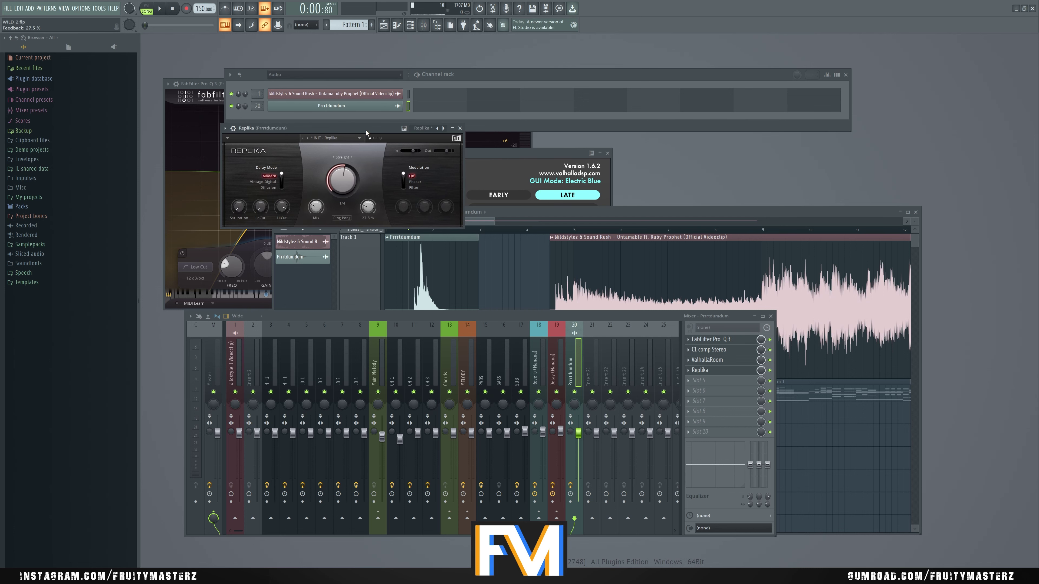
Lengthen Replika's delay time further and audition the echoes on the sample
drag(365, 131, 394, 140)
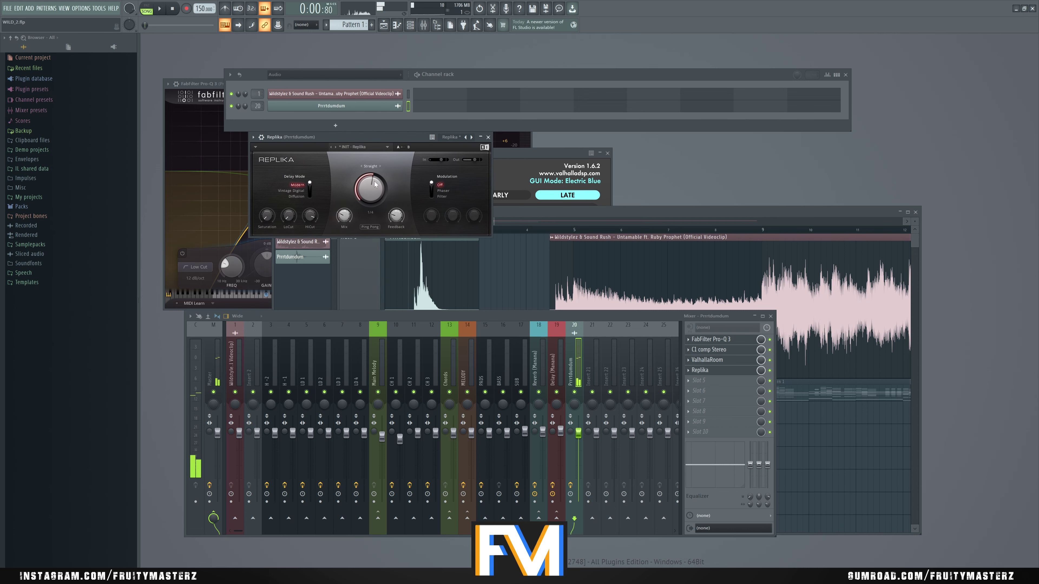
drag(380, 141, 393, 147)
key(space)
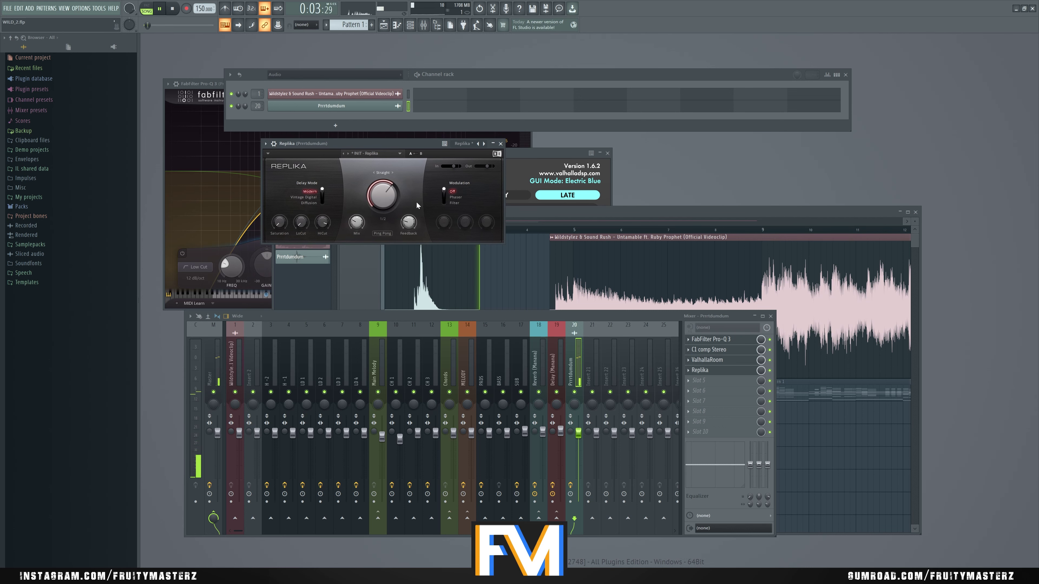
Move the Prrtdumdum clip to bar 4 of Track 2 beneath the song's opening and lower Replika's feedback to about 19 %
click(594, 220)
click(552, 230)
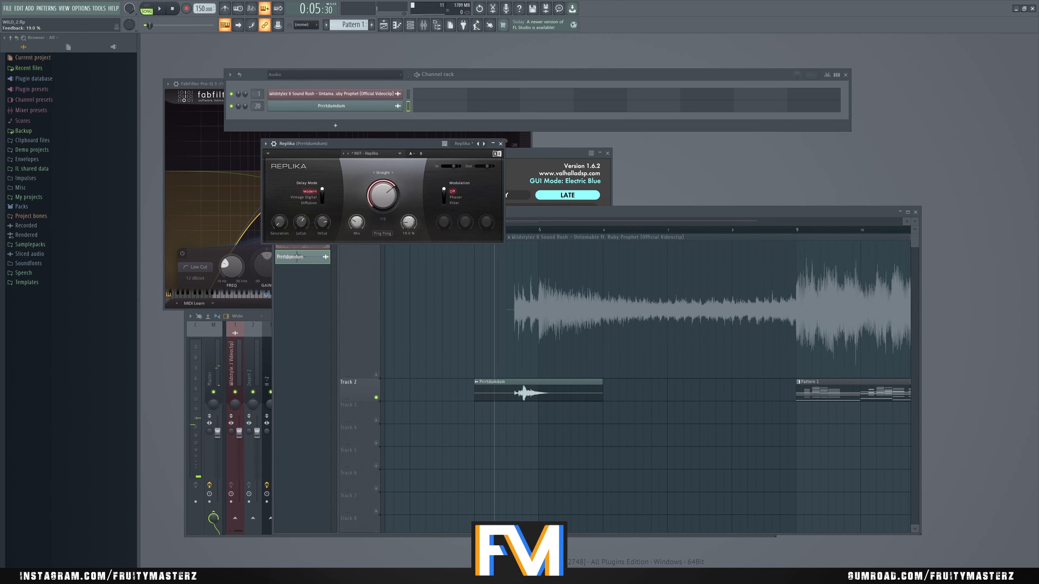
click(684, 221)
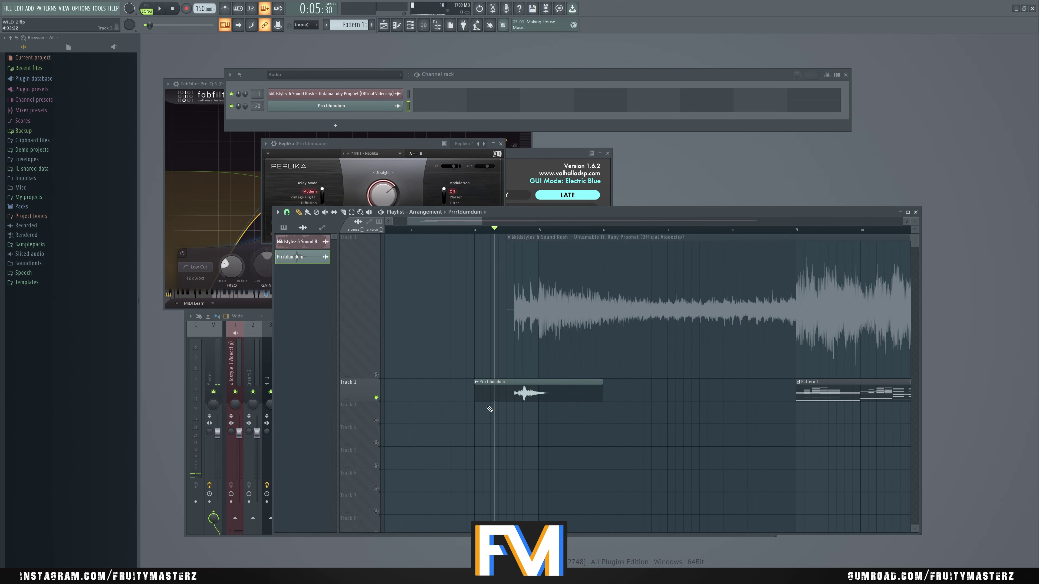
Move the Prrtdumdum clip down to Track 3 and solo the song's track
scroll(480, 401, down, 4)
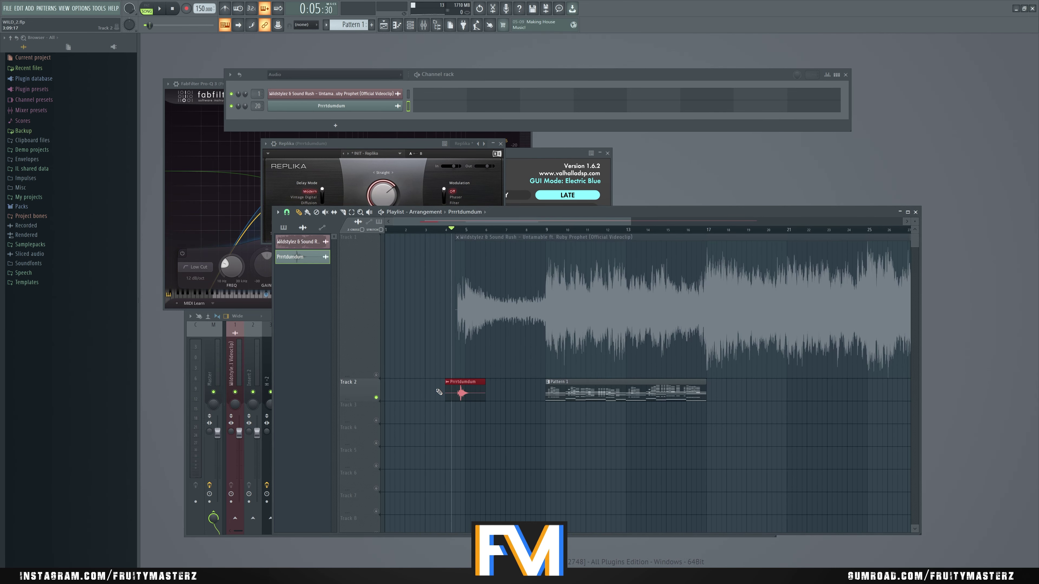
key(shift+Down)
click(381, 378)
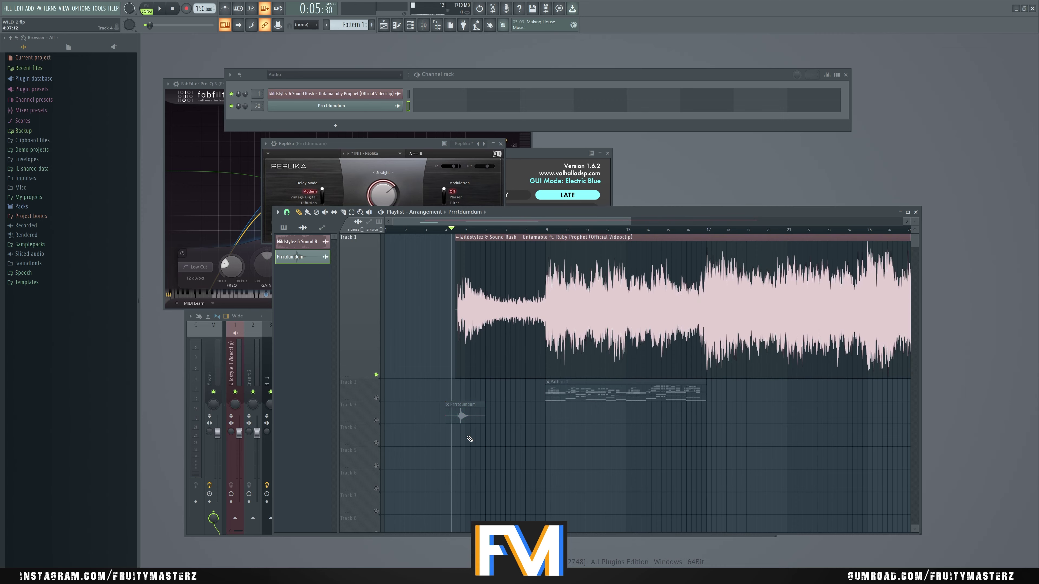
scroll(466, 417, down, 2)
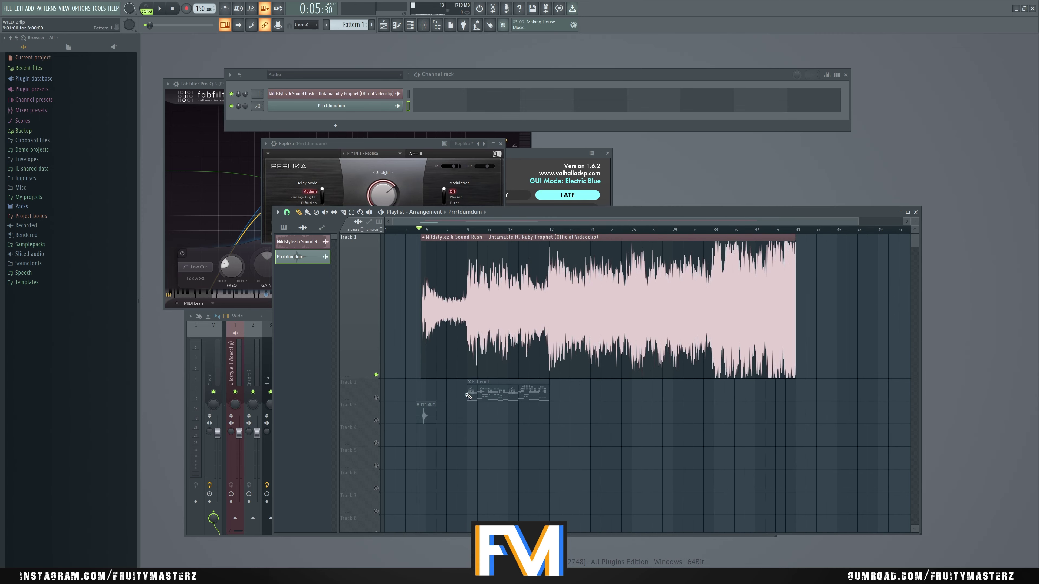
scroll(443, 395, up, 3)
scroll(445, 395, down, 3)
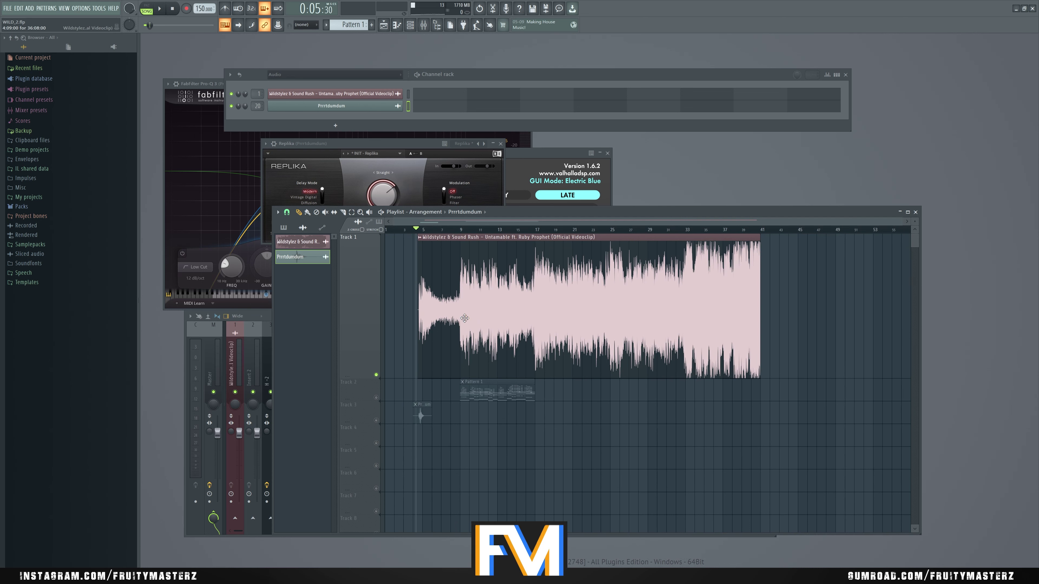
Listen to the soloed song from its opening to the bar 17 transition, replaying from just before bar 17
key(space)
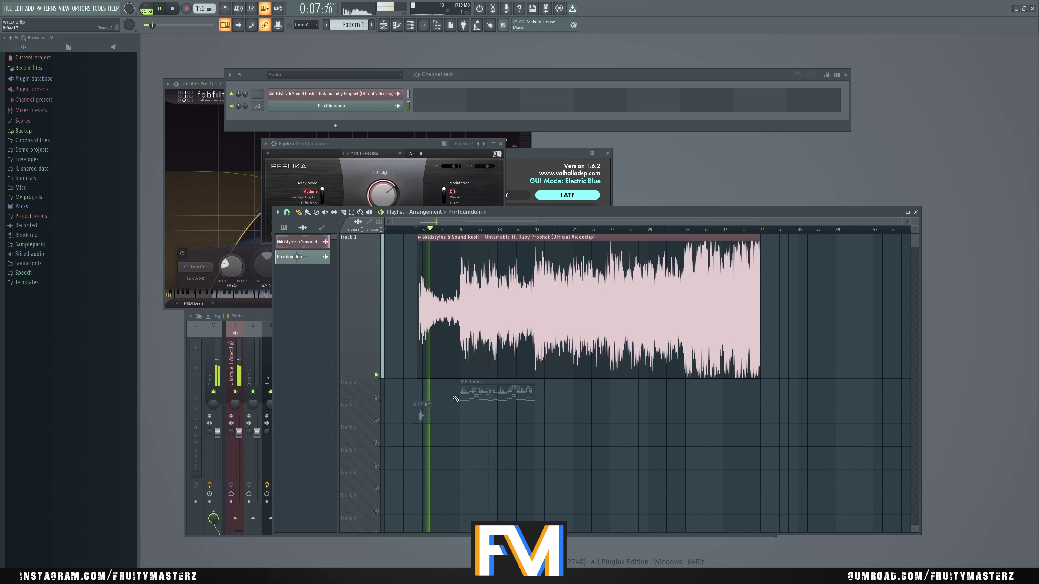
scroll(425, 410, up, 3)
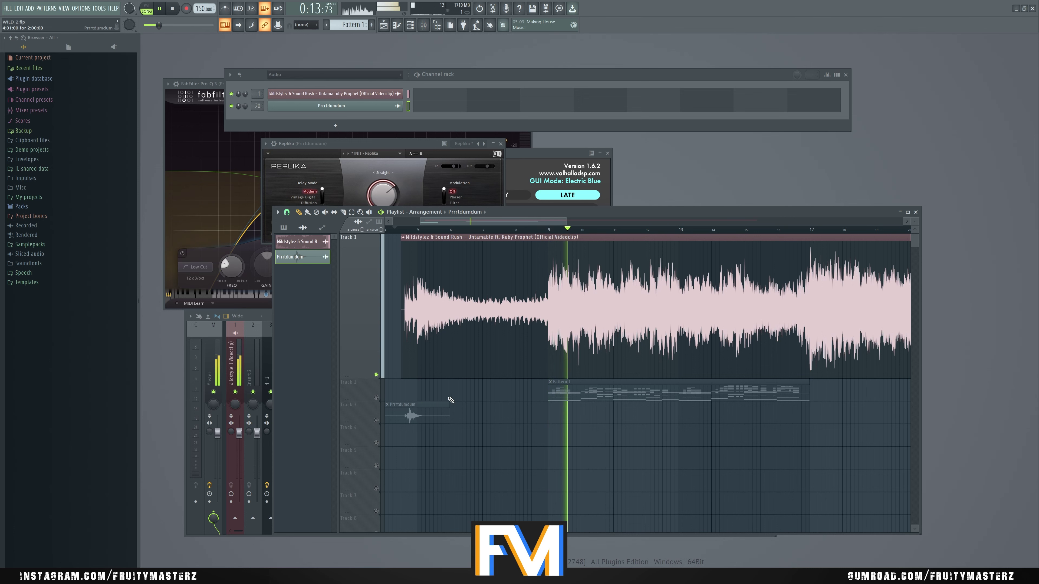
scroll(421, 413, down, 3)
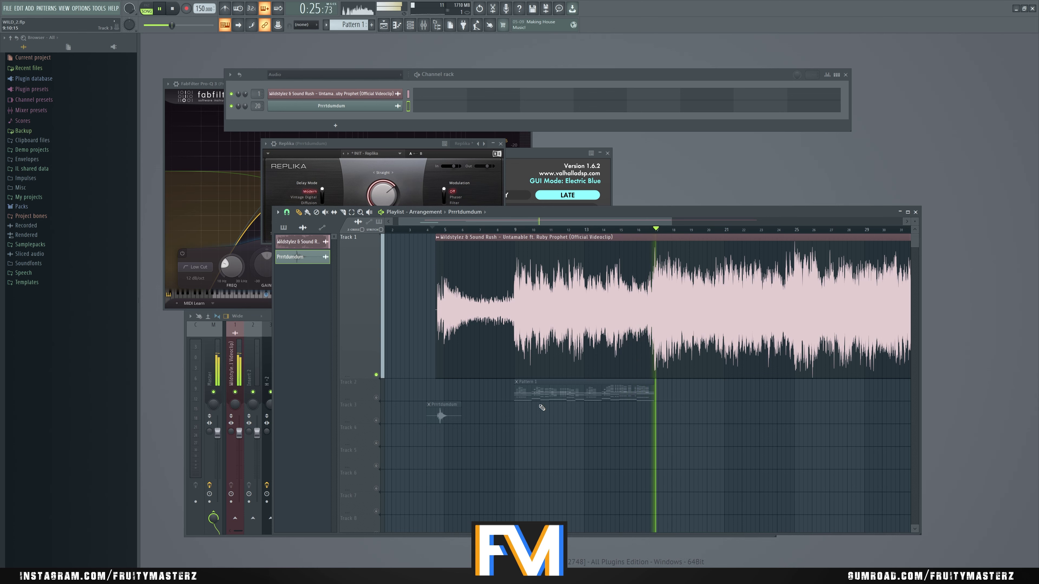
key(space)
click(639, 230)
scroll(661, 311, up, 5)
key(space)
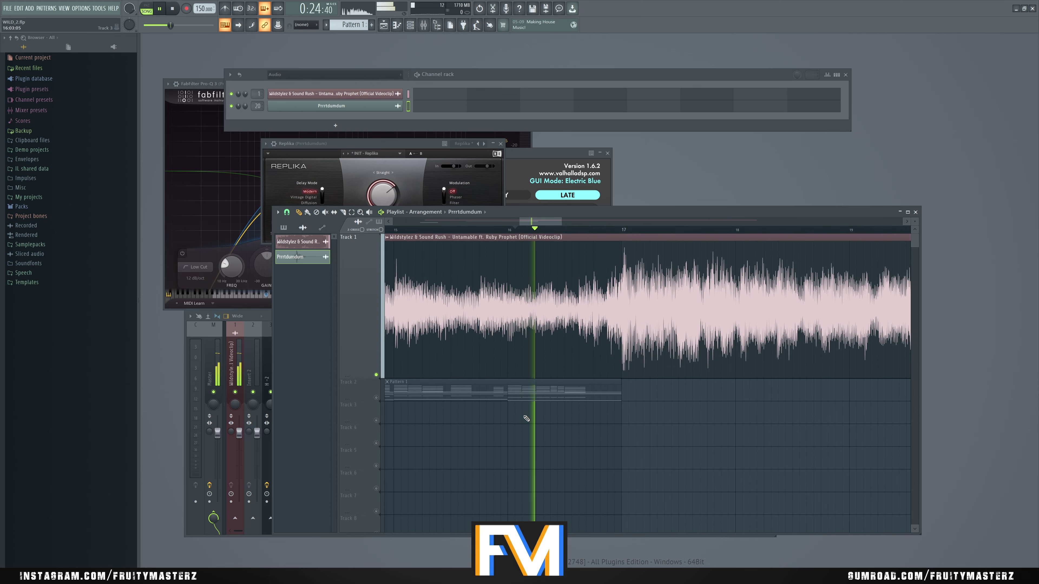
Place a second Prrtdumdum clip at bar 16 and move both Prrtdumdum clips down to Track 4
click(521, 414)
key(space)
key(space)
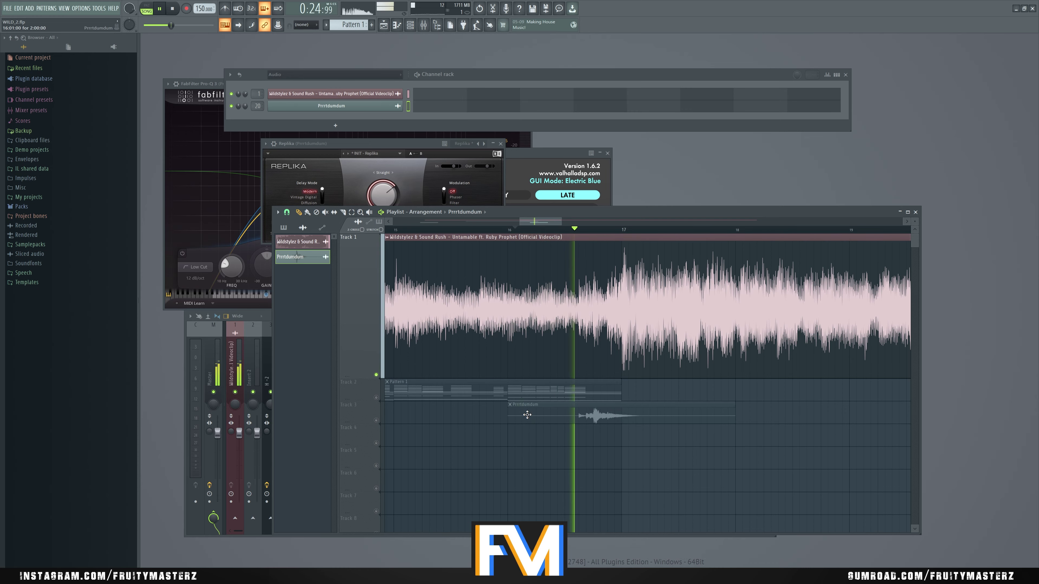
scroll(546, 458, down, 4)
scroll(546, 458, down, 5)
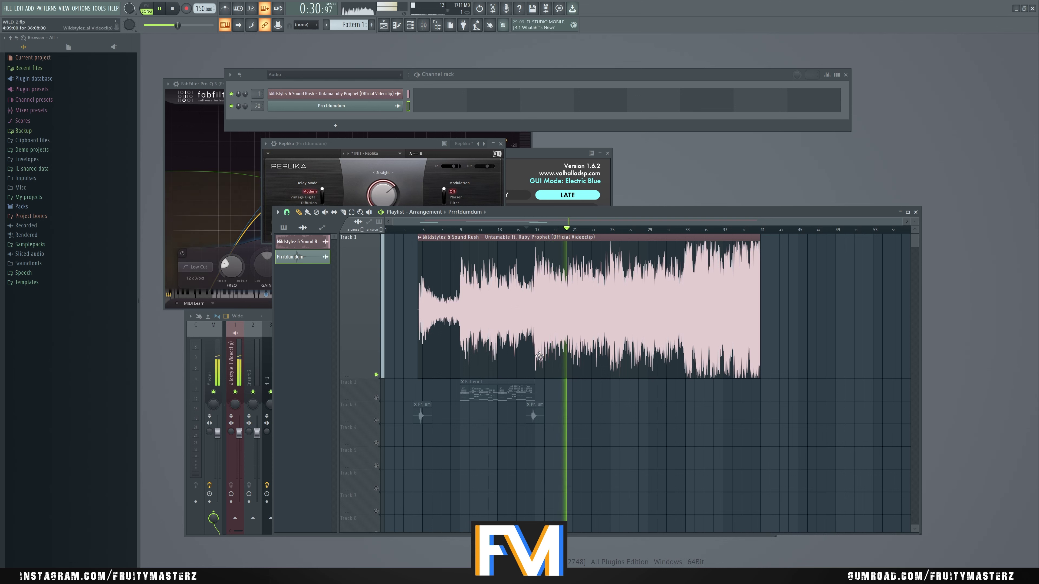
drag(562, 409, 410, 427)
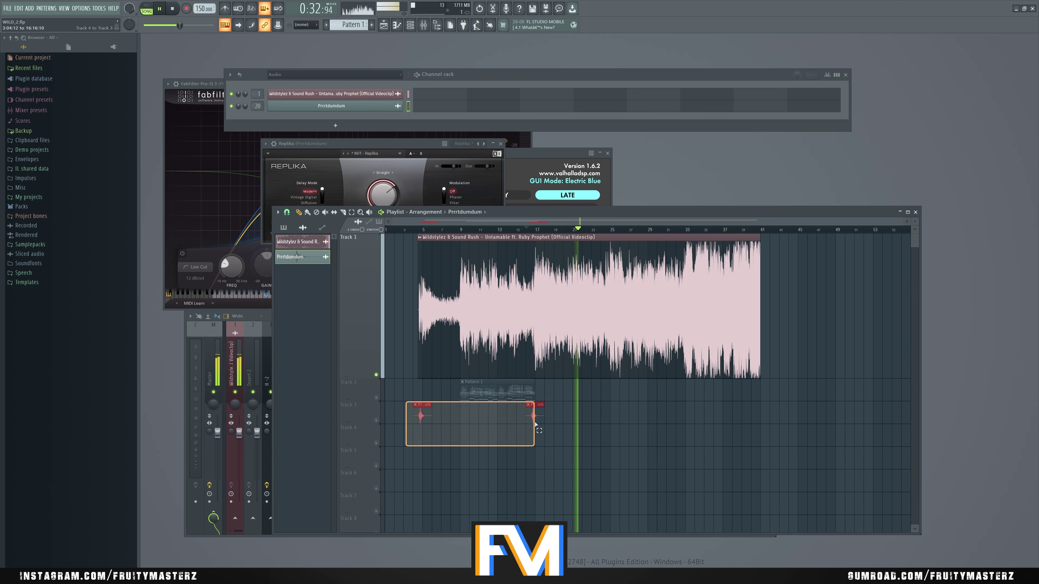
drag(537, 409, 538, 420)
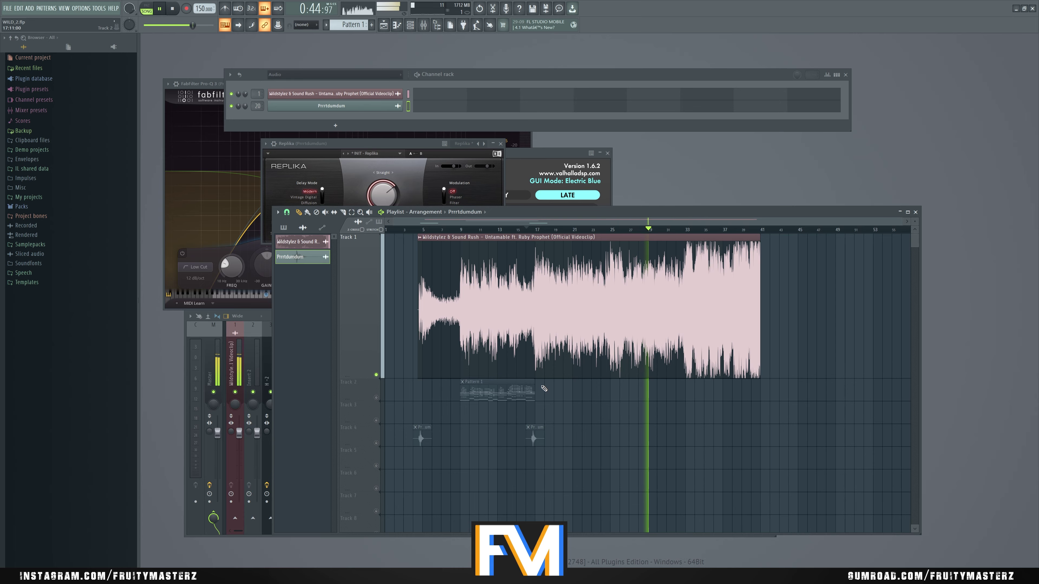
Move the Pattern 1 clip to bar 33 beneath the song's last section and down to Track 3
drag(487, 394, 707, 394)
scroll(697, 405, up, 5)
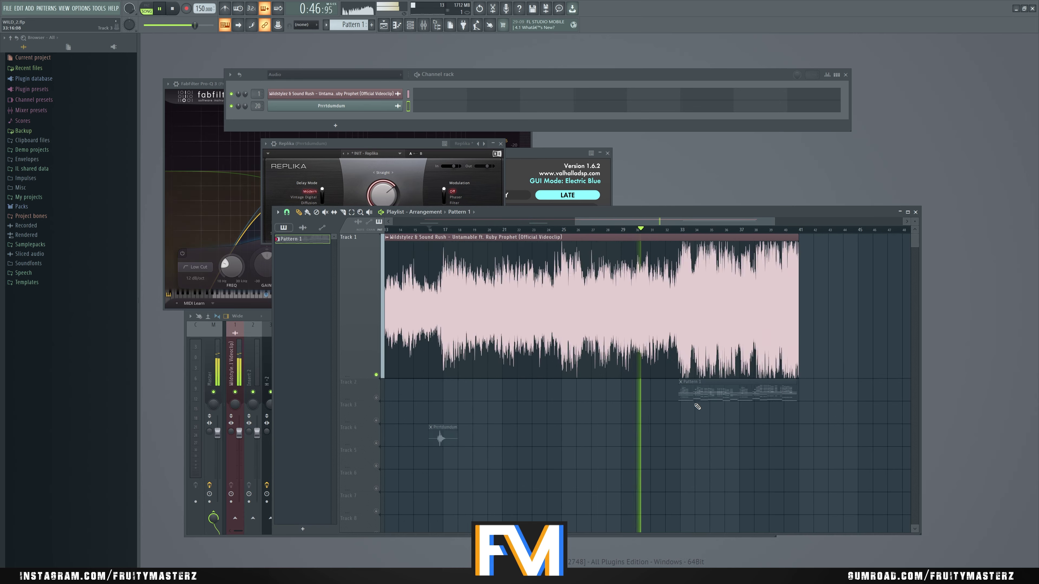
scroll(613, 395, down, 5)
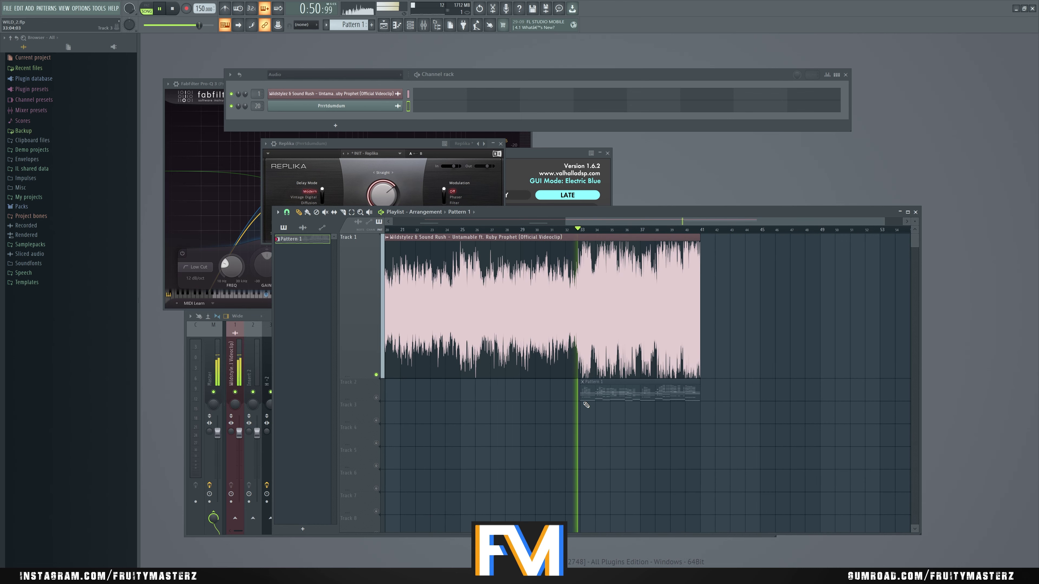
scroll(636, 417, down, 3)
key(space)
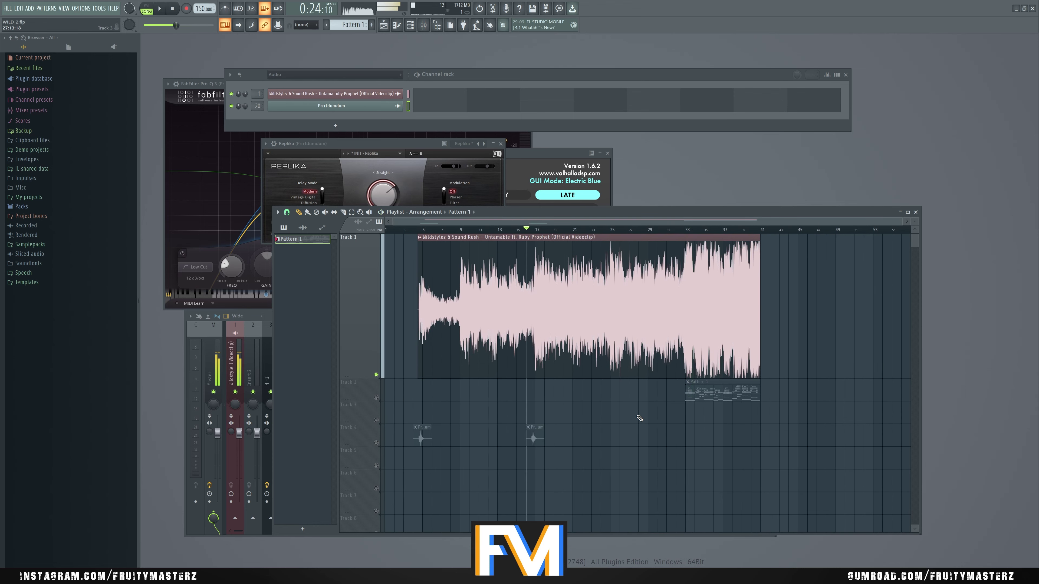
drag(701, 397, 701, 420)
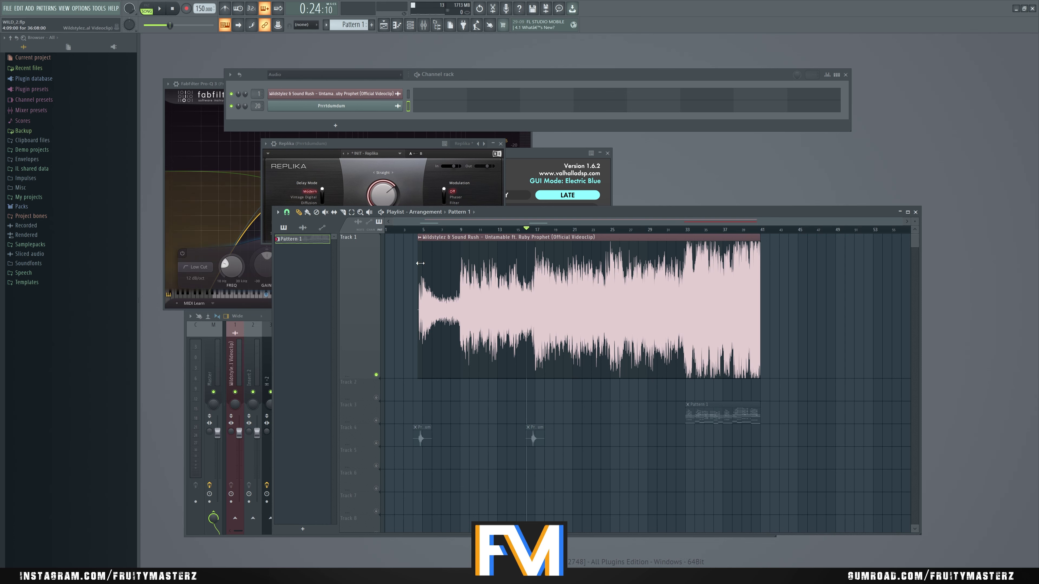
Replay the soloed song's opening from the start of its clip
scroll(420, 263, up, 3)
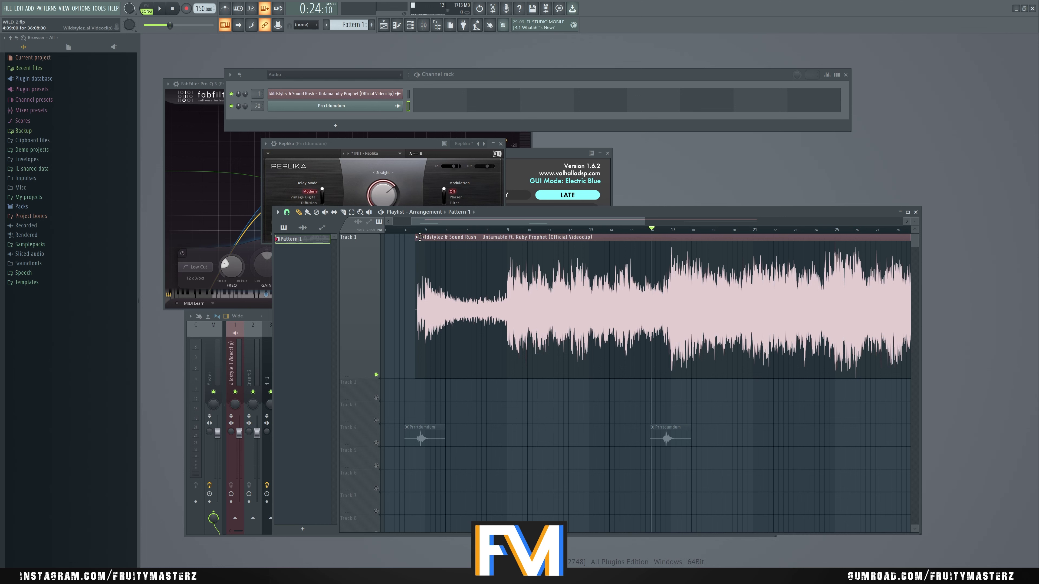
key(space)
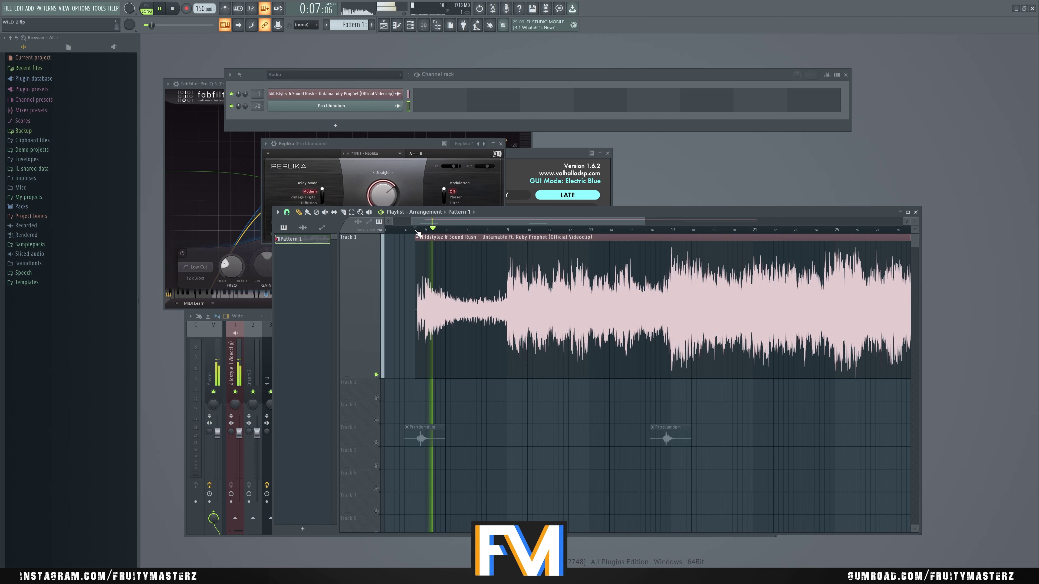
key(space)
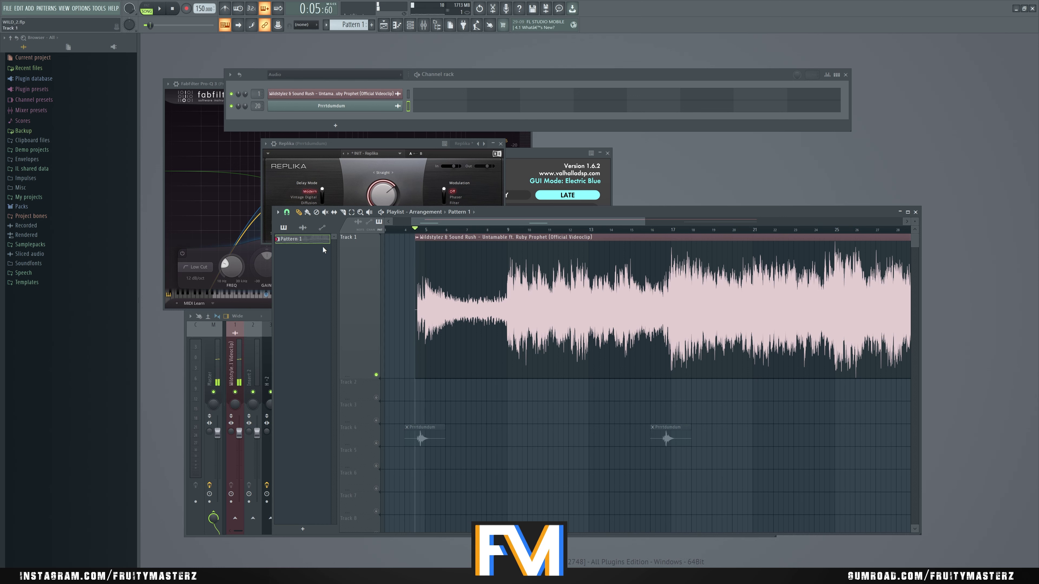
Expand the Samplepacks folder in the browser and replay the song's intro from bar 5
click(52, 235)
drag(53, 244, 45, 253)
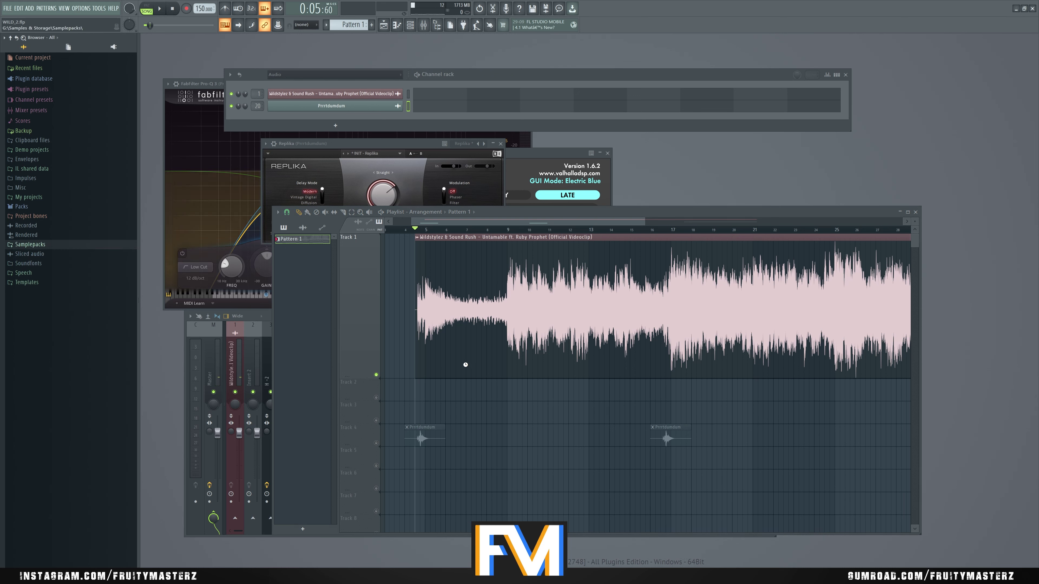
click(50, 244)
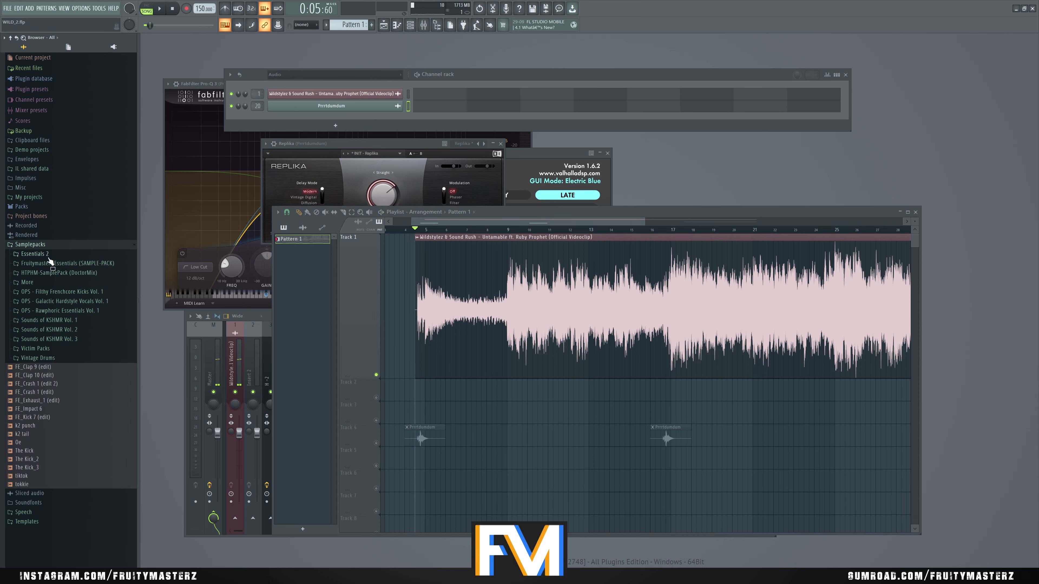
ctrl+scroll(457, 434, up, 3)
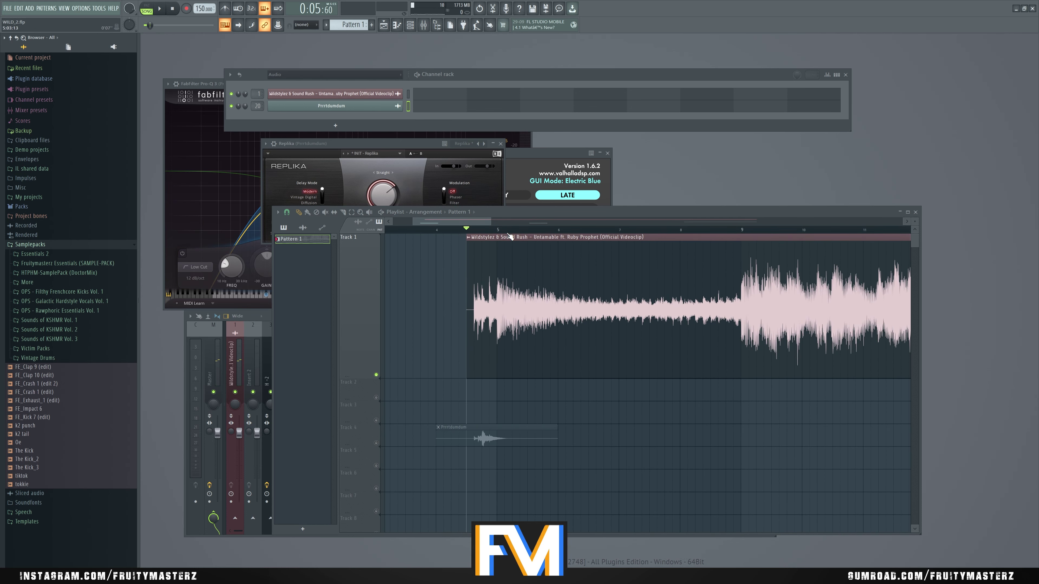
key(space)
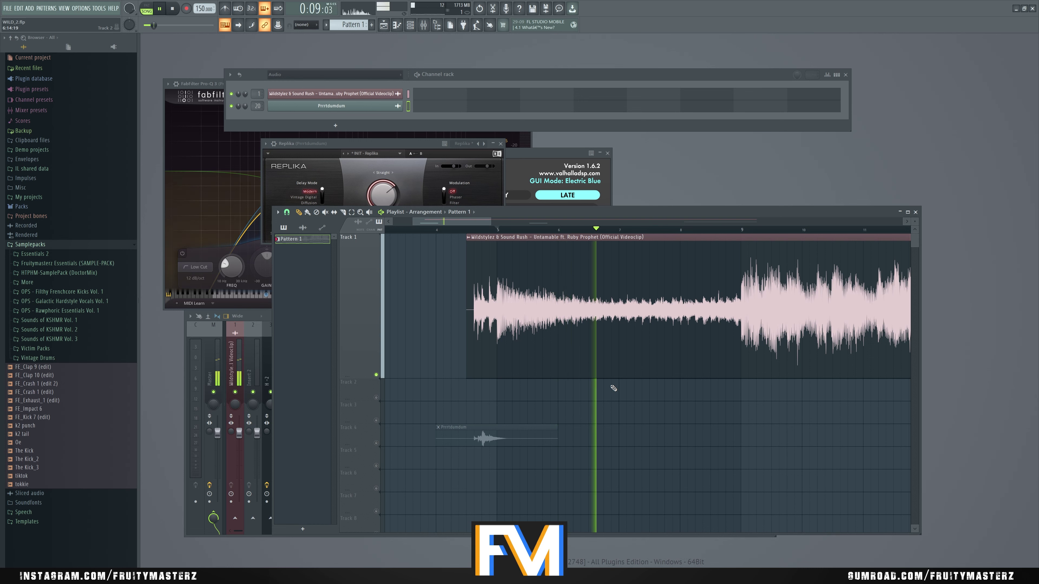
key(space)
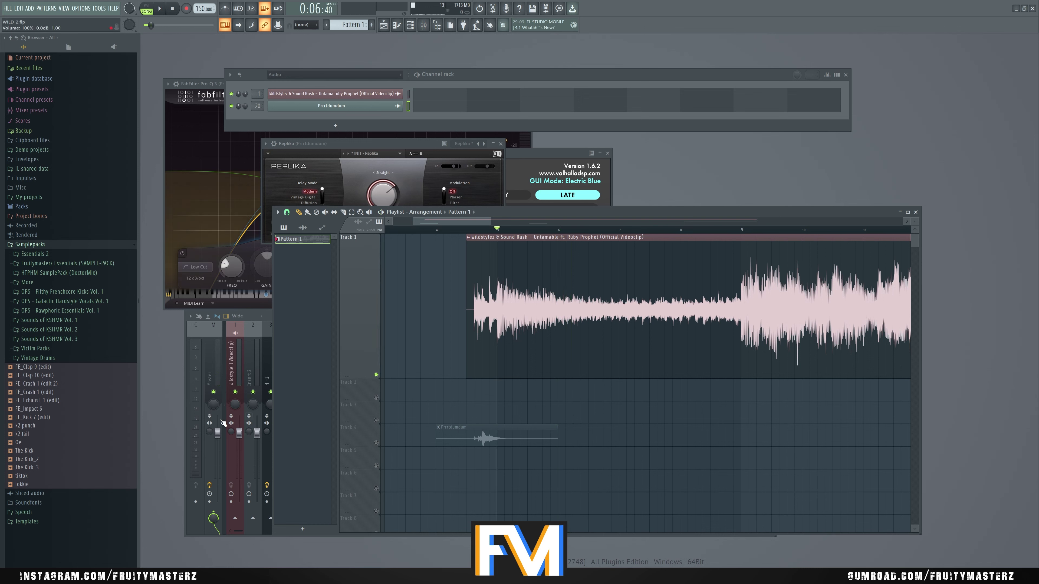
Open Sweeps_Down under KSHMR_FX in Sounds of KSHMR Vol. 1 and audition its downsweep samples
click(84, 320)
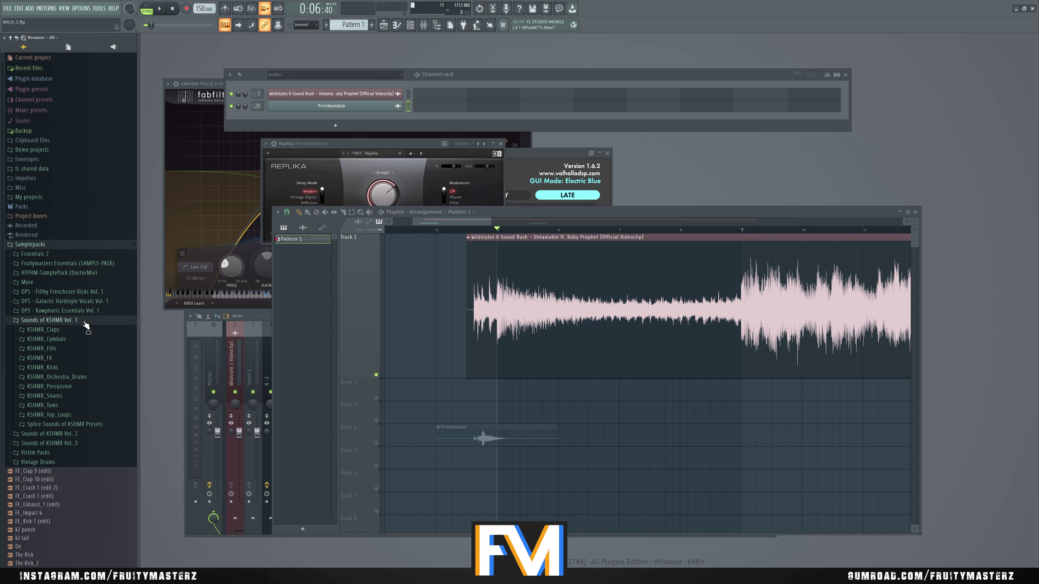
click(69, 358)
click(58, 415)
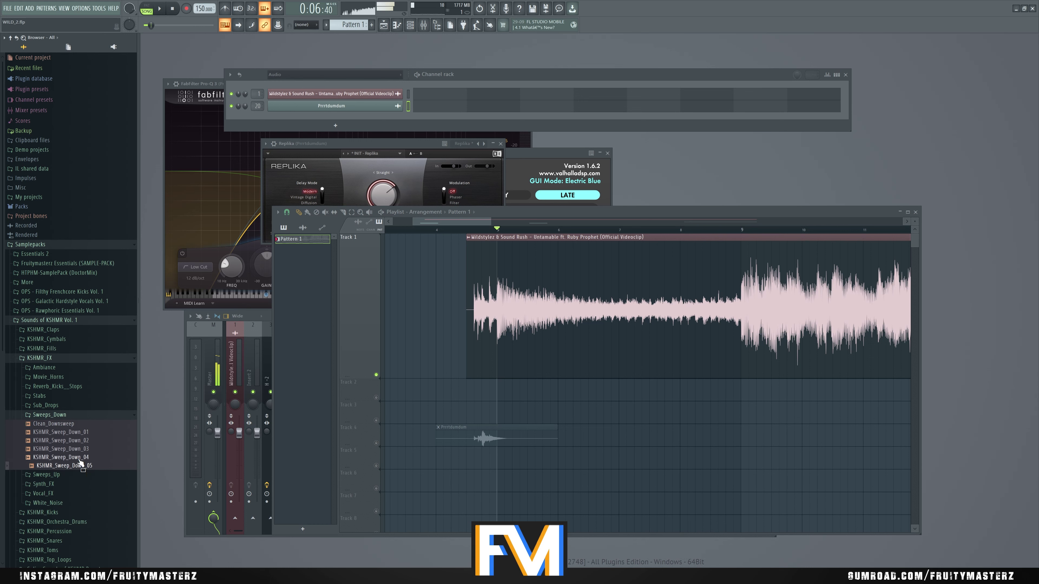
scroll(79, 460, down, 3)
Open Sweeps Down under FX Elements in Sounds of KSHMR Vol. 2 and compare its samples with the song's intro
click(72, 478)
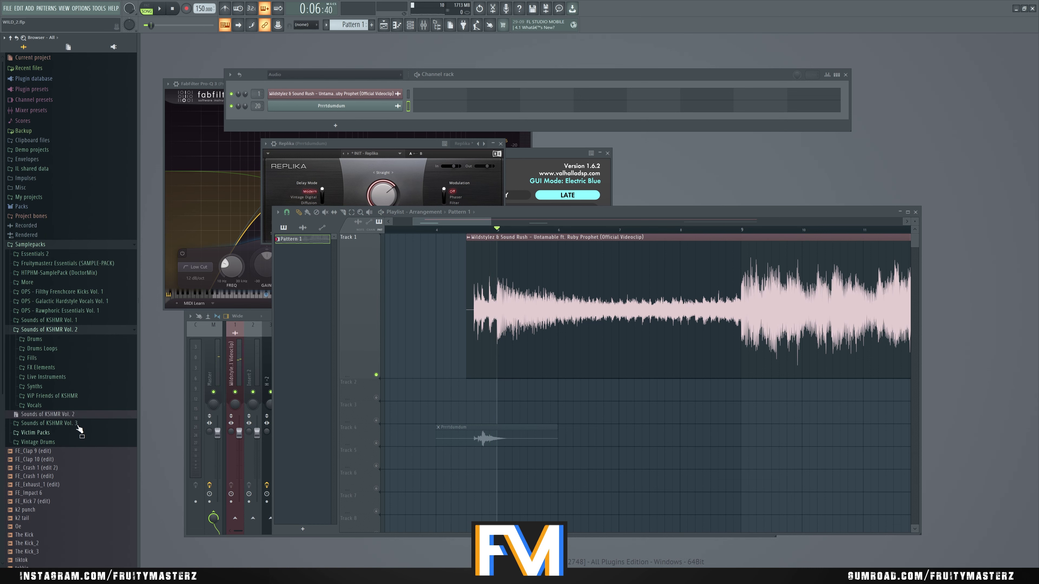
scroll(78, 425, down, 2)
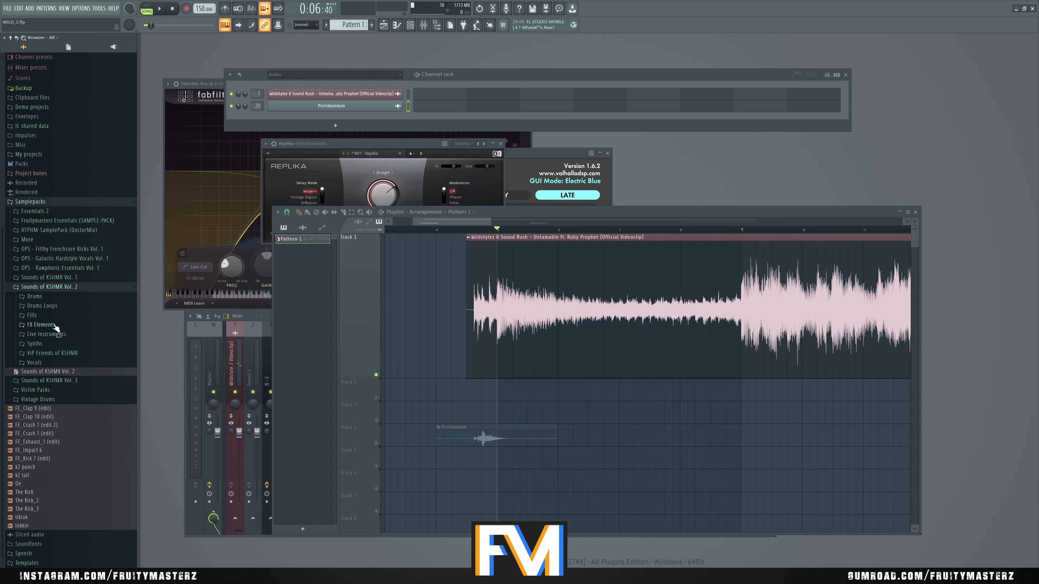
click(41, 324)
scroll(65, 425, down, 1)
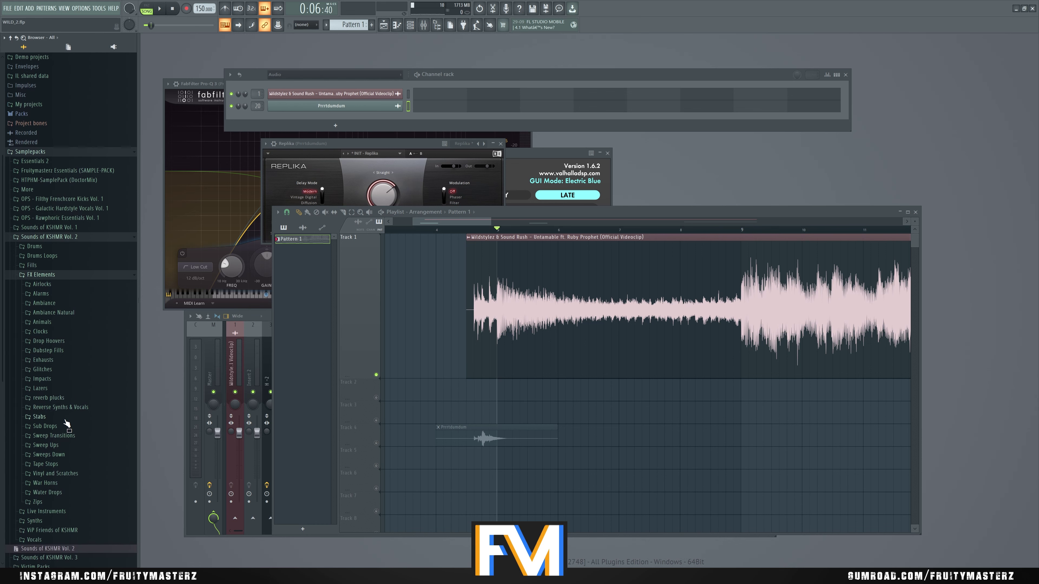
click(62, 454)
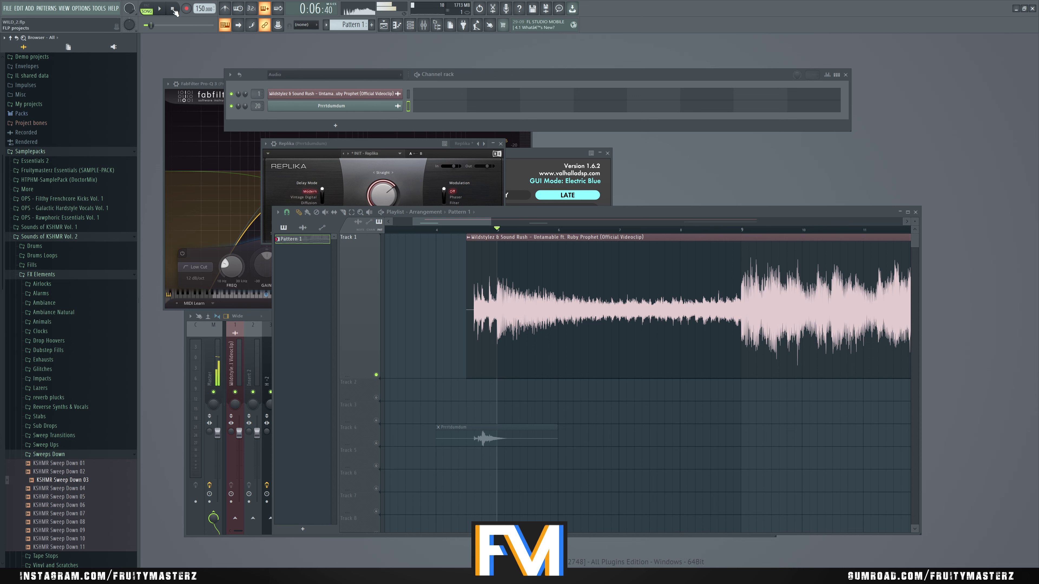
key(space)
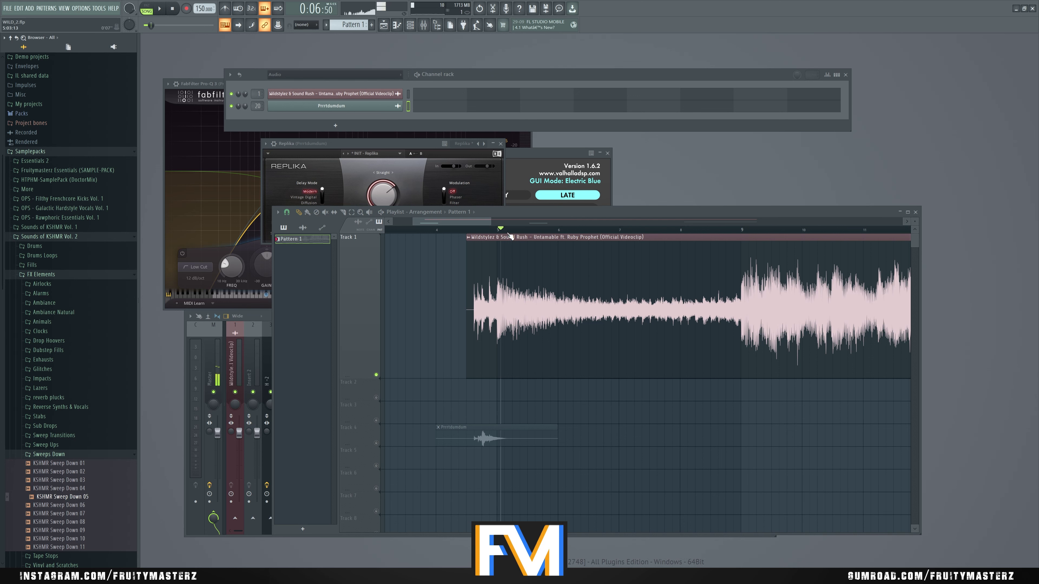
key(space)
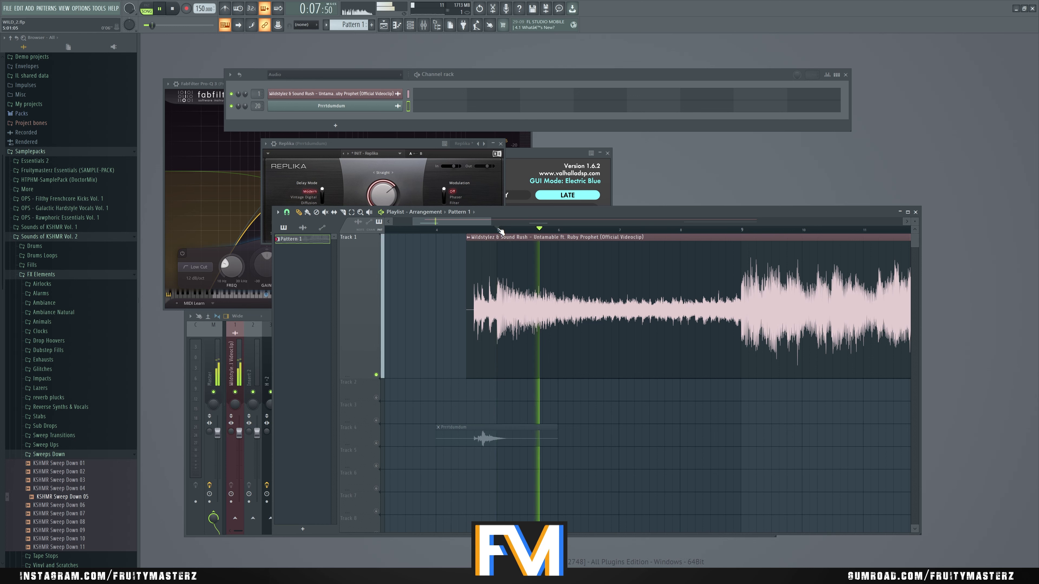
key(space)
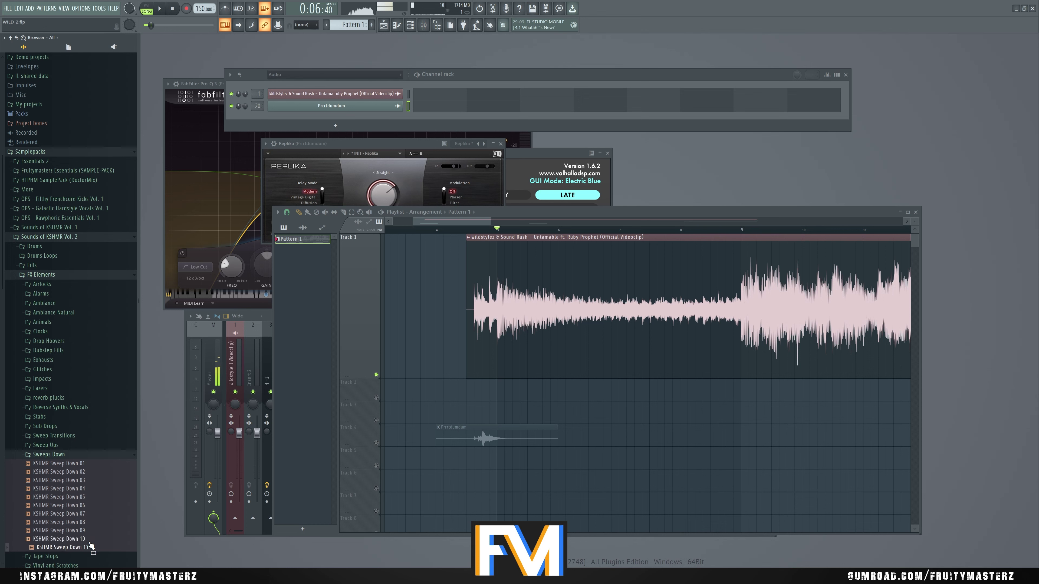
Open KSHMR_Sweeps_Down under KSHMR_FX_Elements, KSHMR_Sweeps_and_Lazers, in Sounds of KSHMR Vol. 3
scroll(82, 512, down, 5)
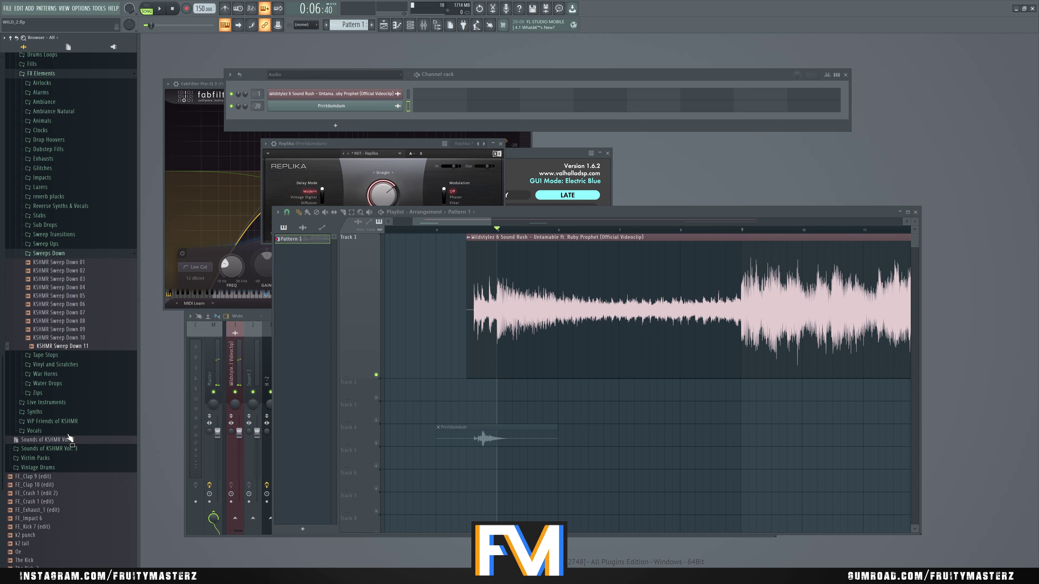
click(71, 448)
click(72, 349)
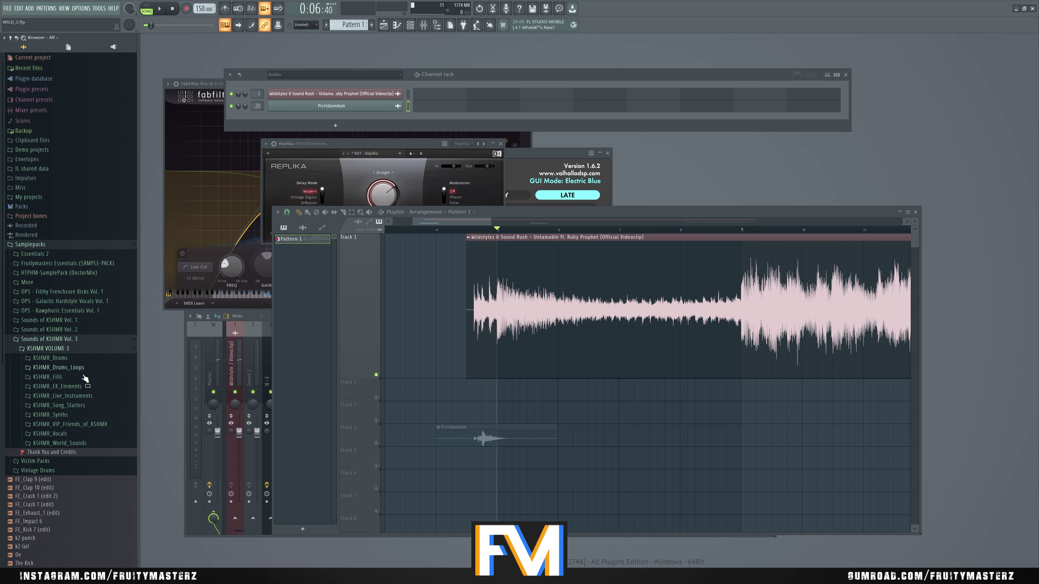
click(78, 389)
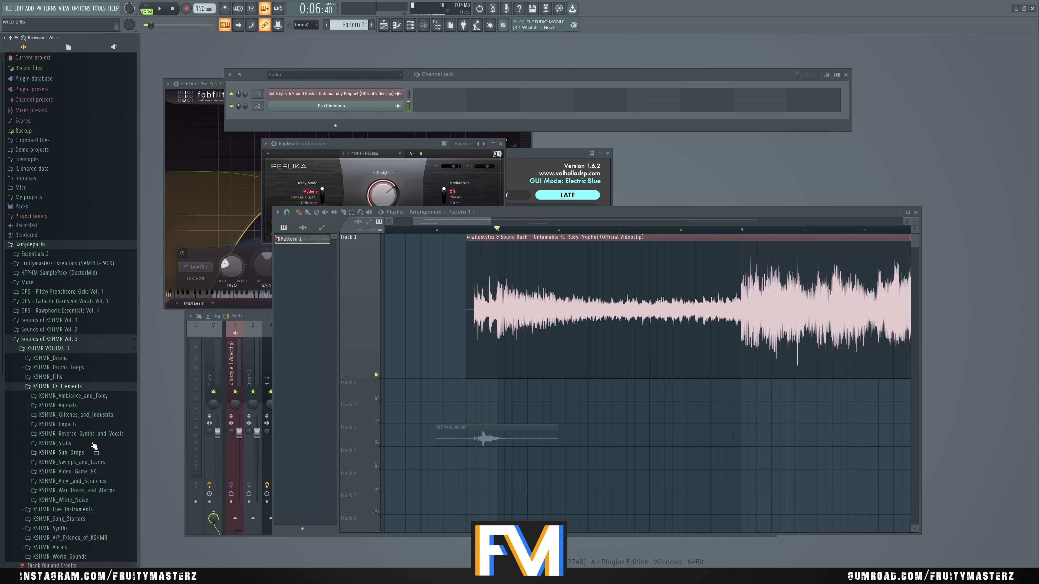
click(91, 462)
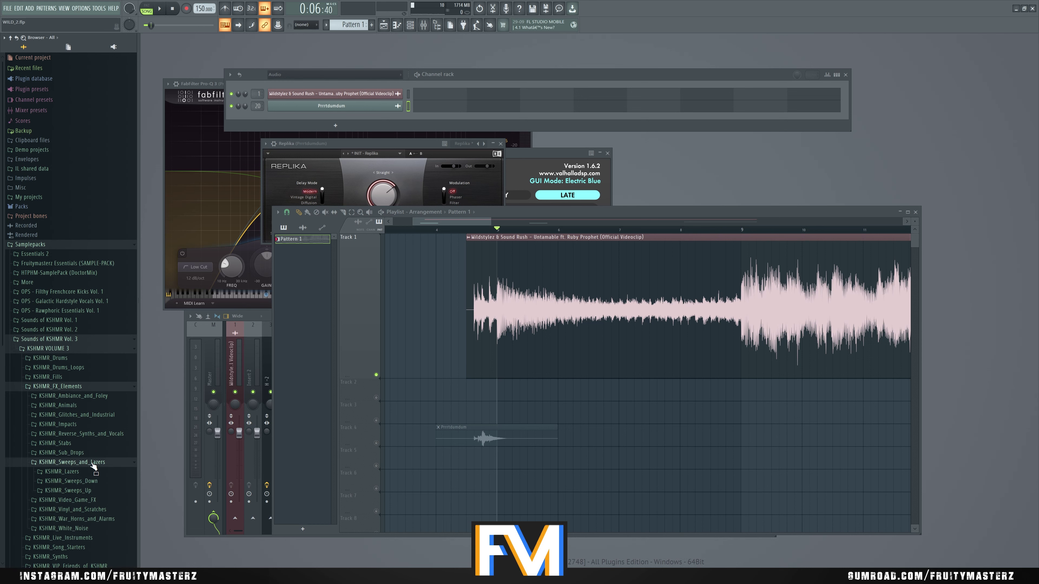
click(96, 482)
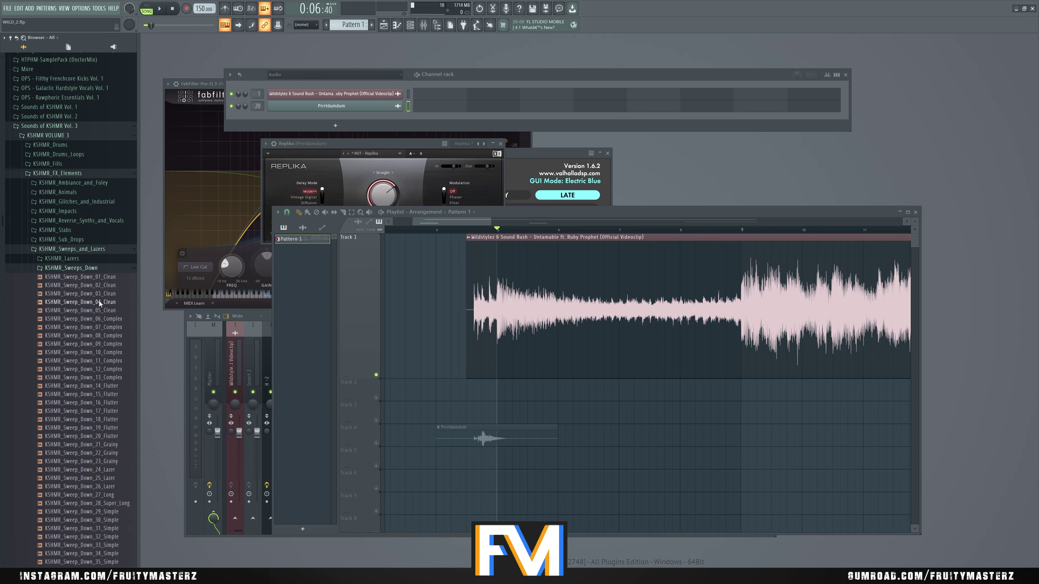
Audition the clean downsweeps and place KSHMR_Sweep_Down_03_Clean on Track 2 at bar 5
scroll(104, 270, down, 5)
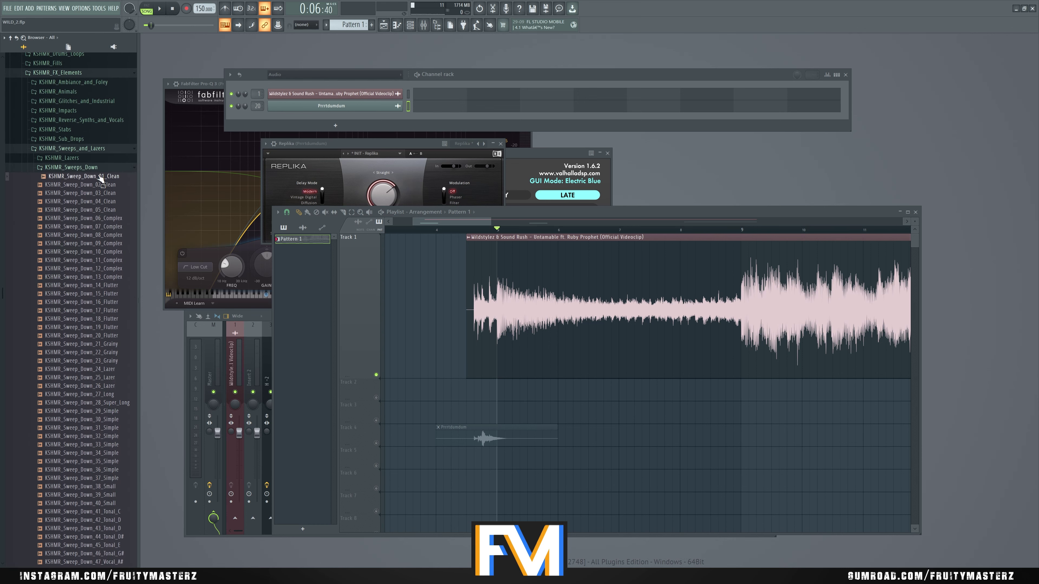
click(110, 195)
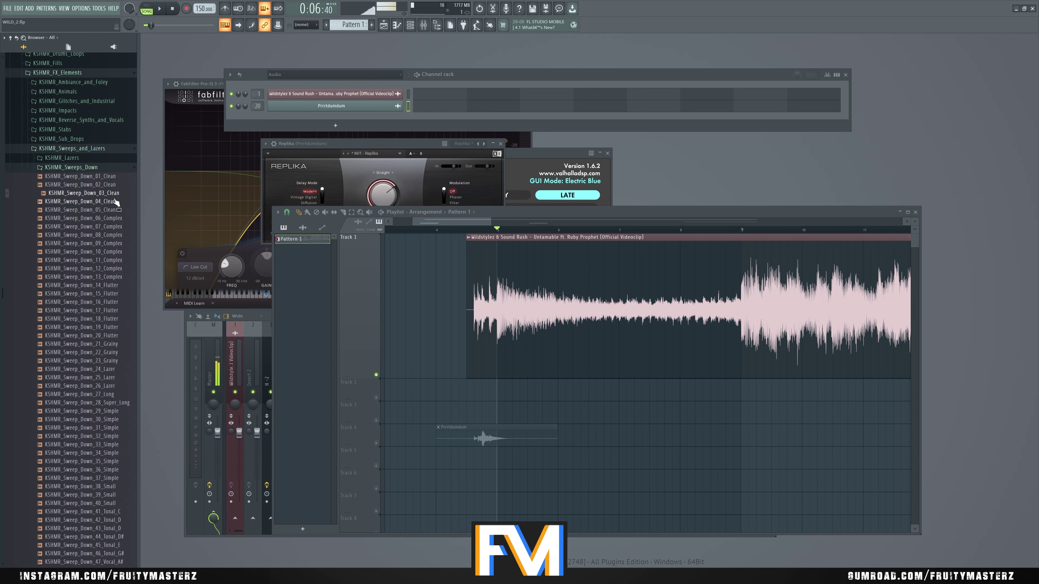
drag(104, 196, 539, 392)
scroll(491, 399, up, 3)
scroll(523, 390, down, 3)
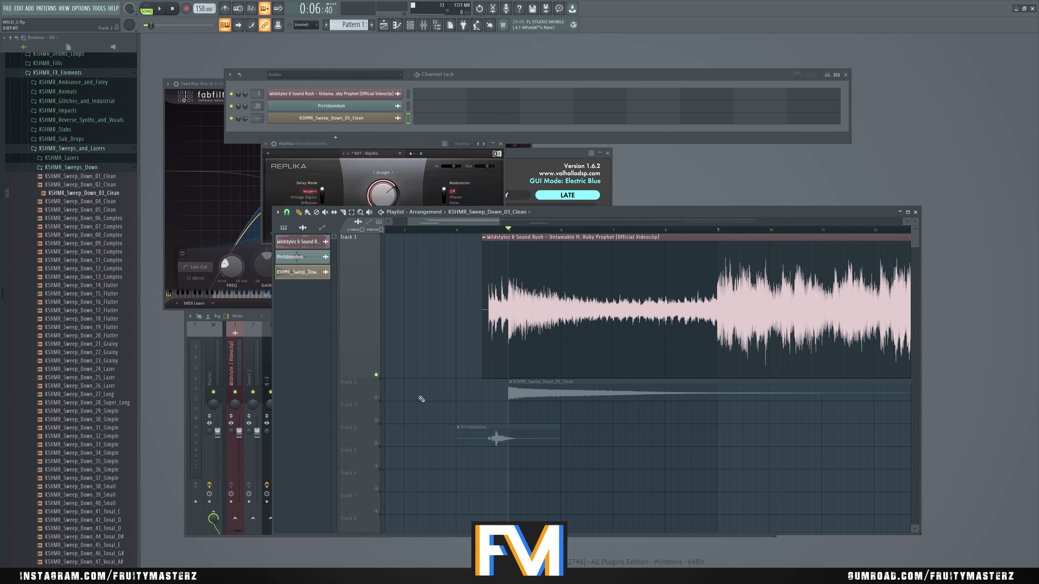
Solo Track 2, set the sweep's channel volume to 34%, and play it together with the drum sample on Track 4
right_click(376, 397)
drag(245, 118, 245, 143)
key(space)
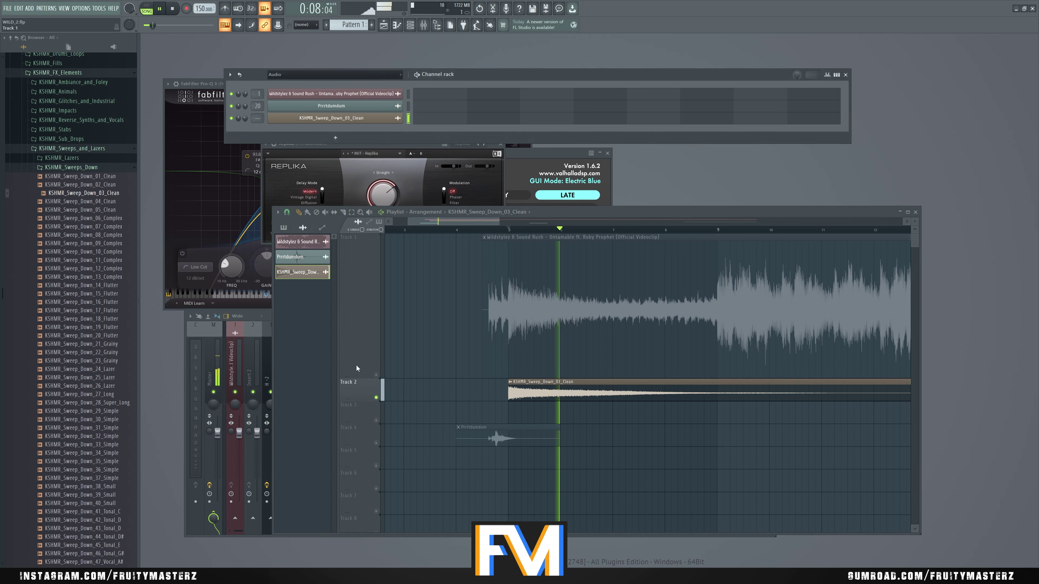
key(space)
click(376, 443)
click(474, 231)
key(space)
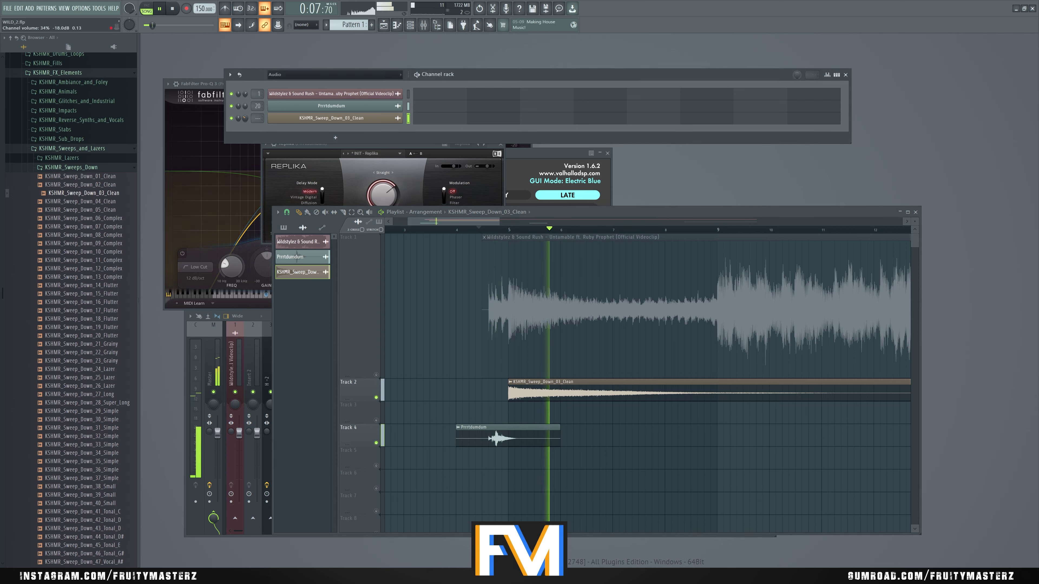
key(space)
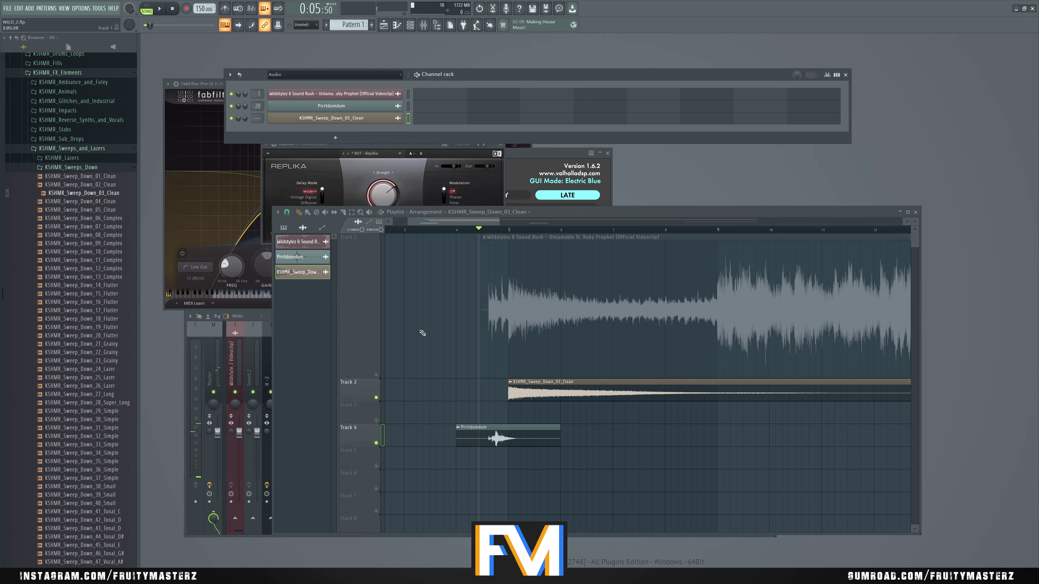
Solo the song on Track 1 and replay its intro for comparison
right_click(377, 375)
key(space)
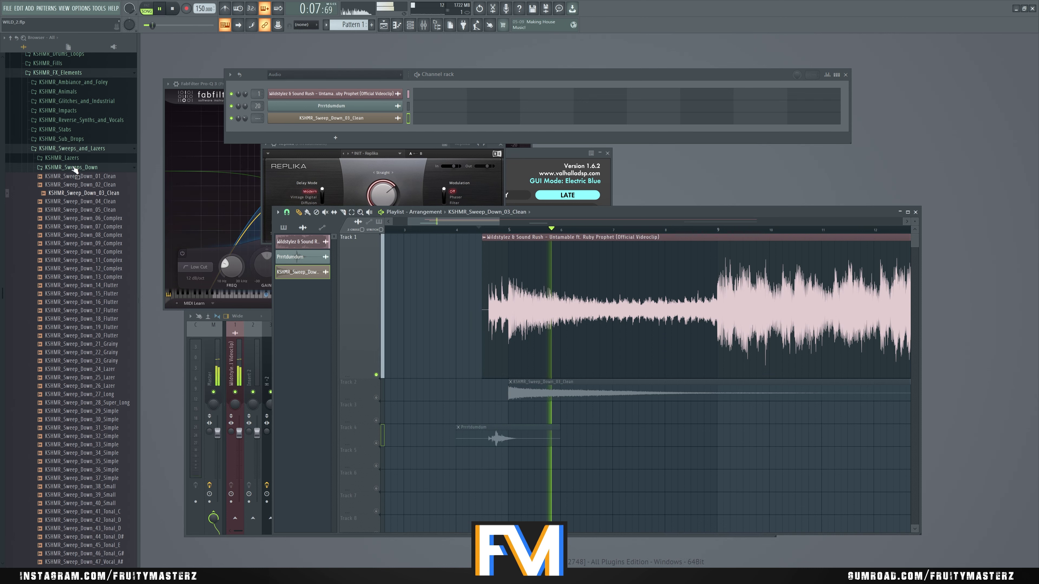
key(space)
Open KSHMR_Impacts in Sounds of KSHMR Vol. 3 and audition samples from KSHMR_Impacts_01_Main and KSHMR_Impacts_02_Low
click(85, 112)
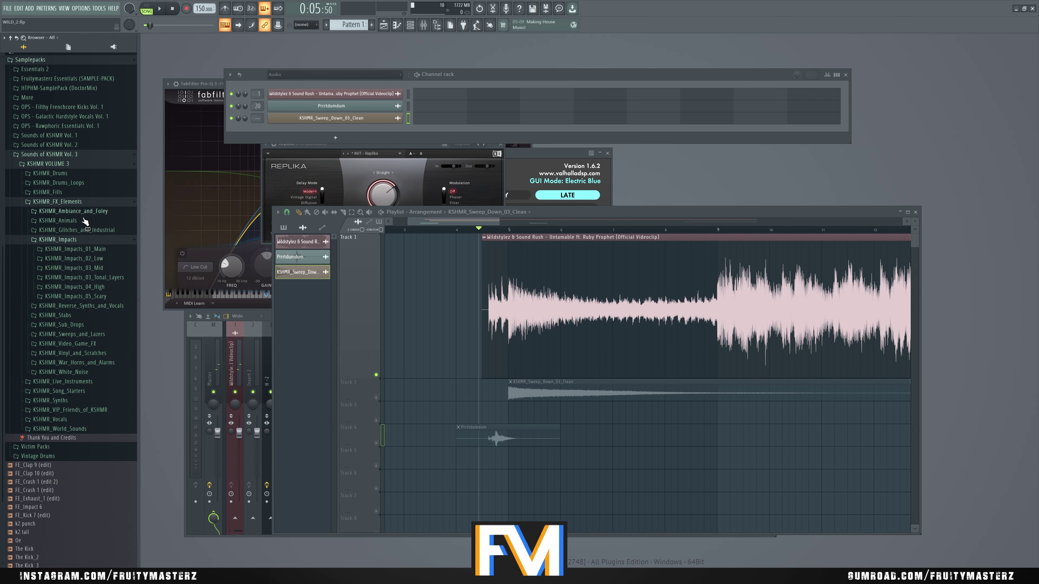
click(105, 251)
click(82, 291)
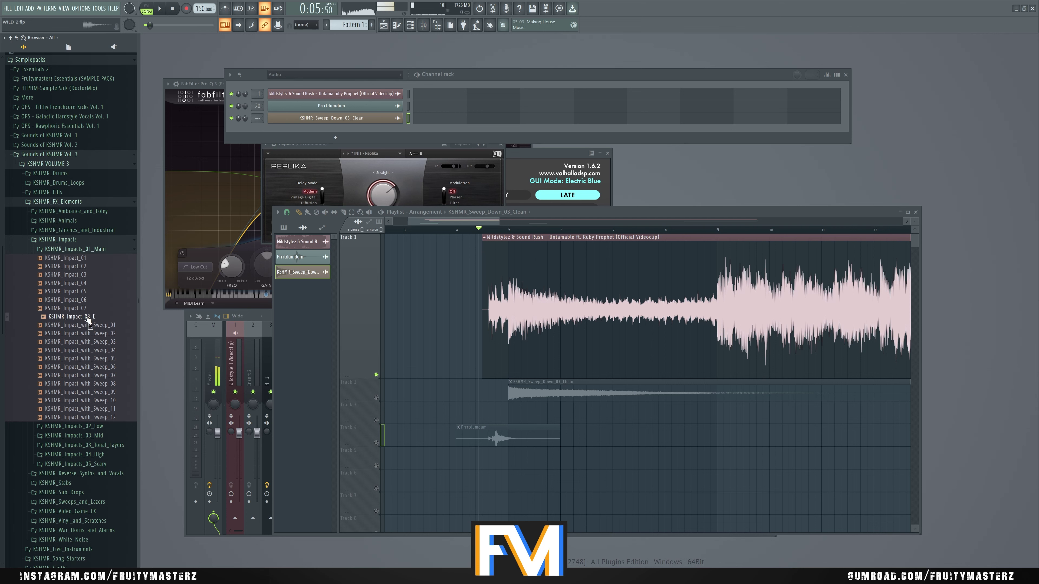
click(80, 426)
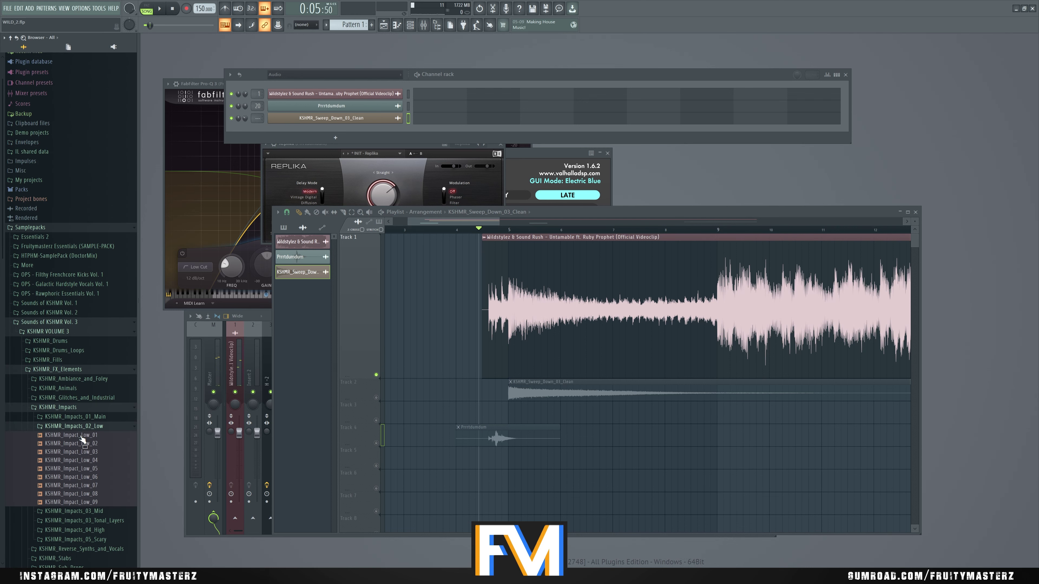
click(88, 461)
Open Impacts under FX Elements in Sounds of KSHMR Vol. 2 and compare its samples with the song's intro
click(80, 313)
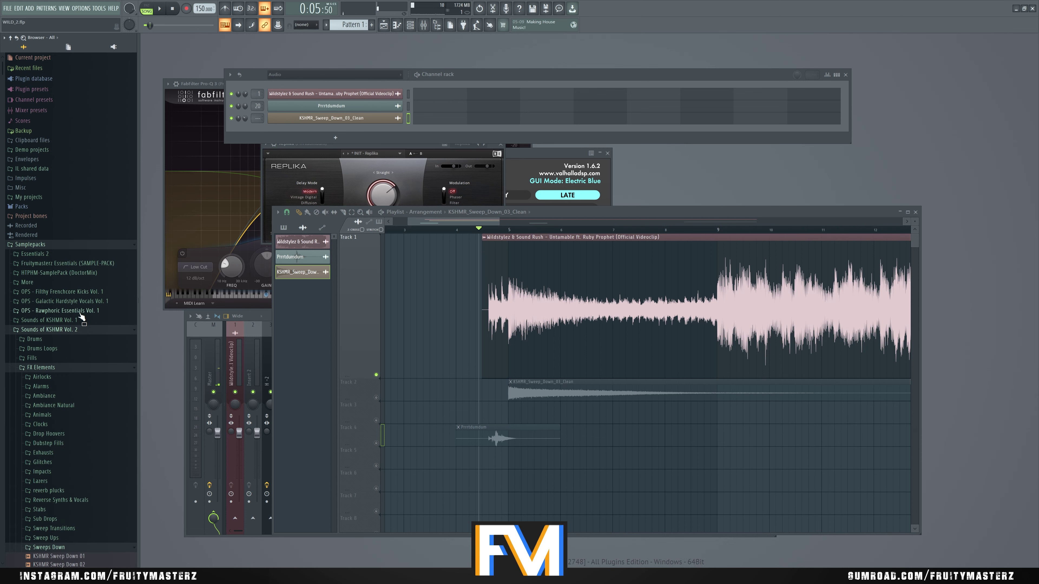
scroll(48, 420, down, 3)
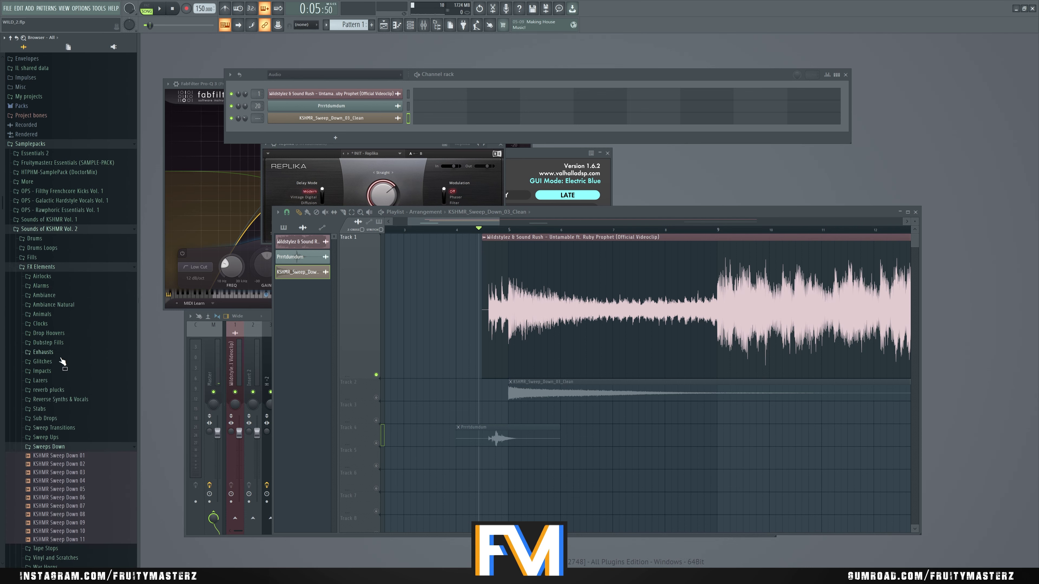
click(57, 376)
key(space)
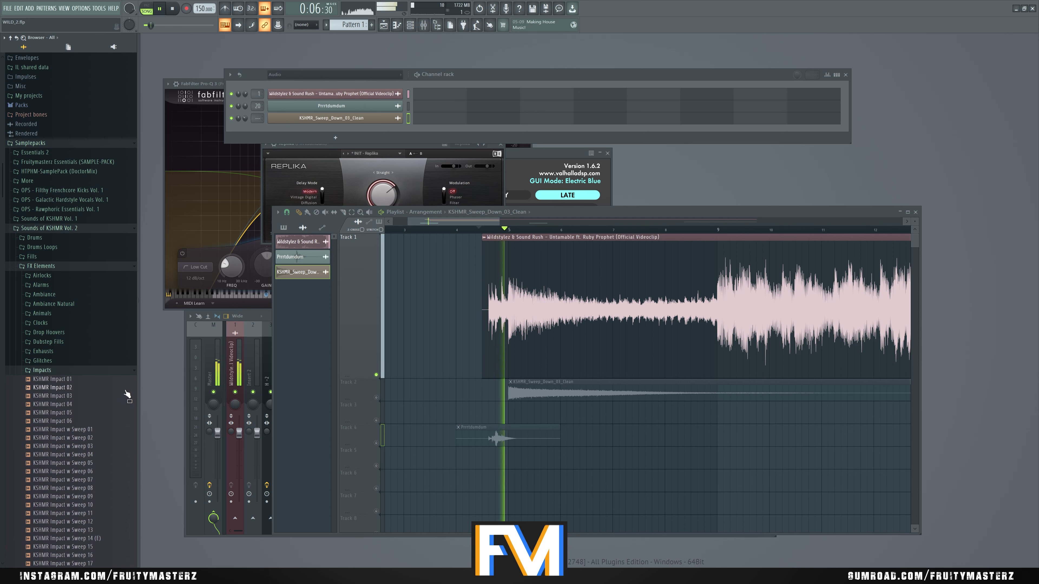
key(space)
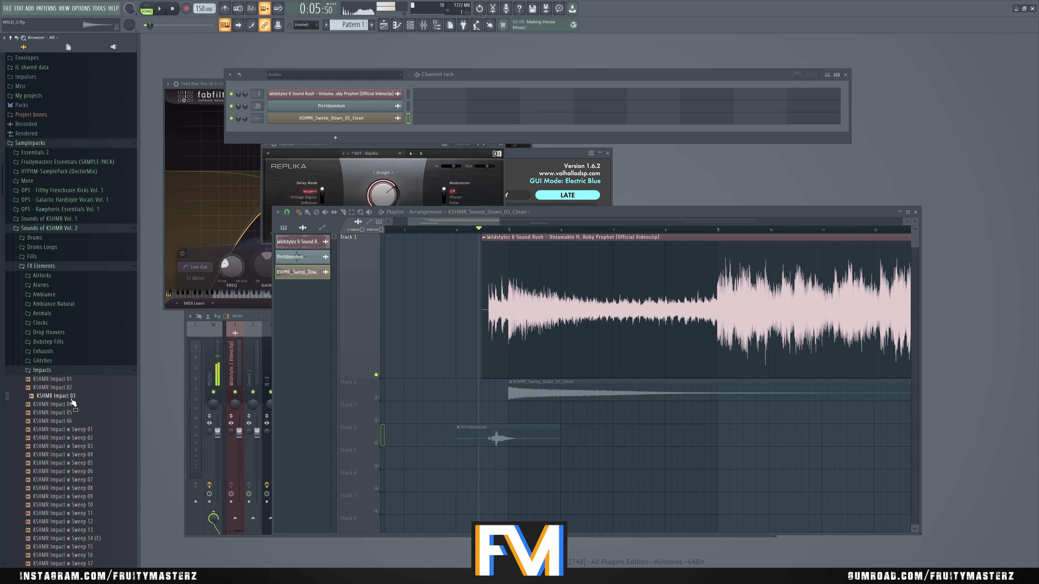
key(space)
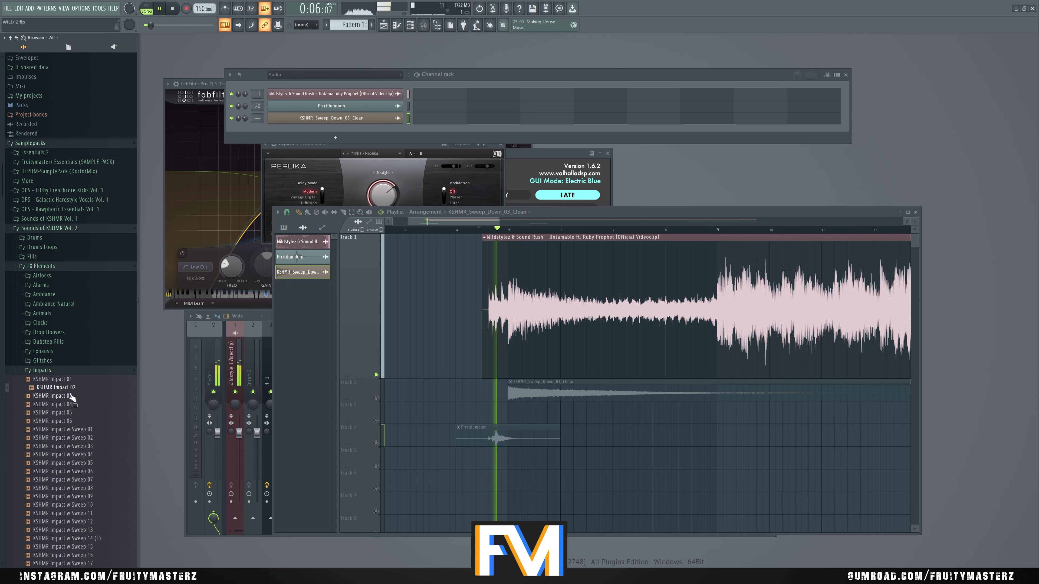
key(space)
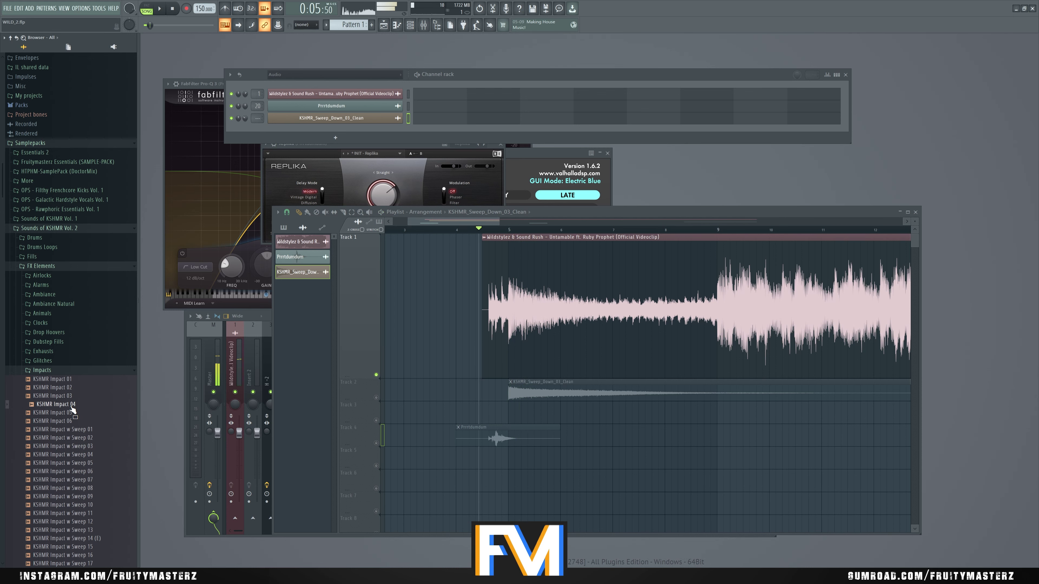
Place KSHMR Impact 04 on Track 3 at bar 5 and set its channel volume to 60%
drag(58, 409, 512, 413)
scroll(512, 412, up, 3)
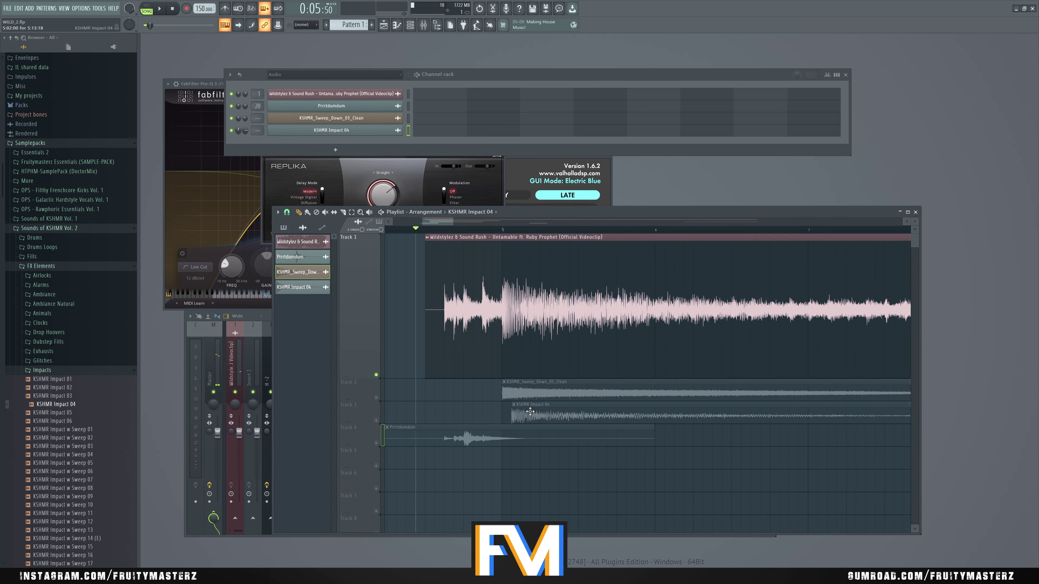
key(space)
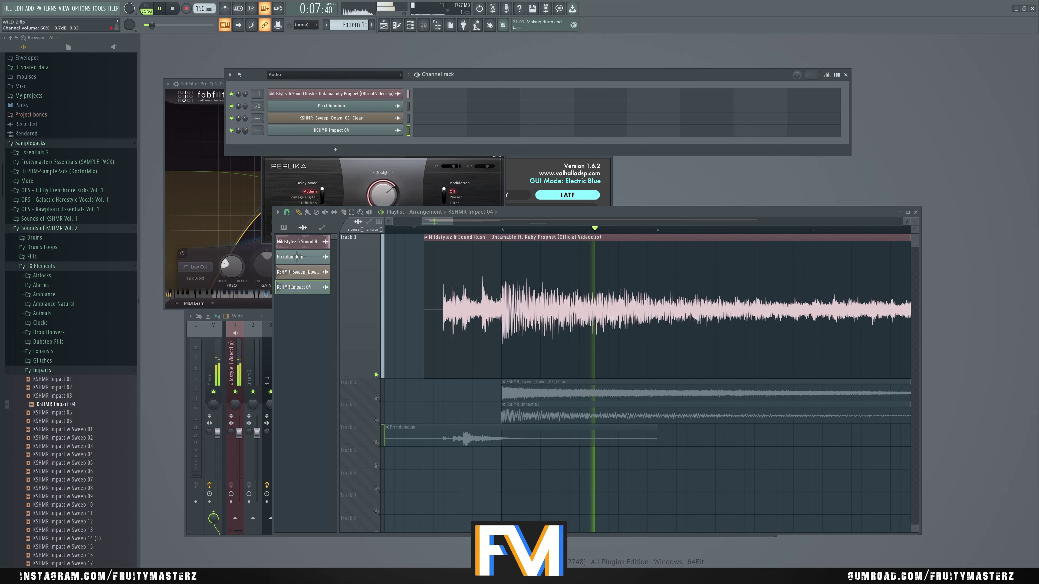
drag(245, 130, 246, 136)
key(space)
Mute the song track and play the recreated intro with the sweep, impact and drum sample
right_click(376, 374)
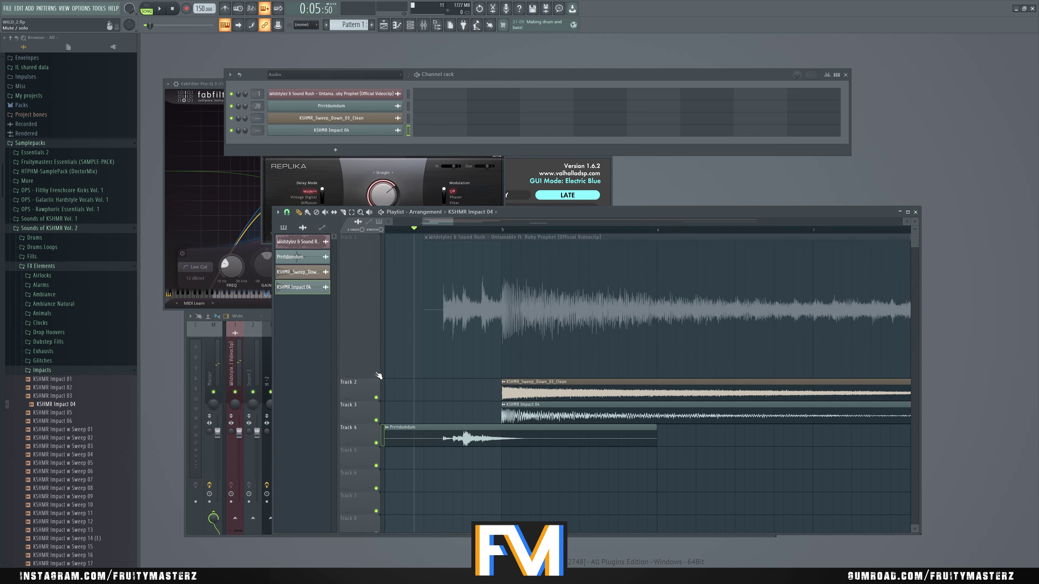
key(space)
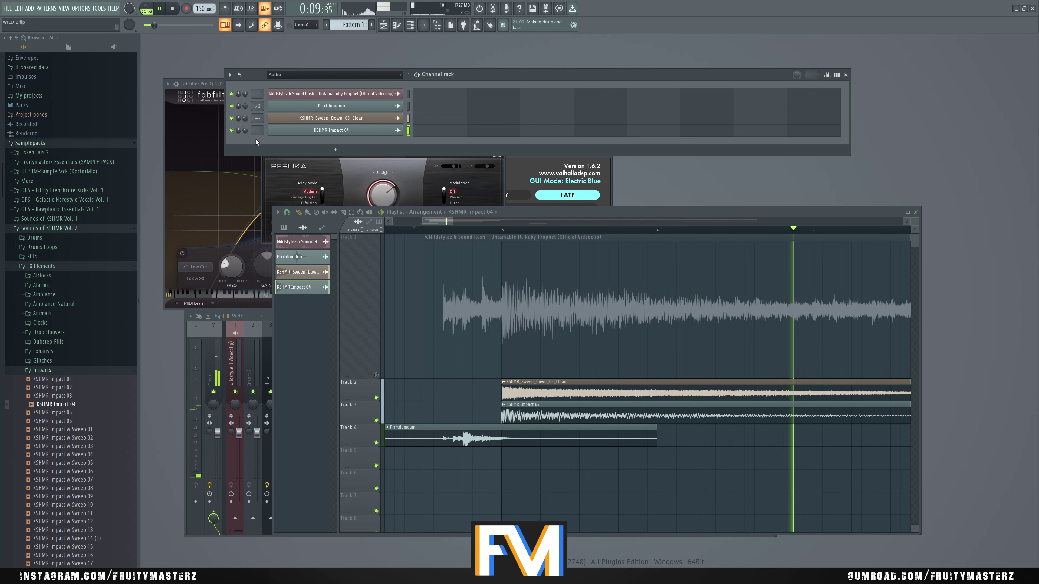
scroll(385, 372, down, 3)
scroll(381, 372, down, 4)
key(space)
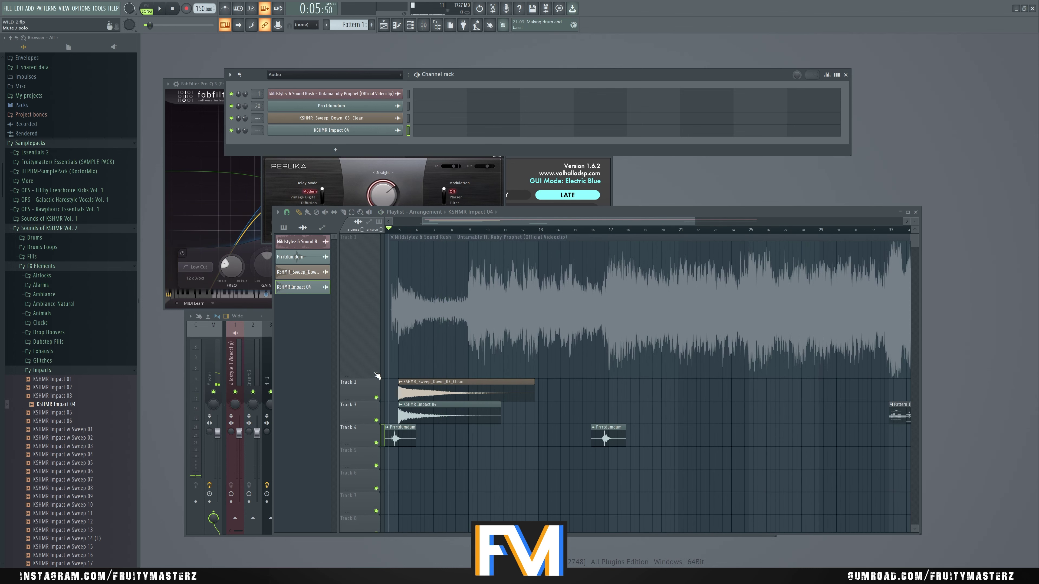
Solo the song on Track 1 and play it from shortly before bar 9
right_click(375, 375)
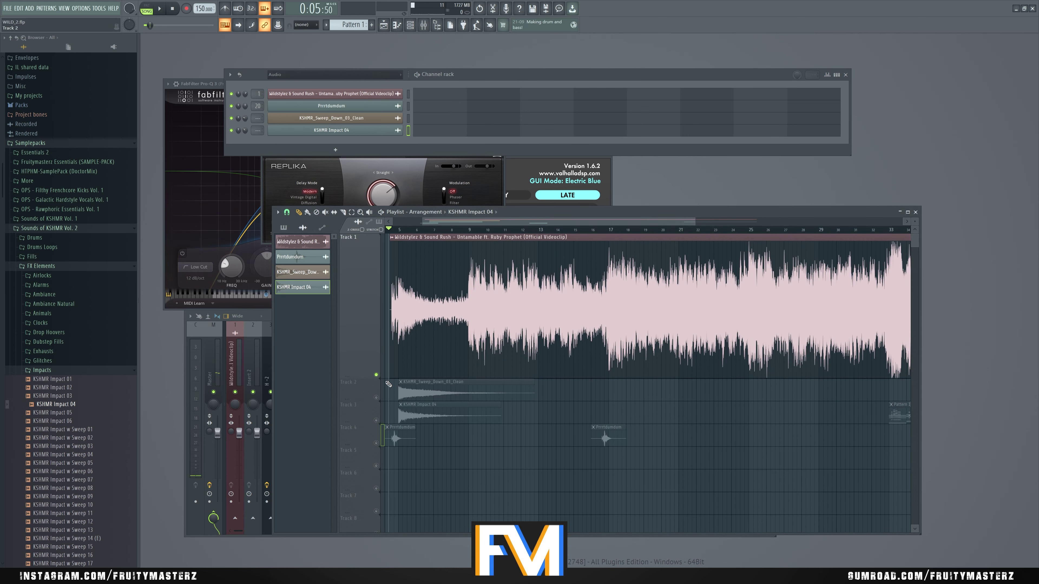
click(459, 232)
key(space)
scroll(437, 412, up, 1)
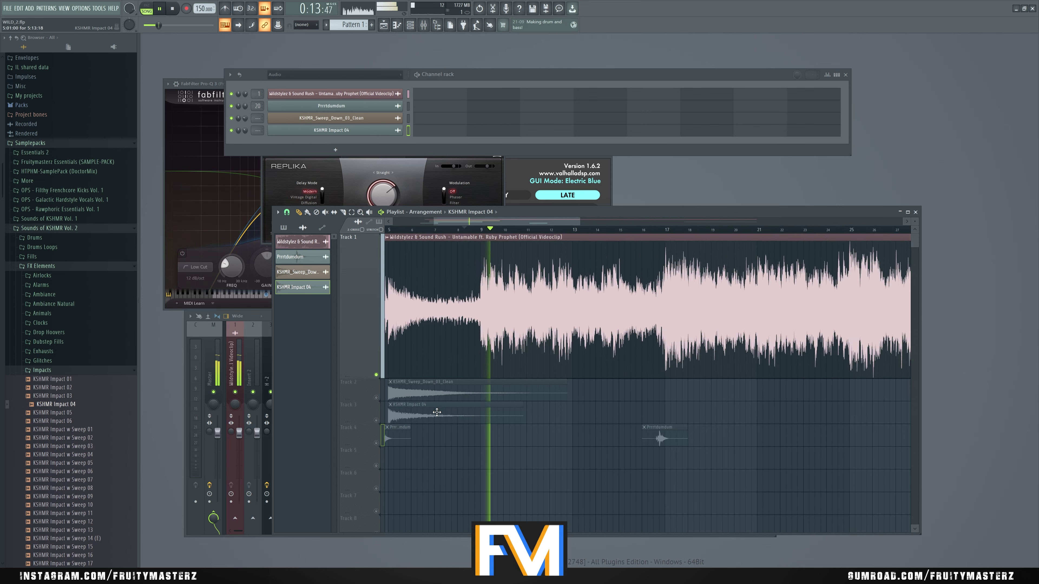
scroll(436, 412, up, 2)
scroll(437, 411, down, 3)
key(space)
key(space)
scroll(475, 404, up, 4)
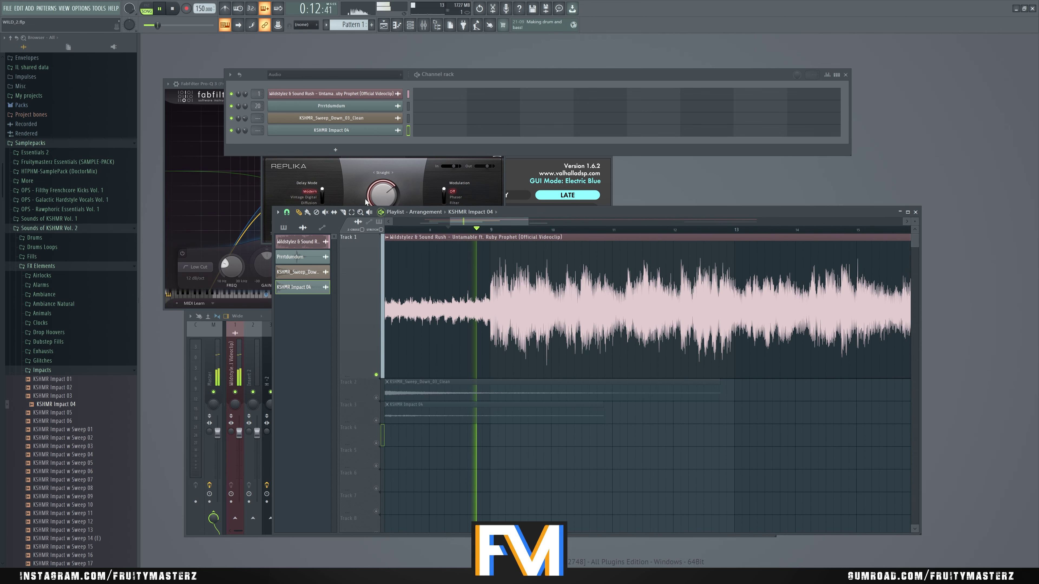
Place a full copy of KSHMR Impact 04 on Track 3 at bar 9, replacing the wrongly cut clip
click(495, 415)
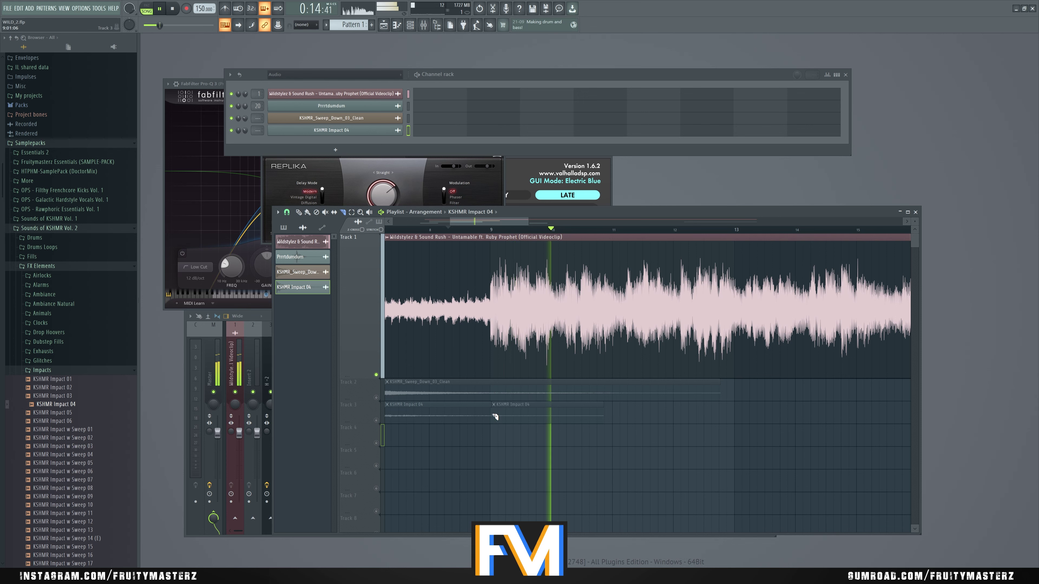
scroll(493, 430, up, 1)
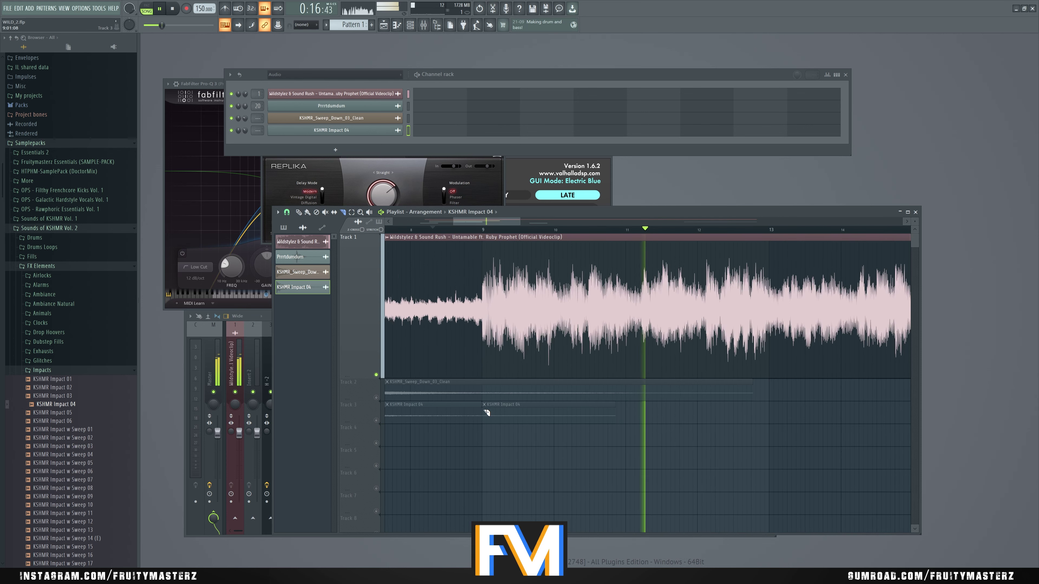
key(p)
right_click(485, 411)
click(482, 411)
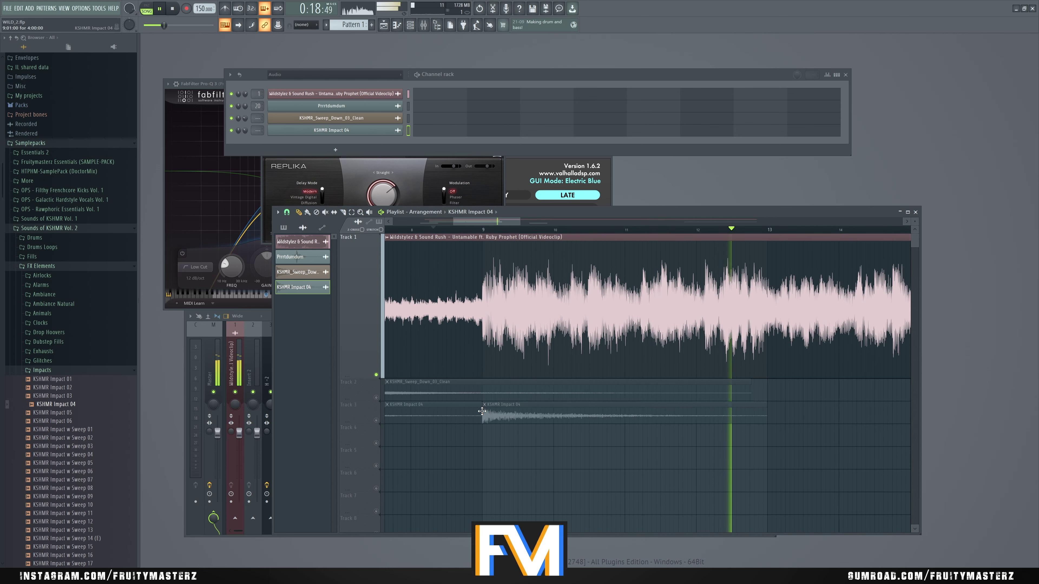
Add another KSHMR Impact 04 clip to Track 3 at bar 17
scroll(481, 411, down, 6)
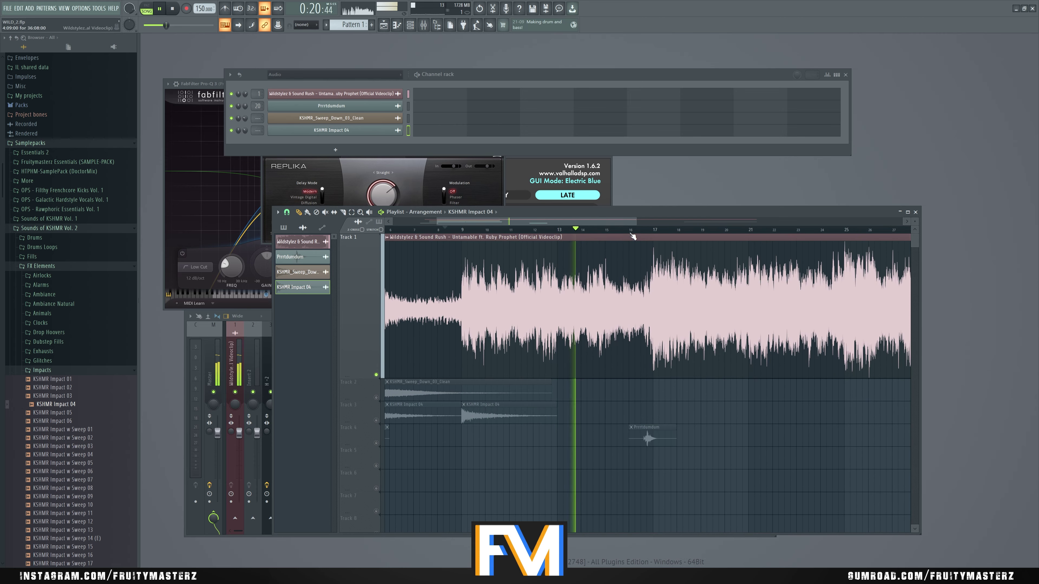
scroll(613, 421, up, 6)
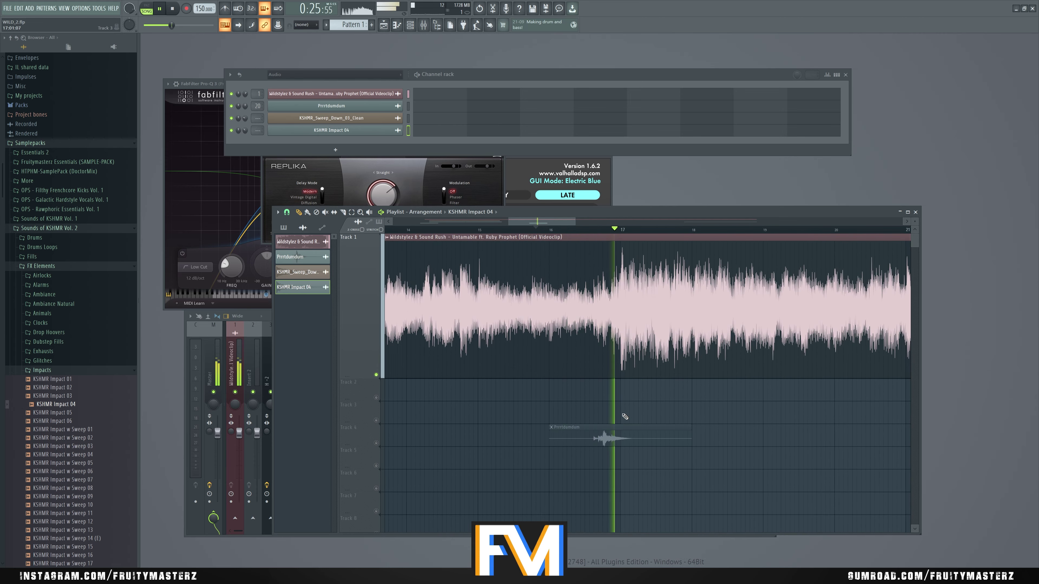
scroll(613, 368, down, 8)
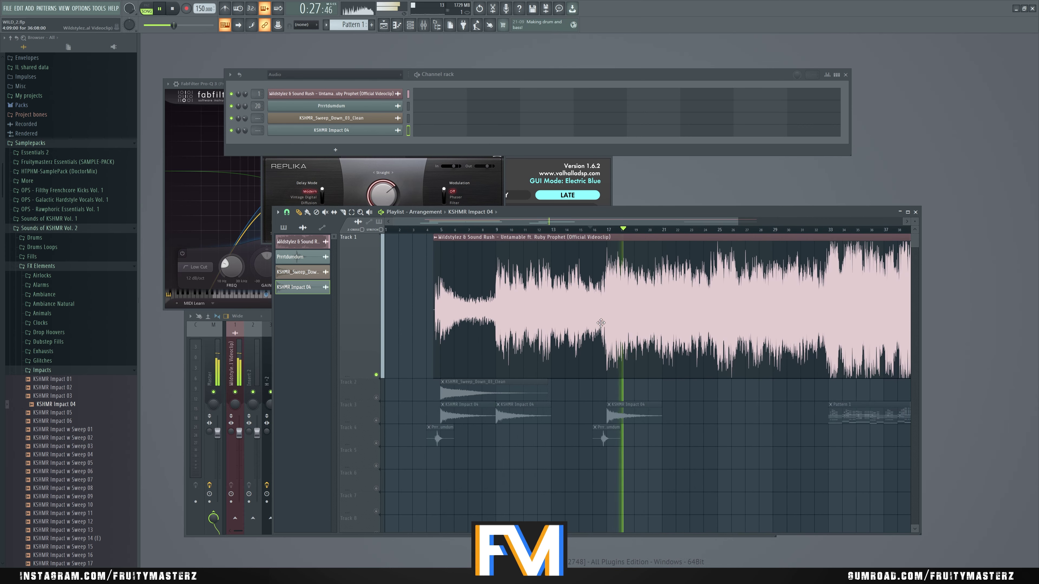
Play the song from bar 5, and again from bar 17, to listen to the section changes
click(448, 230)
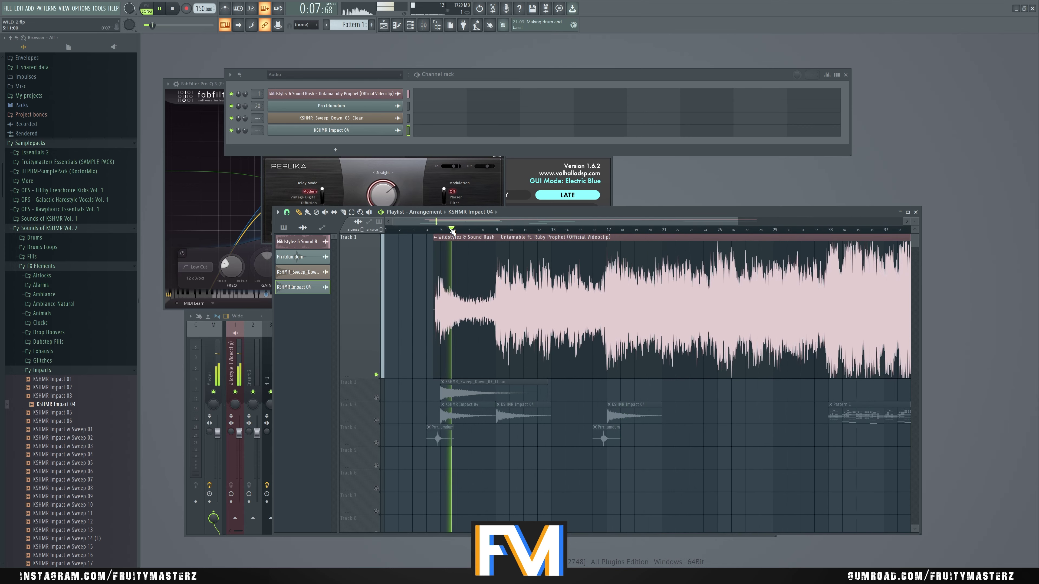
click(608, 231)
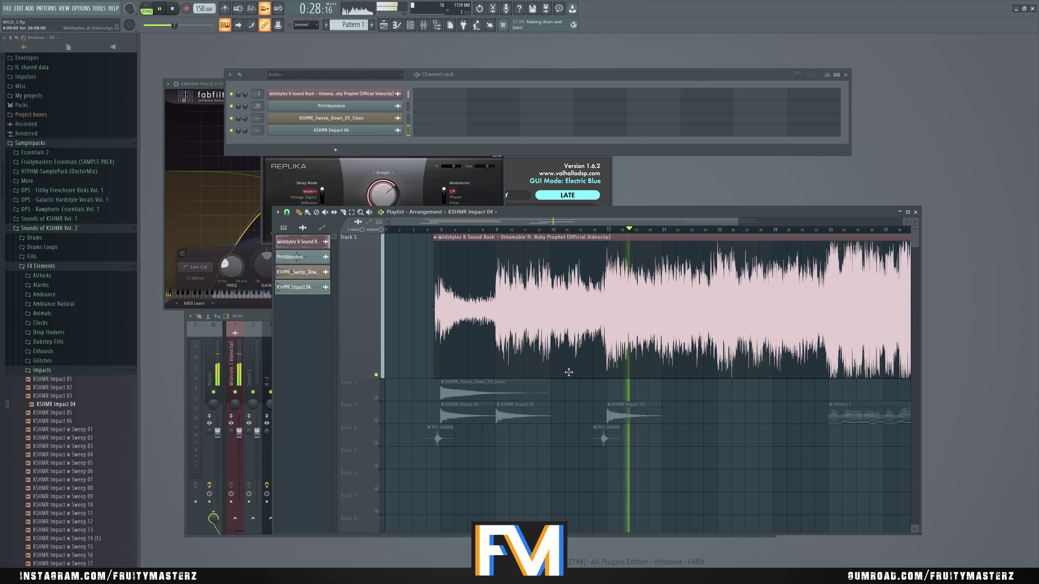
scroll(568, 372, down, 4)
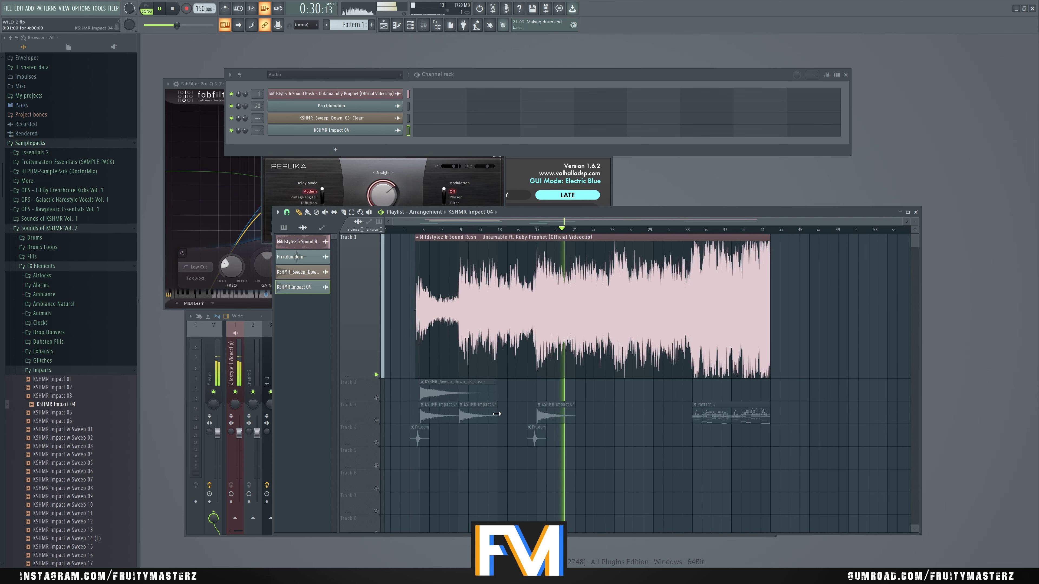
Play the song from shortly before bar 25 and add a KSHMR Impact 04 clip to Track 3 at bar 25
scroll(496, 413, up, 4)
click(661, 230)
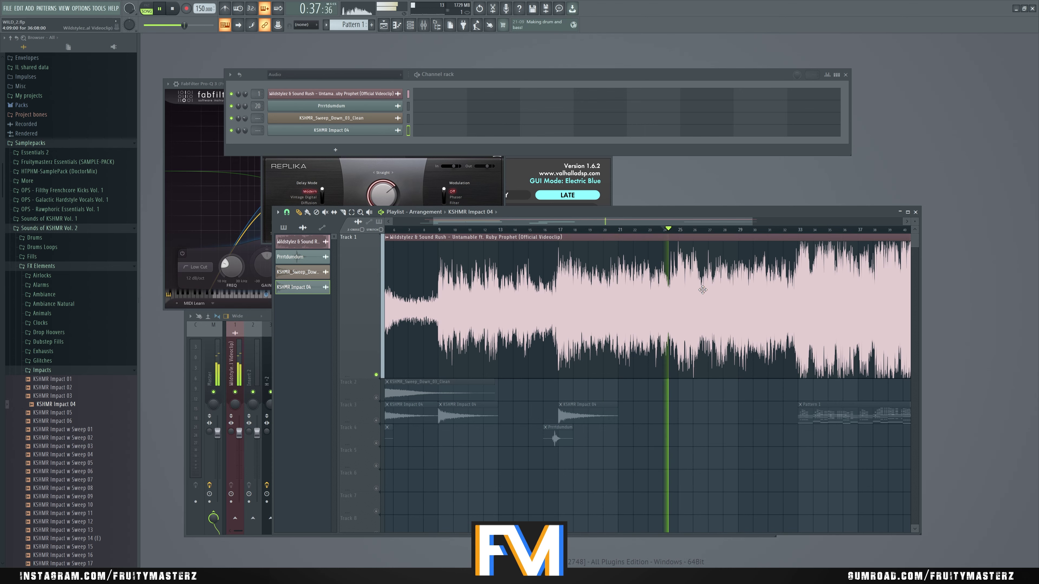
scroll(703, 289, up, 3)
click(650, 418)
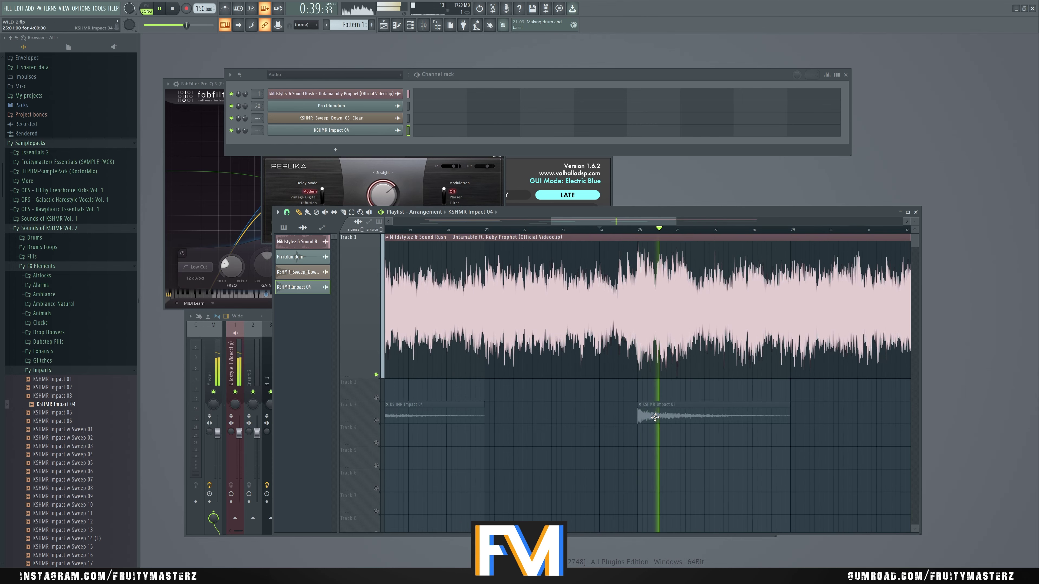
scroll(655, 417, down, 4)
scroll(726, 416, up, 3)
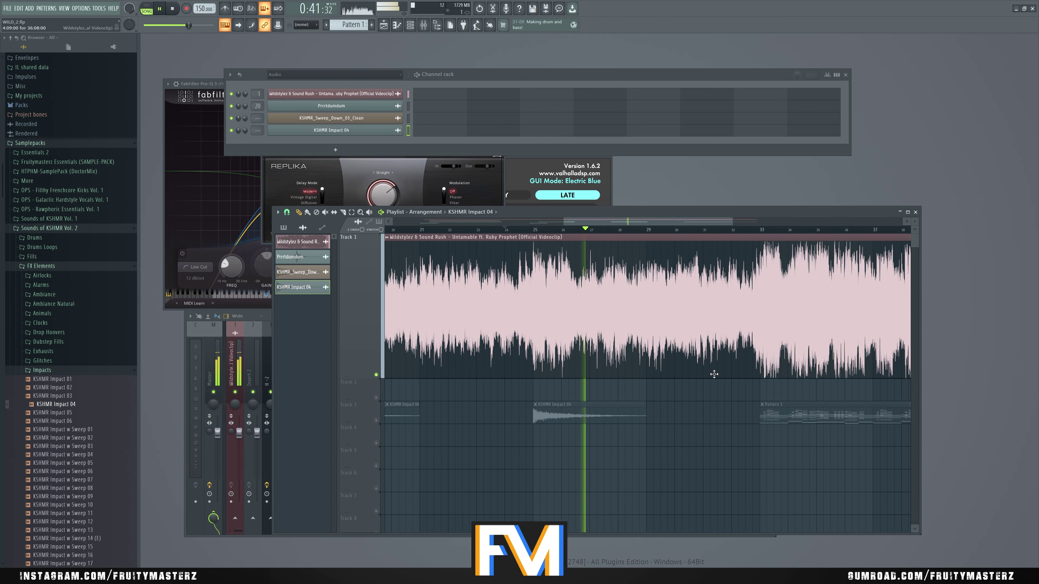
Play the song from shortly before bar 33 and move the Pattern 1 and Prrtdundum clips down one track
scroll(647, 393, down, 3)
click(681, 230)
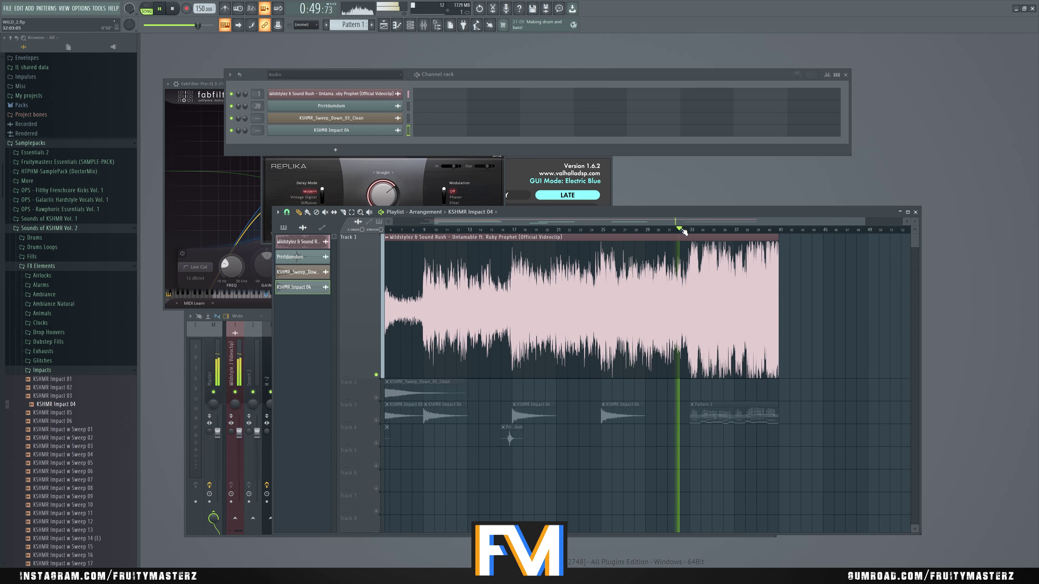
scroll(688, 411, up, 2)
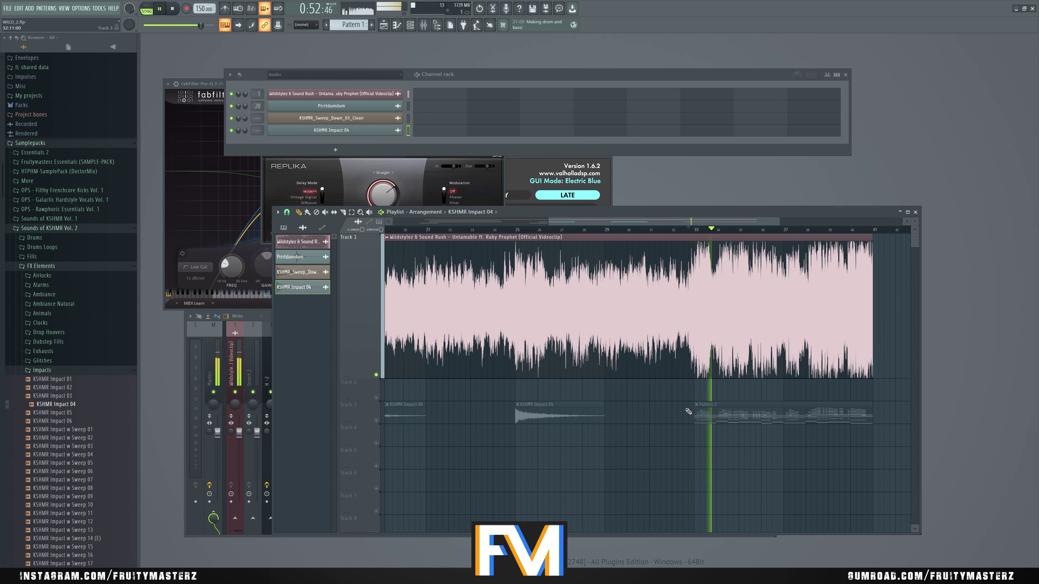
scroll(688, 411, down, 2)
drag(629, 470, 394, 424)
drag(678, 445, 719, 418)
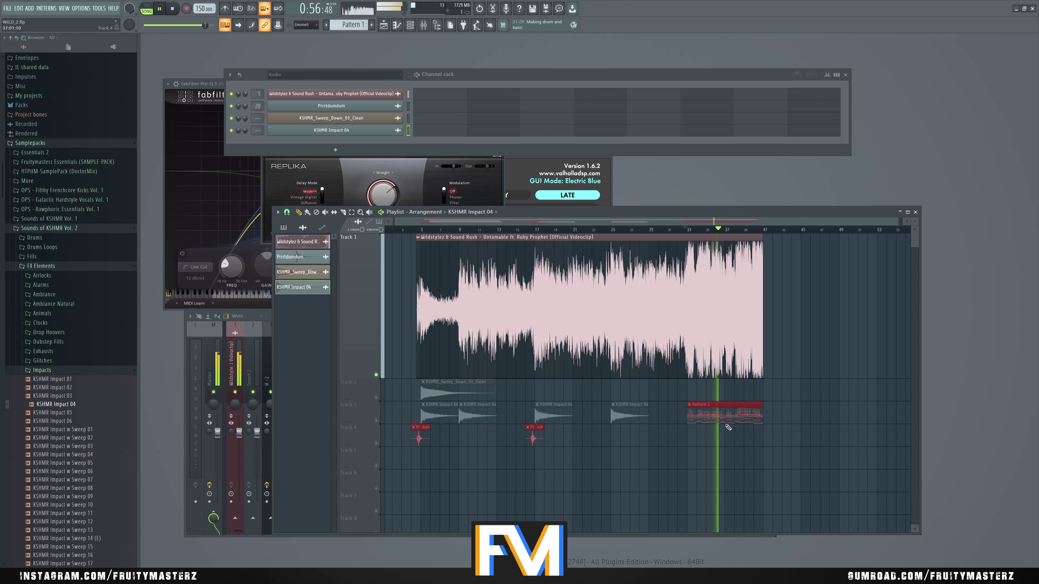
key(ctrl+z)
Place copies of the KSHMR Sweep Down clip and the KSHMR Impact 04 clip at bar 33 on Tracks 2 and 3
drag(431, 437, 696, 392)
scroll(698, 392, up, 3)
scroll(602, 402, down, 2)
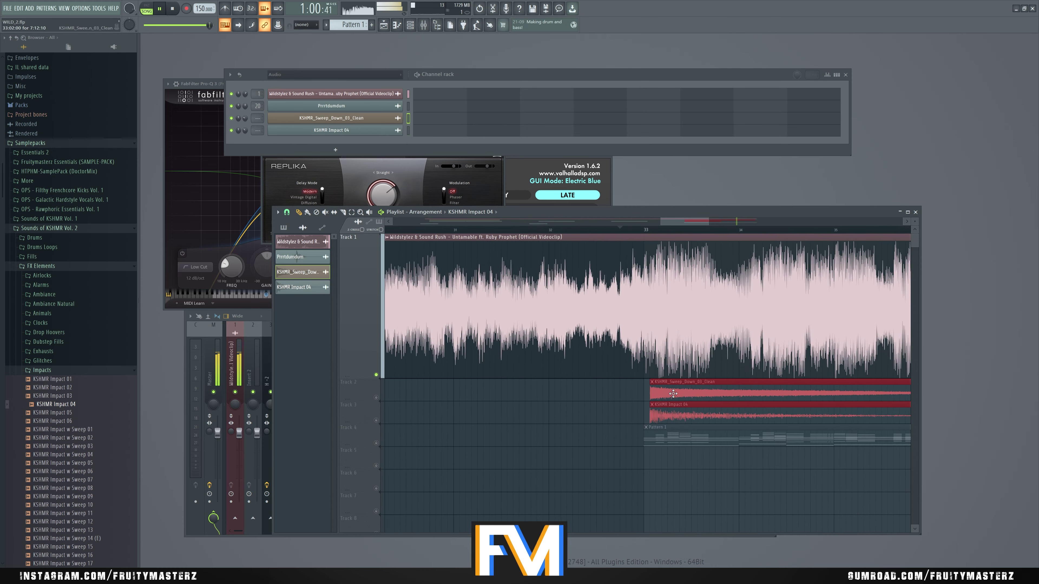
scroll(602, 402, down, 3)
key(ctrl+d)
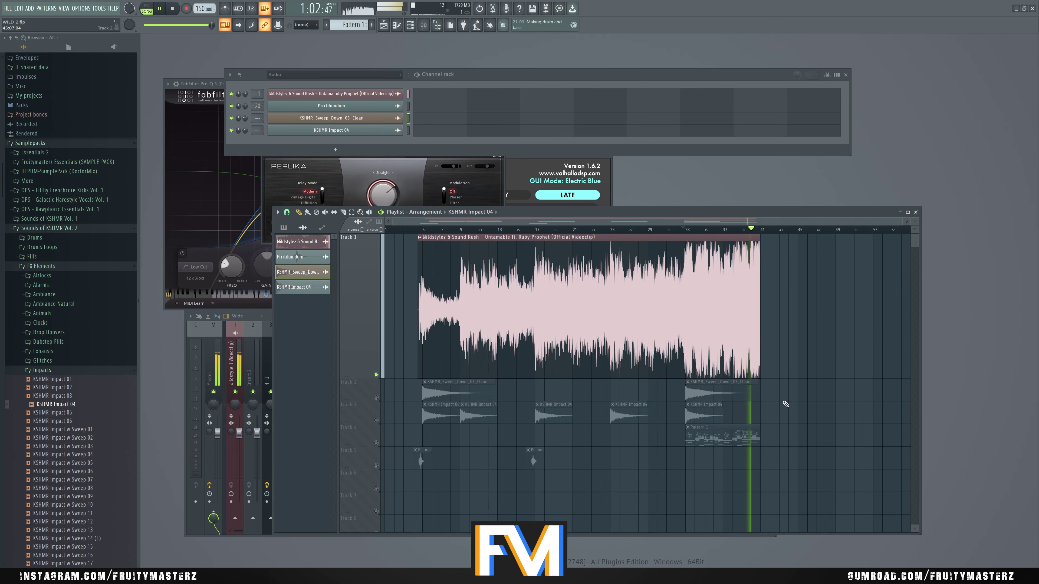
Extend the song clip on Track 1 to a length of 52 bars and add a KSHMR Impact 04 clip to Track 3 at bar 41
drag(772, 343, 905, 343)
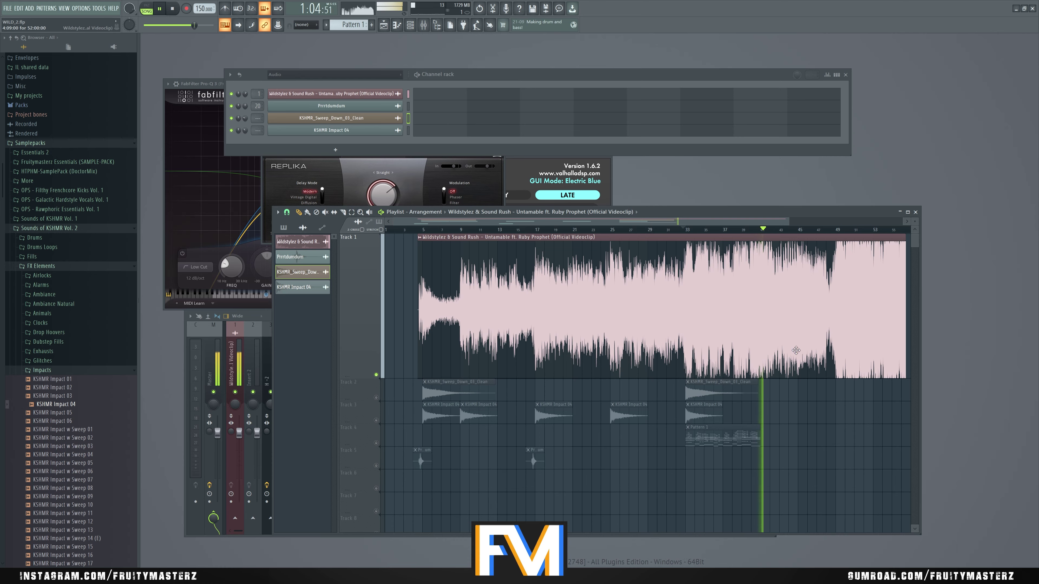
click(700, 411)
scroll(772, 414, up, 5)
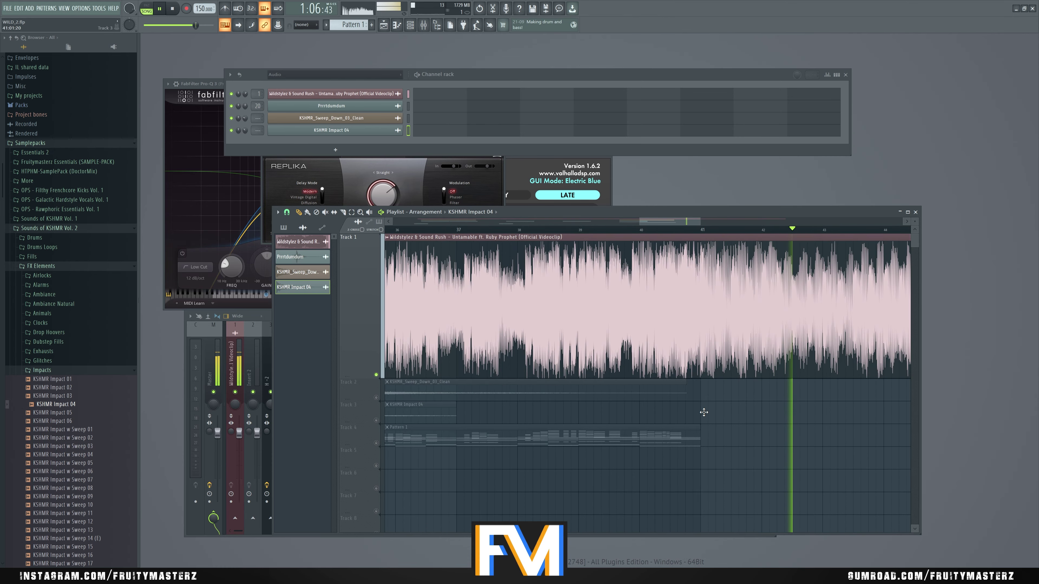
click(705, 413)
scroll(695, 405, down, 4)
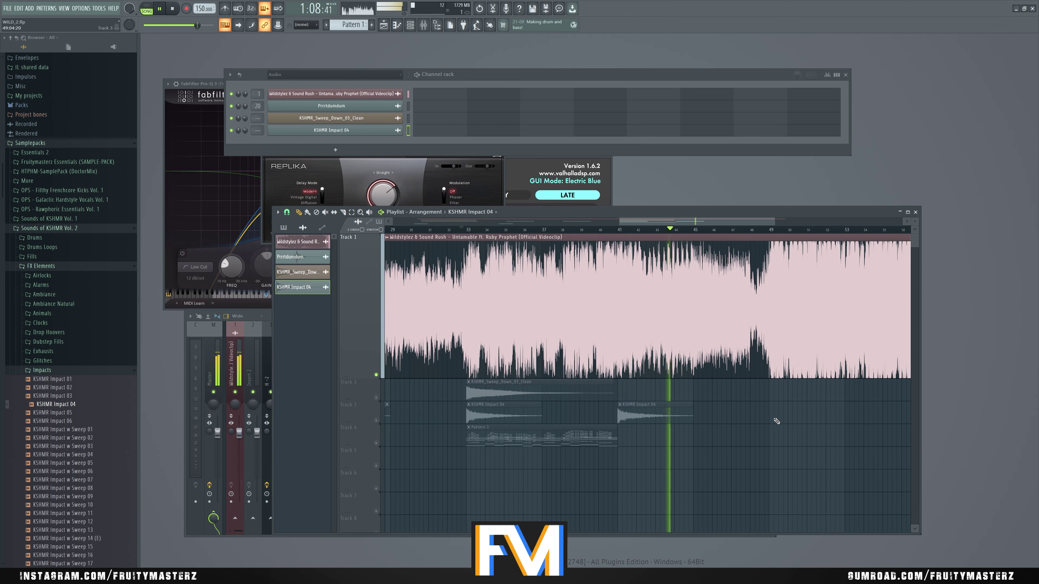
Shorten the song clip to 44 bars so it ends at about bar 49, and delete the stray copy placed after it
scroll(672, 395, up, 2)
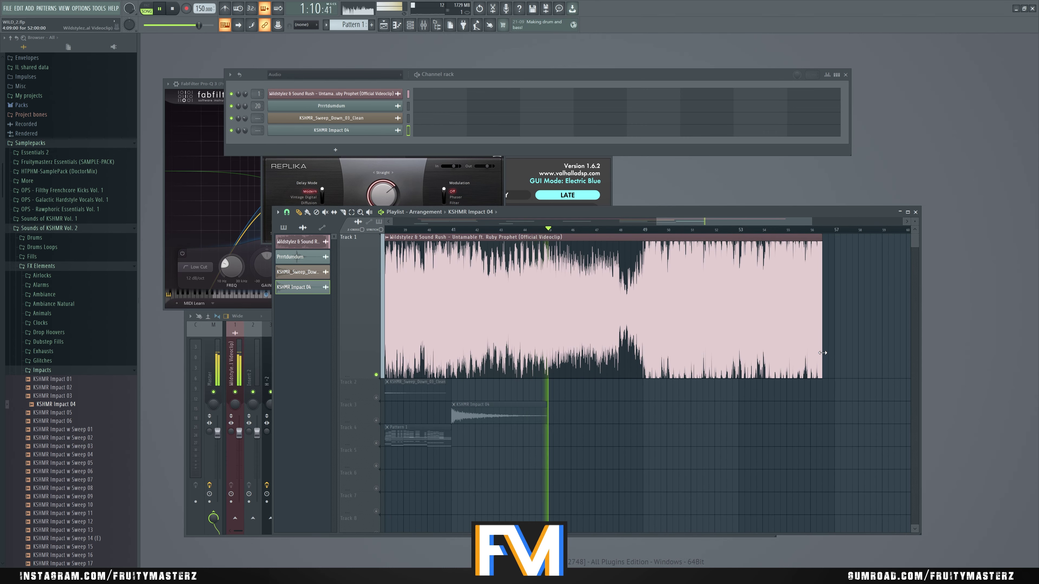
drag(823, 363, 640, 351)
click(726, 351)
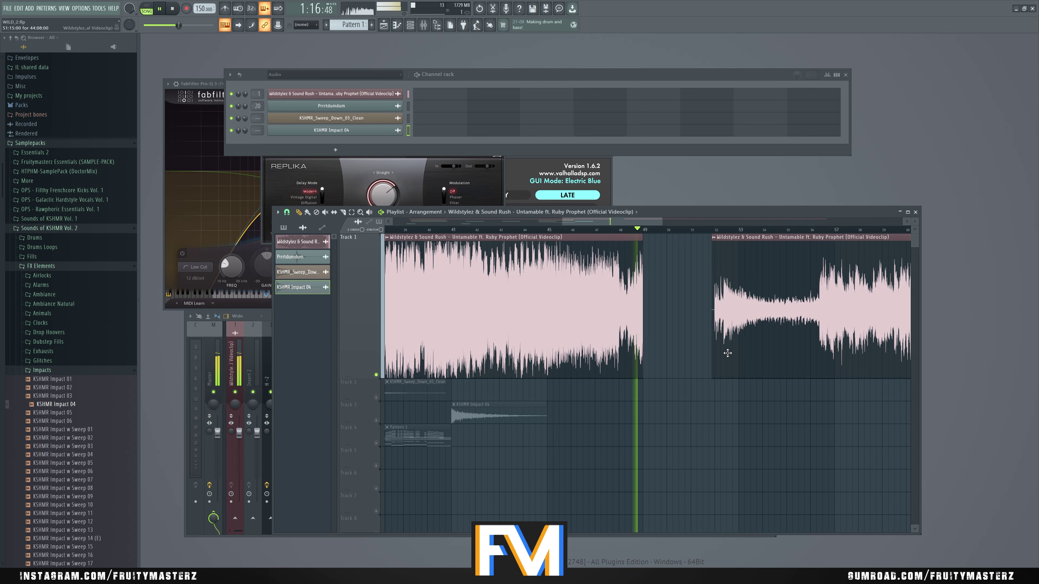
right_click(743, 350)
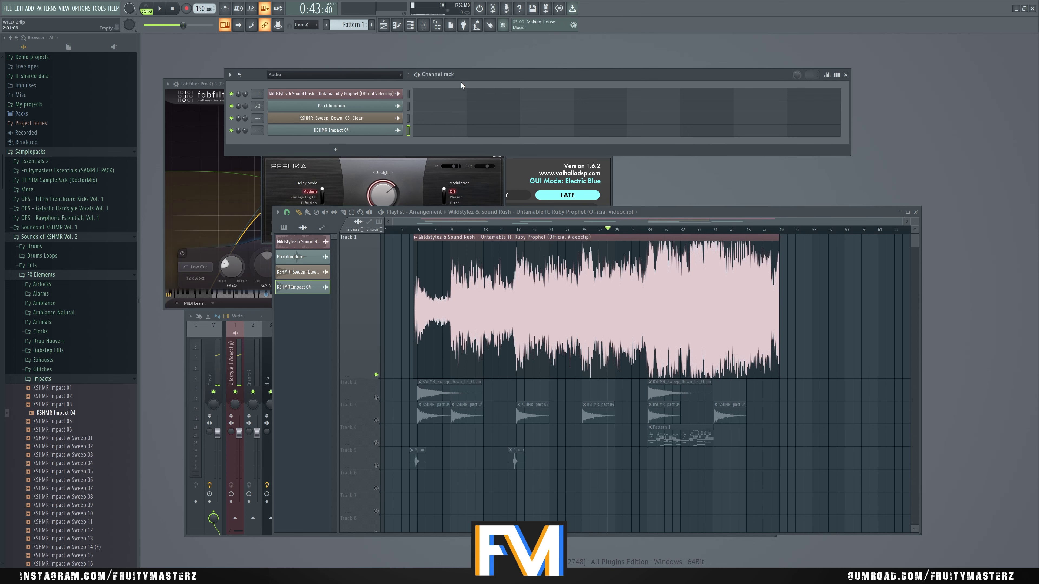
Copy the PADS, BASS and SUB notes from Pattern 1 into a new Pattern 2
click(335, 24)
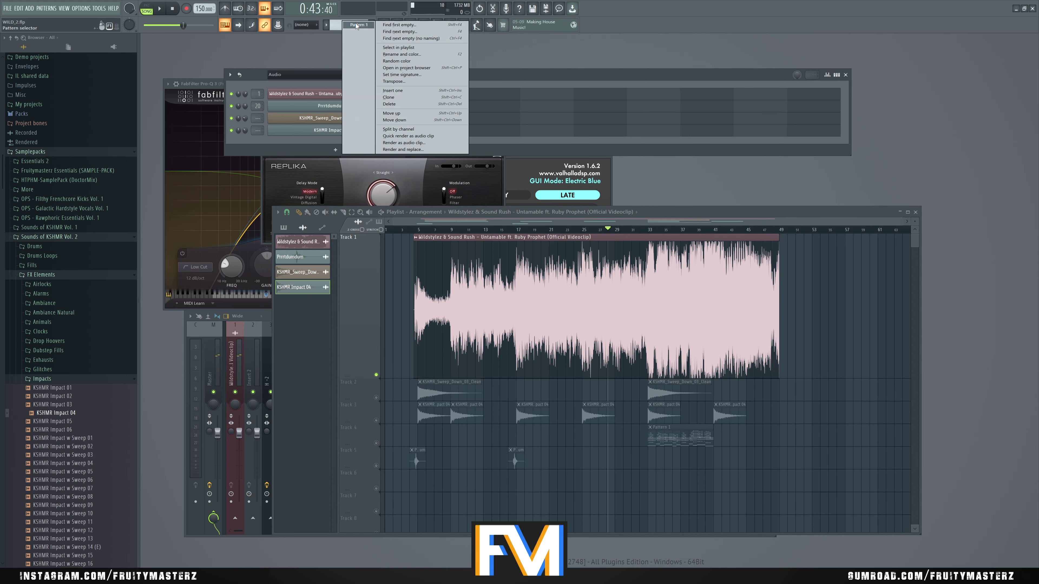
click(357, 25)
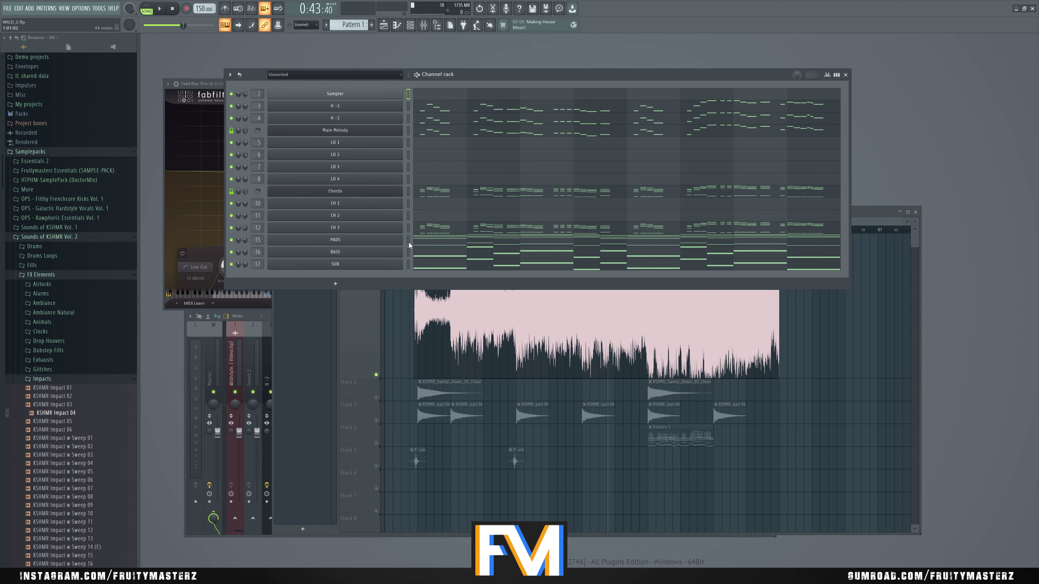
drag(408, 240, 409, 275)
key(ctrl+c)
key(F4)
key(ctrl+v)
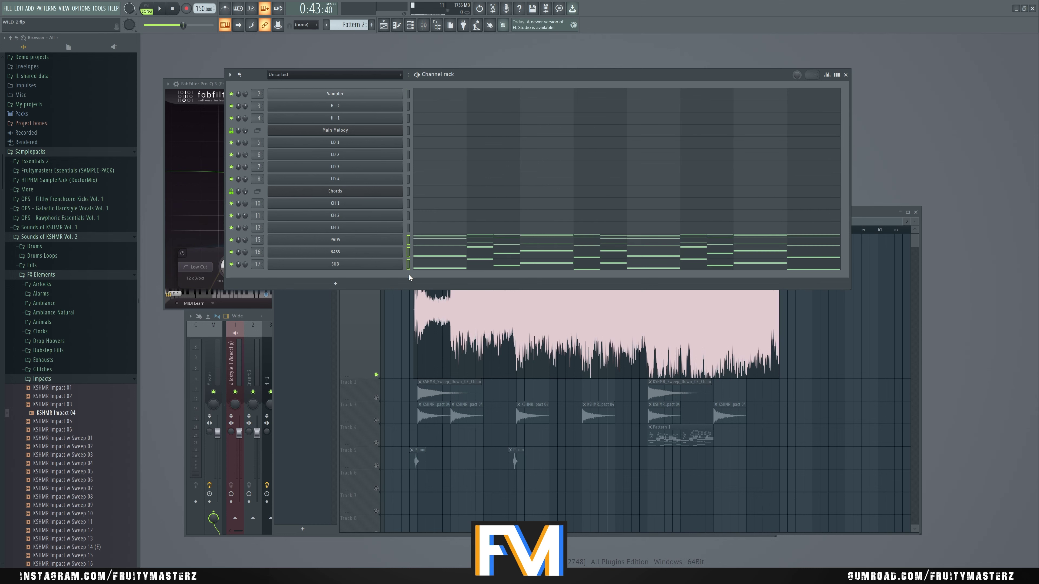
Audition Pattern 2 with PADS soloed and compare it with the song around bars 5 and 9
click(146, 9)
key(space)
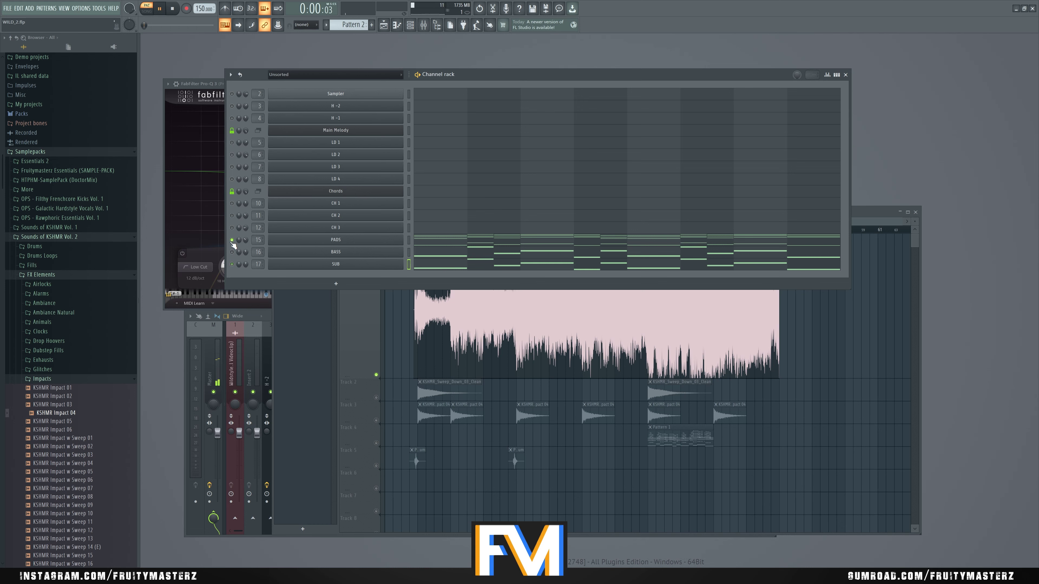
click(350, 335)
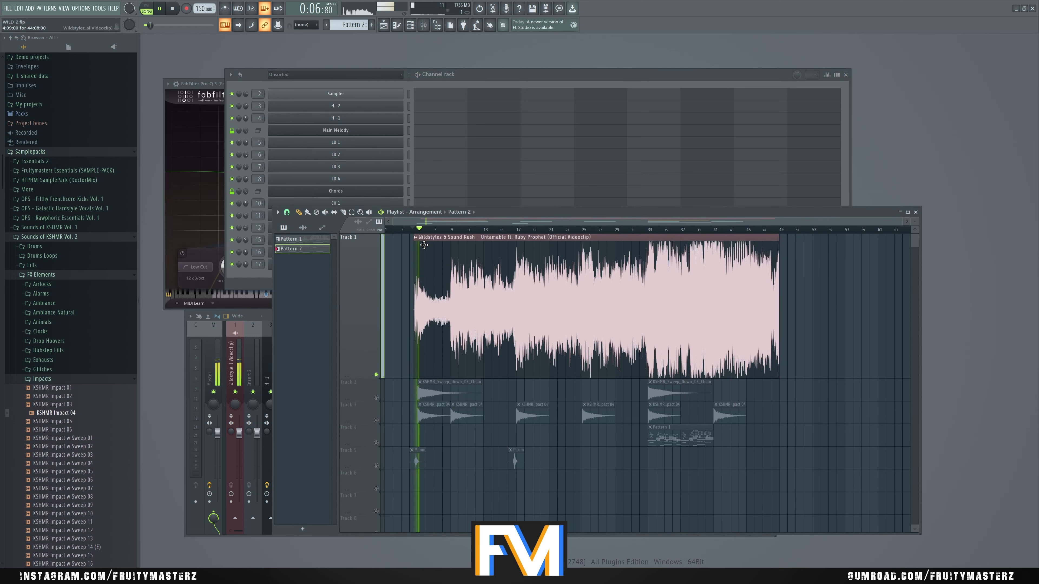
click(455, 230)
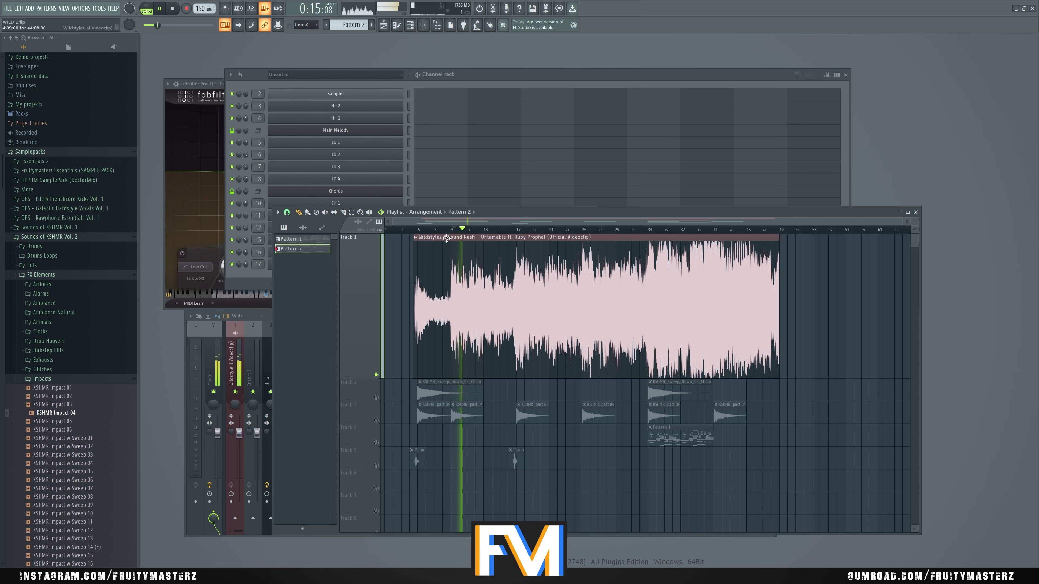
click(503, 75)
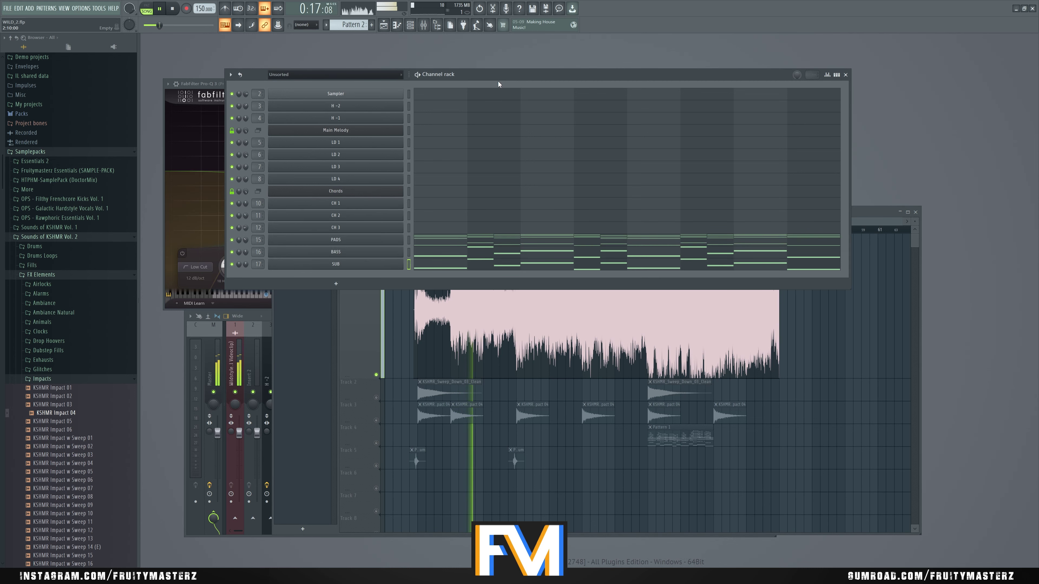
key(space)
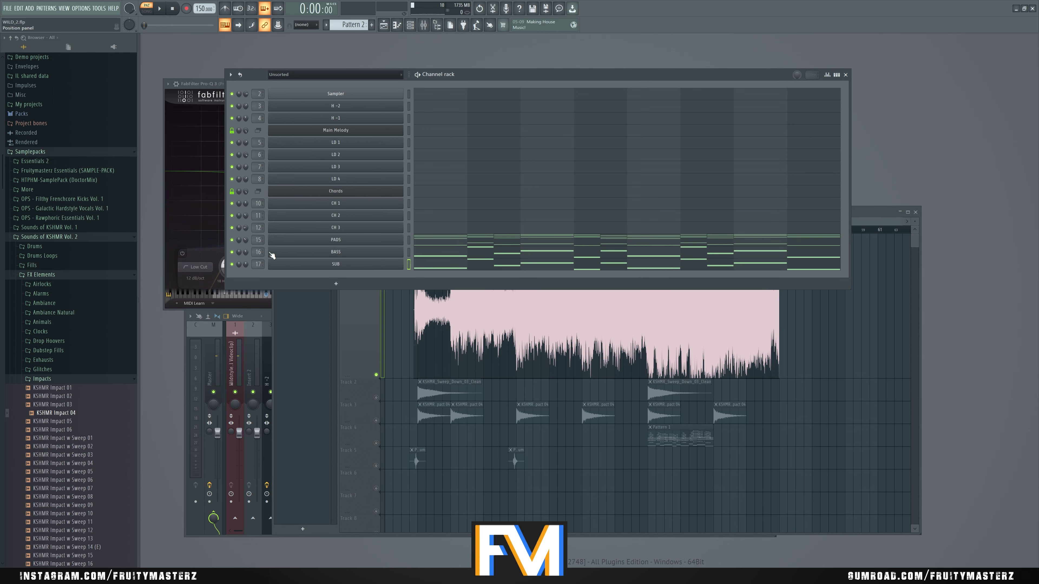
Clone the SUB channel and rename the clone to SUB SMOOTH
right_click(358, 269)
click(417, 330)
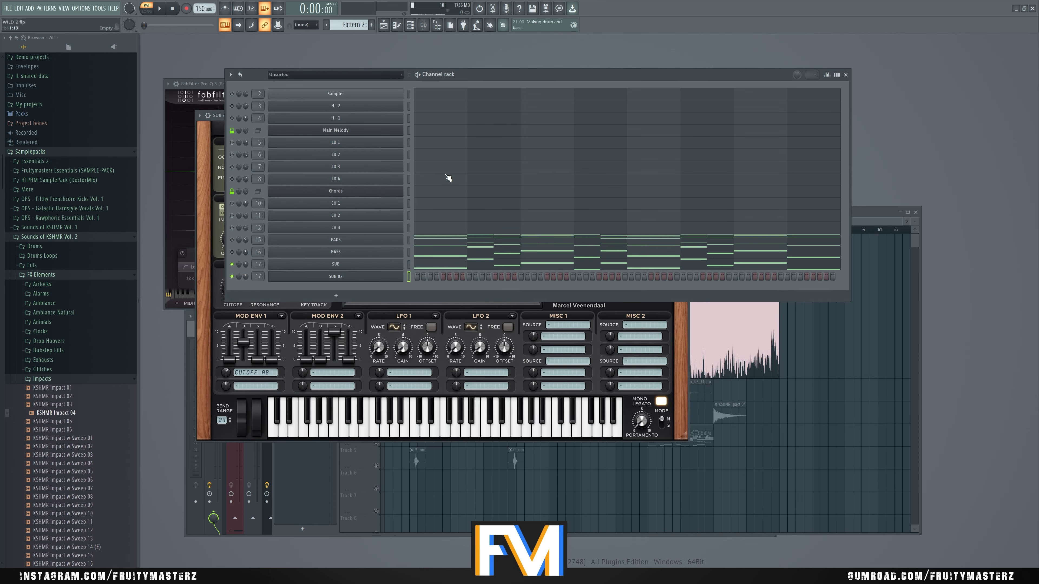
right_click(369, 278)
click(416, 293)
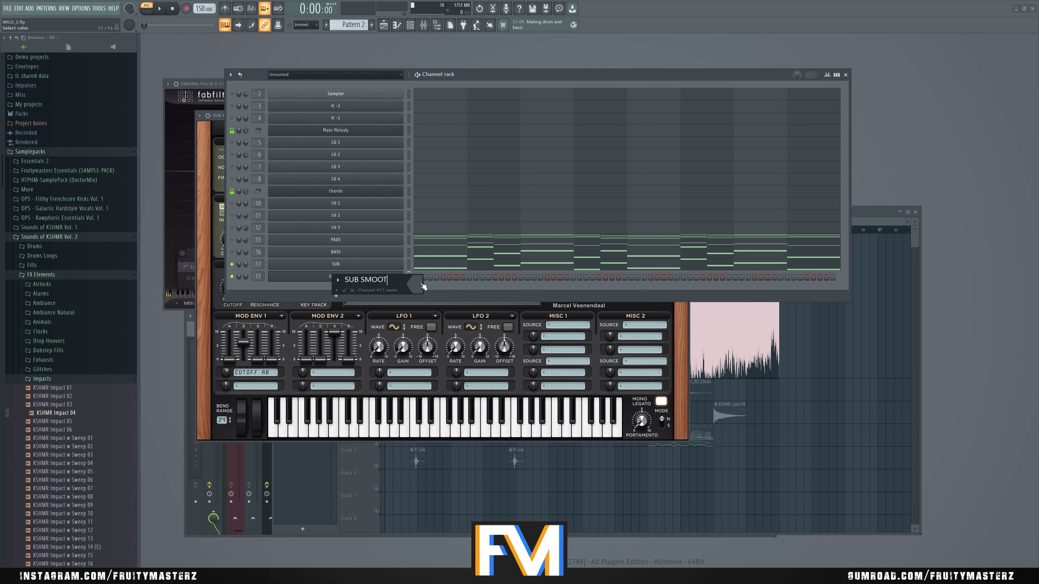
Move the SUB notes of Pattern 2 to SUB SMOOTH, remove the BASS notes, and play the pattern
key(space)
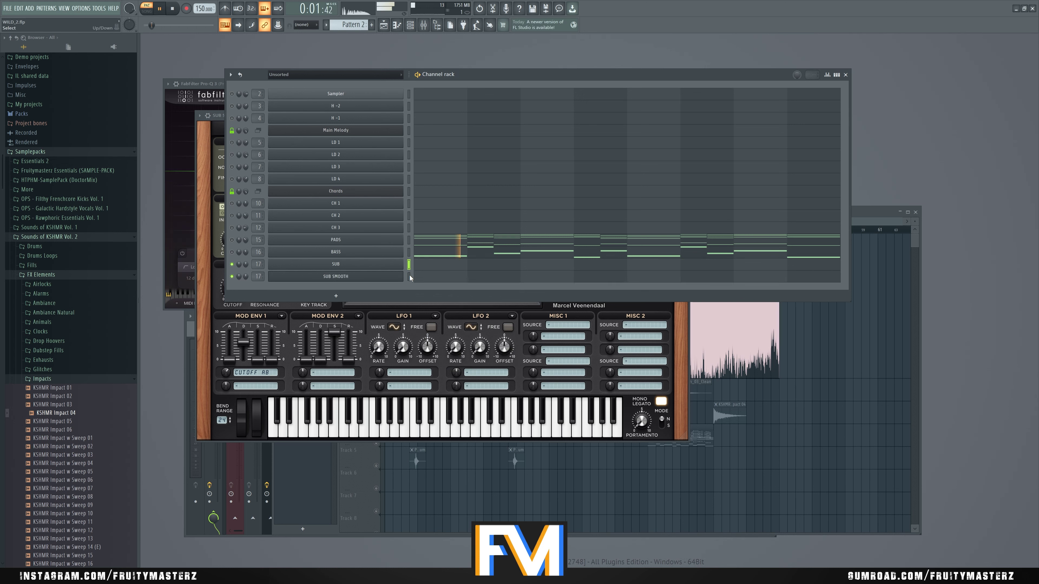
click(371, 277)
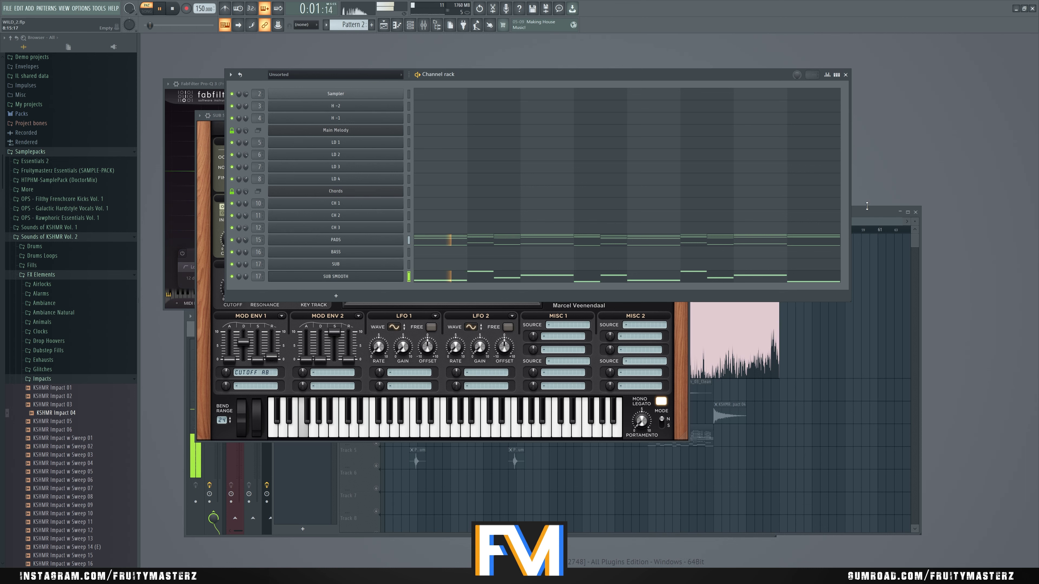
click(854, 215)
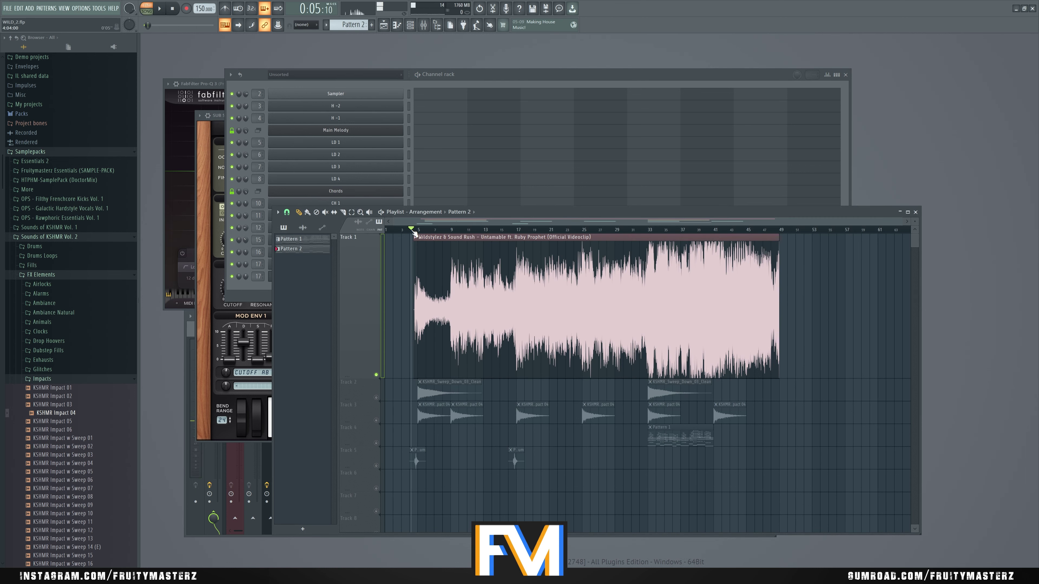
click(501, 83)
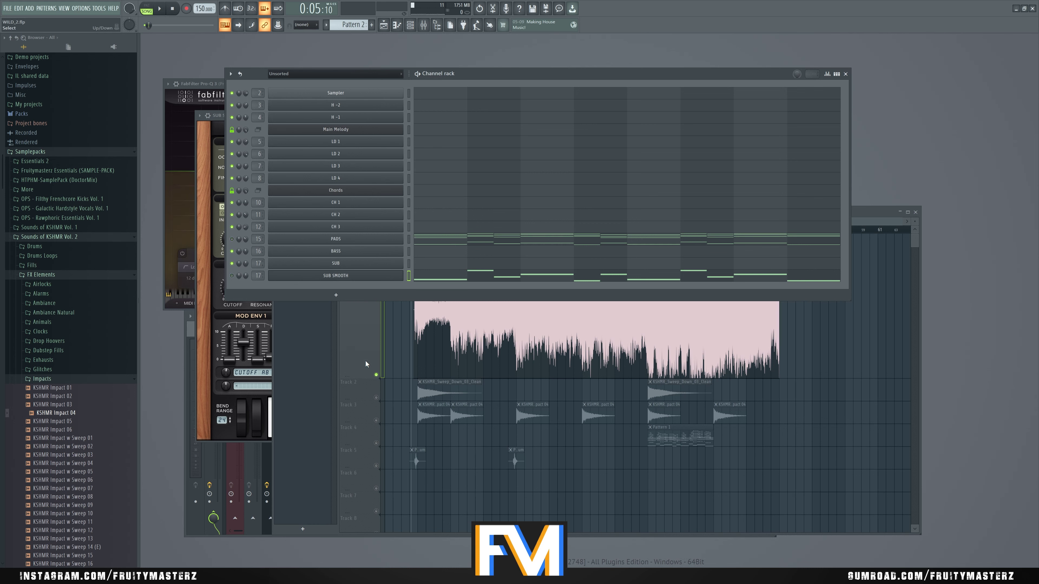
Place an eight-bar Pattern 2 clip on Track 4 at bar 5
scroll(367, 385, up, 3)
click(424, 423)
right_click(439, 422)
scroll(465, 429, up, 2)
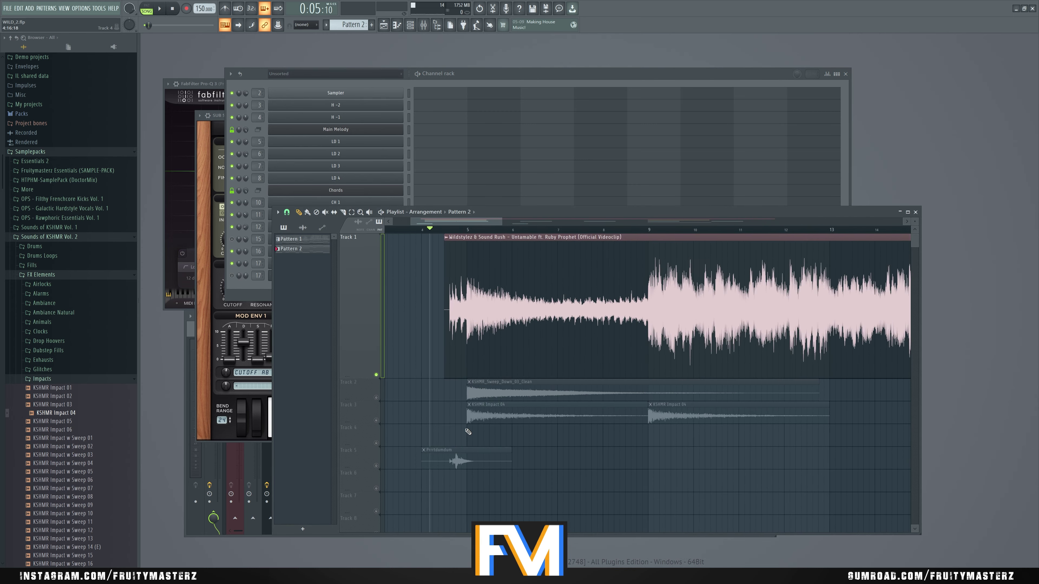
scroll(468, 432, up, 1)
scroll(472, 428, up, 2)
click(491, 436)
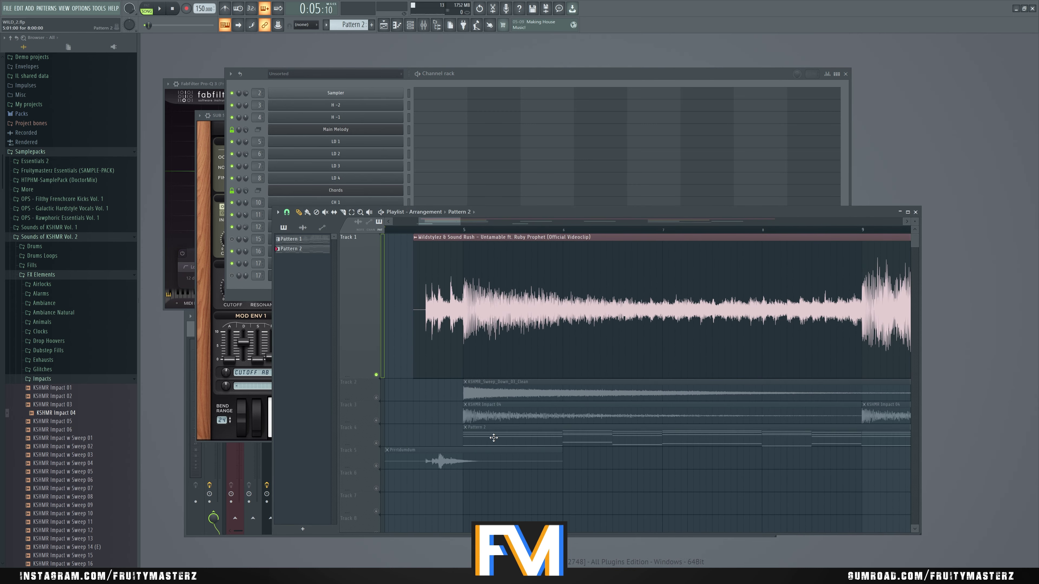
Play the arrangement from shortly before bar 5
scroll(491, 437, down, 6)
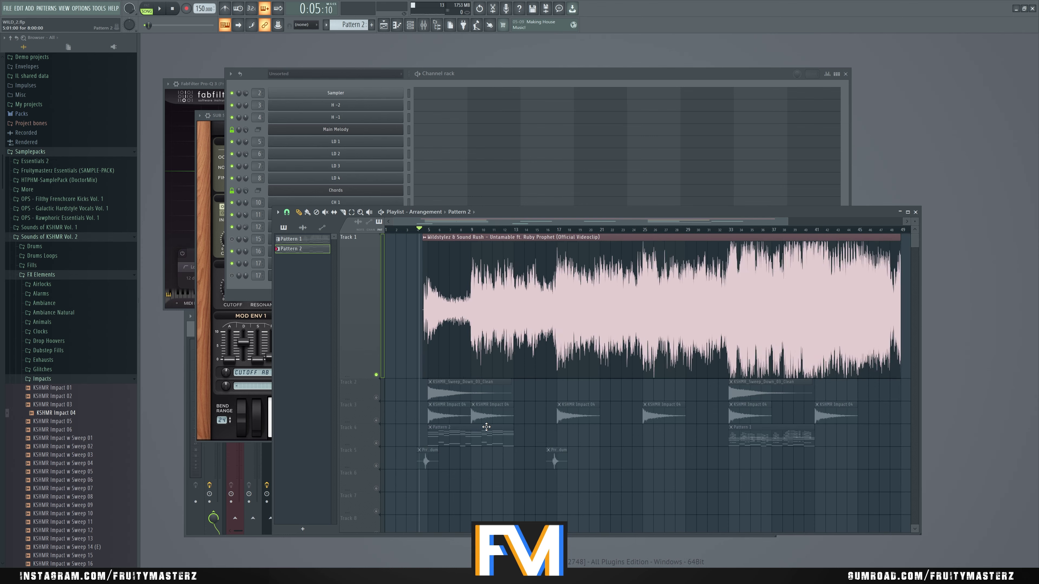
key(space)
scroll(441, 293, up, 4)
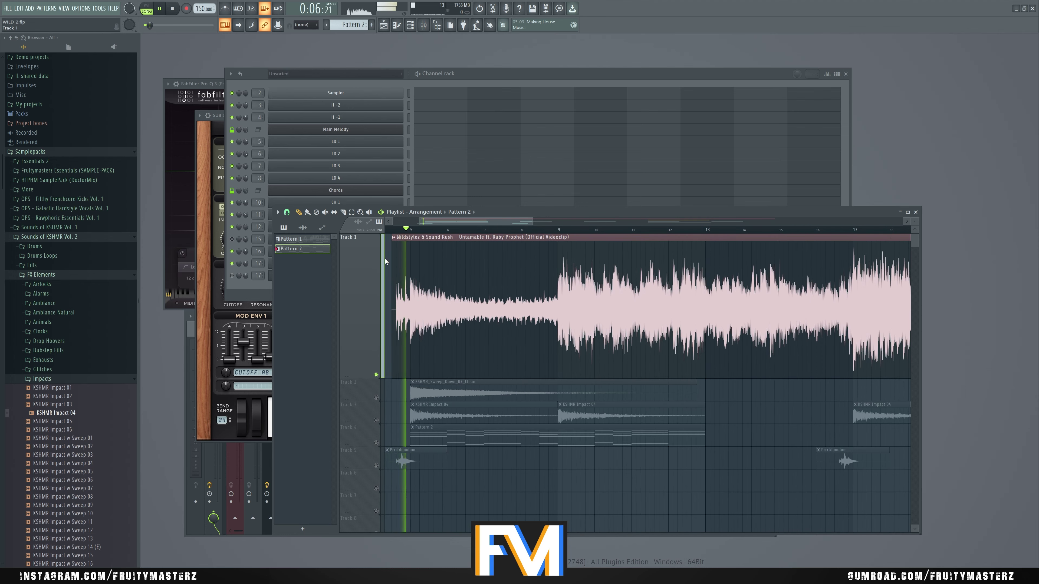
Listen to the arrangement around bar 5 and replay it to compare the reference track with Pattern 2
scroll(440, 293, up, 1)
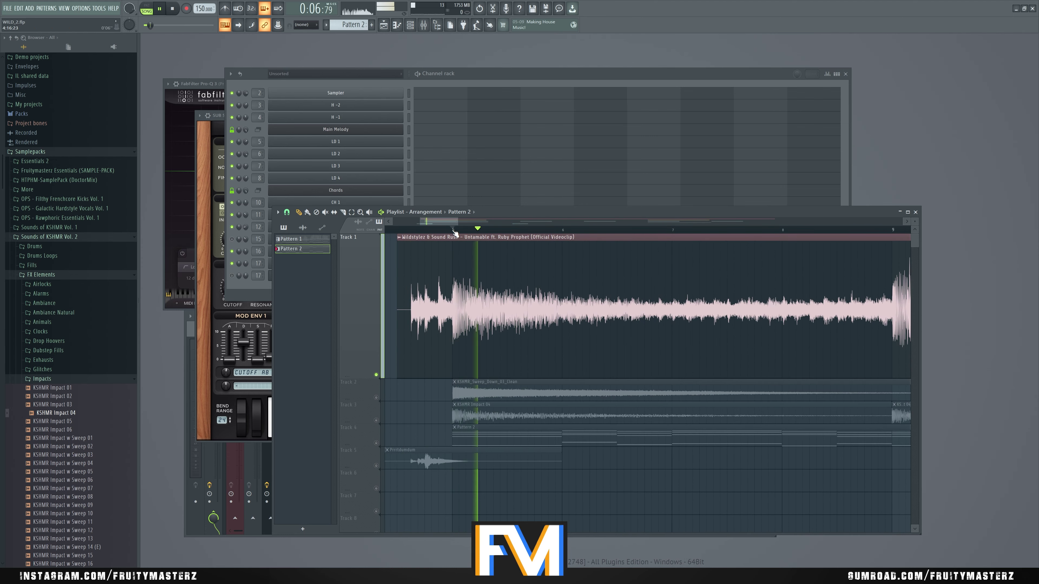
scroll(433, 331, down, 2)
scroll(433, 332, down, 1)
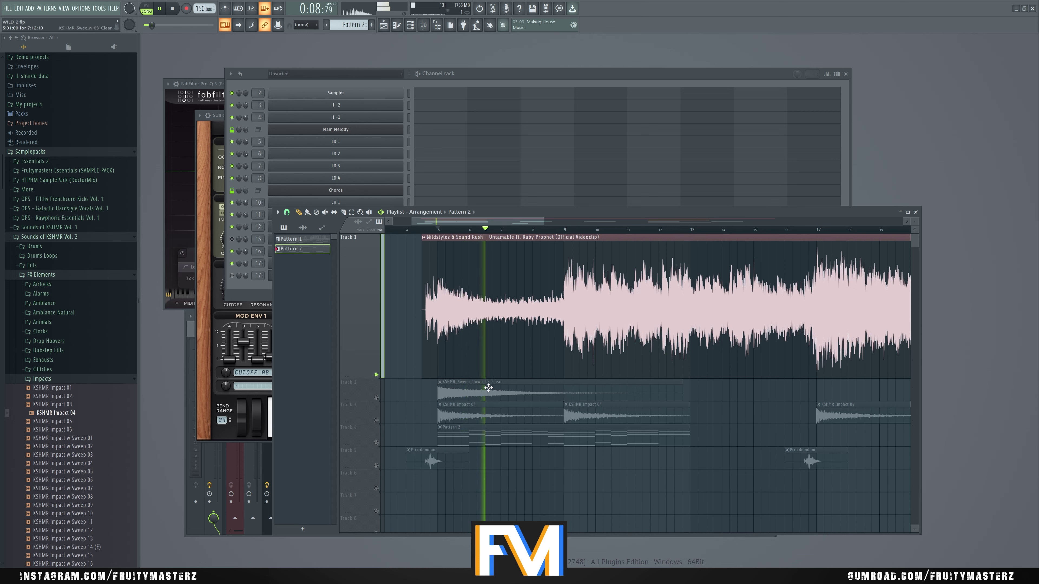
click(508, 78)
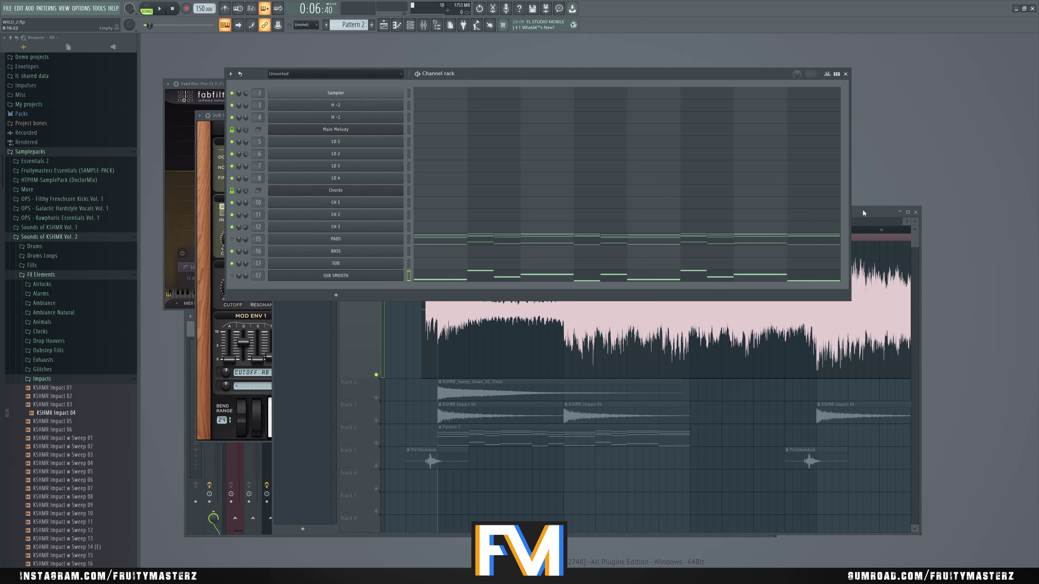
click(863, 213)
key(space)
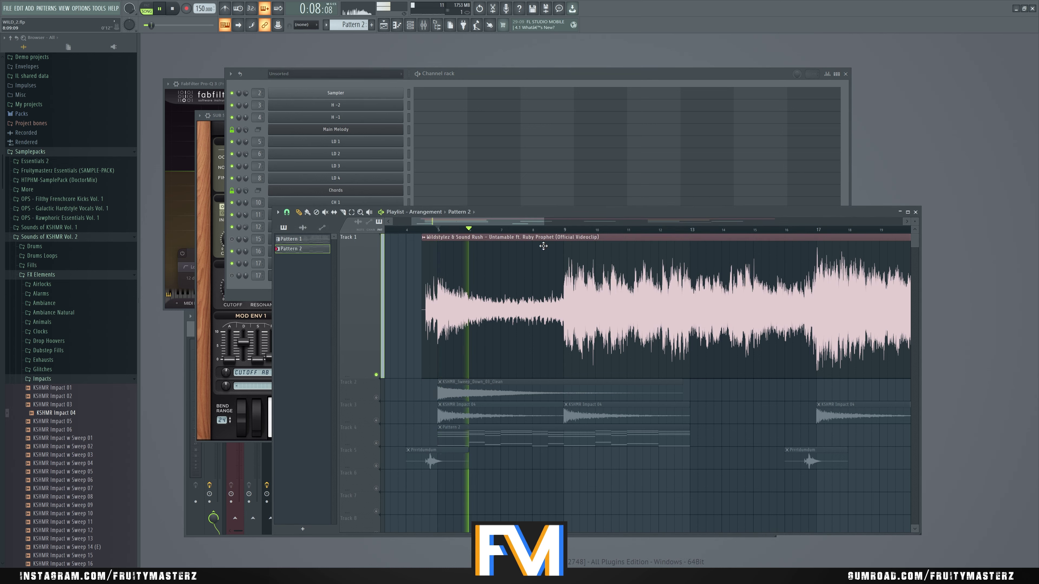
Cut the PADS and SUB SMOOTH notes out of Pattern 2
click(489, 98)
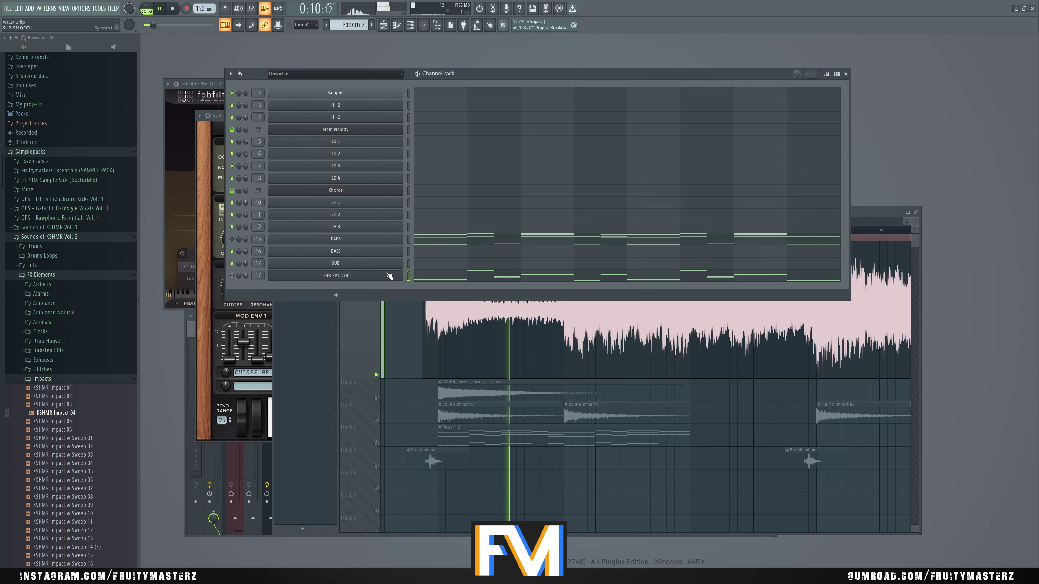
right_click(409, 240)
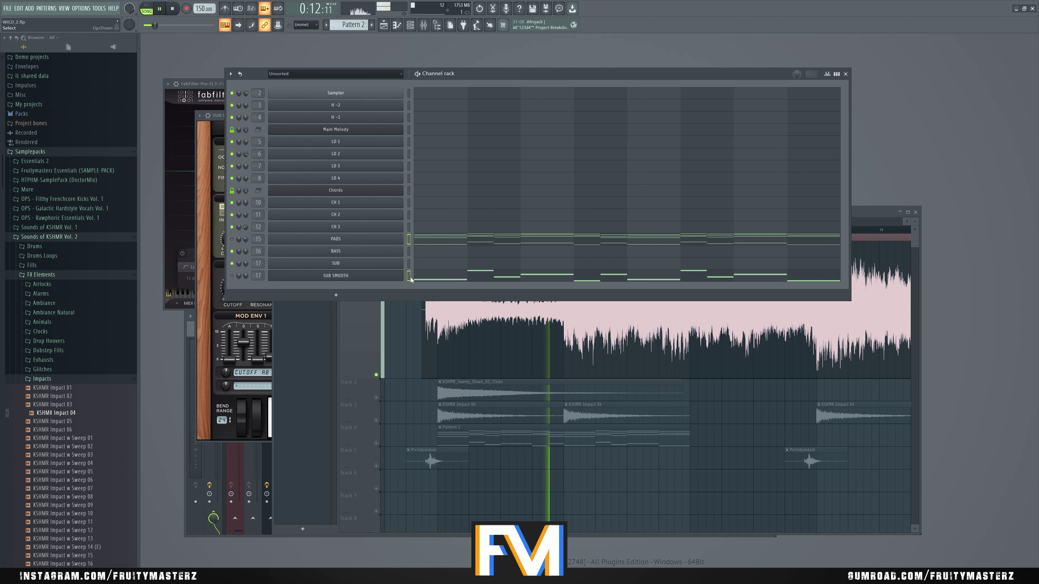
key(ctrl+x)
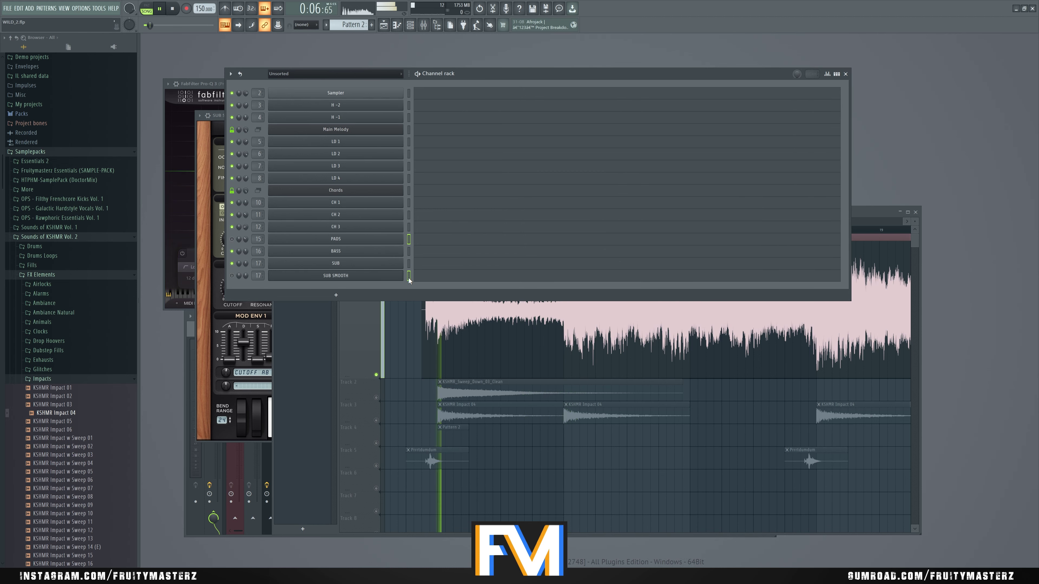
Draw a PADS chord of C6, A5 and E5 about one and a half bars long at the start of Pattern 2
click(437, 241)
key(space)
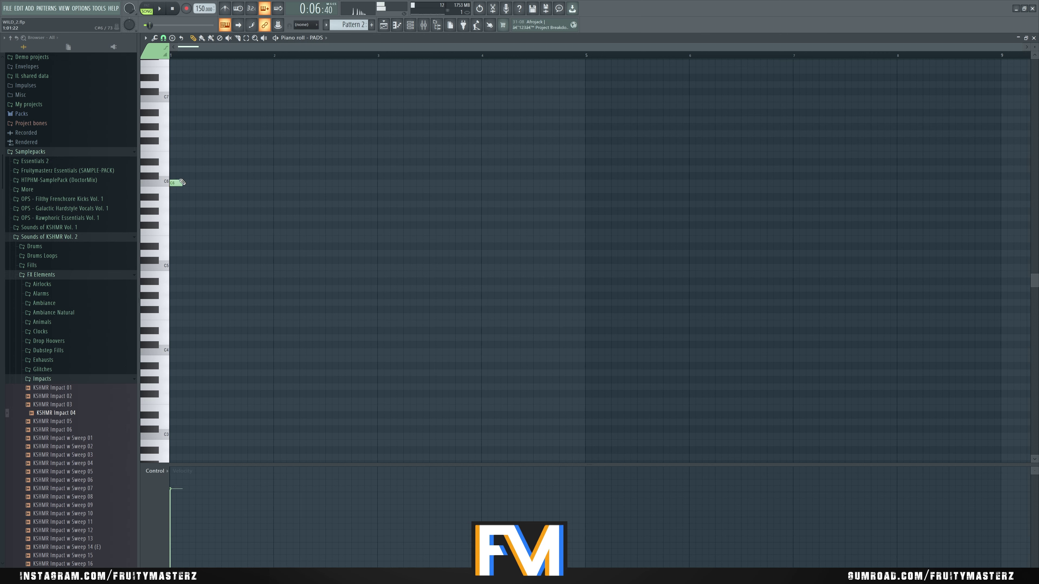
drag(181, 181, 326, 190)
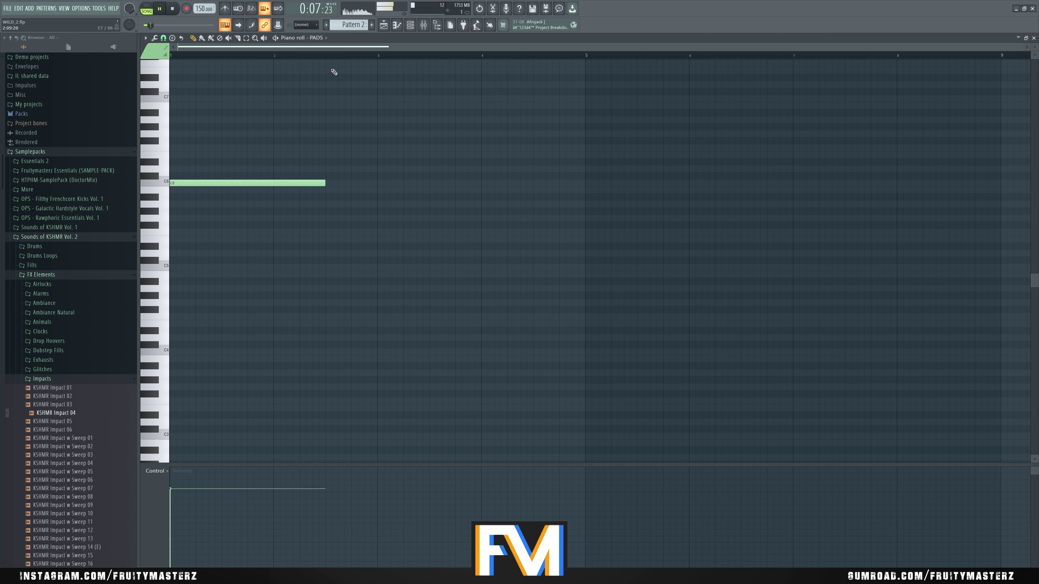
click(172, 203)
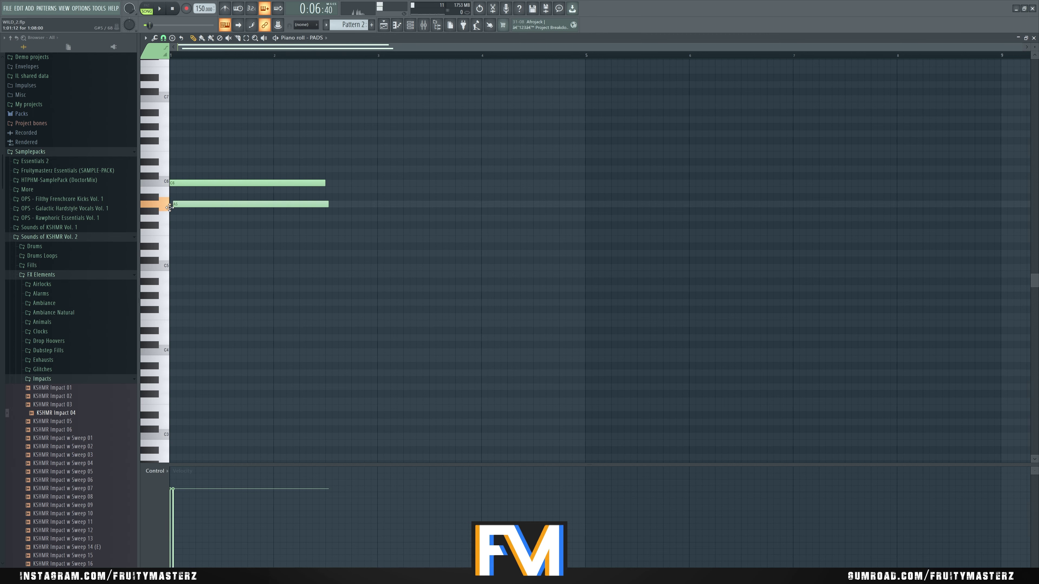
drag(176, 232, 166, 242)
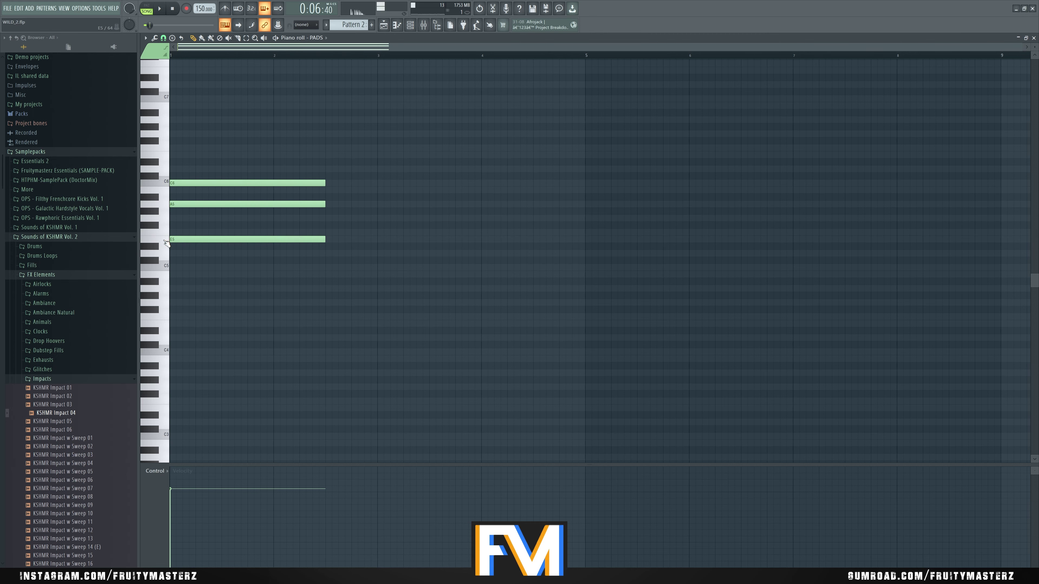
click(1034, 37)
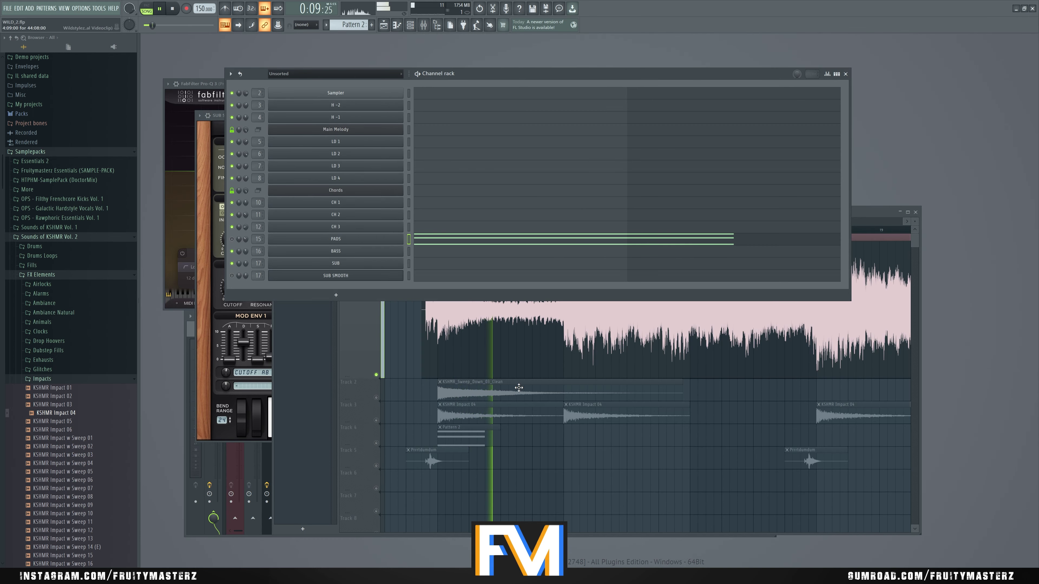
Extend the three PADS chord notes of Pattern 2 to four bars
click(560, 243)
drag(329, 185, 565, 197)
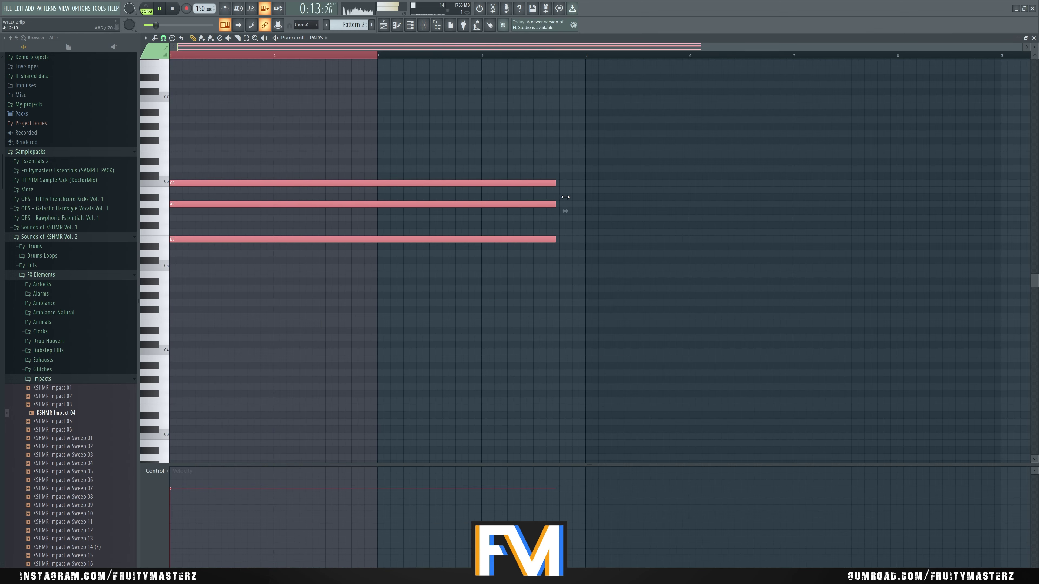
key(ctrl+d)
click(1033, 38)
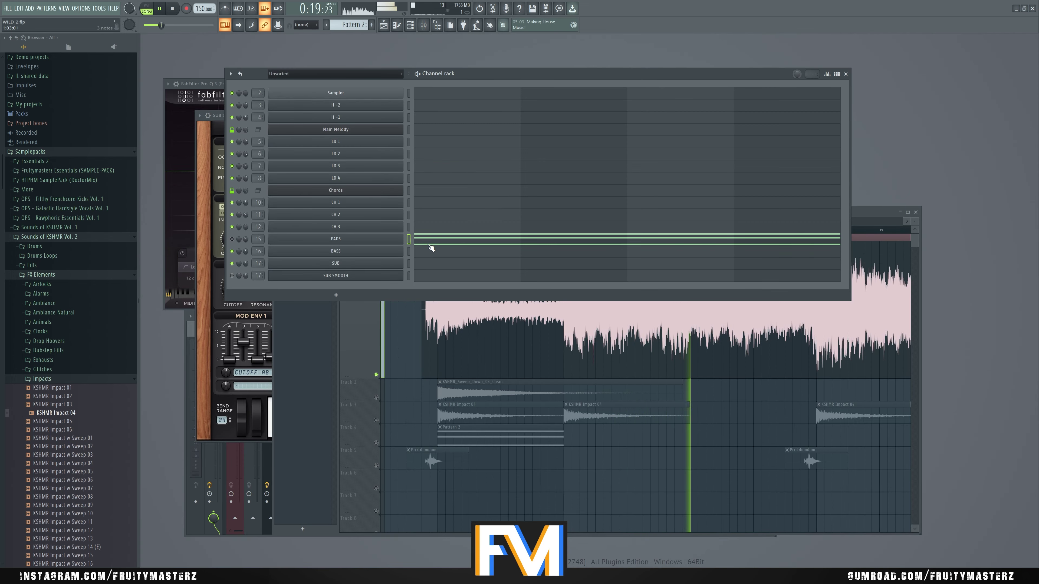
Create Pattern 3 with the four-bar PADS chord and the cut SUB SMOOTH notes, and place it on Track 4 at bar 9
key(space)
key(KP_Add)
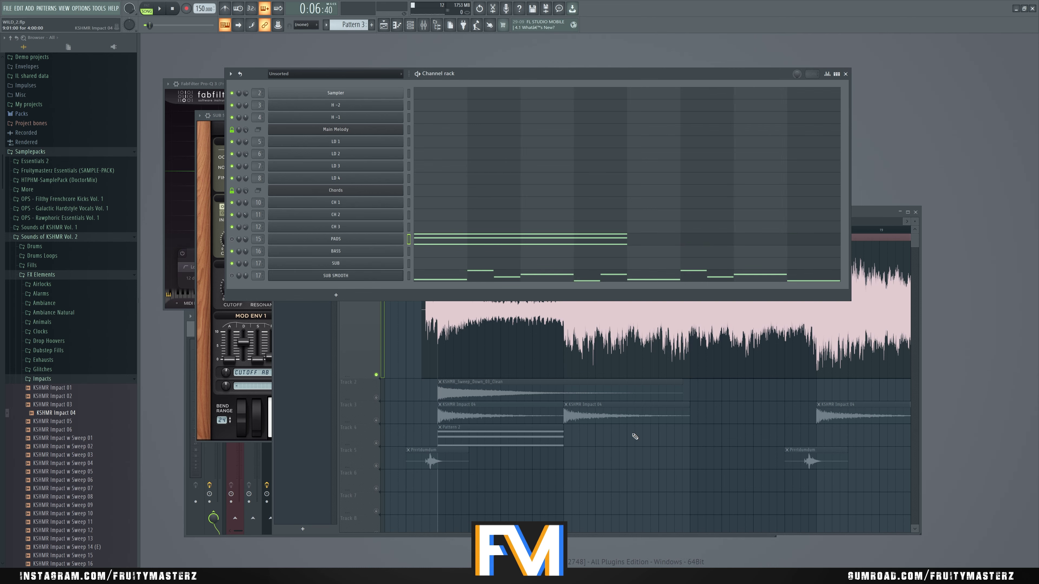
scroll(634, 437, down, 3)
click(573, 436)
scroll(548, 436, up, 4)
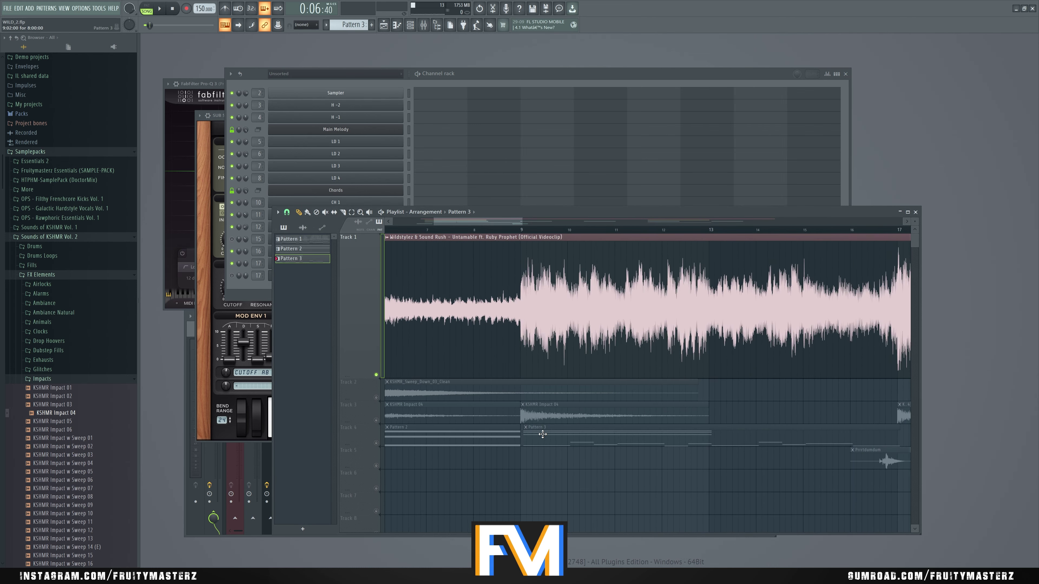
Play the arrangement from bar 9, where Pattern 3 begins
click(516, 231)
key(space)
key(space)
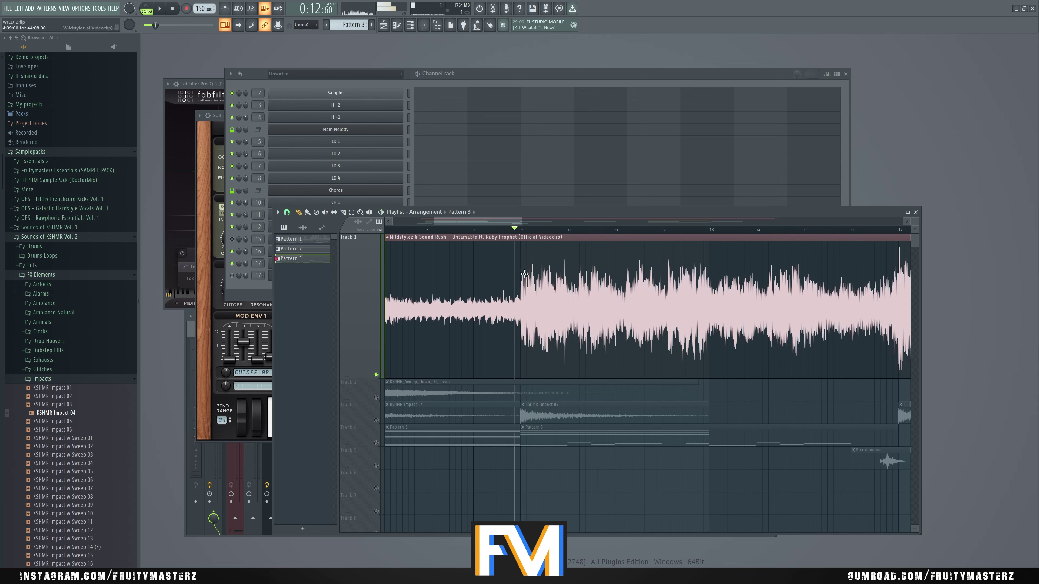
scroll(521, 231, up, 2)
click(519, 231)
key(space)
Examine the PADS notes of Pattern 3 in the piano roll against the playing song
click(552, 74)
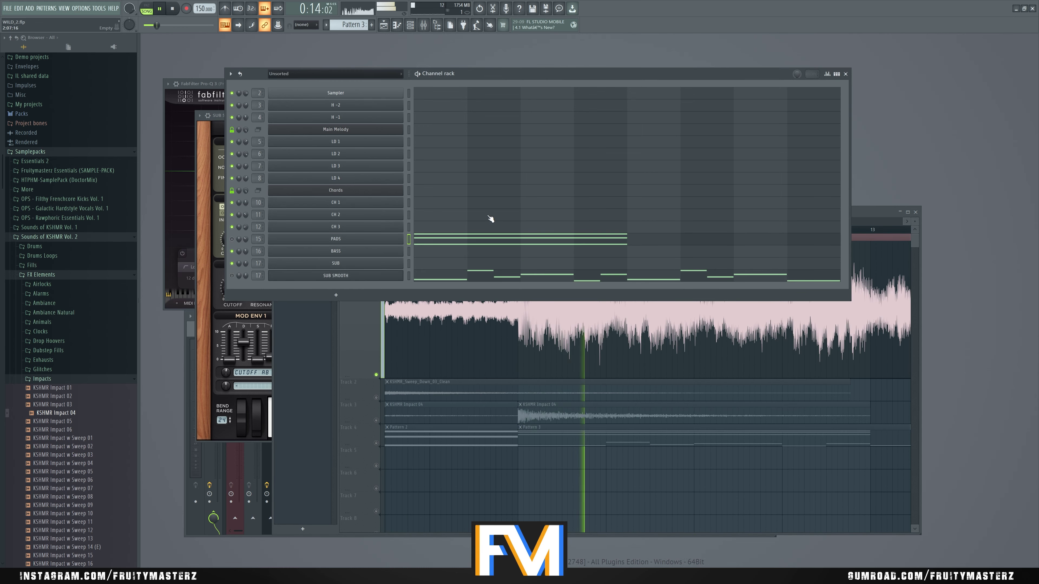
click(465, 236)
key(space)
key(ctrl+a)
key(space)
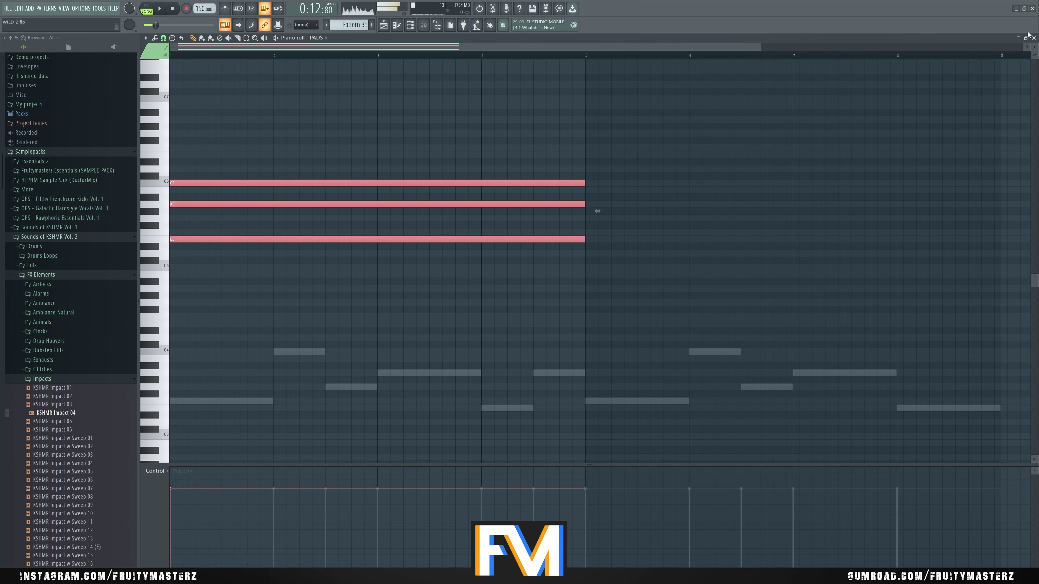
click(1033, 37)
Listen to the reference from bar 9 in the playlist, and unmute Track 4 to hear Pattern 3
click(856, 217)
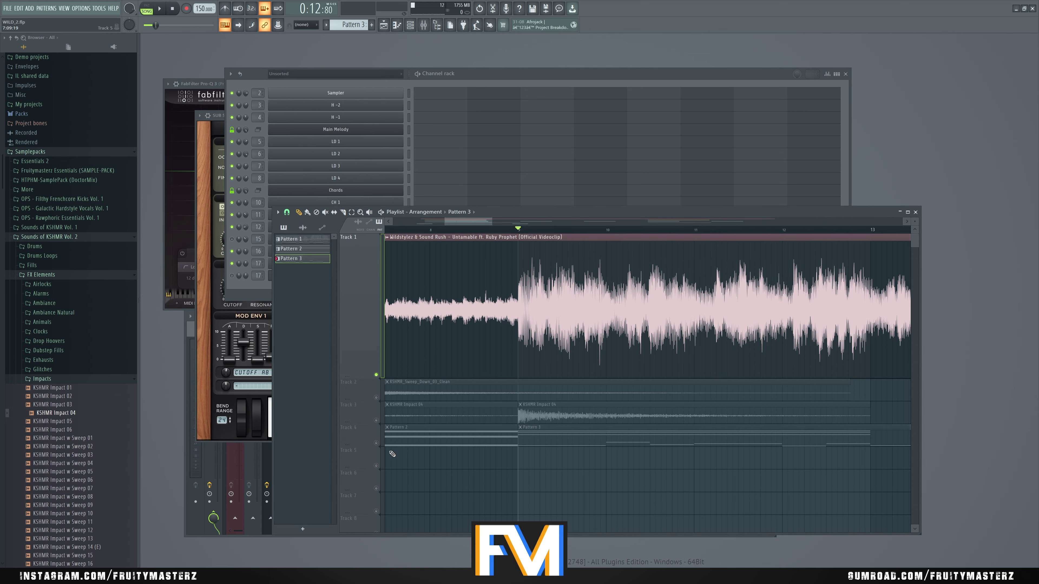
key(space)
key(space)
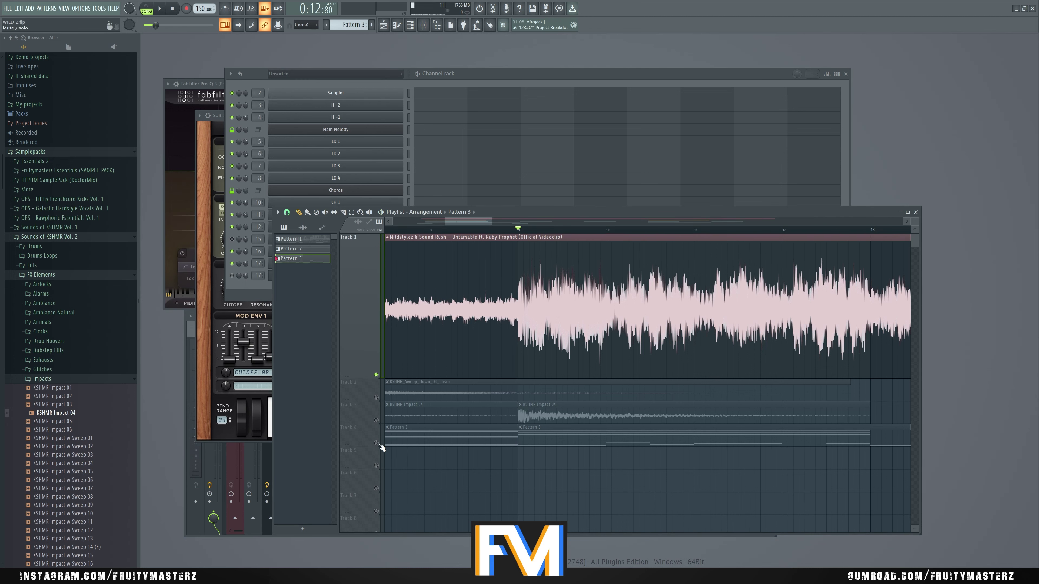
click(375, 443)
key(space)
Shorten the three PADS chord notes of Pattern 3 to one bar
key(F6)
click(477, 241)
key(space)
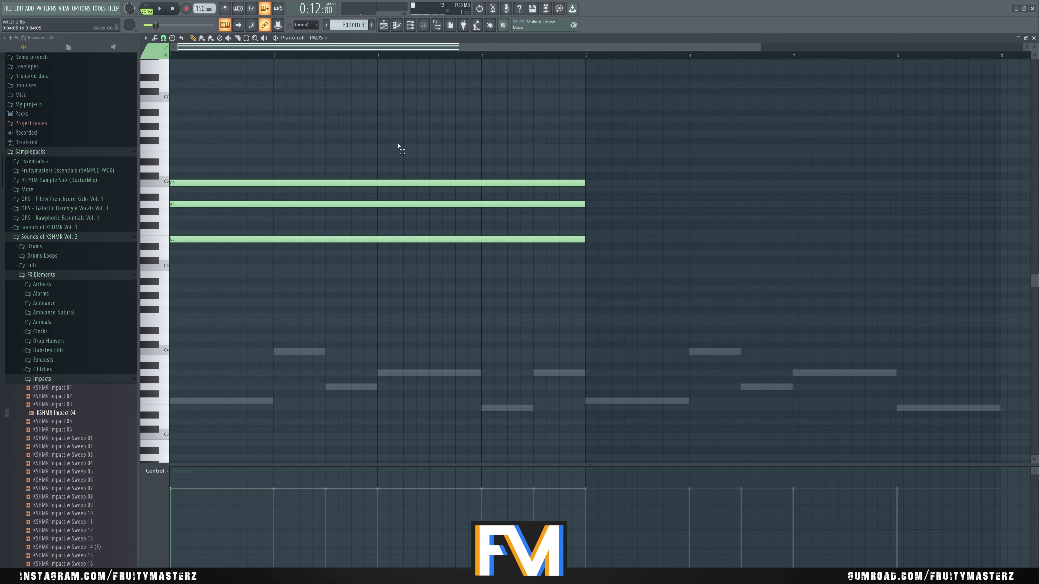
key(ctrl+a)
click(585, 240)
right_click(587, 240)
key(ctrl+a)
drag(584, 240, 272, 242)
key(space)
key(ctrl+d)
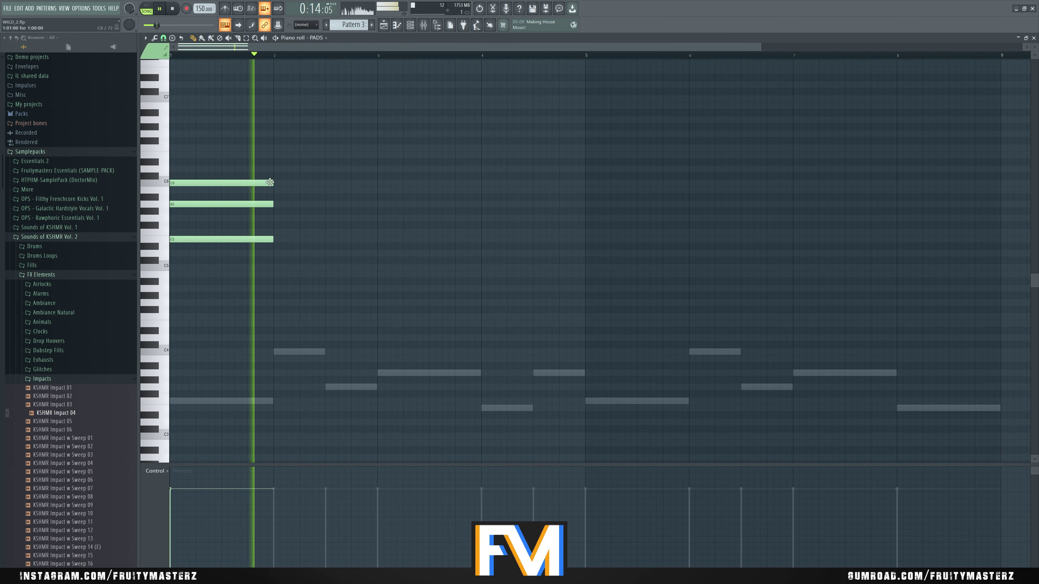
Add one-bar PADS top notes to Pattern 3: B5 in bars 2 and 3, and C6 in bar 4
key(space)
click(275, 190)
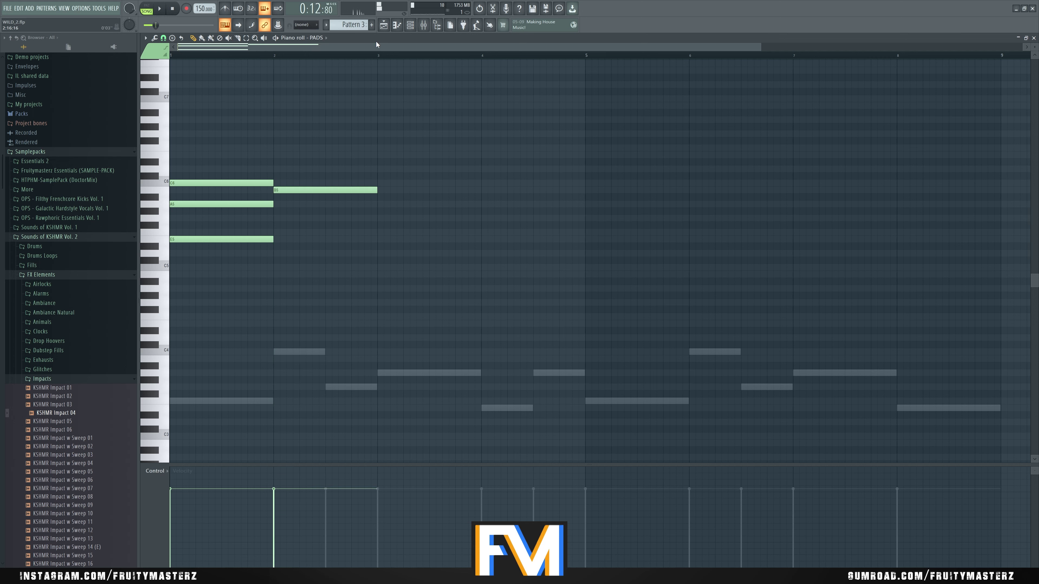
click(378, 57)
key(space)
key(space)
click(483, 184)
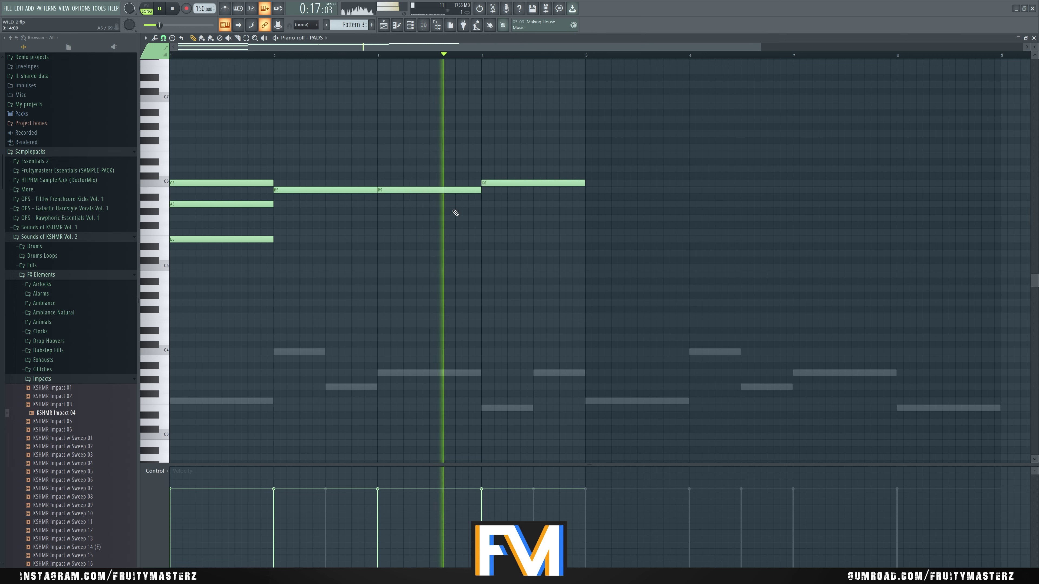
Complete the bar 4 PADS chord with one-bar A5 and E5 notes
key(space)
click(482, 204)
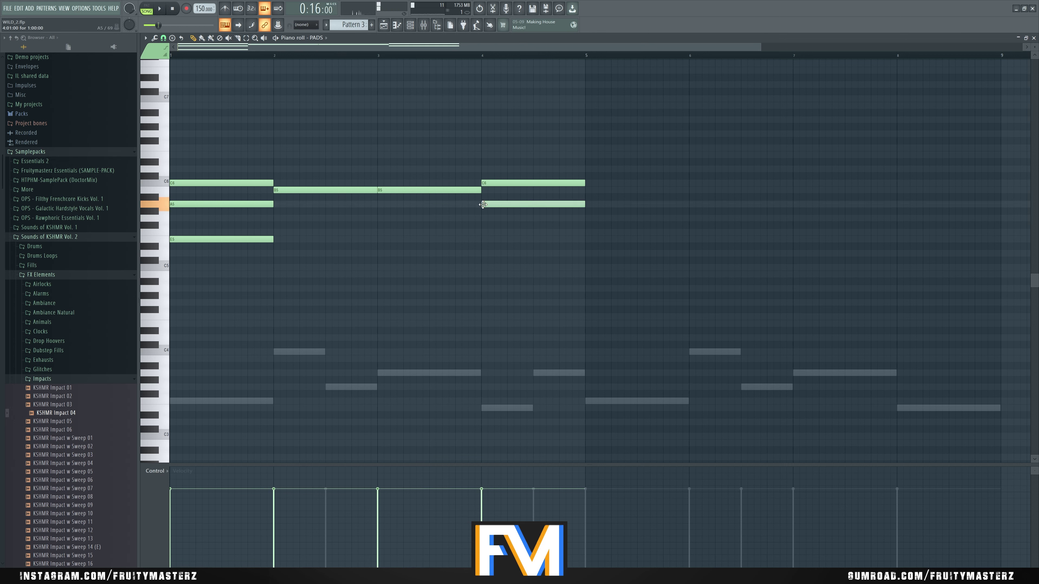
drag(483, 232, 480, 239)
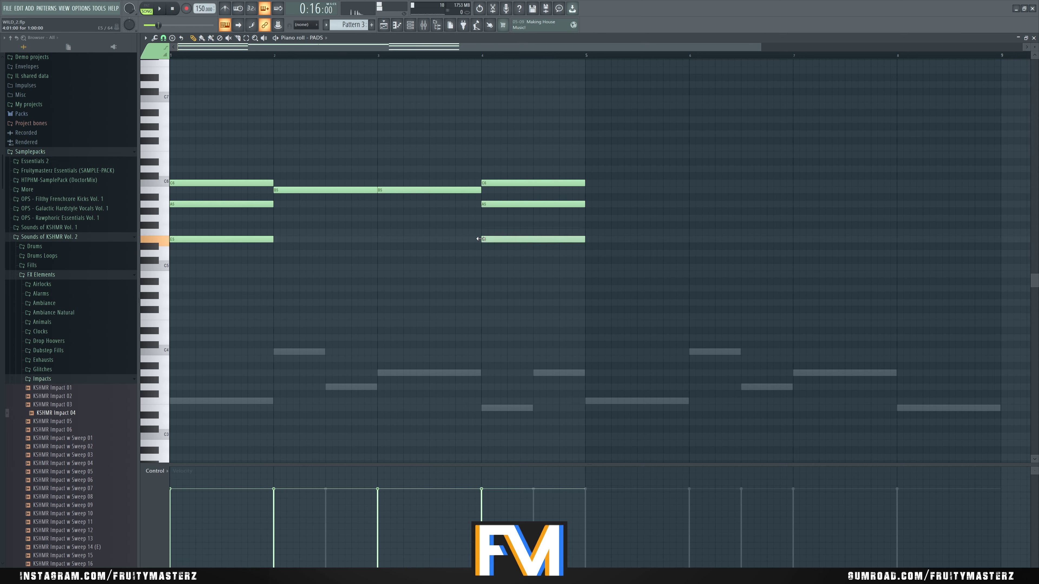
key(space)
Add one-bar G5 and E5 notes below the B5 notes in bars 2 and 3 of PADS
drag(275, 190, 273, 239)
key(space)
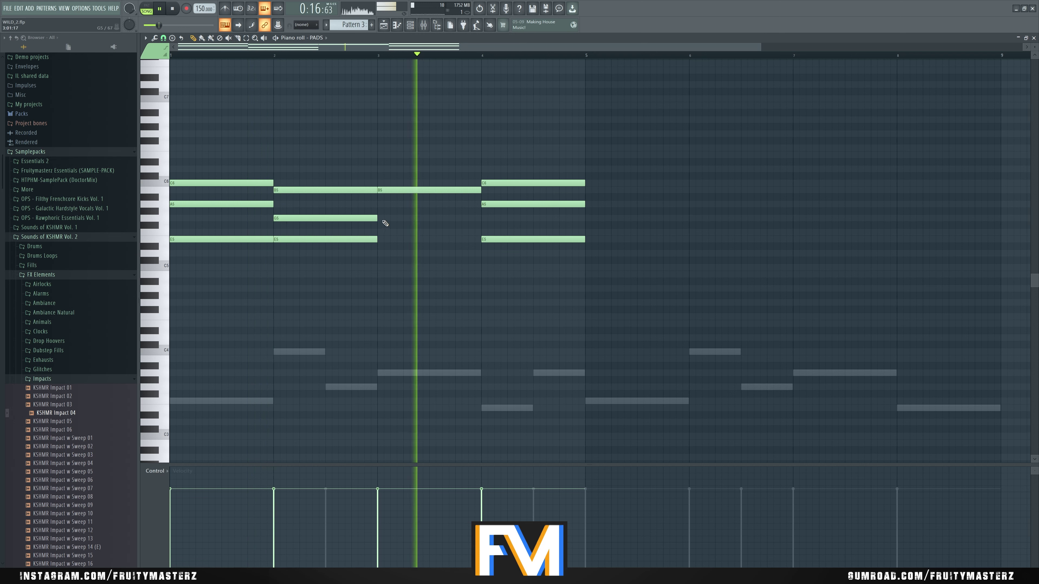
key(space)
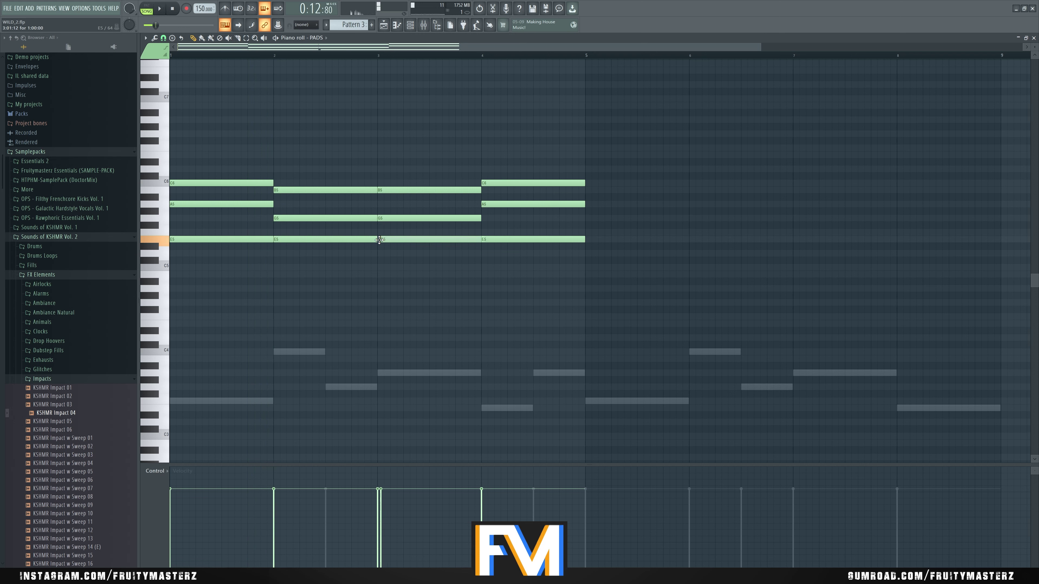
Switch to the SUB SMOOTH notes of Pattern 3 and raise the first note to A3
right_click(242, 403)
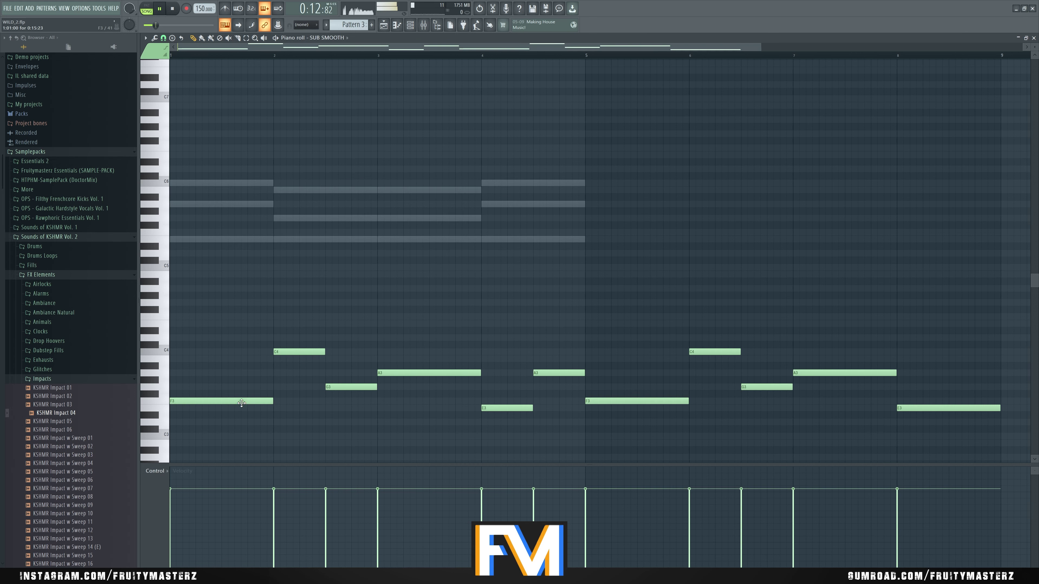
key(space)
key(space)
drag(240, 401, 228, 367)
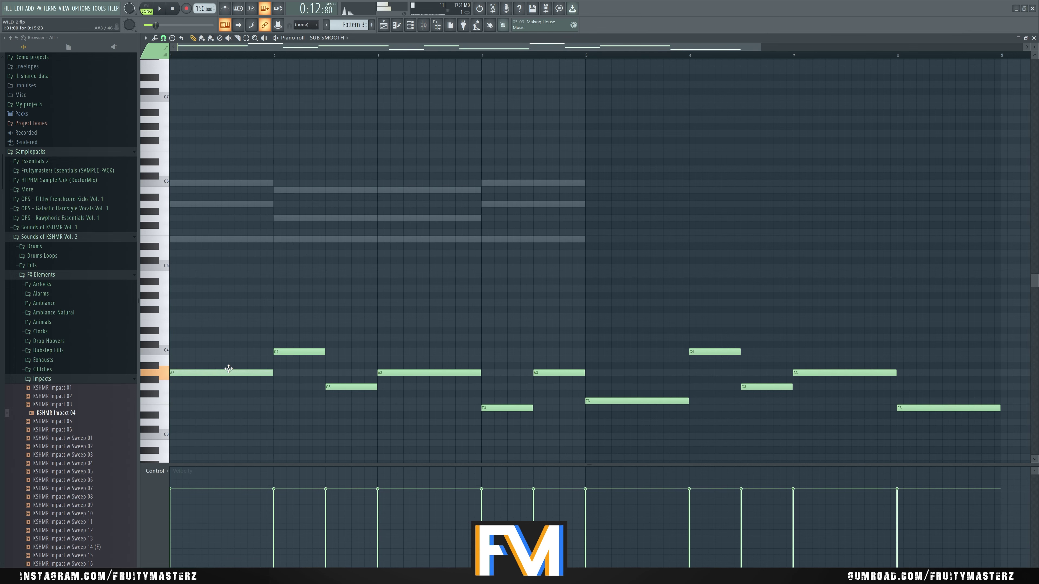
Delete the SUB SMOOTH notes in bars 2 and 3 and draw a one-bar G3 in bar 2
key(space)
right_click(298, 351)
right_click(348, 387)
right_click(441, 371)
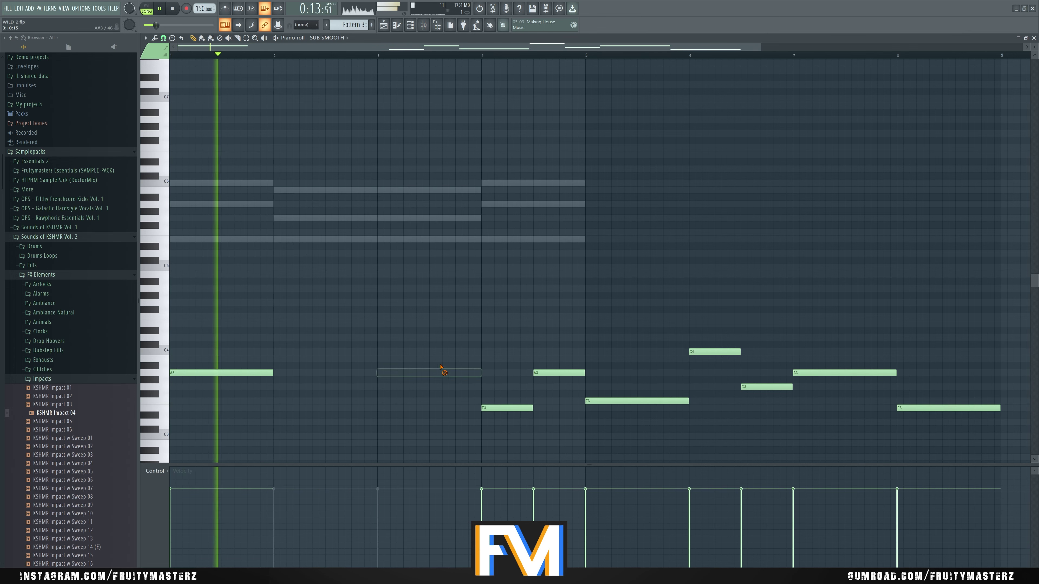
key(space)
click(276, 386)
key(space)
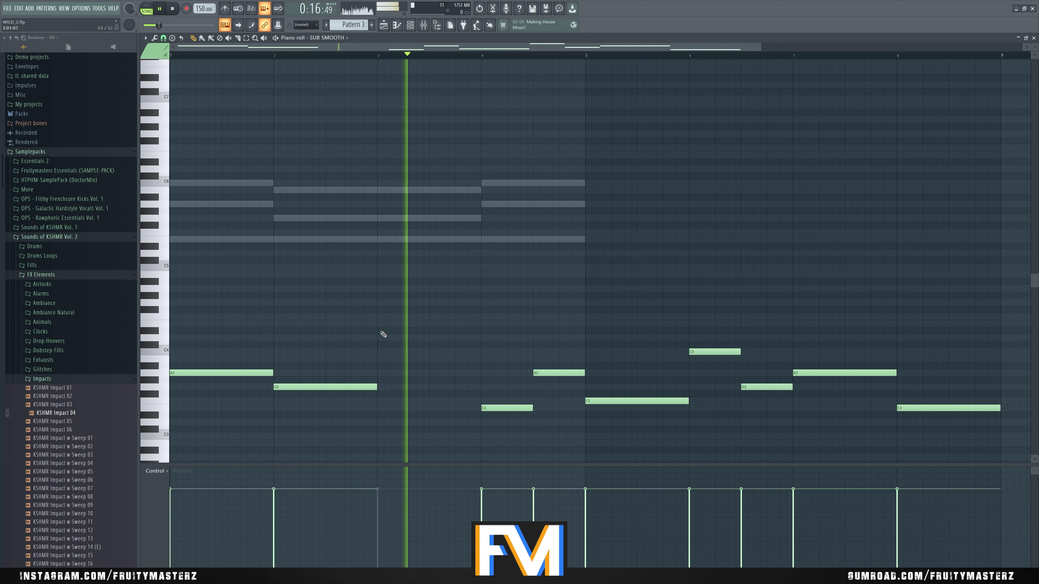
Draw a one-bar E3 in bar 3 of SUB SMOOTH and replace the two notes in bar 4 with a one-bar F3
click(382, 408)
right_click(507, 408)
right_click(559, 372)
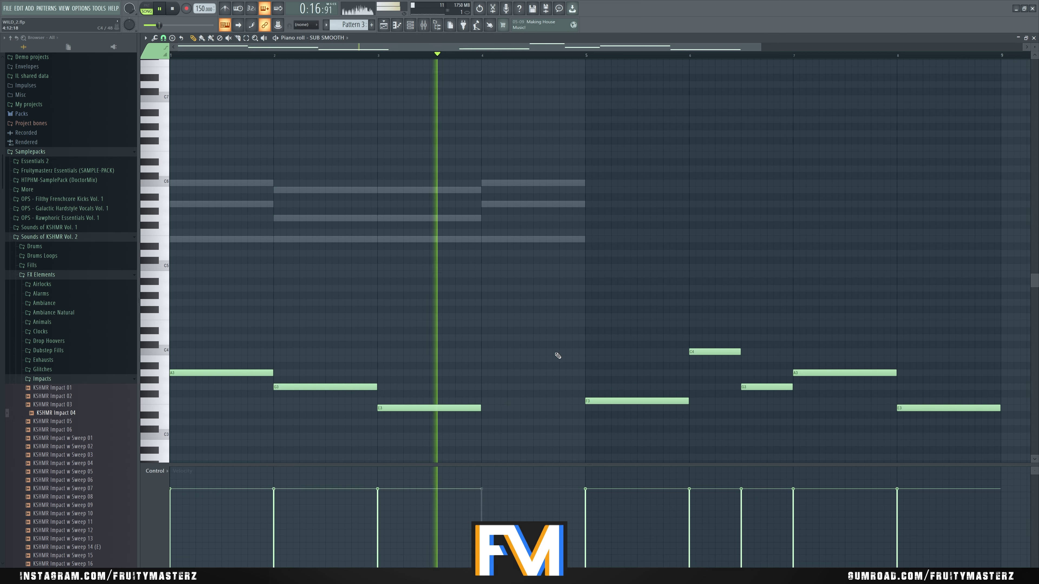
key(space)
click(482, 401)
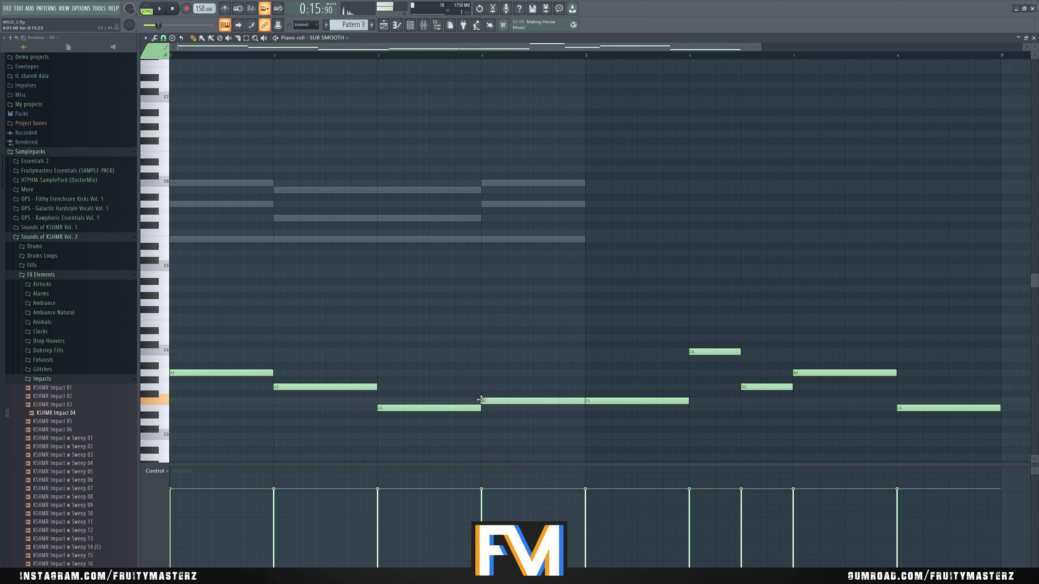
Delete all the old SUB SMOOTH notes from bar 5 onward, keeping only the first four bars
key(space)
ctrl+scroll(491, 323, down, 2)
drag(485, 300, 781, 429)
key(Delete)
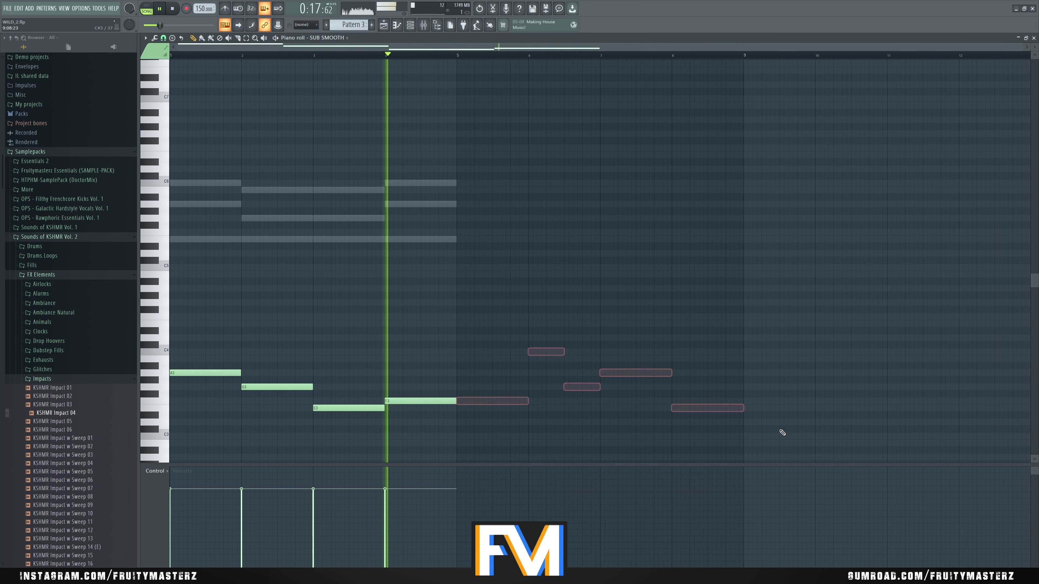
key(ctrl+a)
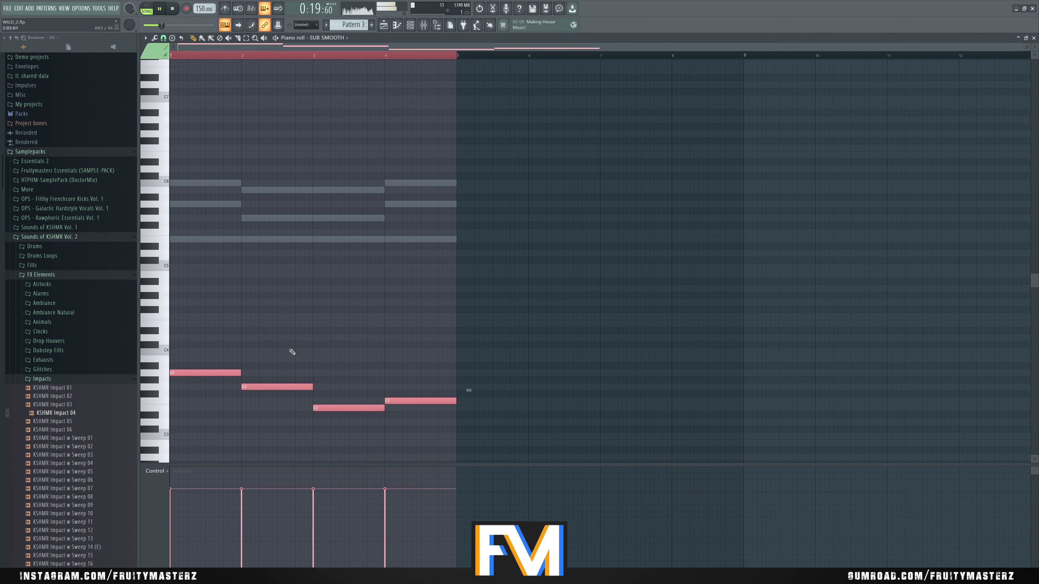
ctrl+scroll(461, 317, up, 3)
key(ctrl+d)
key(space)
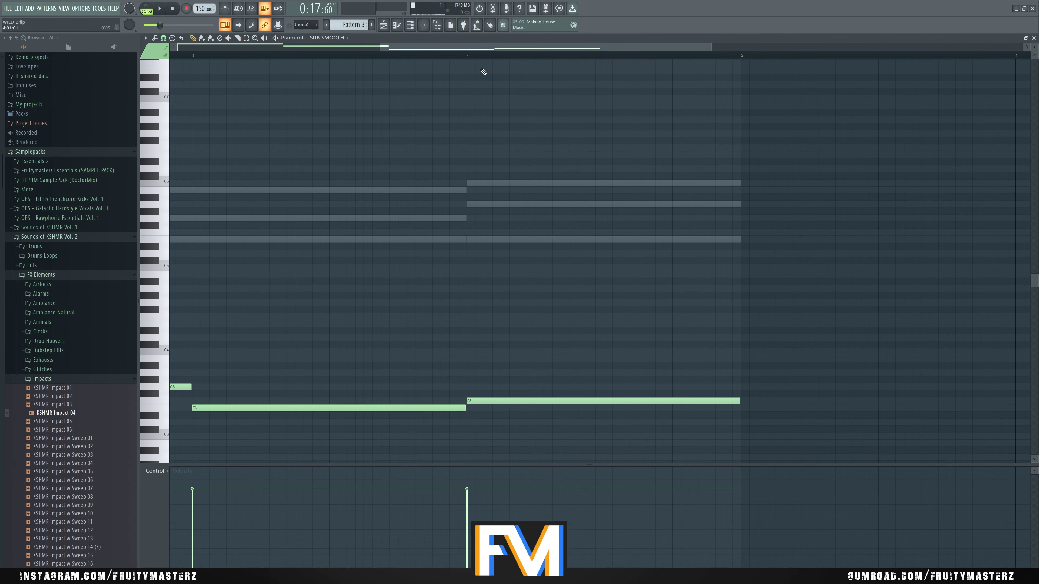
Shorten the F3 in bar 4 of SUB SMOOTH to three beats and fill the last beat with a G3
key(space)
drag(737, 402, 669, 402)
click(692, 386)
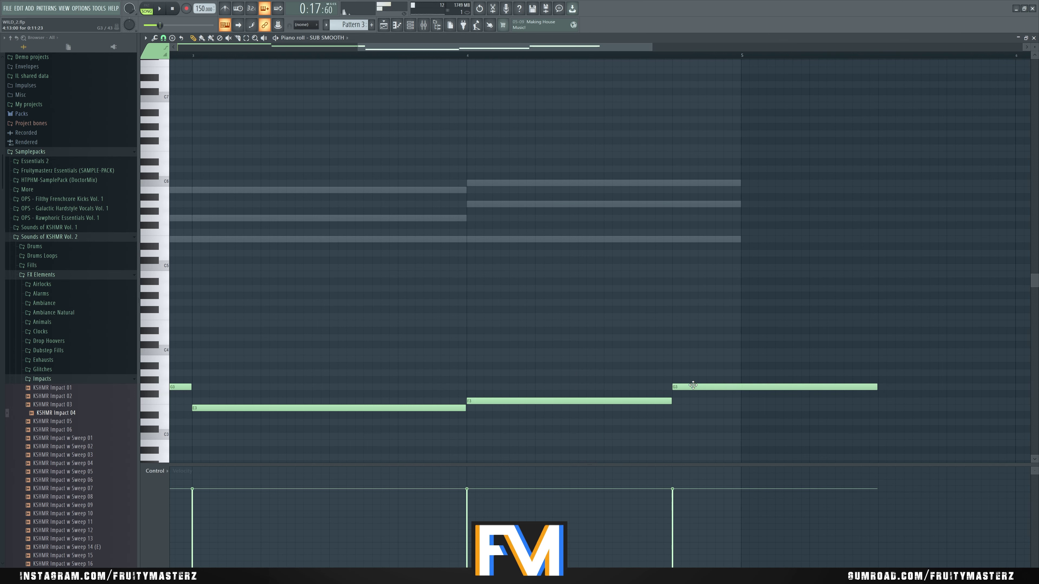
drag(876, 386, 741, 386)
scroll(298, 360, down, 4)
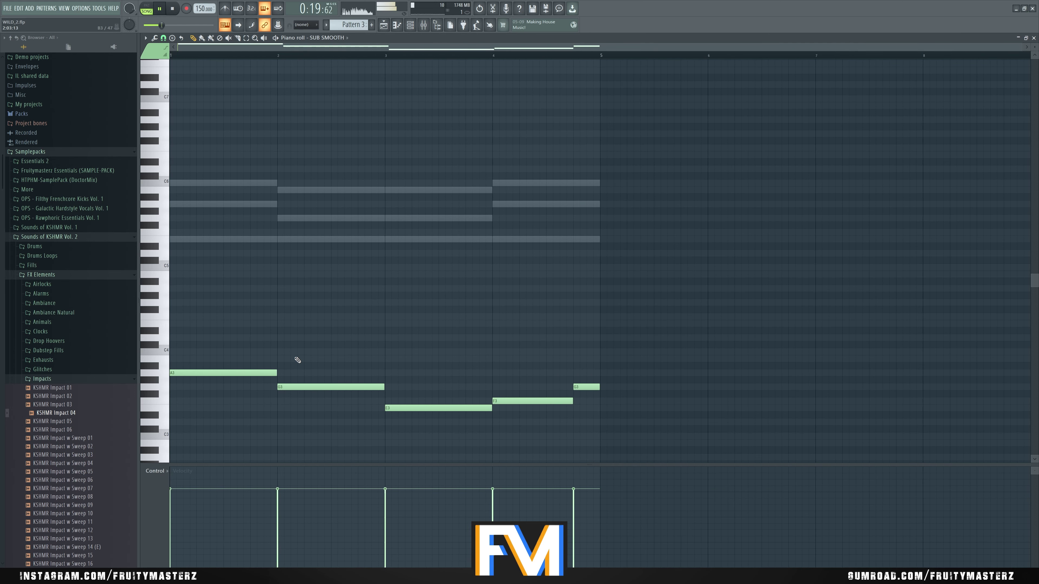
Duplicate the four SUB SMOOTH bars into bars 5 to 8, remove the final G3 and let the F3 fill bar 8
key(ctrl+a)
key(ctrl+b)
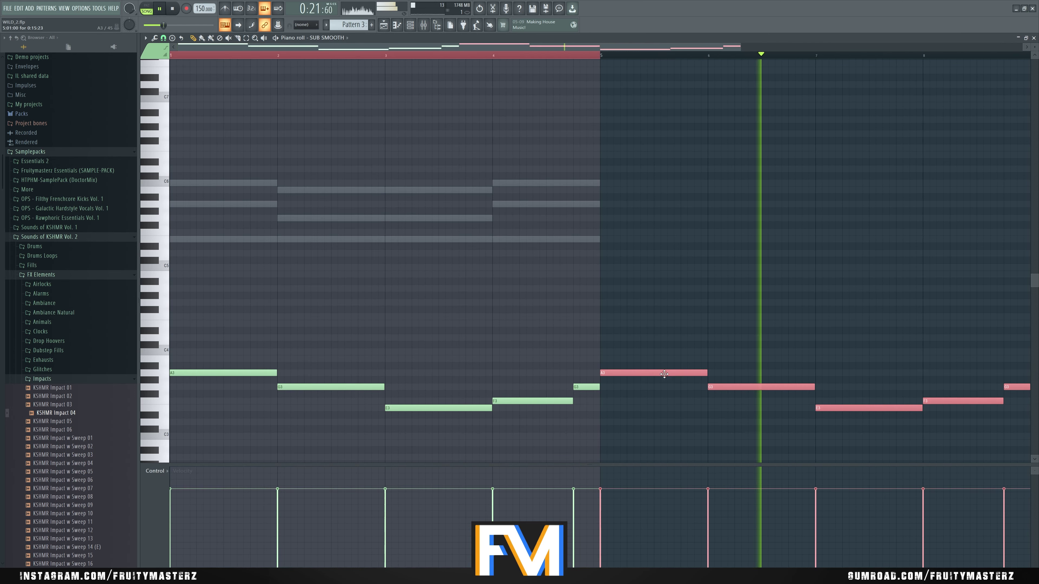
scroll(383, 278, down, 2)
key(ctrl+d)
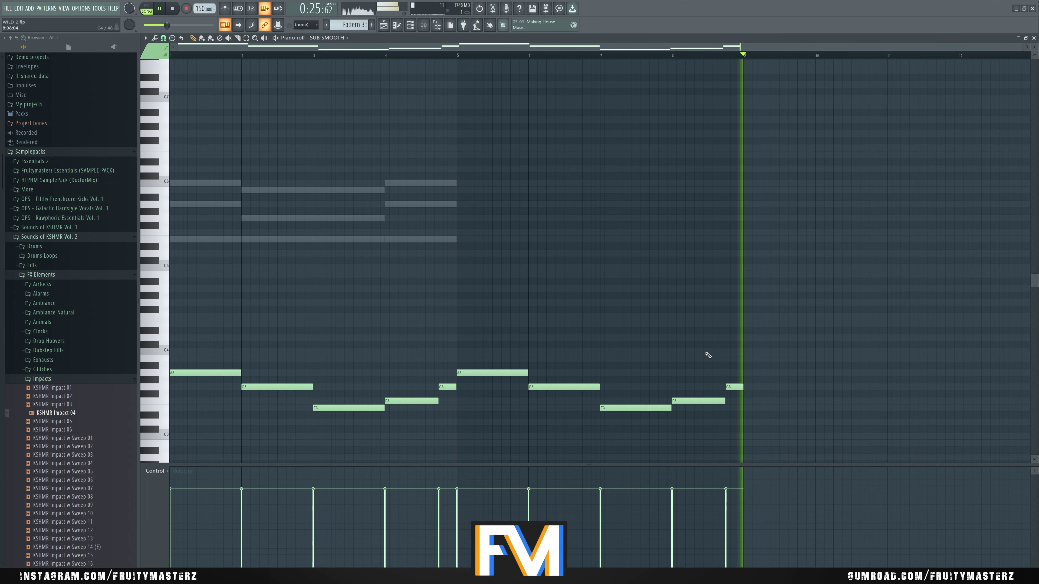
right_click(729, 387)
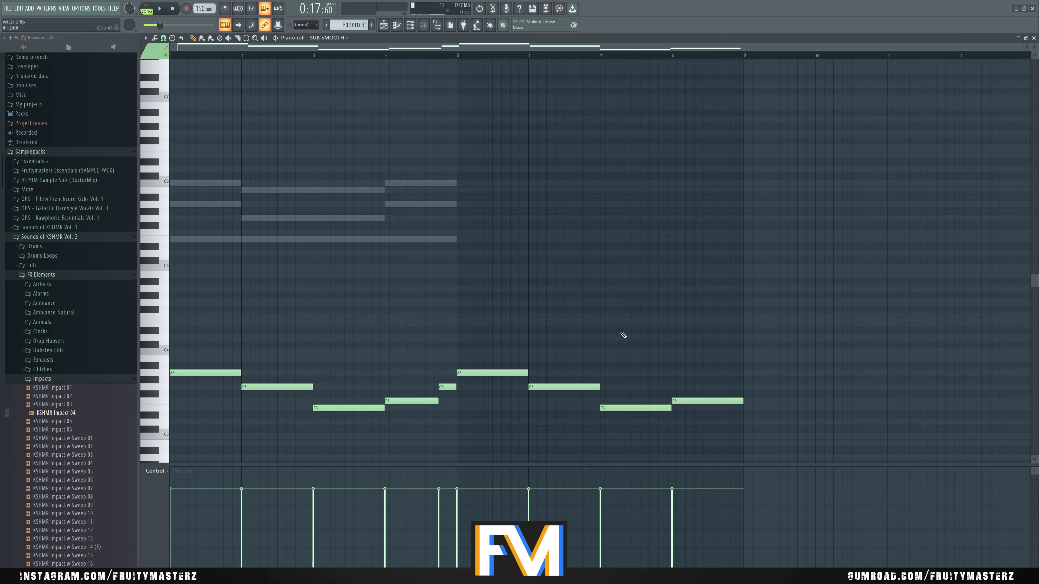
Switch to the PADS notes and copy the whole four-bar chord progression into bars 5 to 8
right_click(285, 190)
right_click(285, 190)
key(ctrl+a)
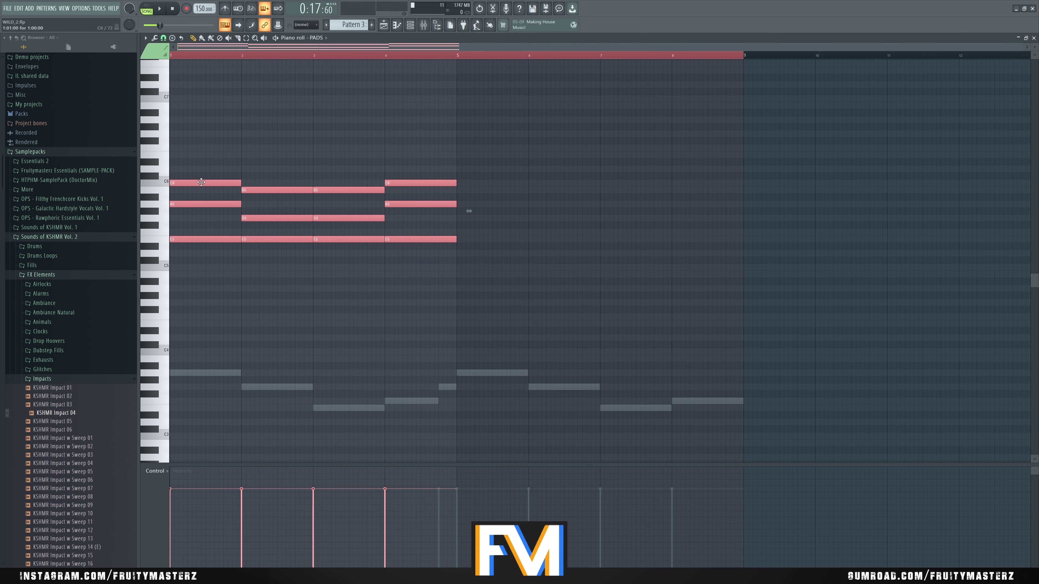
shift+drag(201, 182, 485, 184)
key(space)
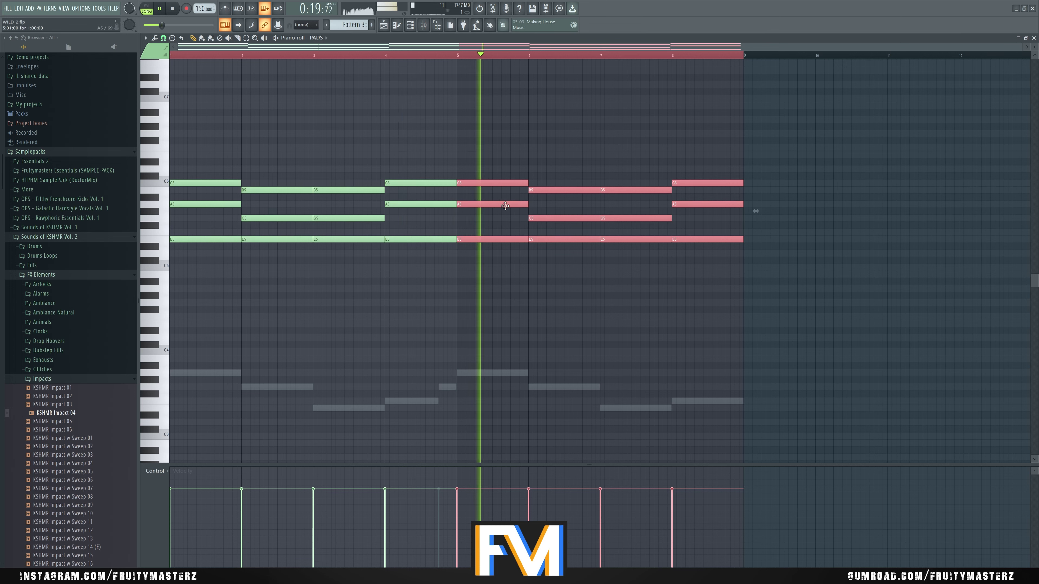
key(ctrl+d)
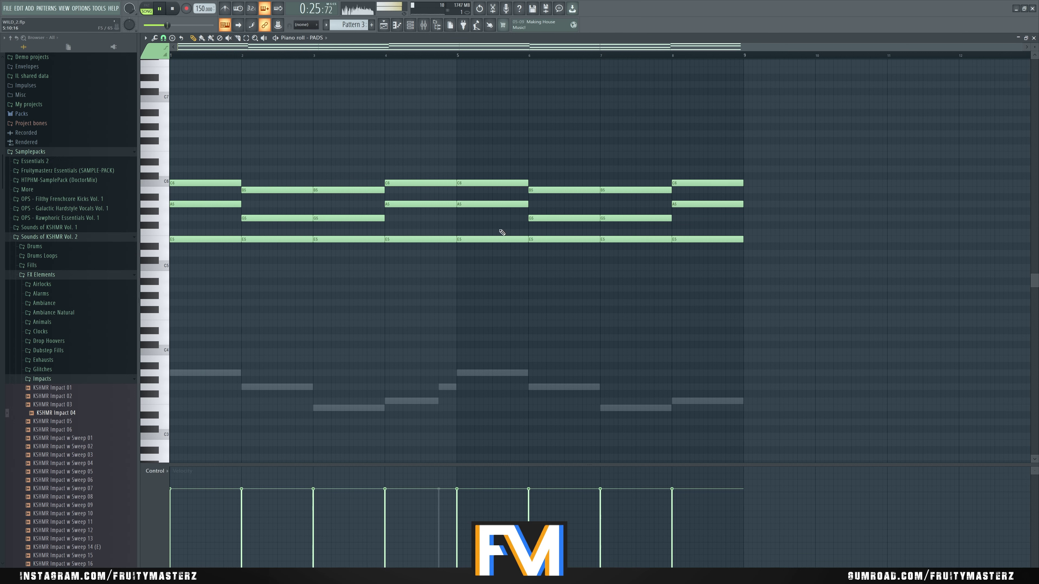
key(ctrl+a)
key(ctrl+b)
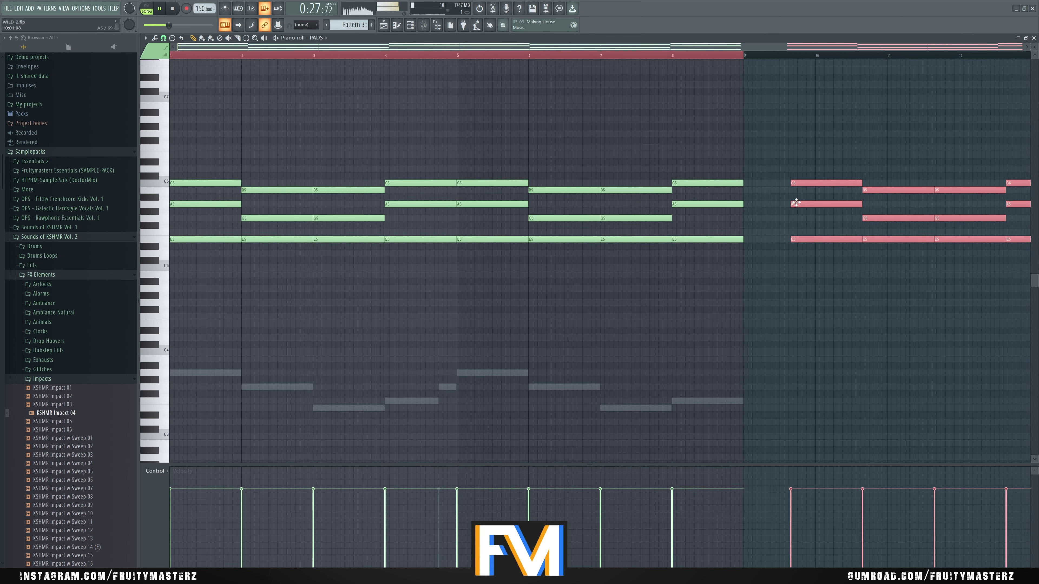
scroll(699, 200, down, 2)
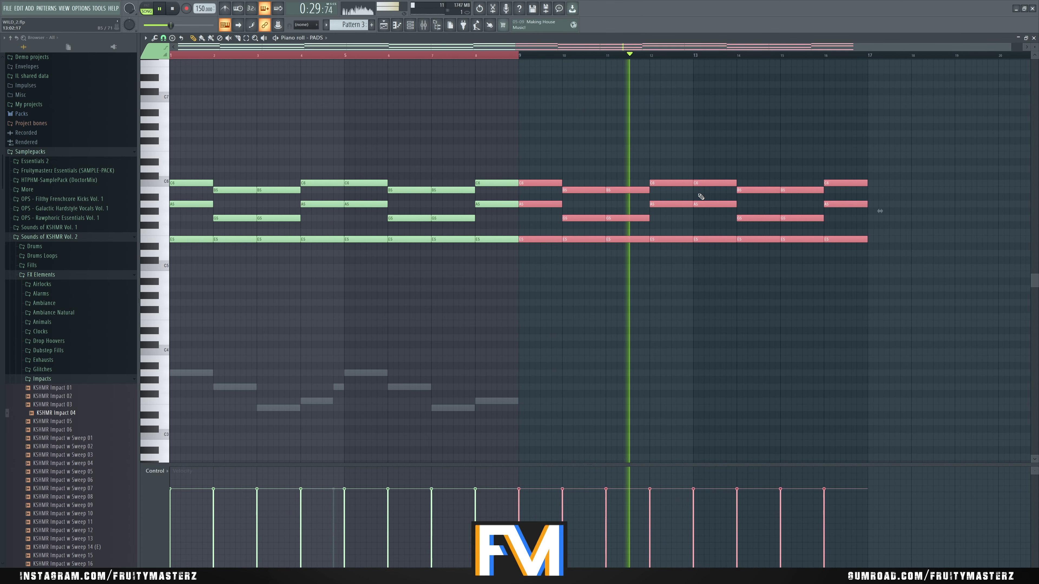
key(Delete)
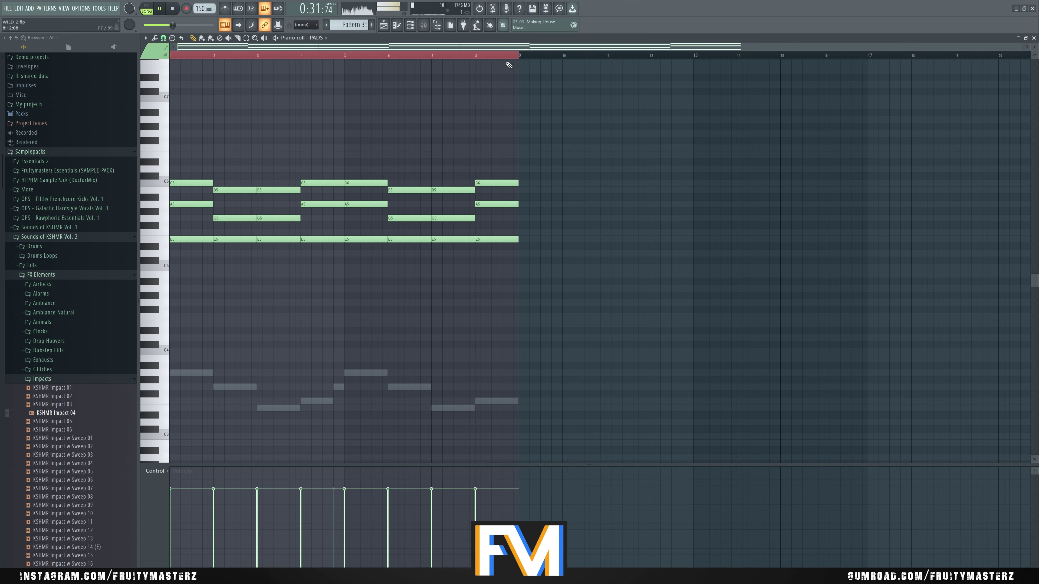
Return to the SUB SMOOTH notes, clear the time selection and draw a one-bar F3 in bar 9
double_click(511, 402)
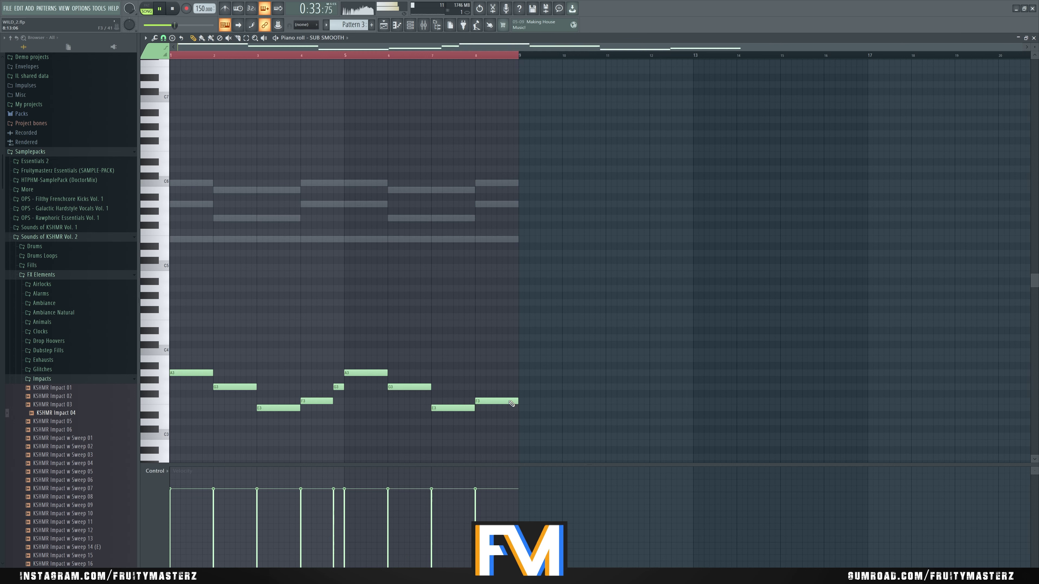
click(509, 56)
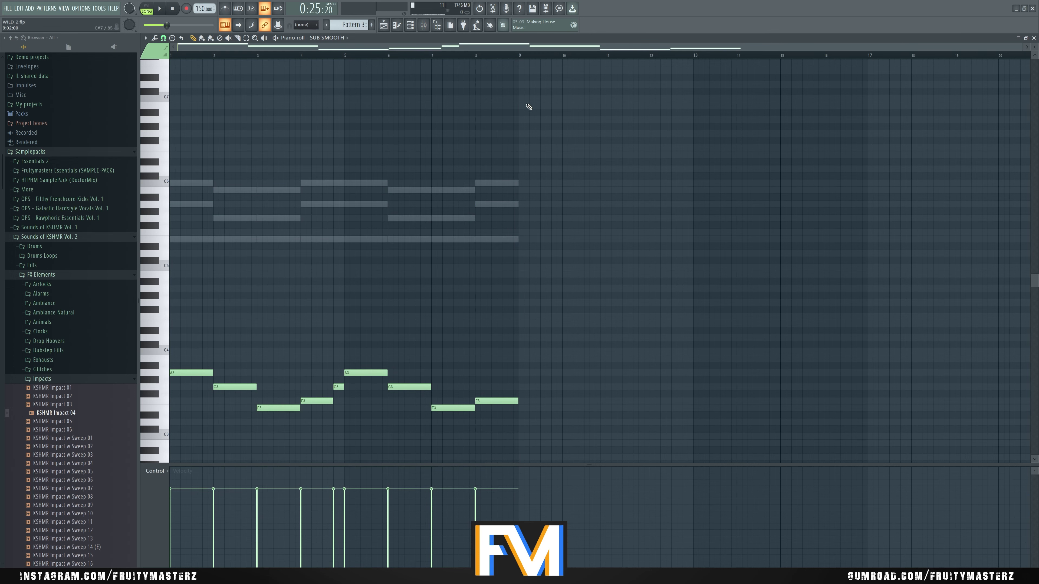
key(space)
key(alt+Tab)
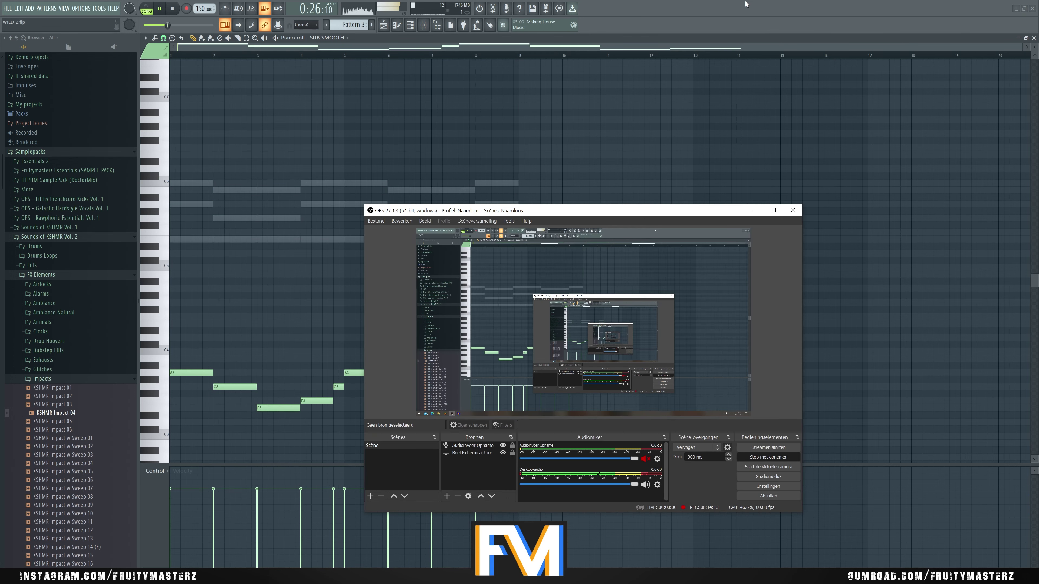
click(768, 2)
scroll(588, 324, up, 4)
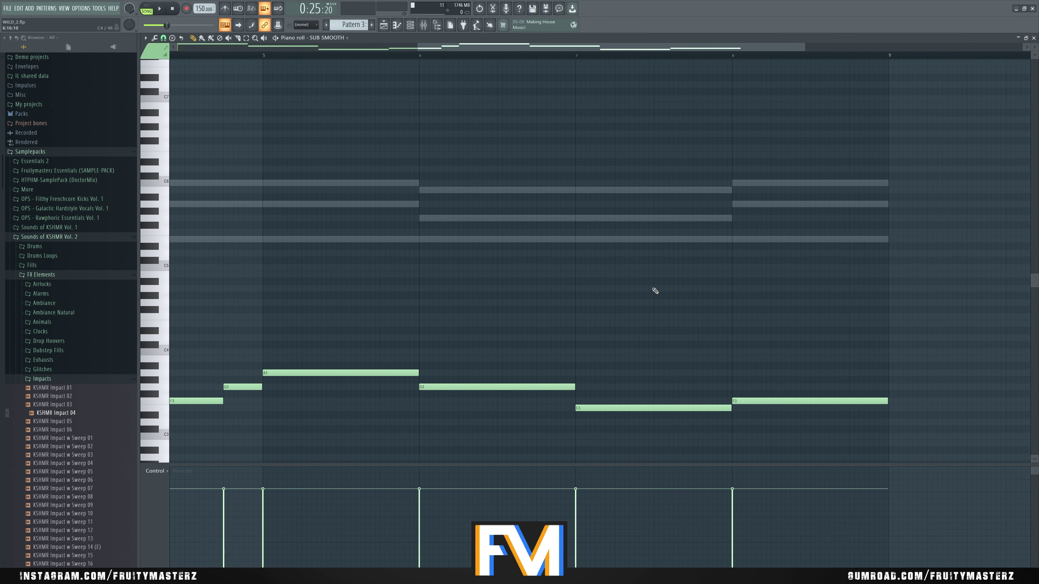
scroll(915, 318, down, 3)
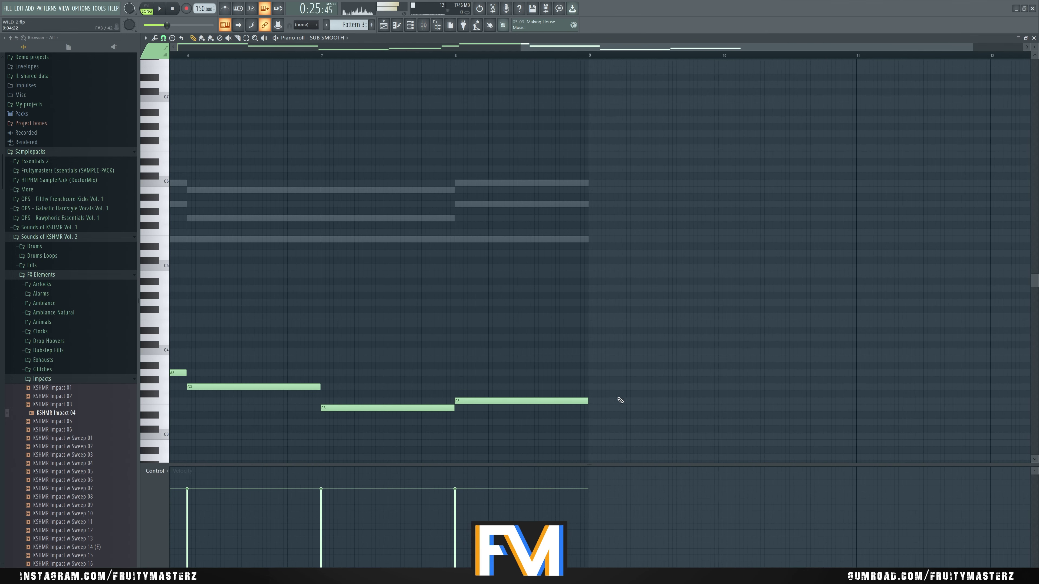
click(591, 401)
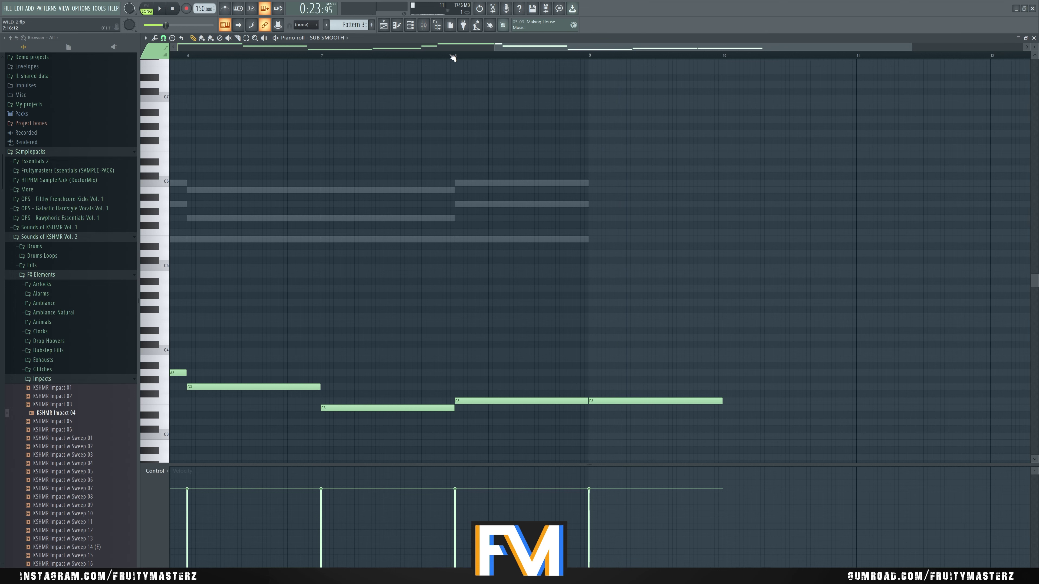
Fill bar 10 of SUB SMOOTH with a half-bar C4 followed by a half-bar G3
scroll(522, 251, down, 1)
scroll(605, 291, up, 2)
scroll(734, 329, down, 2)
scroll(861, 359, up, 3)
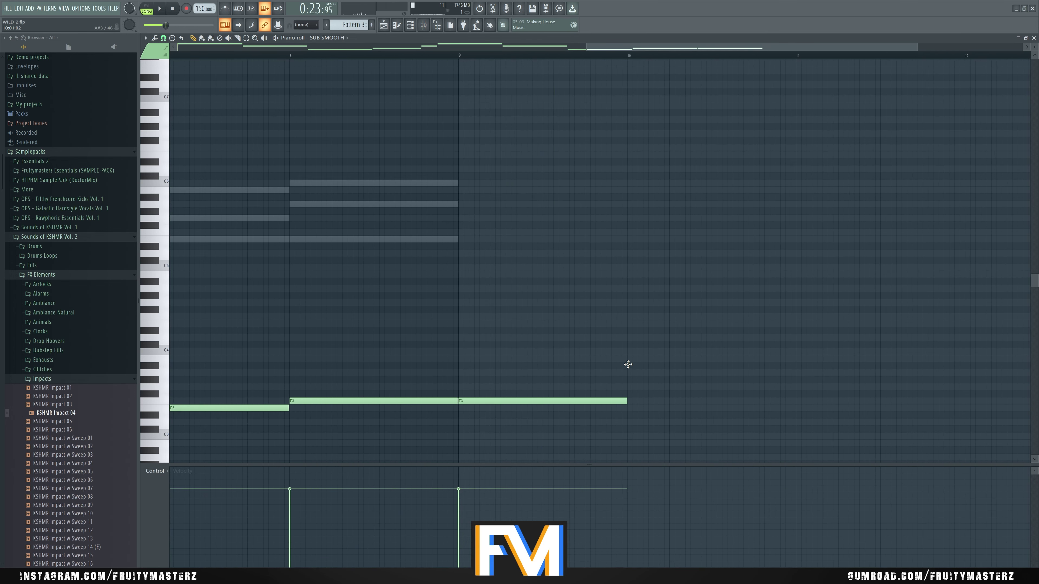
drag(628, 364, 628, 351)
key(space)
scroll(798, 292, down, 1)
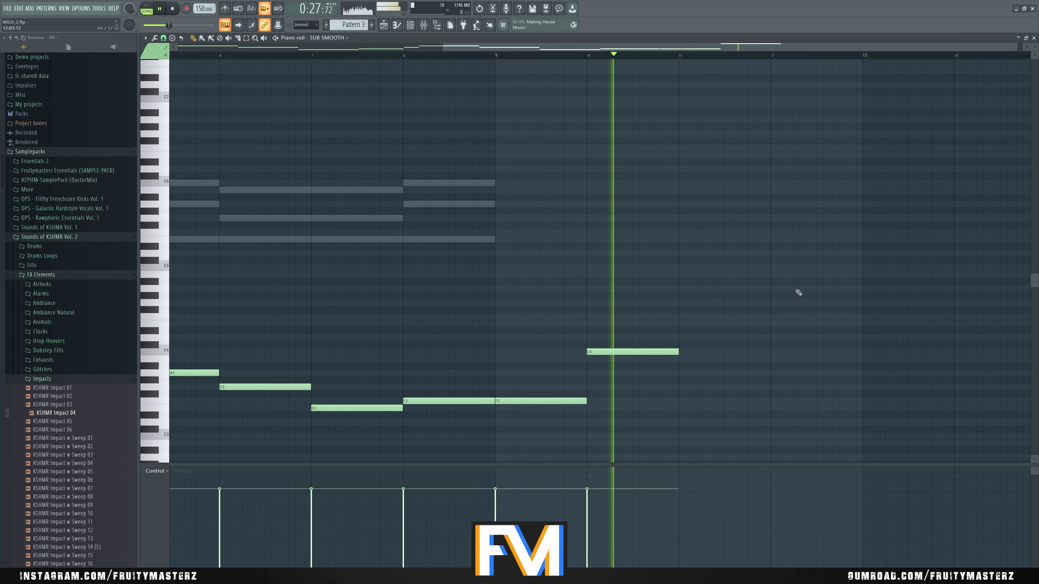
scroll(798, 292, up, 2)
key(space)
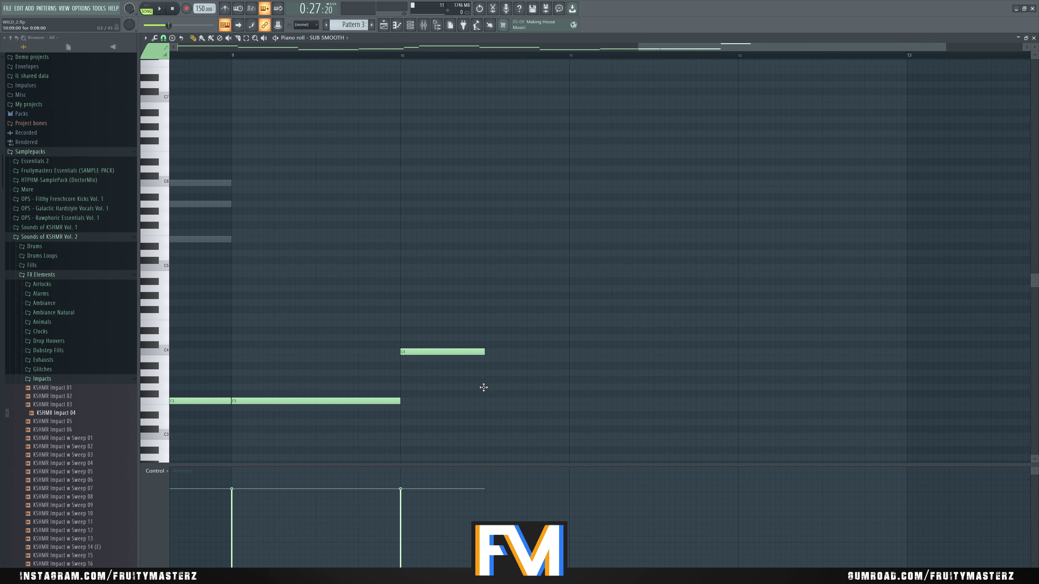
mouse_move(484, 387)
mouse_down()
mouse_move(484, 372)
mouse_move(484, 387)
mouse_up()
key(space)
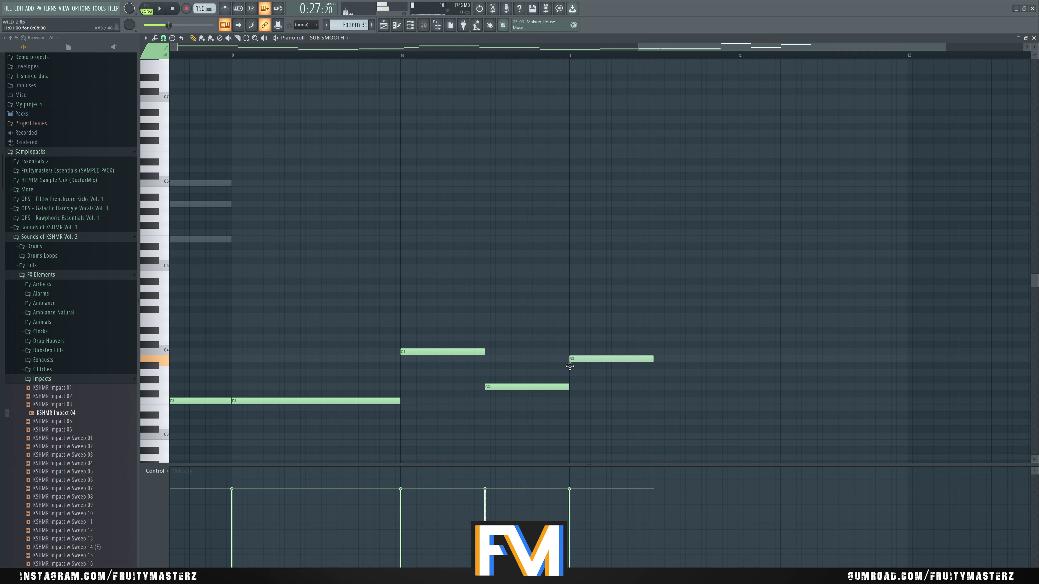
Place a one-bar A3 in bar 11 and a one-bar E3 in bar 12 of SUB SMOOTH
drag(570, 367, 570, 379)
key(space)
scroll(721, 387, down, 1)
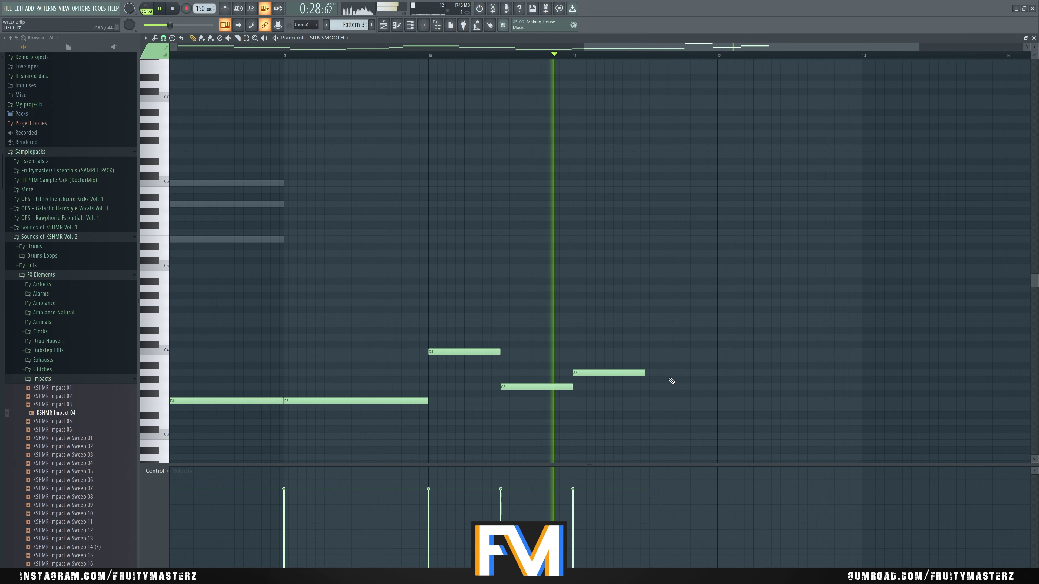
drag(645, 373, 716, 408)
click(716, 400)
click(718, 56)
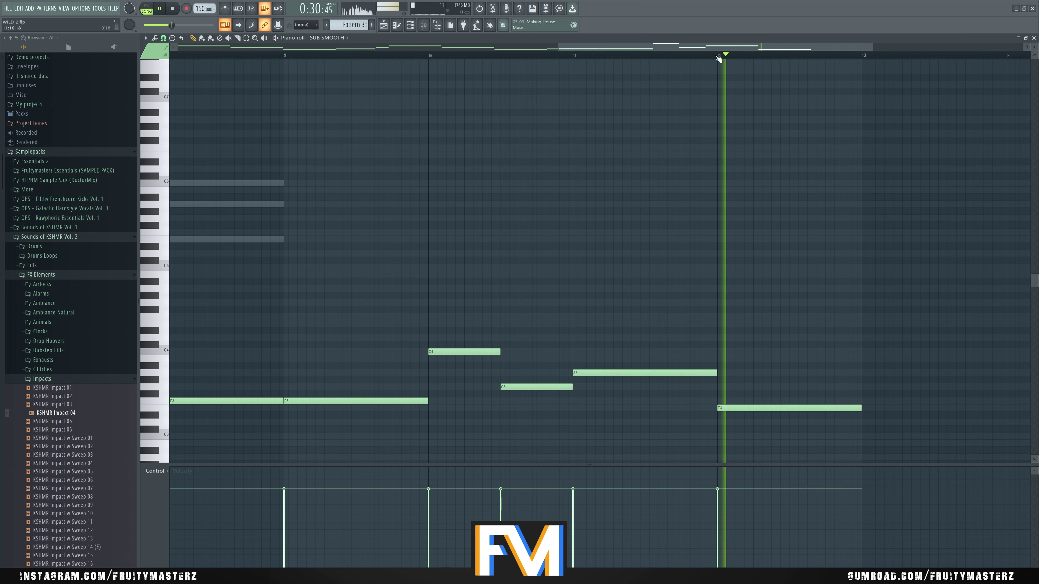
Remove the F3 in bar 13 and copy the SUB SMOOTH notes of bars 9 to 12 into bars 13 to 16
scroll(850, 290, down, 3)
scroll(803, 297, up, 2)
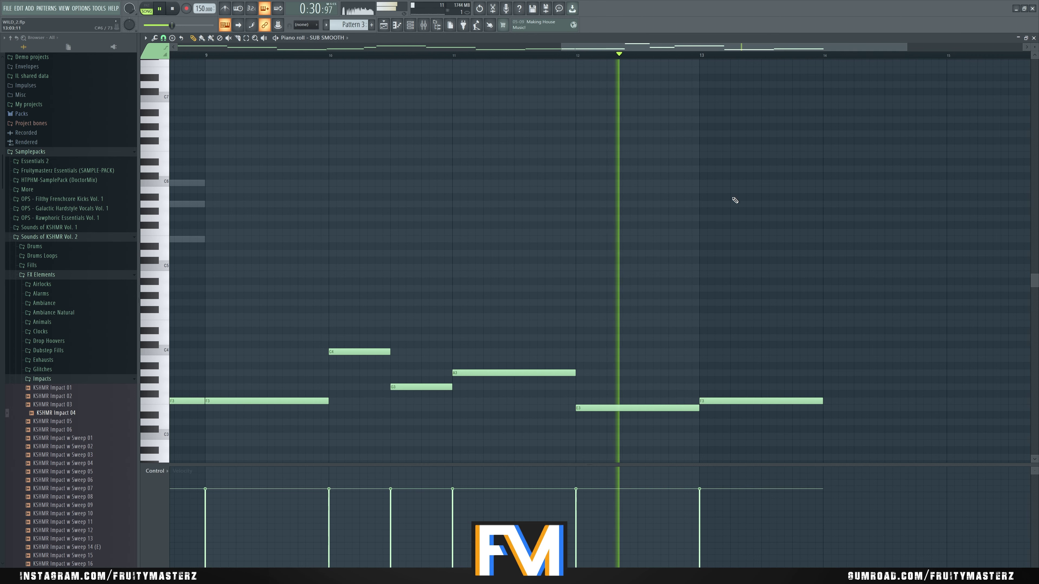
right_click(738, 401)
drag(753, 264, 310, 451)
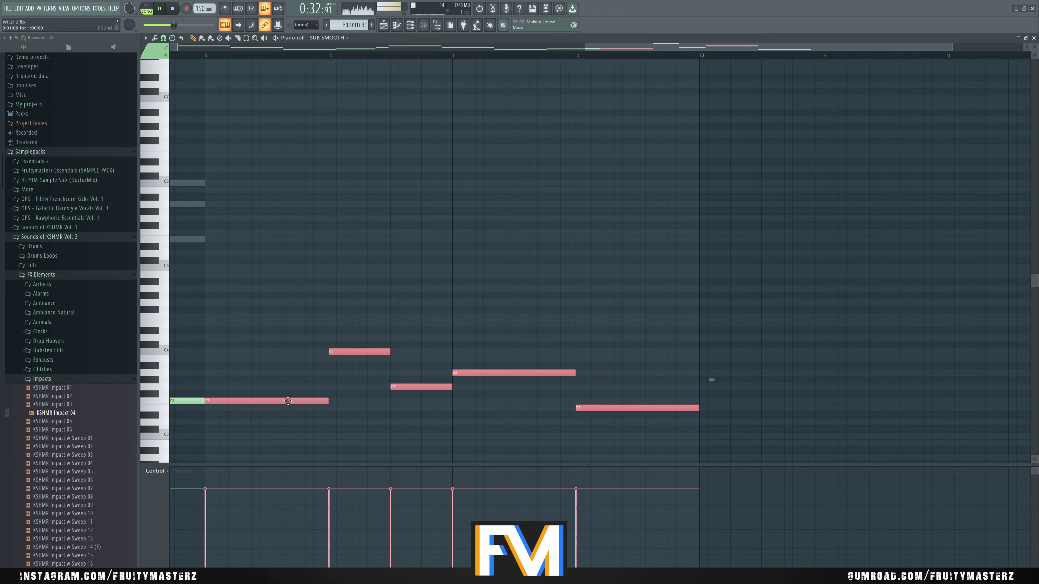
shift+drag(288, 401, 772, 403)
scroll(499, 243, down, 1)
scroll(877, 267, right, 2)
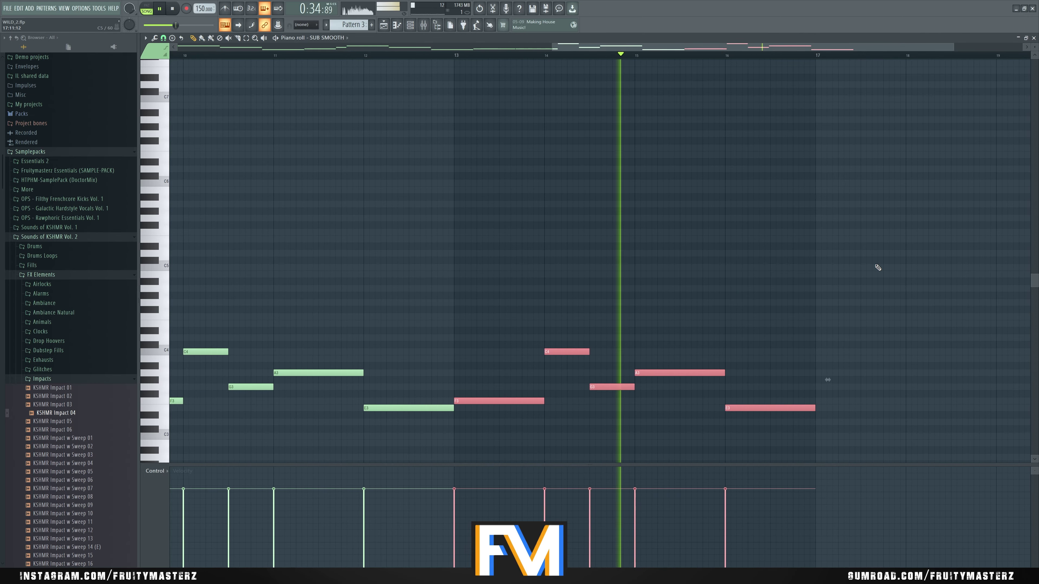
key(ctrl+d)
scroll(830, 290, down, 1)
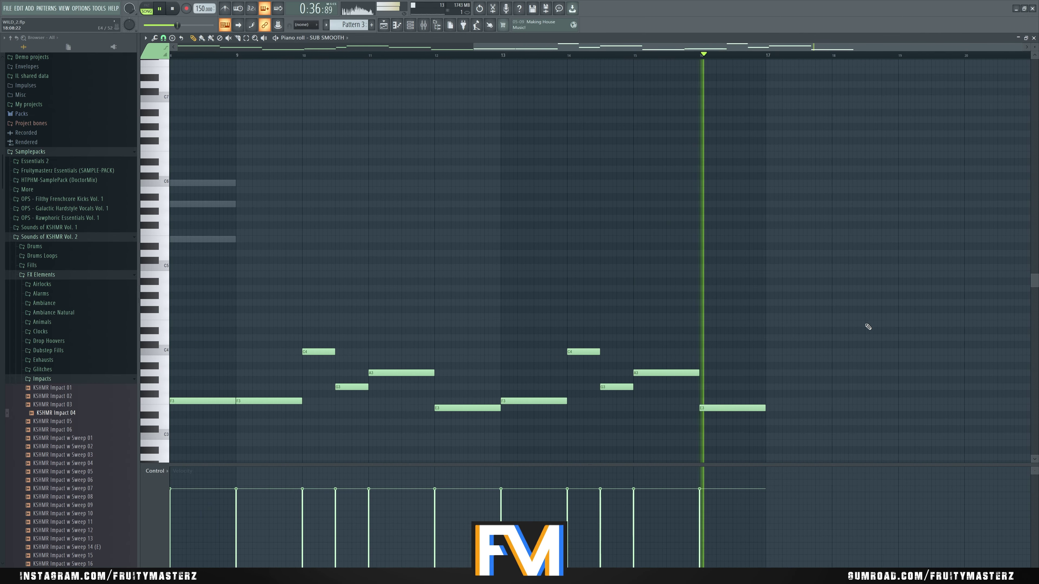
Draw a one-bar F3 in bar 17 of SUB SMOOTH and play the reference from there
scroll(875, 331, up, 3)
key(space)
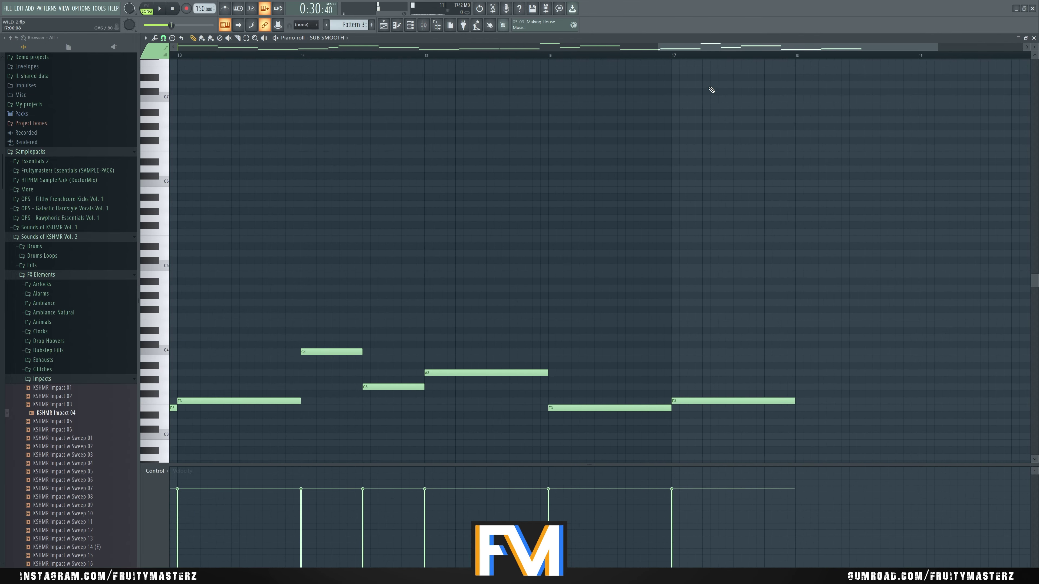
click(674, 60)
key(space)
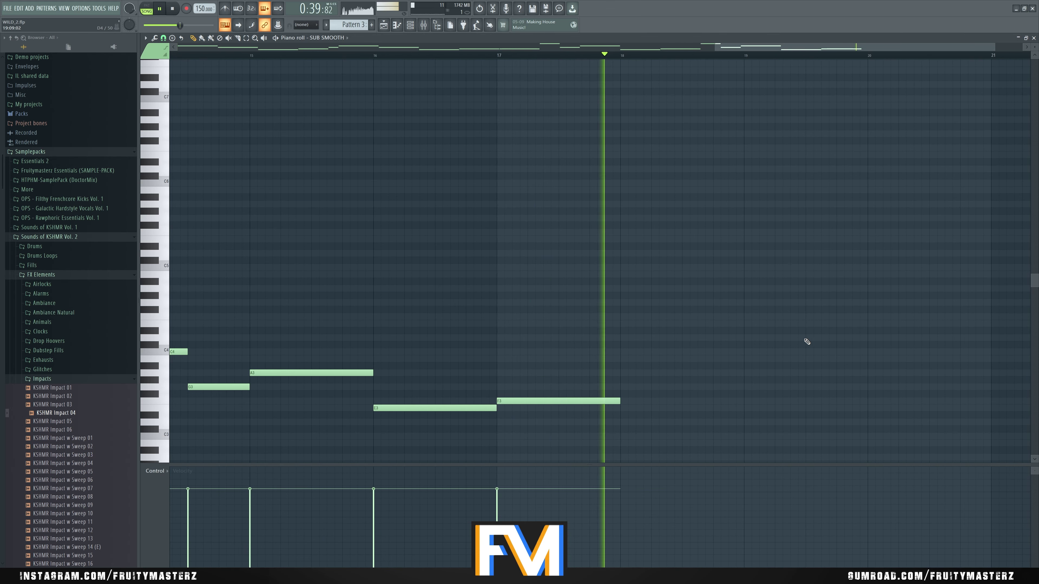
Draw a one-bar G3 in bar 18 and a one-bar E3 in bar 19 of SUB SMOOTH
click(630, 57)
key(space)
scroll(758, 241, down, 4)
scroll(969, 325, up, 3)
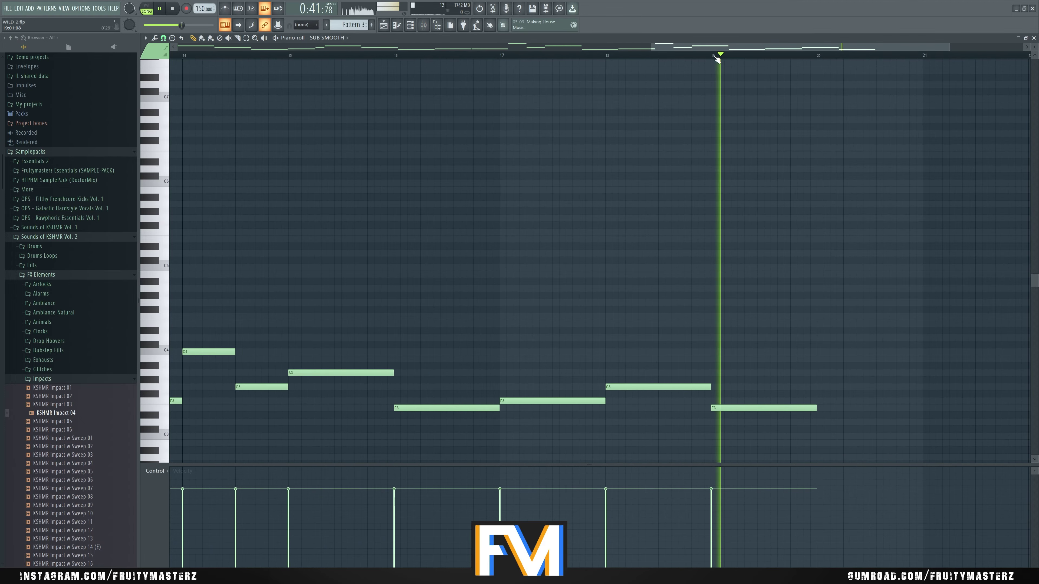
Draw a one-bar A3 in bar 20 of SUB SMOOTH
scroll(953, 304, down, 3)
scroll(770, 354, up, 3)
key(space)
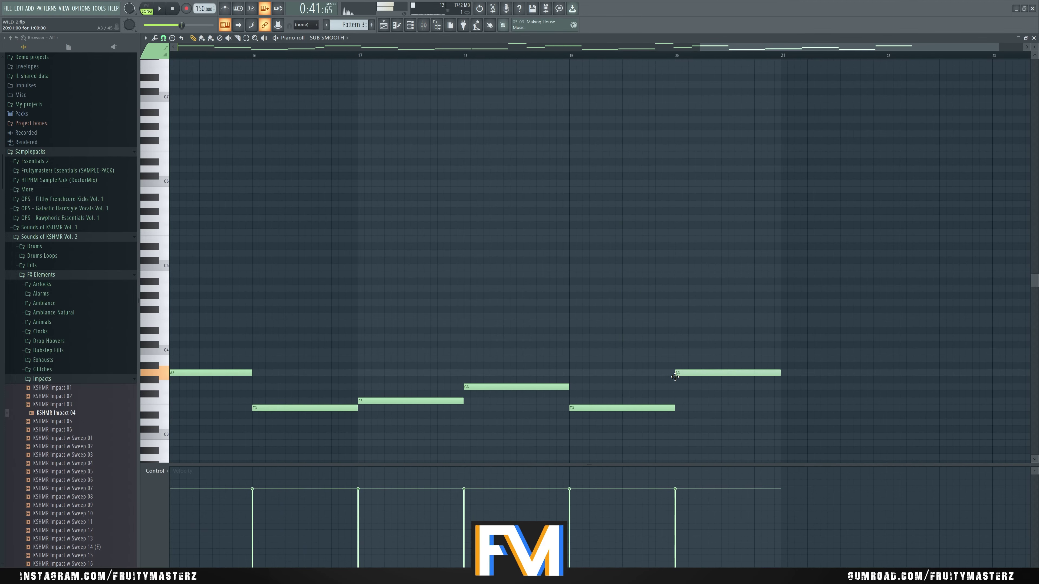
Copy the SUB SMOOTH notes of bars 17 to 20 into bars 21 to 24 and clear the selection
key(space)
scroll(830, 343, down, 3)
scroll(907, 341, up, 2)
drag(907, 328, 574, 453)
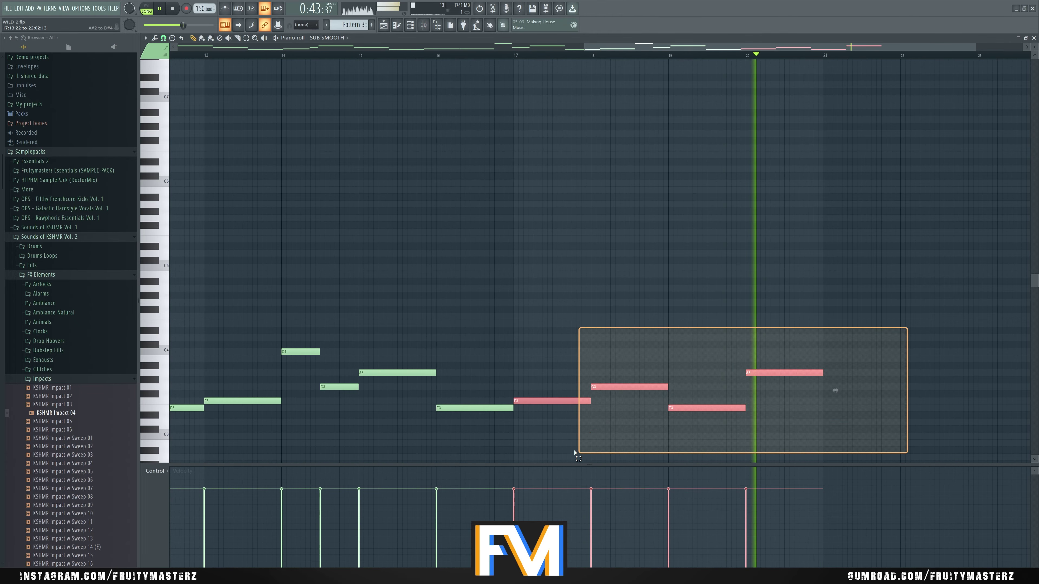
key(ctrl+b)
scroll(631, 305, down, 1)
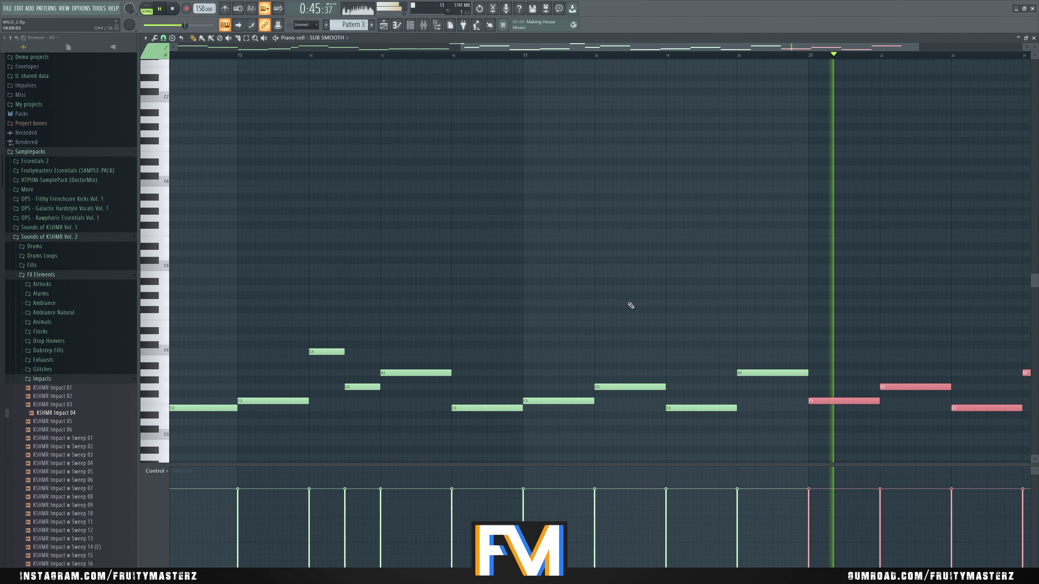
scroll(631, 305, down, 2)
scroll(964, 325, up, 1)
key(ctrl+d)
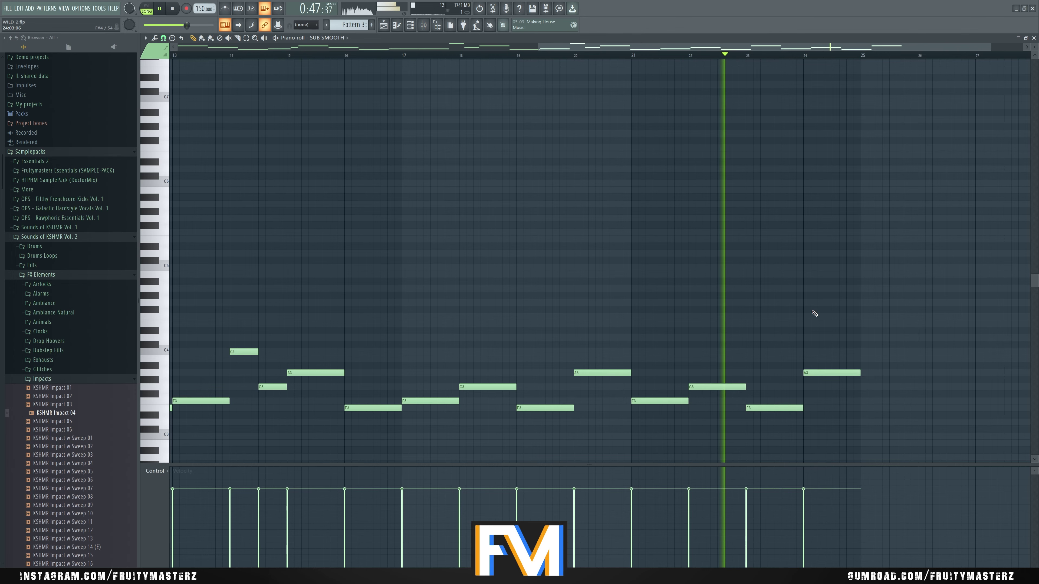
scroll(813, 315, down, 2)
scroll(695, 296, down, 1)
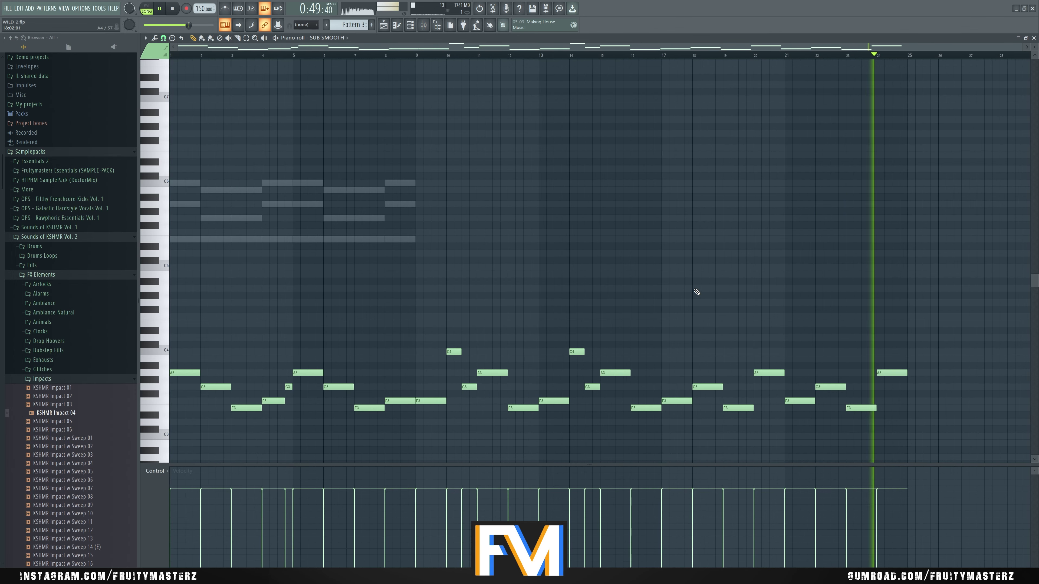
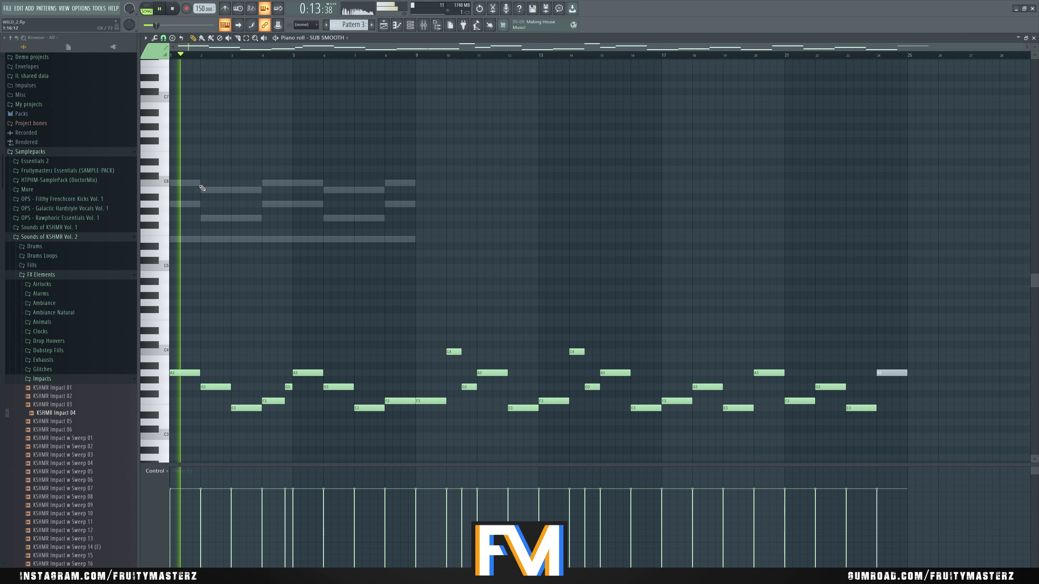
Open the PADS notes, delete the chord voices below the top line, and add a one-bar C6 in bar 9
double_click(192, 204)
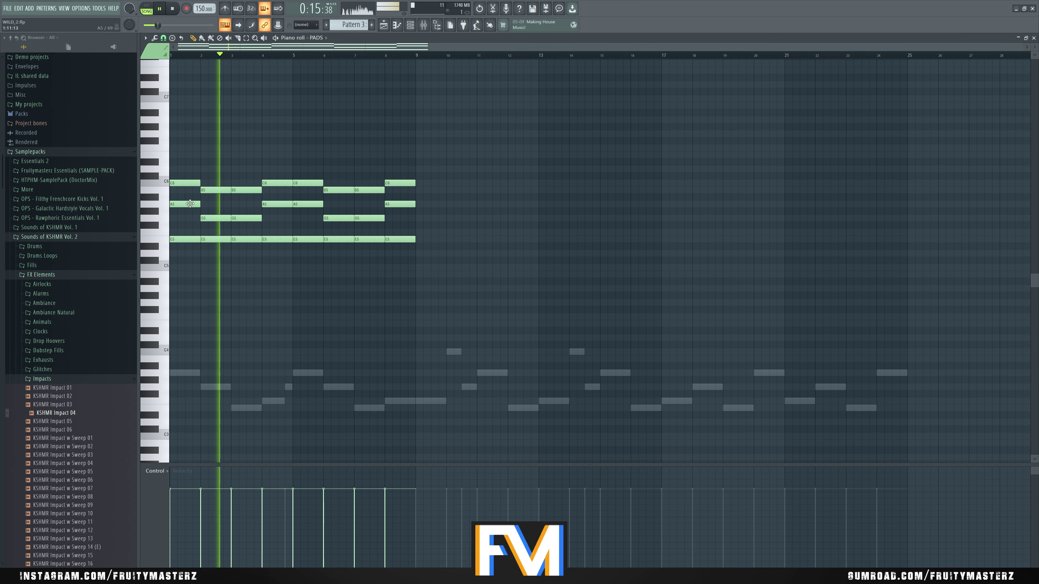
mouse_move(185, 196)
mouse_down()
mouse_move(201, 245)
mouse_move(256, 204)
mouse_move(282, 200)
mouse_move(289, 256)
mouse_move(318, 206)
mouse_move(337, 243)
mouse_move(363, 217)
mouse_move(398, 213)
mouse_up()
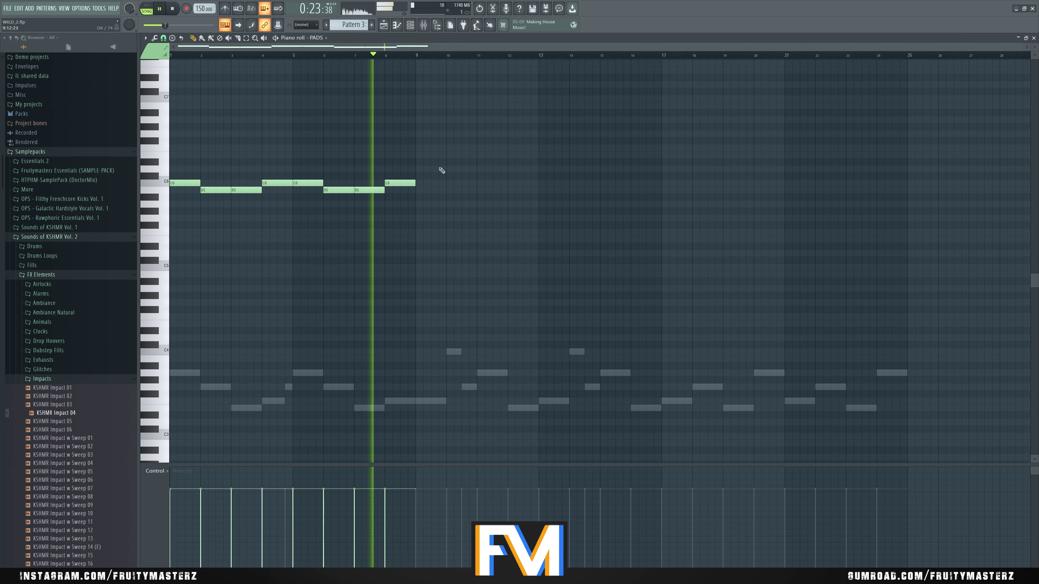
scroll(429, 169, up, 3)
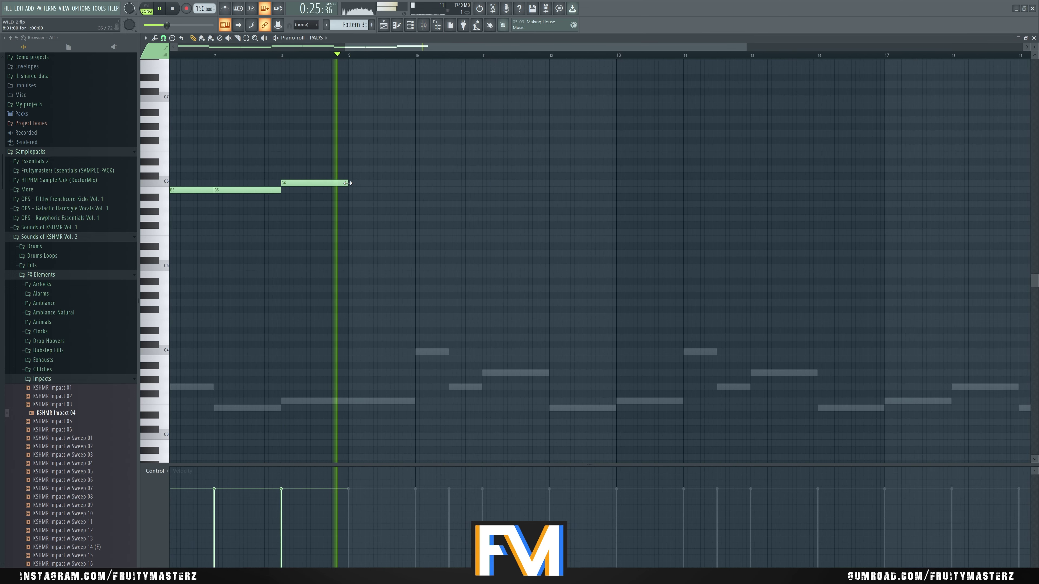
click(349, 182)
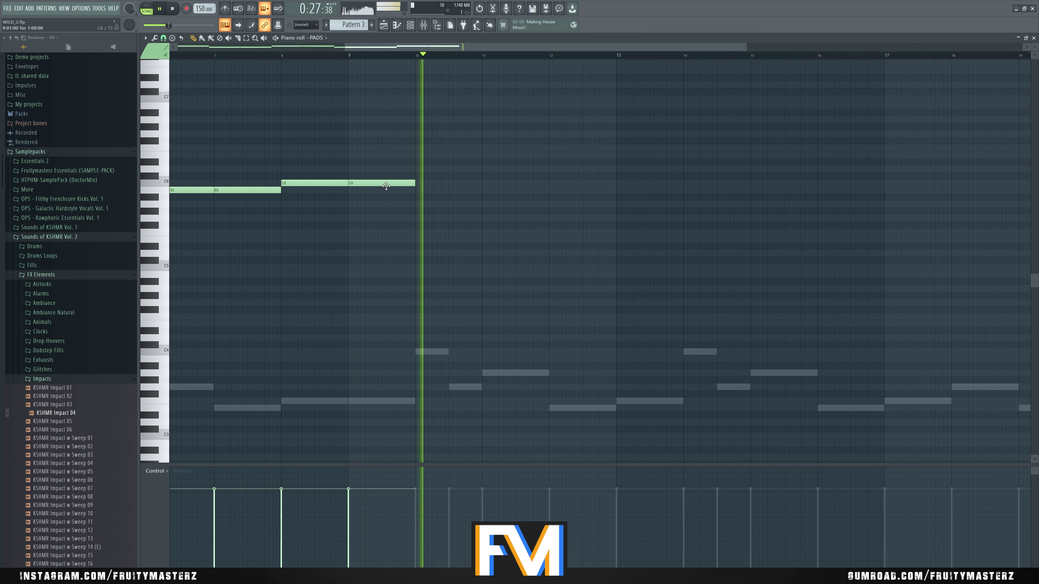
Try a one-bar C6 around bar 12 of PADS against the reference
key(space)
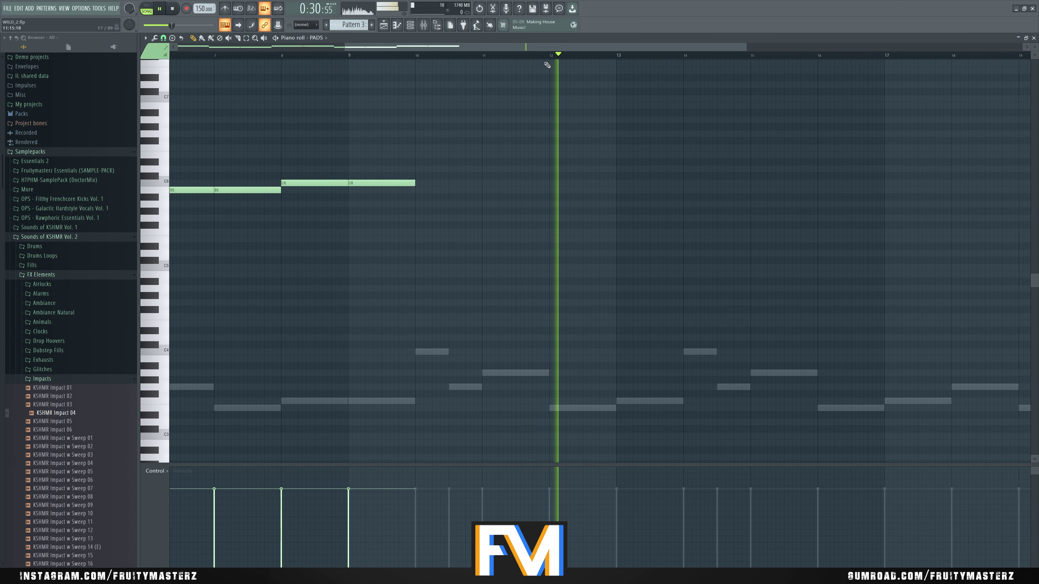
key(space)
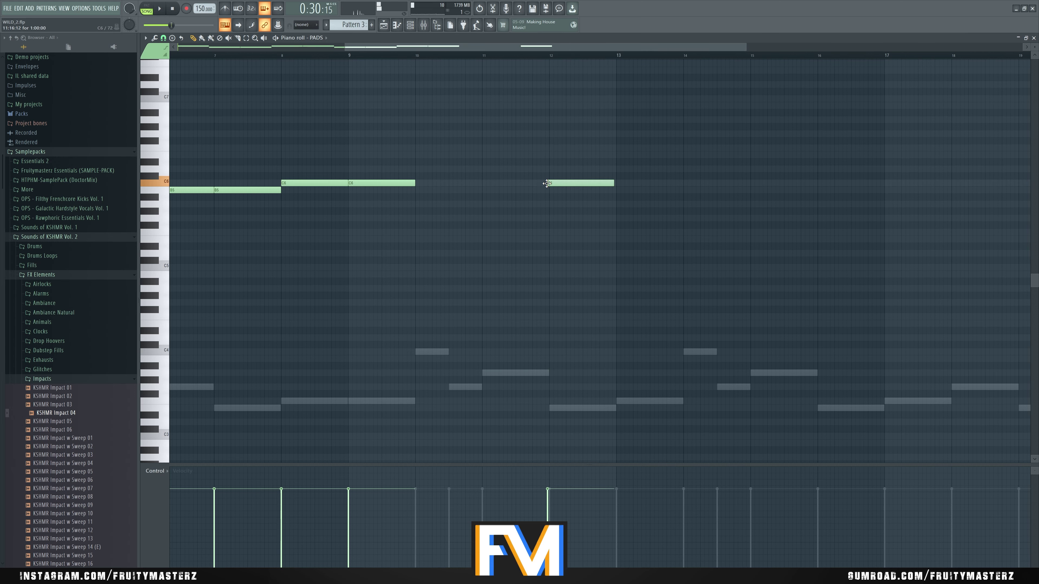
key(space)
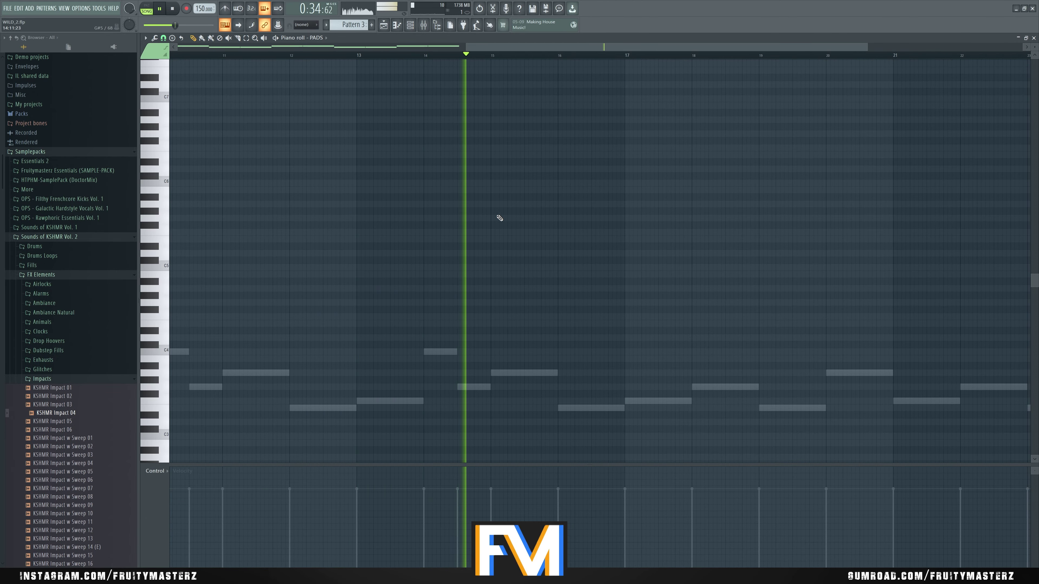
Draw a one-bar C6 in bar 17 and a one-bar D6 in bar 18 of PADS, aligned to the bar lines
scroll(511, 216, down, 3)
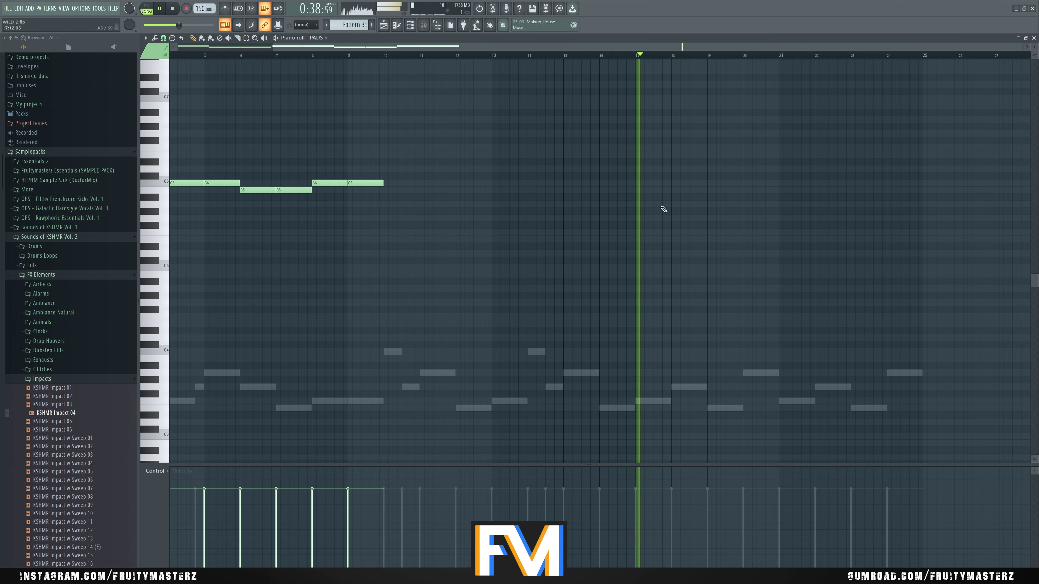
scroll(814, 223, up, 3)
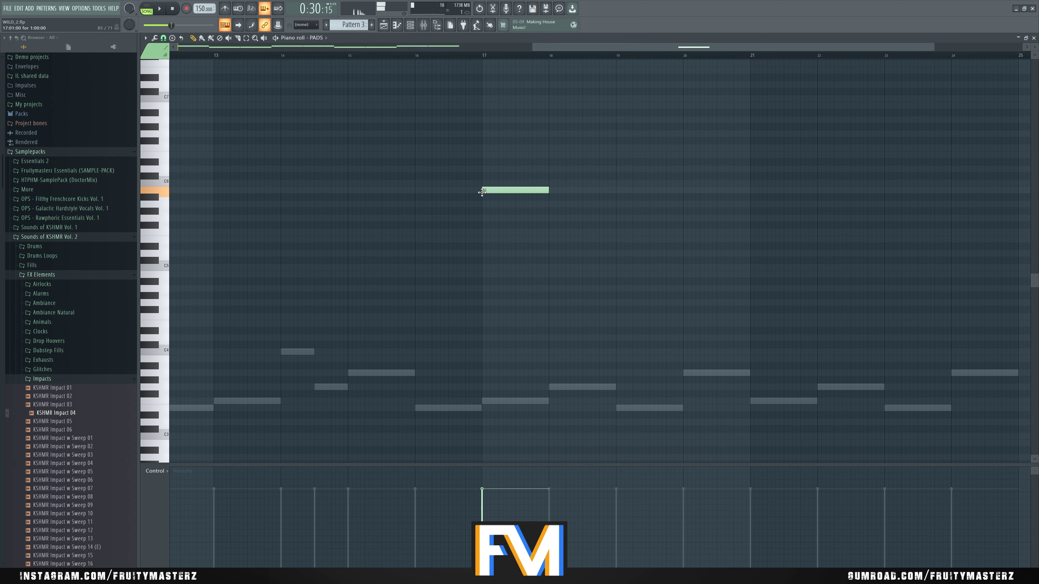
click(487, 58)
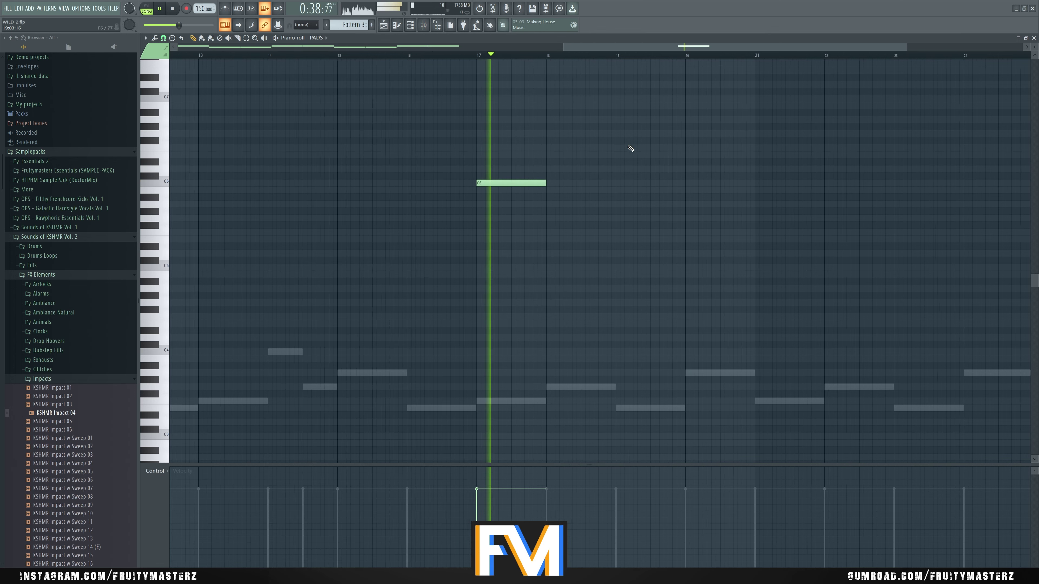
scroll(626, 149, up, 2)
click(512, 57)
key(space)
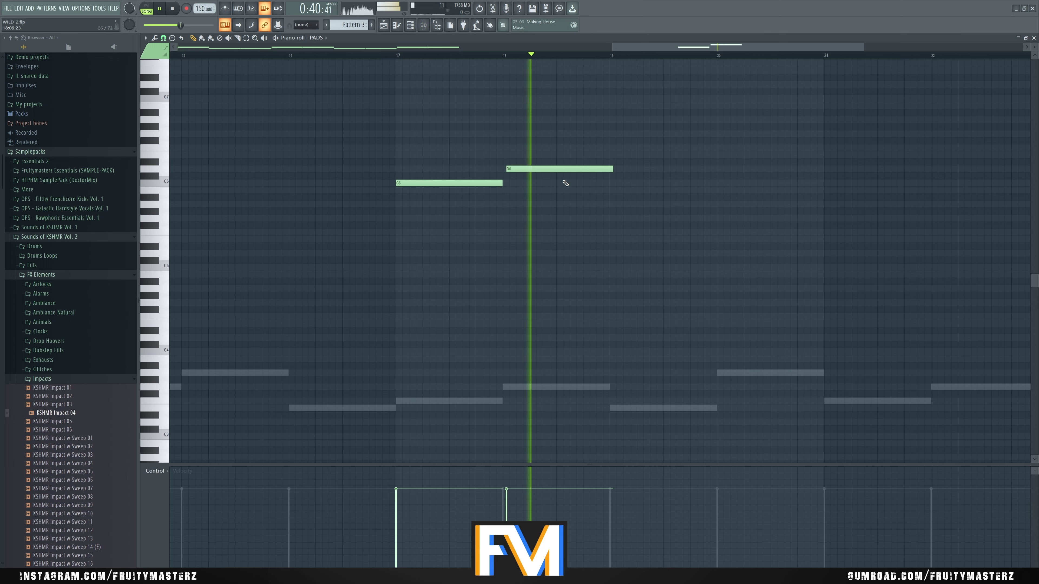
drag(553, 169, 548, 169)
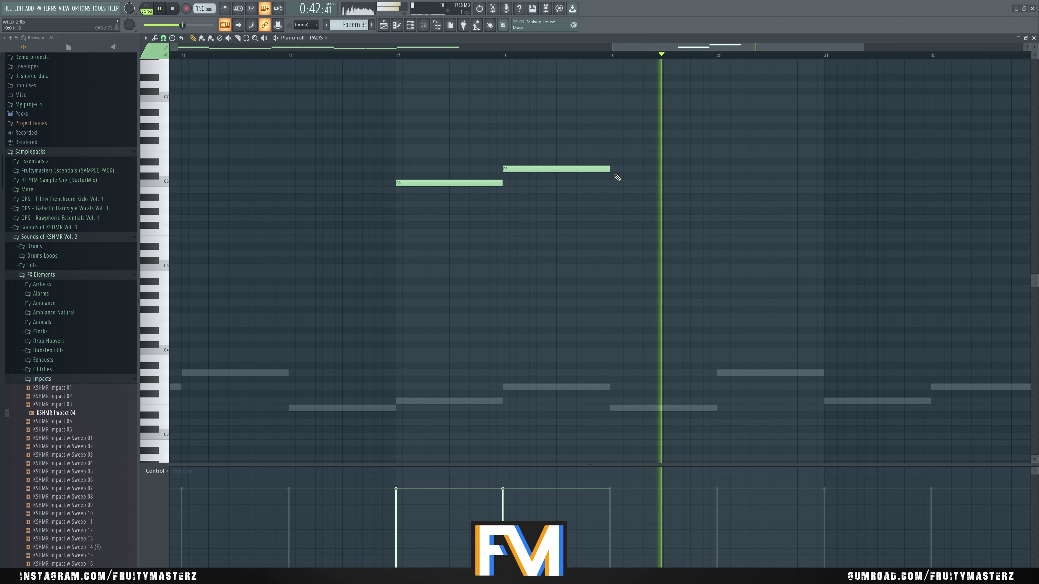
Draw a one-bar D6 in bar 19 and a one-bar E6 in bar 20 of PADS
key(space)
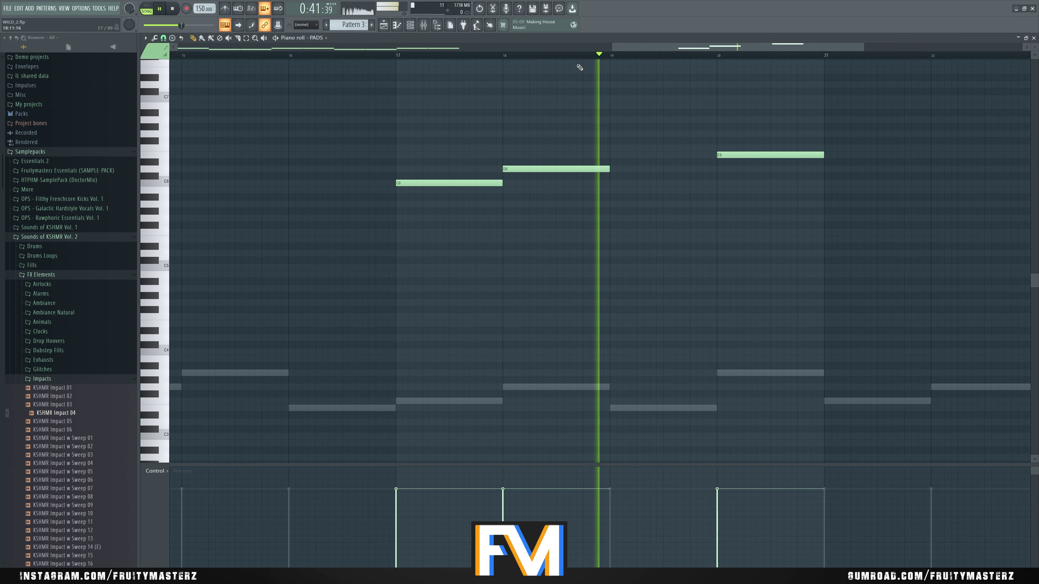
click(615, 169)
scroll(587, 157, down, 1)
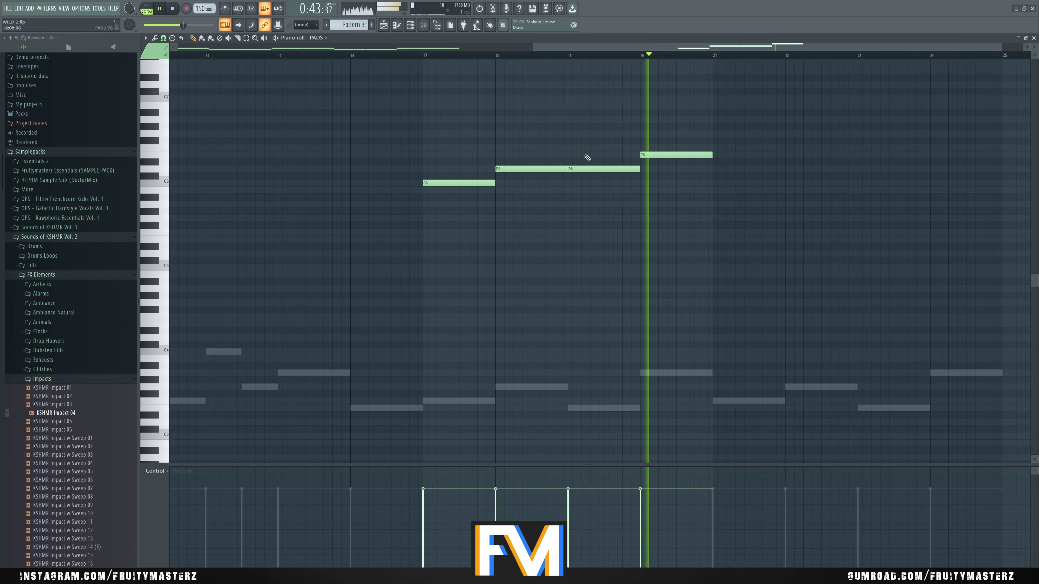
Copy the PADS melody of bars 17 to 20 into bars 21 to 24 and clear the selection
scroll(587, 157, down, 1)
key(ctrl+a)
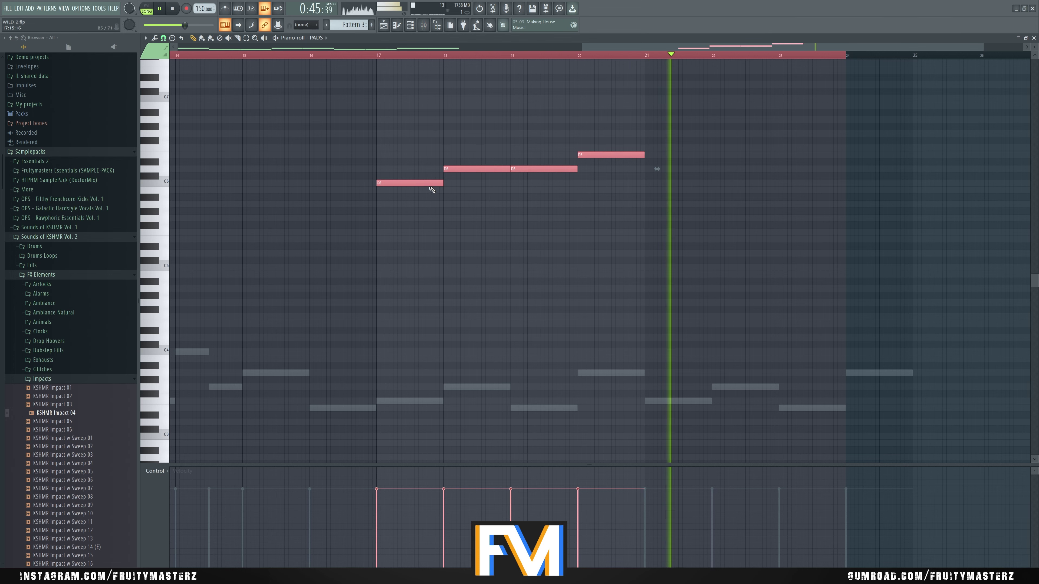
key(ctrl+b)
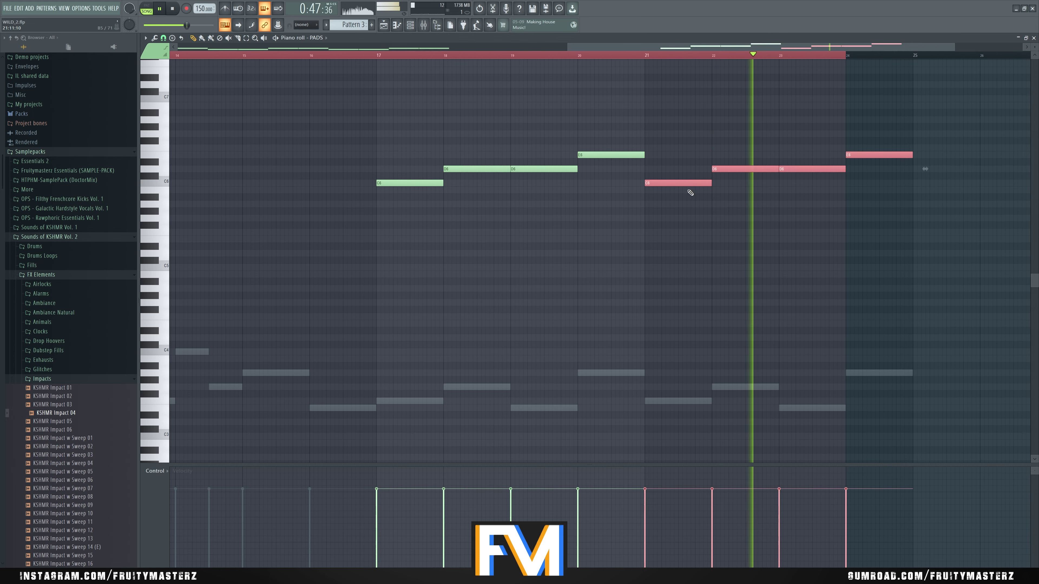
scroll(780, 212, down, 2)
scroll(869, 232, up, 2)
key(ctrl+d)
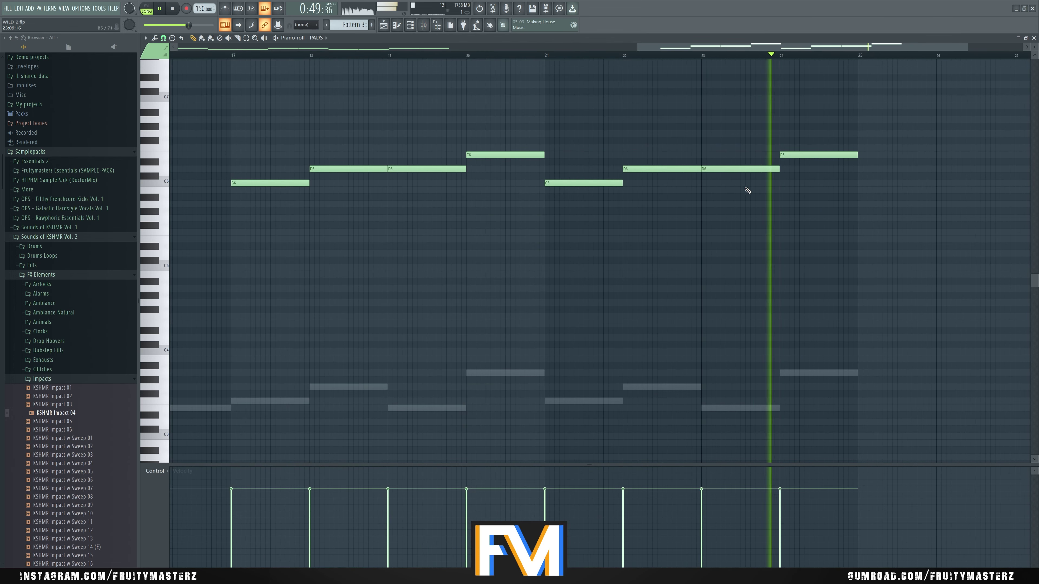
Check the end of the PADS melody against the reference, delete its bar 24 notes, and close the piano roll
key(space)
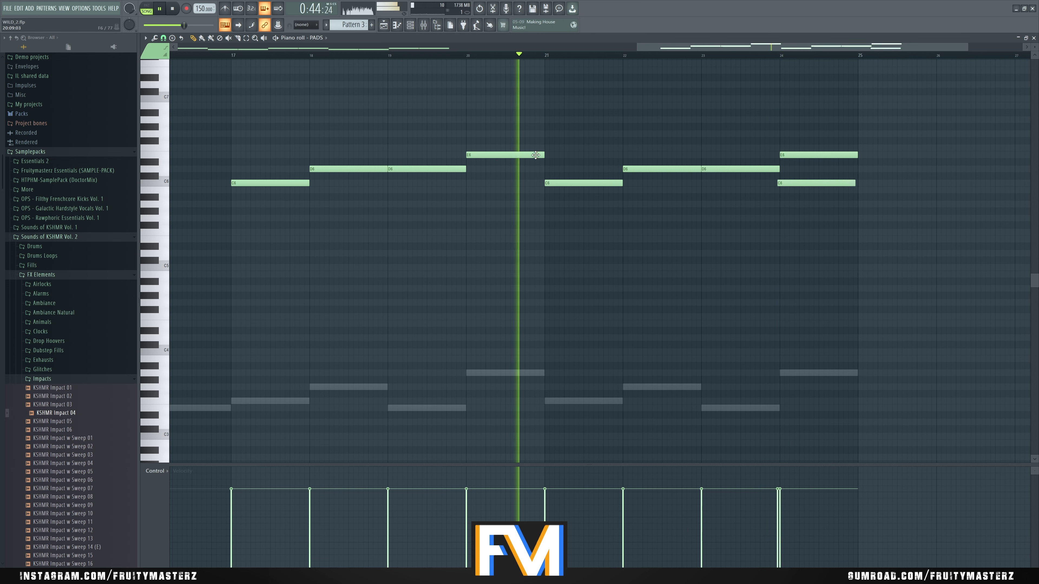
right_click(823, 184)
click(749, 56)
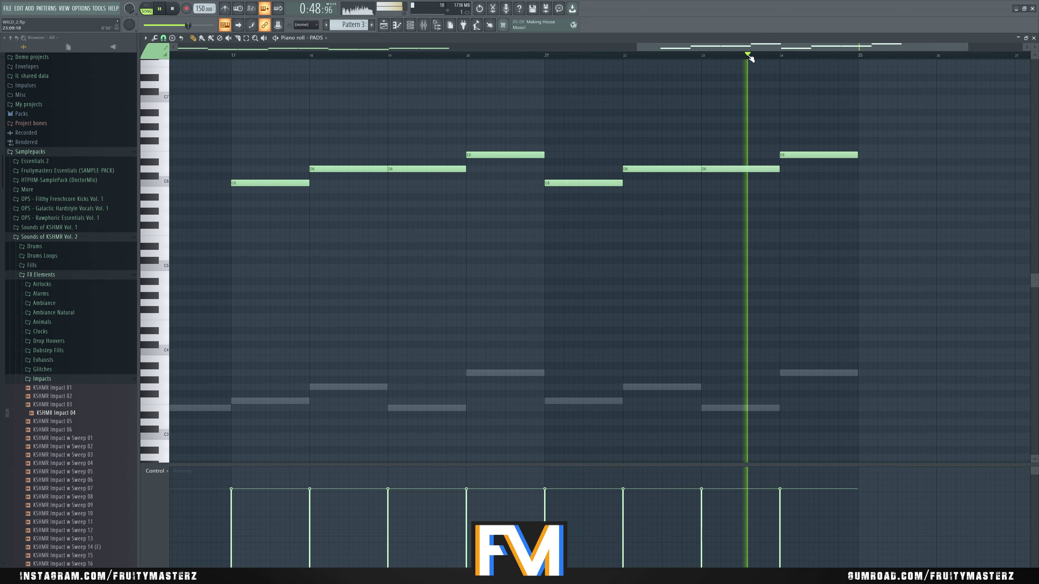
scroll(855, 233, down, 3)
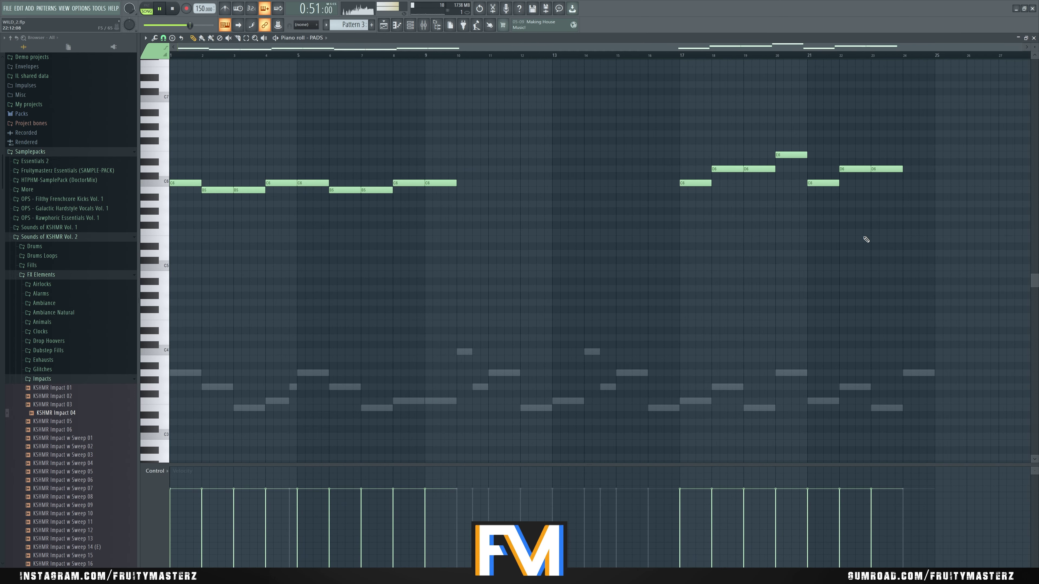
click(1033, 38)
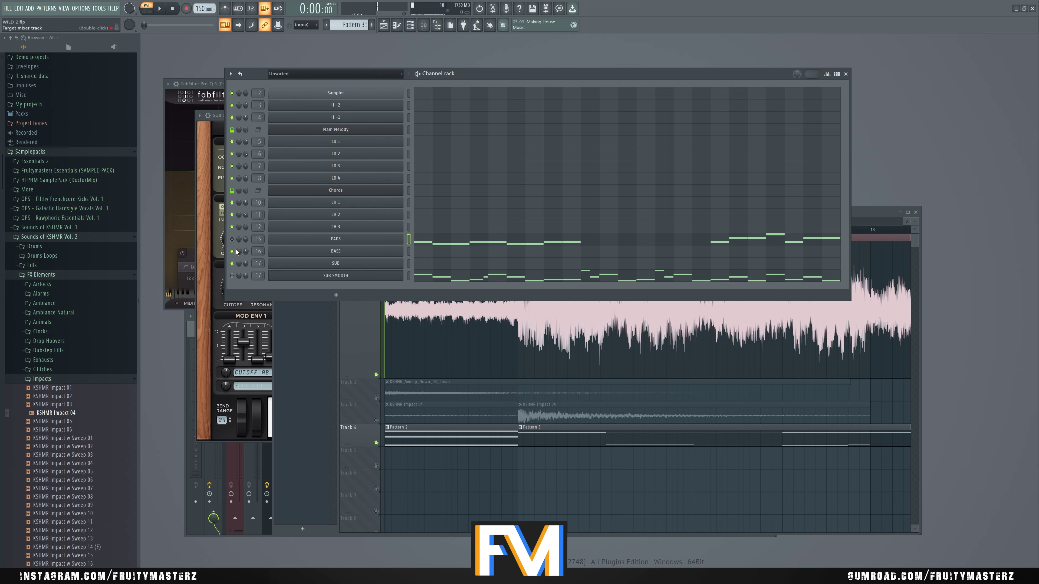
Reopen the PADS notes and copy the bars 1 to 9 melody down as two lower voices starting on A5 and E5
click(474, 241)
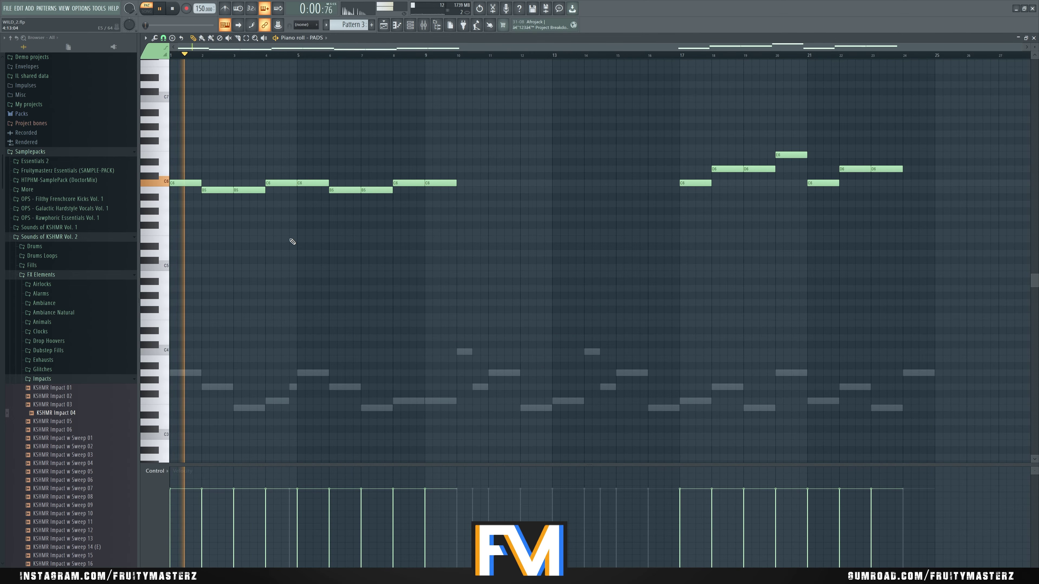
key(space)
key(space)
drag(188, 180, 183, 238)
key(space)
key(space)
key(space)
ctrl+scroll(262, 227, up, 2)
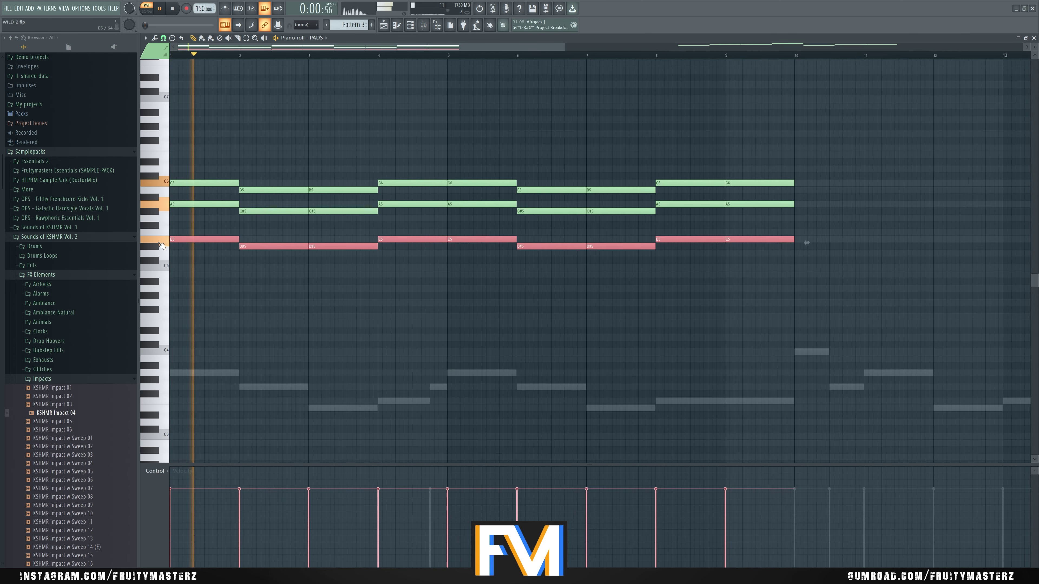
Lower the middle and bottom PADS notes of bars 2 and 3 to G5 and D5, and raise bar 4's bottom note to F5
ctrl+click(262, 227)
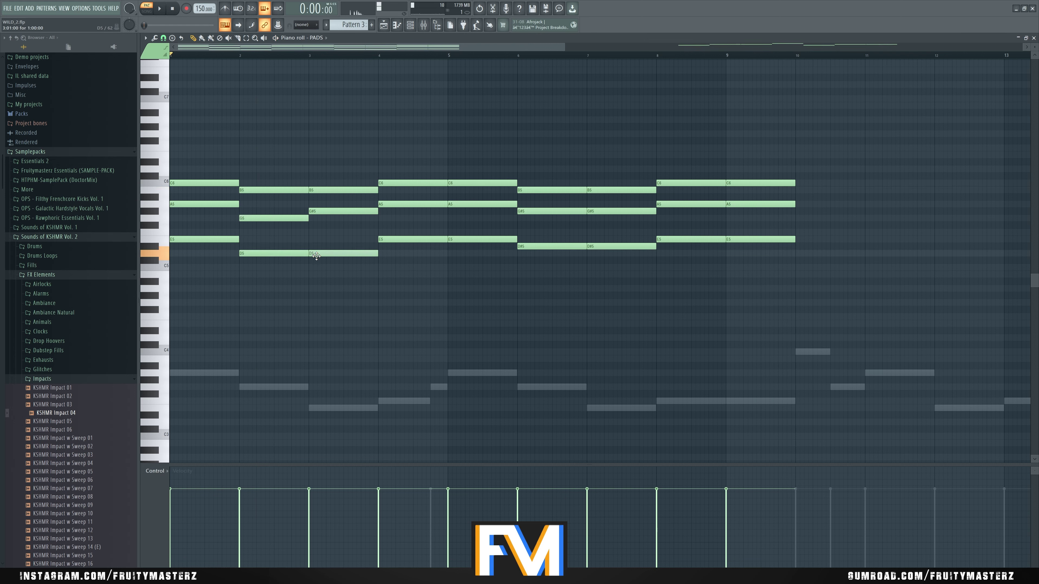
key(space)
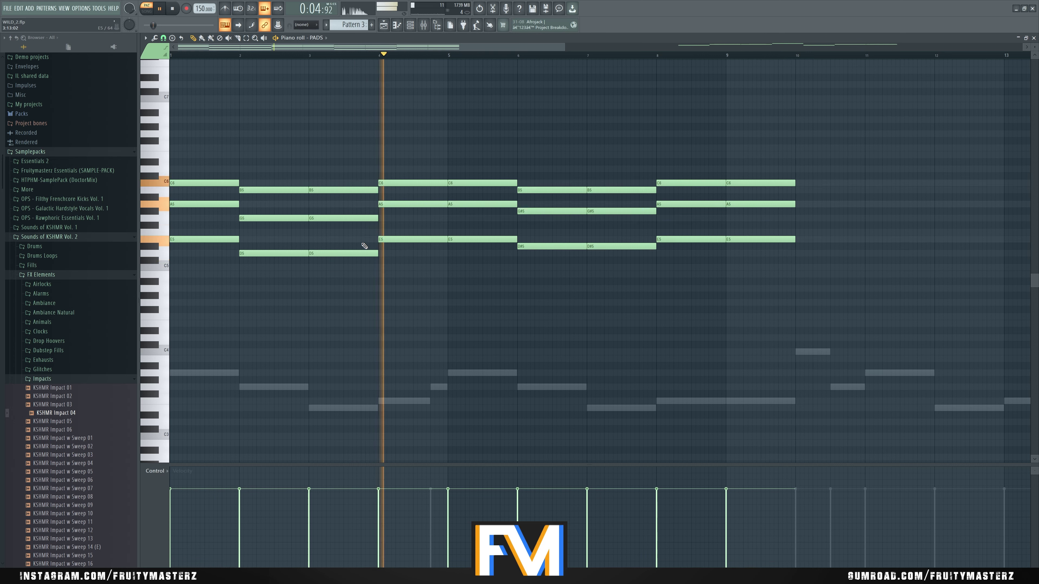
key(space)
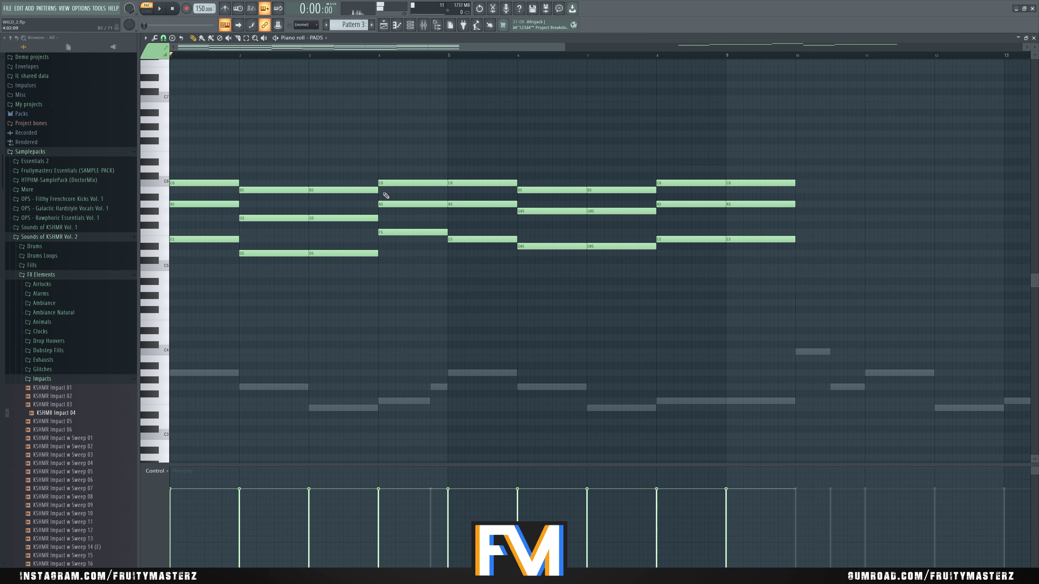
Delete the PADS chords in bars 5 to 8 and replace them with a copy of the bars 1 to 4 chords
drag(477, 144, 763, 276)
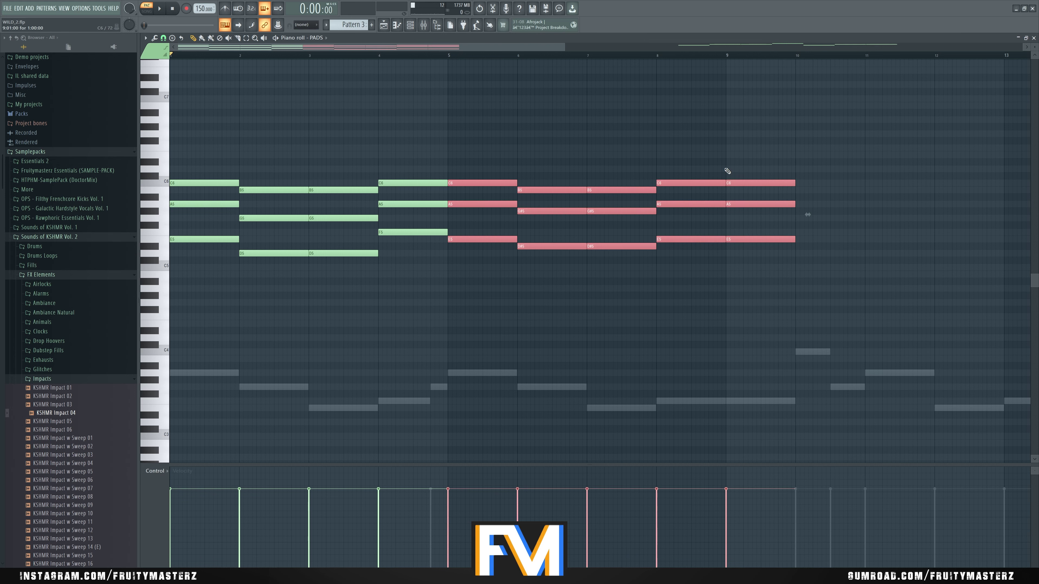
drag(707, 144, 454, 283)
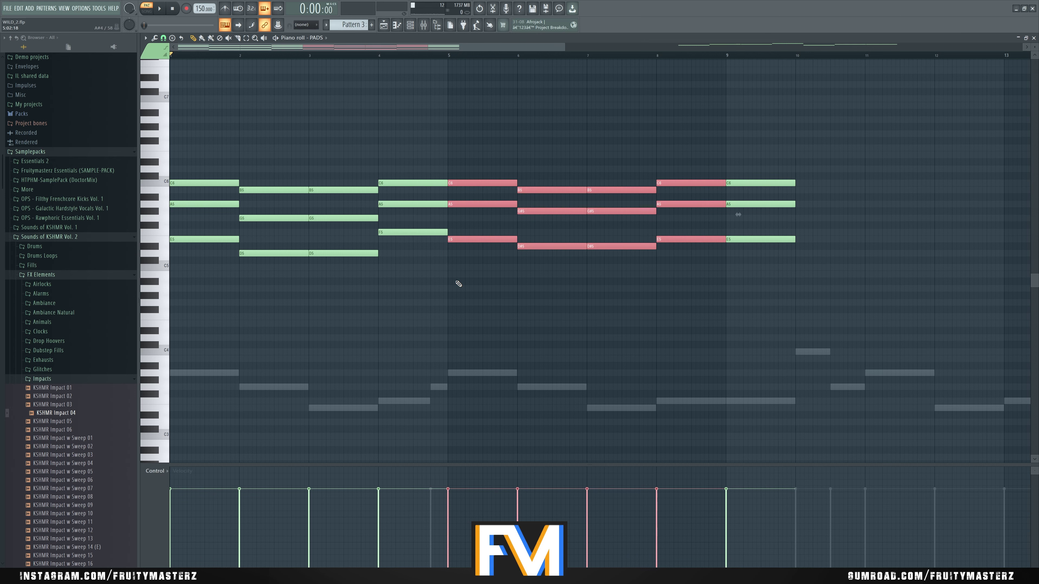
key(Delete)
drag(458, 160, 174, 294)
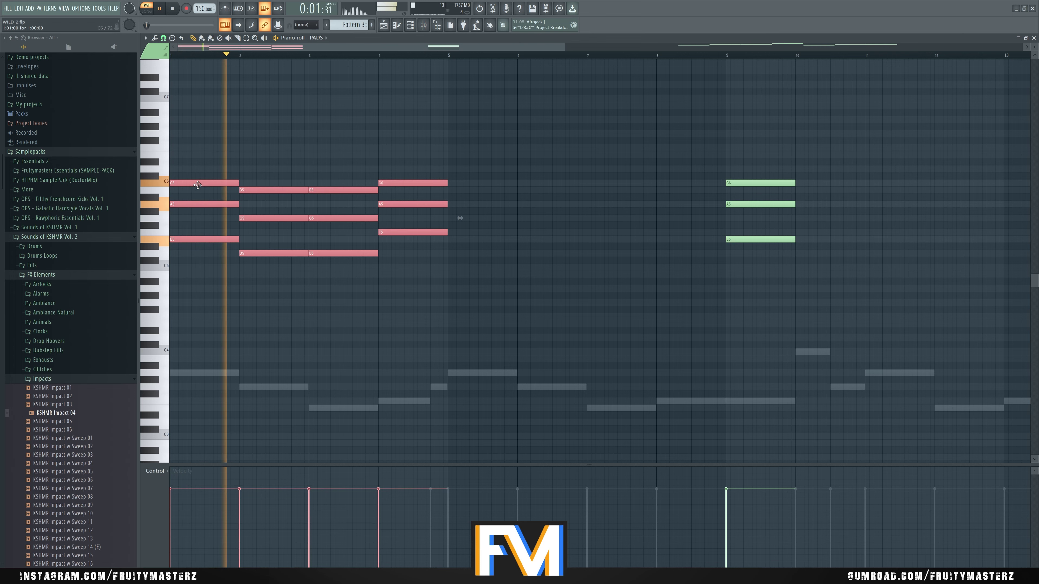
drag(196, 184, 476, 183)
scroll(438, 273, down, 2)
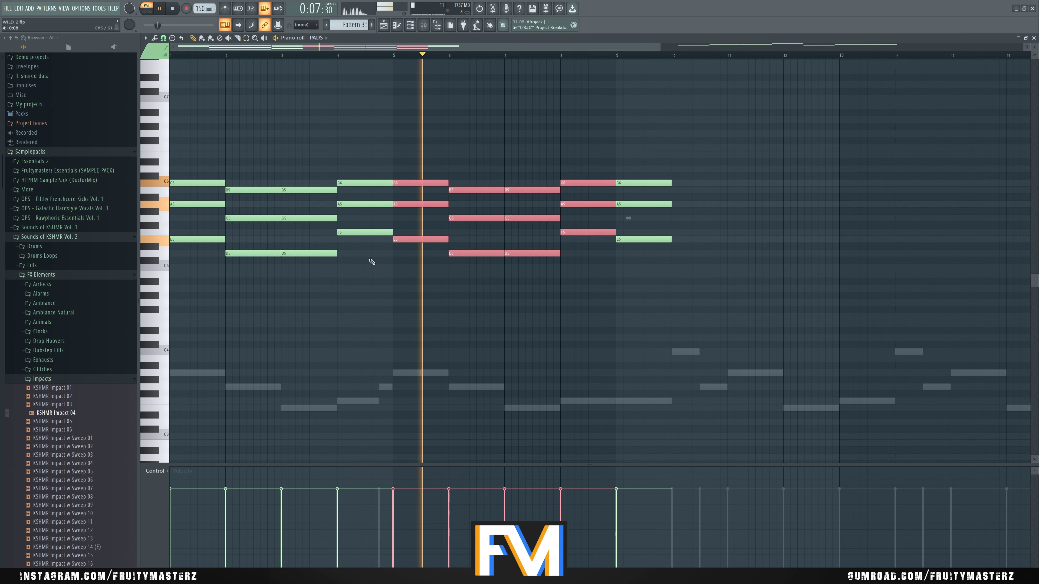
Lower the top note of the bar 8 PADS chord by one octave to C5
key(ctrl+d)
scroll(359, 267, down, 2)
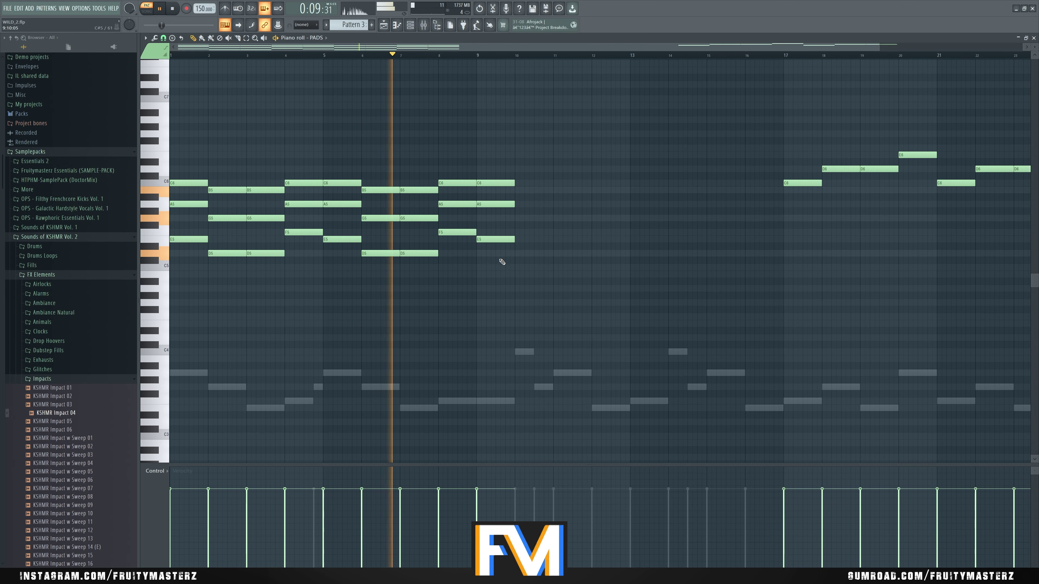
ctrl+click(454, 183)
key(ctrl+Down)
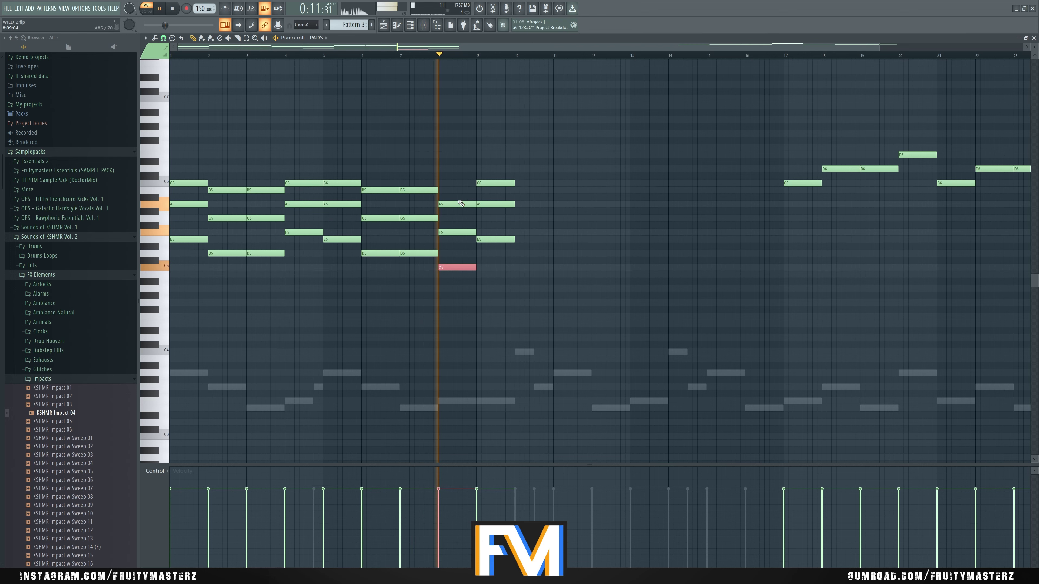
click(633, 267)
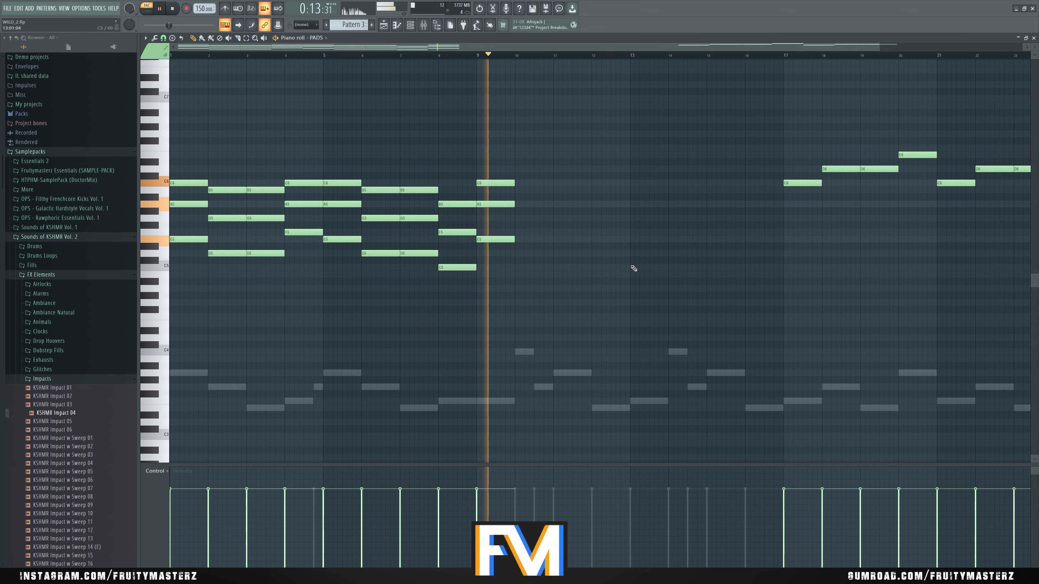
Replace the bar 9 PADS chord with a copy of the ghosted lower line from bars 9 to 16, raised two octaves to start on F5
scroll(577, 255, up, 2)
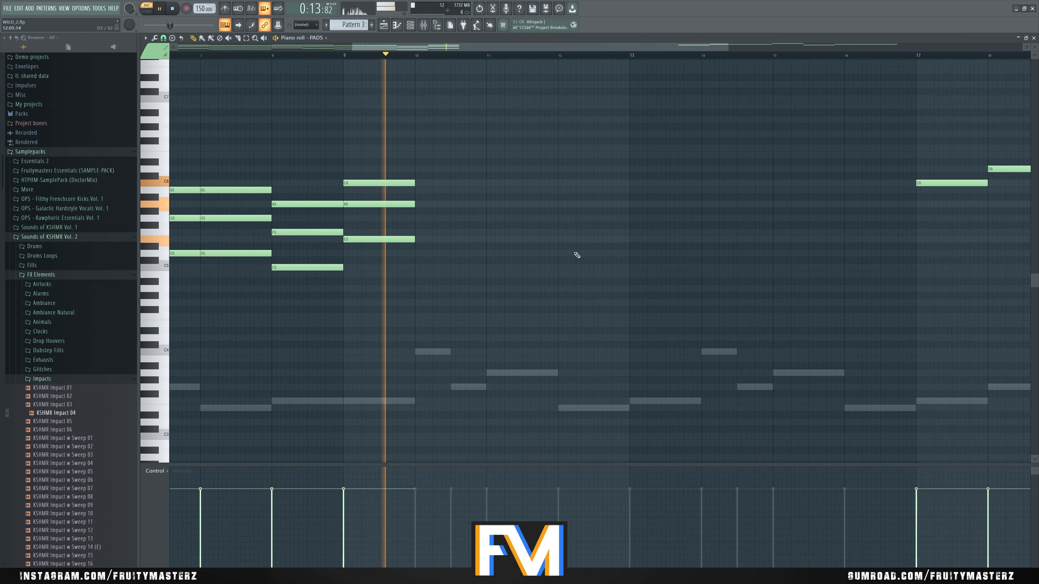
double_click(364, 404)
scroll(364, 352, down, 3)
drag(371, 307, 648, 445)
double_click(349, 205)
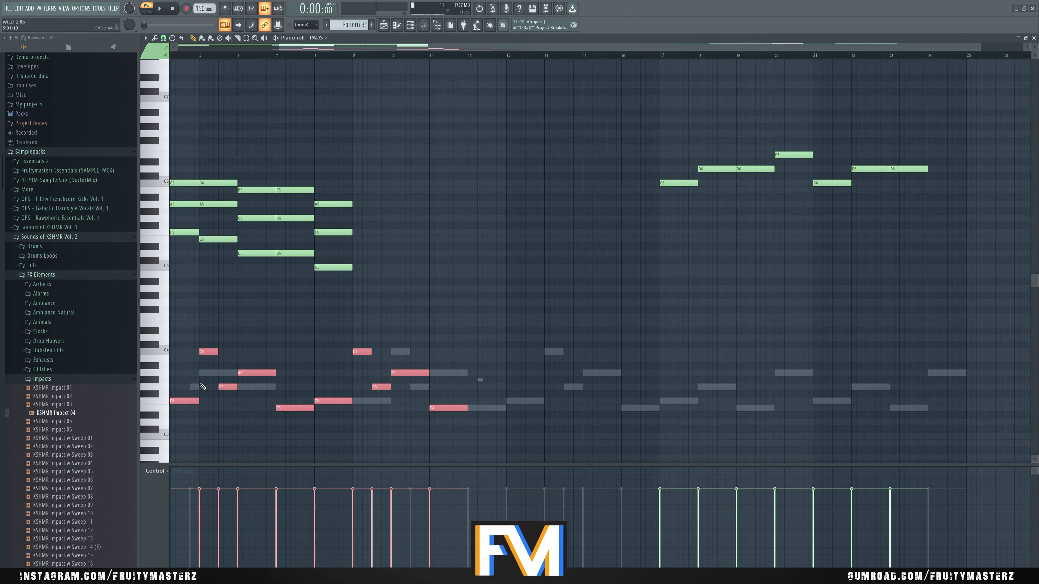
drag(185, 405, 376, 405)
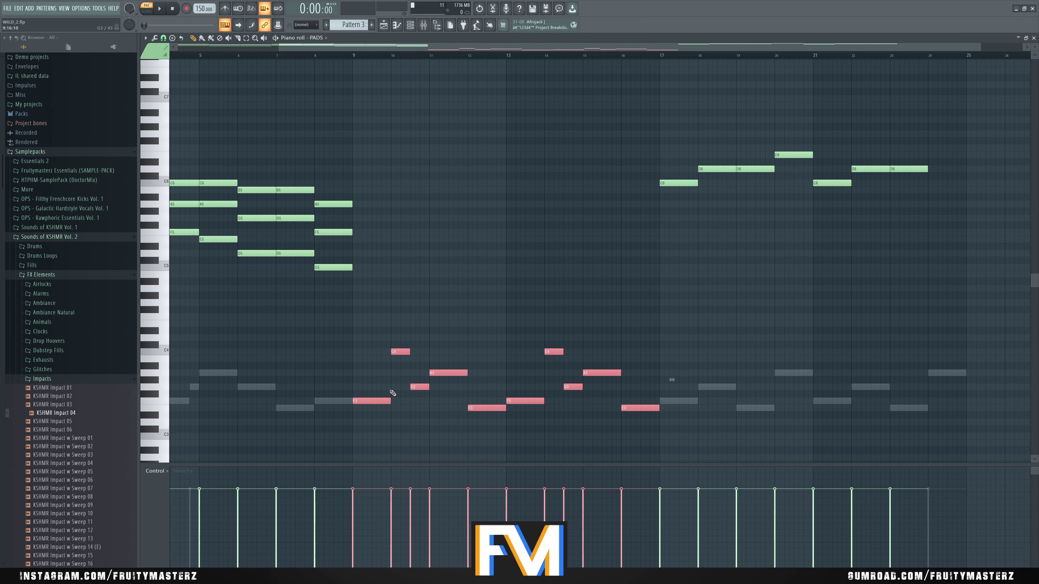
key(ctrl+Up)
key(ctrl+Up)
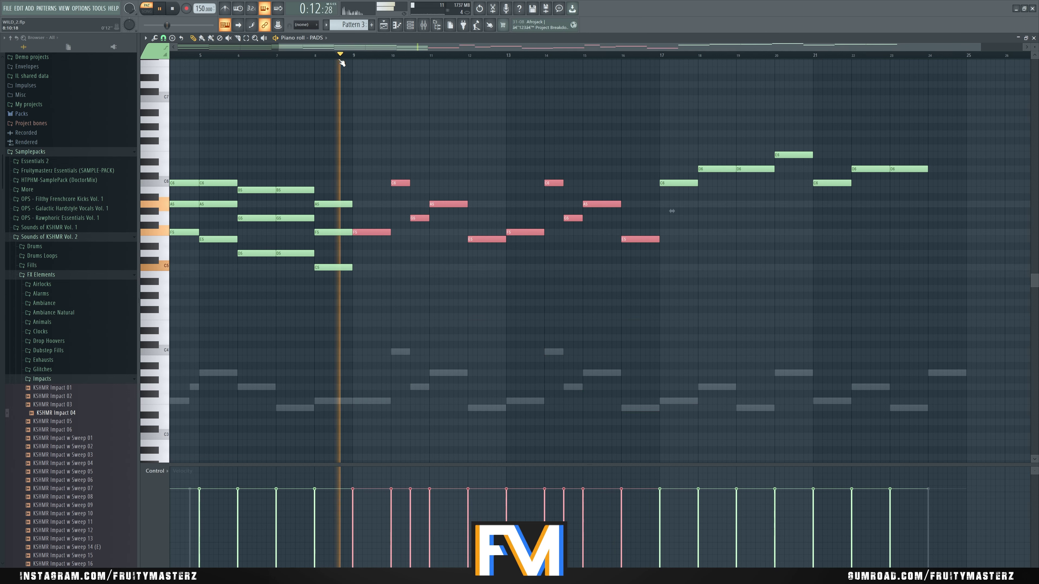
Copy the selected notes in bars 9–16 into an upper layer starting on A5 and a lower layer starting on C5, forming three-note chords
scroll(380, 162, up, 3)
scroll(357, 199, down, 2)
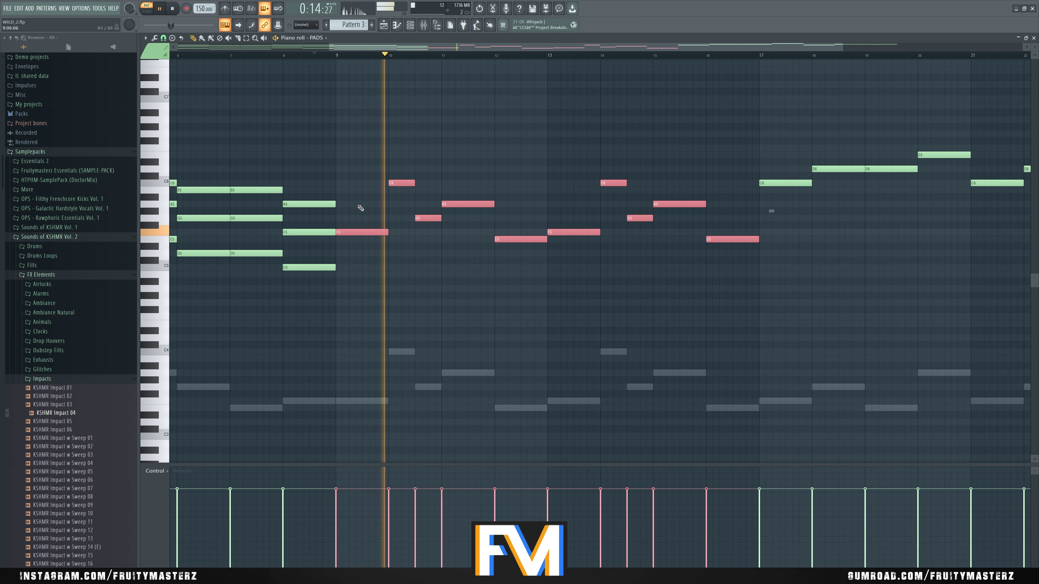
shift+drag(362, 231, 365, 271)
key(space)
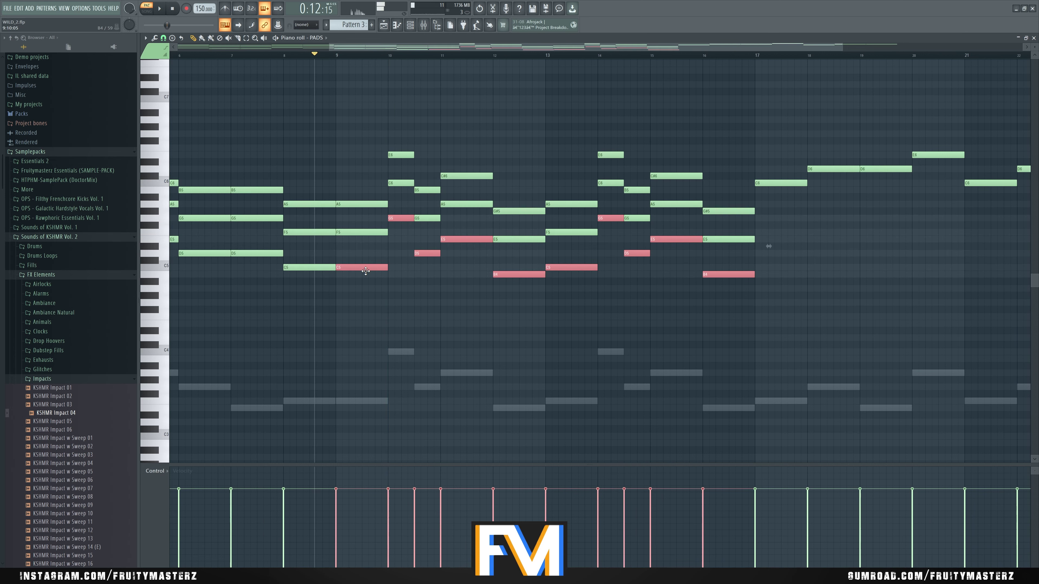
key(space)
key(ctrl+d)
Lower the C#6 in bar 11 to C6 and the G#5 in bar 12 to G5, checking by playback
scroll(390, 224, up, 3)
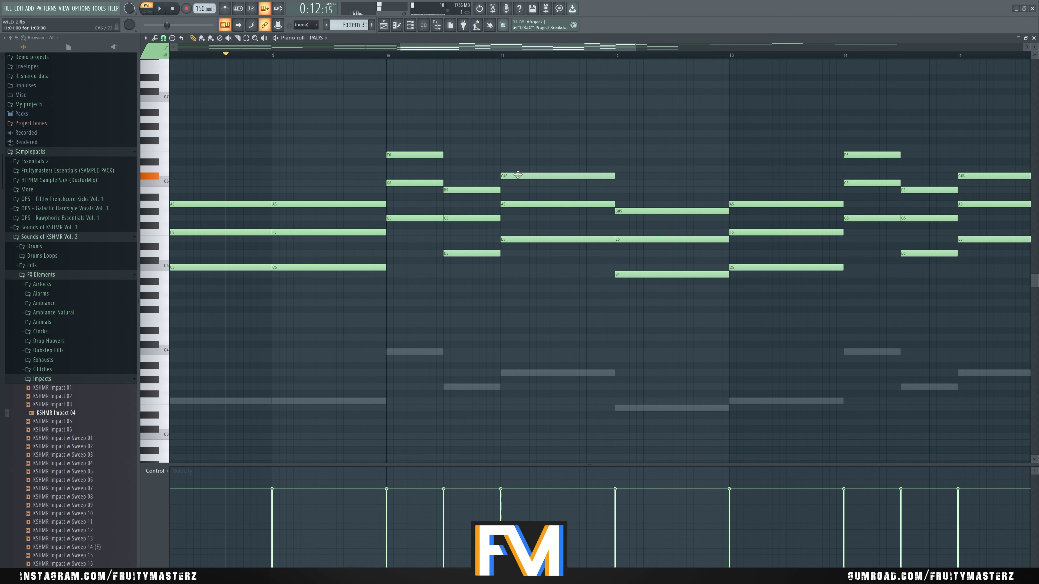
key(space)
scroll(579, 324, down, 2)
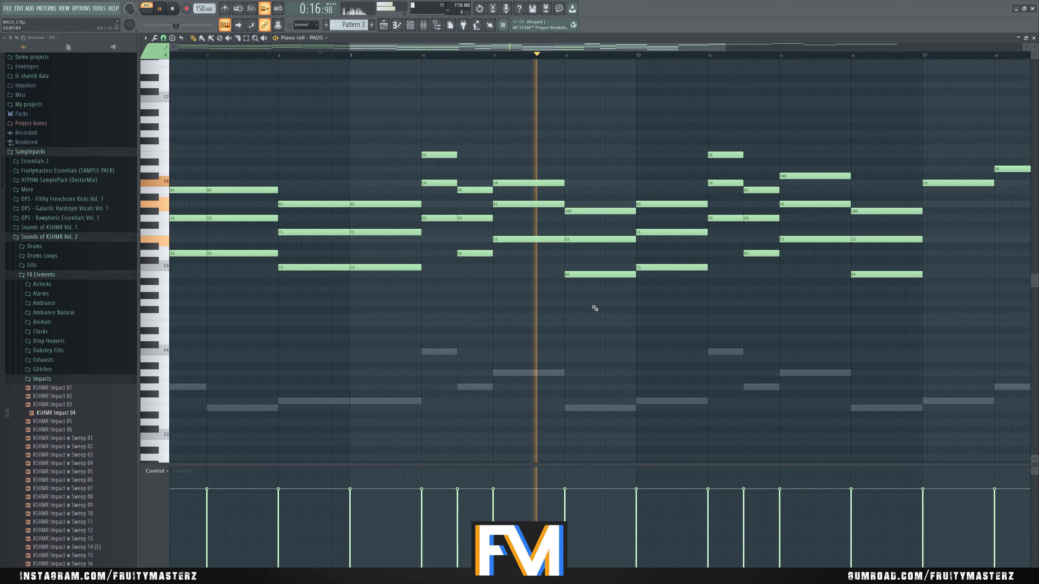
key(space)
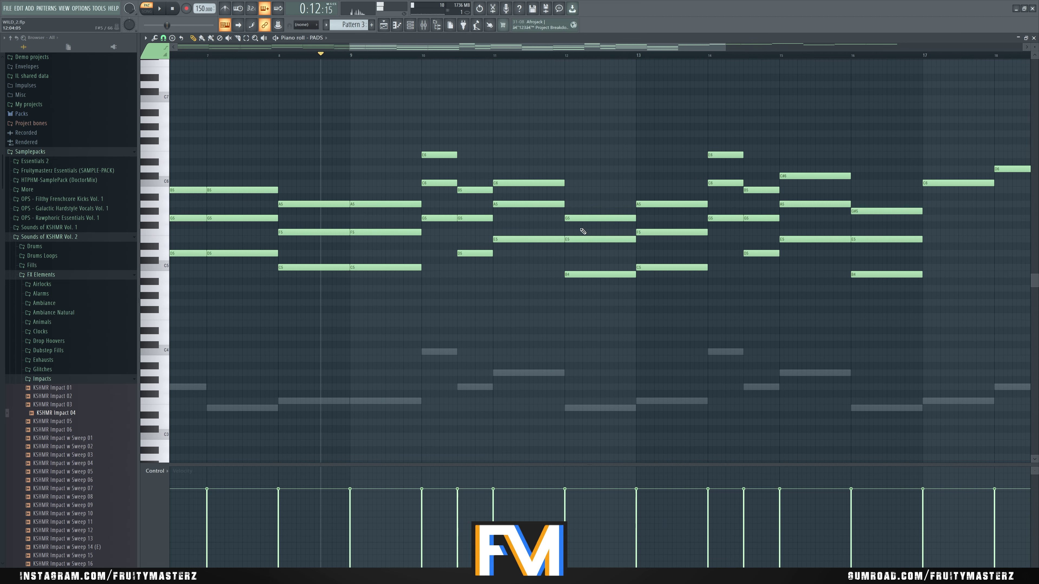
Try the B4 note in bar 12 one octave higher and listen to the chords
key(space)
key(ctrl+Up)
key(ctrl+d)
scroll(587, 309, down, 3)
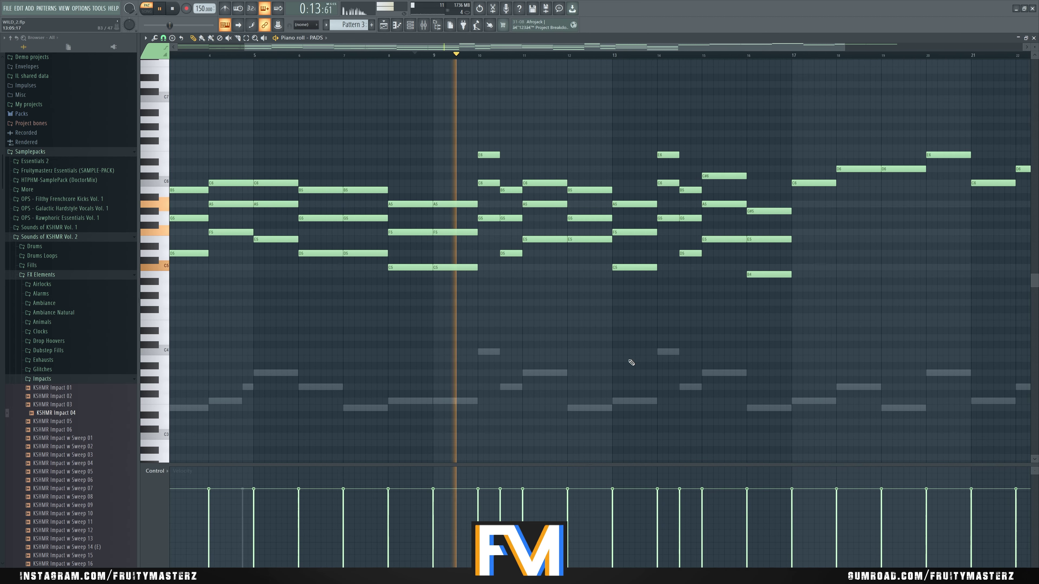
Lower the E6 note in bar 10 by one octave to E5 and play the chords
scroll(631, 362, up, 2)
key(space)
key(space)
key(ctrl+Down)
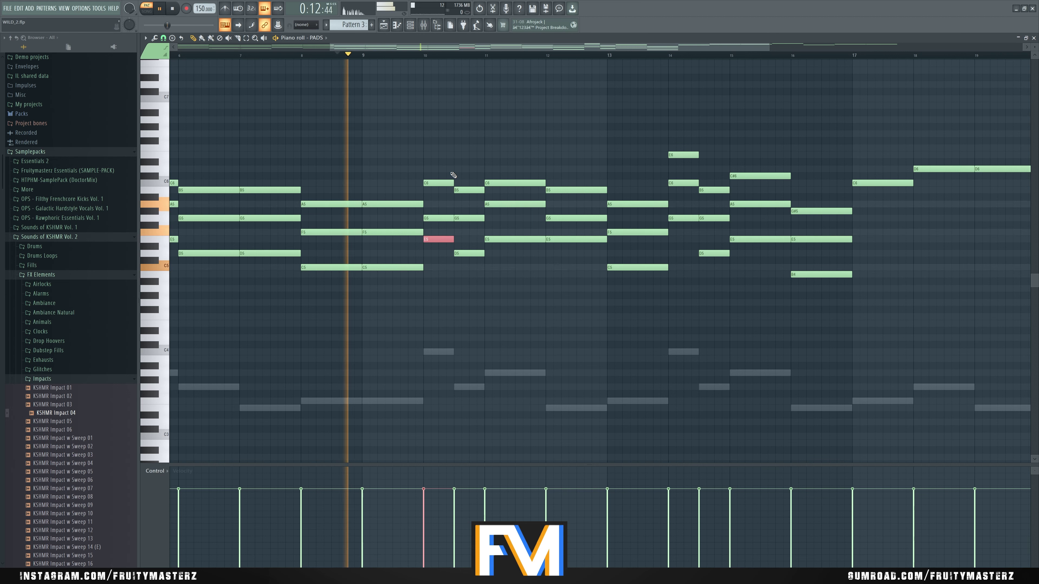
scroll(591, 355, down, 3)
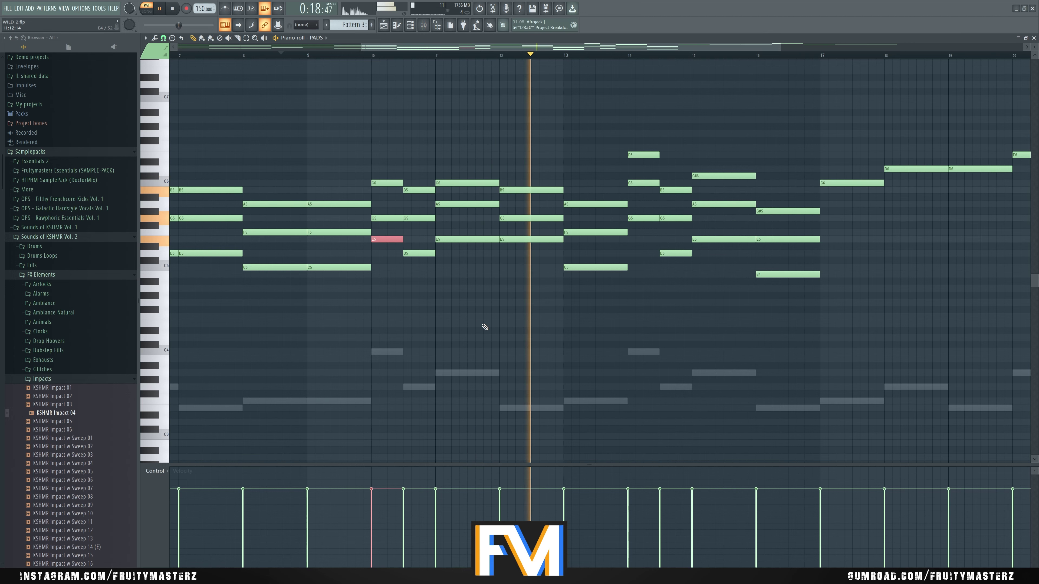
ctrl+scroll(538, 320, up, 2)
key(space)
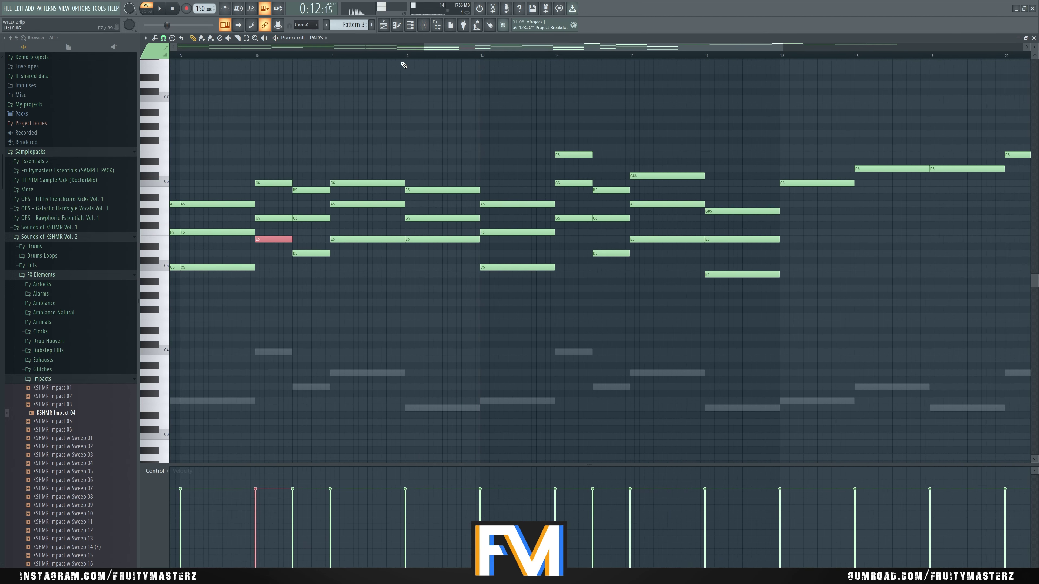
Move the B5 note in bar 12 down one octave to B4 and play from late in bar 11
drag(408, 55, 375, 56)
ctrl+drag(441, 166, 443, 201)
key(ctrl+Down)
key(space)
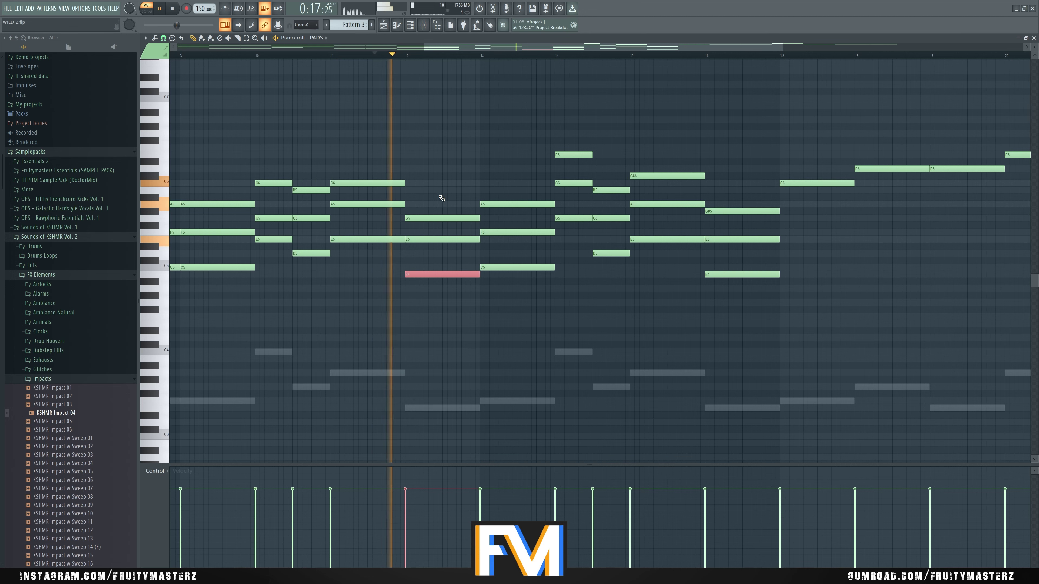
Replace the chords in bars 13–16 with a duplicate of the chords in bars 9–12
ctrl+scroll(707, 360, down, 1)
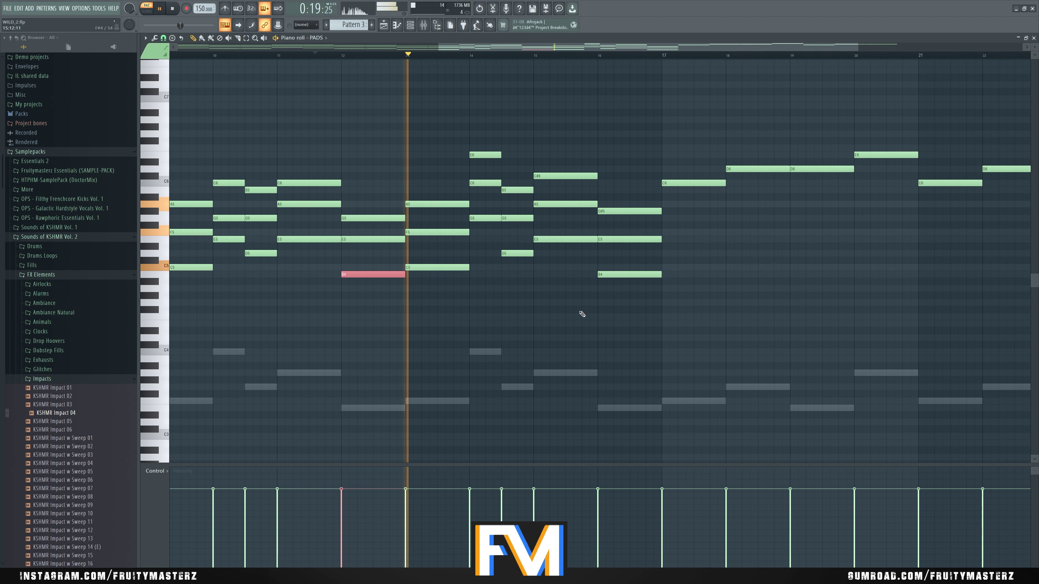
ctrl+scroll(551, 297, down, 1)
ctrl+drag(449, 124, 598, 301)
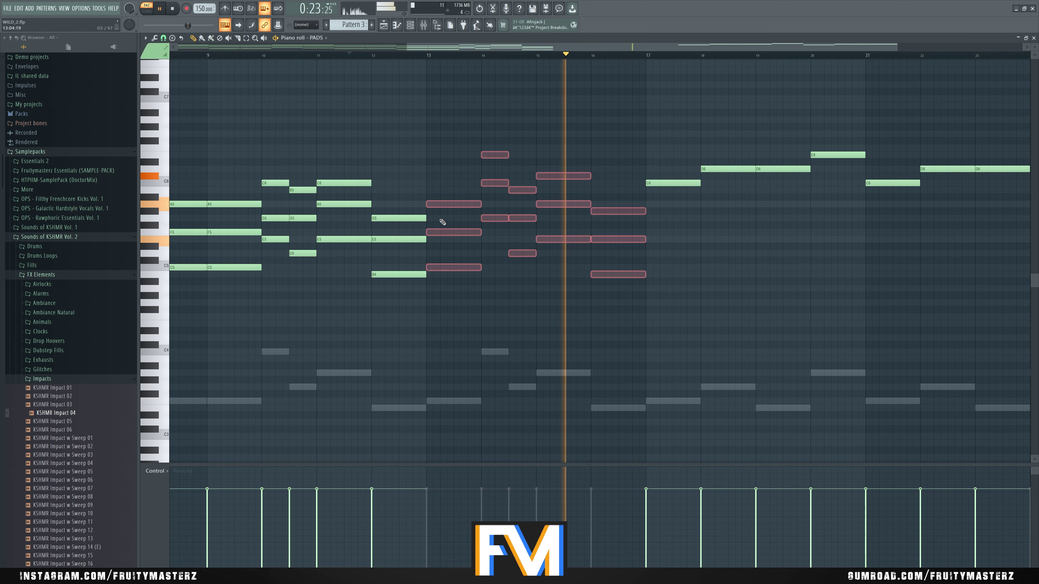
key(Delete)
key(space)
ctrl+drag(239, 132, 432, 344)
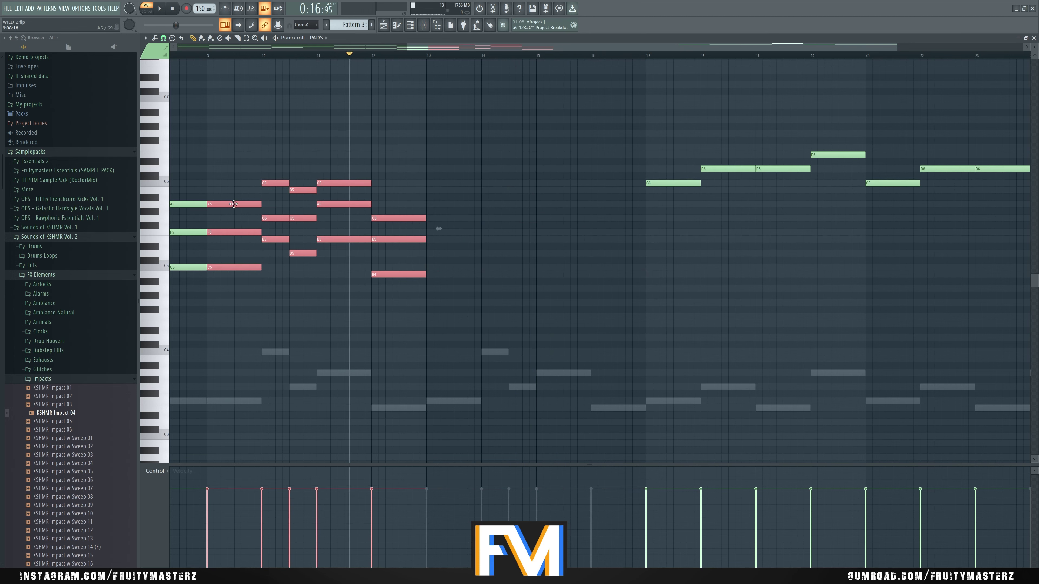
key(ctrl+b)
ctrl+scroll(495, 307, down, 2)
key(ctrl+d)
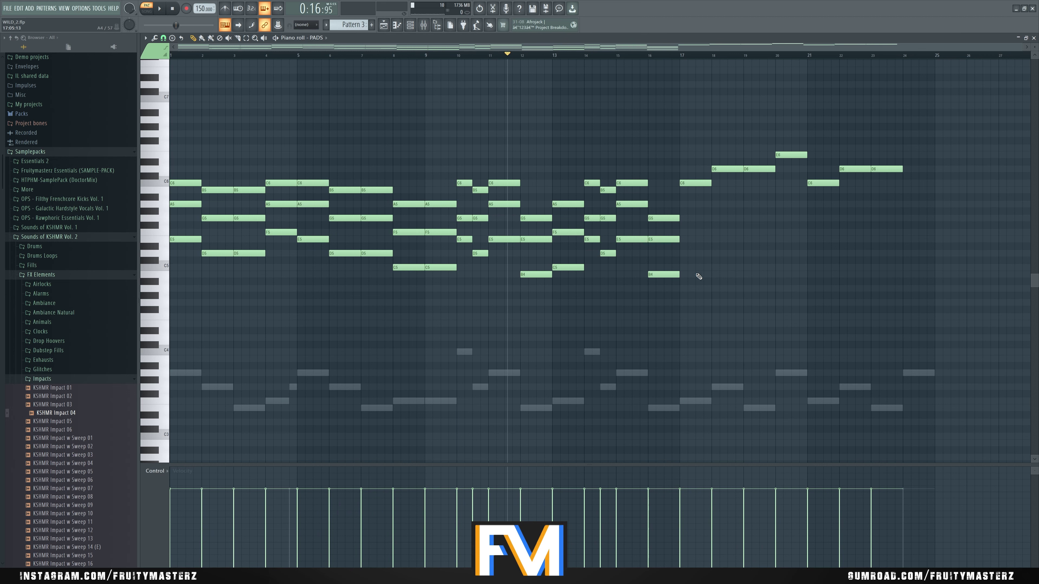
Play the transition into bar 17 and copy the SUB SMOOTH bass notes from bars 17–24
click(663, 55)
key(space)
ctrl+scroll(784, 139, up, 2)
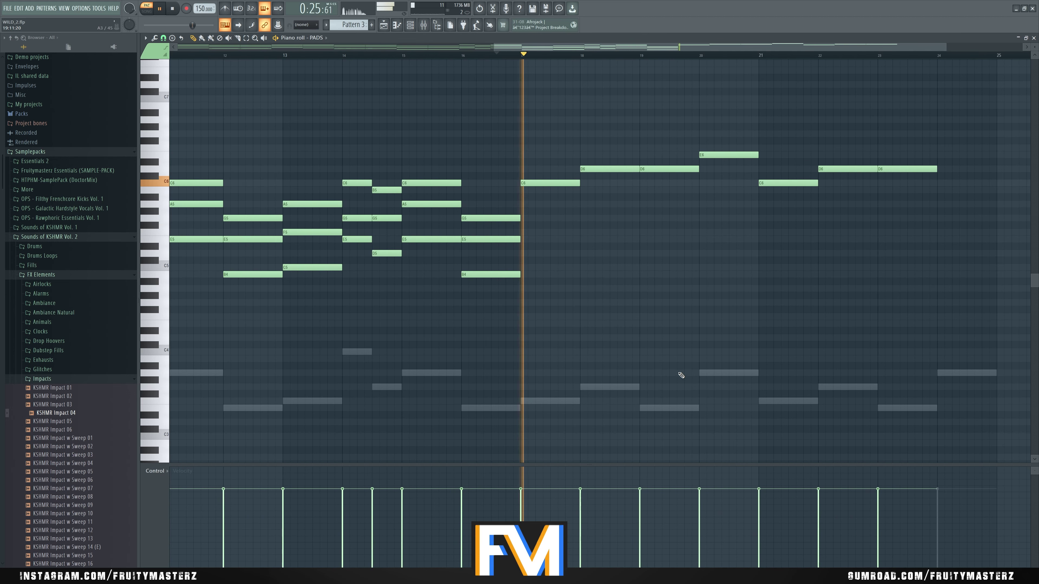
right_click(623, 388)
right_click(623, 388)
ctrl+drag(569, 328, 990, 445)
key(ctrl+c)
Paste the bass notes into PADS at bars 17–24 and transpose them up two octaves
right_click(593, 170)
right_click(594, 170)
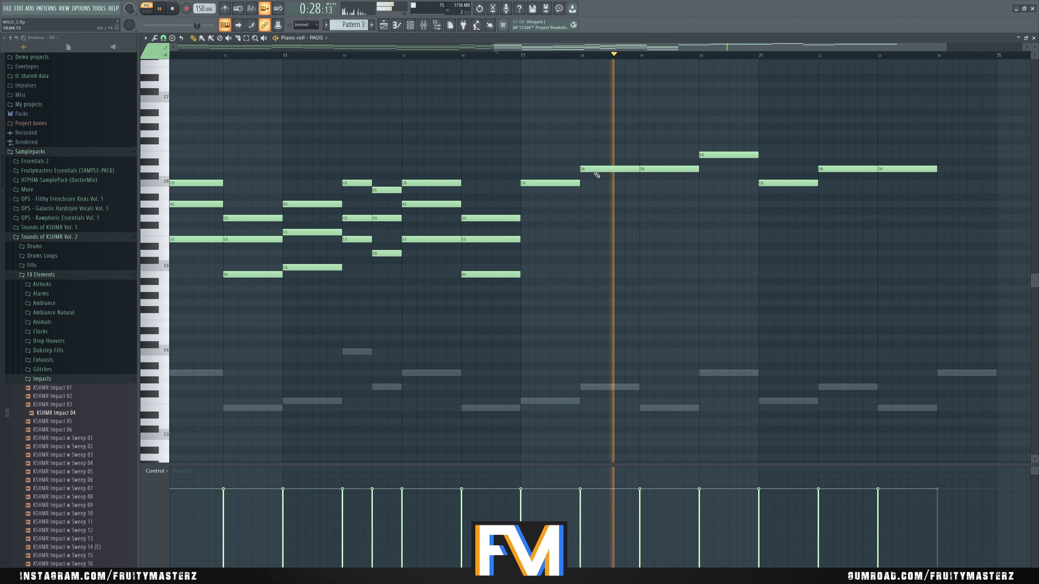
key(ctrl+v)
key(space)
drag(207, 403, 571, 395)
key(ctrl+Up)
key(ctrl+Up)
key(space)
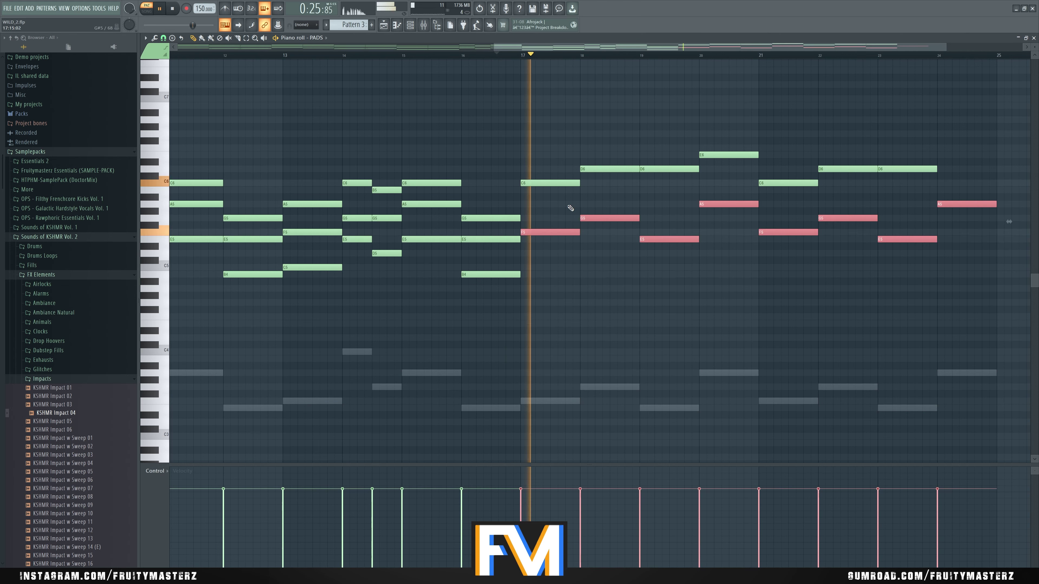
Duplicate the pasted notes in bars 17–24 four semitones higher and play from bar 17
key(space)
drag(545, 233, 545, 203)
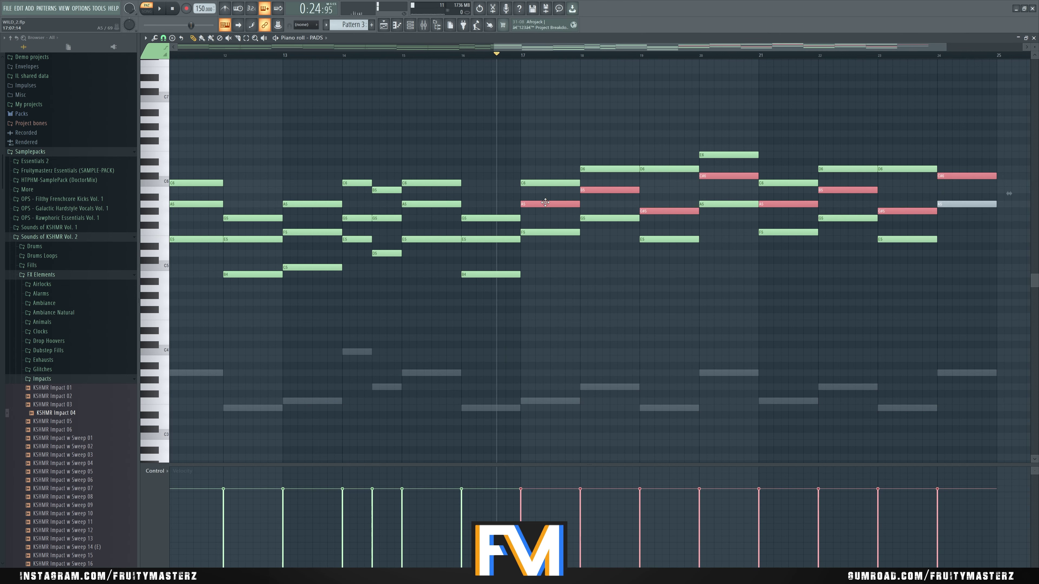
click(525, 56)
key(space)
key(ctrl+d)
key(space)
Lower the G#5 notes in bars 19 and 23 to G5 and the C#6 in bar 20 to C6
click(607, 193)
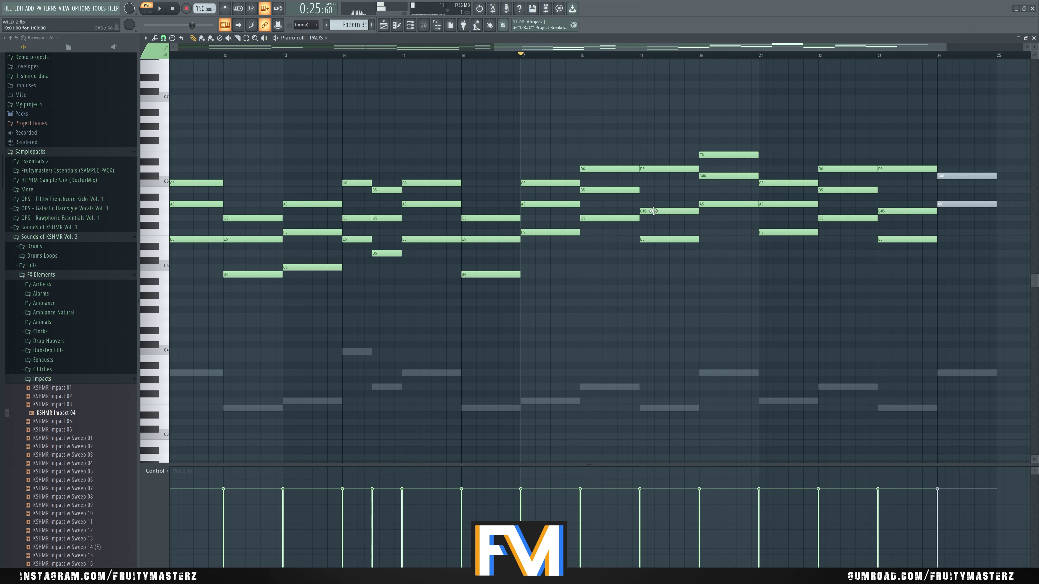
drag(673, 212, 673, 222)
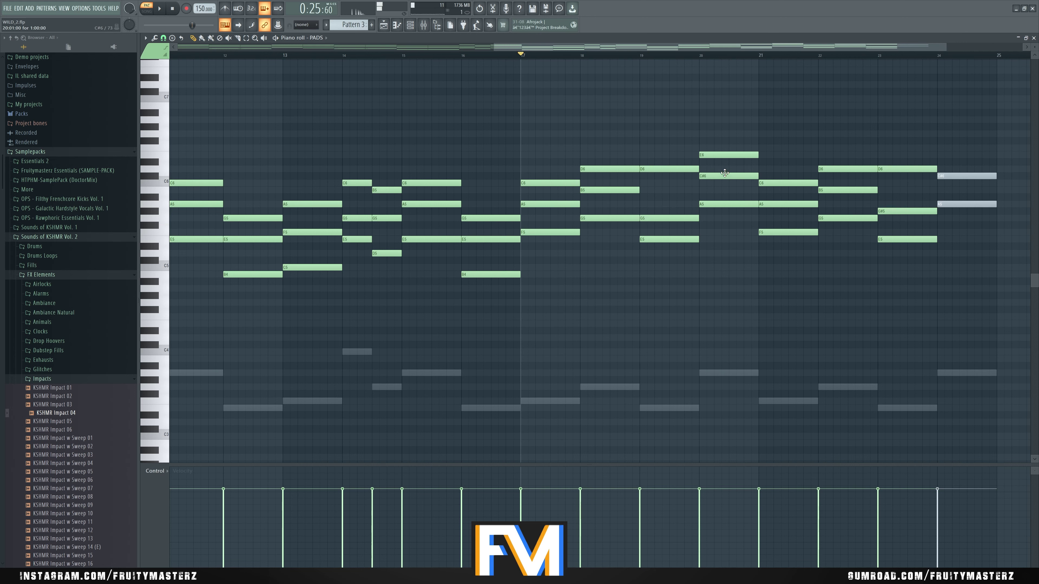
drag(725, 176, 726, 186)
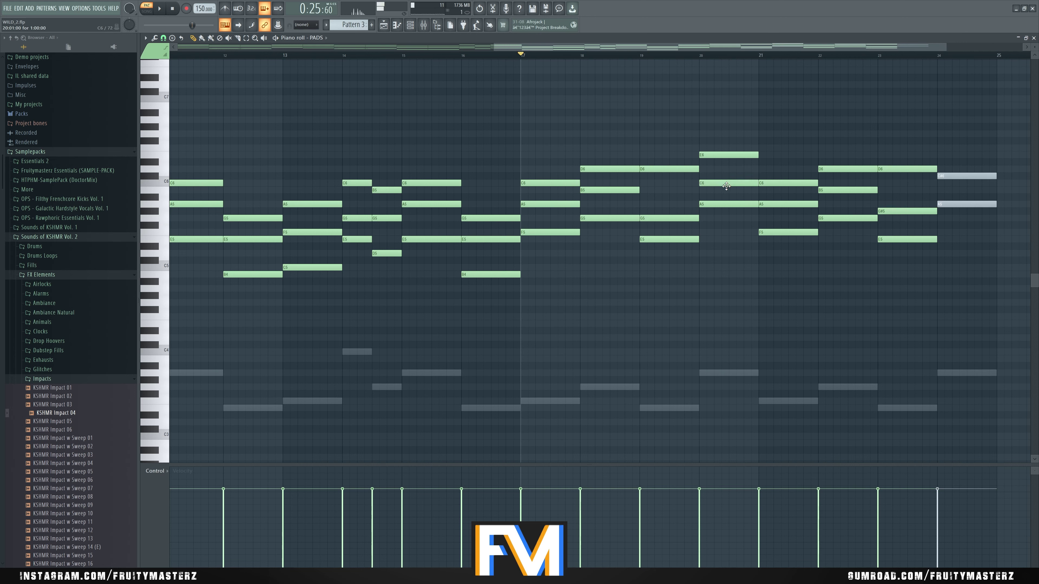
click(841, 197)
right_click(852, 197)
drag(898, 214, 897, 221)
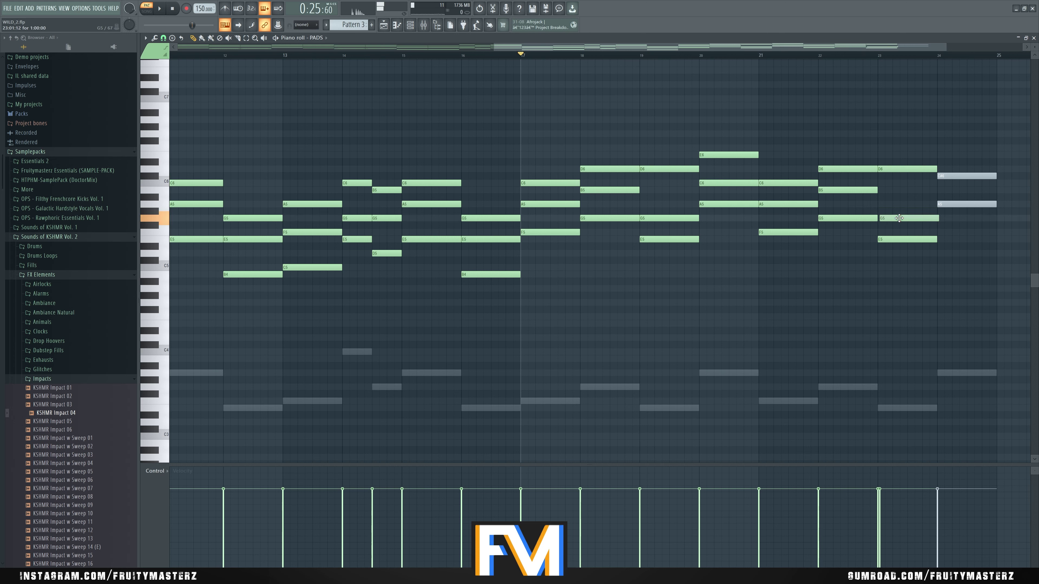
Move the E5 notes in bars 19 and 23 up to B5, checking the chords by playback
key(space)
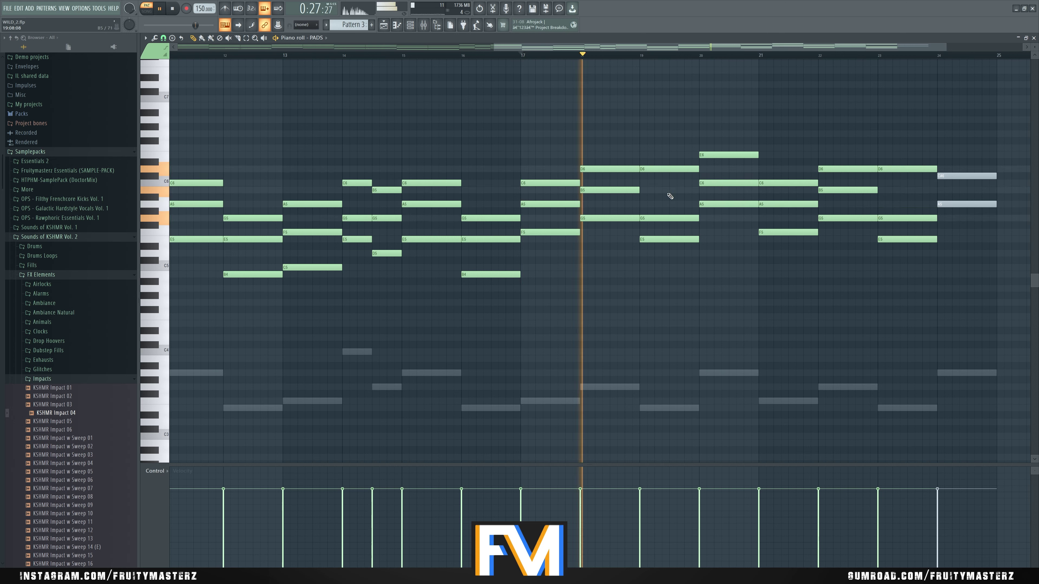
key(space)
drag(663, 240, 665, 192)
click(642, 57)
key(space)
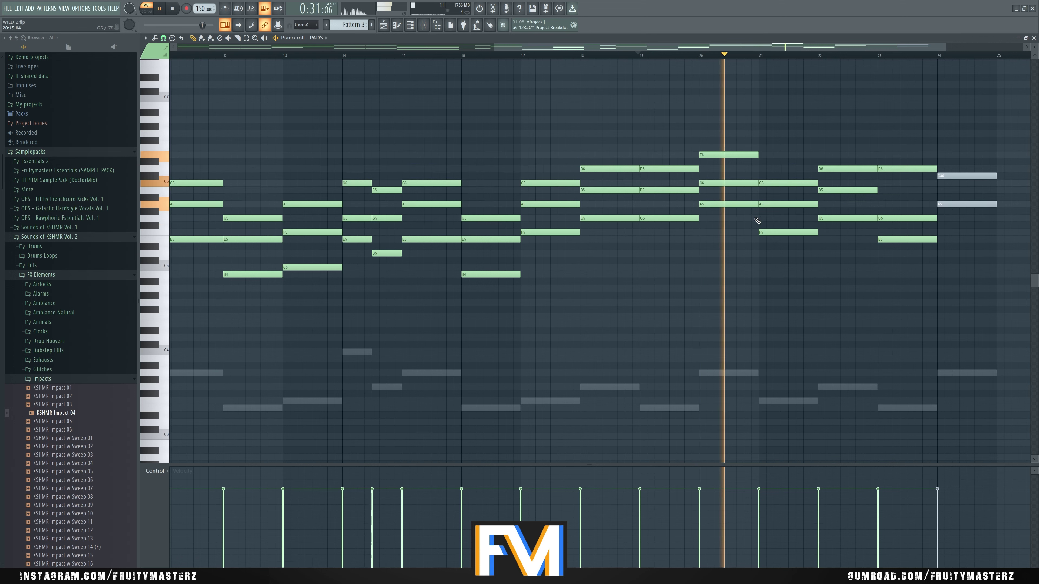
drag(897, 239, 898, 190)
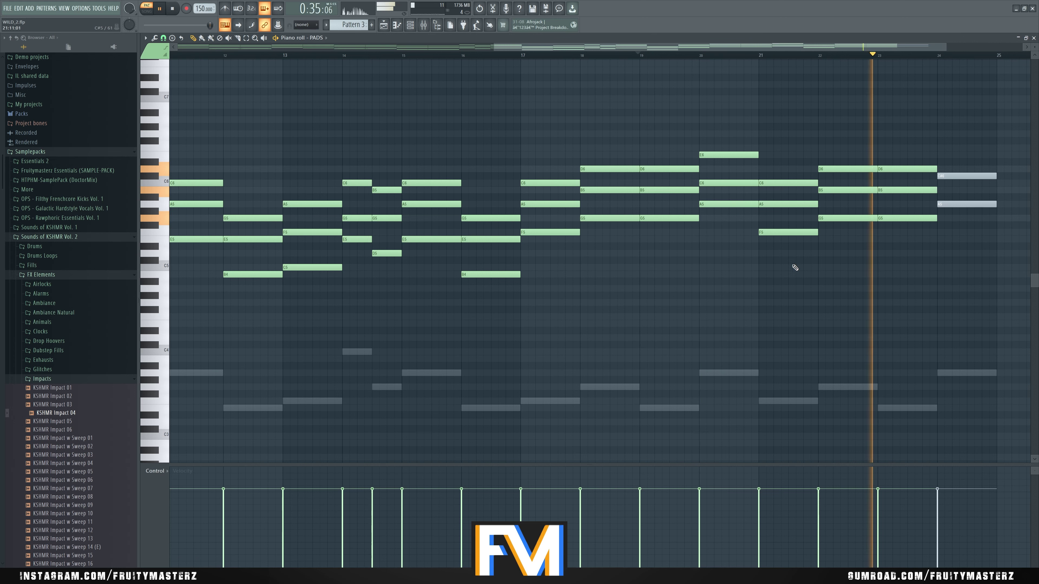
Review the SUB SMOOTH notes against the pad chords, return to PADS and close the piano roll
scroll(797, 279, down, 2)
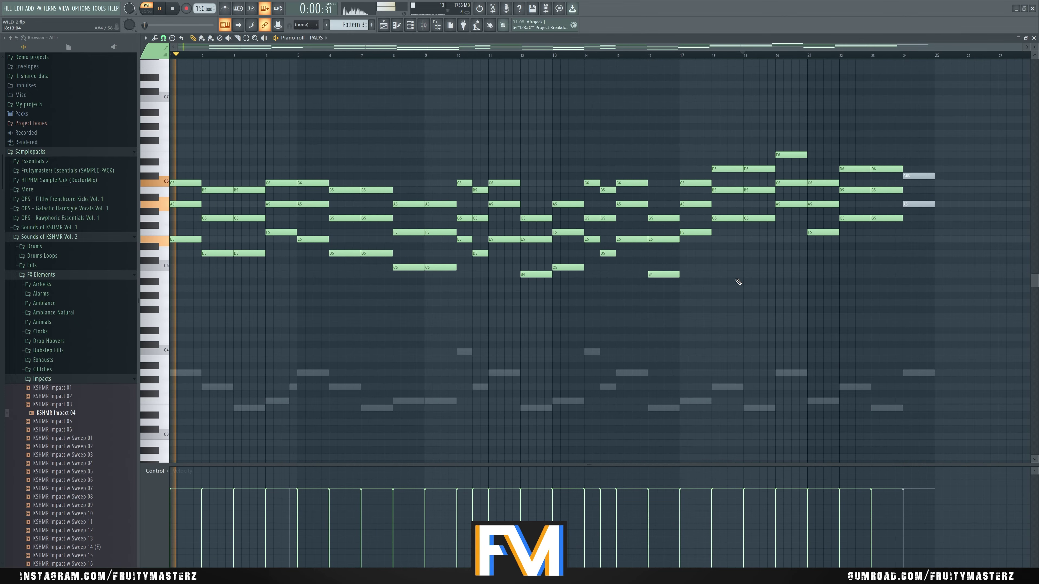
key(space)
double_click(316, 373)
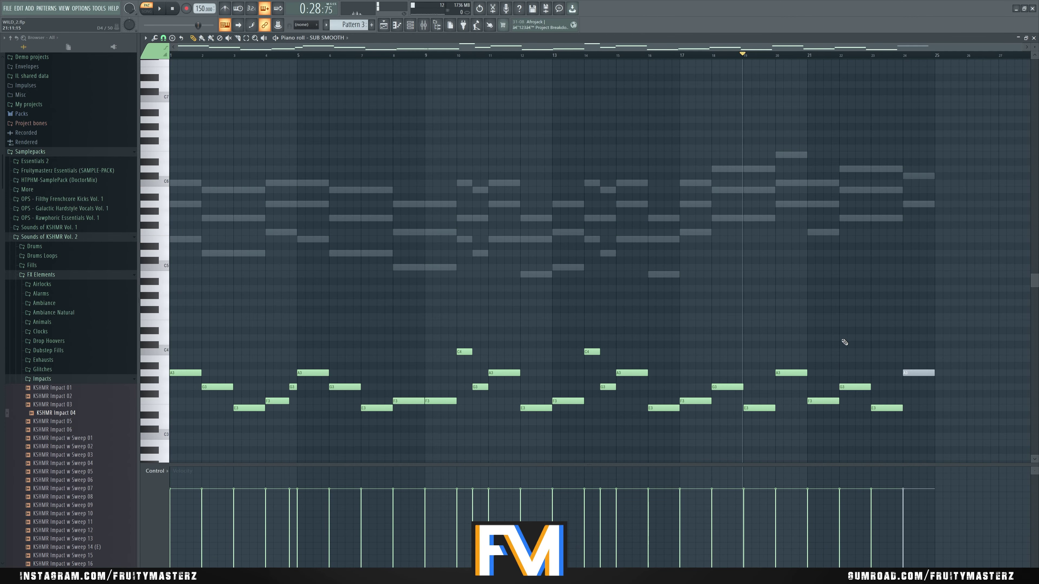
drag(947, 307, 180, 471)
right_click(250, 214)
right_click(252, 213)
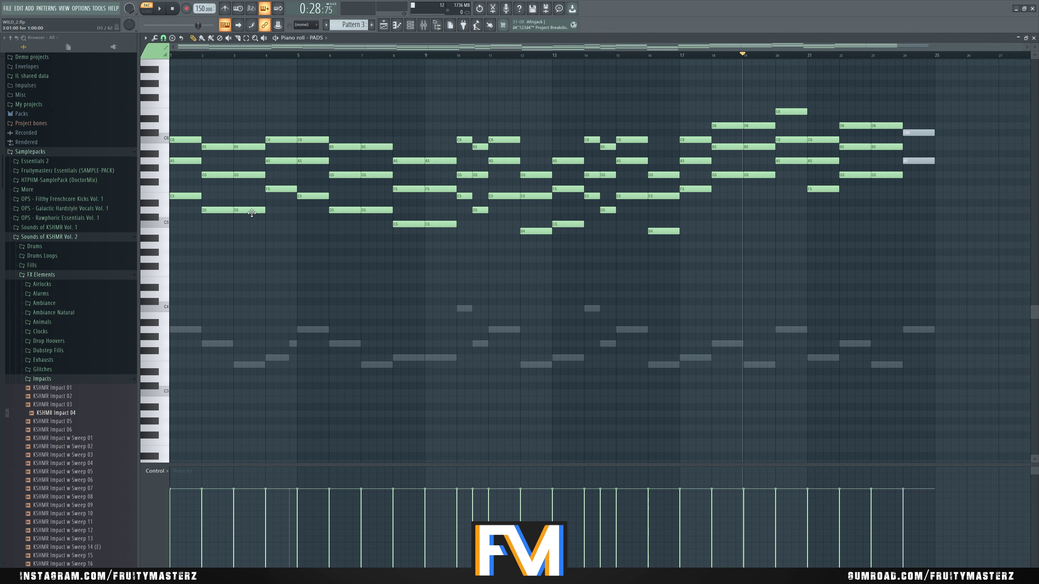
key(ctrl+v)
key(ctrl+d)
click(1033, 38)
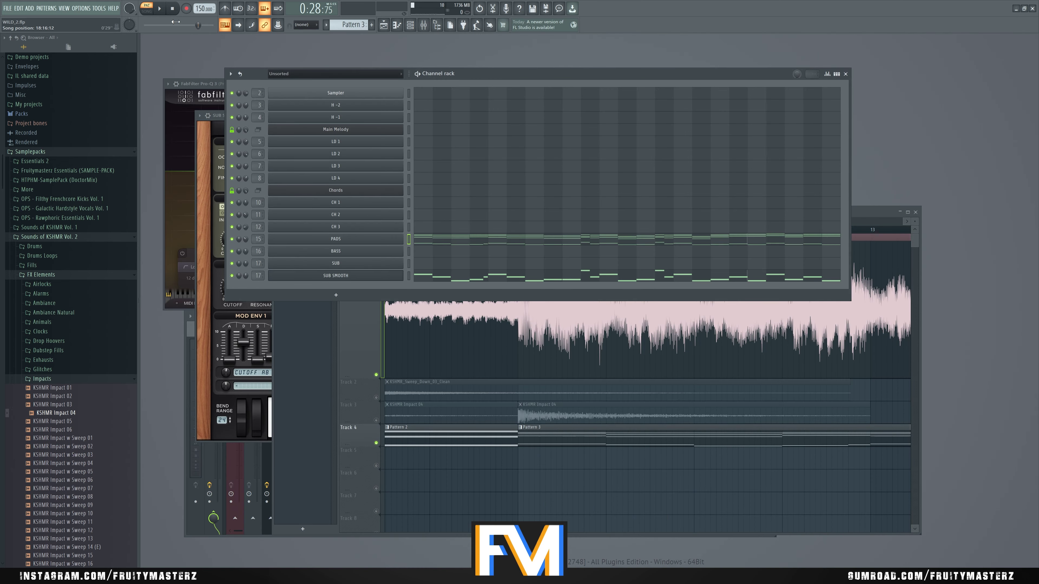
Mute the reference audio on Track 1 of the playlist and play the song from bar 4
key(space)
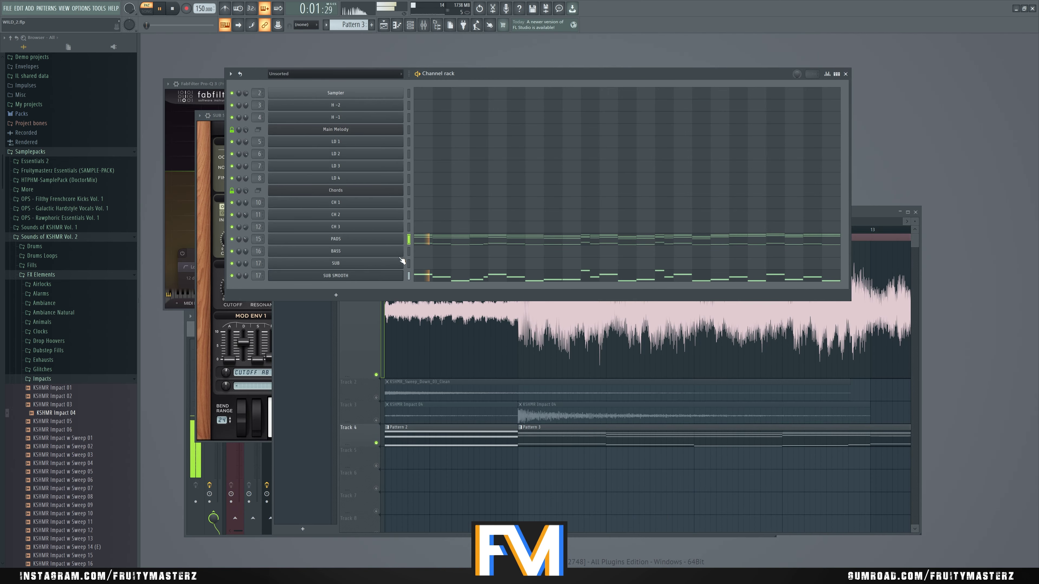
click(865, 208)
scroll(668, 478, down, 6)
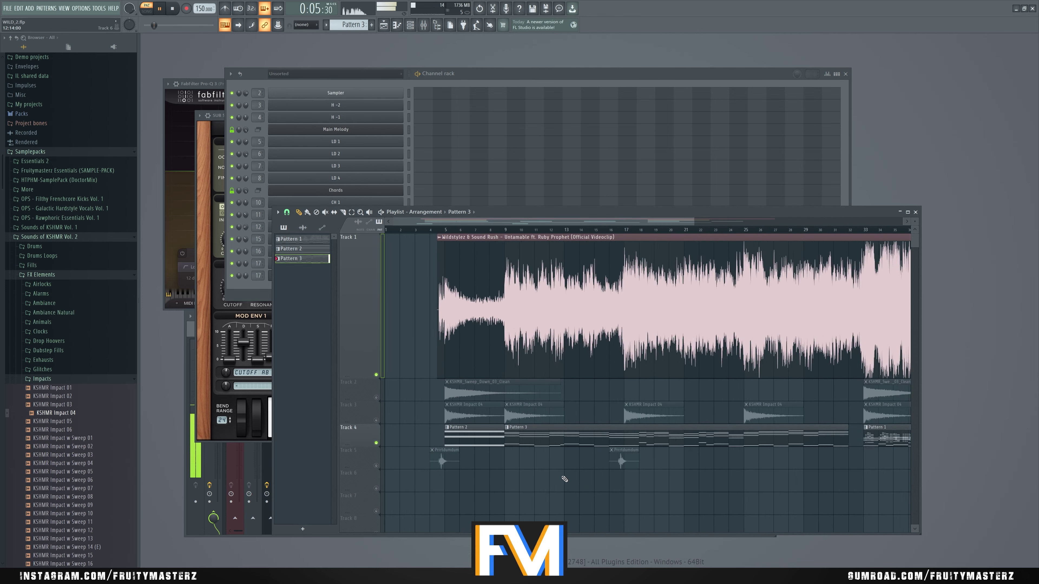
scroll(534, 474, down, 2)
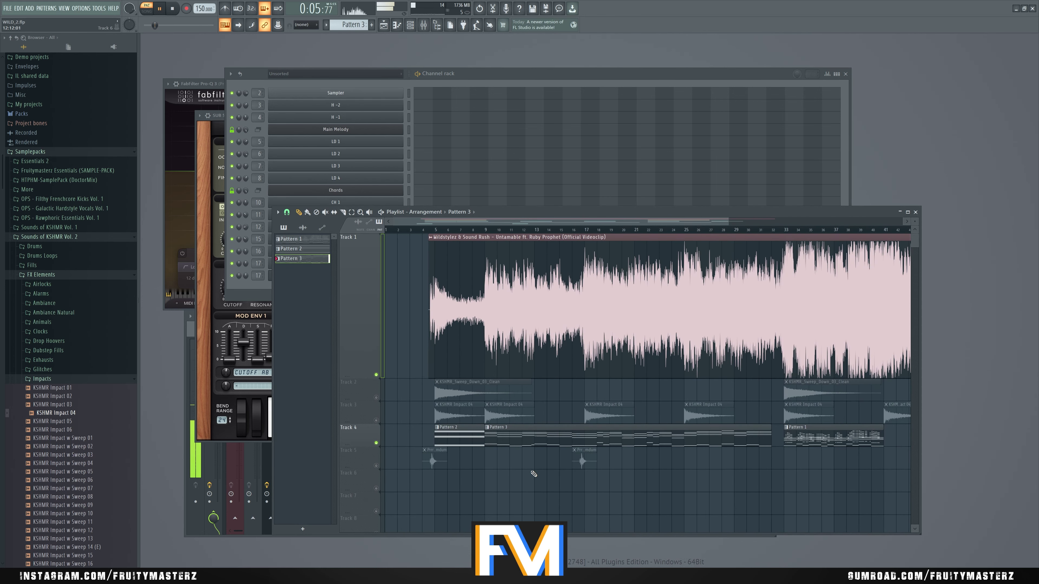
click(376, 374)
scroll(389, 360, down, 2)
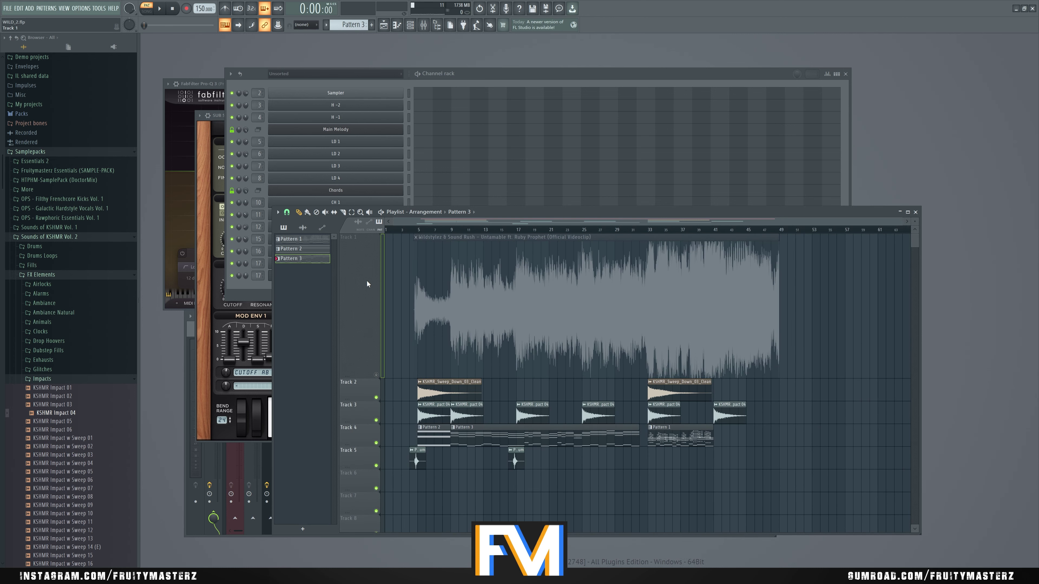
click(412, 230)
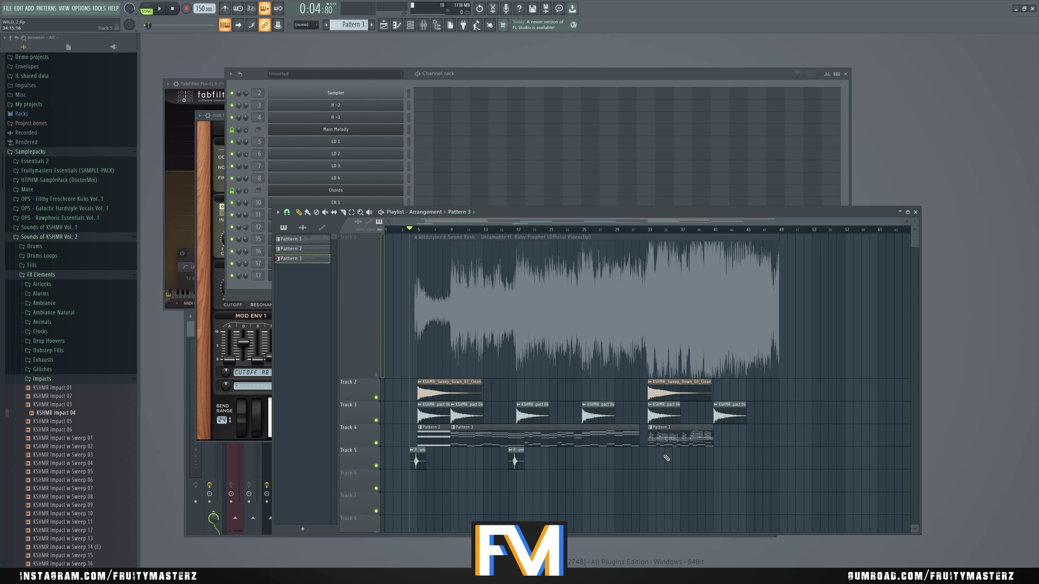
key(space)
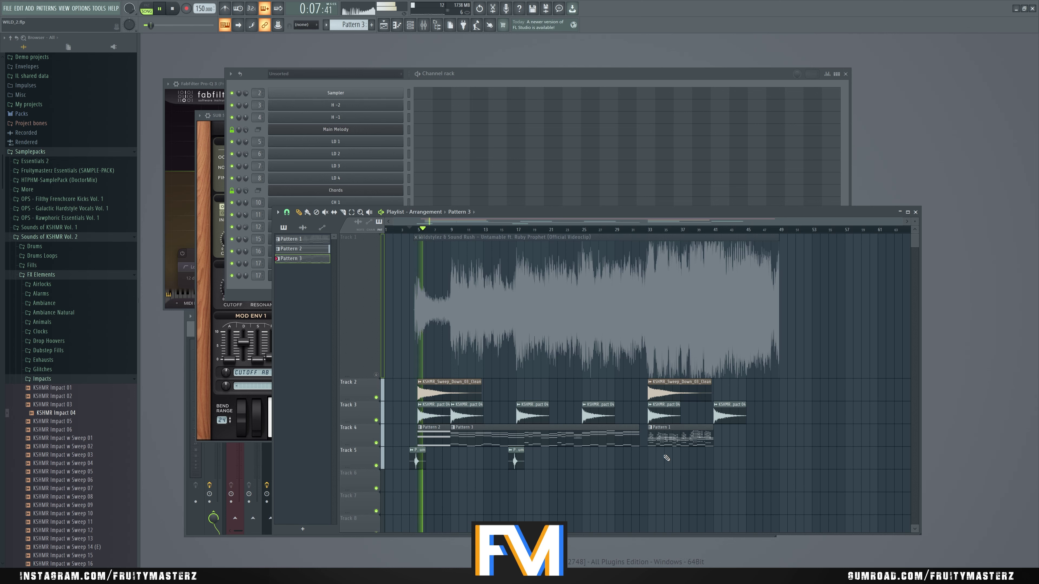
On the Prrtdumdum mixer track, place ValhallaRoom before C1 comp Stereo and set its reverb decay to 2.67 s during playback
key(space)
key(F9)
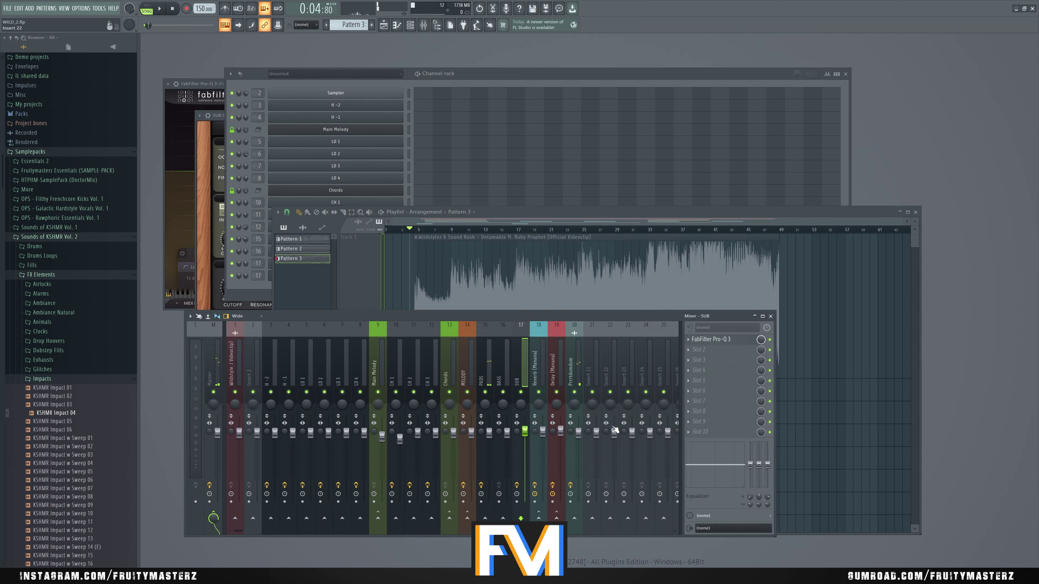
click(577, 372)
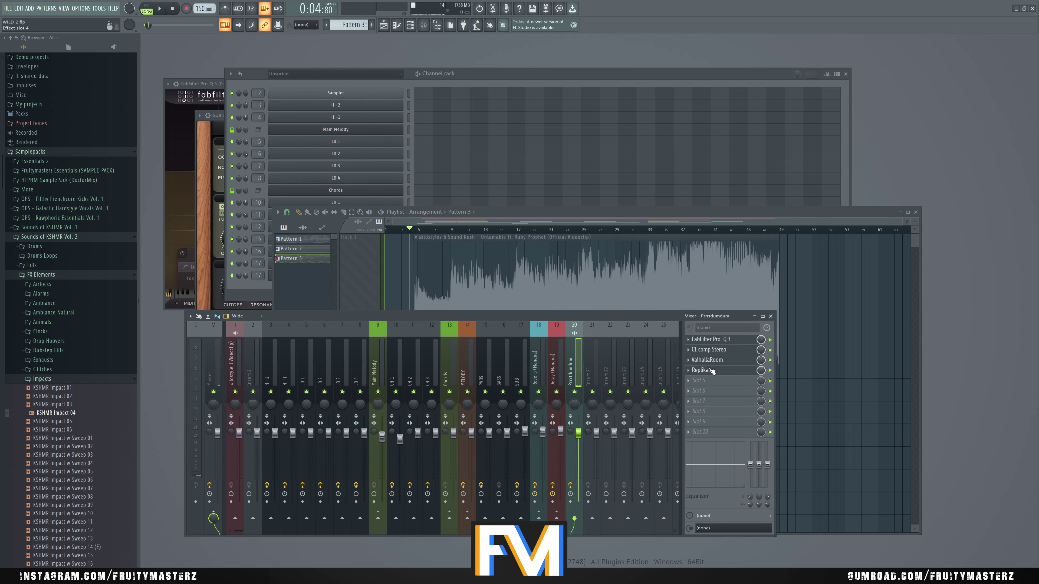
click(716, 363)
key(space)
drag(338, 261, 384, 268)
click(670, 318)
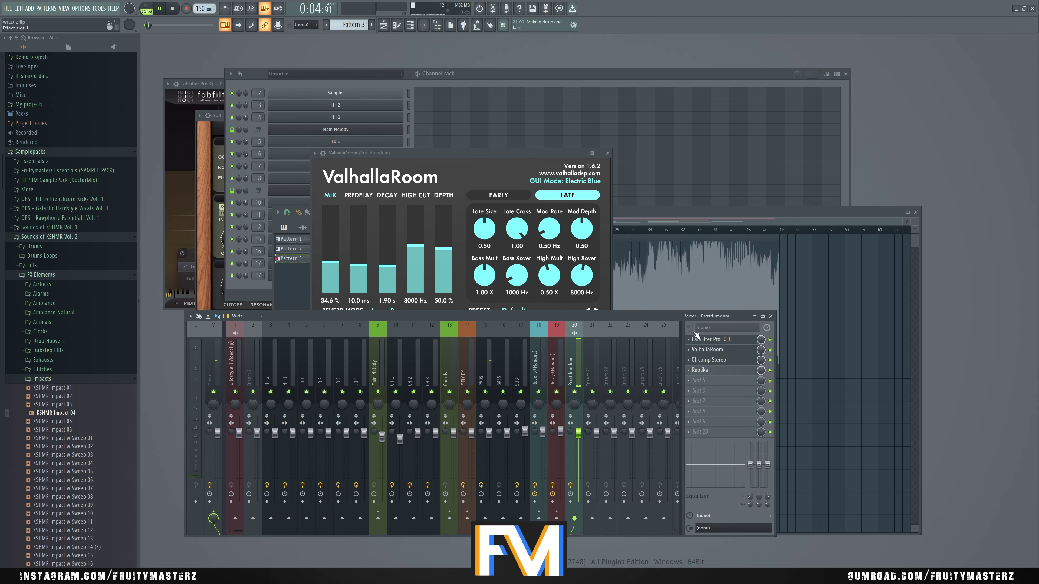
drag(665, 316, 658, 315)
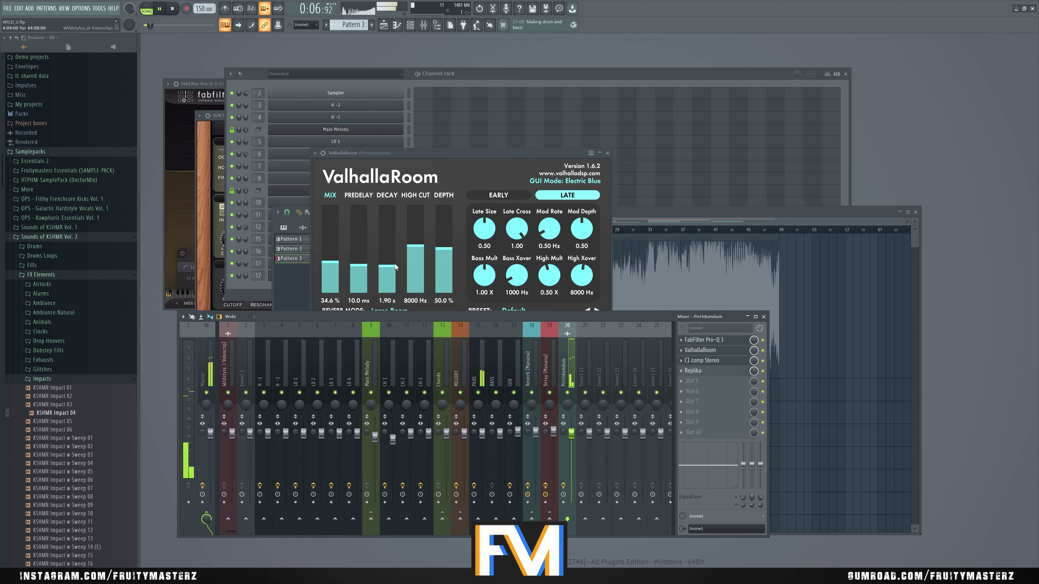
drag(388, 265, 389, 266)
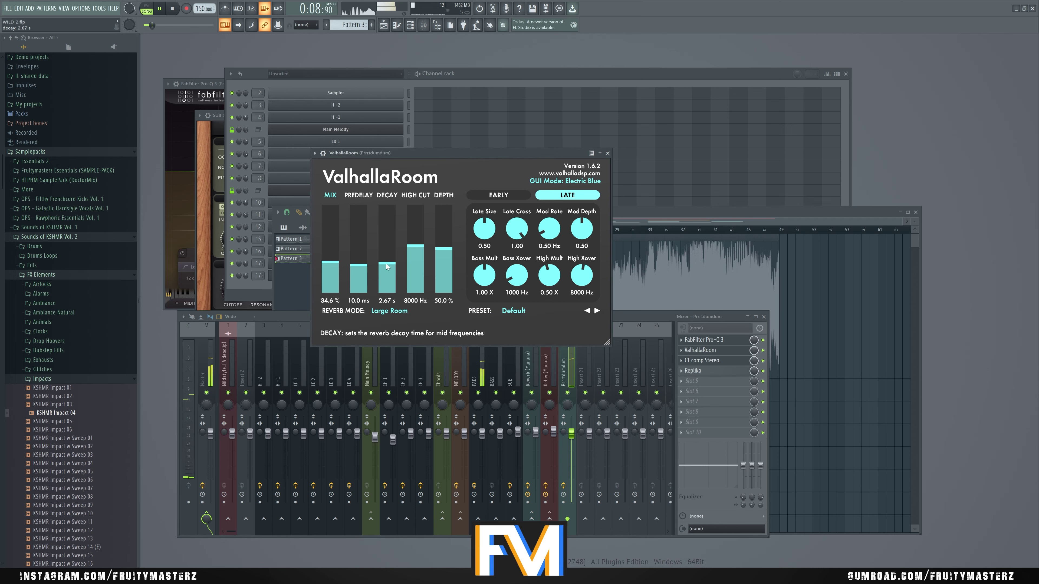
Move all playlist clips on Tracks 2 to 5 down one track and play the arrangement
click(652, 221)
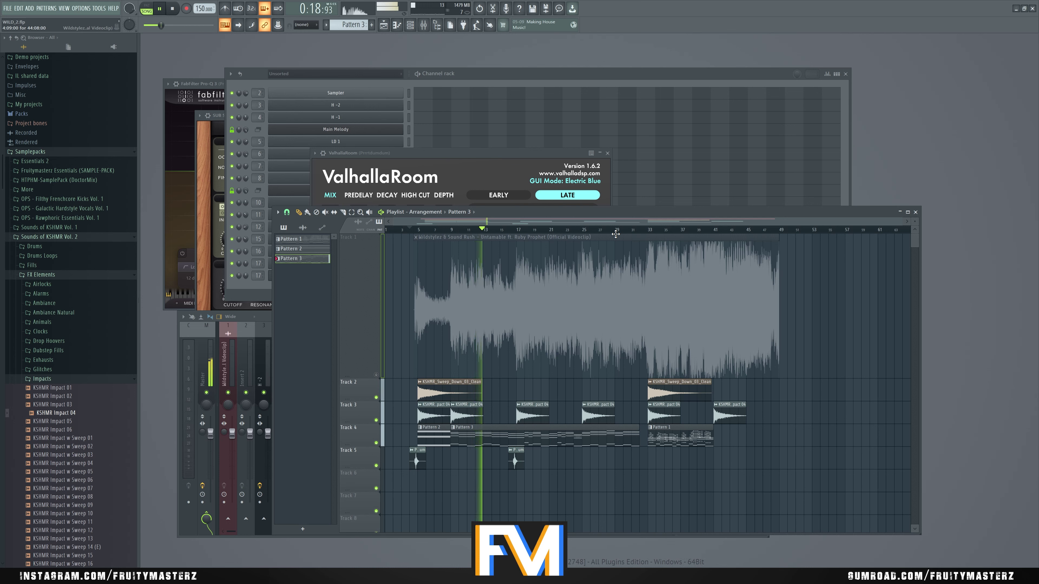
drag(809, 499, 397, 399)
key(shift+Down)
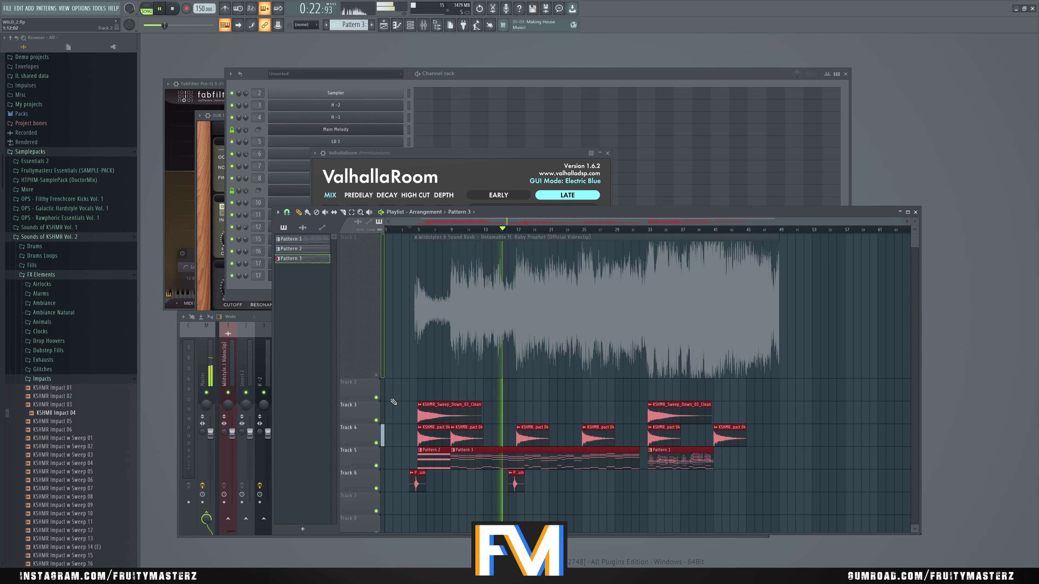
click(394, 403)
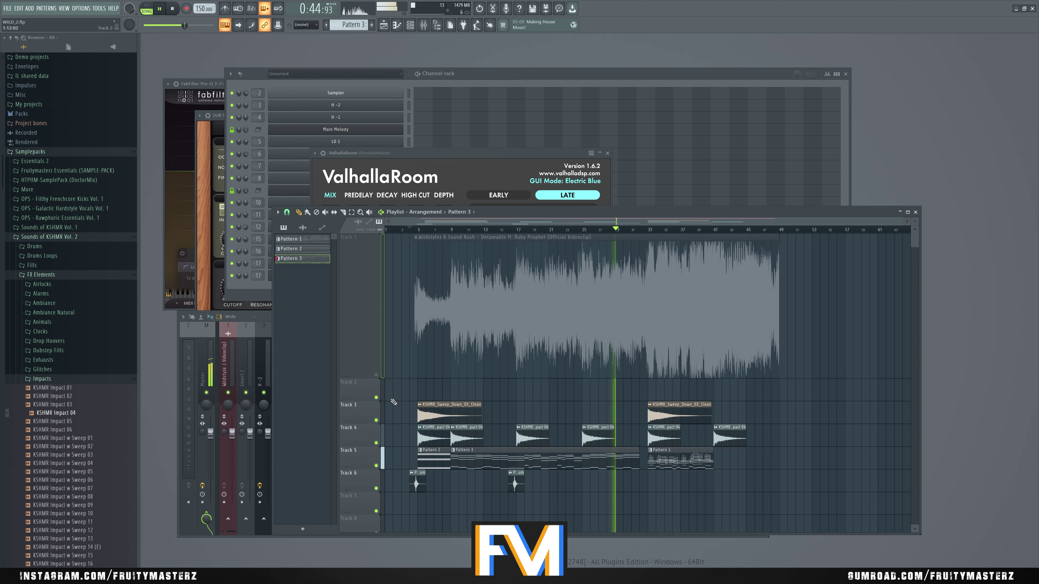
key(space)
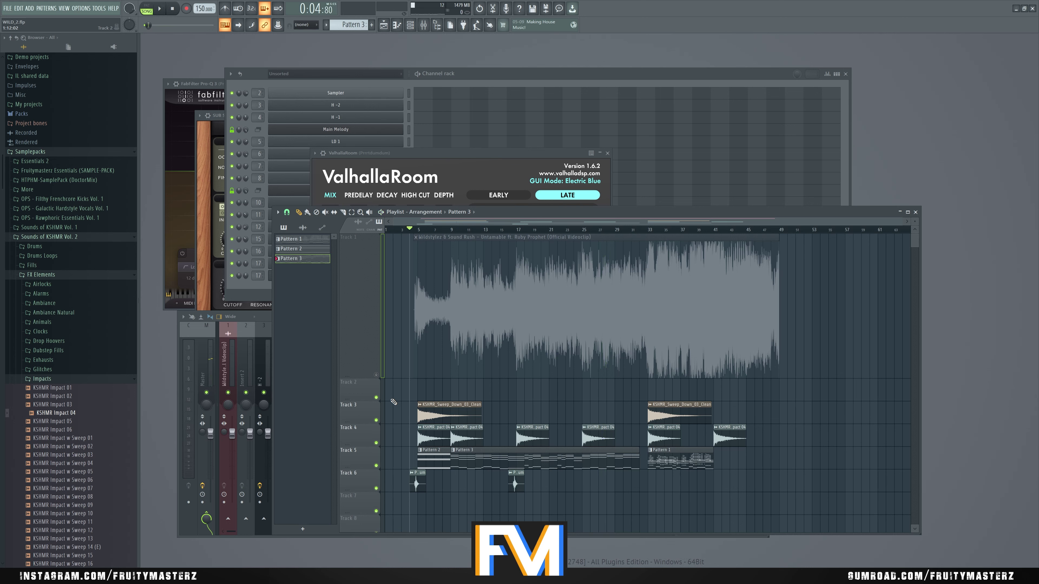
Solo the reference audio on Track 1 and create Pattern 4
right_click(376, 374)
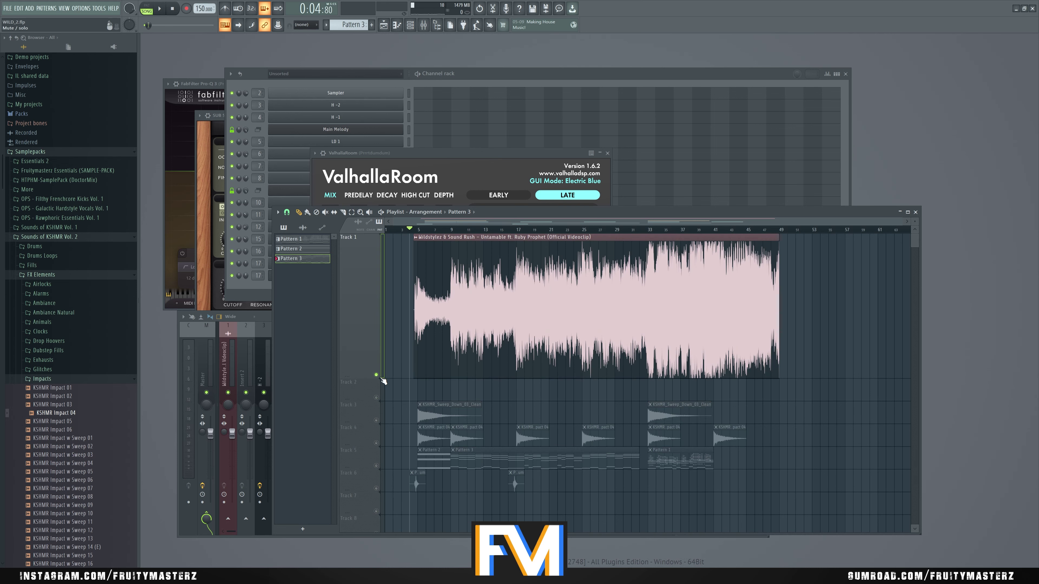
click(489, 73)
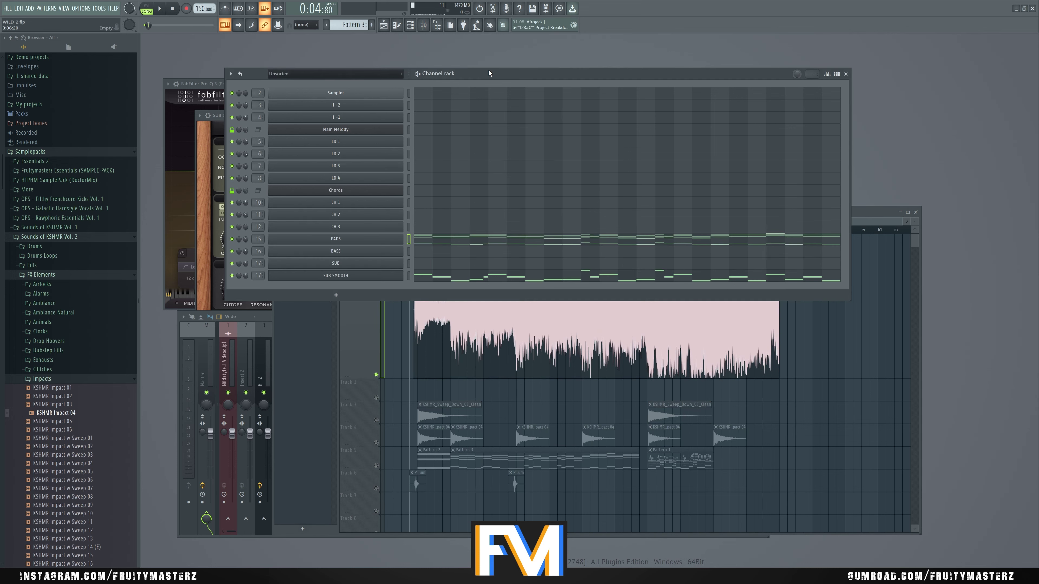
key(plus)
click(362, 291)
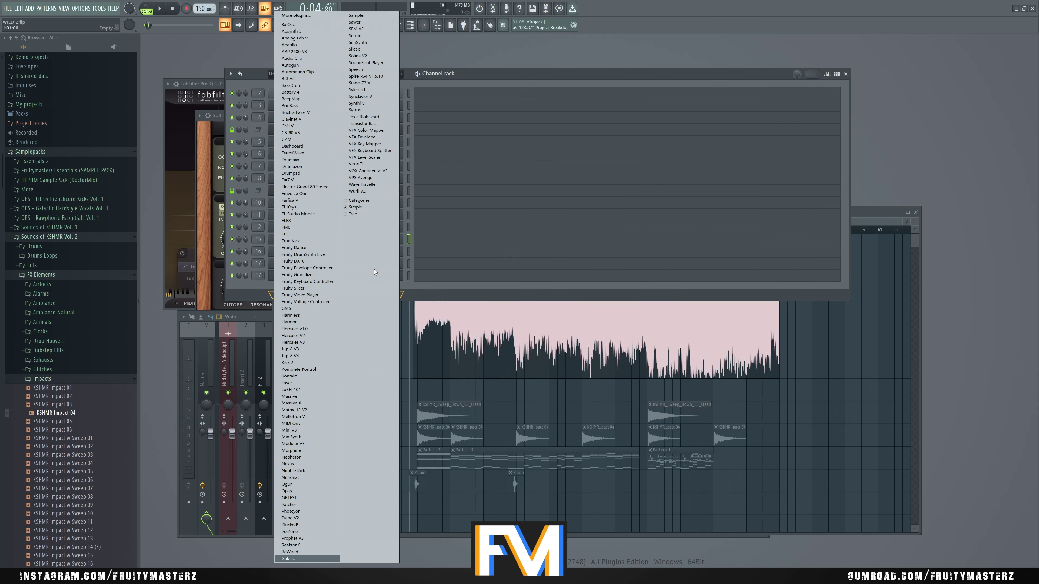
click(360, 83)
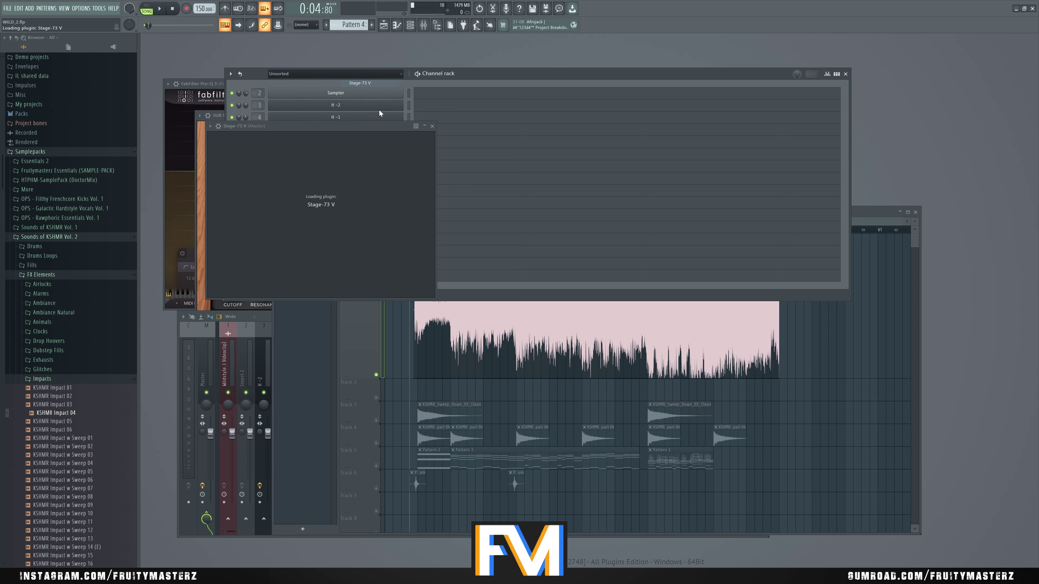
click(499, 76)
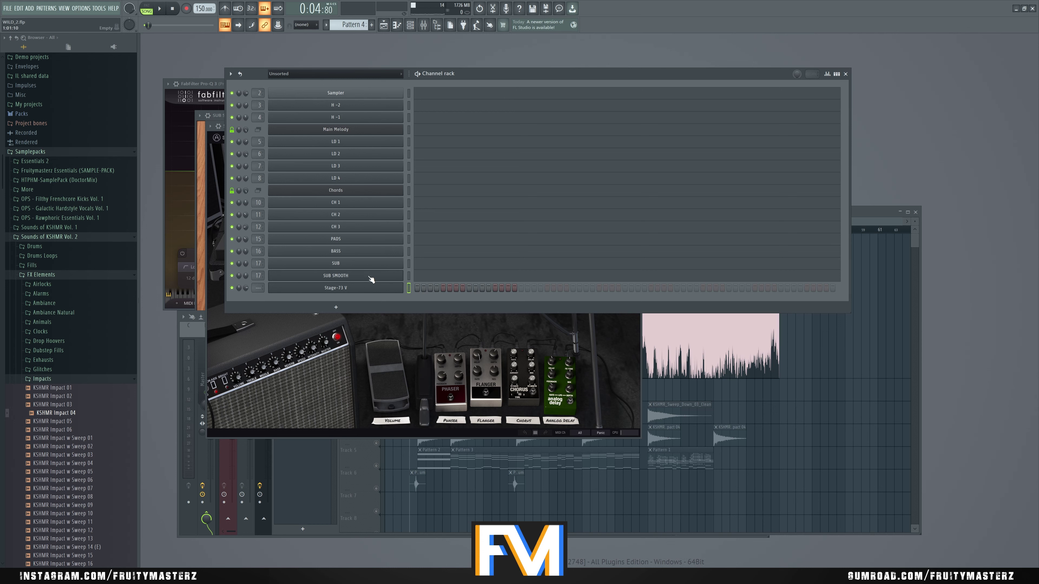
right_click(372, 288)
click(419, 355)
key(Return)
Add a Sylenth1 channel to the channel rack and audition its init sound with a few notes
click(335, 295)
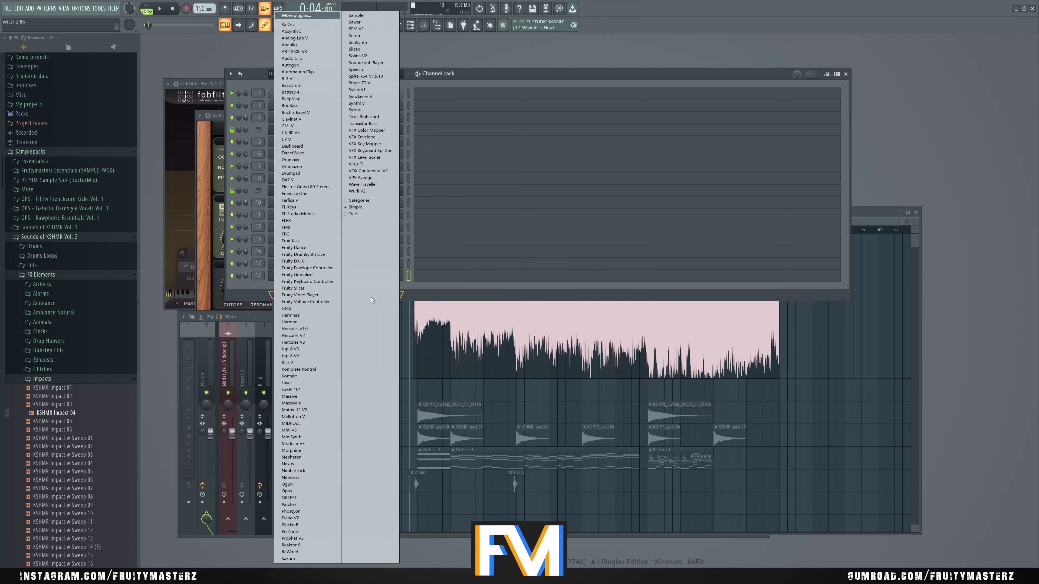
click(356, 90)
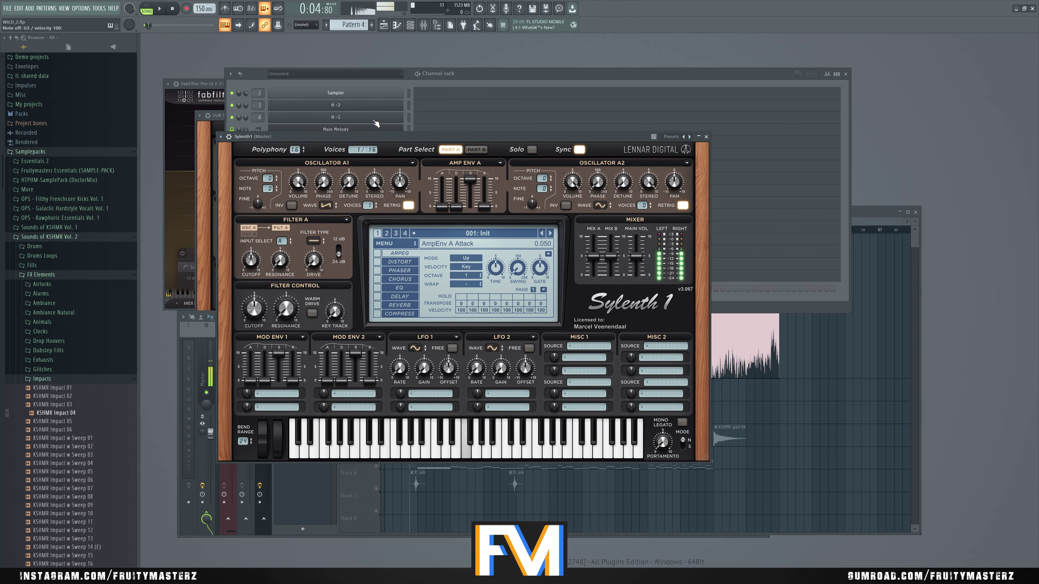
key(e)
key(w)
click(503, 84)
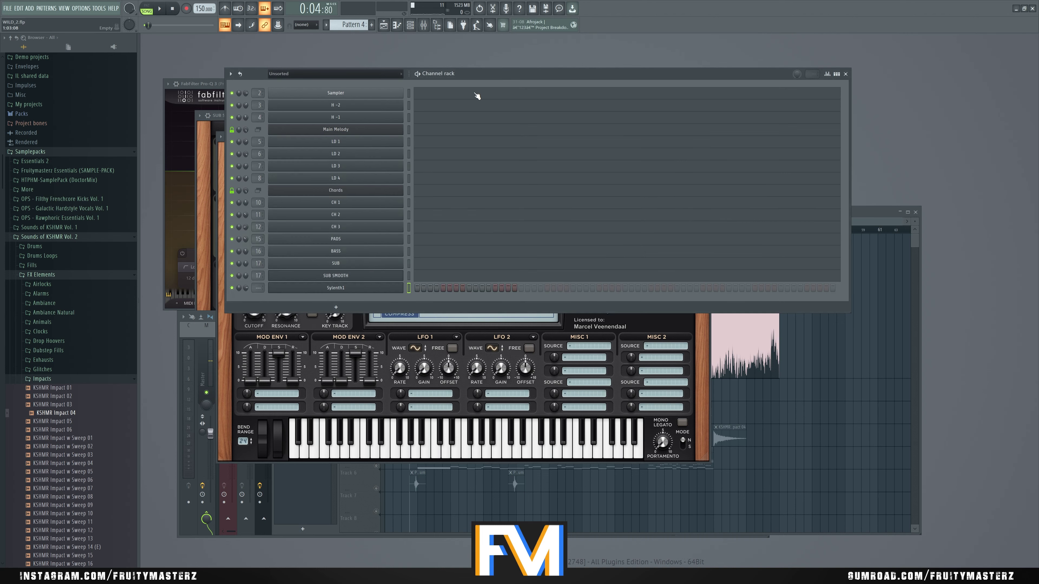
Listen to the reference audio from just before bar 17 in the playlist
click(870, 214)
scroll(532, 405, up, 4)
click(491, 230)
key(space)
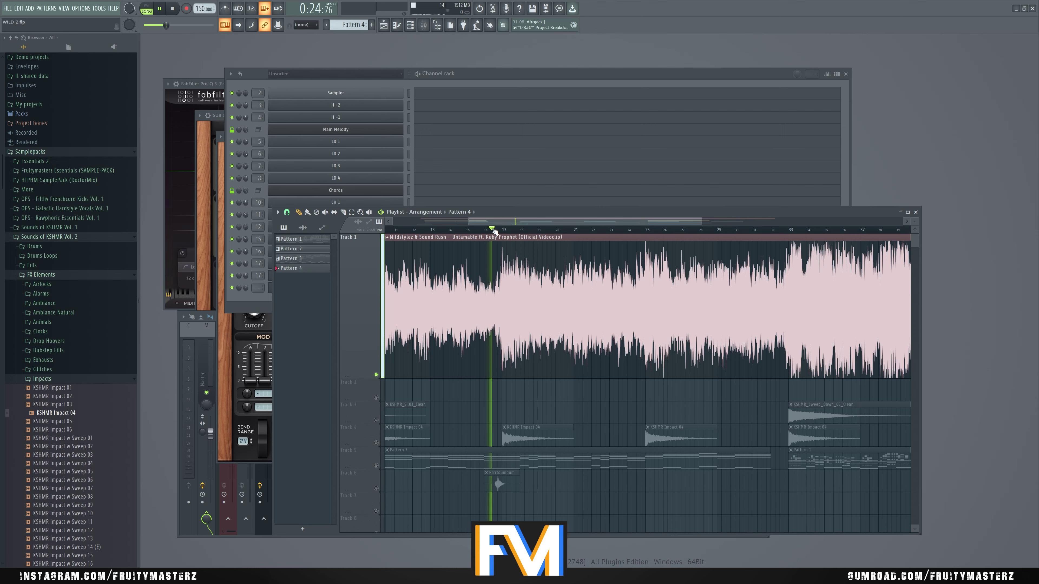
key(space)
scroll(619, 386, down, 2)
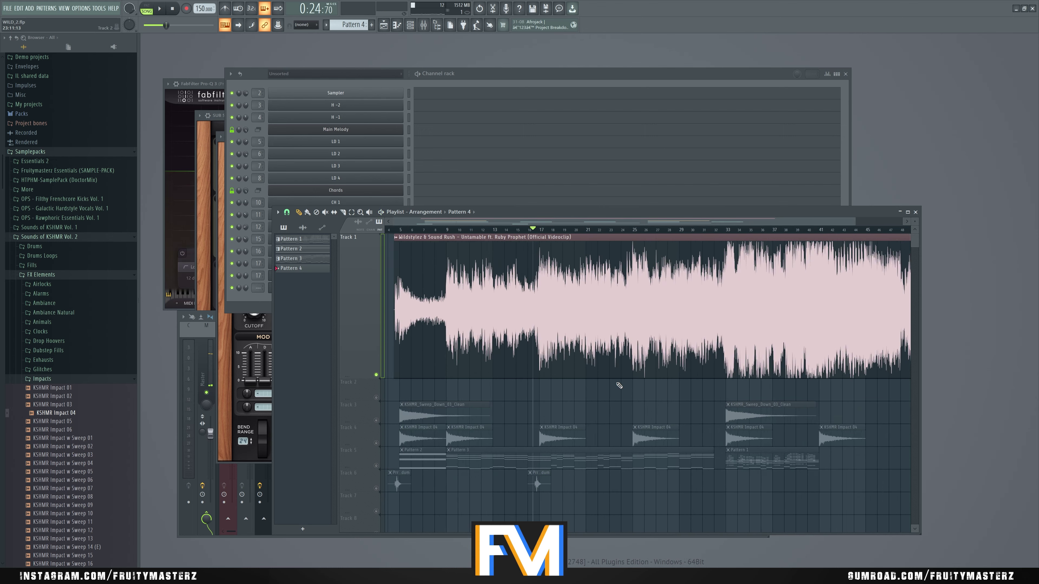
scroll(469, 238, down, 2)
Place a Pattern 4 clip on Track 2 at bar 9 and unmute Track 2, playing the reference from just before it
scroll(483, 286, up, 8)
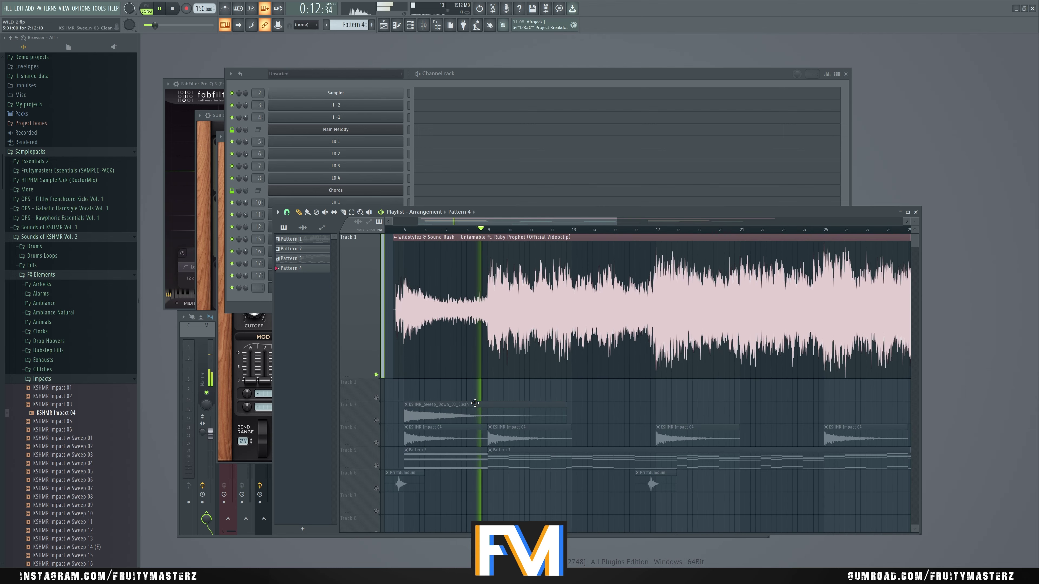
click(538, 389)
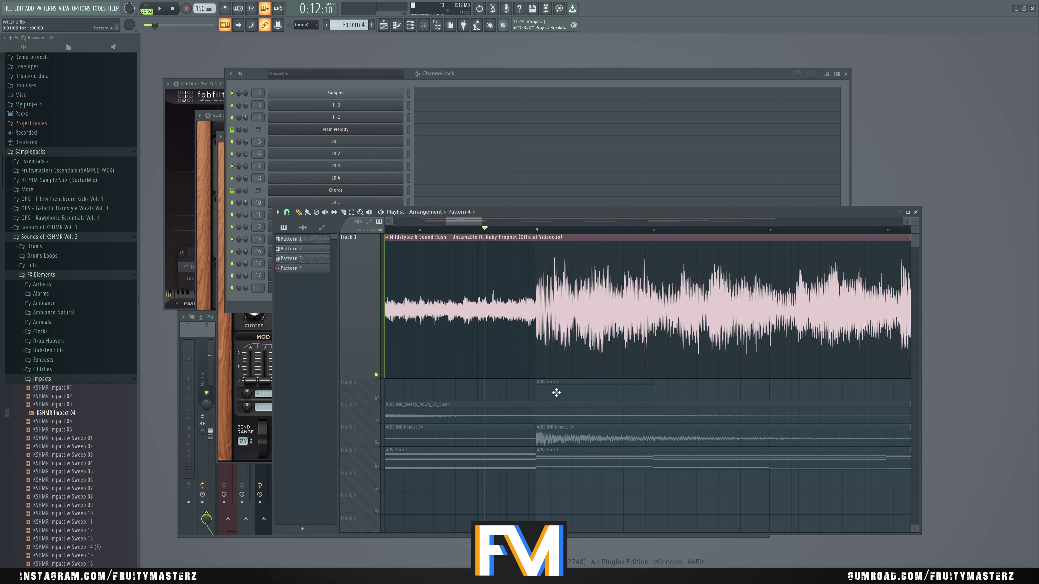
scroll(556, 393, down, 3)
click(376, 397)
scroll(413, 393, down, 3)
key(space)
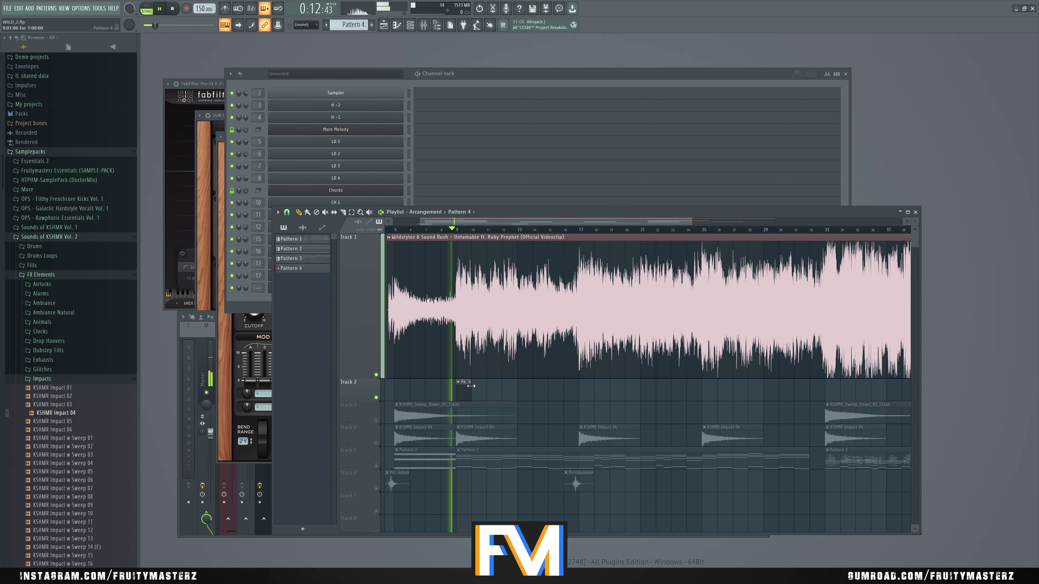
scroll(471, 386, down, 3)
Stop playback and open the Sylenth1 piano roll for Pattern 4 around octave 5
click(508, 84)
key(space)
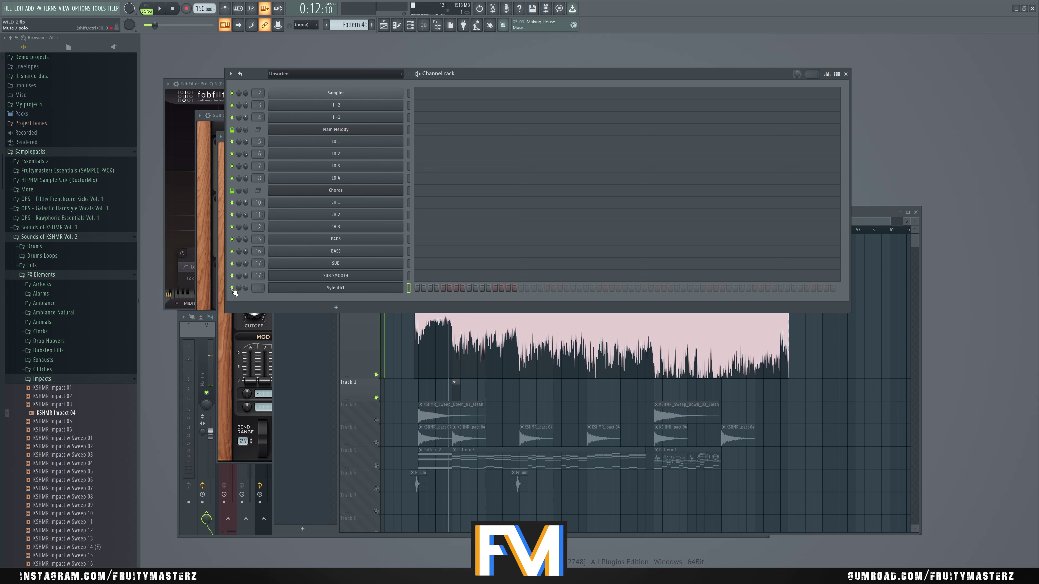
right_click(402, 286)
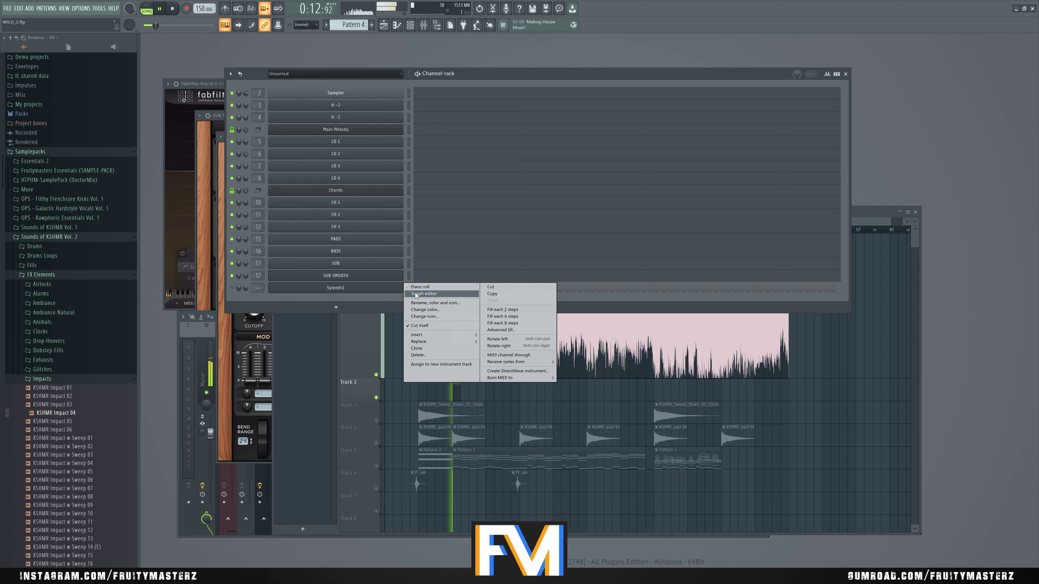
click(410, 285)
scroll(120, 242, up, 3)
scroll(208, 47, up, 5)
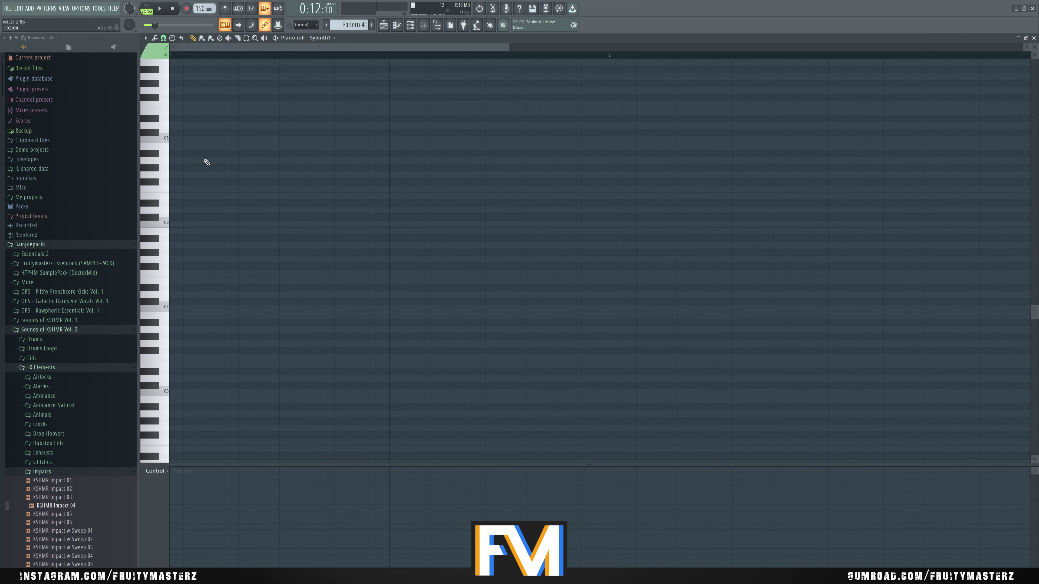
Draw a two-step G5 note at step 5 of bar 1, matching it to the reference melody by playback
key(space)
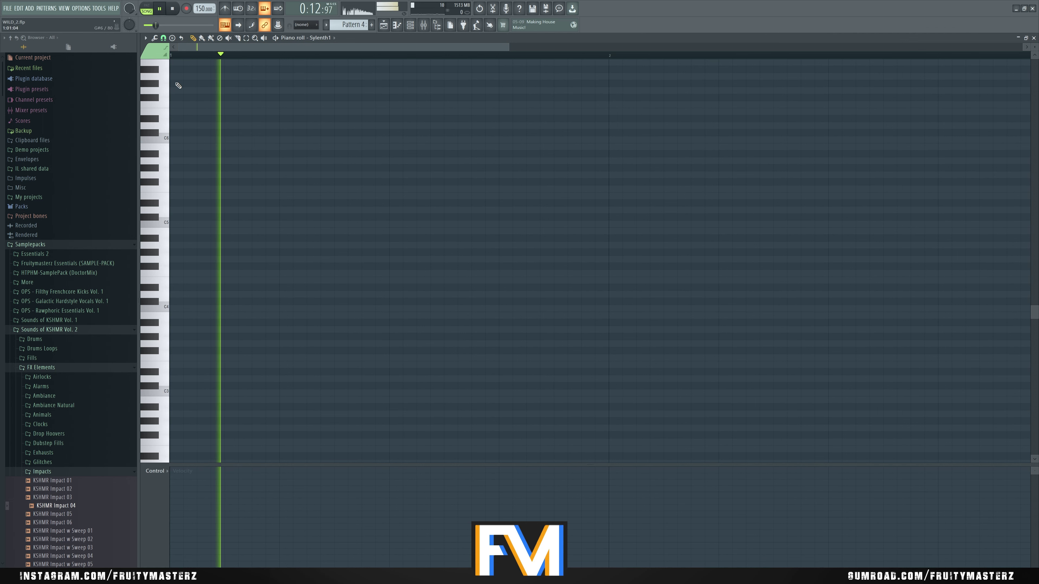
click(239, 176)
right_click(239, 176)
click(230, 176)
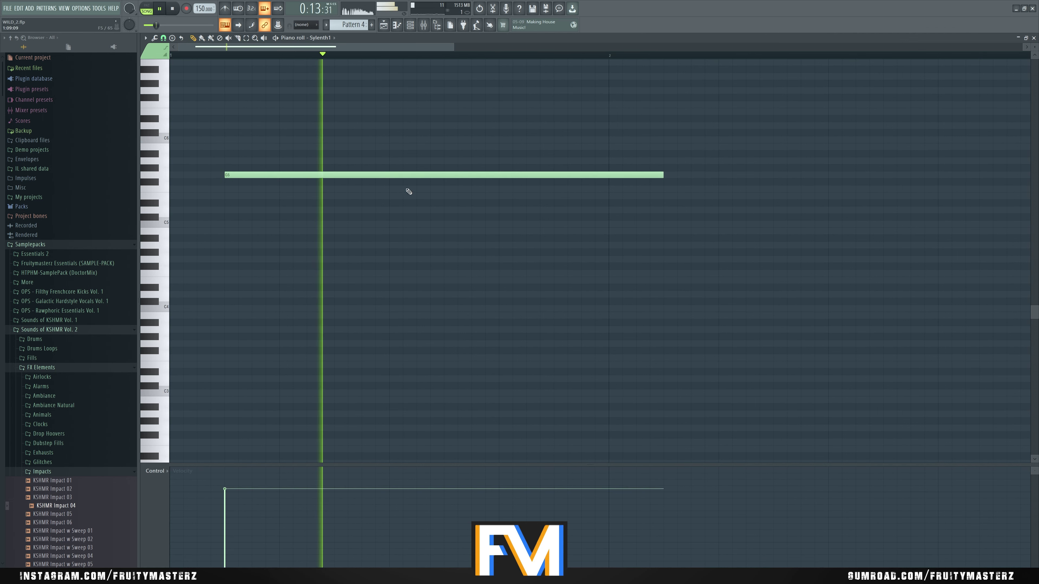
drag(662, 177, 308, 175)
key(space)
key(space)
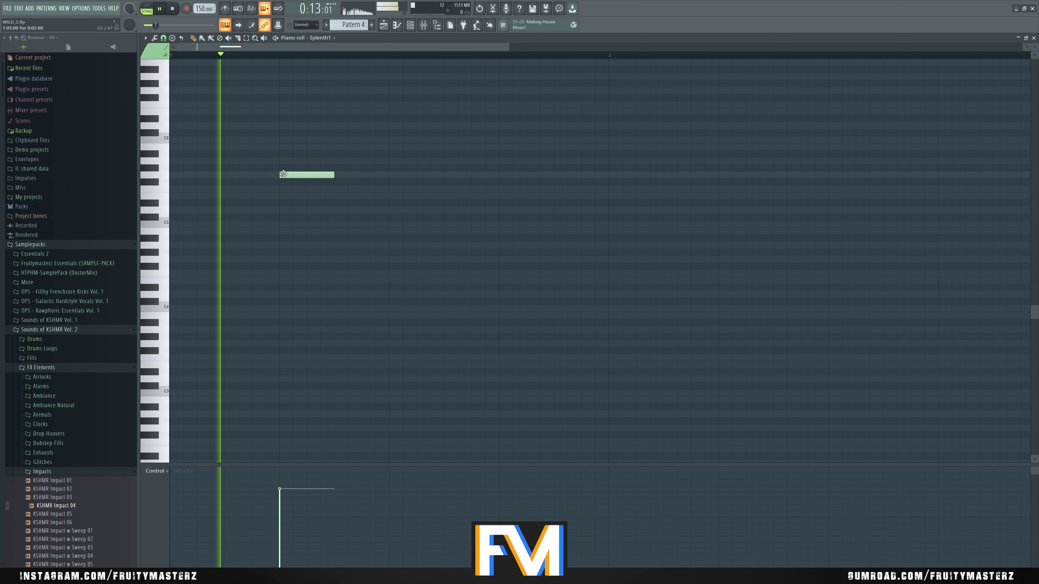
key(space)
Add a two-step A5 note at step 7, directly following the G5, while playing the reference
click(340, 161)
right_click(340, 161)
key(space)
click(344, 160)
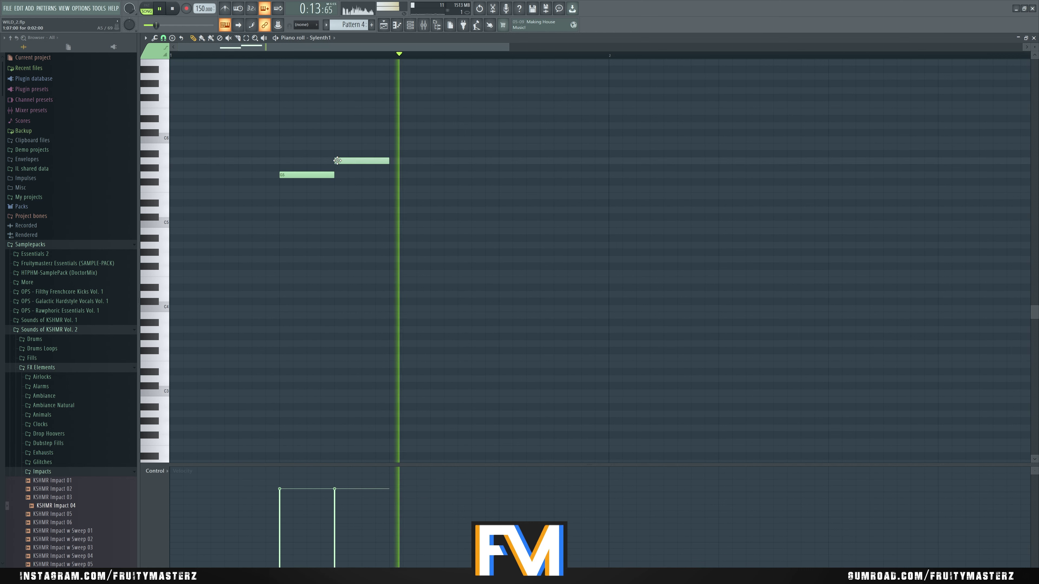
key(space)
Move the playback position to step 5 of the Sylenth1 pattern and add a second two-step A5 at step 9
key(F7)
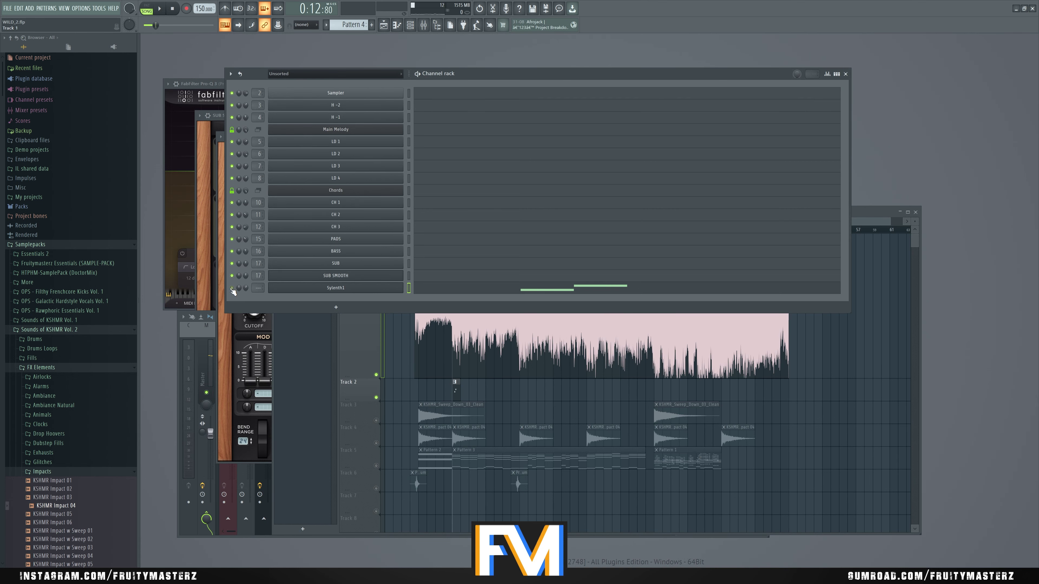
click(464, 288)
click(282, 56)
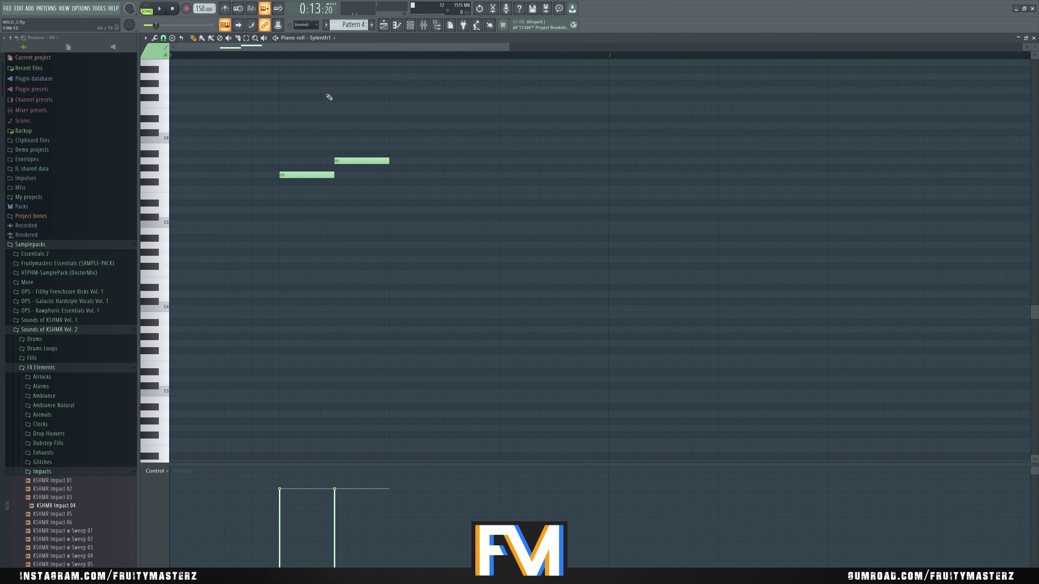
key(space)
key(space)
click(401, 161)
key(space)
key(space)
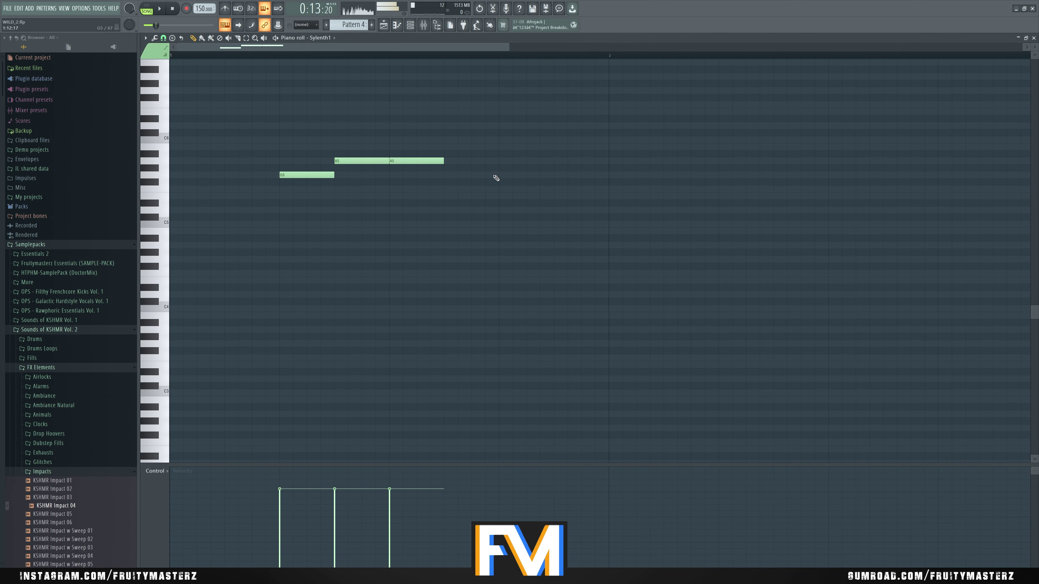
Add a two-step G5 at step 13 and extend the second A5 up to it during playback
click(496, 178)
key(space)
drag(443, 160, 495, 168)
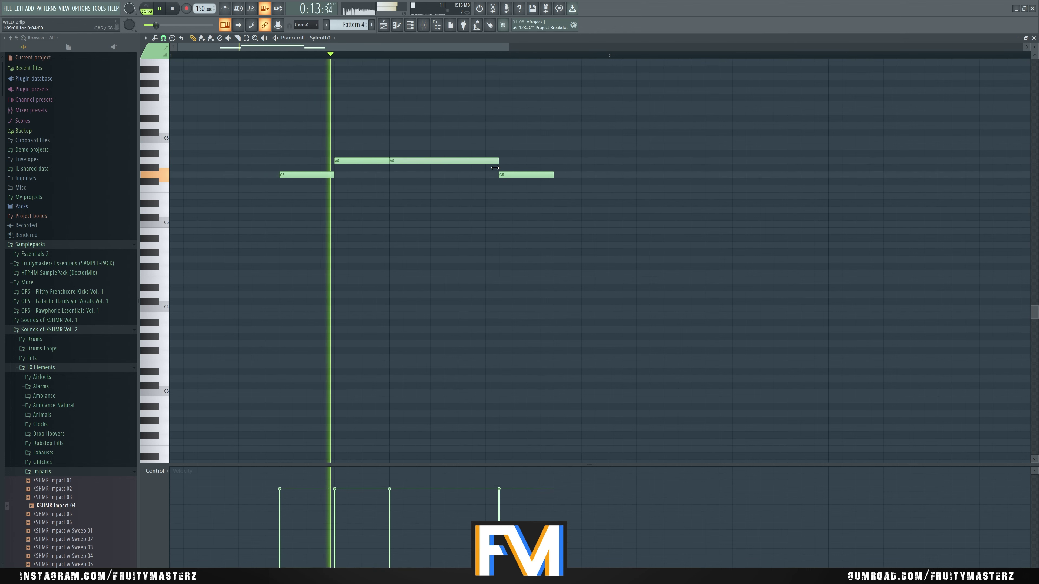
Trim all four melody notes to just under two steps each, leaving gaps between them, and play them back
key(space)
key(ctrl+a)
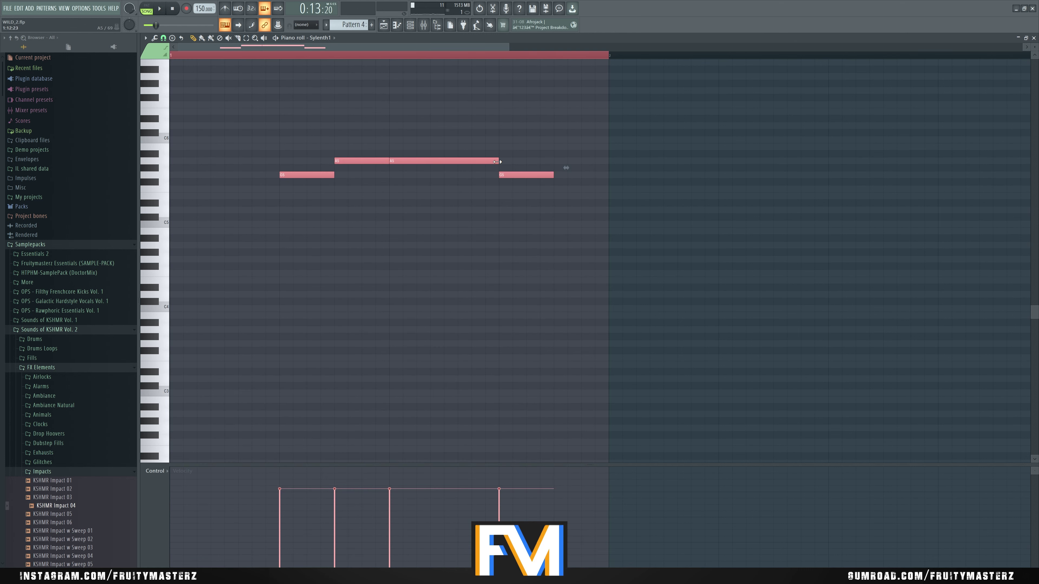
key(space)
key(ctrl+d)
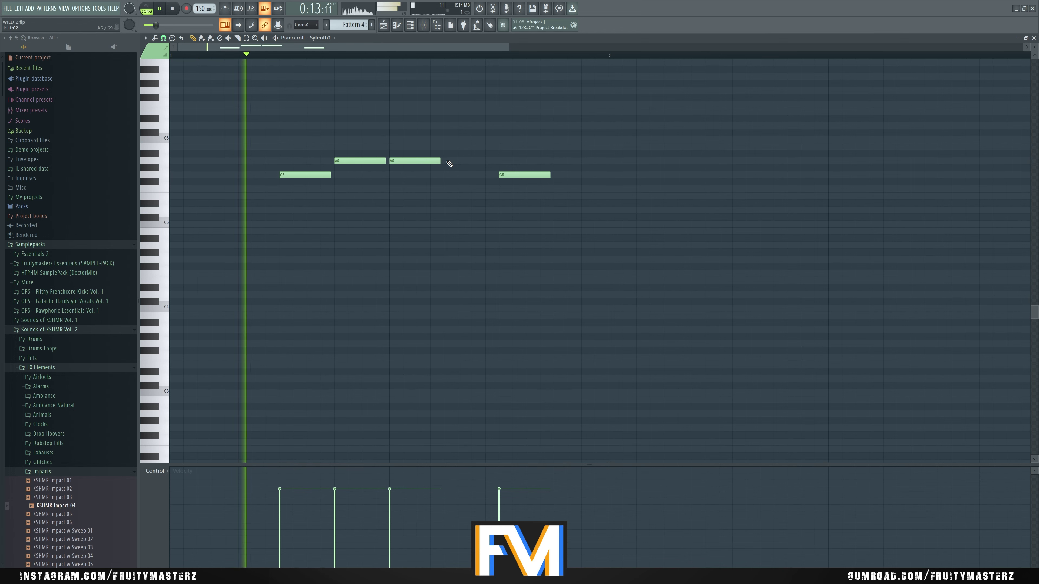
Add a two-step G5 at step 11 of bar 1, between the second A5 and the last G5, checking against playback
click(447, 162)
right_click(448, 163)
key(space)
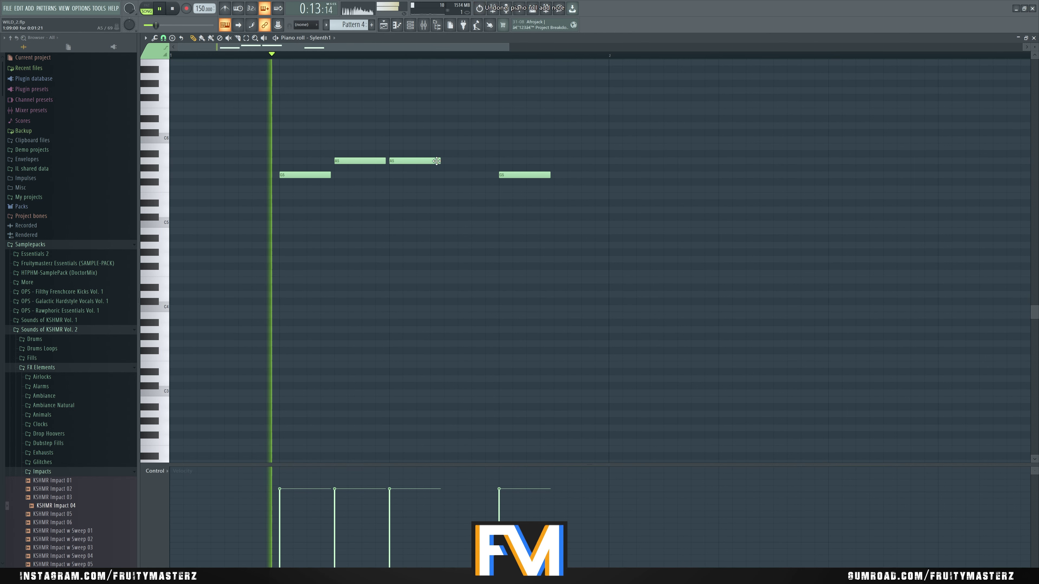
click(445, 175)
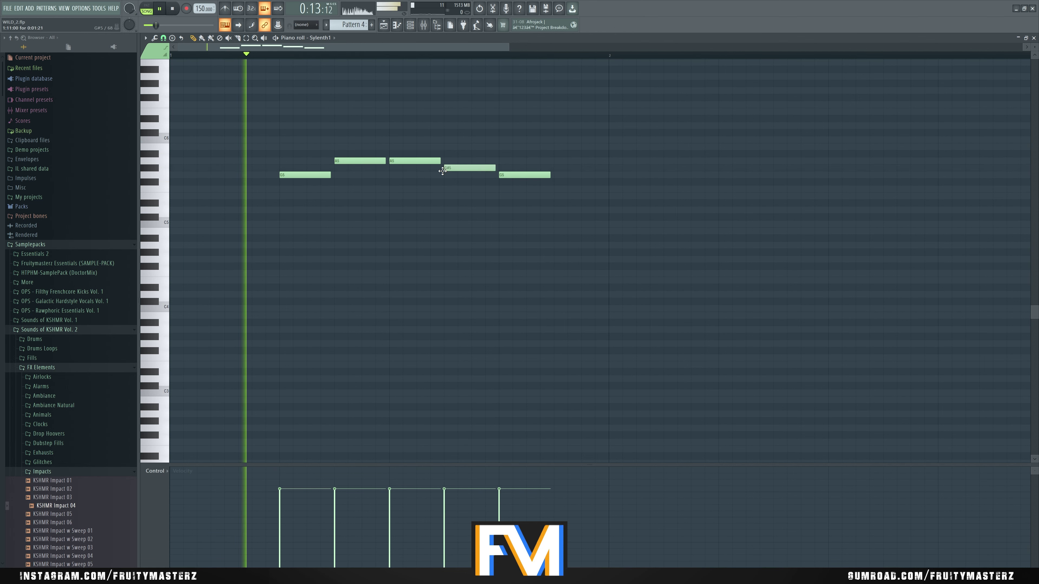
drag(443, 170, 452, 178)
key(space)
Extend the last G5 to the end of bar 1 and duplicate the whole phrase into bar 2
scroll(461, 178, down, 1)
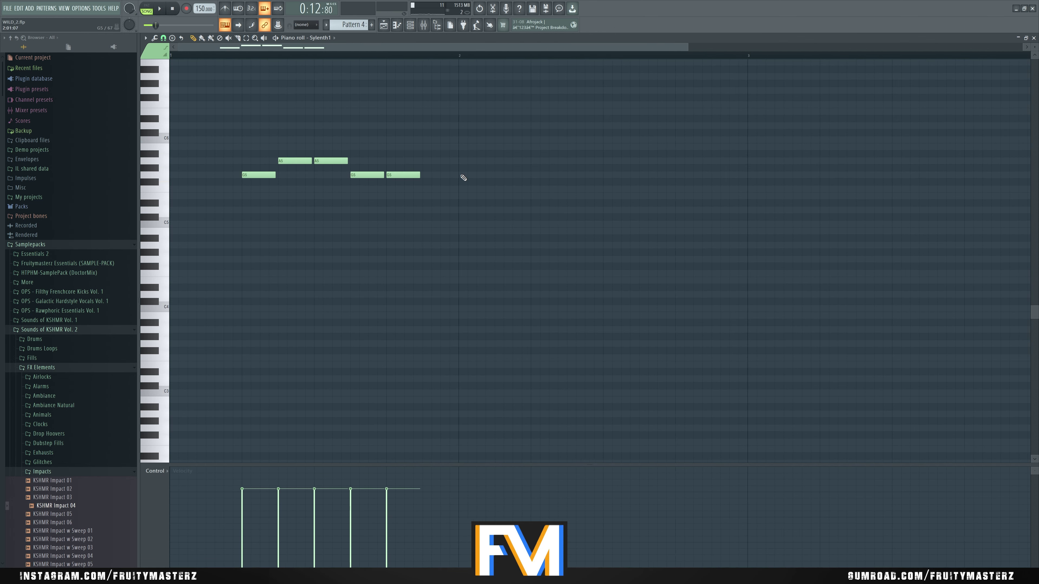
key(space)
scroll(384, 192, down, 3)
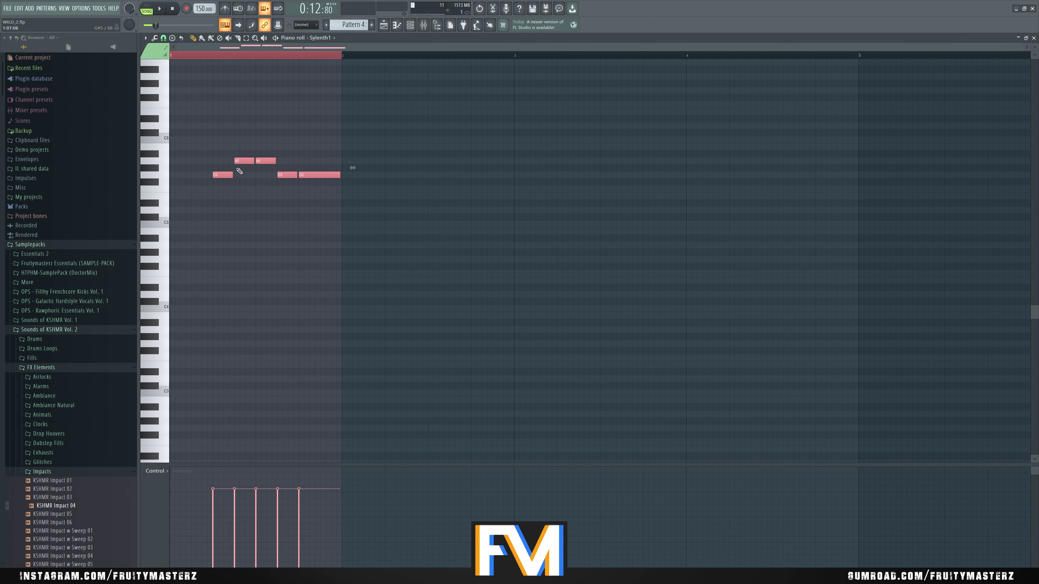
key(space)
key(ctrl+b)
key(ctrl+d)
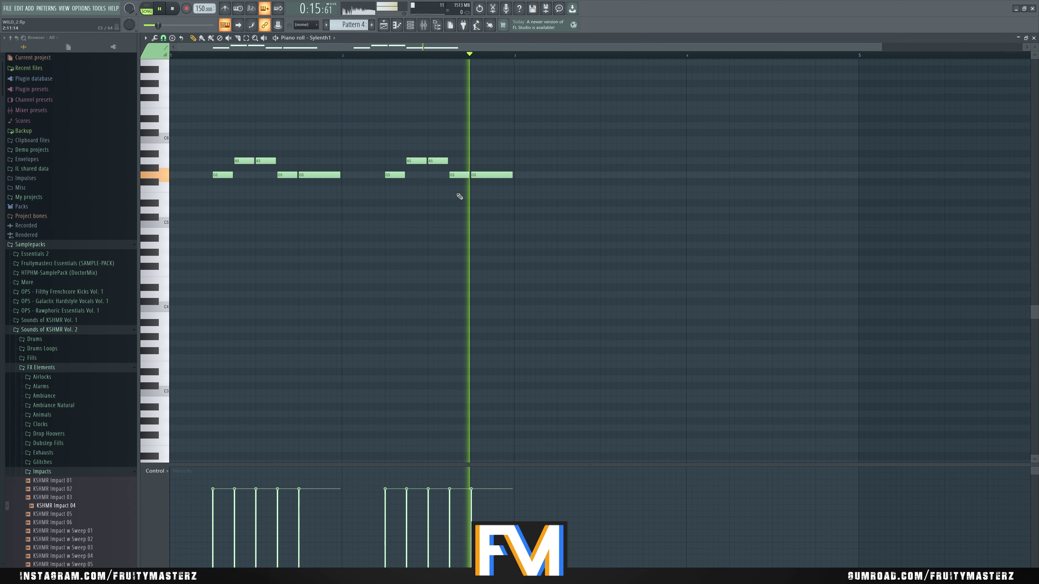
Start the bar 3 phrase with a two-step G5 at step 5 and two-step A5 notes at steps 7 and 9
scroll(475, 174, down, 1)
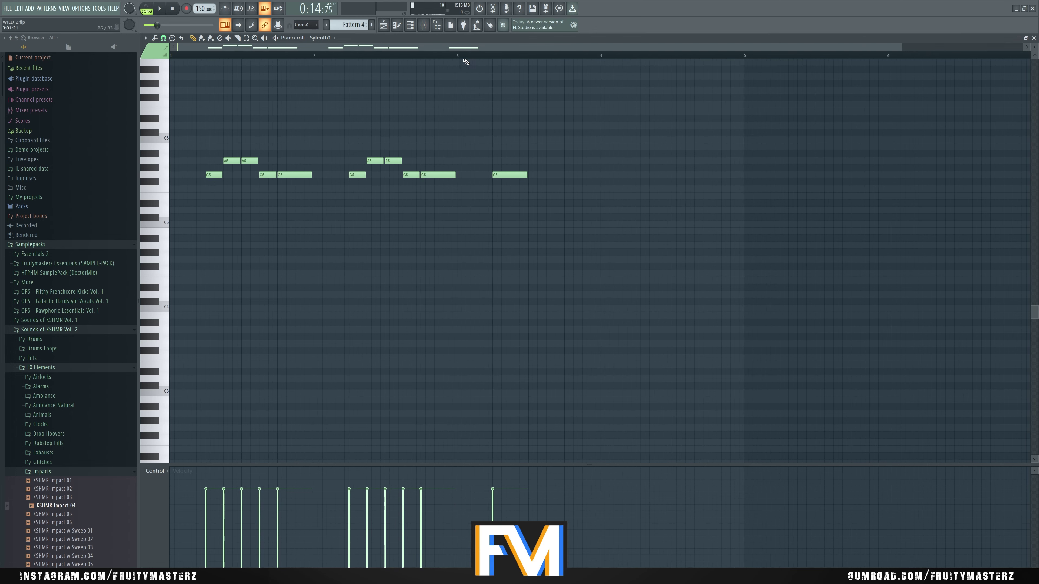
key(space)
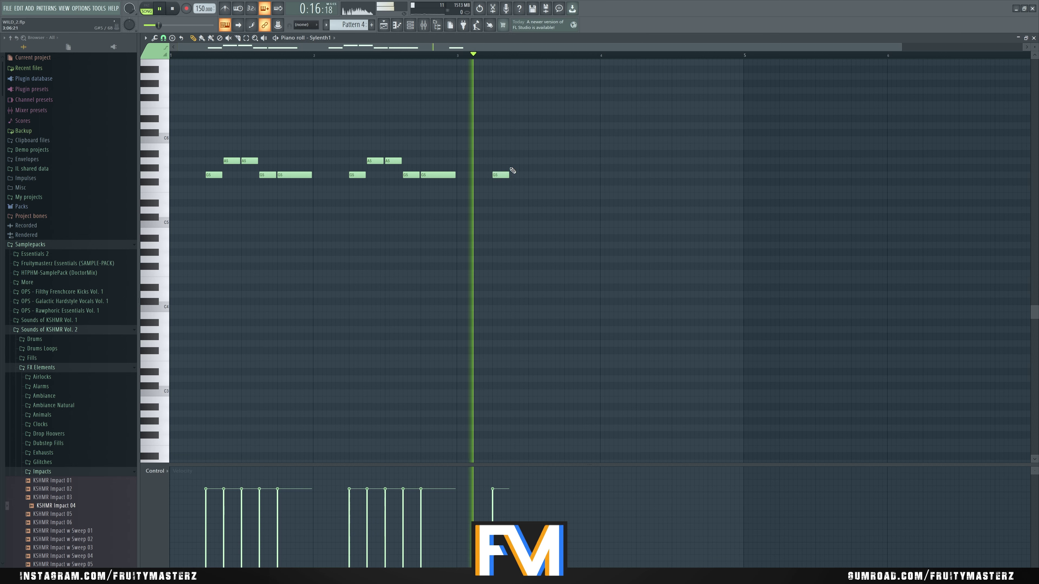
click(510, 160)
click(536, 160)
click(548, 160)
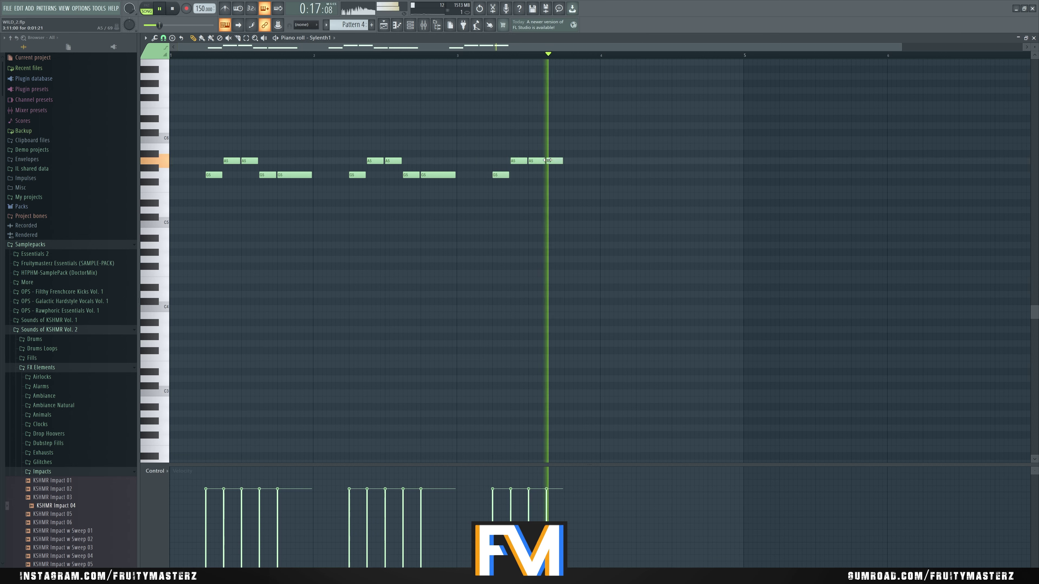
Replace the A5 at step 11 of bar 3 with a two-step G5 and add a four-step G5 at step 13
right_click(549, 161)
drag(544, 162, 563, 164)
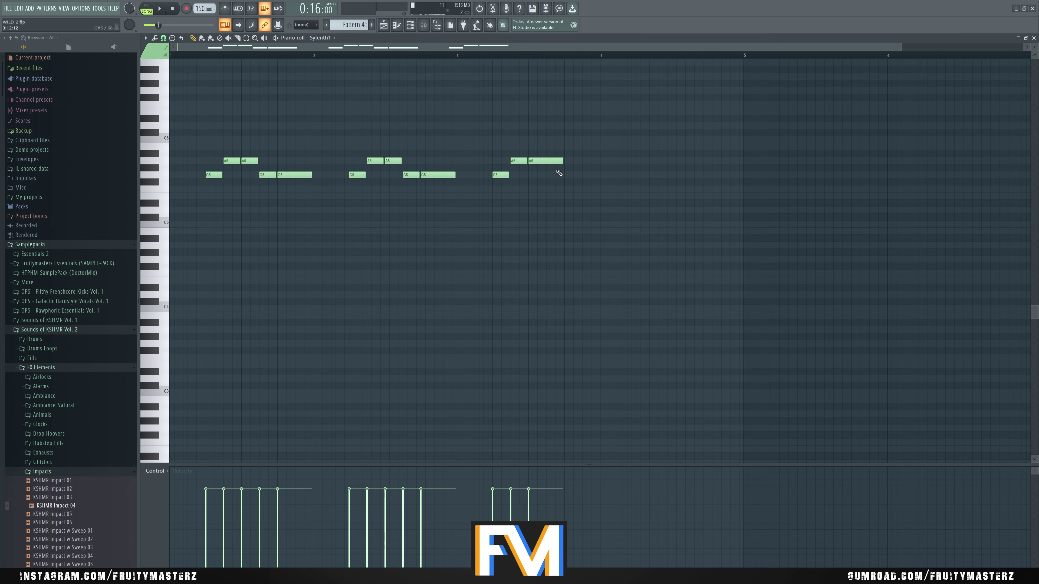
key(space)
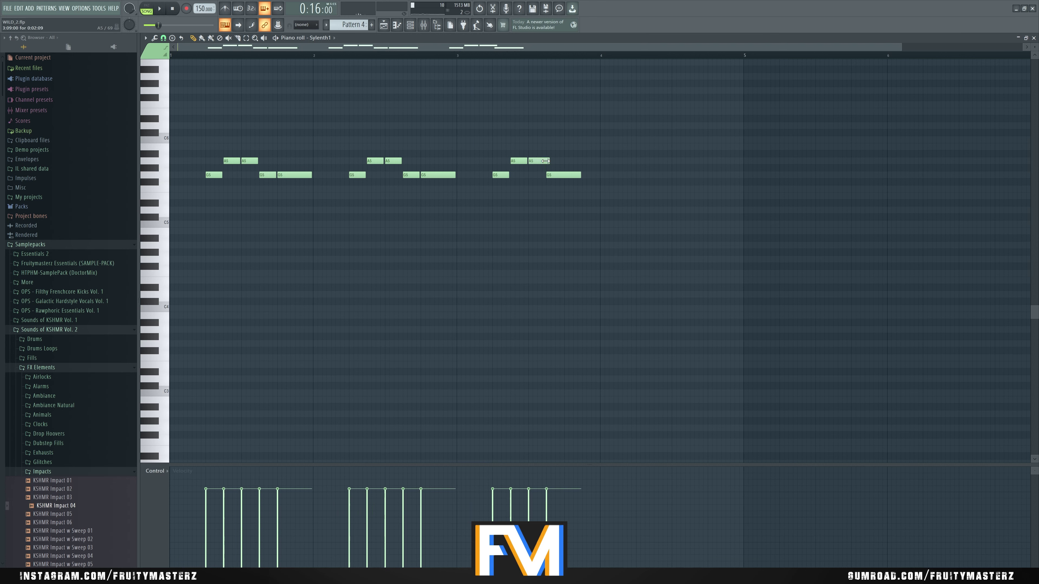
key(space)
drag(545, 161, 564, 173)
key(space)
key(space)
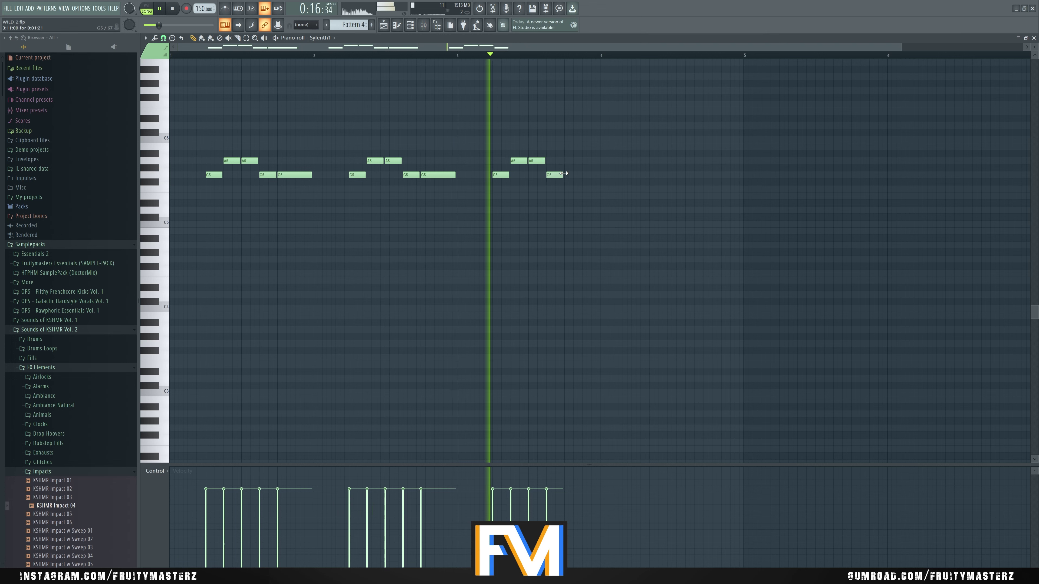
click(572, 174)
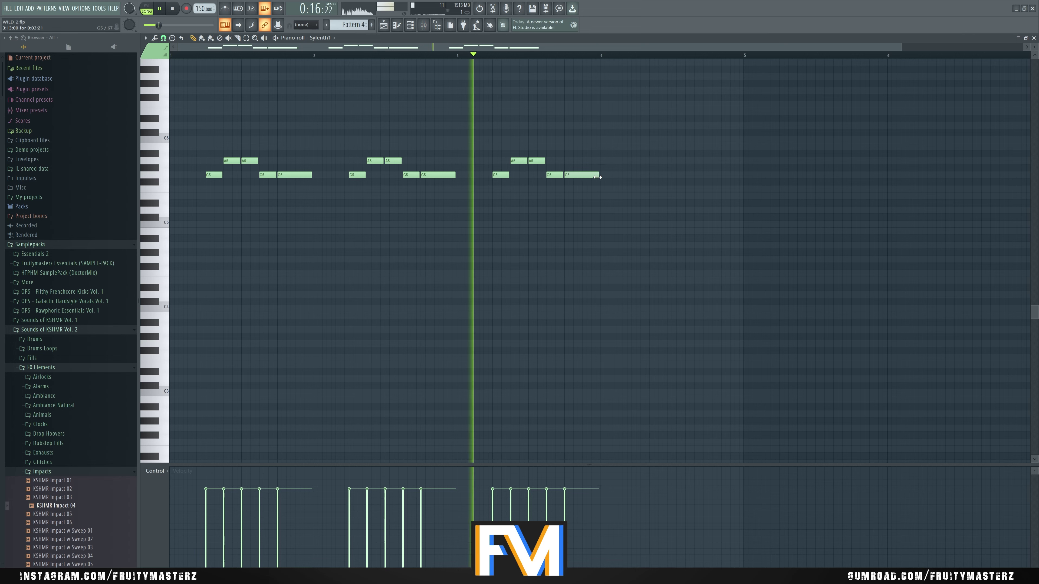
Build bar 4 from a four-step G5 at step 3, four-step C6 at 7, two-step B5 at 11 and four-step A5 at 13
scroll(561, 179, up, 2)
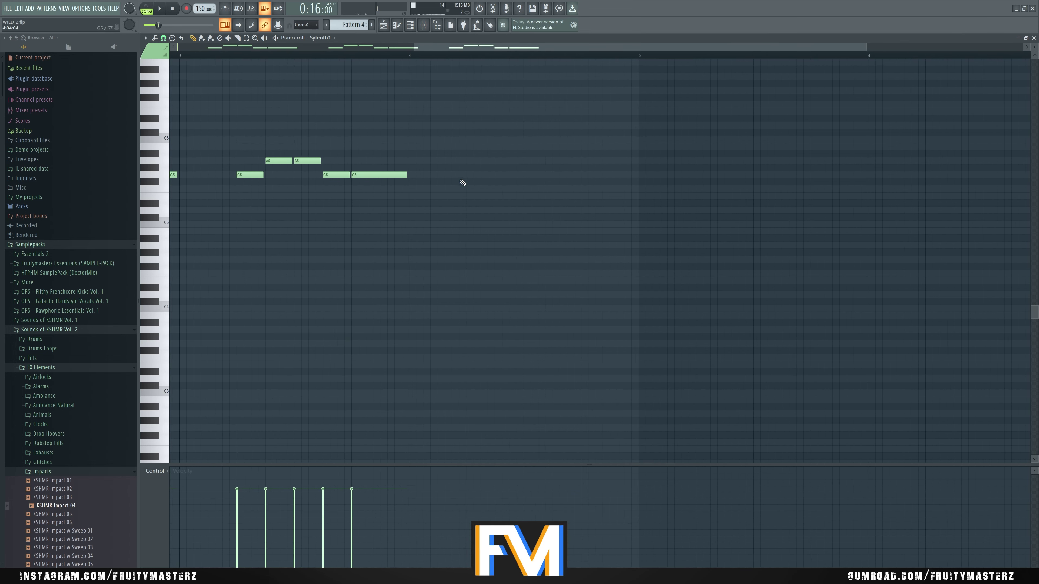
key(space)
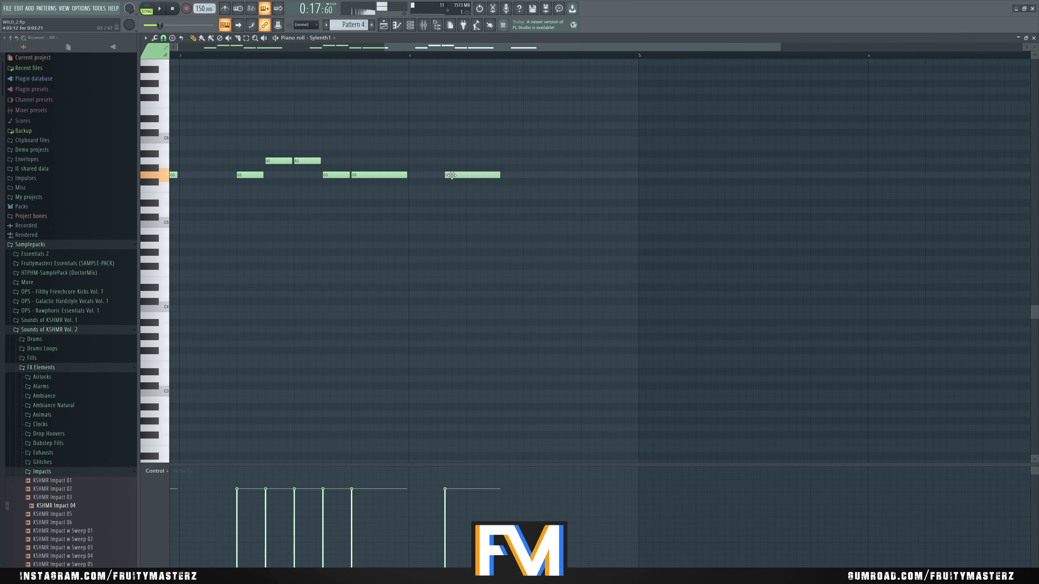
drag(451, 175, 445, 175)
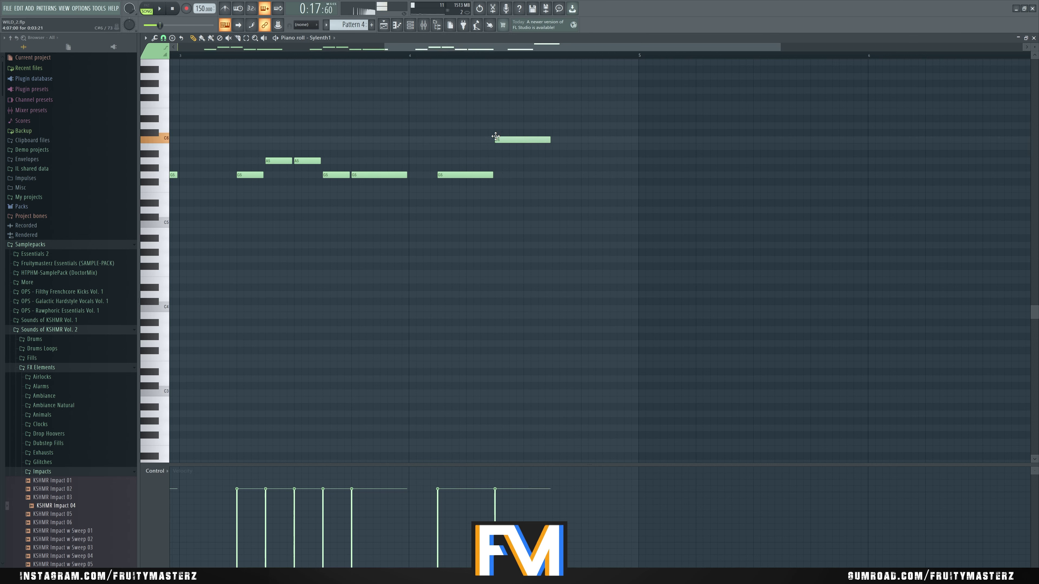
key(space)
key(space)
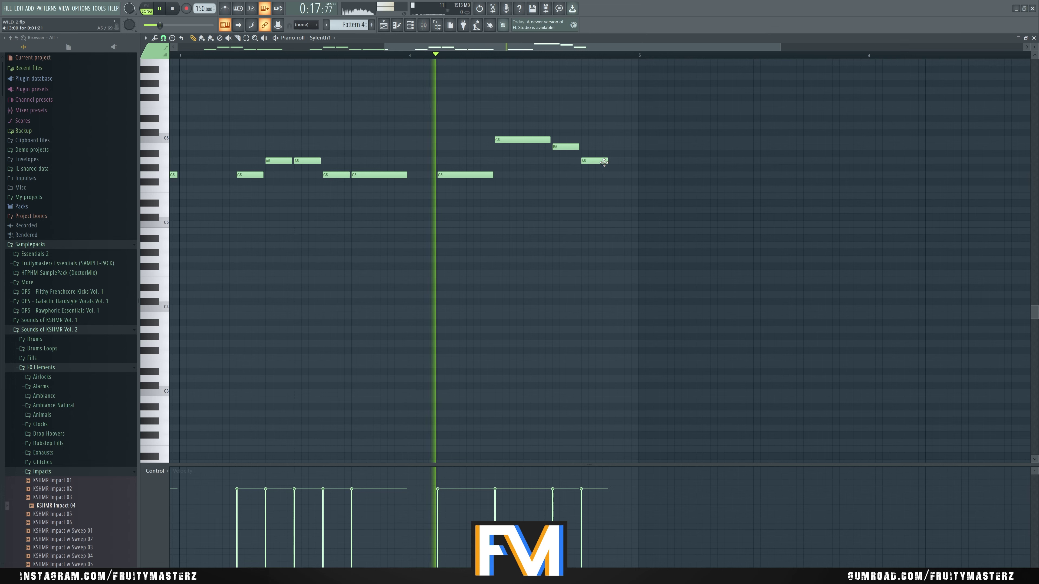
drag(604, 163, 639, 164)
scroll(582, 199, down, 3)
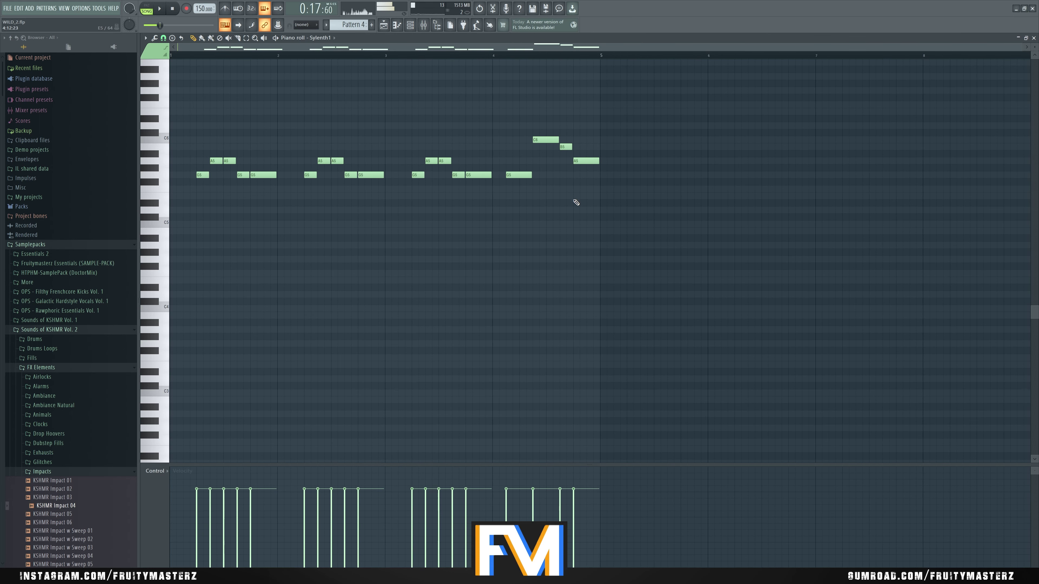
Duplicate the complete four-bar melody into bars 5 to 8, aligned with the start of bar 5, and play it
key(ctrl+a)
key(ctrl+b)
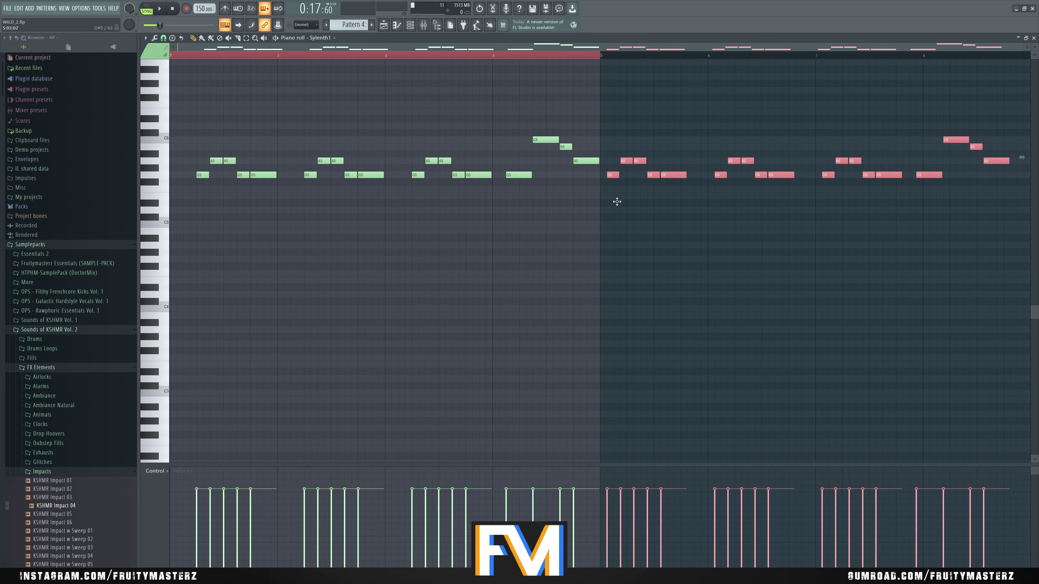
key(ctrl+d)
key(space)
scroll(601, 188, down, 3)
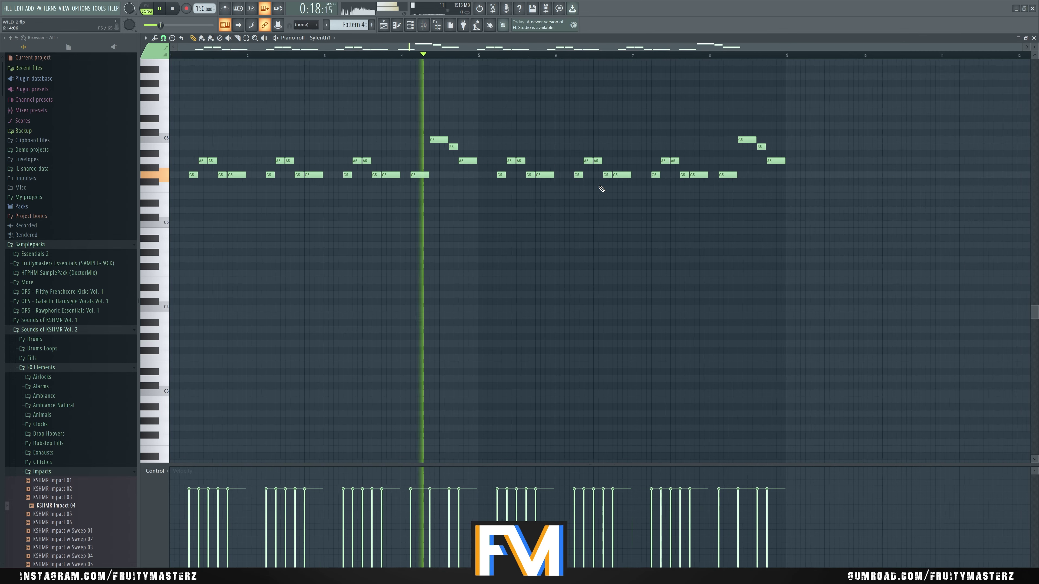
Add a four-step E5 at the start of bar 7 while comparing with the reference playback
scroll(581, 218, up, 1)
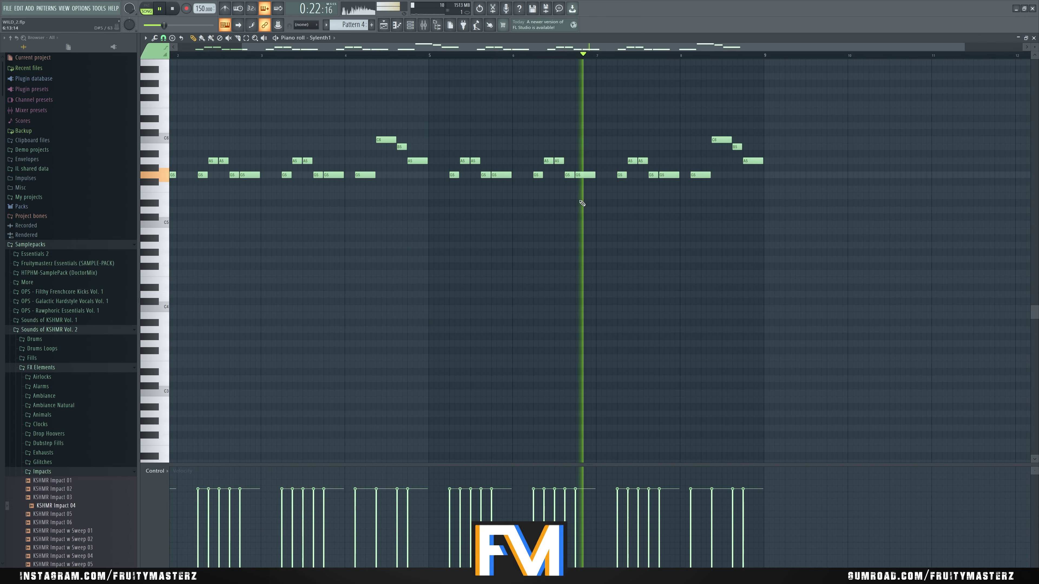
key(space)
scroll(563, 193, up, 2)
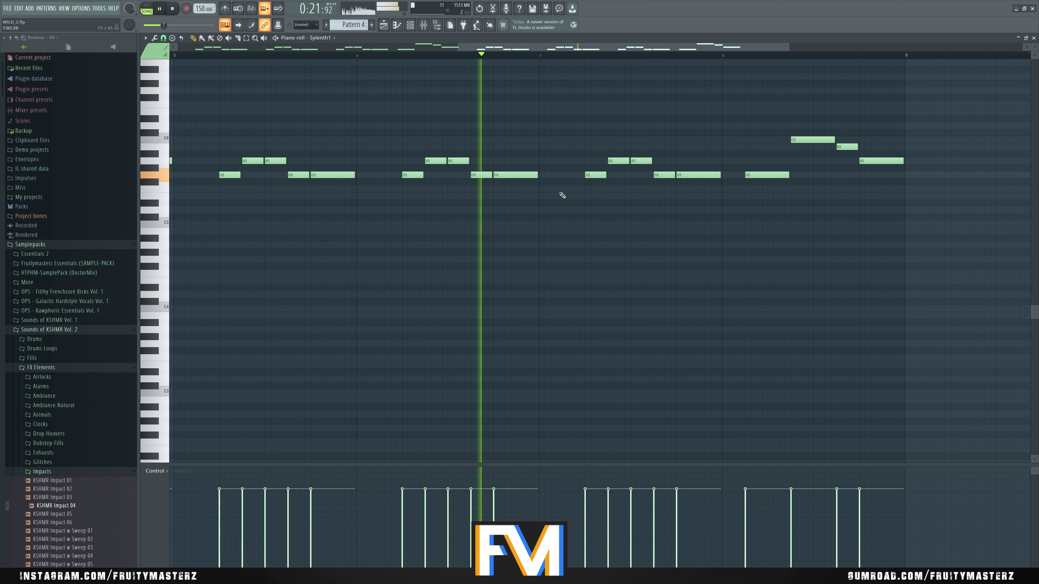
key(space)
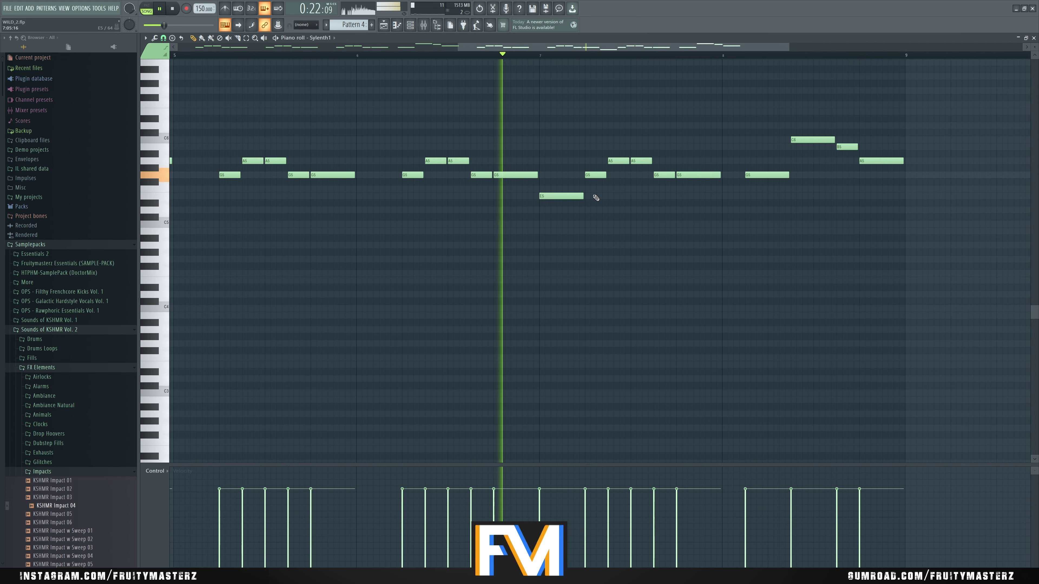
Delete the copied G5 and A5 notes between the E5 and step 13 of bar 7
right_click(596, 175)
right_click(618, 161)
right_click(639, 161)
key(space)
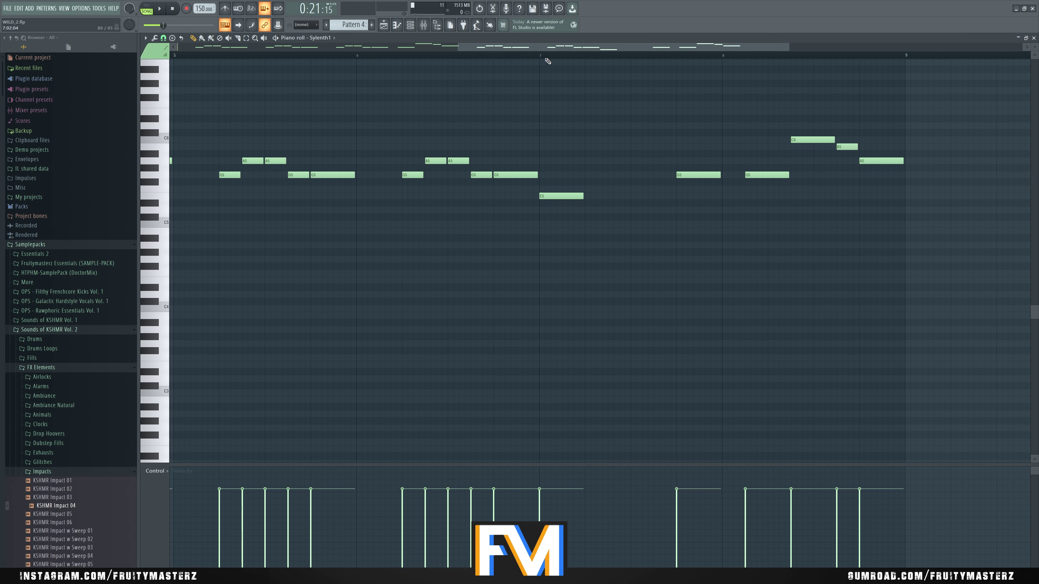
Replace the G5 at step 13 of bar 7 with a four-step E6, finding the pitch against playback
right_click(691, 175)
key(space)
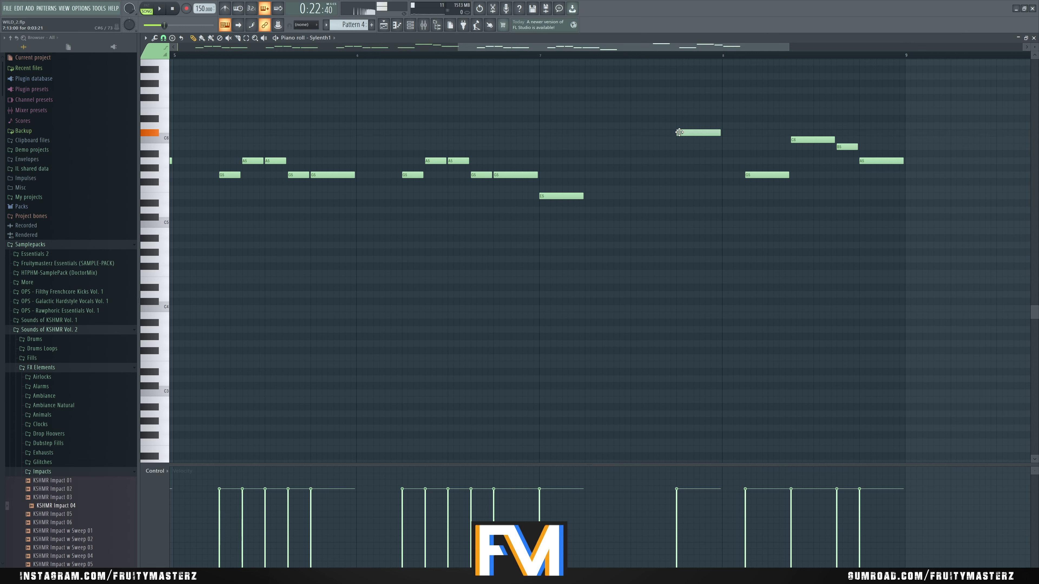
key(space)
right_click(697, 126)
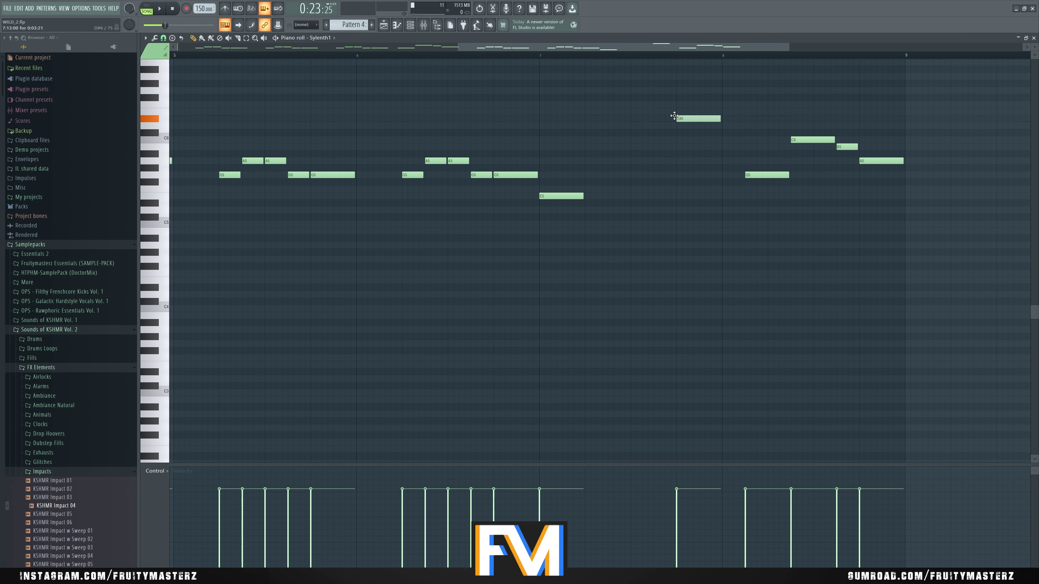
Delete the copied notes in bar 8 and put a four-step A5 at step 5 instead
right_click(766, 175)
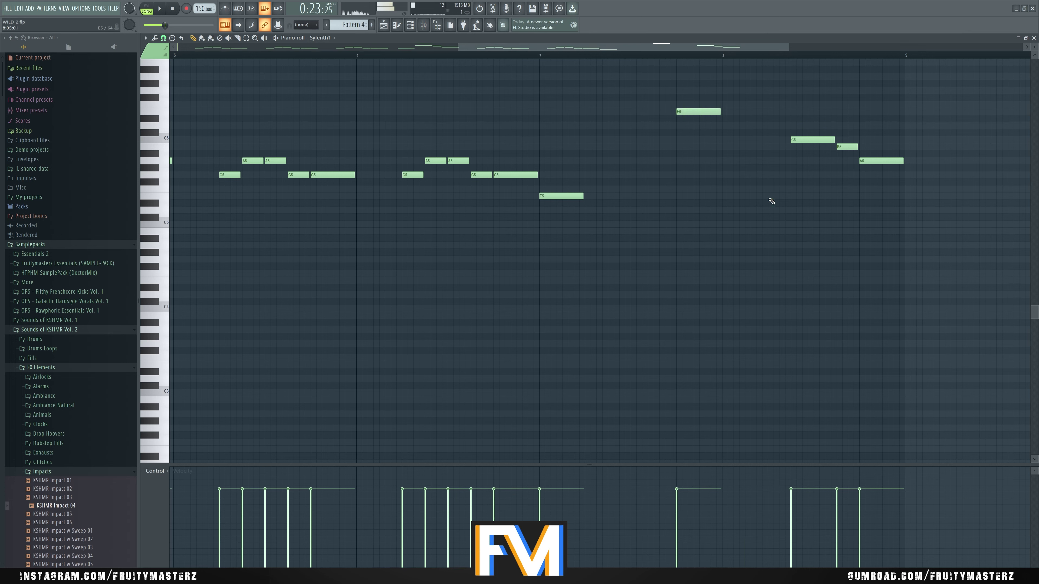
key(space)
right_click(814, 140)
right_click(843, 147)
right_click(879, 161)
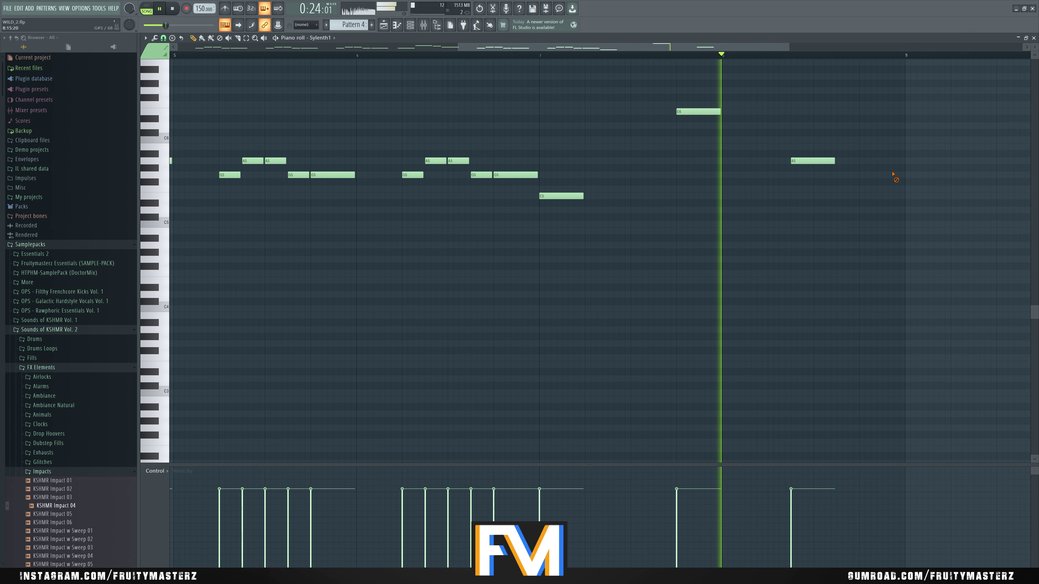
key(space)
drag(810, 161, 787, 160)
key(space)
Add four-step C6 notes at steps 1, 5 and 9 of bar 9
scroll(909, 243, down, 3)
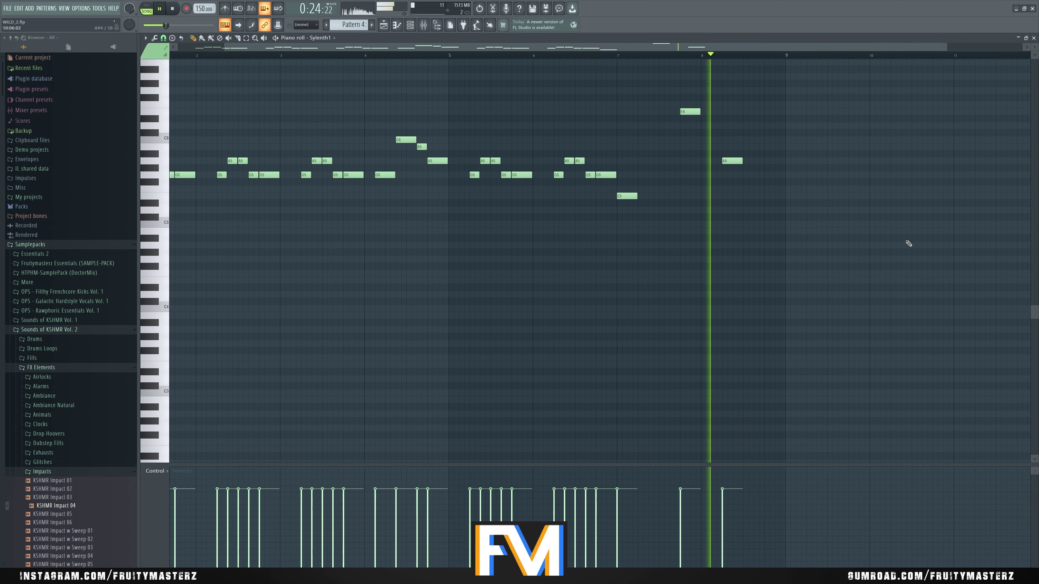
scroll(908, 243, up, 2)
key(space)
scroll(863, 189, up, 2)
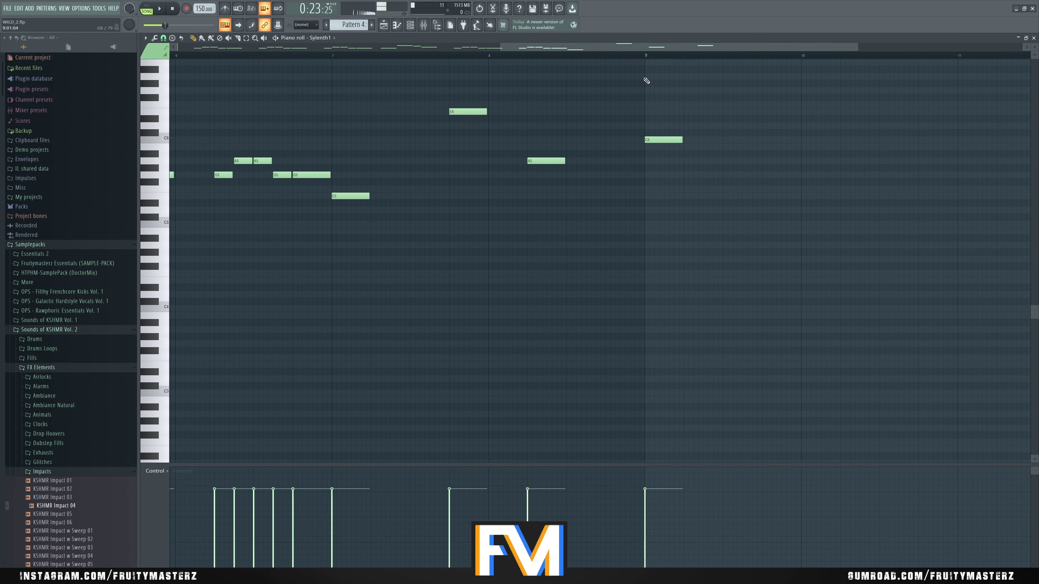
scroll(711, 139, up, 2)
click(673, 140)
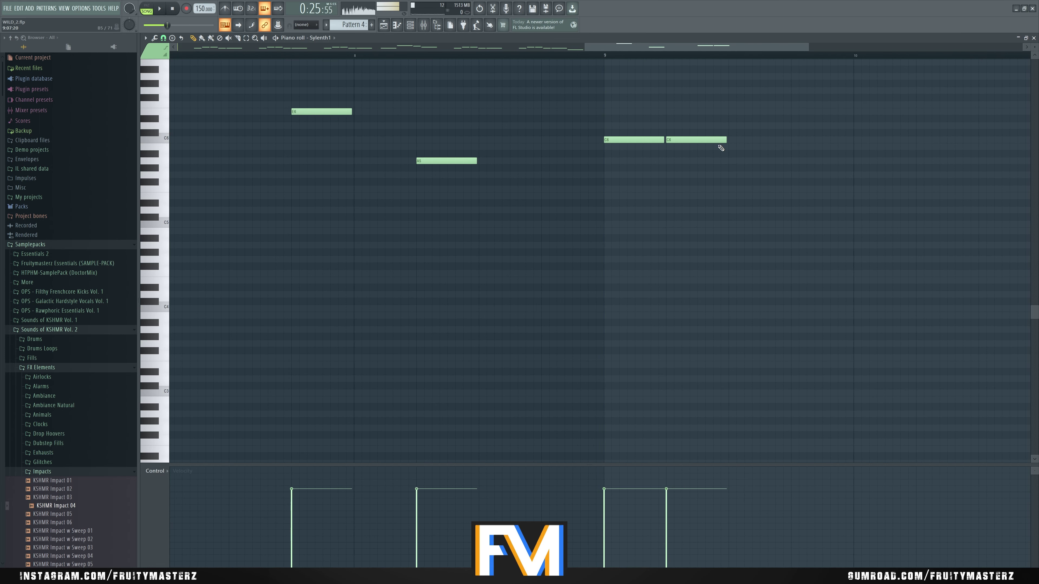
click(735, 140)
Complete bar 9 with two-step C6 notes at steps 13 and 15
key(space)
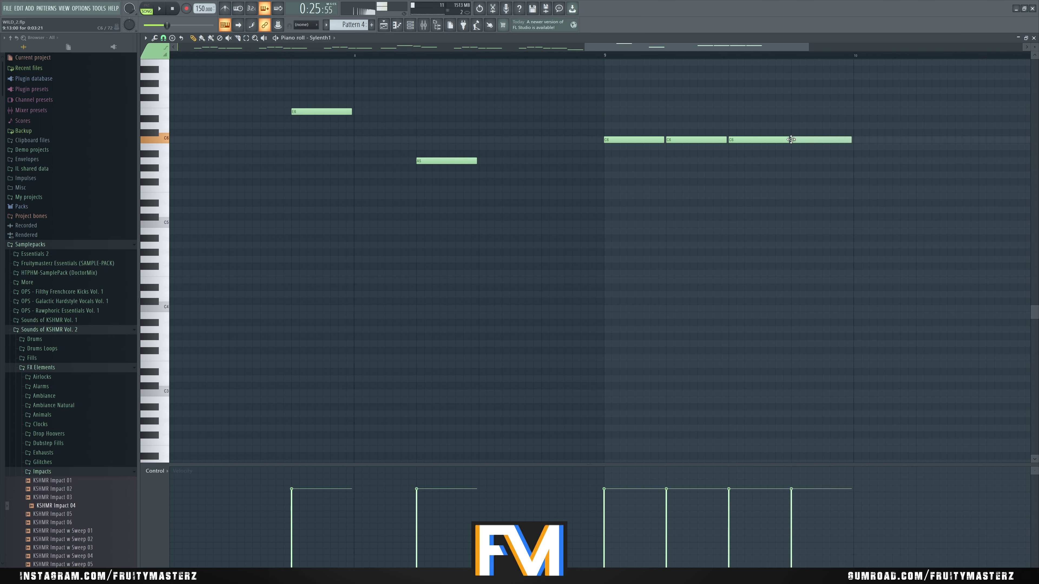
drag(847, 141, 820, 140)
click(832, 139)
scroll(788, 171, down, 2)
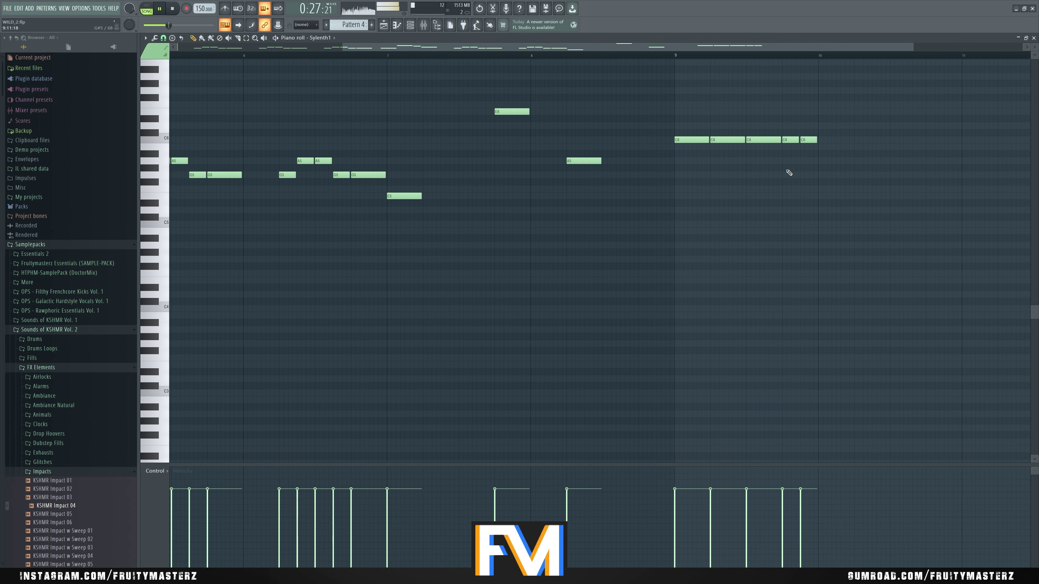
Extend the last C6 to four steps and add a four-step B5 at step 3 of bar 10, checking by playback
scroll(793, 156, up, 2)
key(space)
key(space)
drag(696, 140, 730, 147)
key(space)
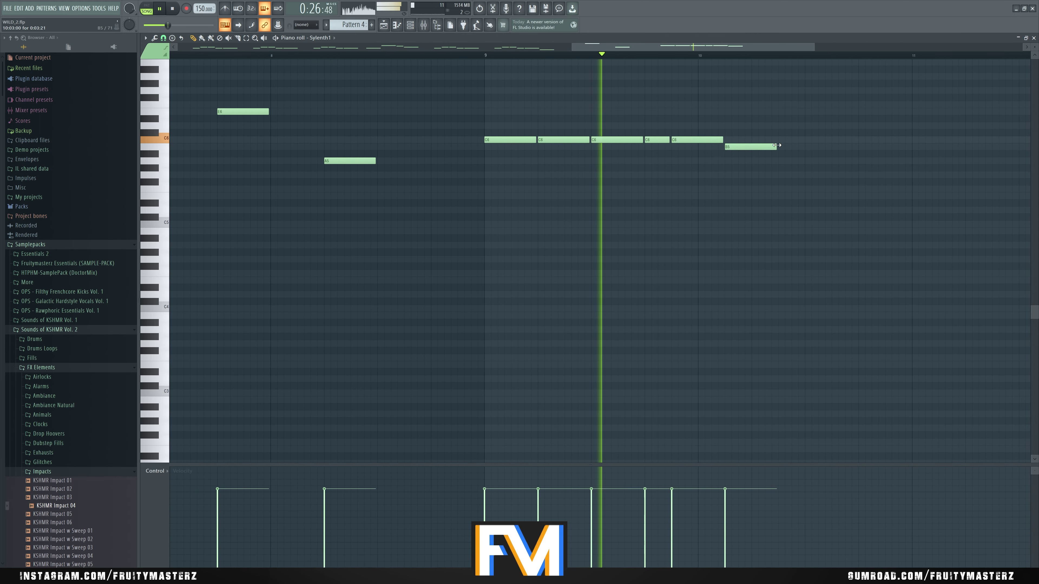
key(space)
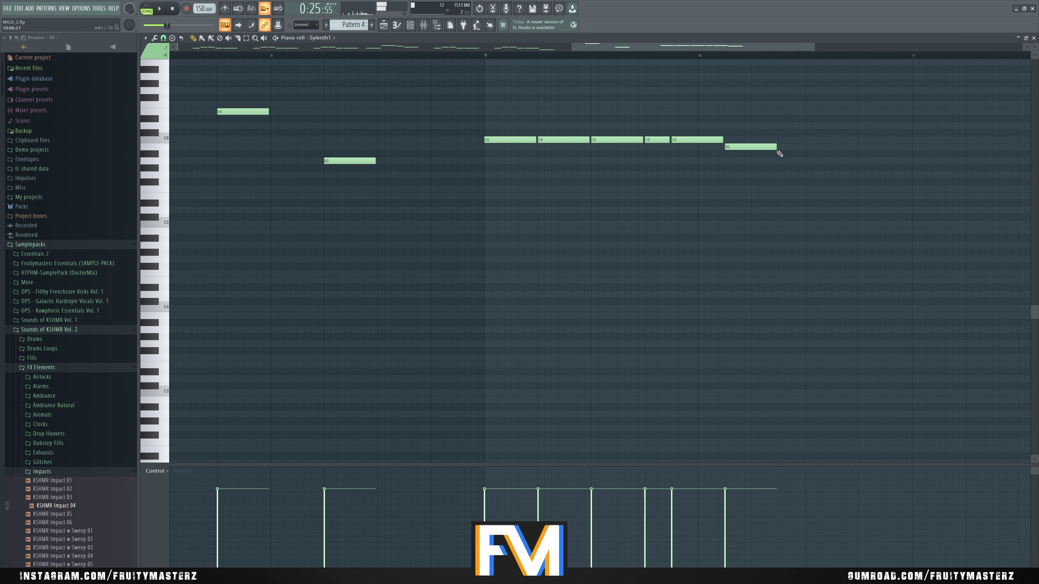
Add a second four-step B5 at step 7 of bar 10, directly after the first, and play the passage back
click(718, 55)
key(space)
scroll(865, 160, right, 1)
key(space)
key(space)
drag(738, 147, 722, 146)
key(space)
key(space)
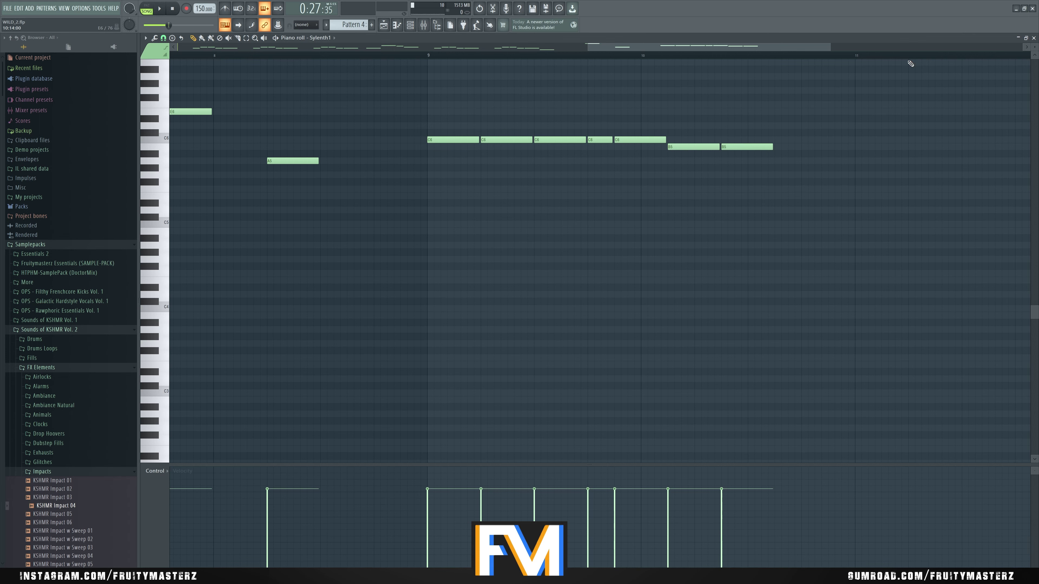
Close the piano roll, reopen the Sylenth1 notes from the channel rack and play back the end of the melody
click(1033, 38)
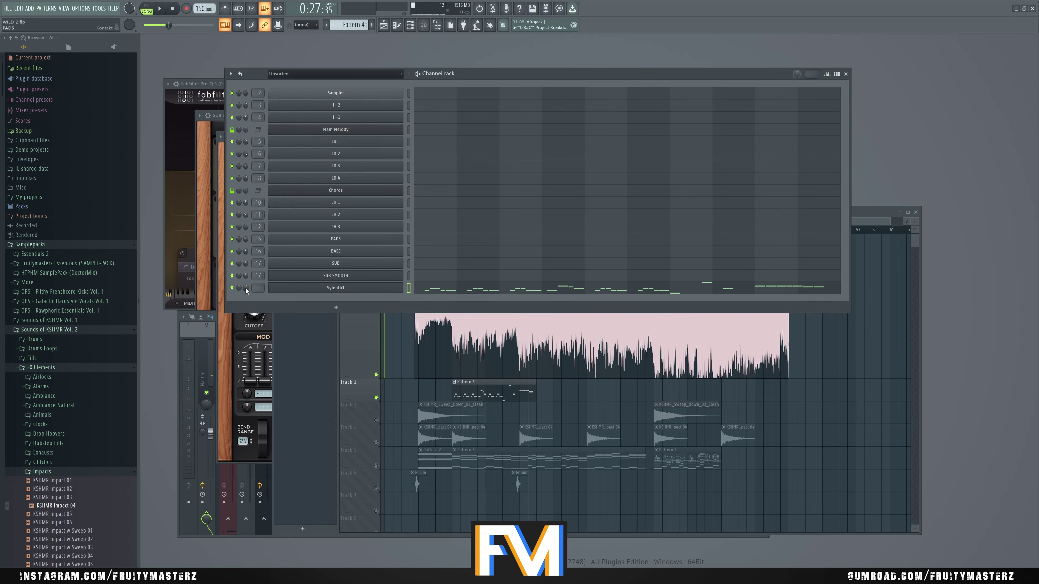
key(space)
click(506, 288)
scroll(511, 291, down, 6)
key(space)
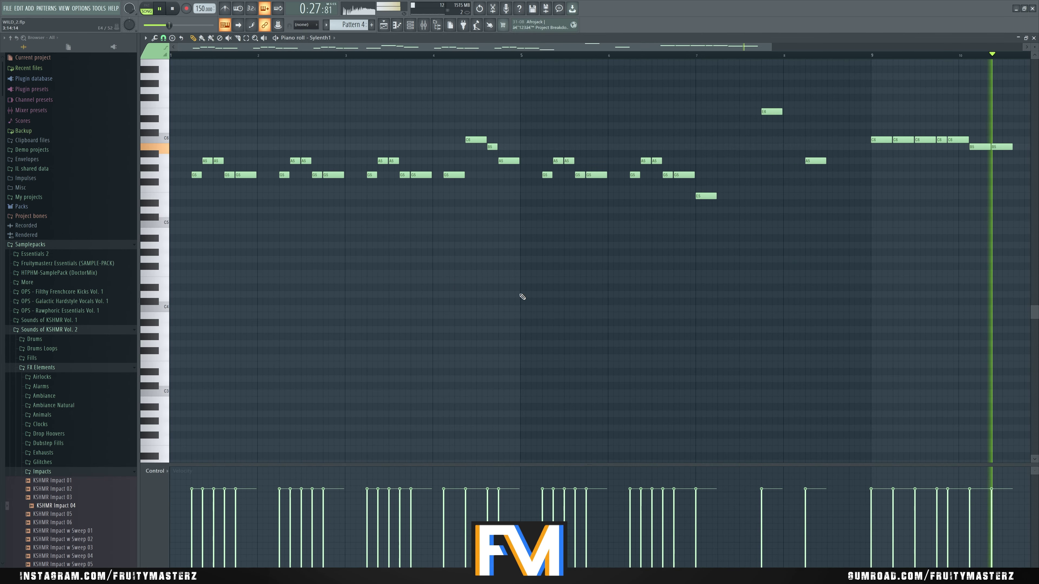
key(space)
Add a two-step A5 at step 11 and a four-step G5 at step 13 of bar 10, plus another four-step G5 starting bar 11
scroll(862, 229, up, 3)
scroll(862, 211, up, 2)
key(space)
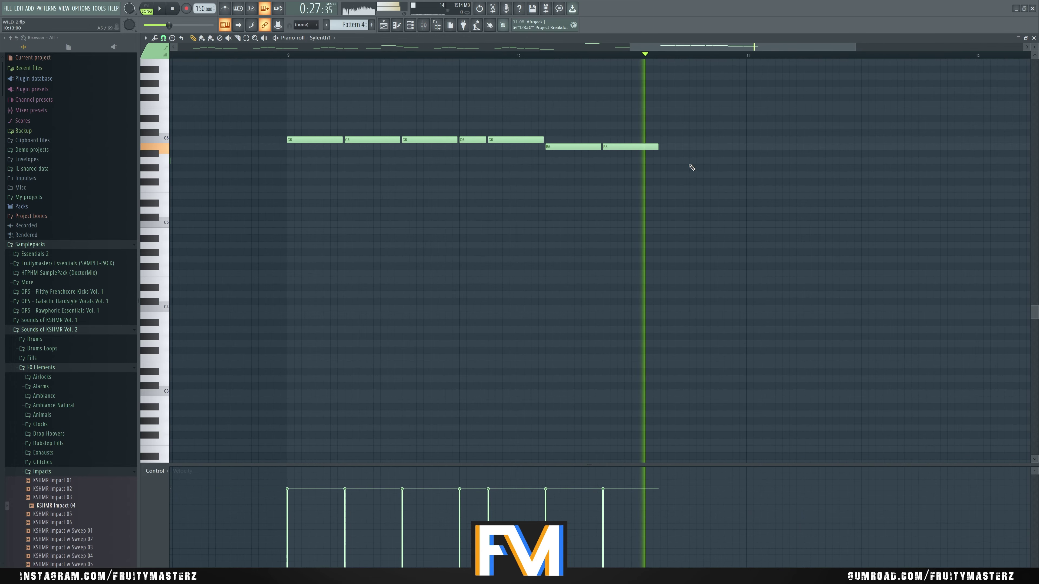
key(space)
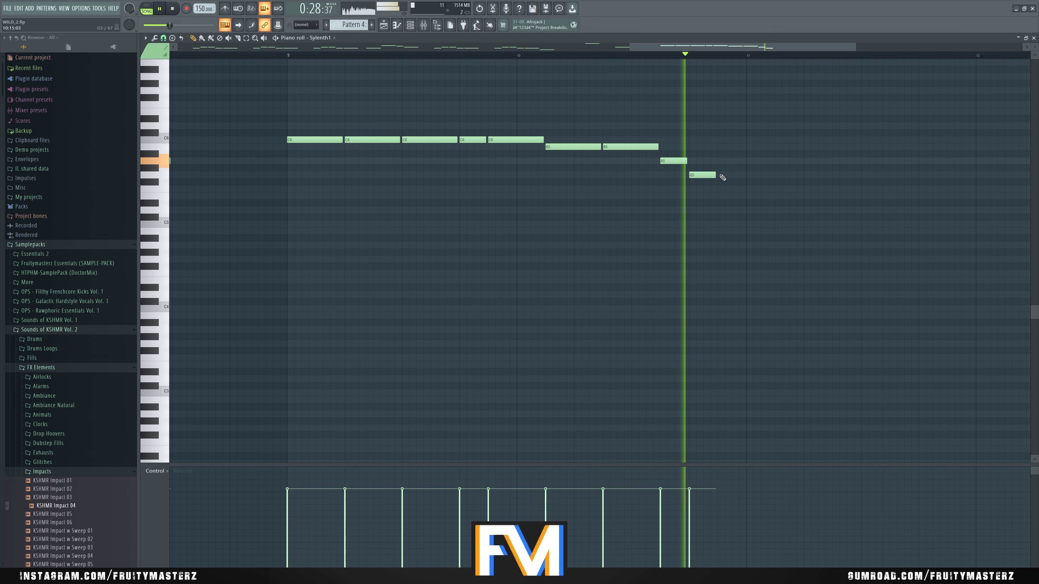
key(space)
key(space)
drag(713, 175, 742, 175)
click(751, 176)
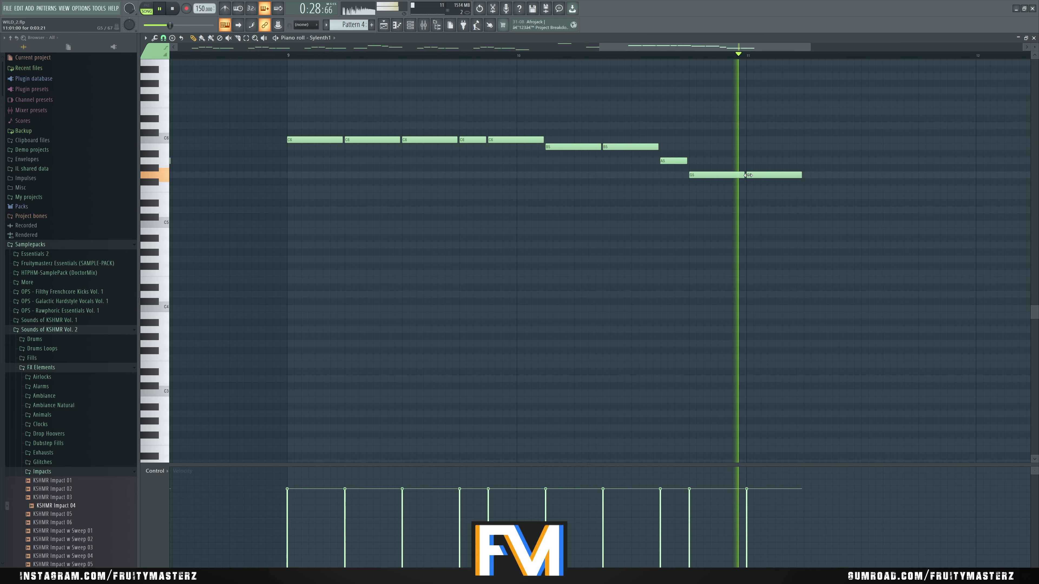
Continue bar 11 with four-step G5 notes at steps 5 and 9, checking against playback
scroll(643, 190, down, 3)
scroll(670, 186, up, 3)
key(space)
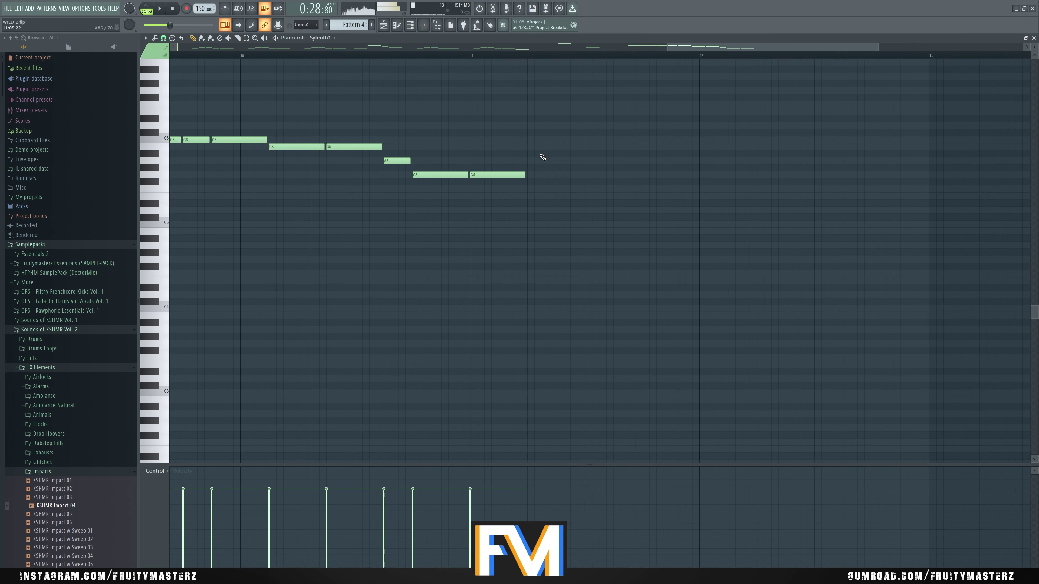
key(space)
click(531, 175)
key(space)
key(space)
click(587, 175)
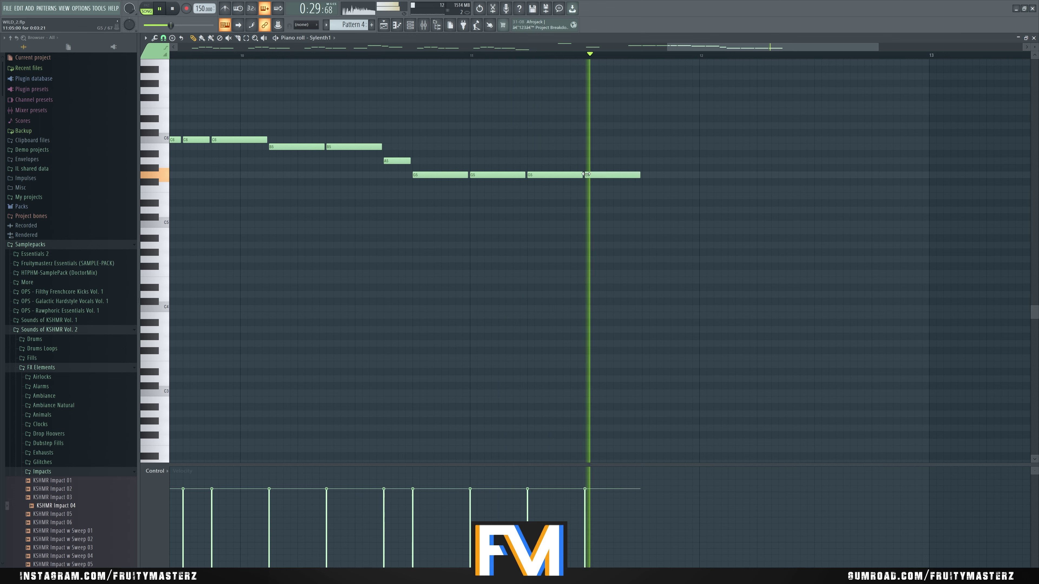
key(space)
Complete bar 11 with a two-step E5 at step 13 and a six-step A5 at step 15
drag(615, 188, 640, 176)
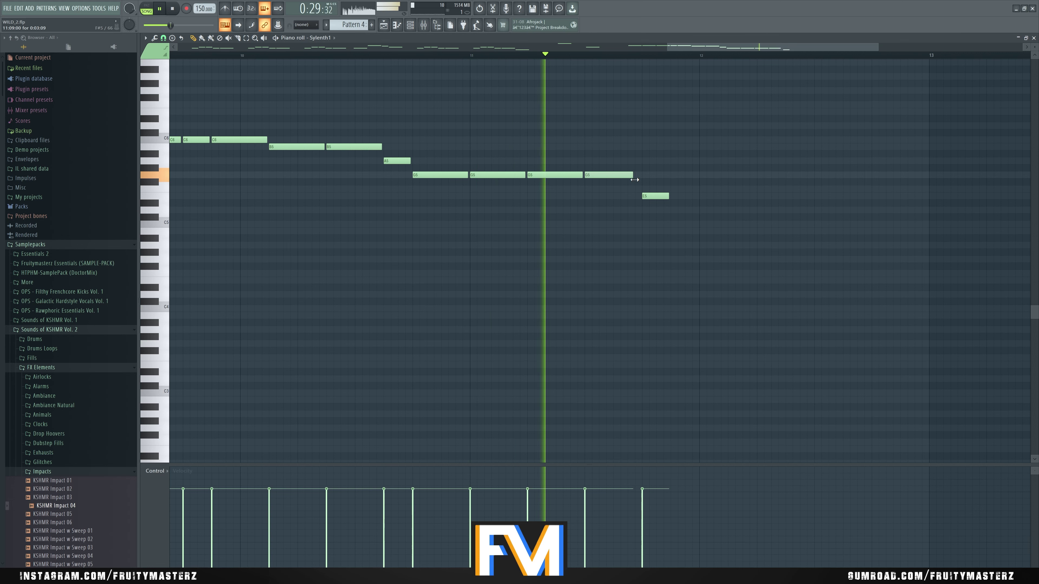
key(space)
key(space)
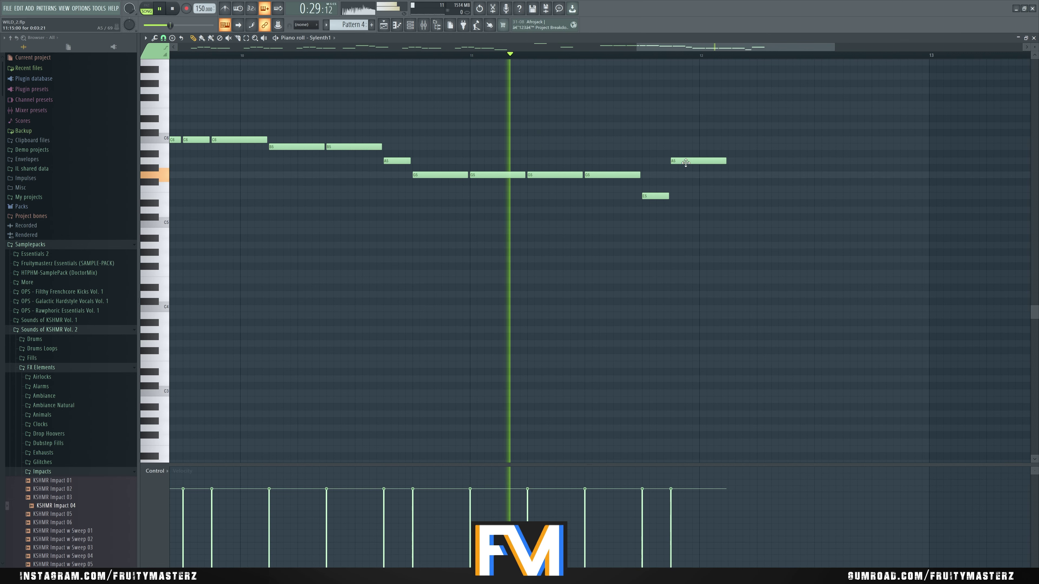
key(space)
drag(726, 159, 755, 160)
key(space)
Duplicate the phrase that begins at bar 9 and move the copy to start at bar 13
scroll(899, 181, down, 3)
scroll(899, 181, up, 2)
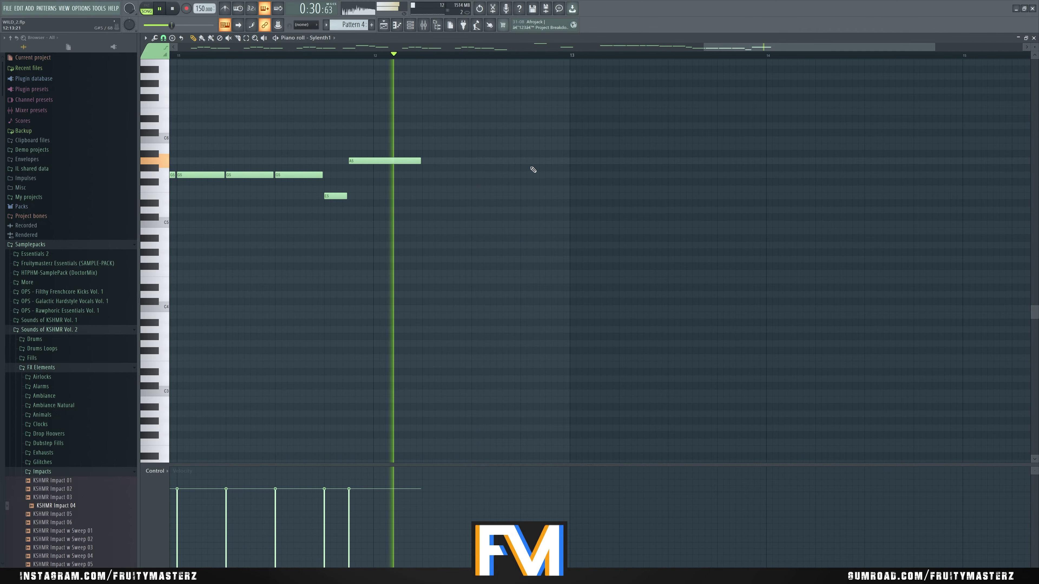
key(space)
scroll(589, 180, down, 5)
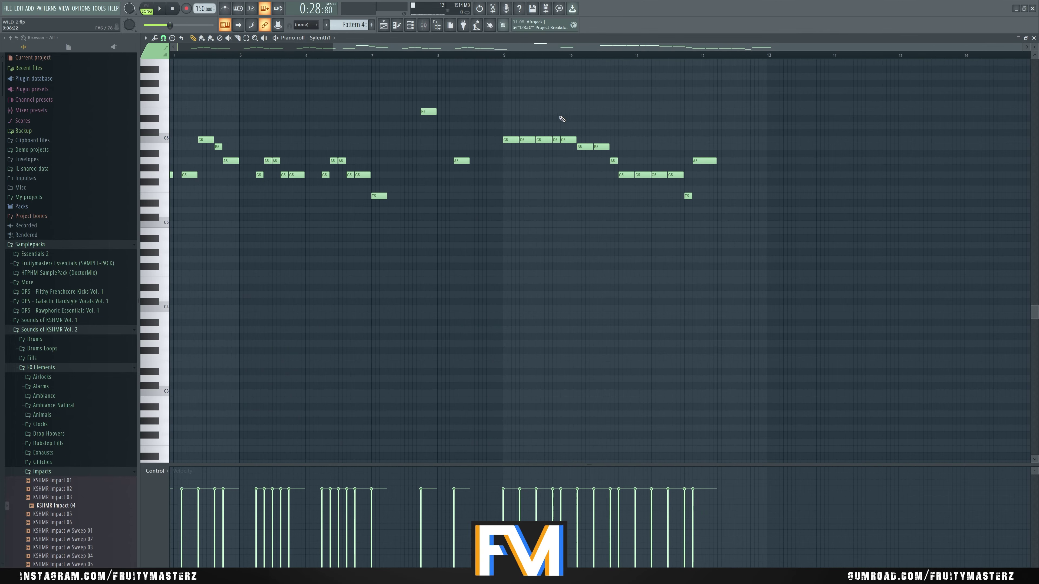
key(space)
drag(810, 231, 506, 122)
key(ctrl+b)
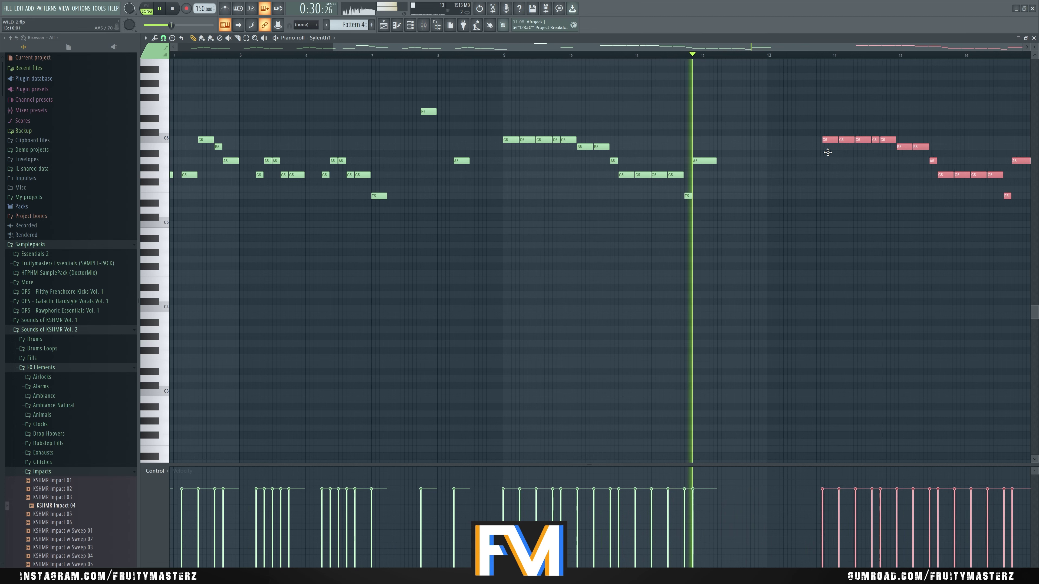
scroll(788, 162, up, 3)
Add a four-step A5 at step 9 and a four-step B5 at step 13 of bar 12, leading into the copied phrase
click(679, 154)
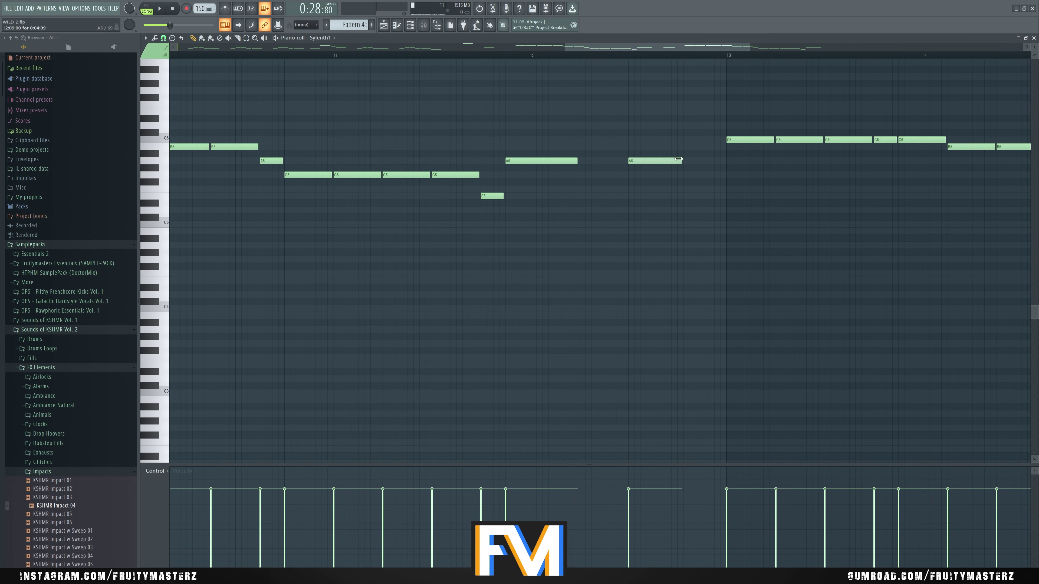
scroll(616, 57, down, 3)
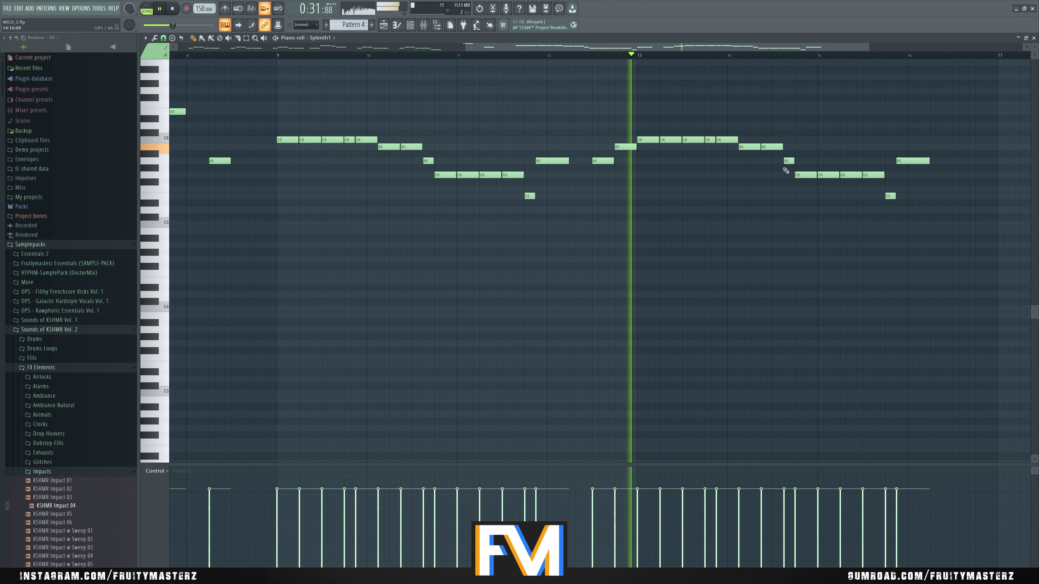
scroll(724, 211, down, 3)
scroll(872, 243, up, 4)
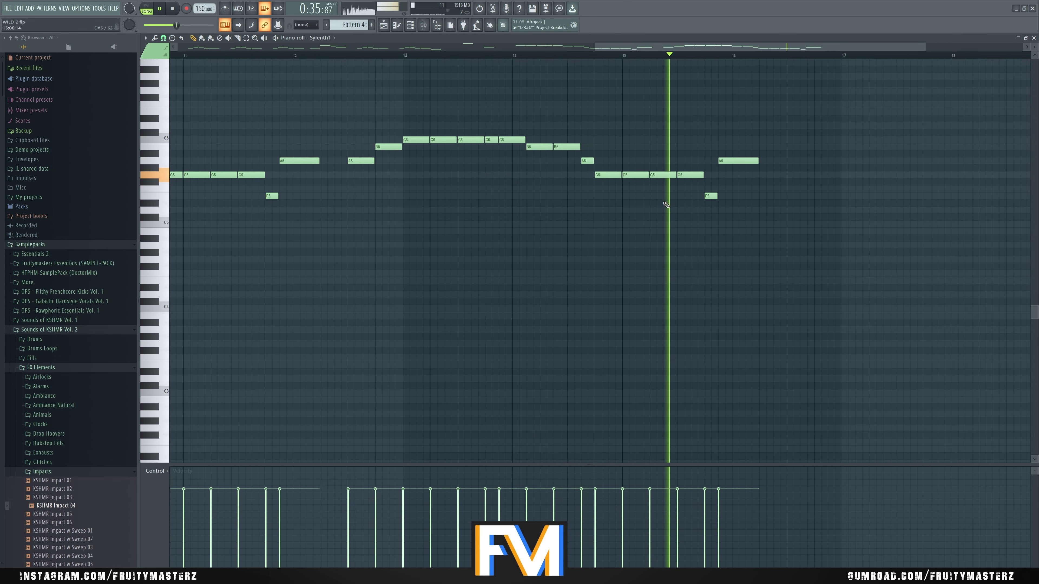
Add a four-step A5 at step 9 and a four-step B5 at step 13 of bar 16, checking by playback
key(space)
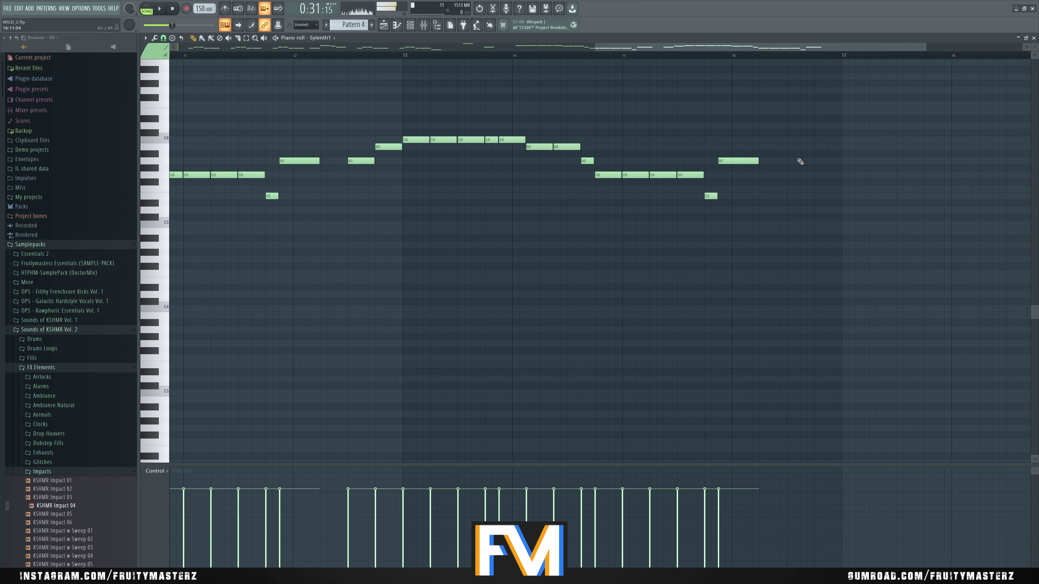
key(space)
scroll(748, 61, up, 4)
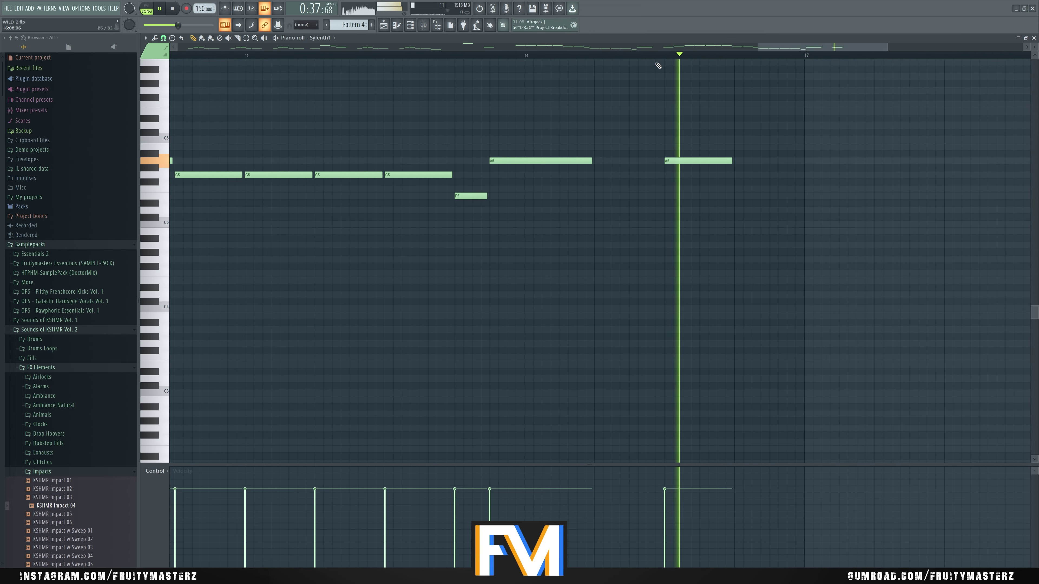
scroll(638, 151, down, 3)
key(space)
scroll(816, 165, up, 3)
key(space)
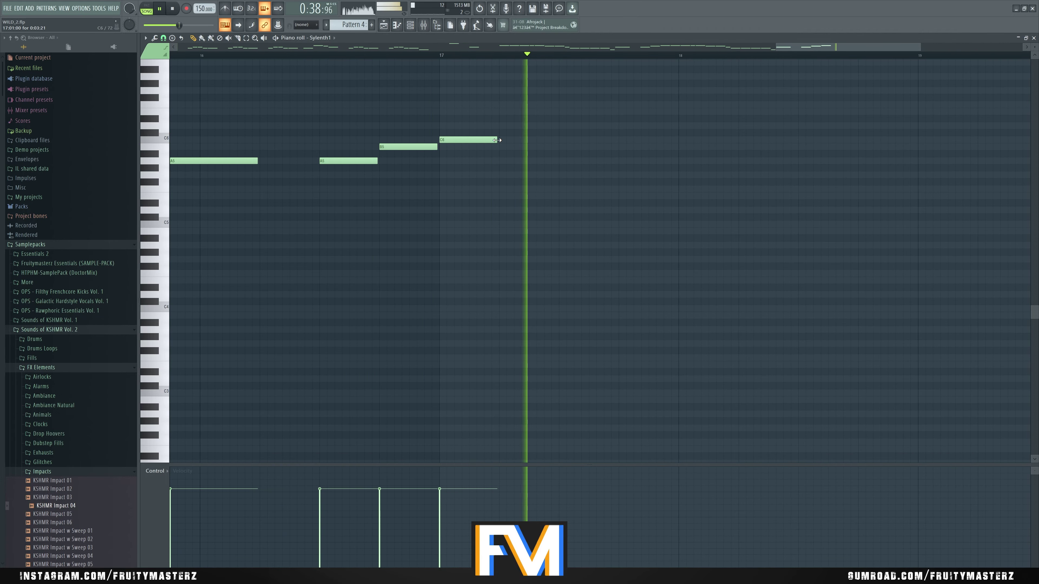
Fill bar 17 with an eight-step C6 at step 1 and an eight-step E6 at step 9
drag(531, 142, 557, 141)
key(space)
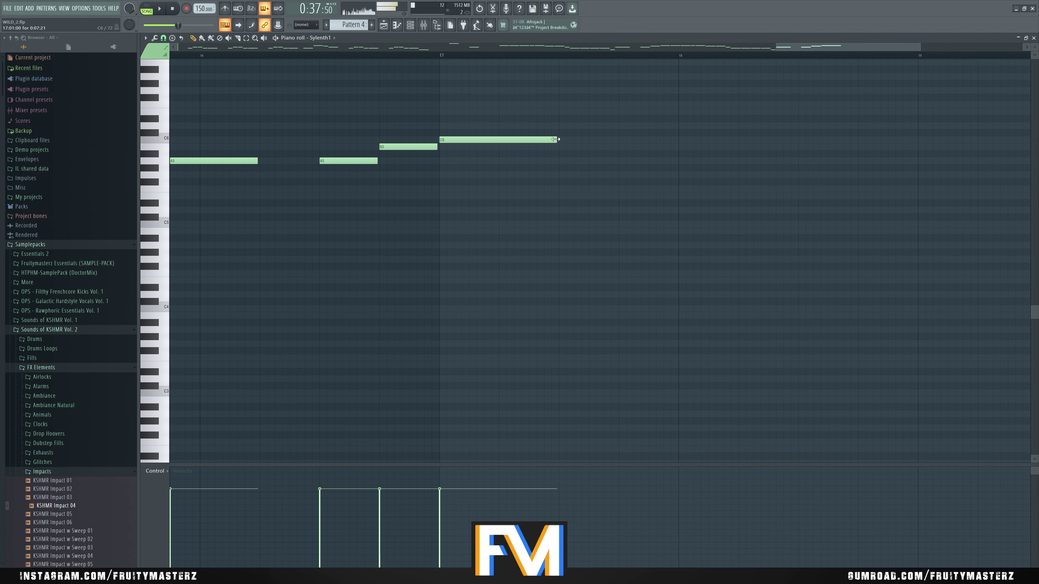
scroll(558, 51, left, 1)
key(space)
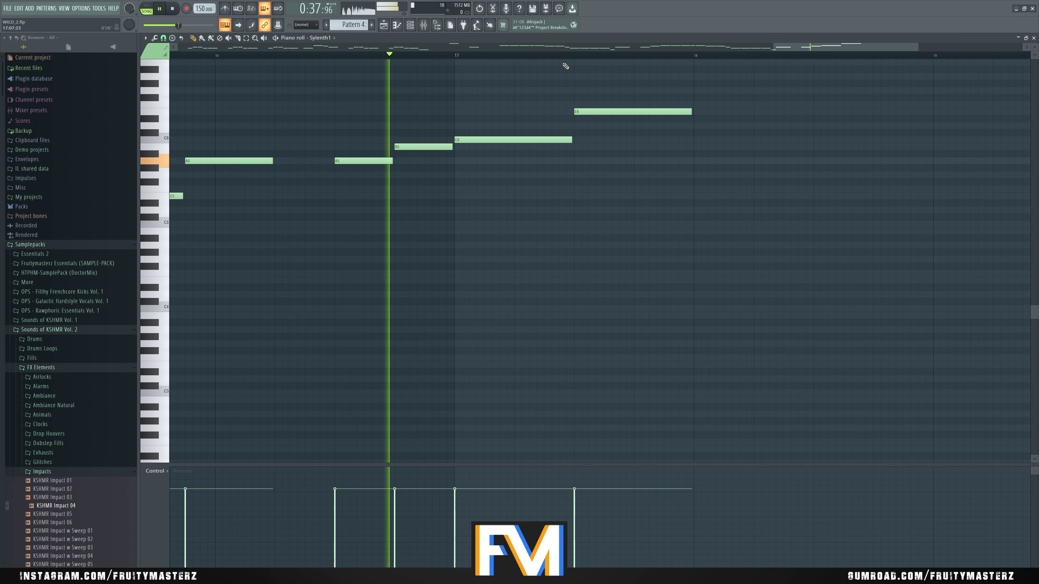
Shorten the E6 in bar 17 to six steps and add an eight-step D6 at step 15
scroll(664, 147, down, 2)
scroll(767, 176, up, 4)
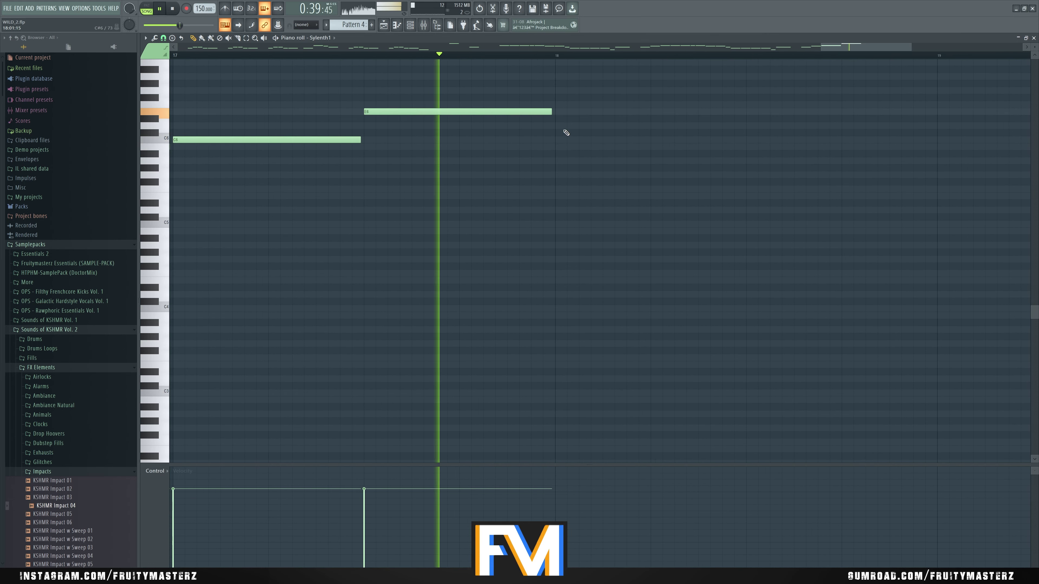
drag(556, 124, 499, 125)
key(space)
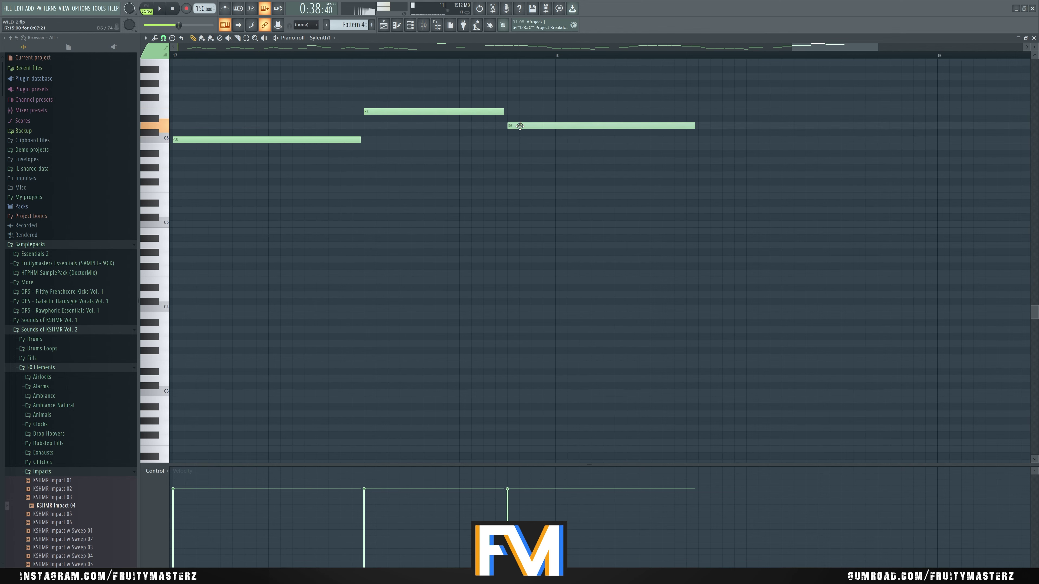
key(space)
Add a four-step G5 at step 13 of bar 18 and an eight-step G5 at the start of bar 19
scroll(581, 156, down, 2)
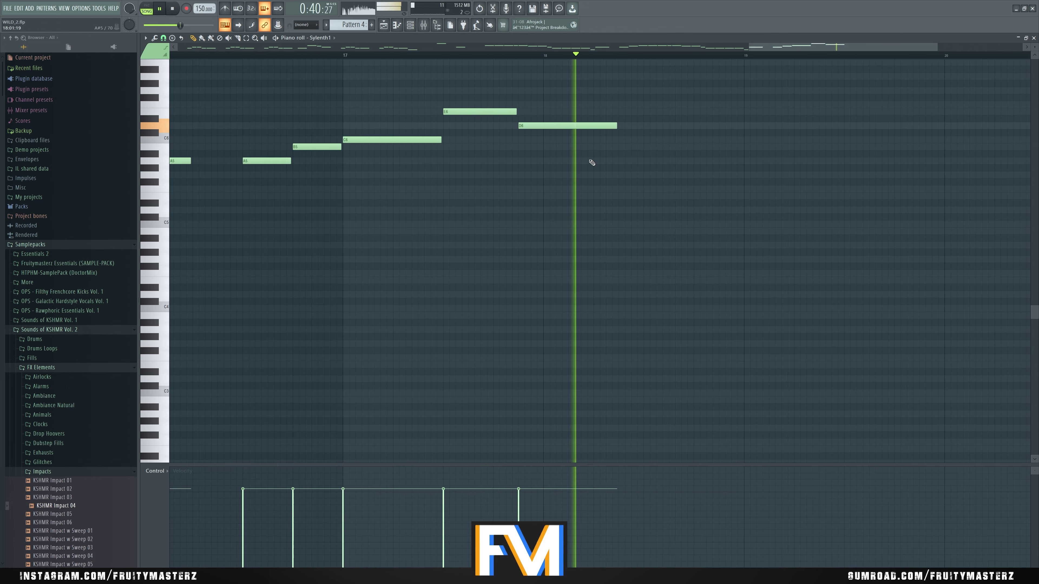
scroll(591, 162, down, 1)
key(space)
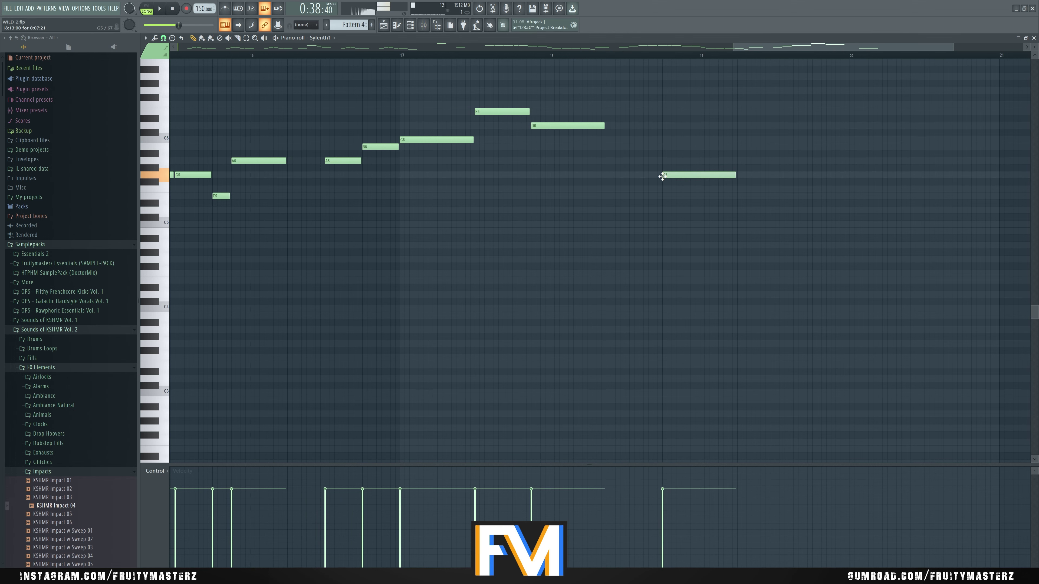
key(space)
drag(735, 176, 696, 177)
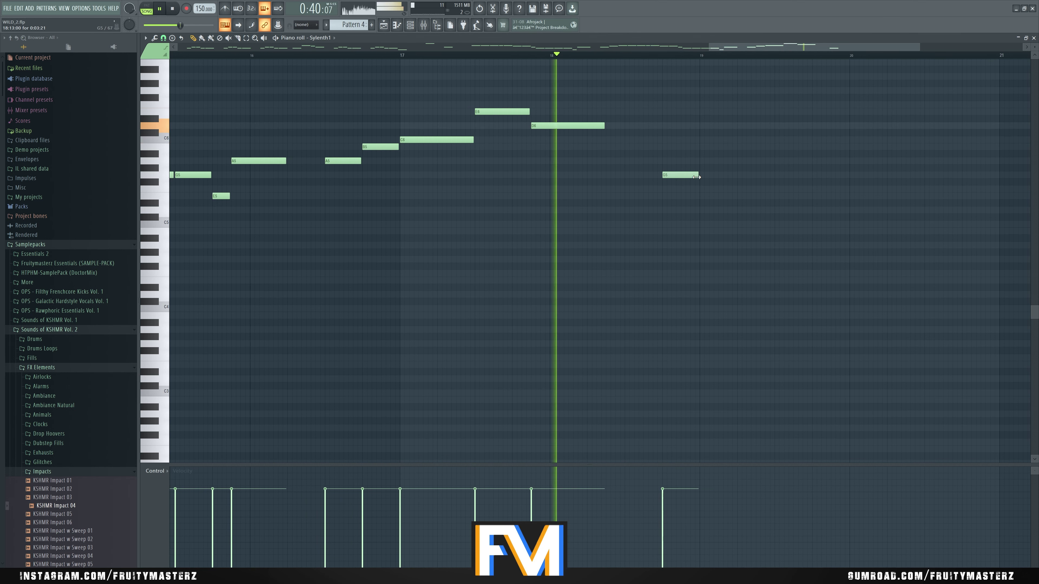
click(708, 175)
Add a six-step D6 at step 9 and a six-step C6 at step 15 of bar 19
scroll(654, 176, up, 2)
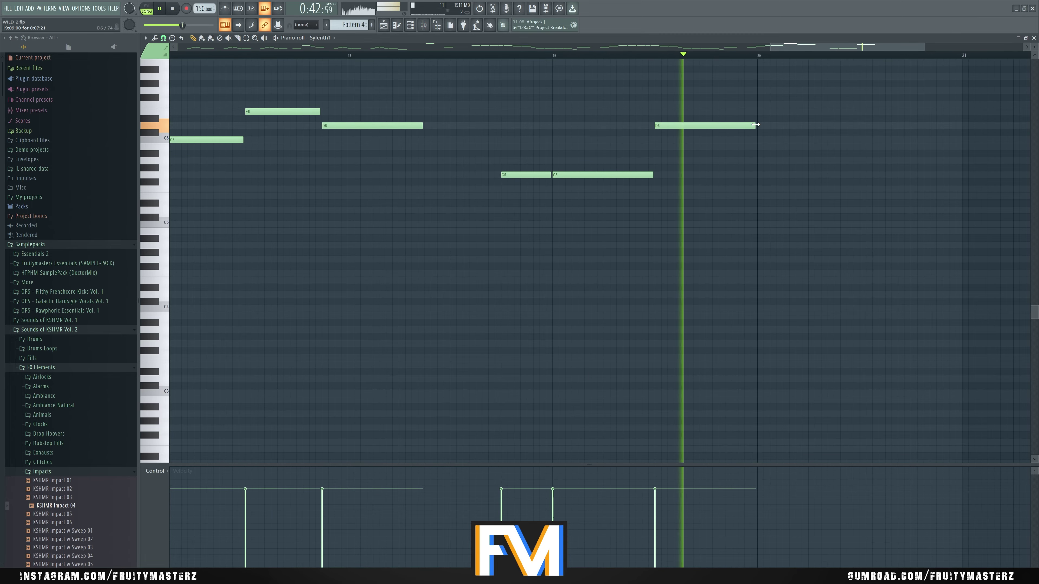
drag(755, 125, 738, 125)
key(space)
click(730, 139)
key(space)
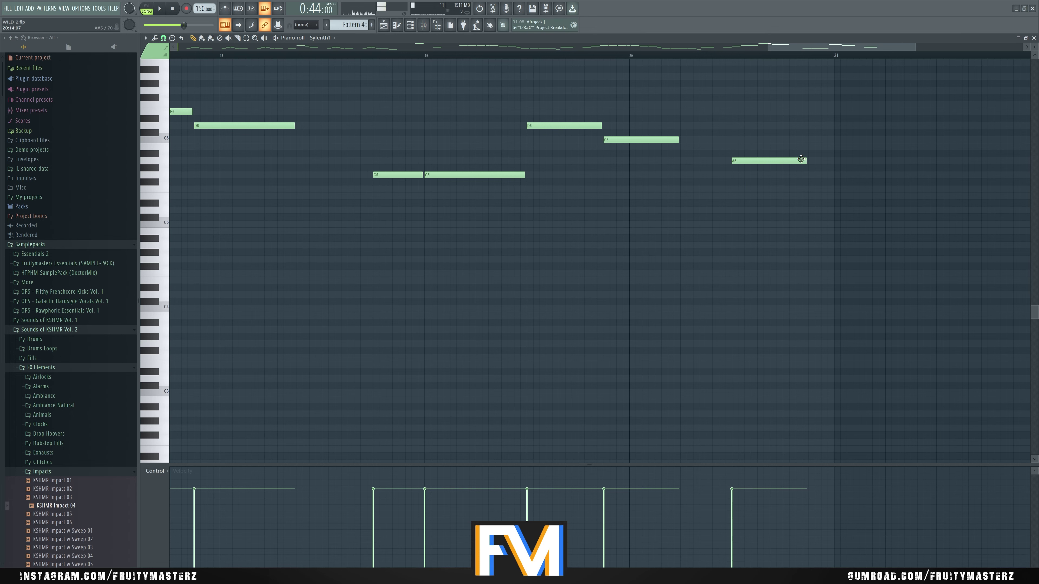
Add a four-step A5 at step 9 and a four-step B5 at step 13 of bar 20
key(space)
scroll(880, 188, down, 3)
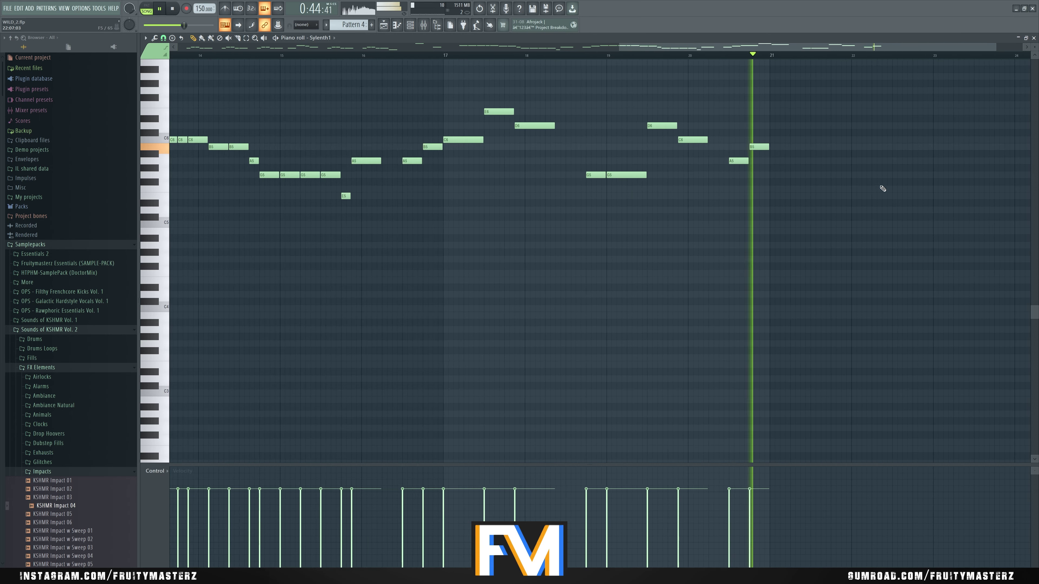
scroll(875, 187, up, 3)
Add four-step C6 notes at steps 1, 5 and 9 of bar 21
key(space)
click(653, 140)
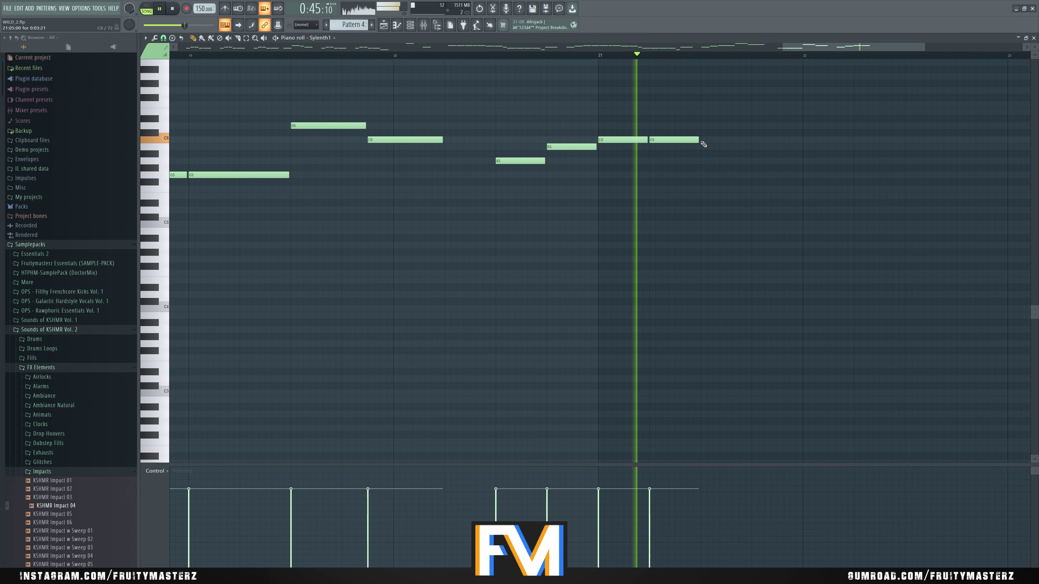
click(701, 140)
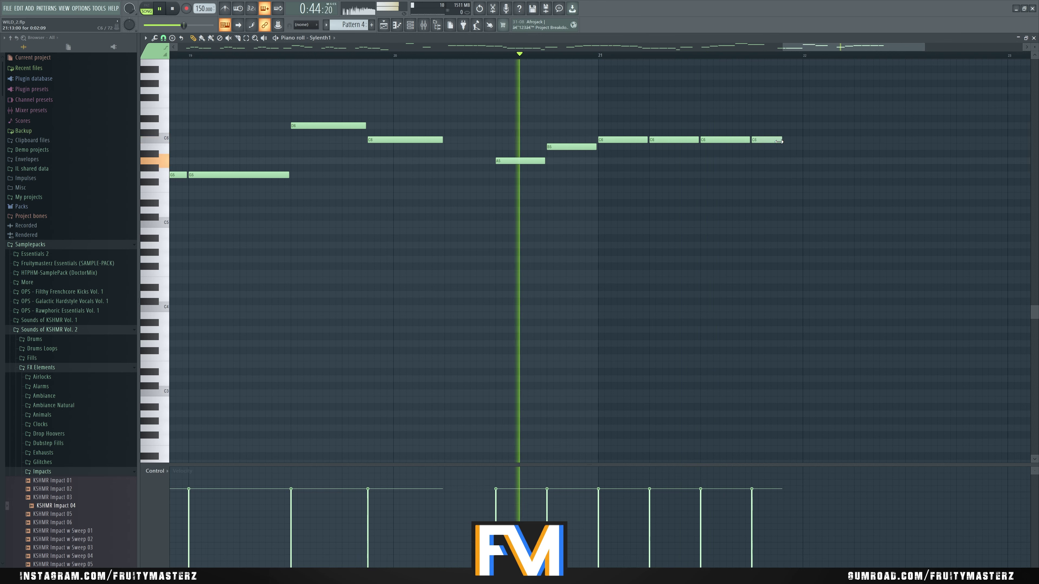
Complete bar 21 with a two-step C6 at step 13 and a four-step C6 at step 15
drag(779, 141, 826, 141)
click(782, 141)
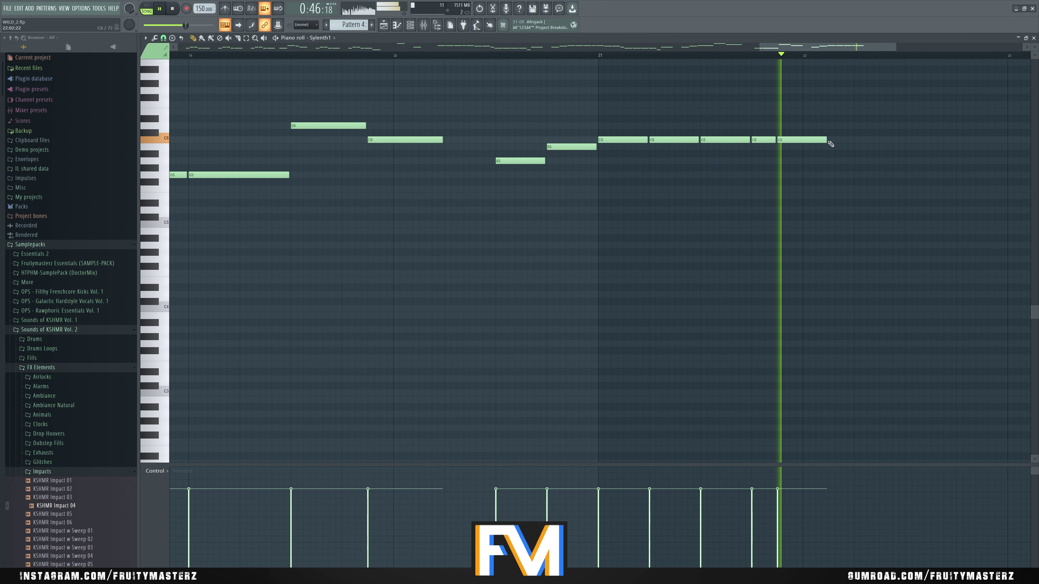
key(space)
Add four-step B5 notes at steps 3 and 7 of bar 22
scroll(853, 157, down, 3)
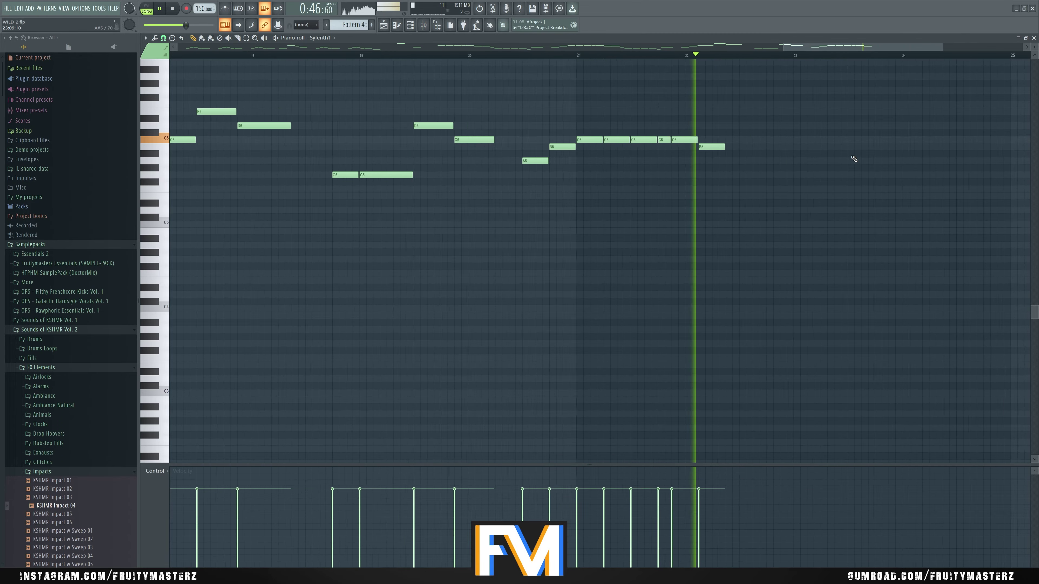
scroll(853, 158, up, 3)
key(space)
key(space)
click(576, 149)
Add a four-step A5 at step 11 and a four-step G5 at step 15 of bar 22
key(space)
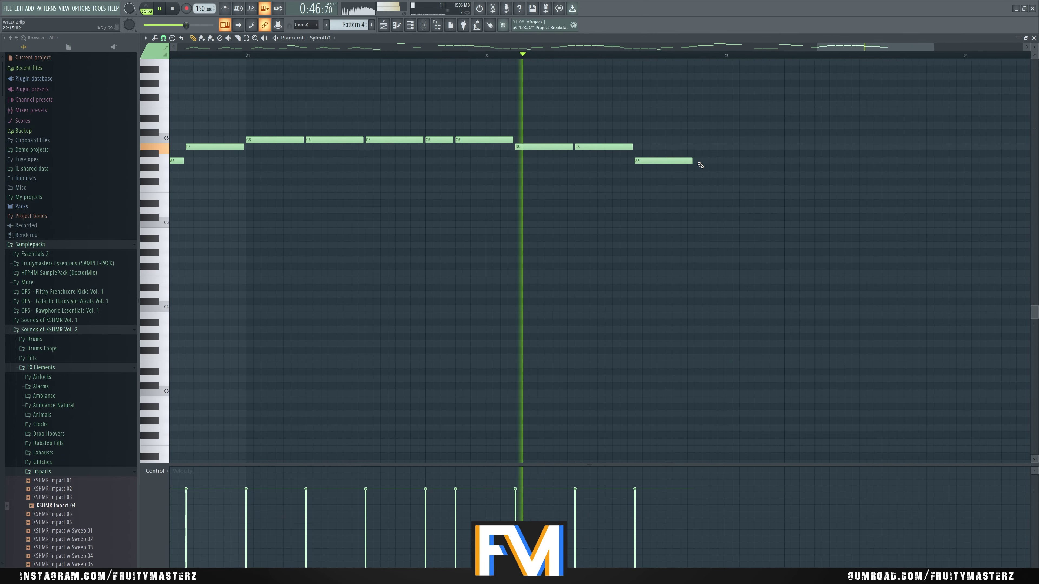
key(space)
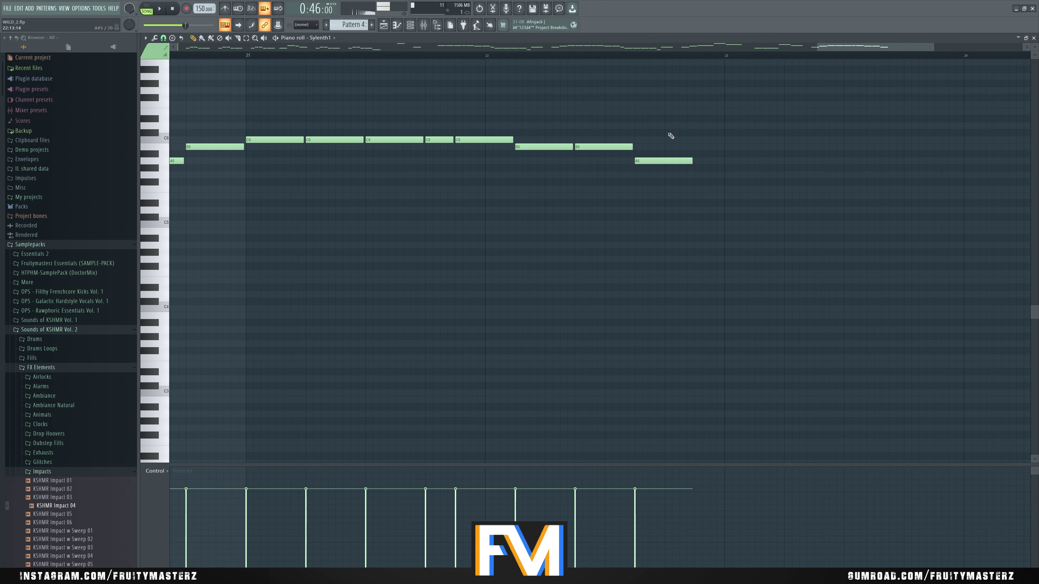
drag(691, 175, 699, 175)
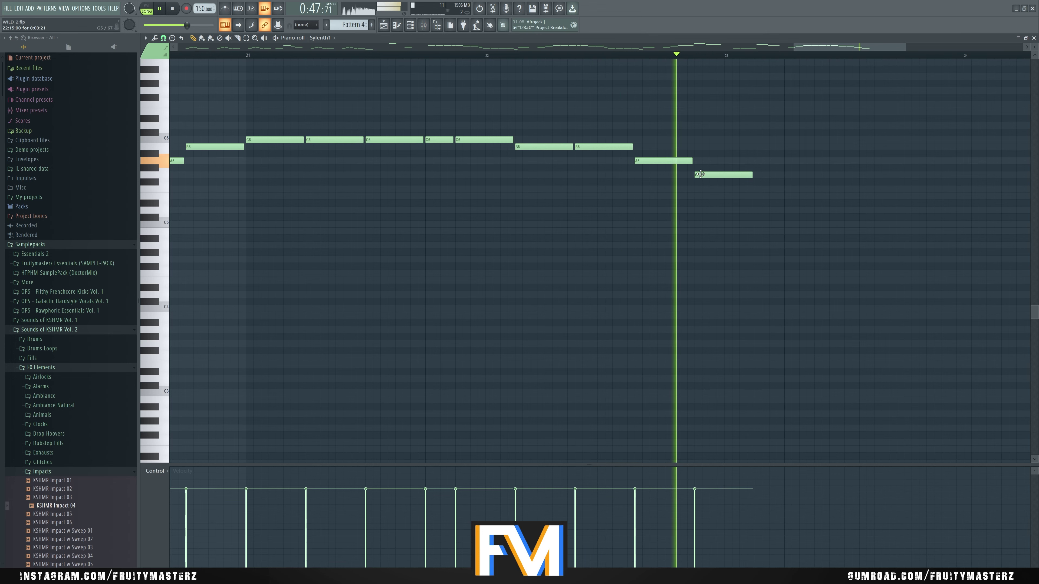
Shorten bar 22's A5 to two steps, then place four-step G5 notes at step 13 and at step 1 of bar 23
click(691, 176)
key(space)
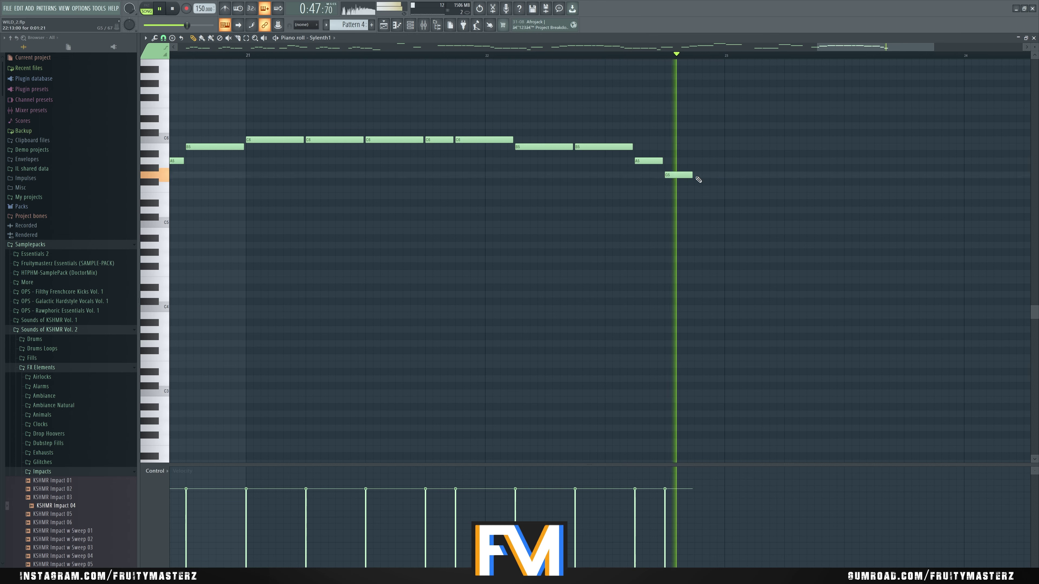
click(724, 175)
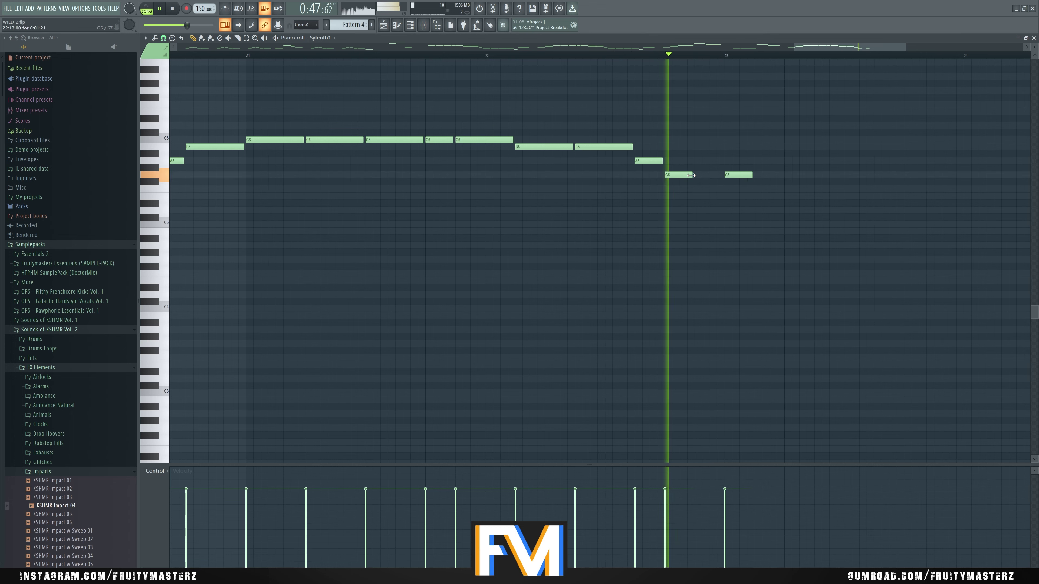
drag(691, 175, 760, 176)
key(space)
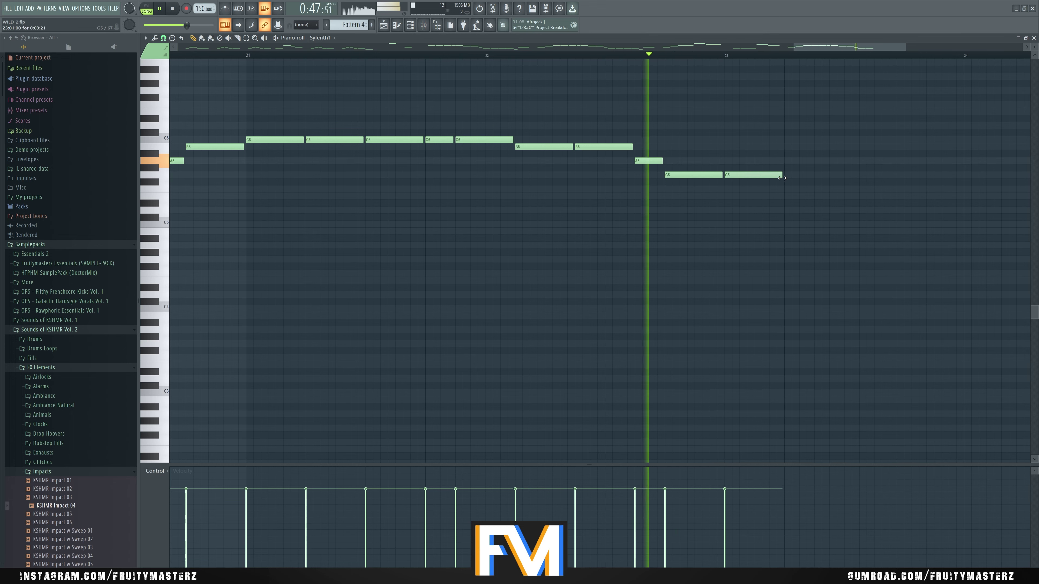
Add four-step G5 notes at steps 5 and 9 of bar 23
click(787, 176)
scroll(714, 194, down, 3)
scroll(736, 193, up, 2)
key(space)
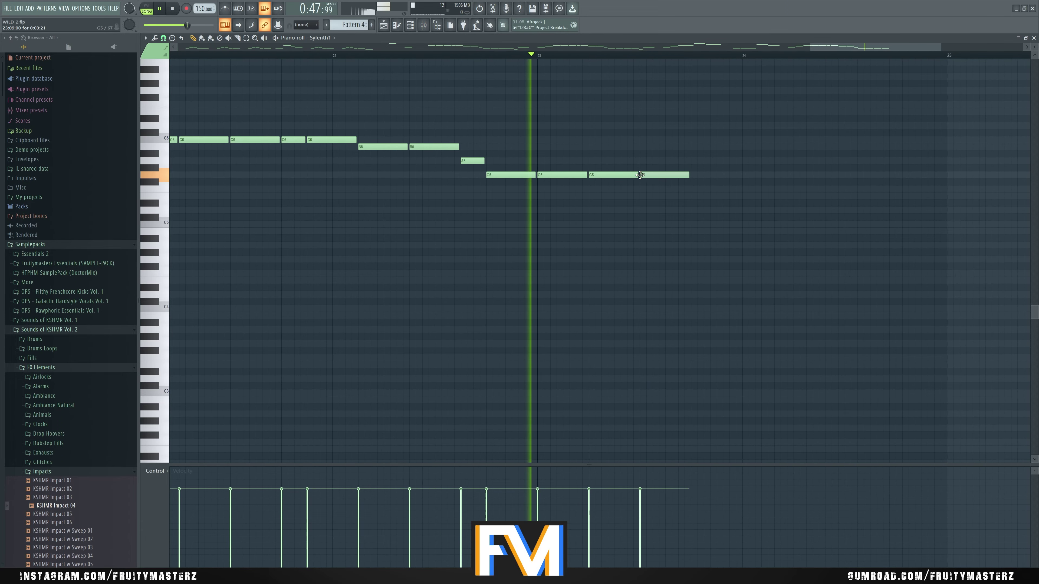
Complete bar 23 with a two-step E5 at step 13 and a six-step A5 at step 15
key(space)
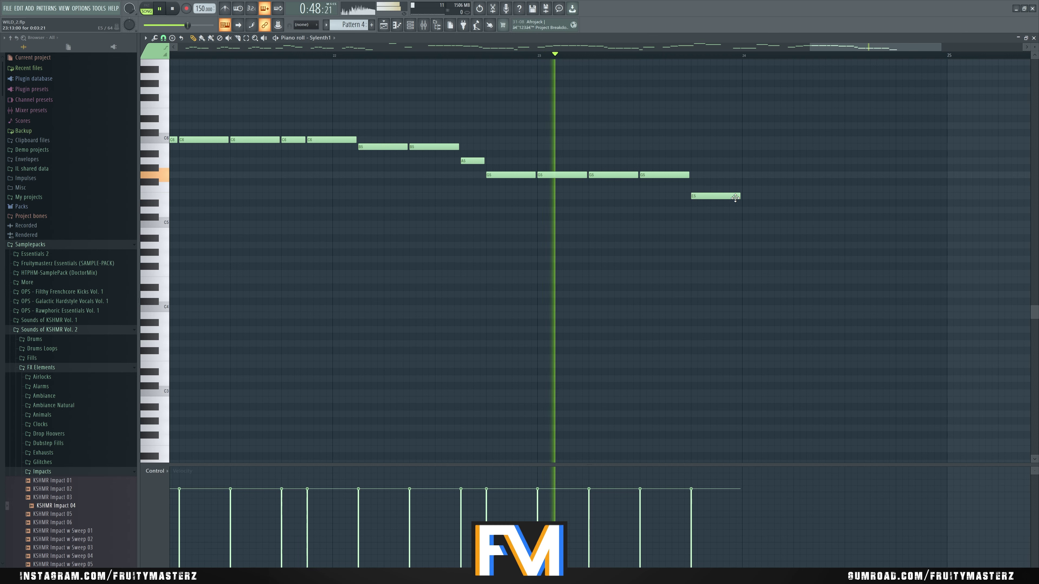
drag(718, 194, 714, 195)
click(722, 161)
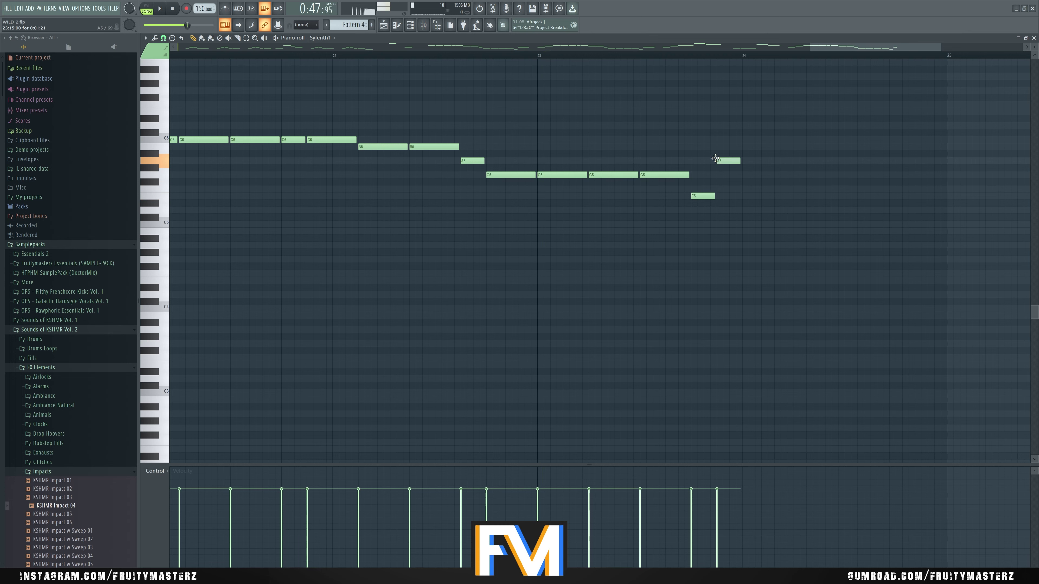
key(space)
drag(738, 160, 789, 161)
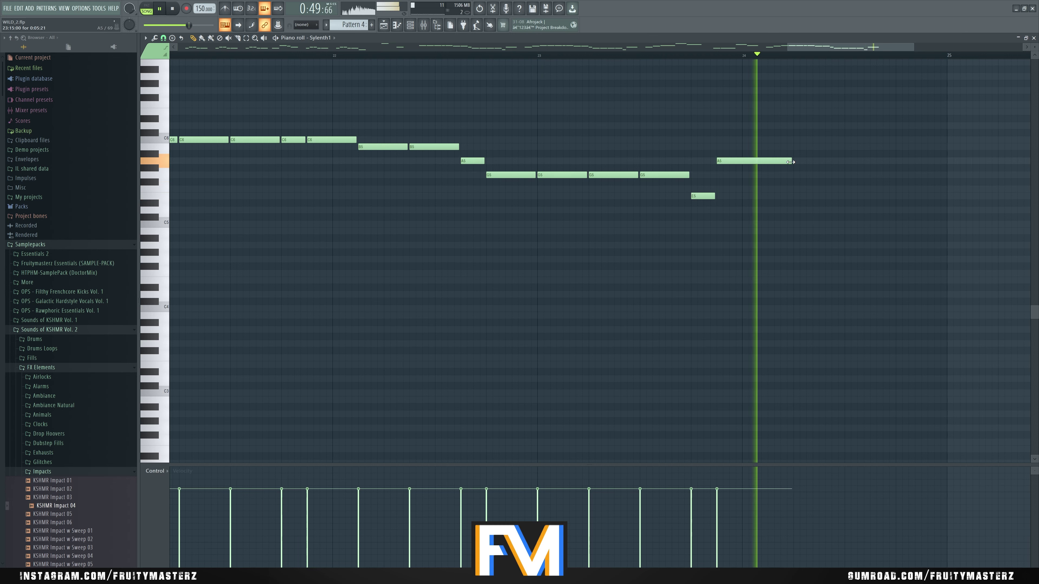
Add a four-step A5 at step 5 and a four-step C6 at step 9 of bar 24
key(space)
click(793, 161)
key(space)
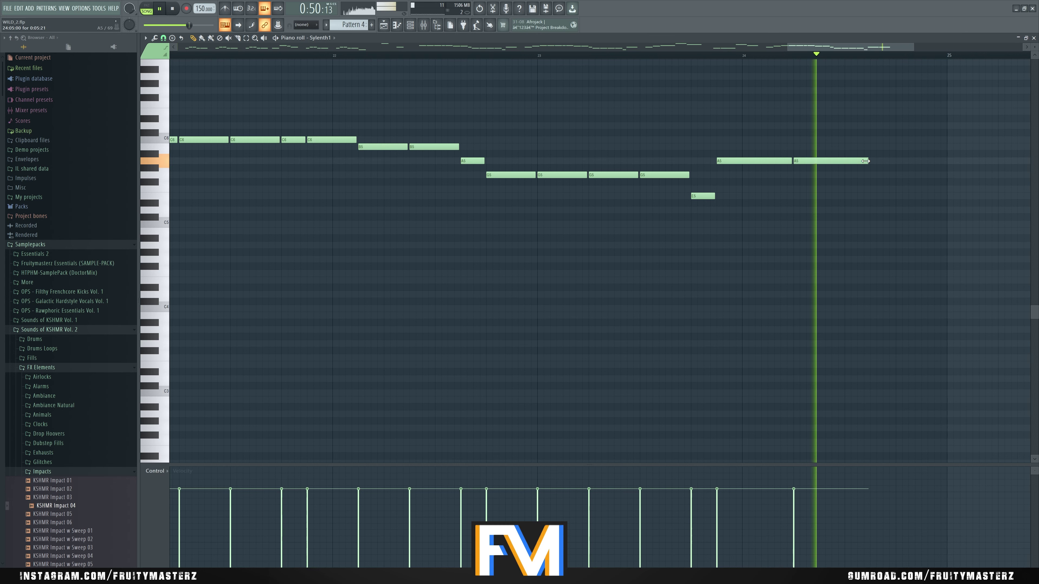
key(space)
drag(866, 160, 844, 139)
key(space)
key(space)
key(space)
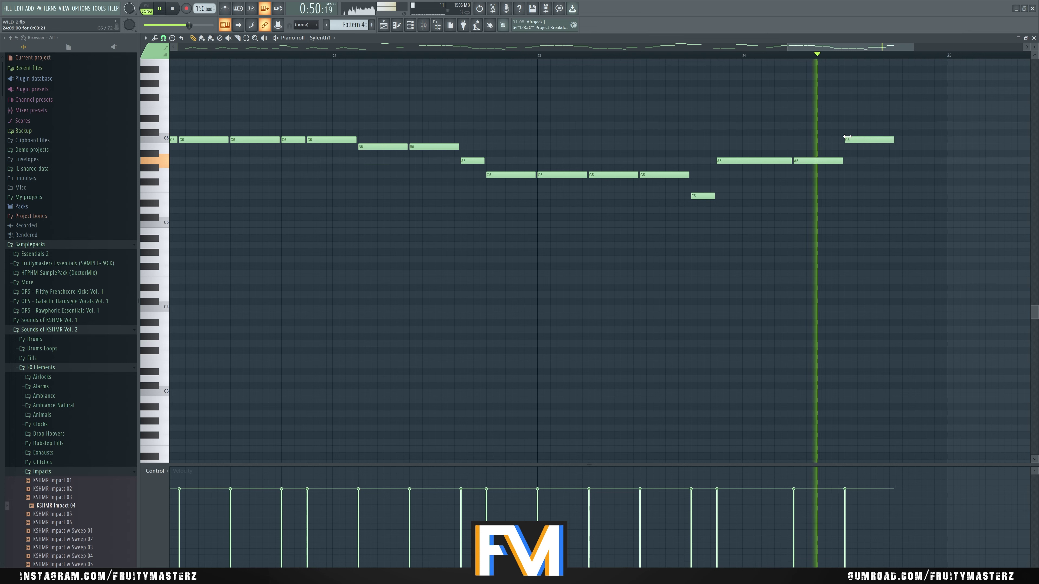
Recheck bar 24 against the reference, shorten the A5 at step 5 to two steps and move the C6 to step 7
key(space)
key(space)
key(space)
key(space)
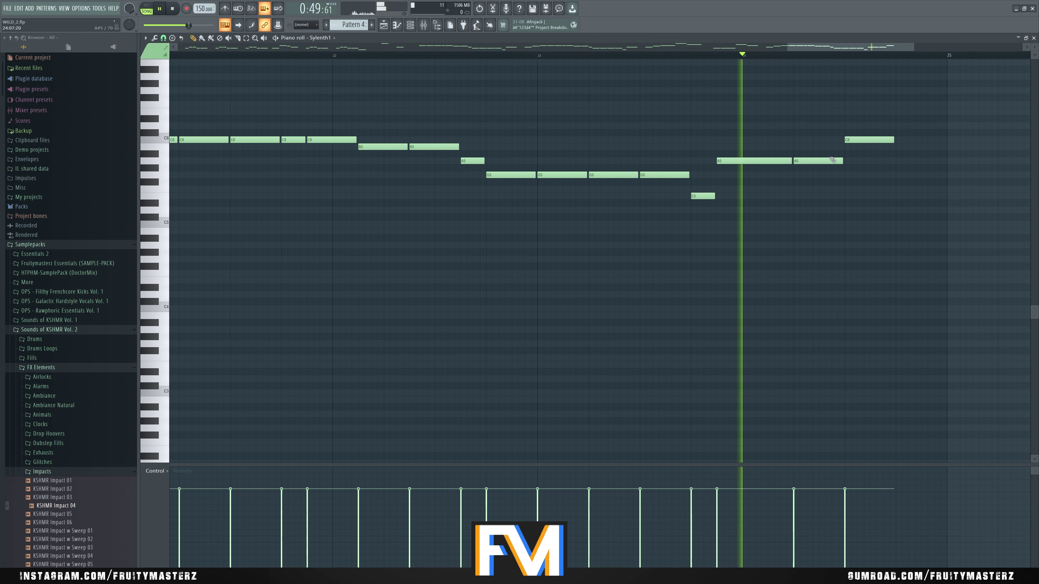
key(space)
key(space)
key(space)
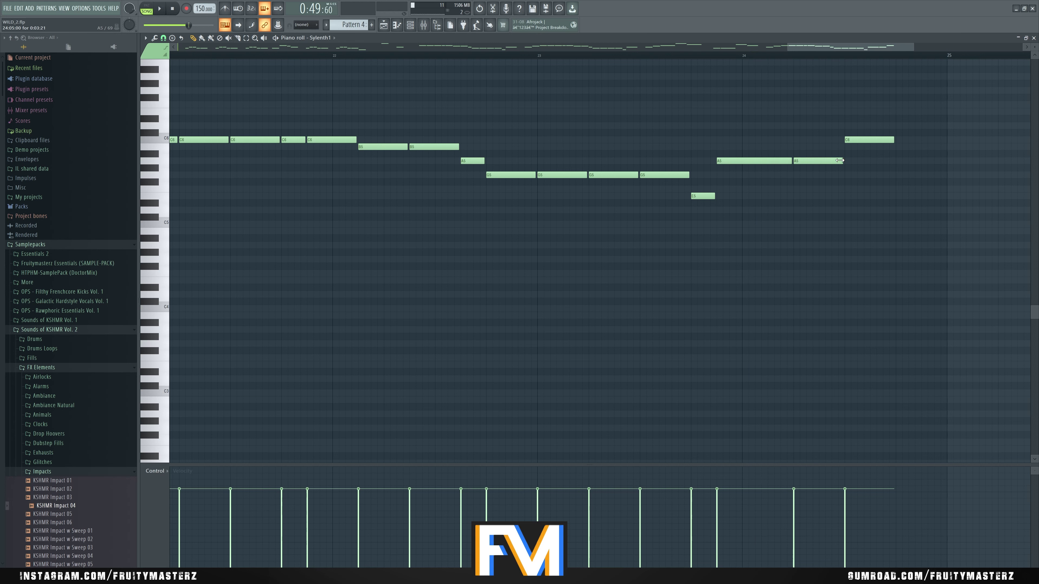
key(space)
drag(840, 160, 826, 139)
key(space)
key(space)
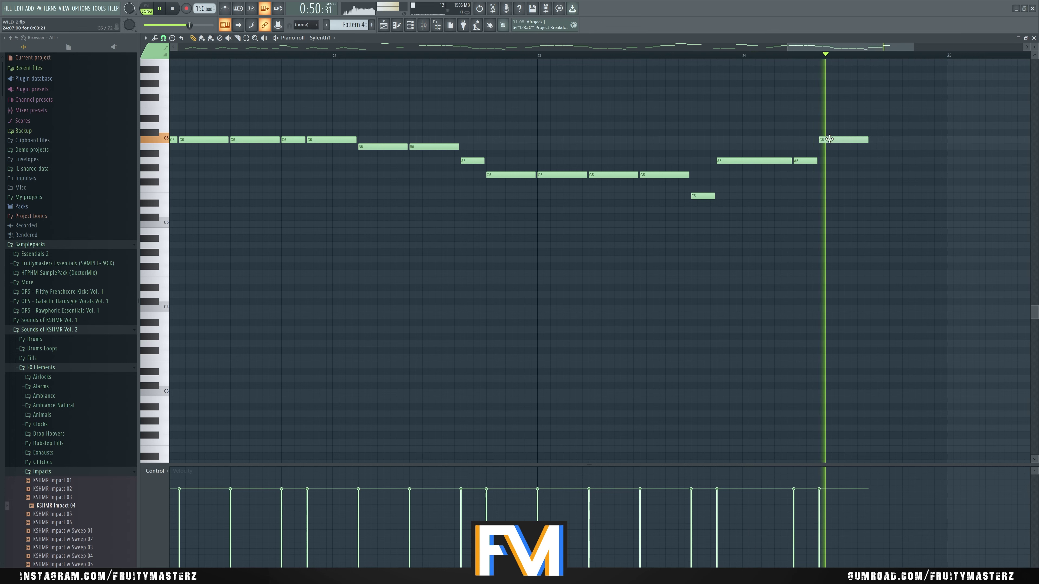
Complete bar 24 with a two-step B5 at step 11 and a four-step A5 at step 13
key(space)
key(space)
key(space)
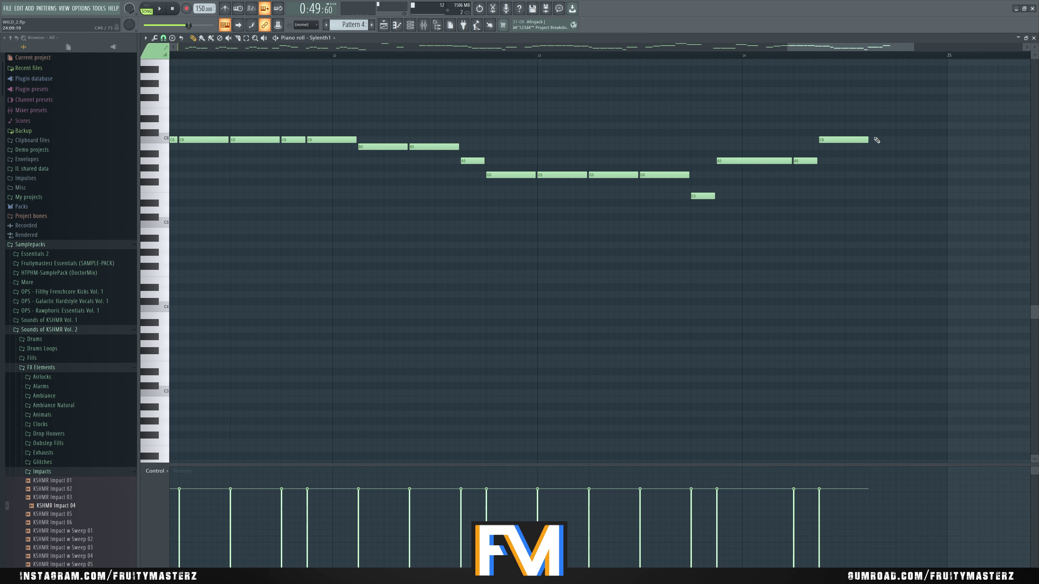
key(space)
click(871, 160)
key(space)
drag(871, 160, 894, 147)
key(space)
key(space)
click(897, 161)
key(space)
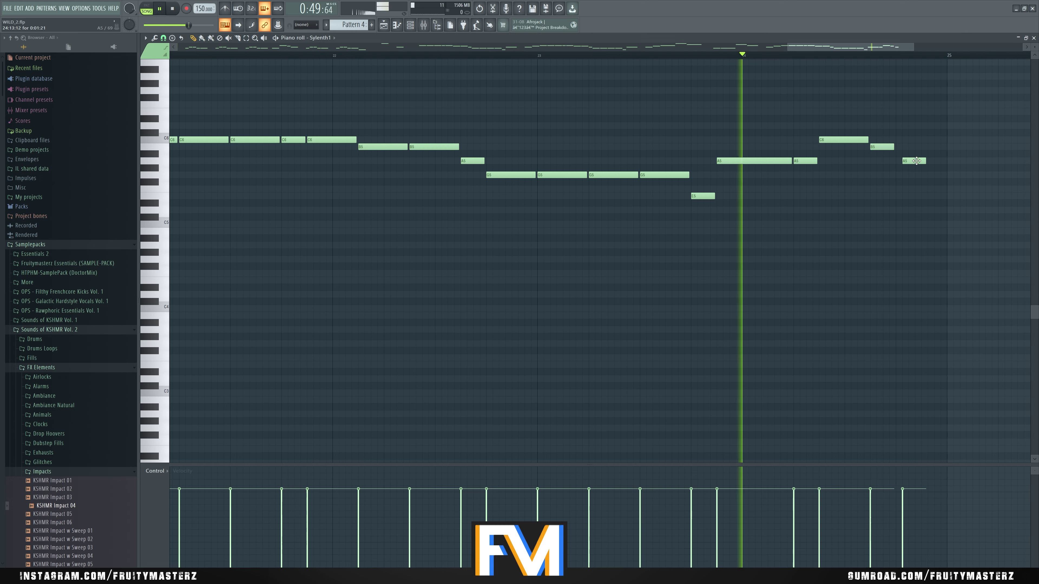
key(space)
Review all the transcribed notes and play the melody through to bar 24 to check it against the reference
scroll(907, 224, down, 5)
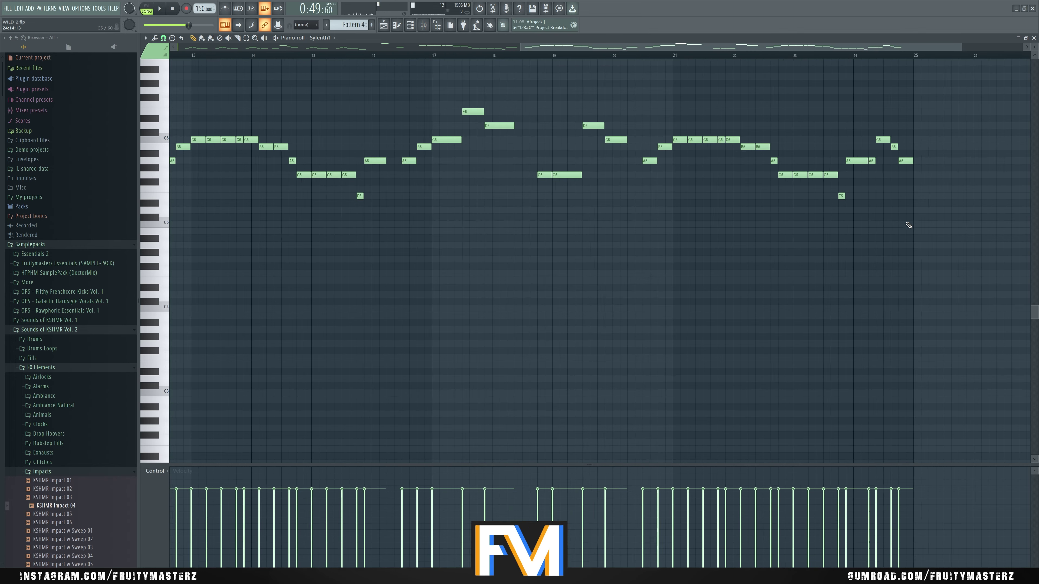
scroll(437, 146, up, 6)
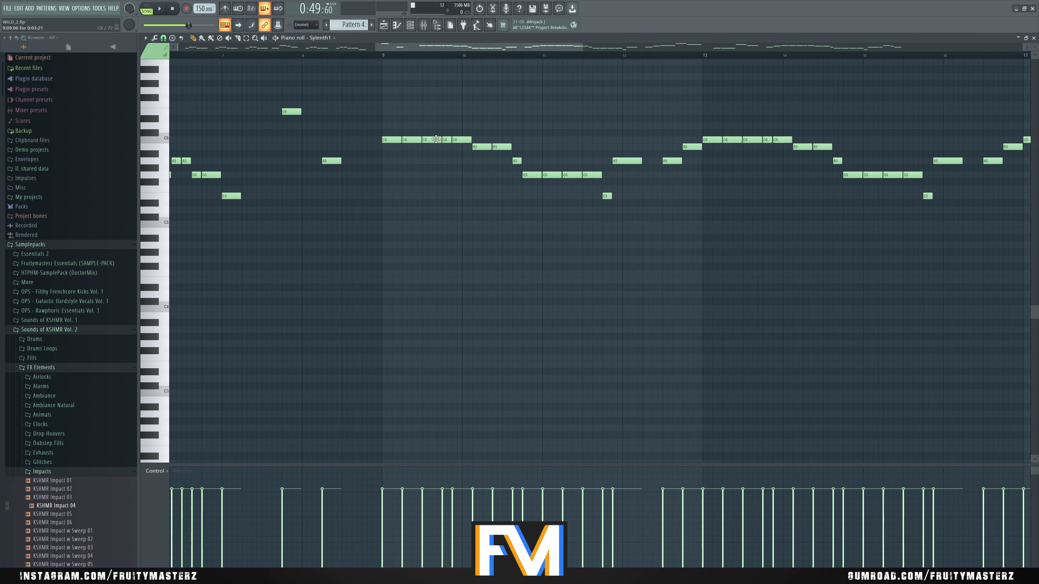
key(ctrl+a)
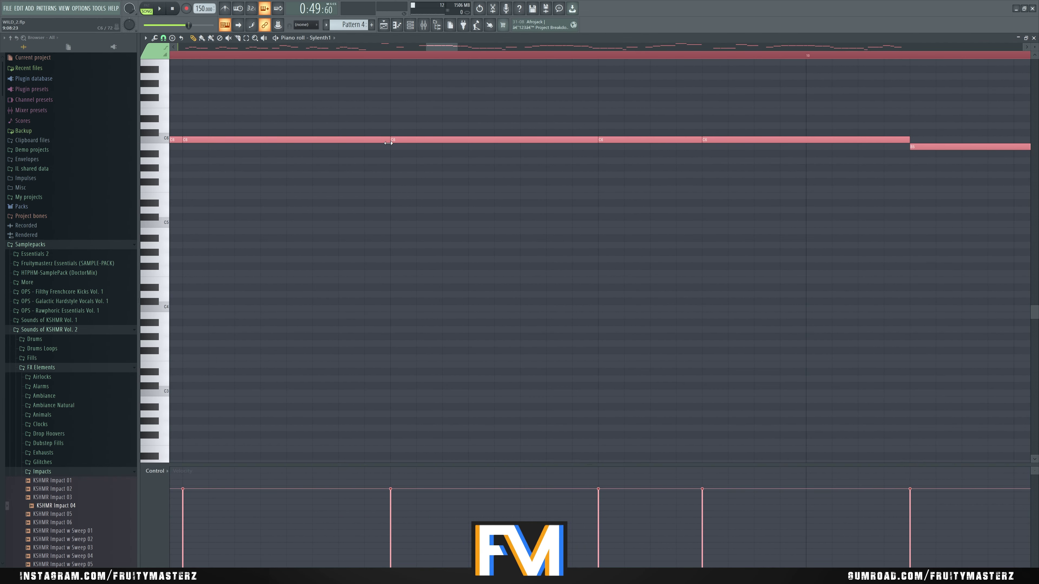
key(ctrl+d)
scroll(405, 172, down, 6)
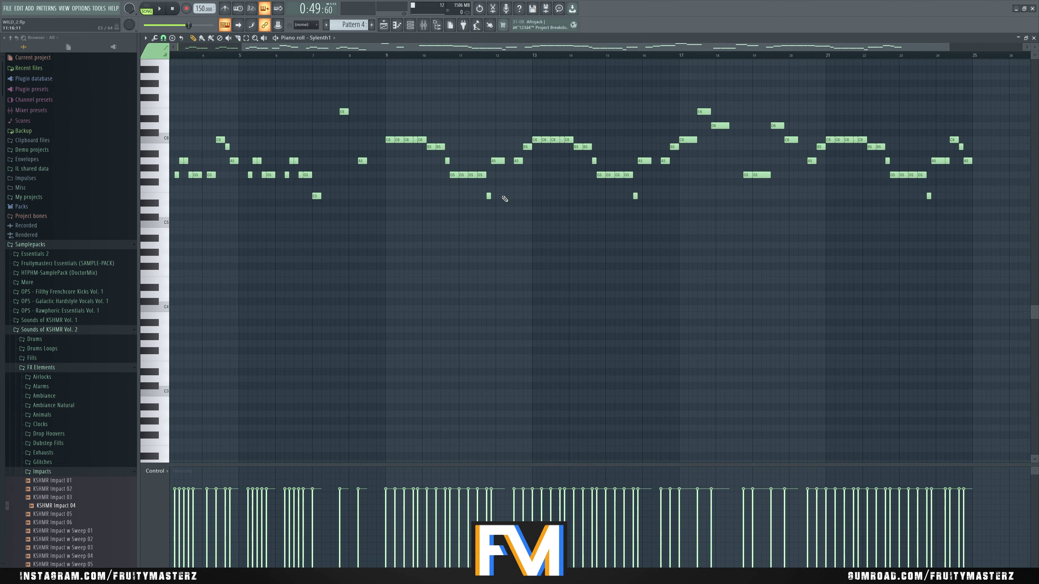
scroll(267, 122, down, 1)
key(space)
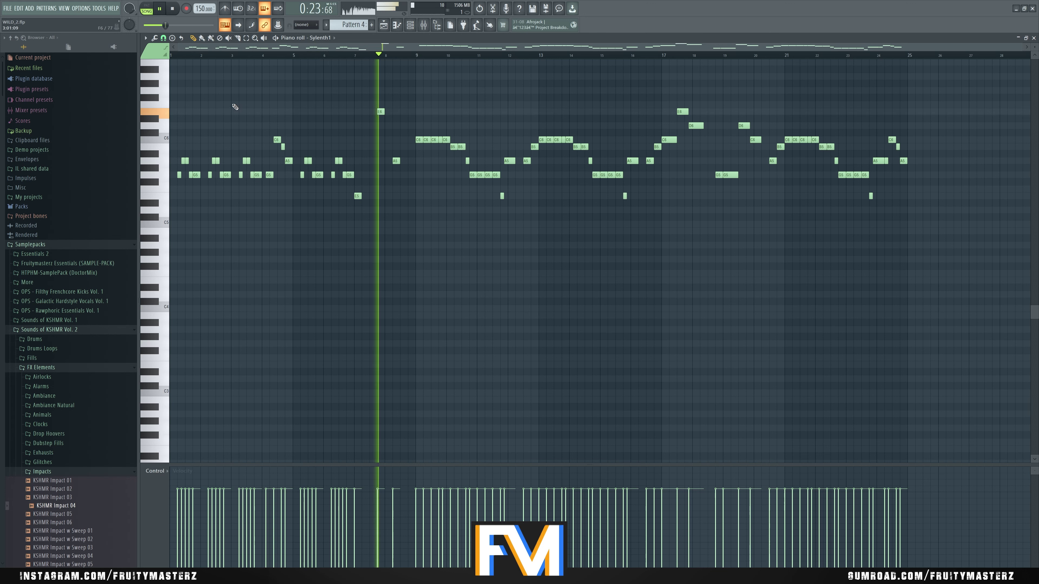
scroll(387, 76, up, 5)
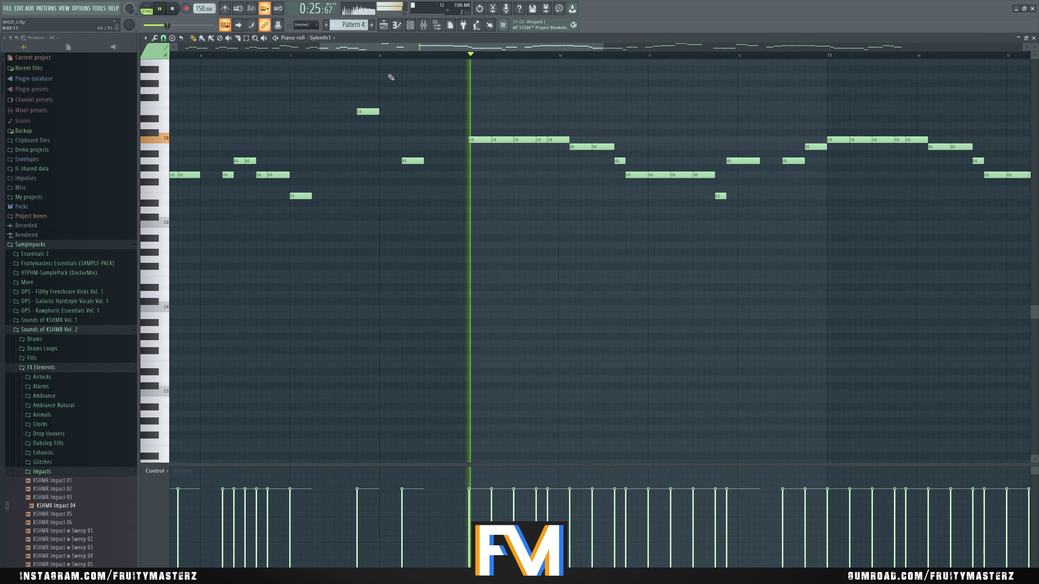
scroll(360, 84, down, 5)
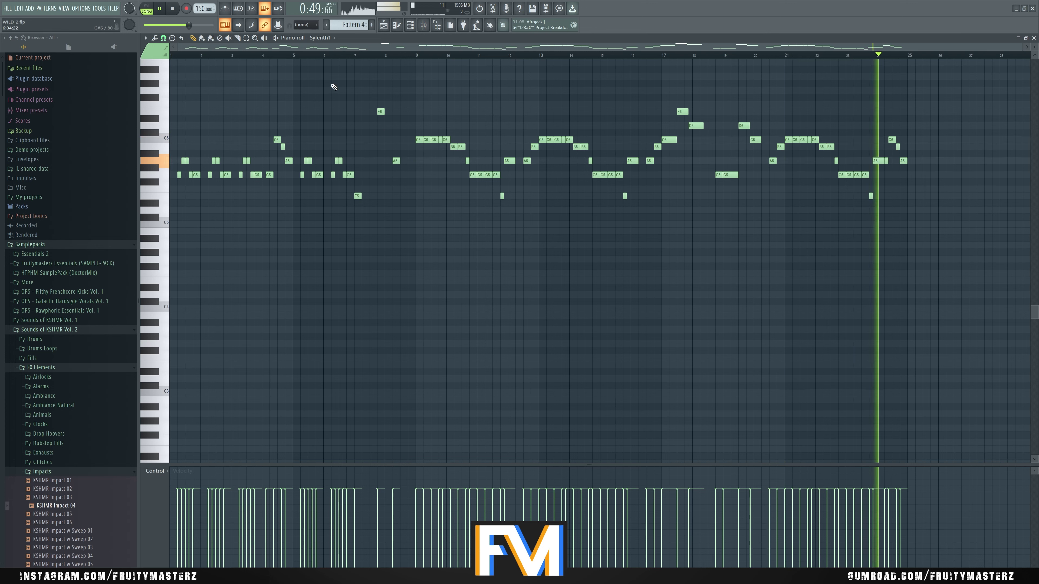
key(space)
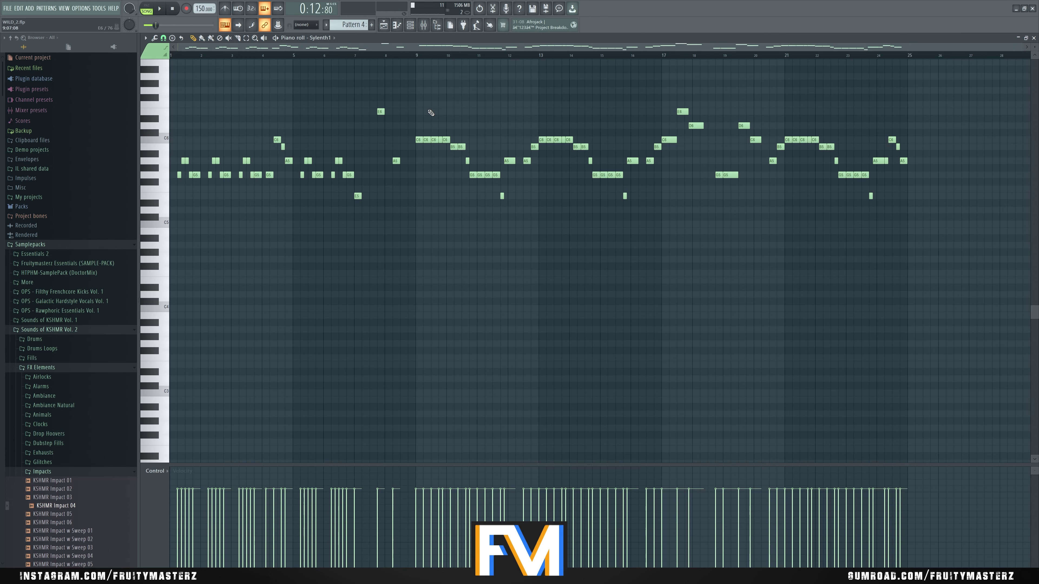
Close the Sylenth1 piano roll and save the project
click(1033, 38)
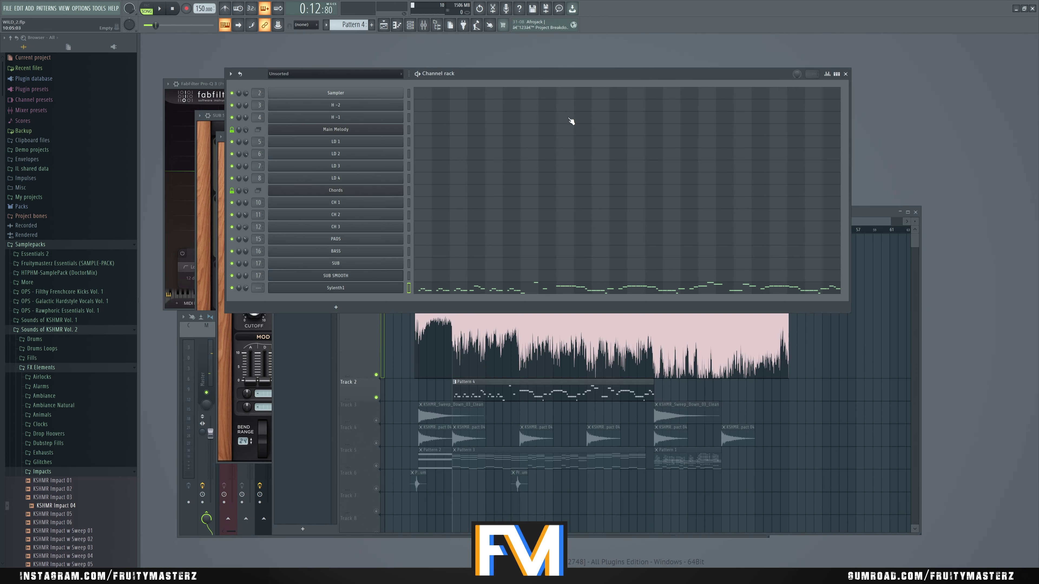
click(343, 305)
click(527, 56)
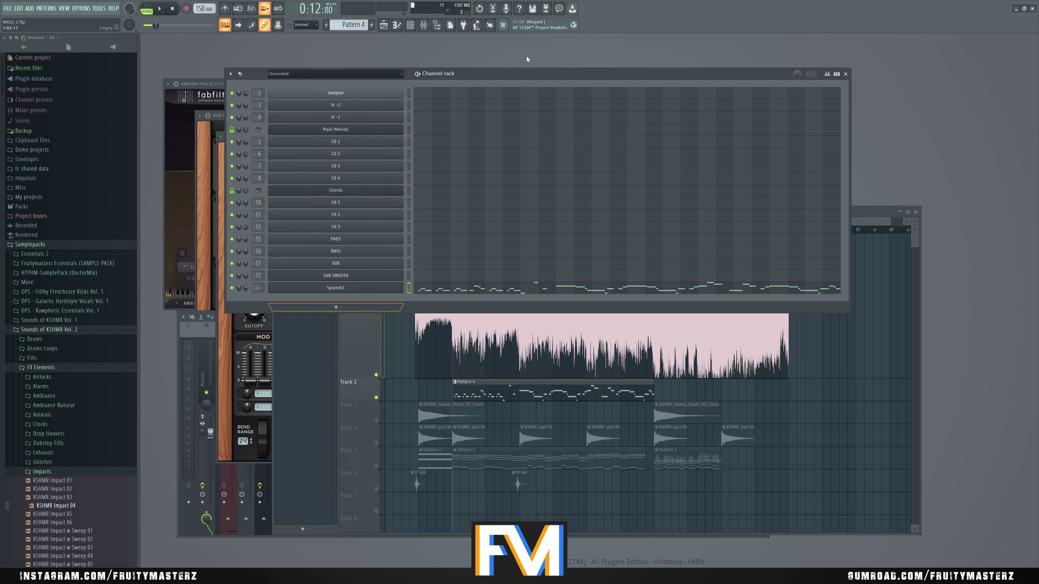
key(ctrl+s)
Add an Emvoice One channel to the channel rack and arrange its window just below the rack
click(331, 305)
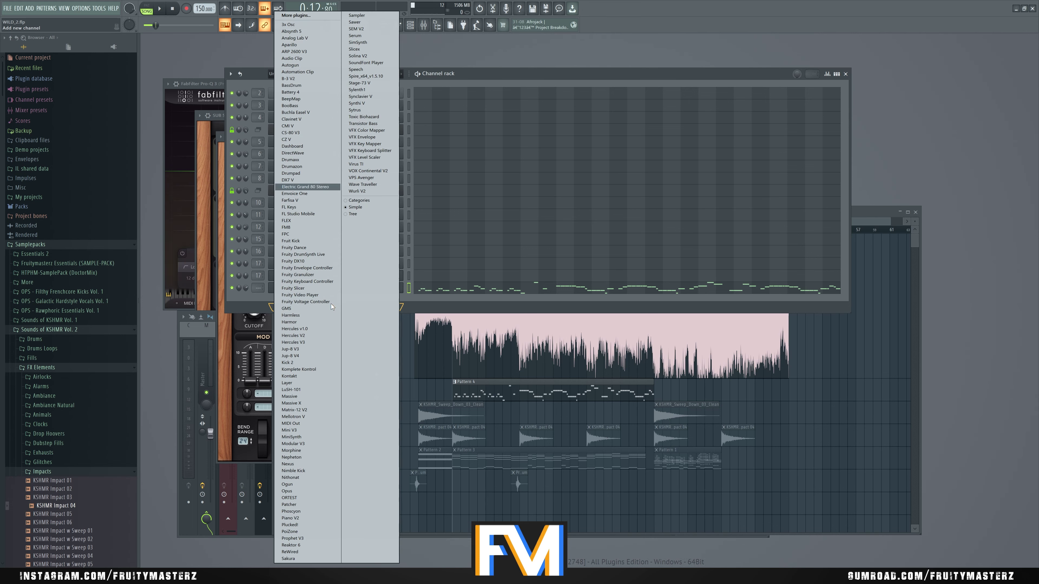
click(300, 194)
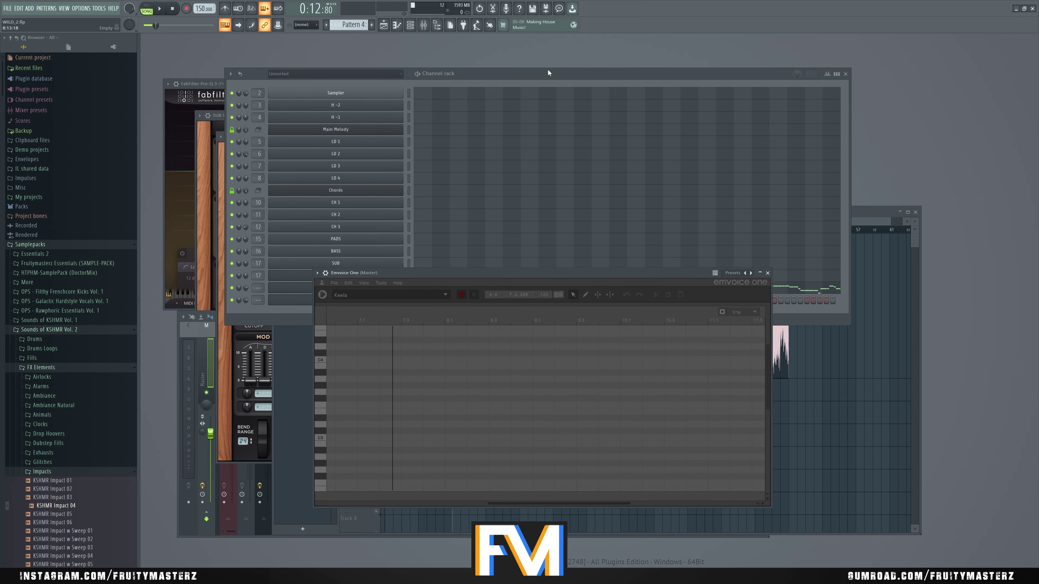
drag(548, 73, 543, 47)
click(747, 310)
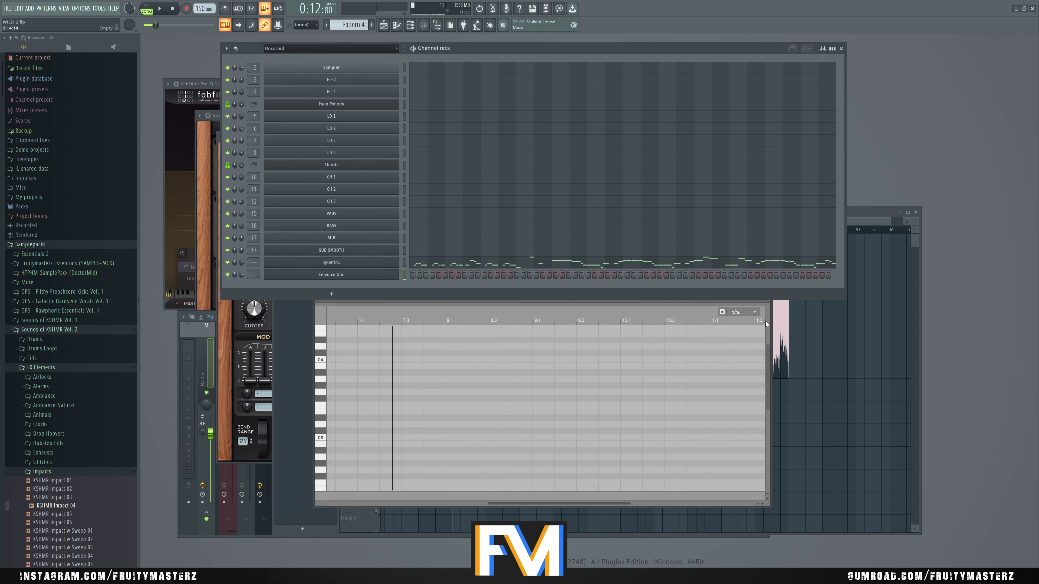
click(768, 336)
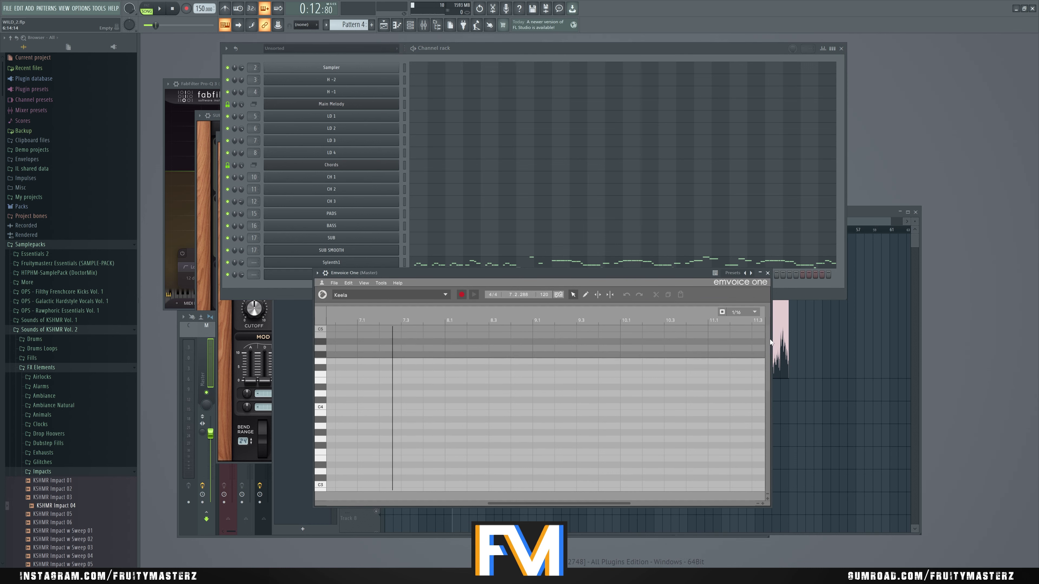
scroll(760, 339, down, 1)
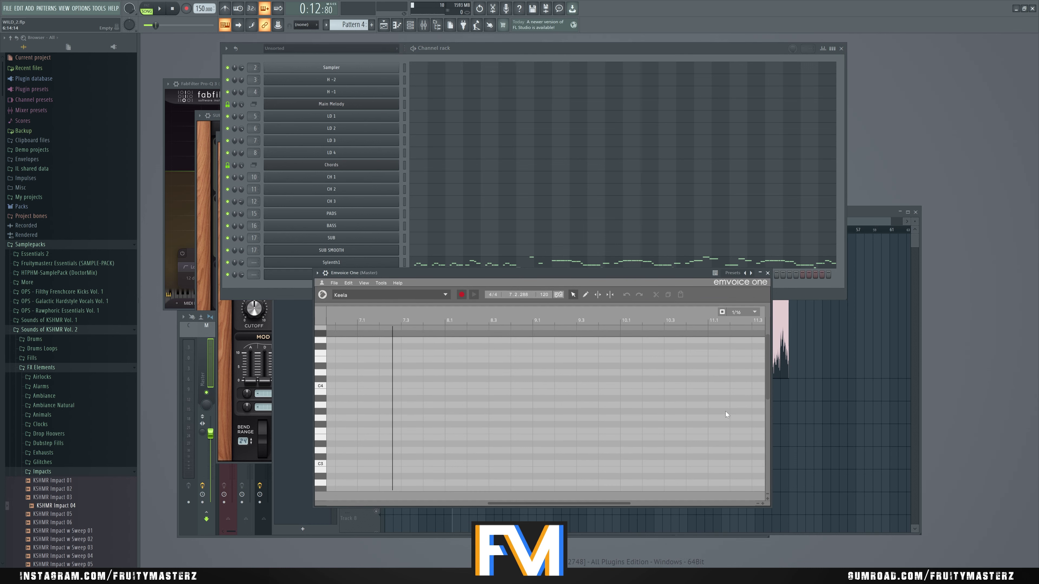
drag(499, 271, 503, 301)
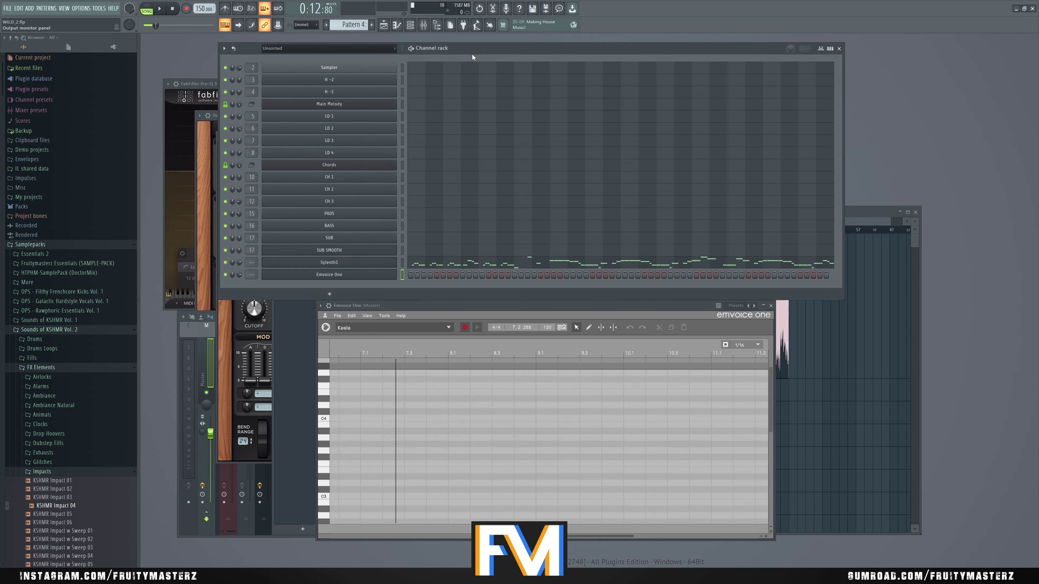
drag(472, 54, 457, 48)
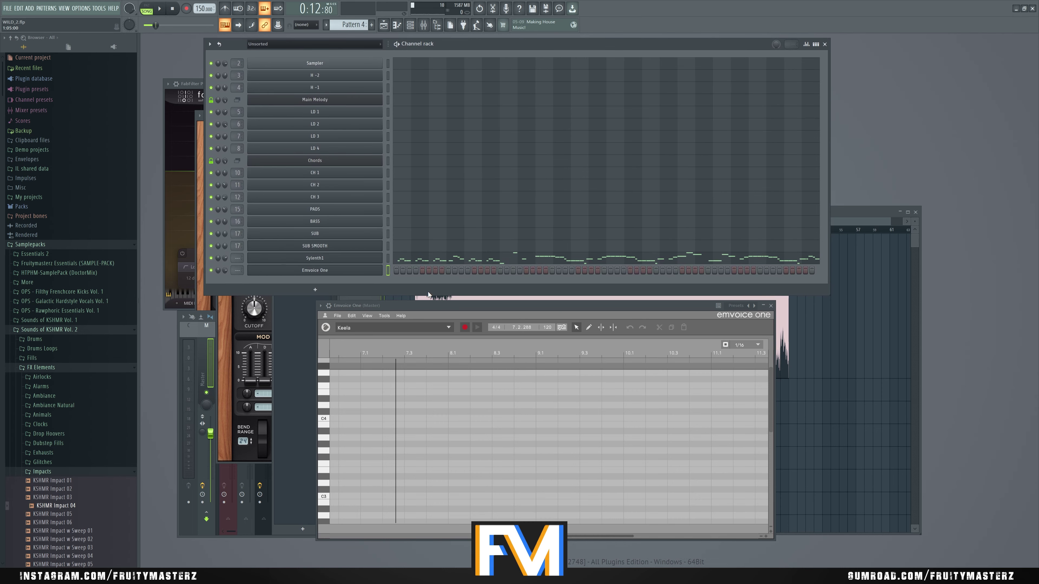
mouse_move(420, 306)
mouse_down()
mouse_move(379, 310)
mouse_move(399, 293)
mouse_move(420, 303)
mouse_up()
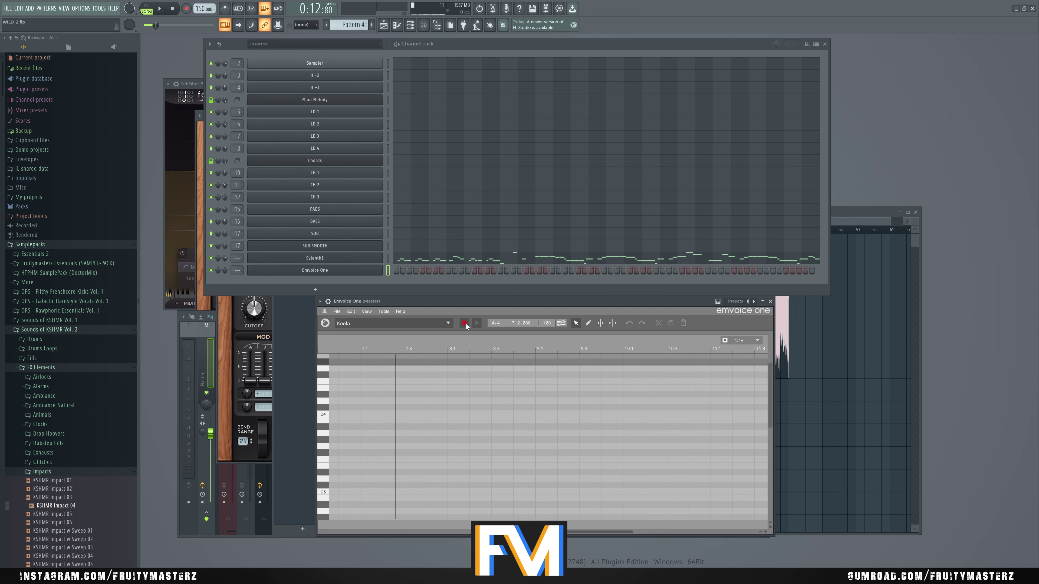
Arm recording in Emvoice One and play Pattern 4 from its beginning in pattern mode
click(173, 9)
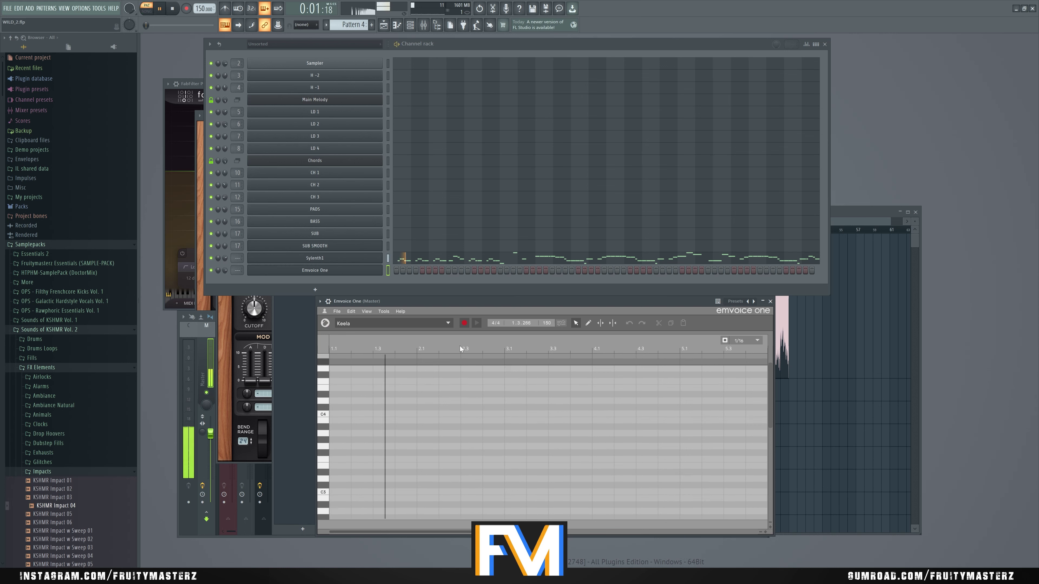
key(space)
click(463, 323)
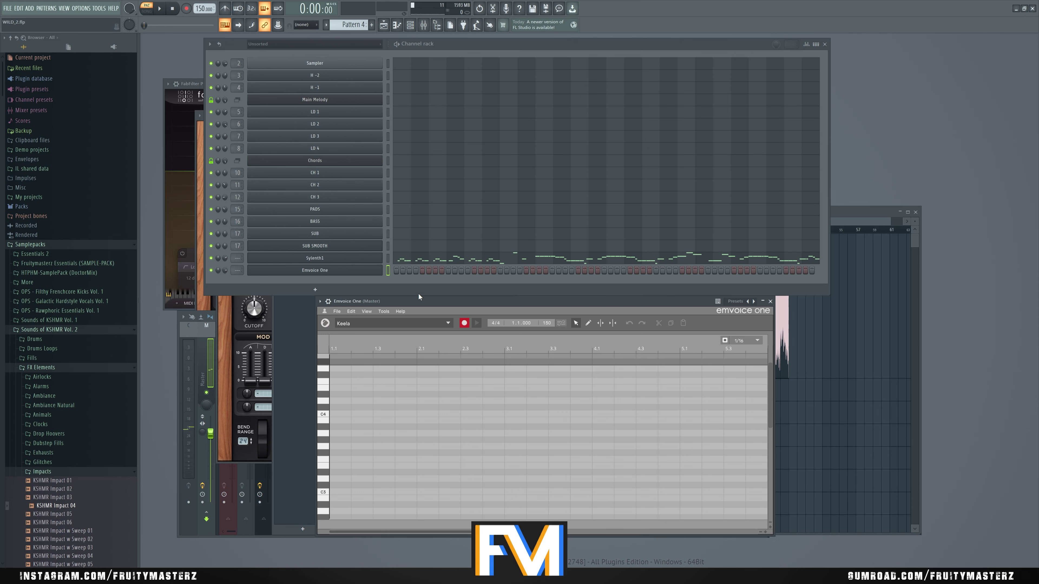
key(space)
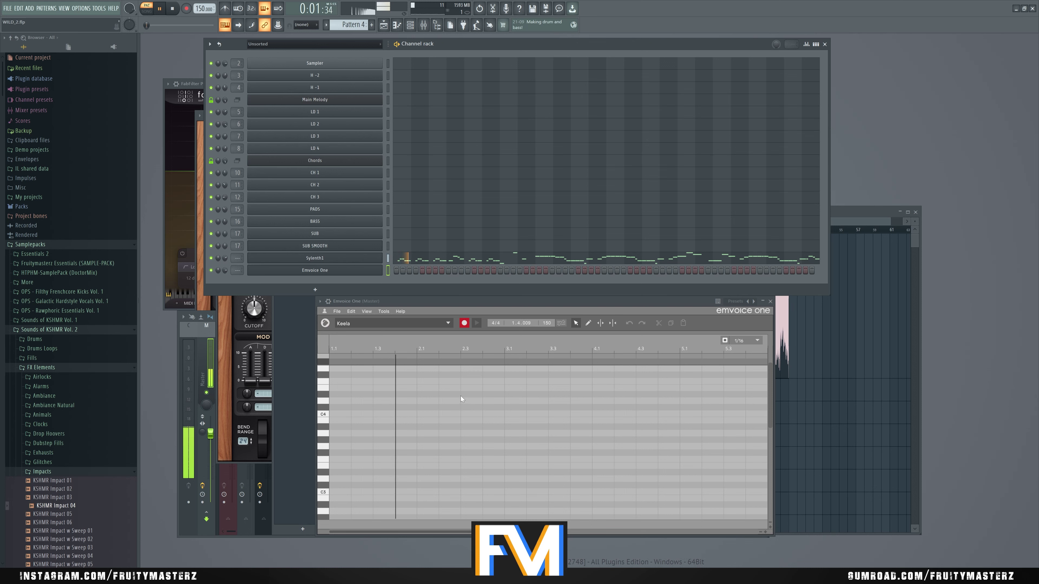
Check Emvoice One's note grid for captured notes during playback, reposition its window and stop playback
scroll(464, 395, down, 4)
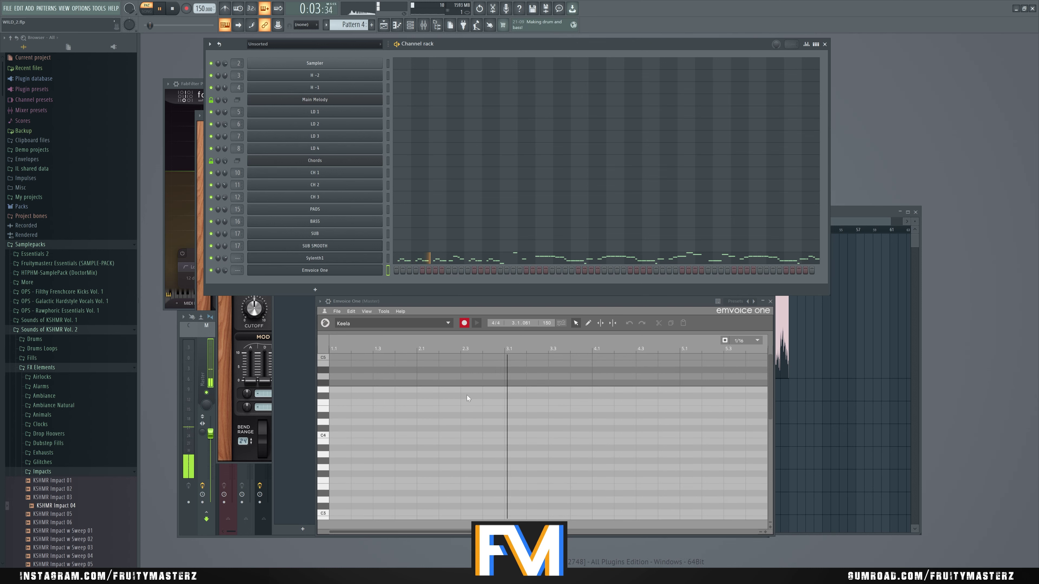
scroll(464, 396, up, 4)
drag(526, 301, 460, 311)
key(space)
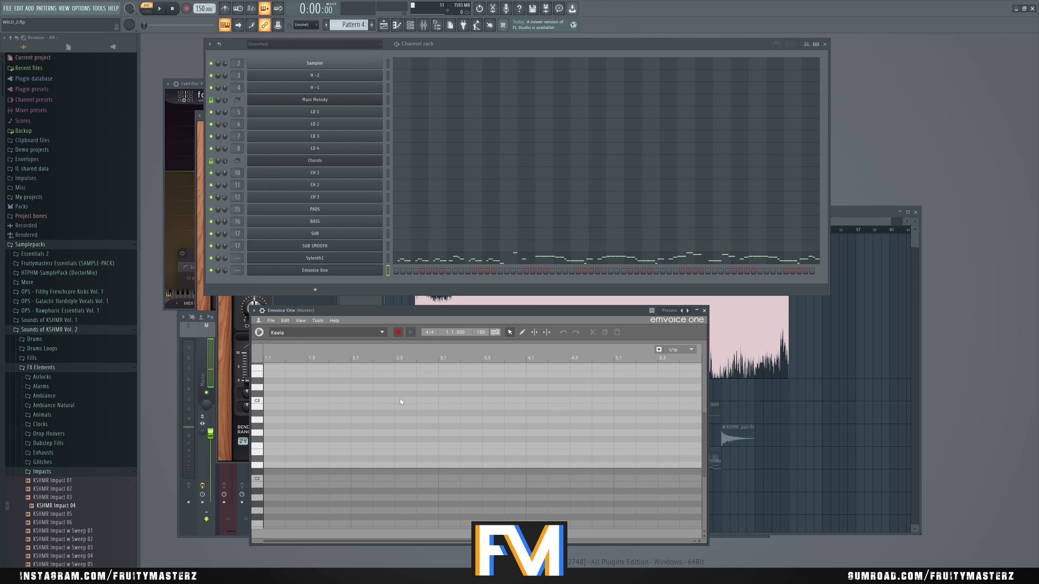
Move Pattern 4's melody notes from the Sylenth1 channel to the Emvoice One channel
scroll(400, 399, down, 2)
click(388, 260)
key(ctrl+x)
click(388, 270)
key(ctrl+v)
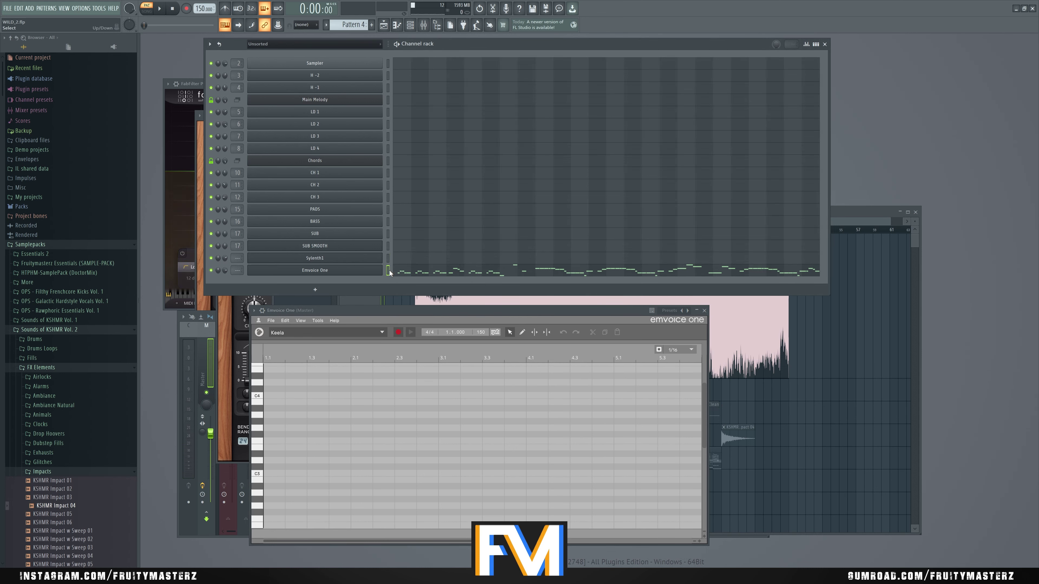
Arm recording in Emvoice One and play Pattern 4 to capture the melody into its note grid
click(395, 333)
click(396, 281)
key(space)
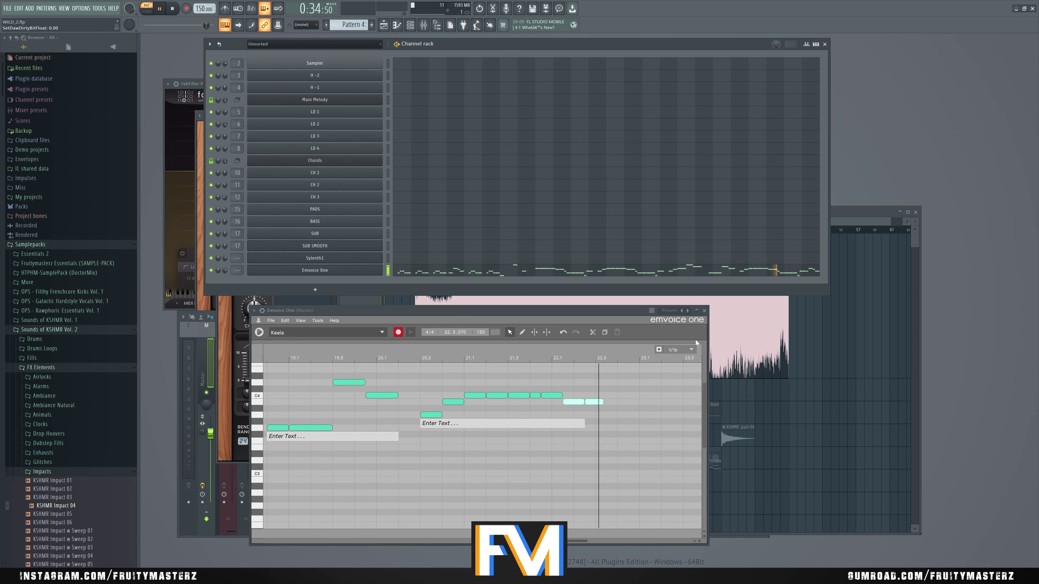
Lengthen Pattern 4 with an extra low Emvoice One note around bar 27 and stop after the last melody notes are captured
click(789, 268)
click(983, 210)
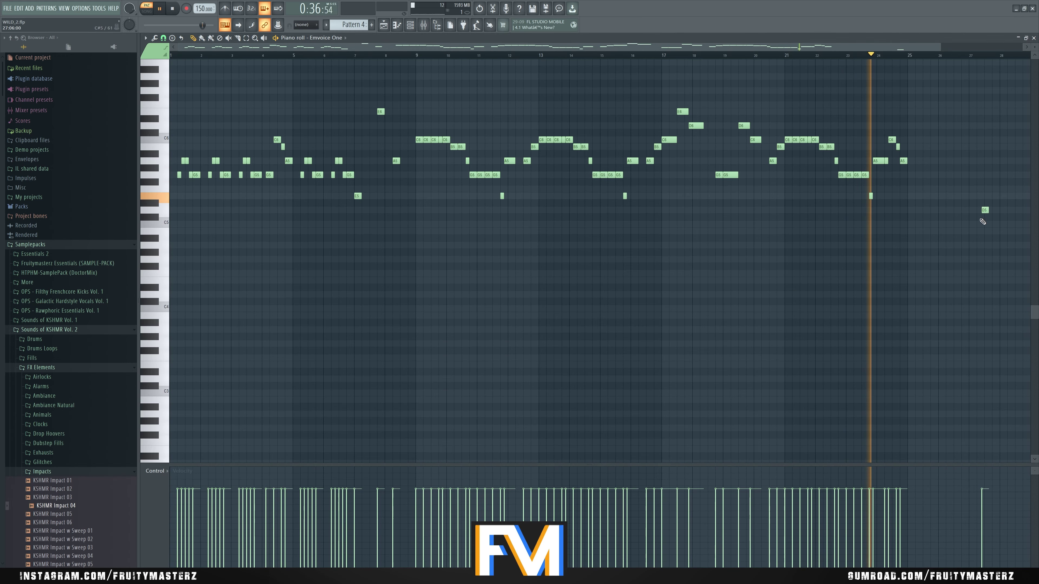
click(1034, 37)
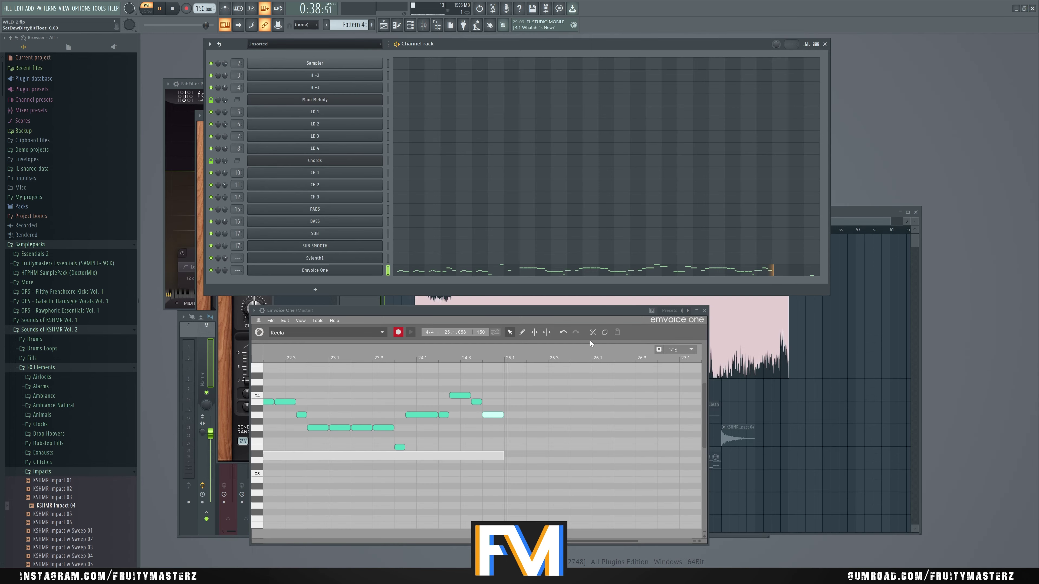
key(space)
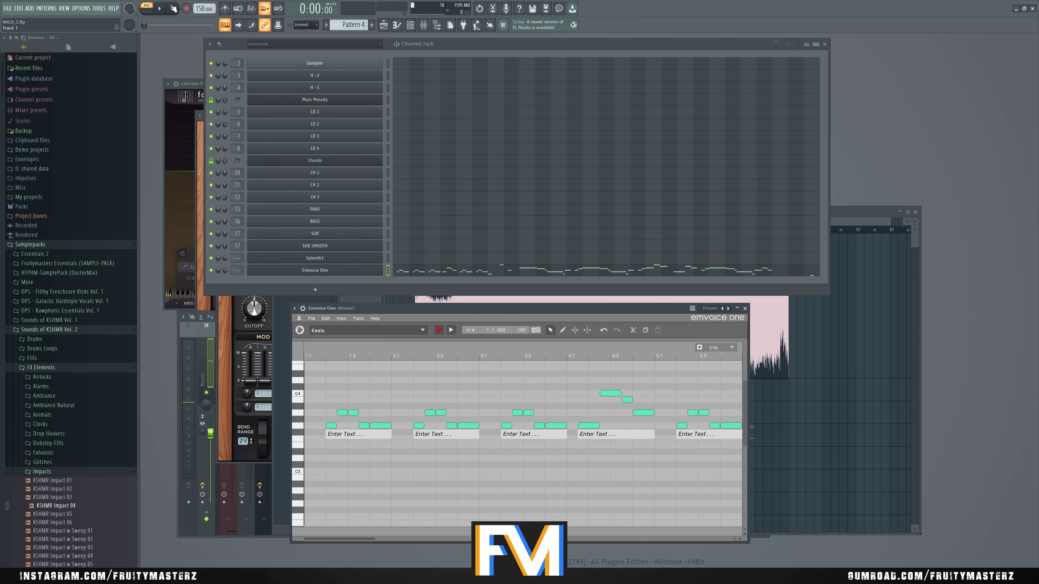
Switch playback to song mode and play the arrangement from the start
click(146, 9)
click(858, 218)
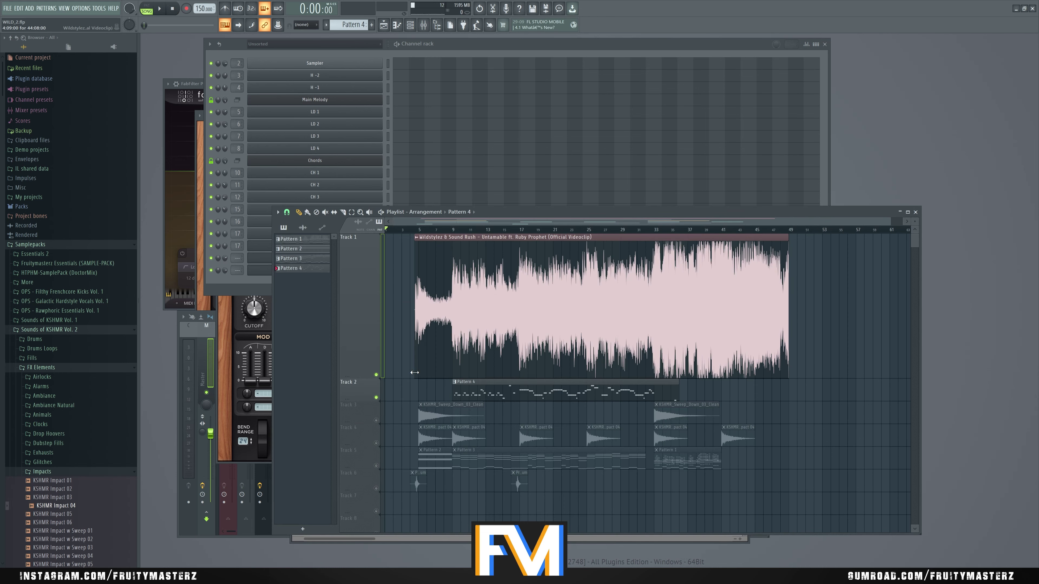
scroll(376, 390, down, 3)
key(space)
scroll(361, 396, up, 3)
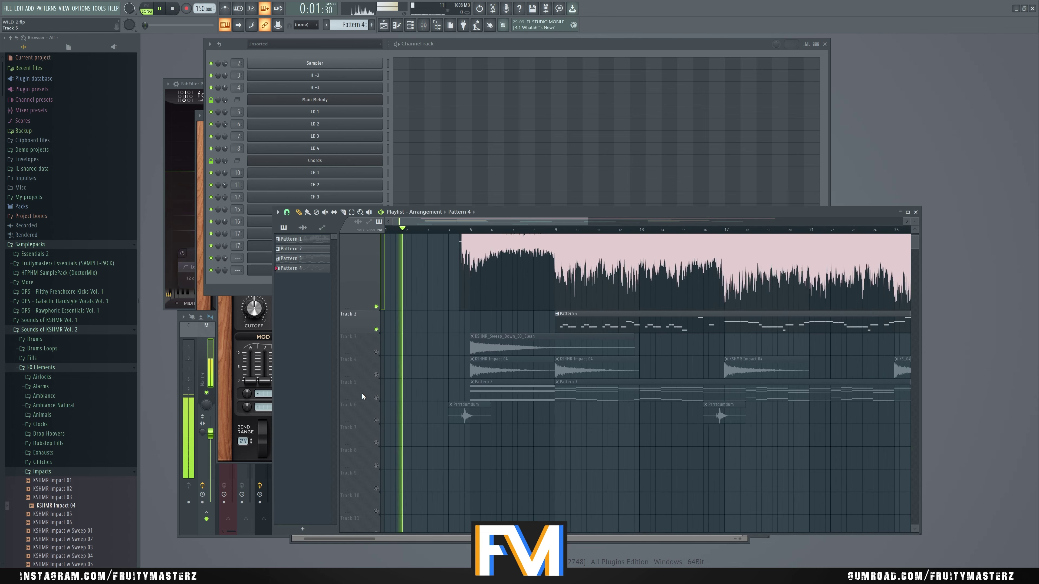
scroll(364, 391, down, 2)
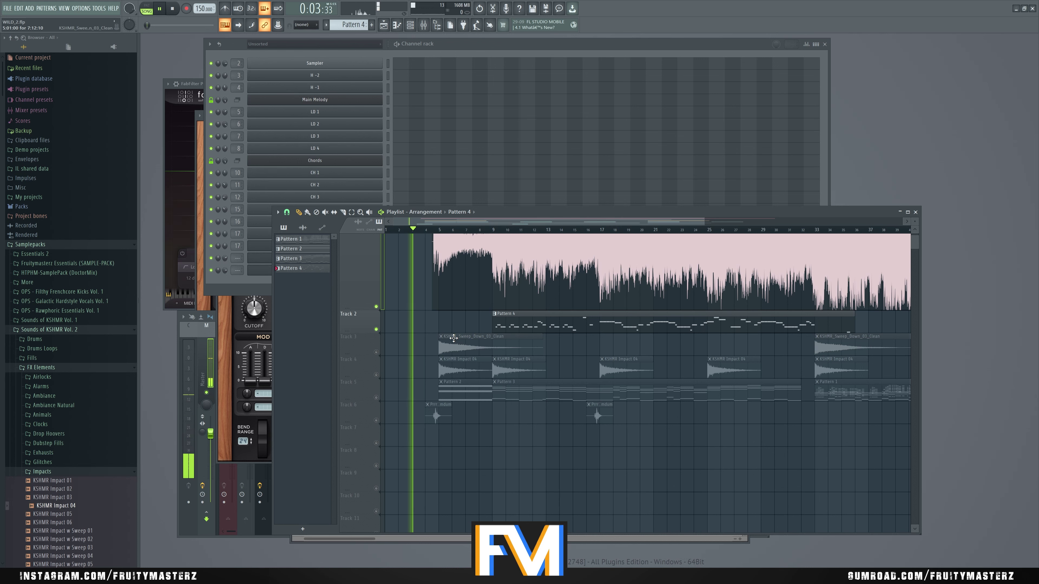
Silence the reference track and the Pattern 4 track, stop playback and bring up the Emvoice One window
click(376, 307)
click(376, 330)
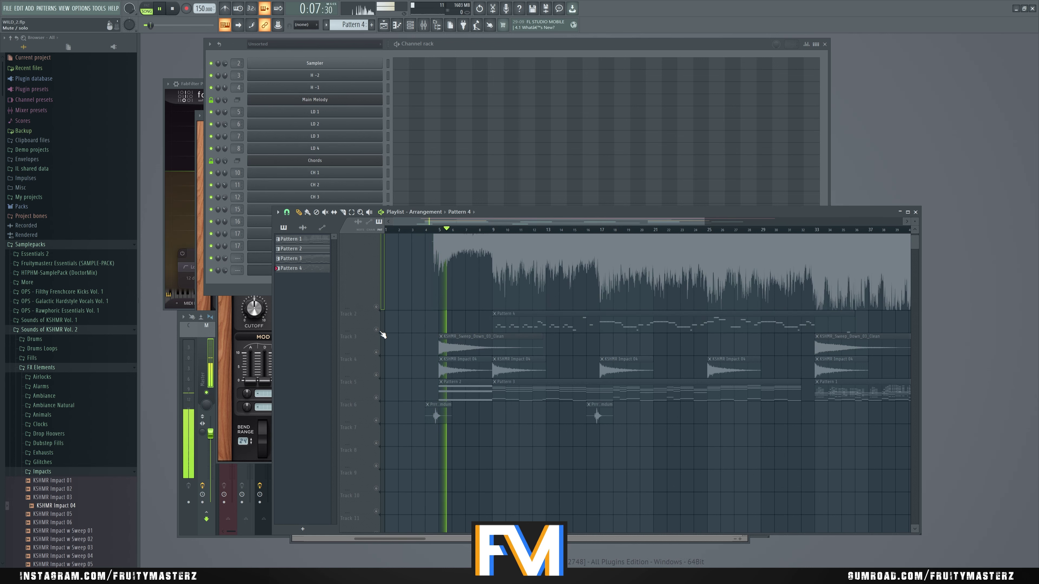
scroll(378, 332, up, 2)
click(512, 43)
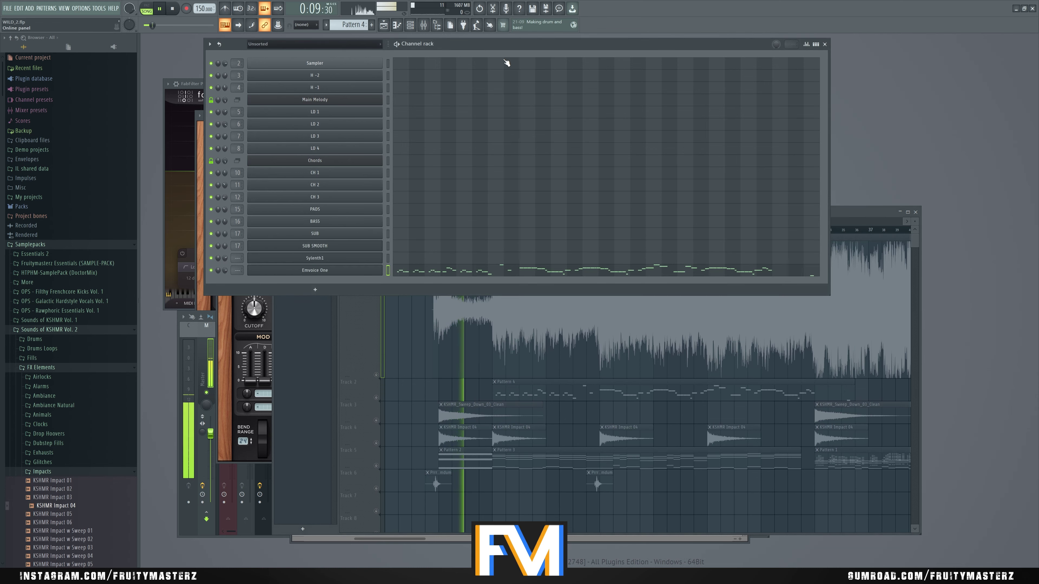
key(space)
click(344, 272)
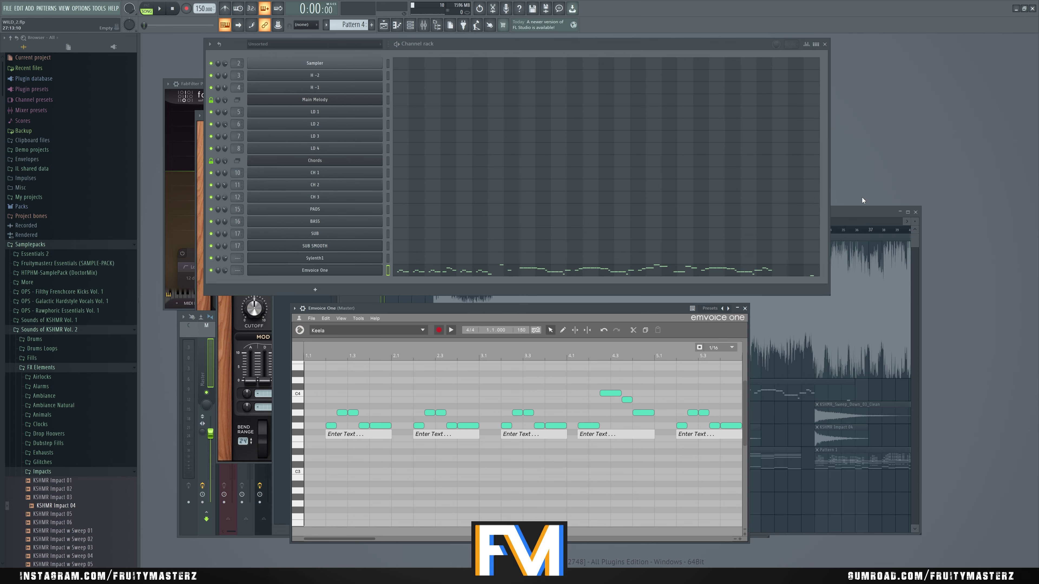
Play the song from bar 9, setting the Emvoice One channel's volume to 0% for a second listen
click(863, 212)
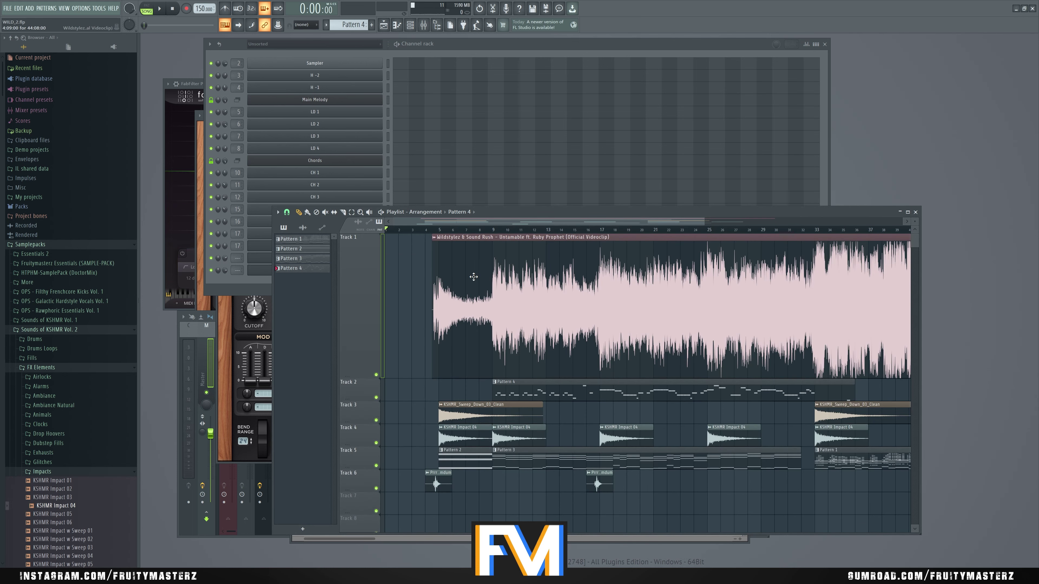
click(497, 230)
key(space)
key(space)
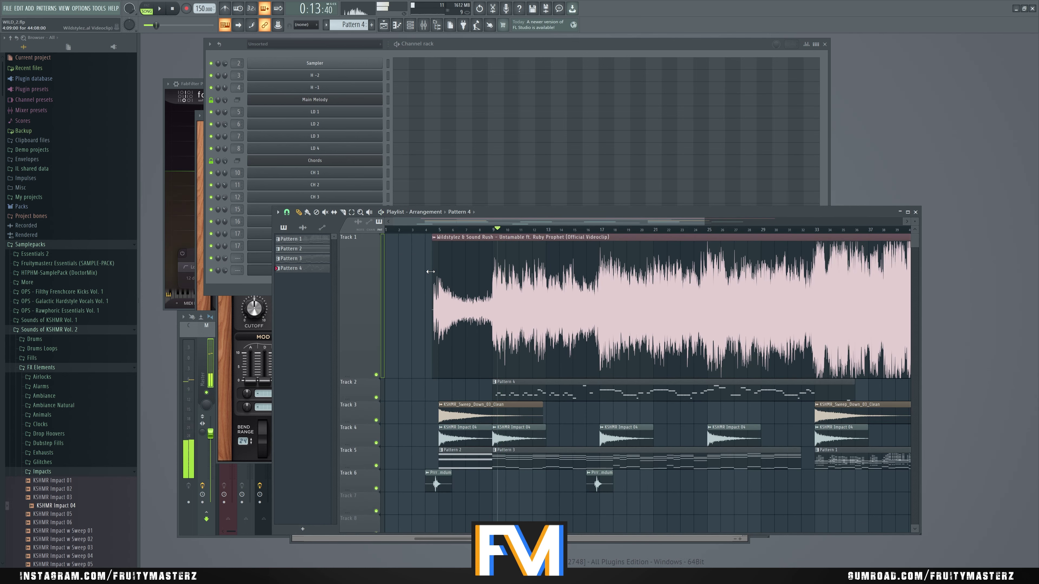
click(225, 270)
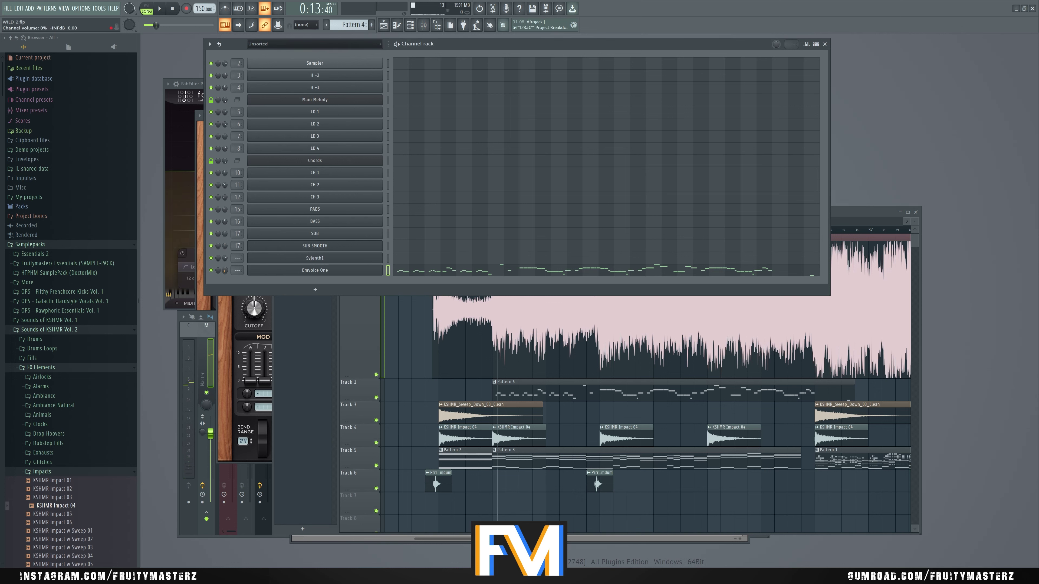
click(858, 209)
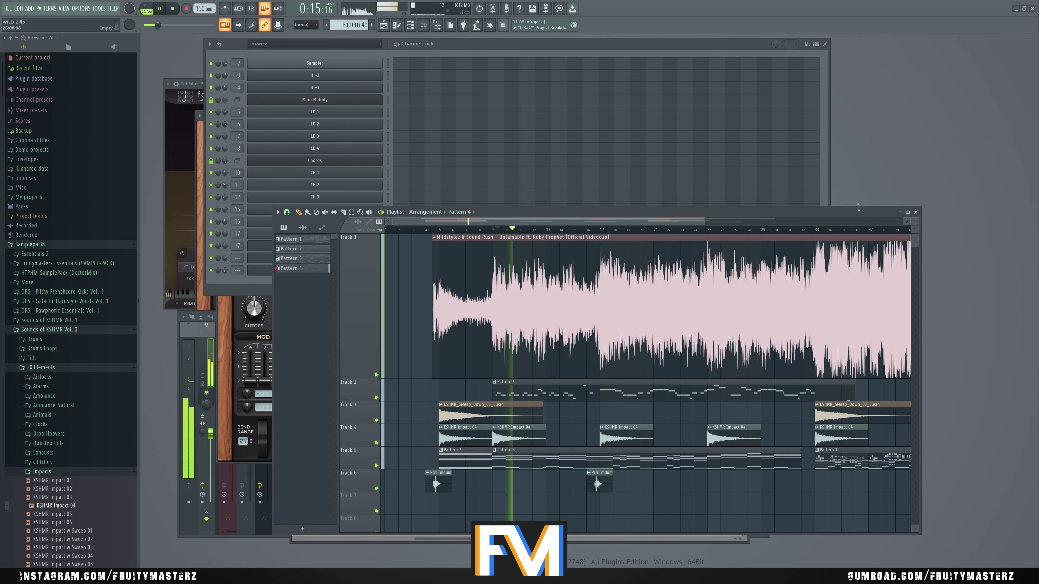
key(space)
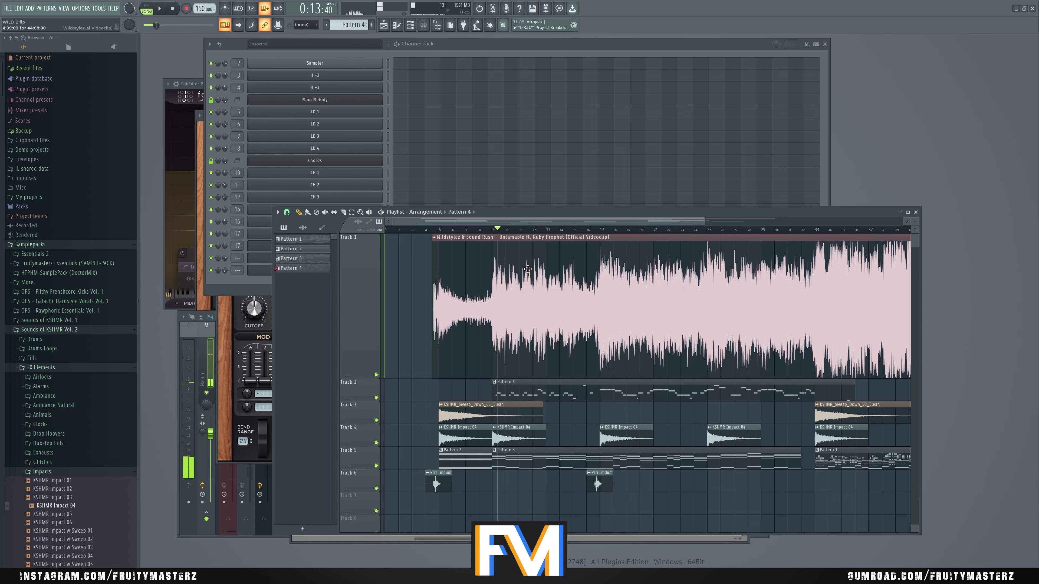
Solo the reference track, play it from bar 9 and open the reference clip's channel settings
ctrl+click(376, 374)
key(space)
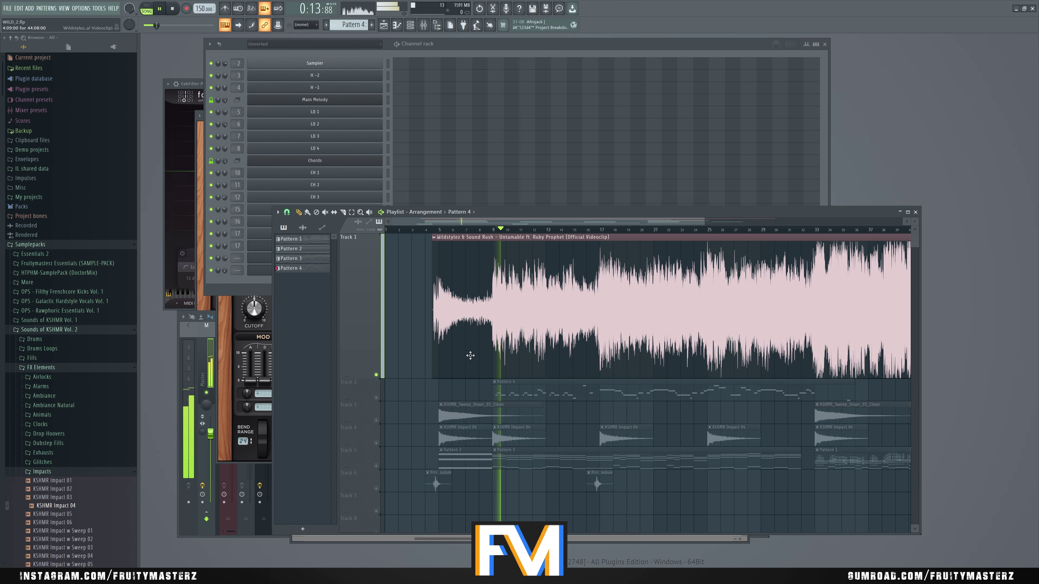
double_click(521, 295)
key(space)
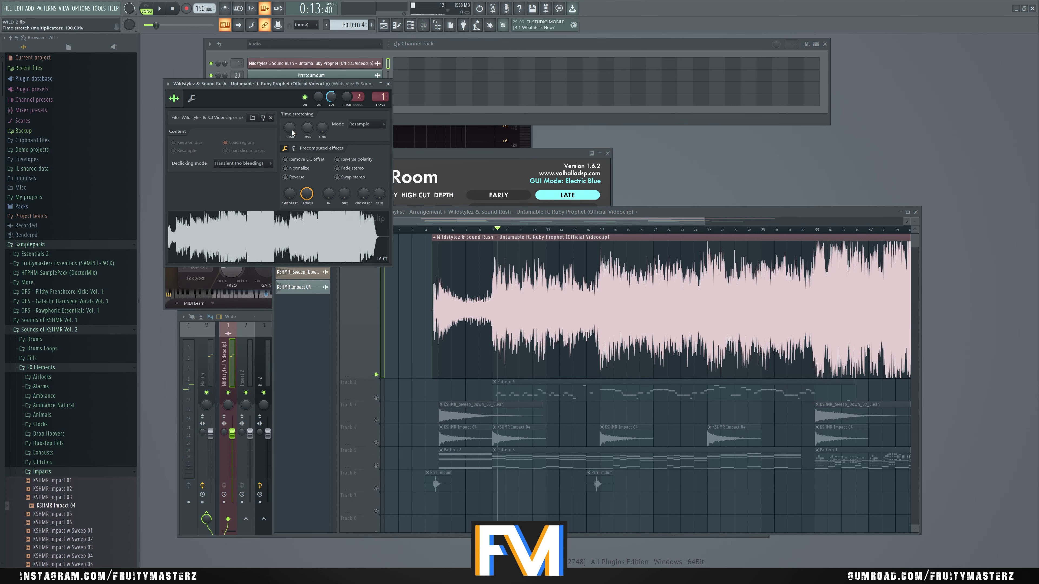
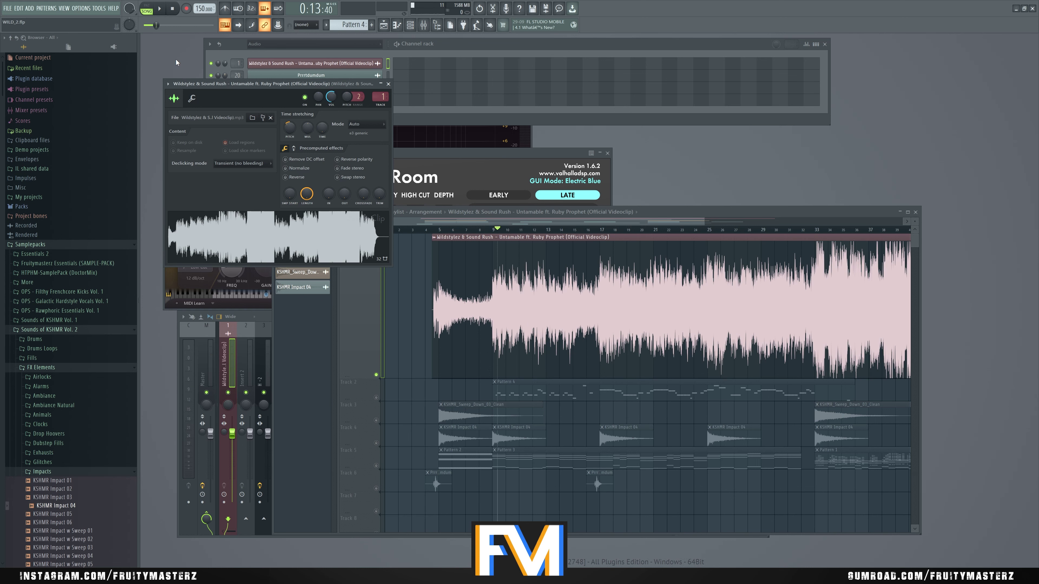
Try lowering the reference clip's pitch shift, down to -200 cents, and audition it from bar 9
key(space)
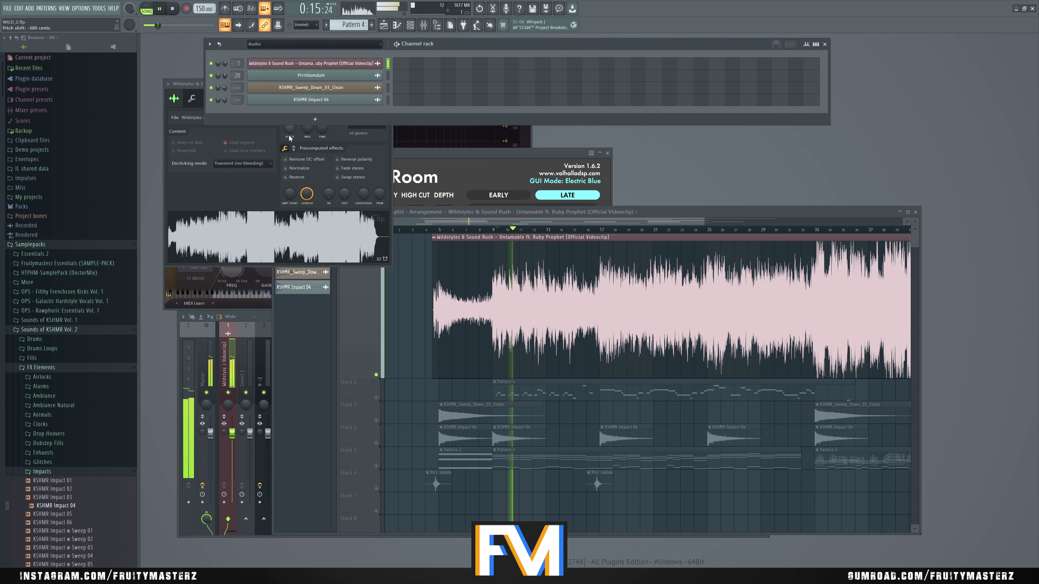
key(space)
key(space)
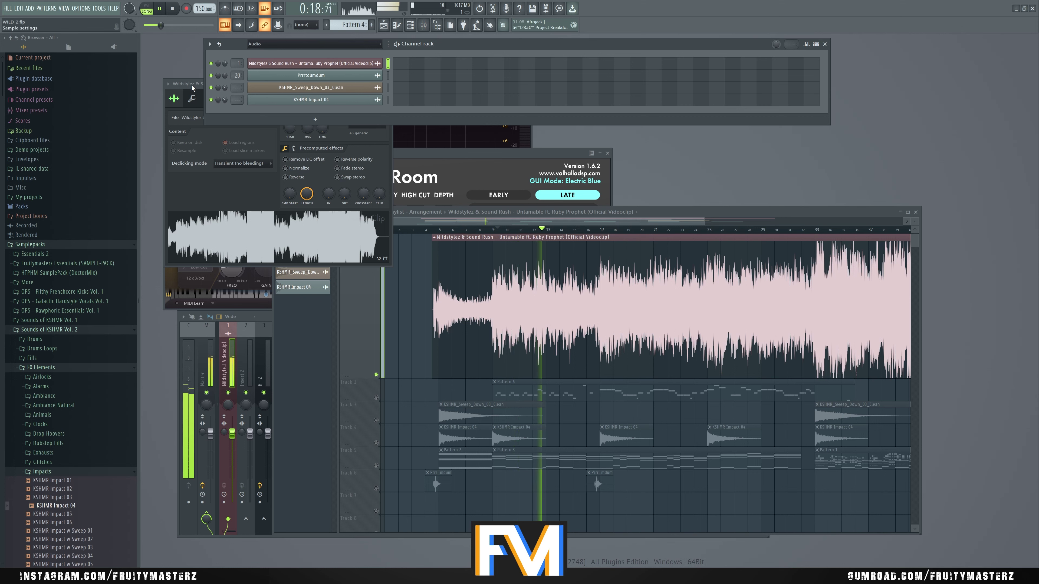
drag(194, 84, 194, 111)
key(space)
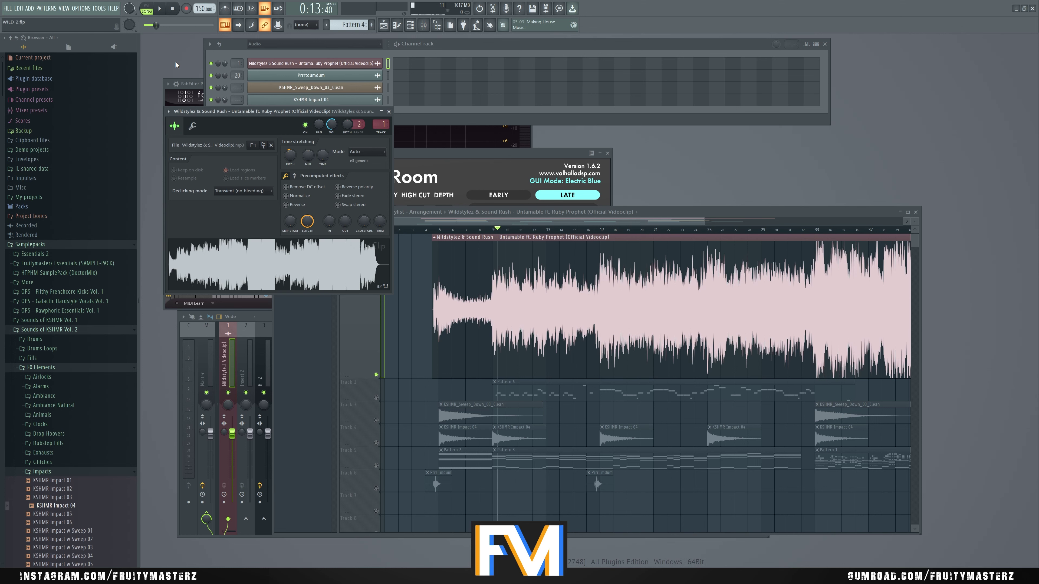
key(space)
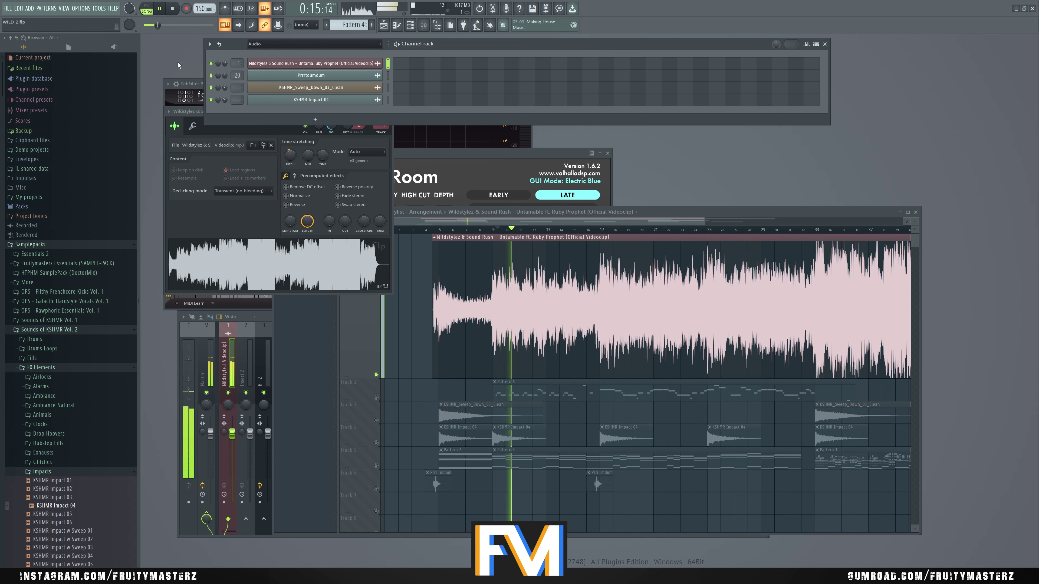
key(space)
Reset the reference clip's pitch shift and set the channel rack to show all channels
right_click(289, 155)
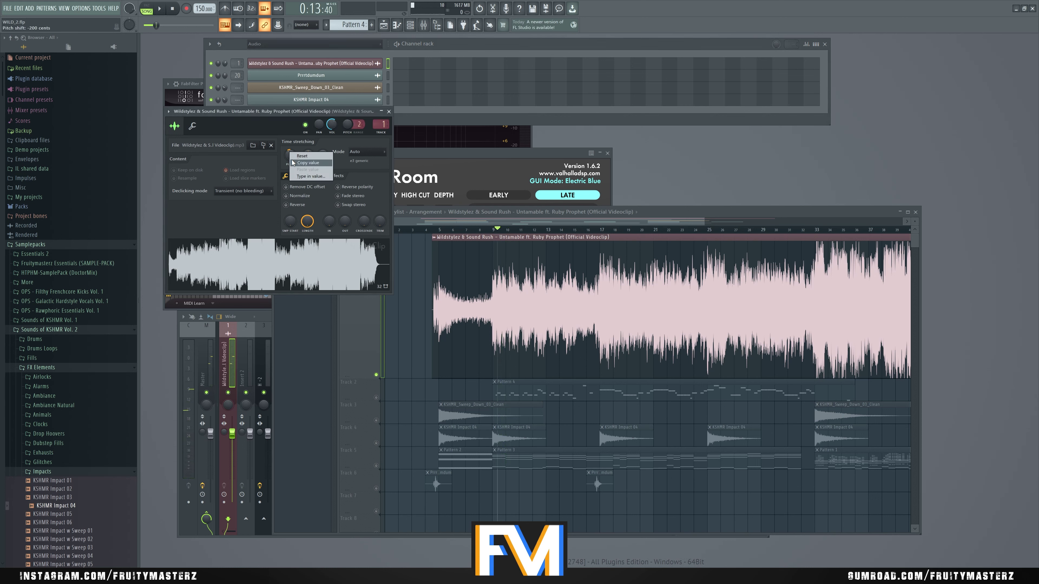
click(304, 157)
click(404, 121)
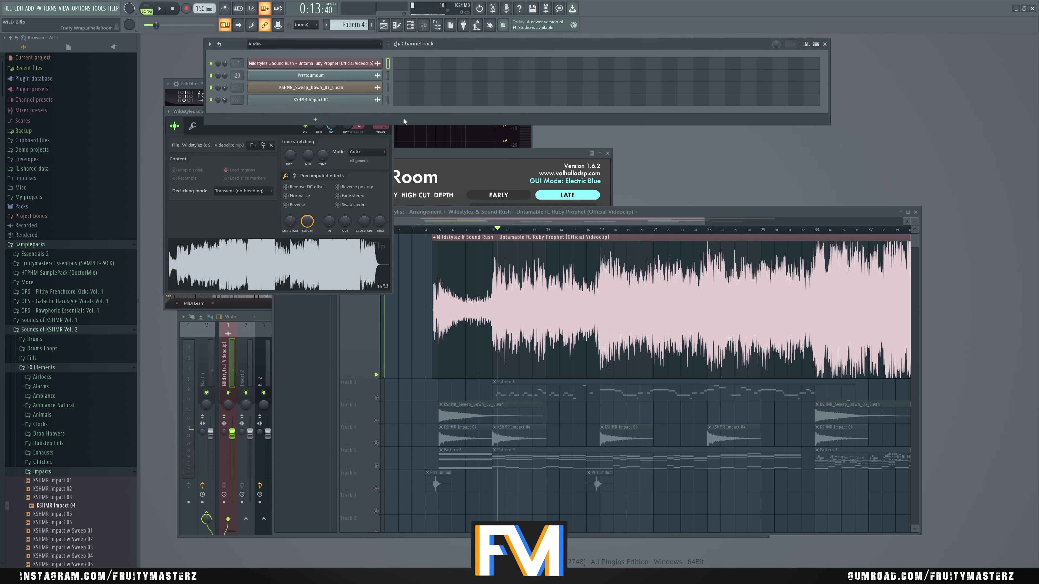
click(281, 44)
click(281, 54)
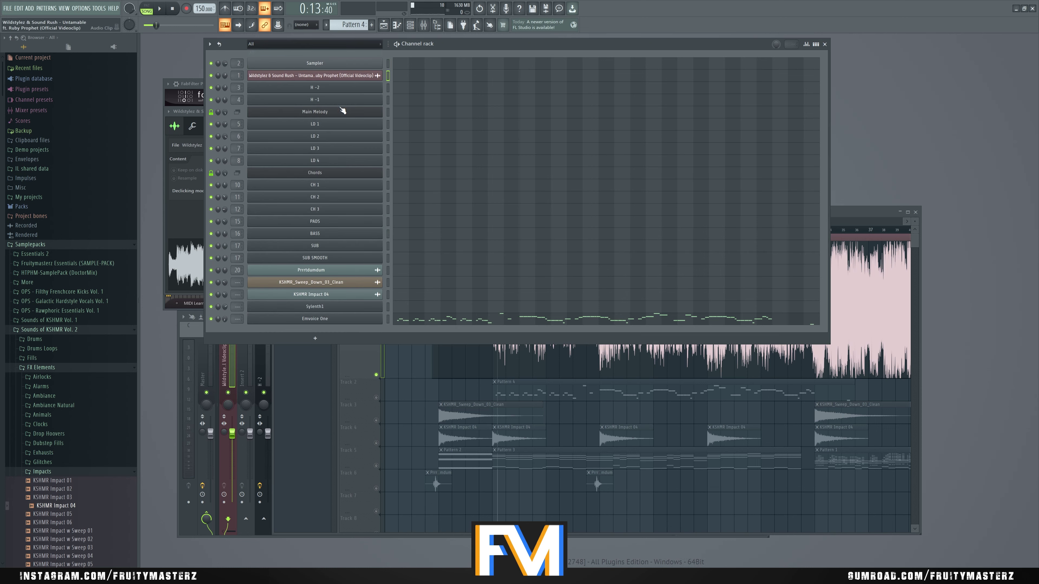
Mute the reference track in the playlist and return the song position to the start
click(861, 217)
click(376, 375)
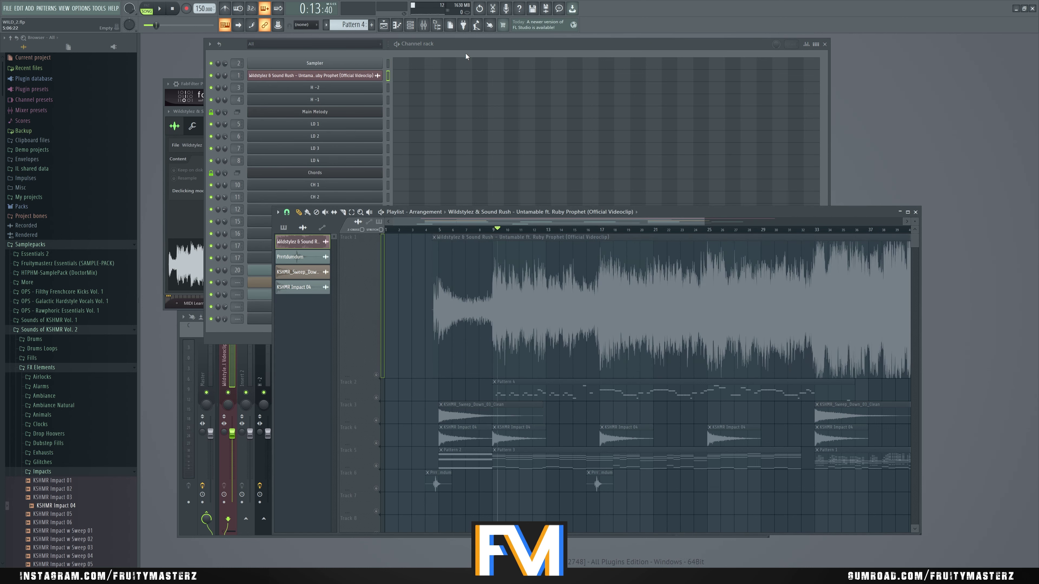
click(465, 56)
click(173, 8)
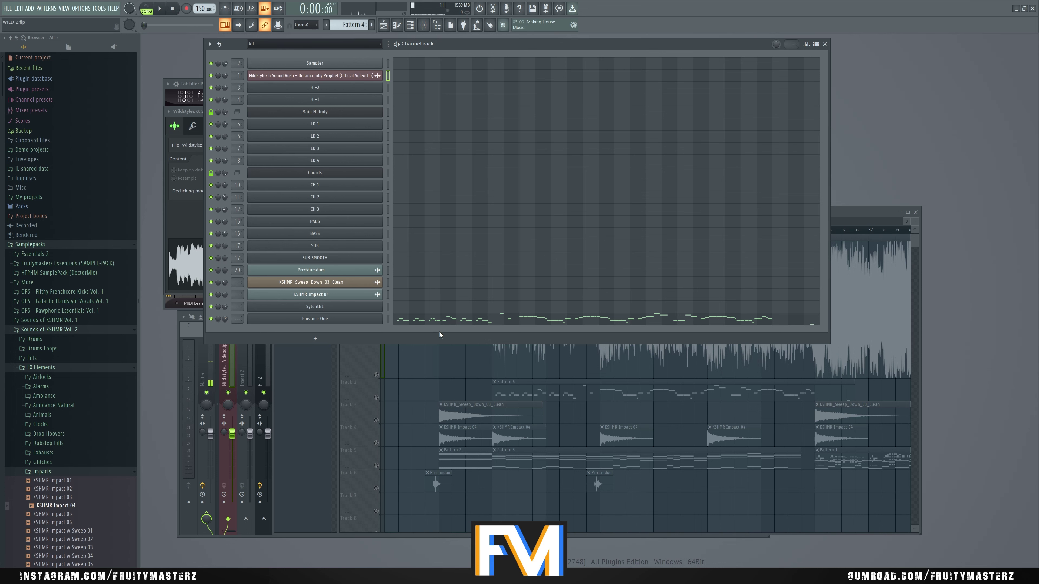
click(418, 317)
key(ctrl+a)
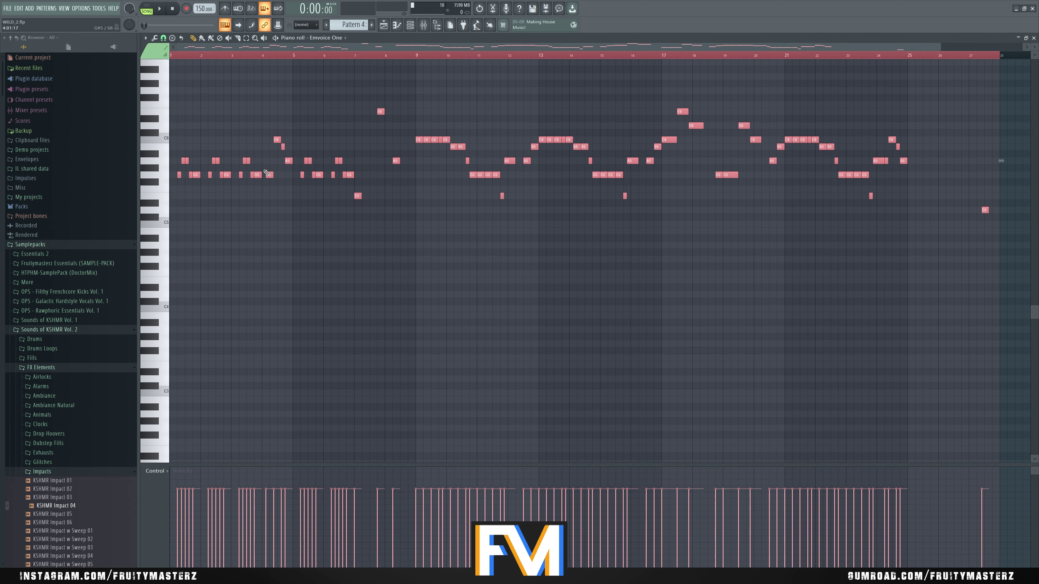
click(1033, 38)
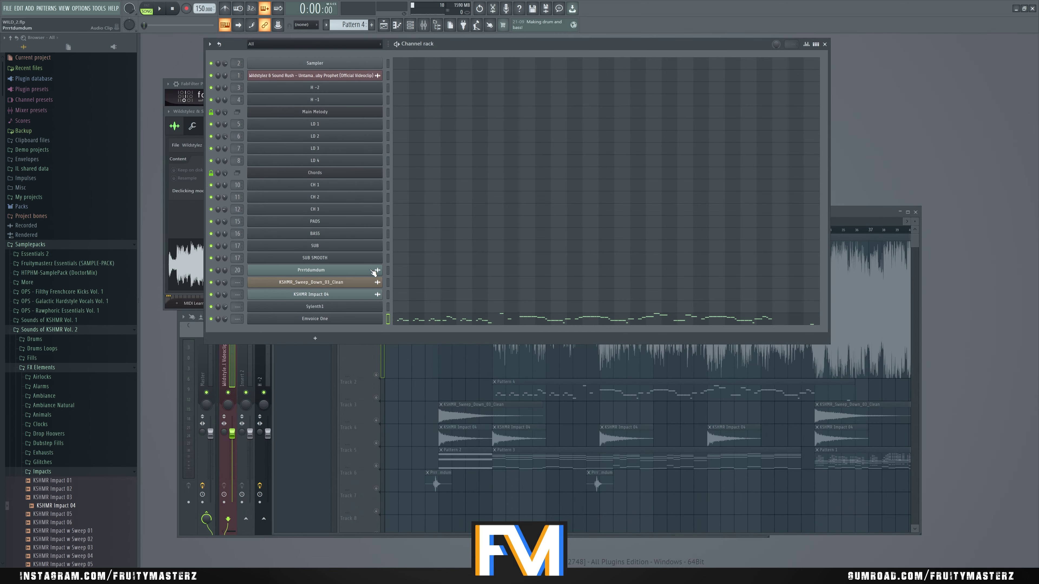
Select all notes in Emvoice One, transpose them down about two semitones and start playback
click(337, 318)
key(ctrl+a)
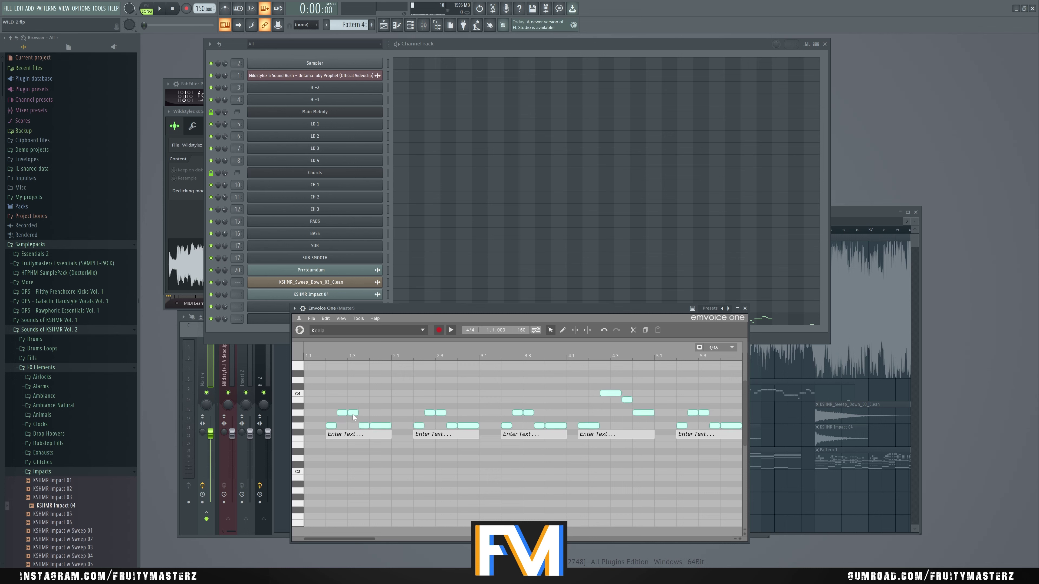
drag(352, 413, 352, 428)
drag(399, 307, 408, 309)
key(space)
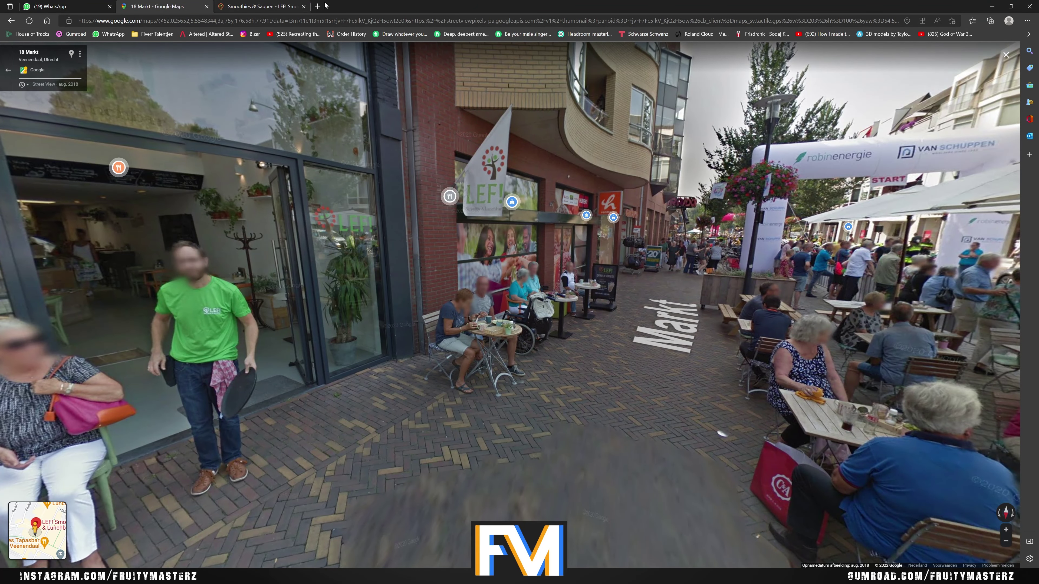
In the web browser, search in a new tab for "wildstylez untamable lyrics"
click(318, 6)
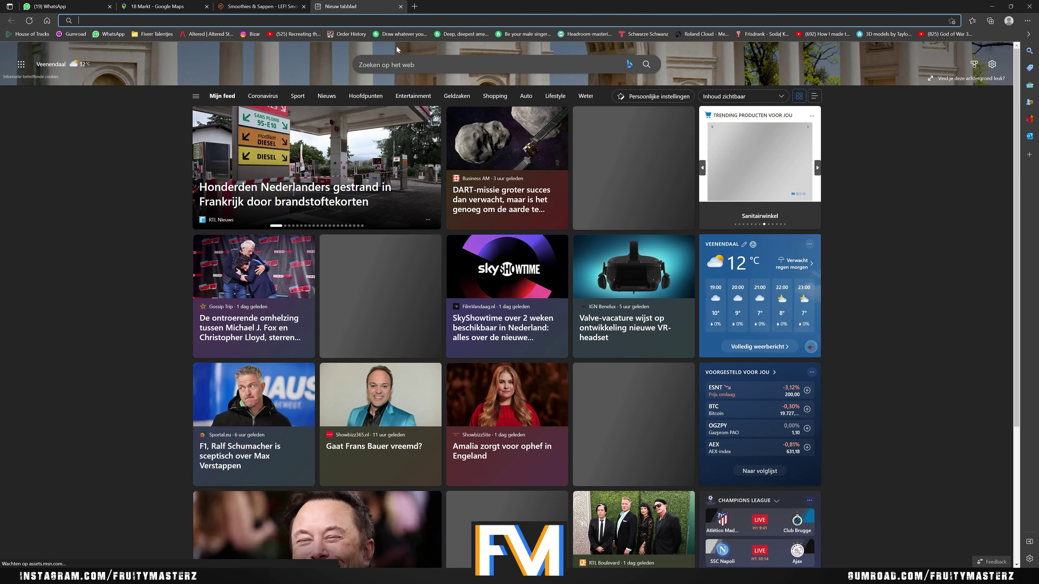
text(wildstylez)
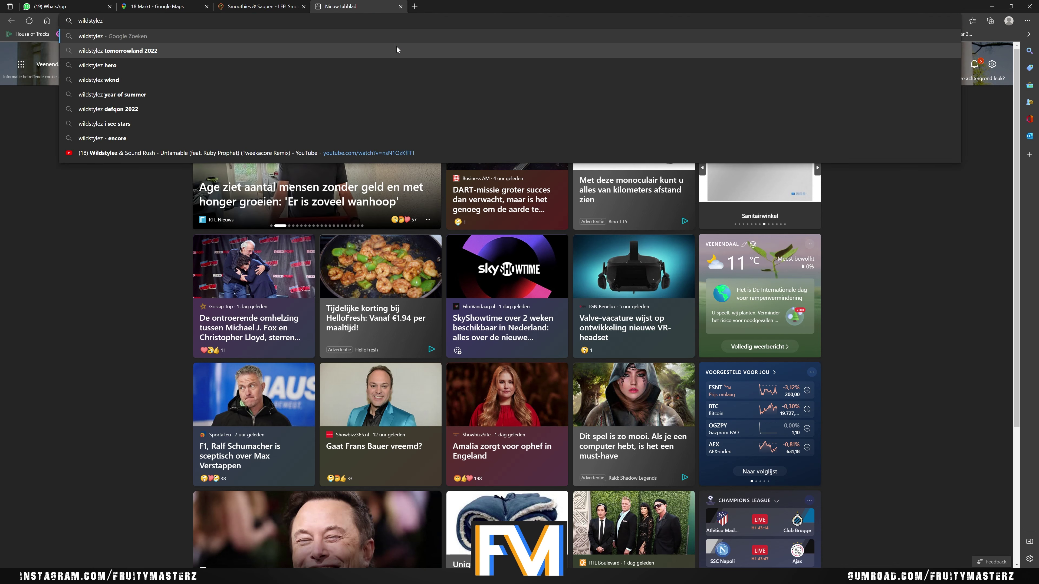
text( unta)
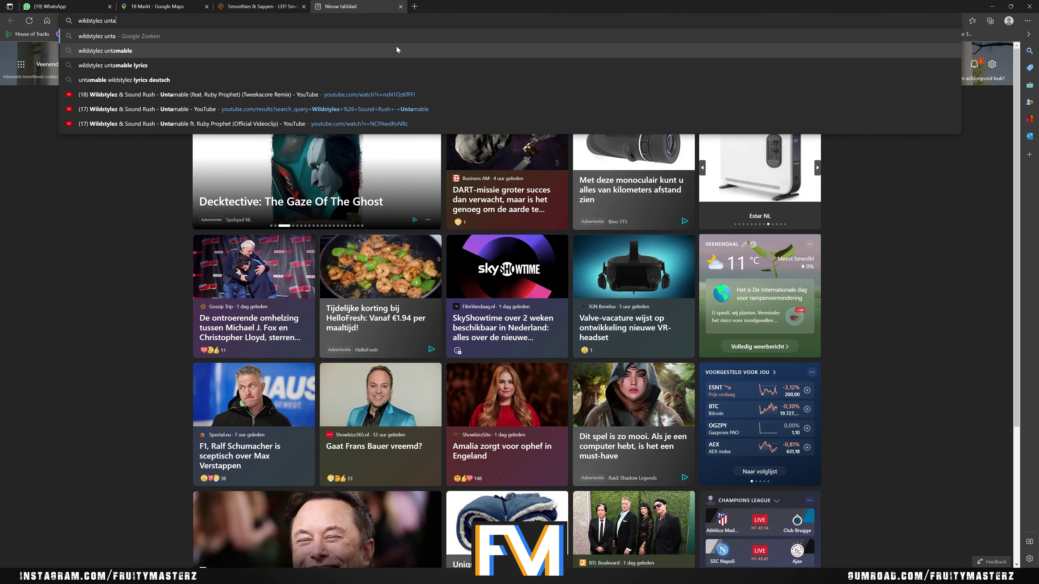
key(Down)
key(Down)
key(Return)
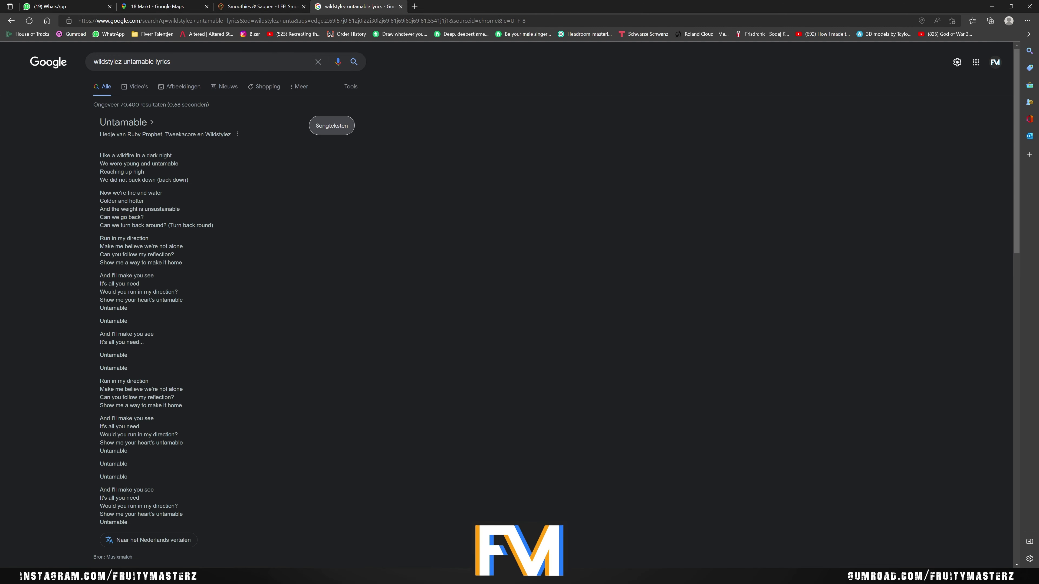
Copy the lyric line "Like a wildfire in a dark night" and paste it as the first phrase's text in Emvoice One in FL Studio
triple_click(184, 150)
key(ctrl+c)
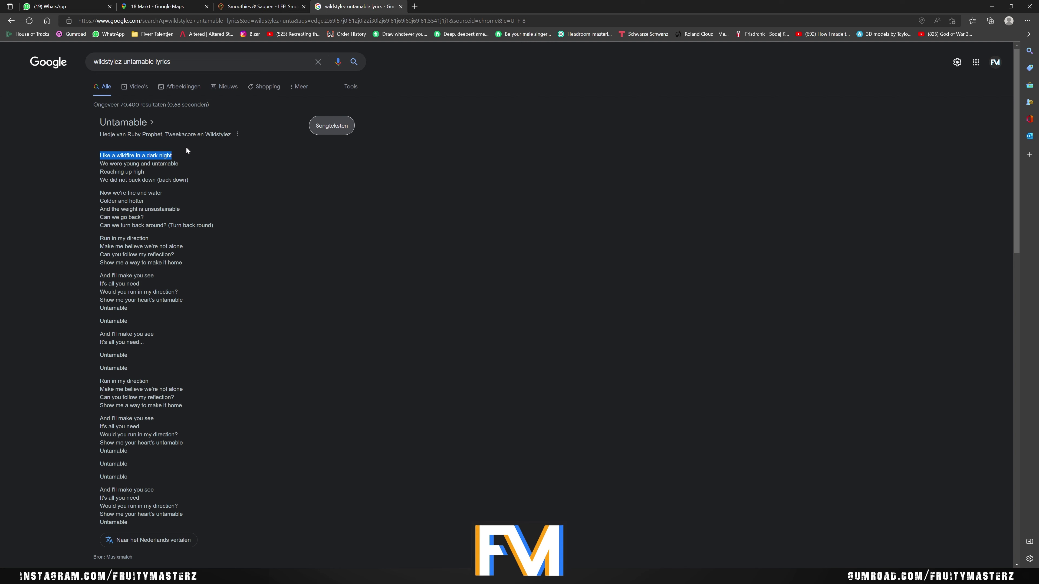
key(alt+Tab)
key(alt+Tab)
key(alt+Tab)
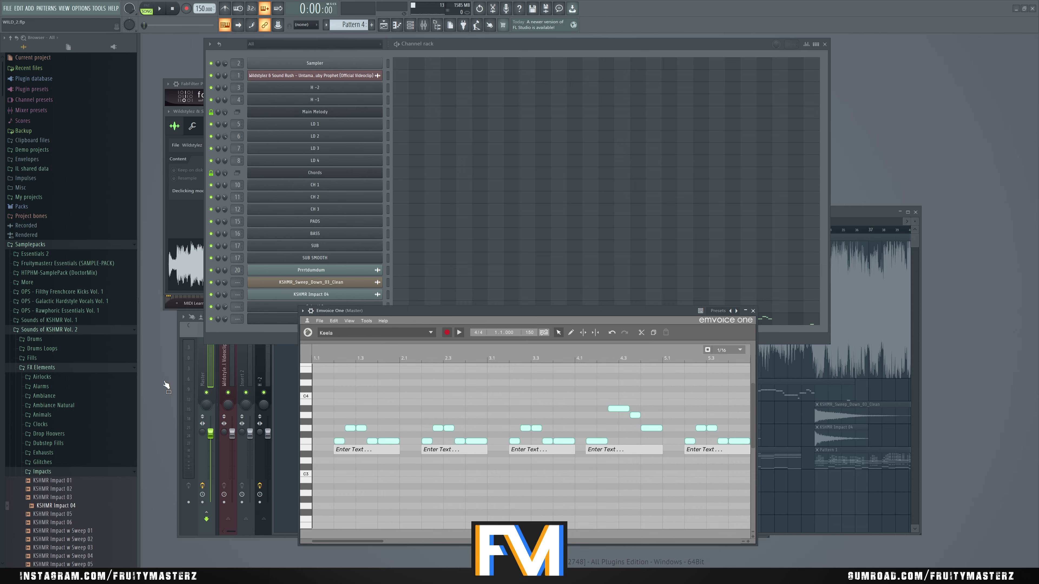
click(363, 449)
key(ctrl+v)
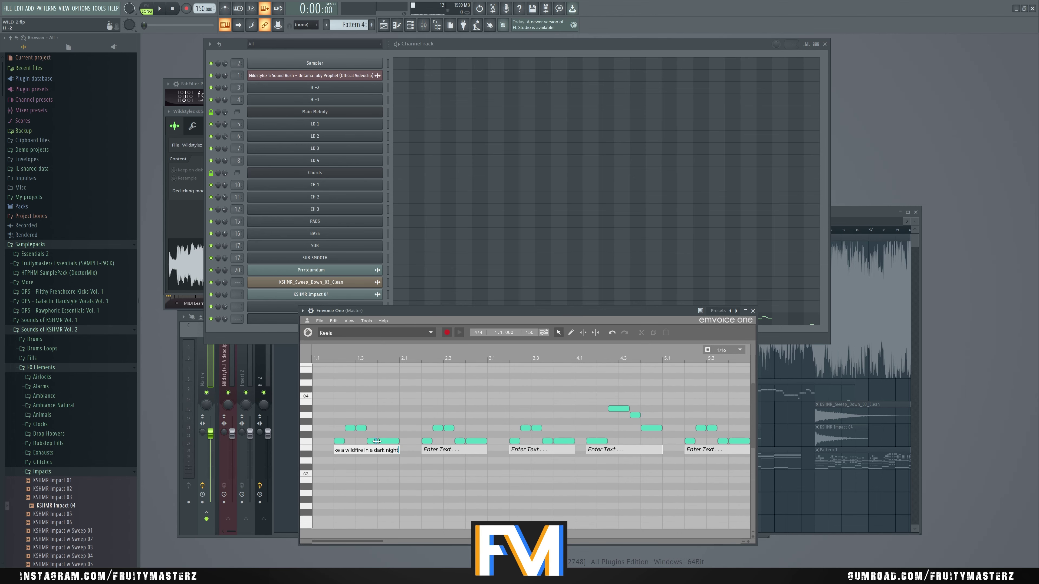
key(Return)
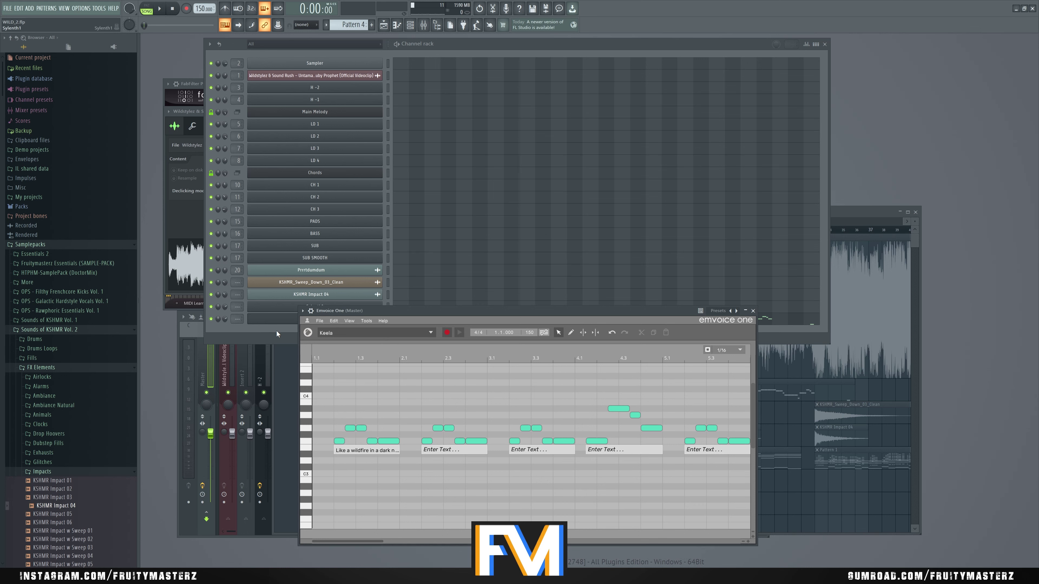
Play the song from the start to audition how Emvoice One sings the first phrase
click(276, 330)
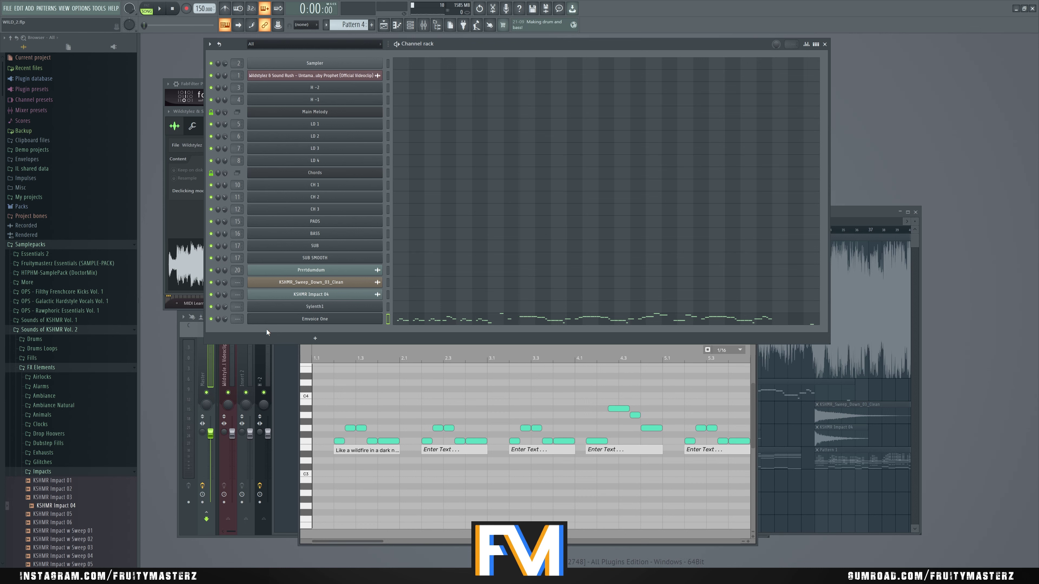
key(space)
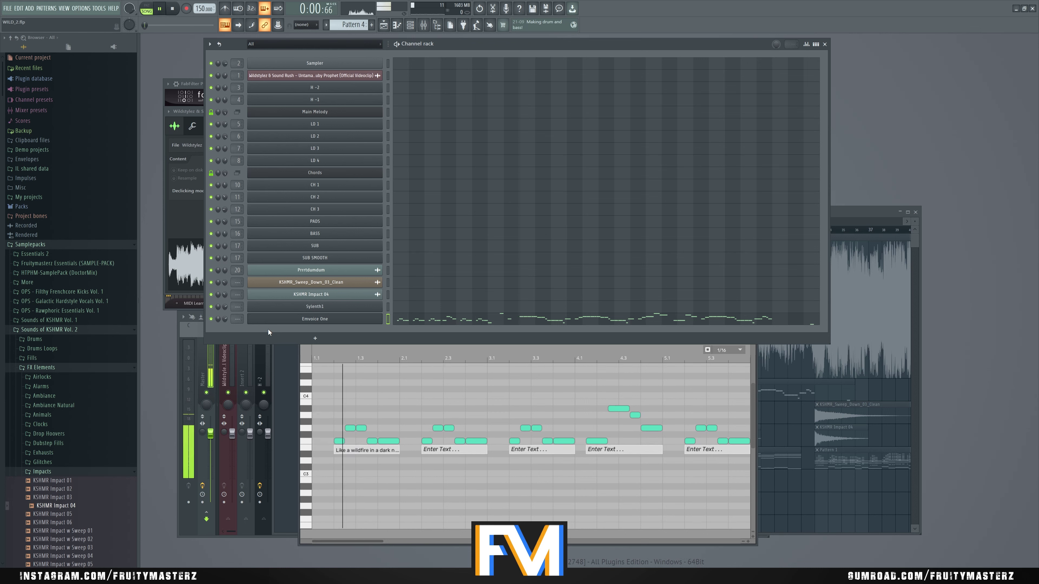
key(space)
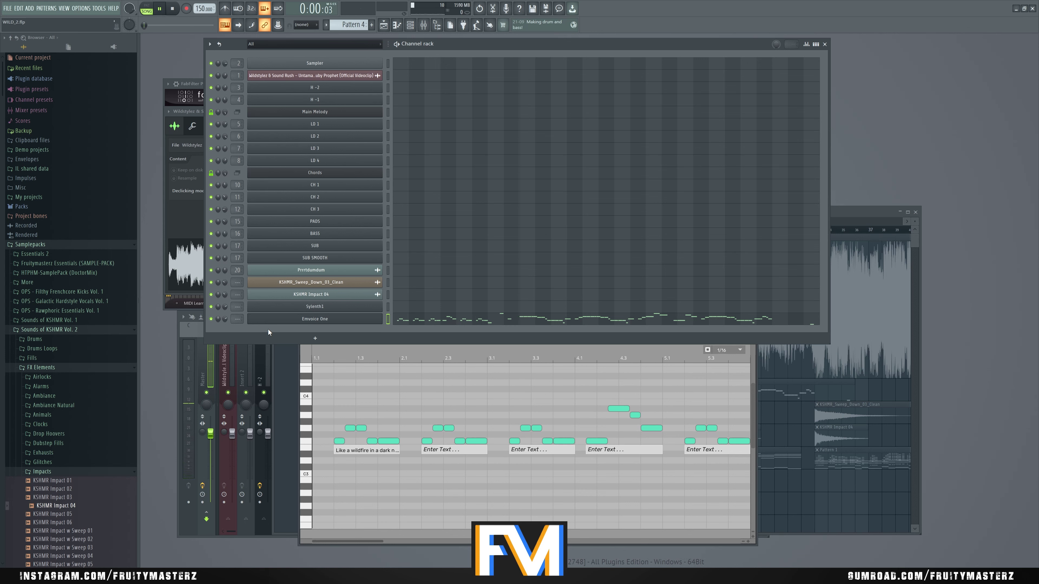
key(space)
Double the length of the first phrase's third note, overlap its second half with a short low note, and audition the phrase
drag(365, 429, 371, 430)
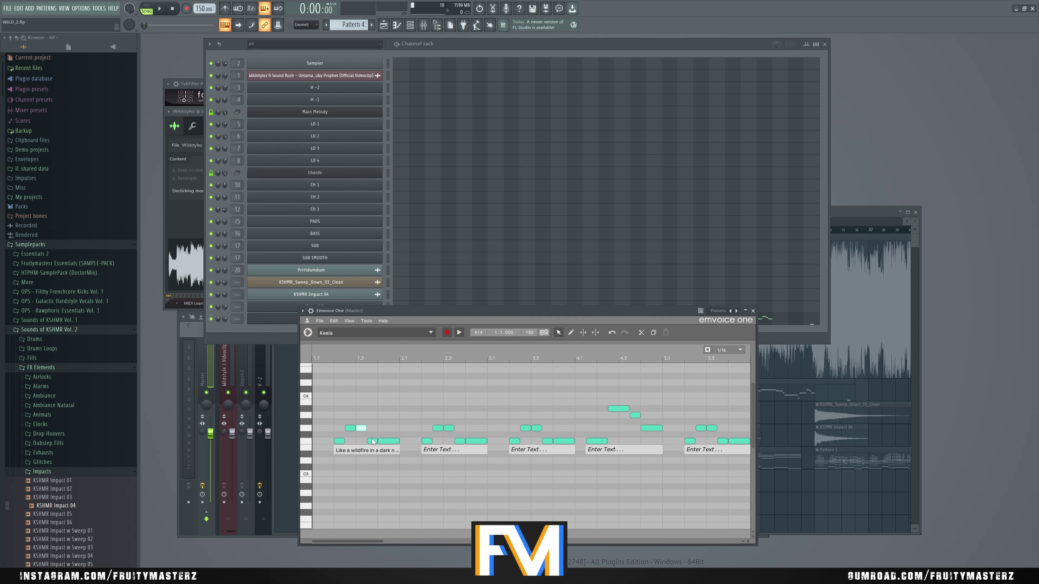
key(Delete)
drag(373, 428, 372, 425)
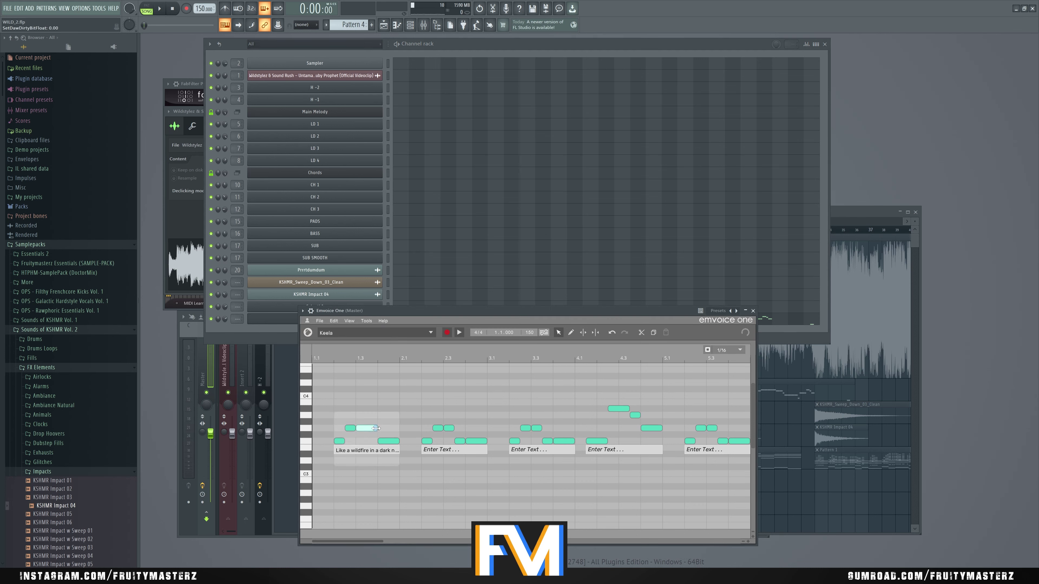
click(374, 422)
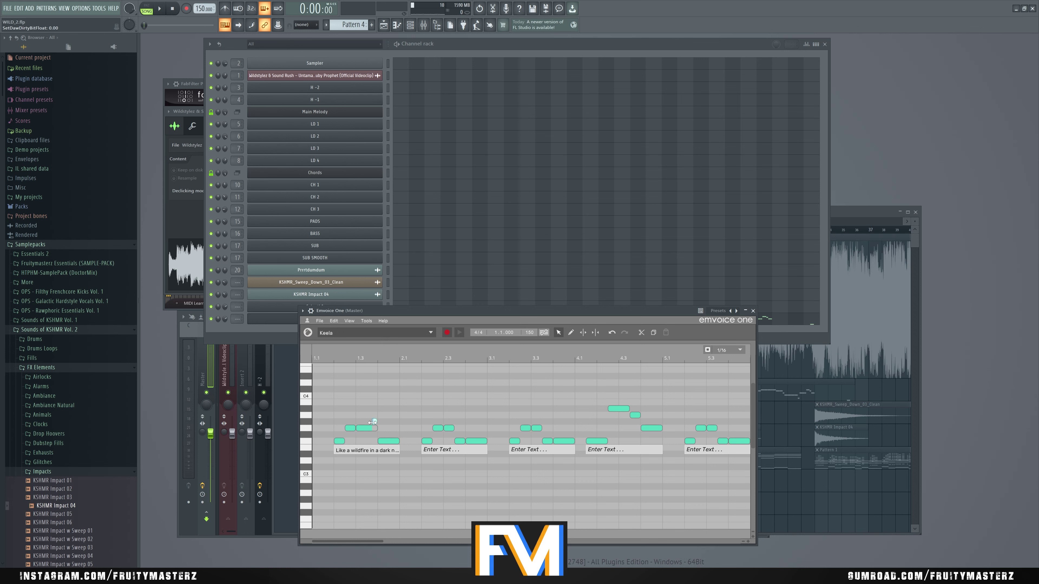
drag(371, 422, 370, 441)
drag(401, 312, 376, 317)
key(space)
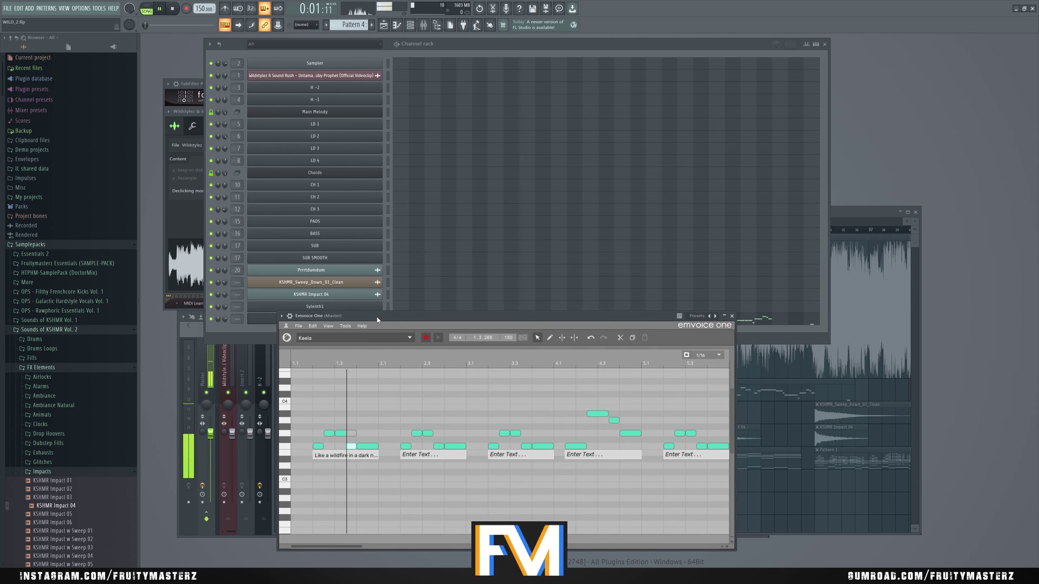
key(space)
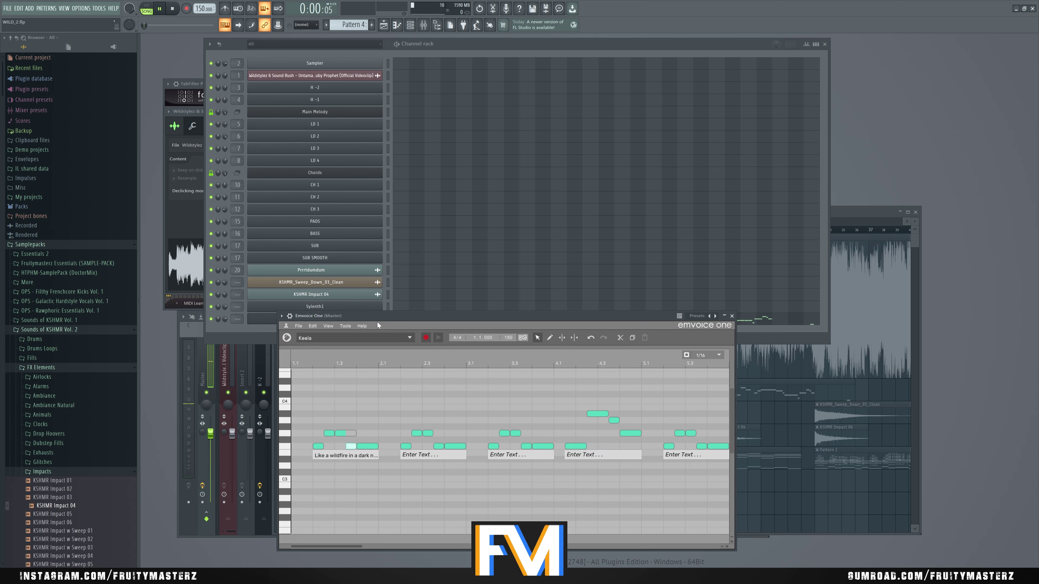
key(space)
key(space)
Cut the first phrase's lyric down to "Like a wildfire" and audition it
click(345, 456)
drag(367, 455, 413, 458)
click(379, 416)
drag(385, 316, 418, 323)
key(space)
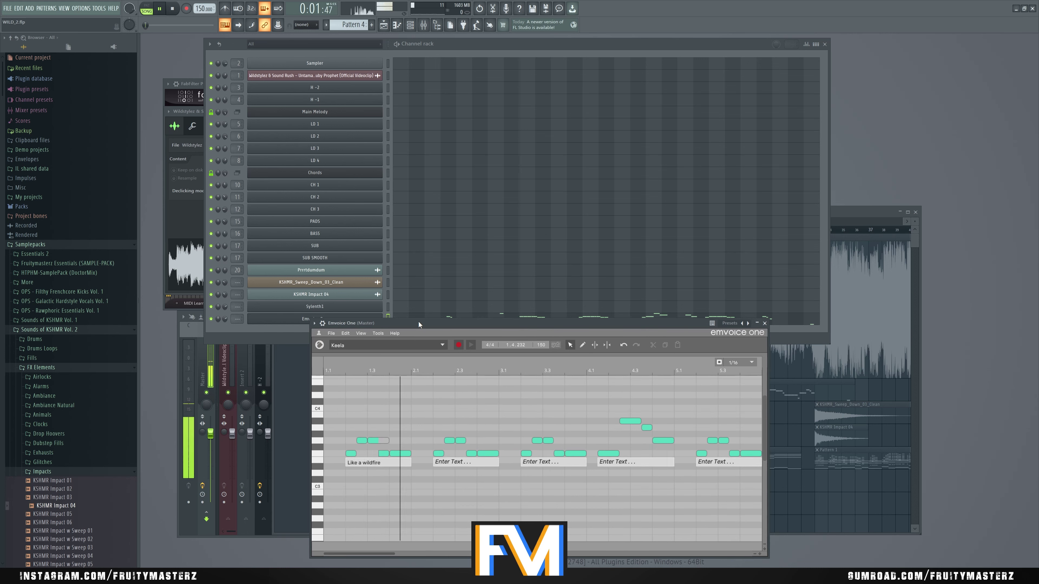
key(space)
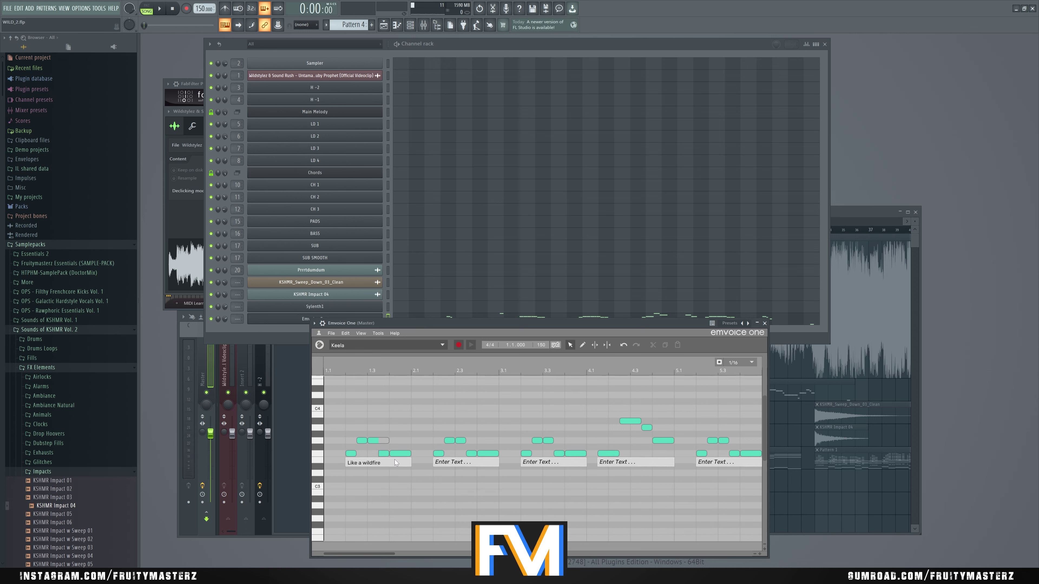
Audition the opening again and set the second phrase's lyric to "in a dark night"
drag(401, 327, 380, 325)
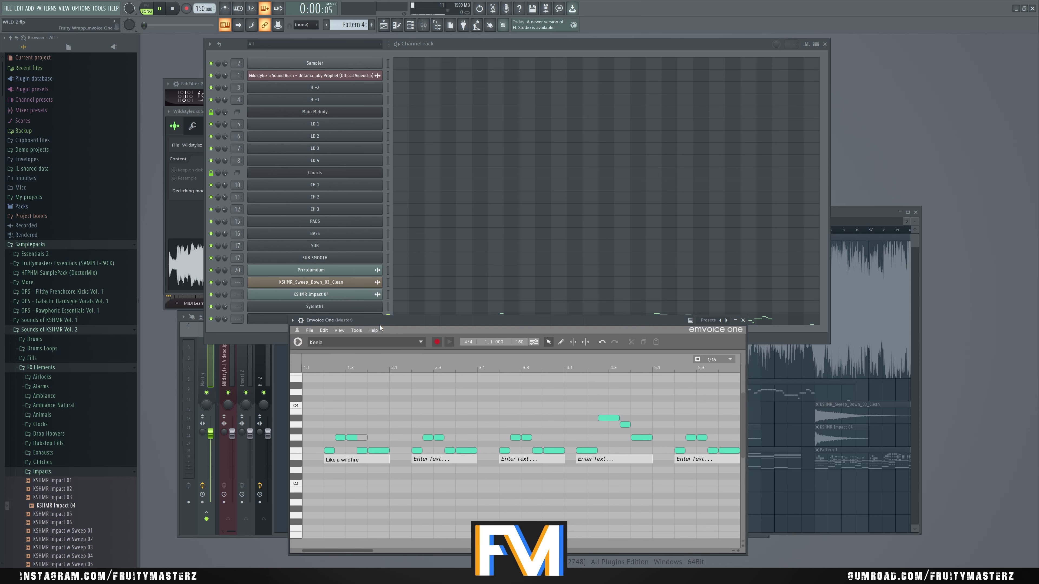
key(space)
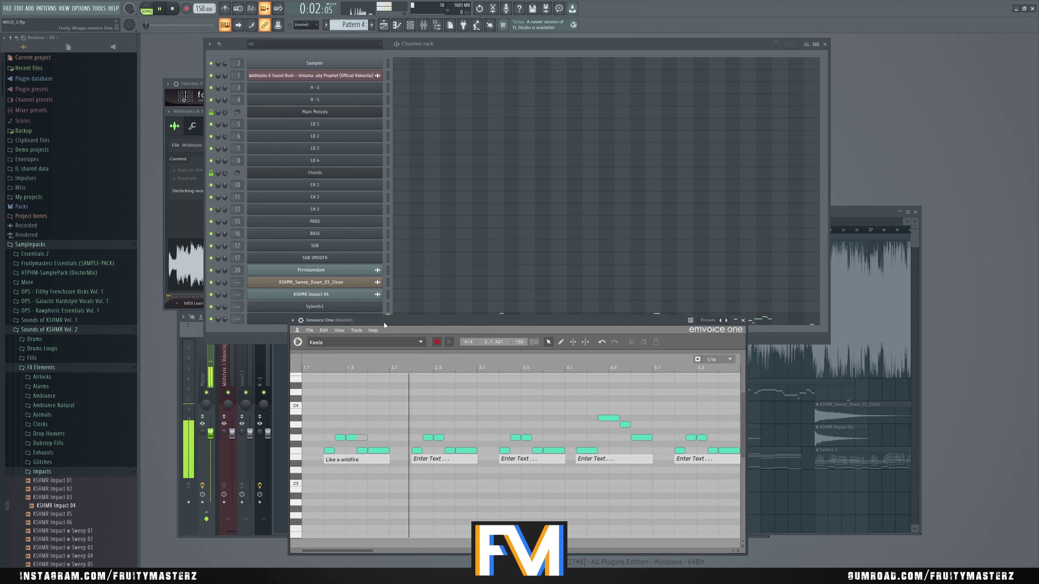
key(space)
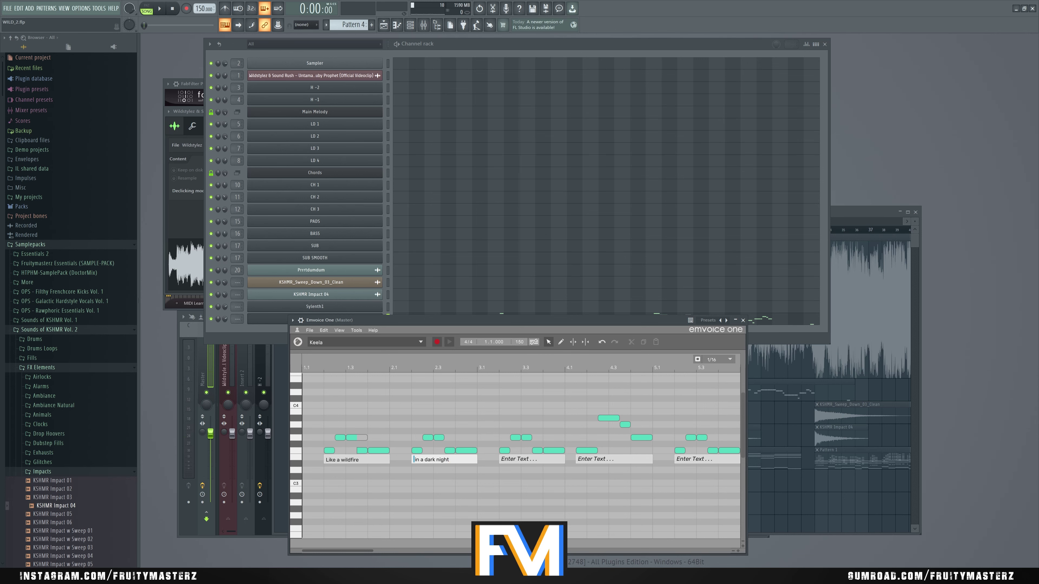
click(453, 424)
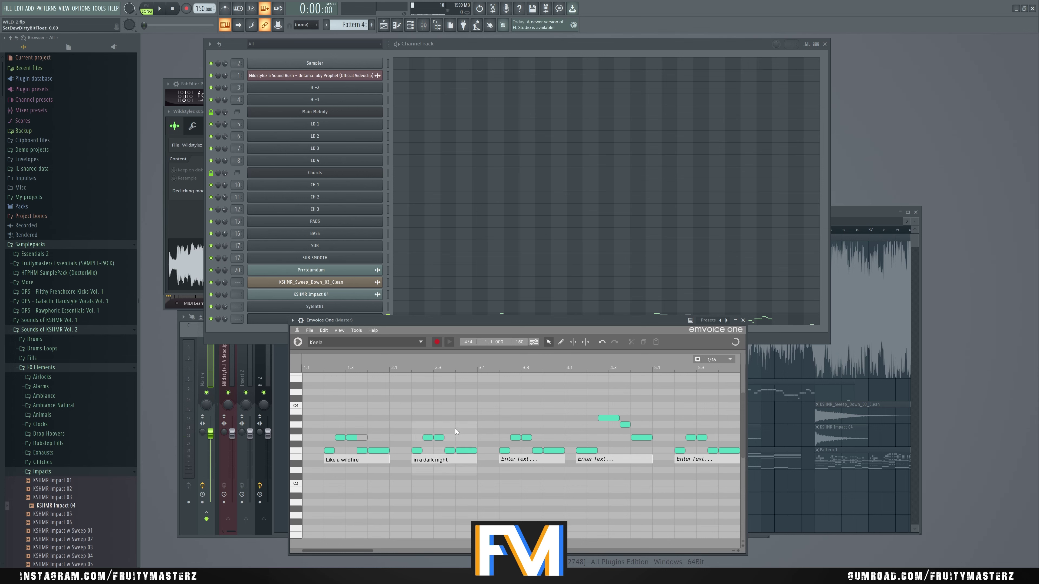
Rework the second phrase's notes so its lengthened third note is overlapped by the short low note, and audition the result
double_click(450, 450)
drag(462, 318, 479, 321)
key(space)
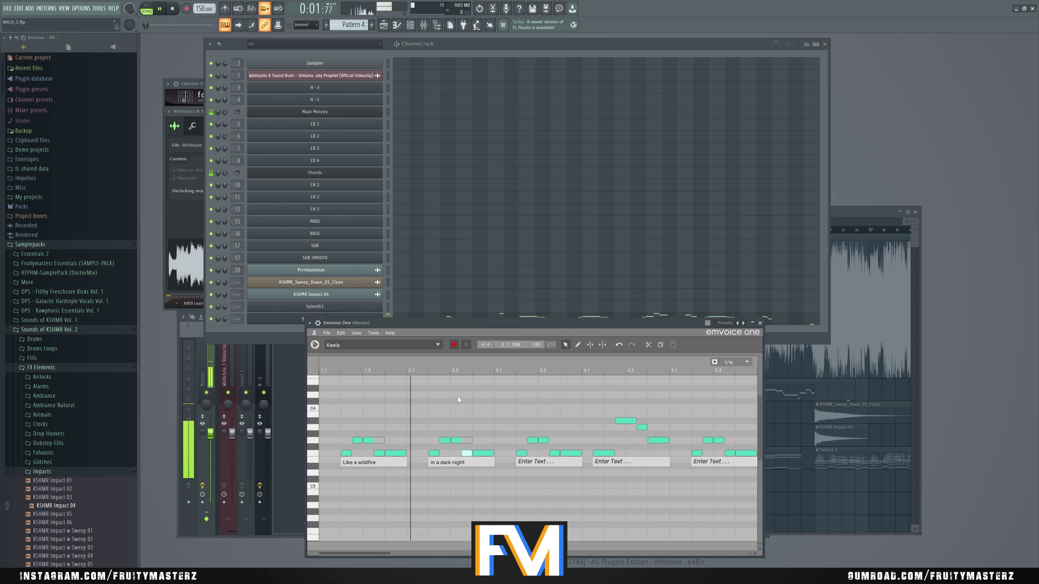
key(space)
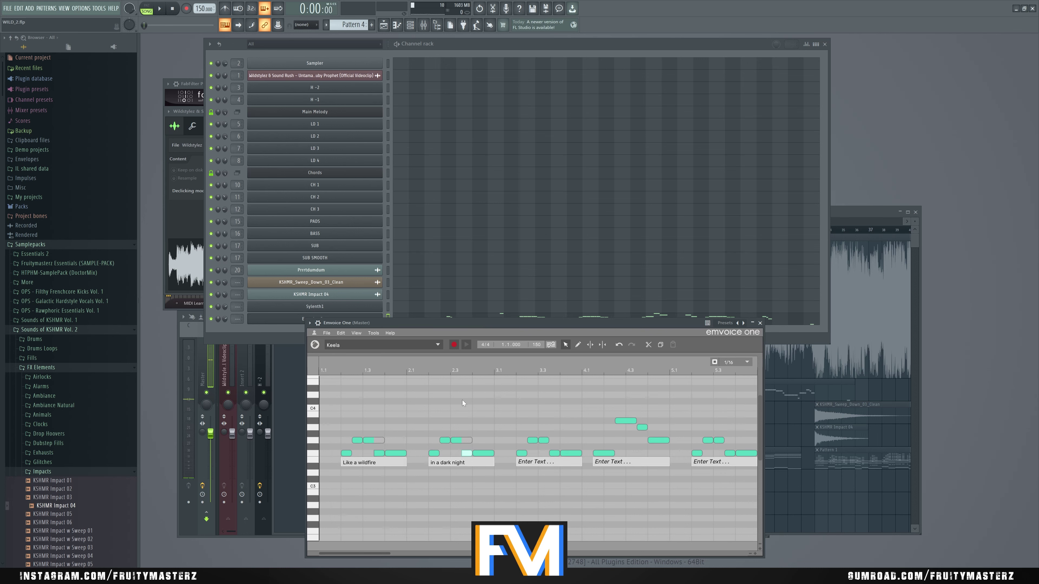
Try respelling "wildfire" as "wildfahr" in the first phrase, and restore the original word
click(387, 462)
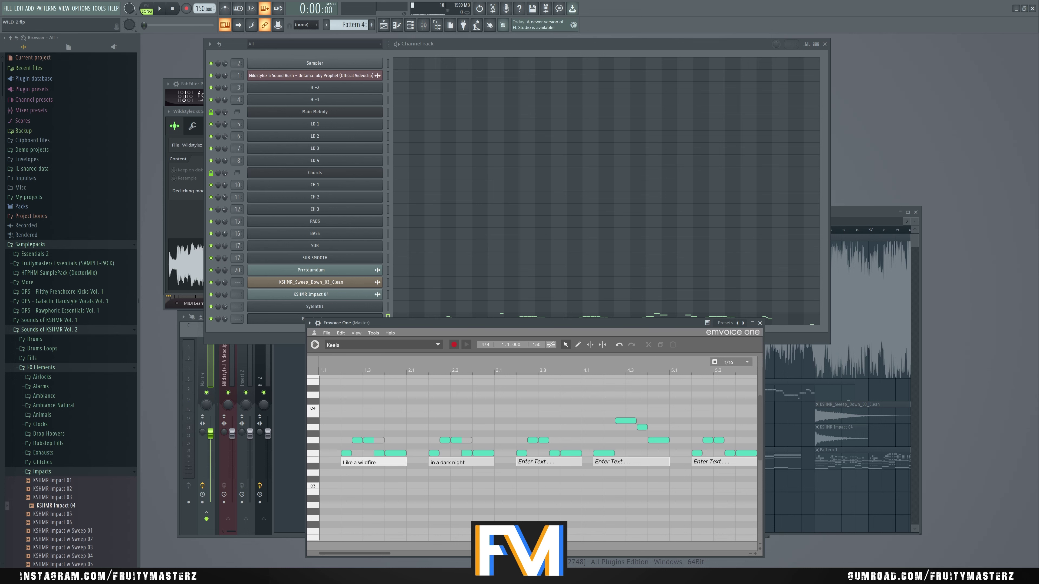
key(BackSpace)
key(BackSpace)
key(BackSpace)
text(ahr)
key(Return)
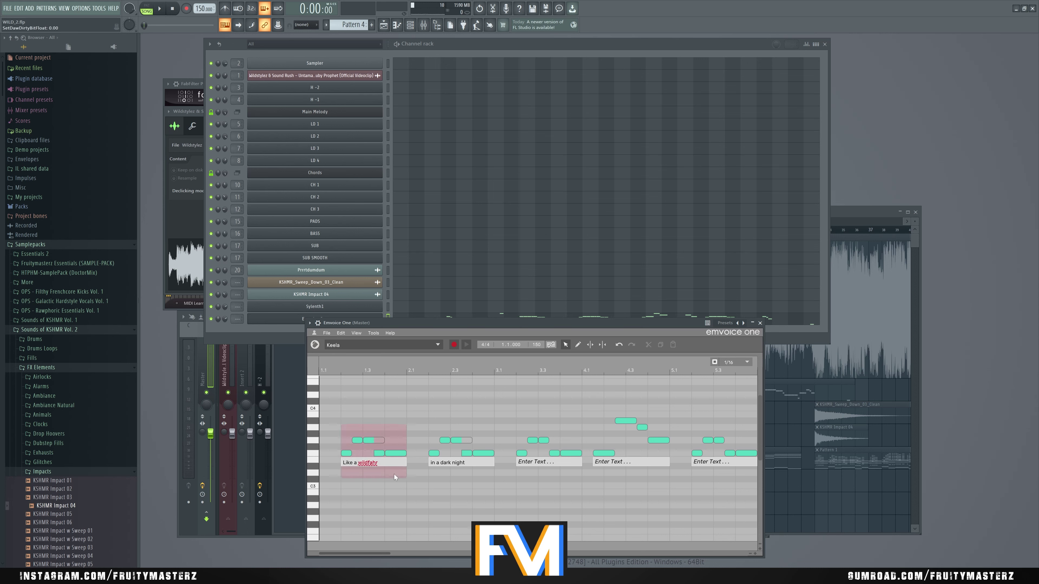
click(383, 463)
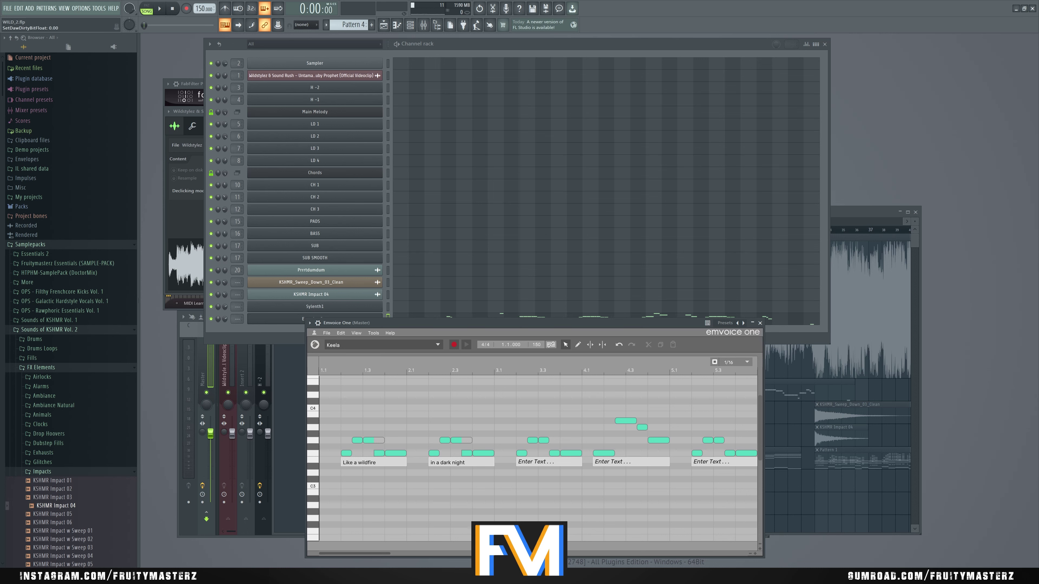
Apply the suggested pronunciation W AY1 L D F AY2 AH0 R to "wildfire" in the first phrase and audition it
double_click(370, 461)
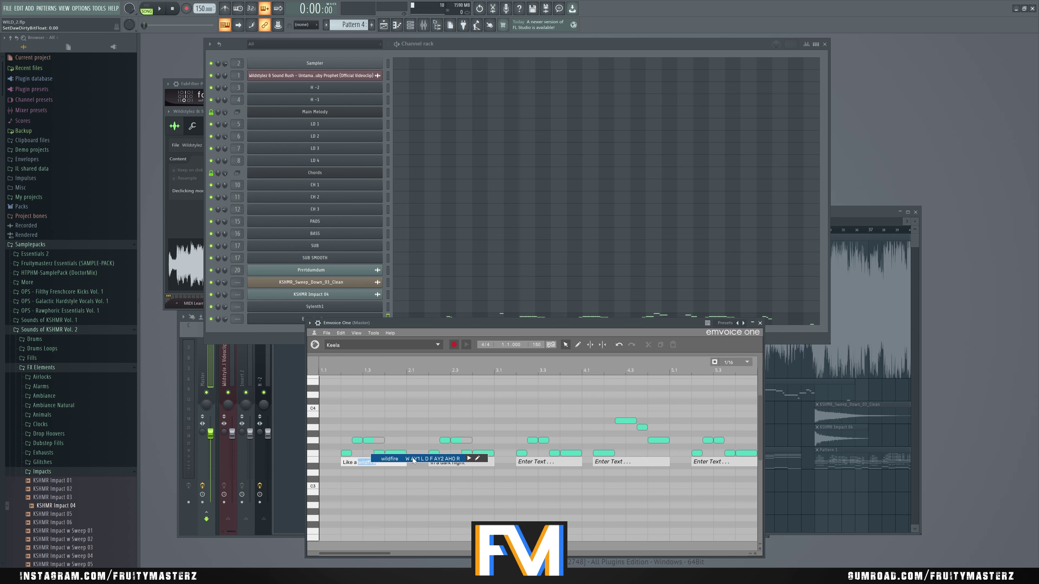
key(Return)
drag(426, 321, 453, 331)
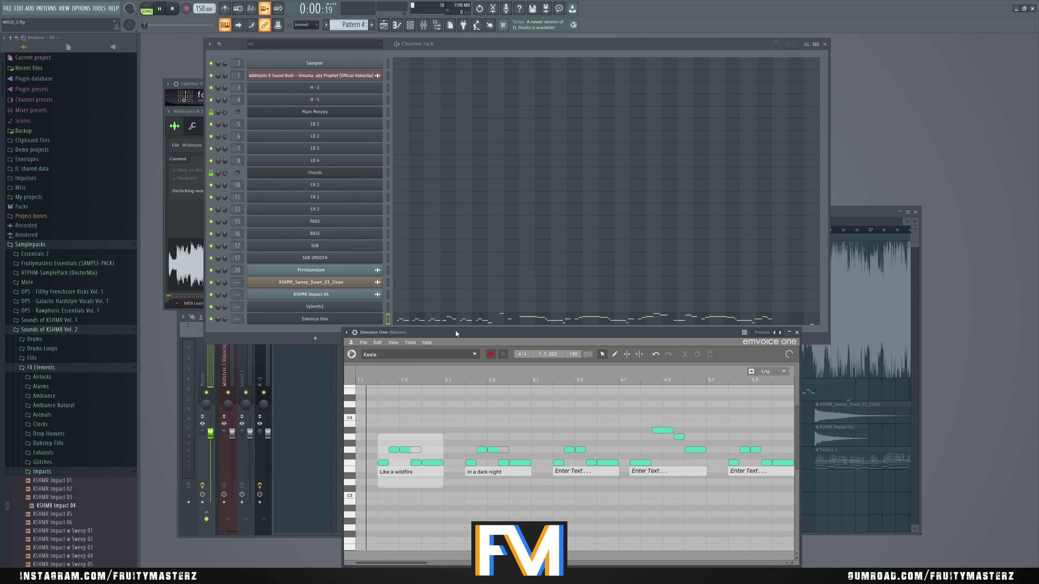
key(space)
key(space)
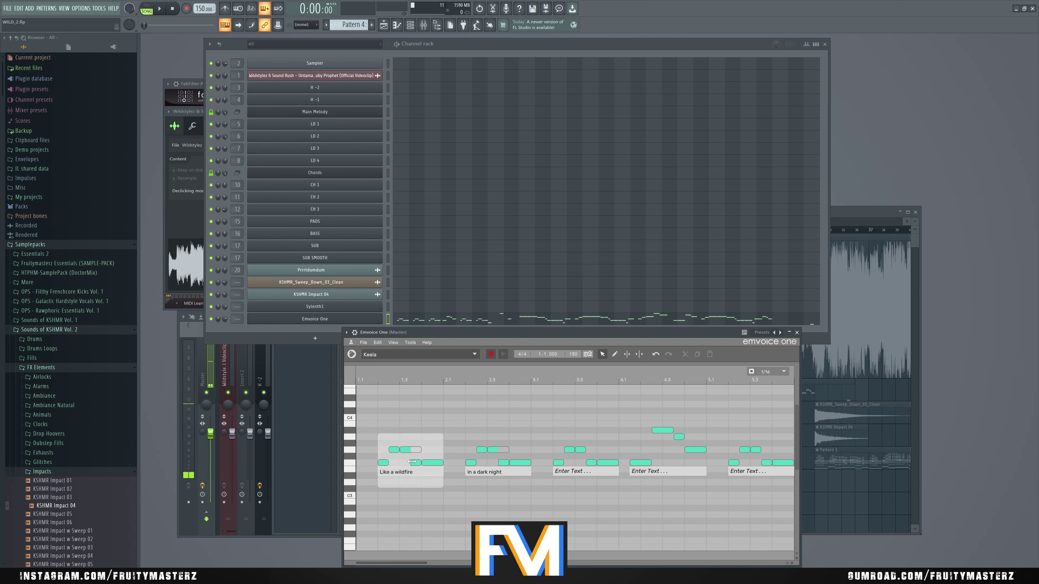
Respell the first phrase's lyric as "Like a wild fire" and audition the vocal from the start
click(418, 471)
key(BackSpace)
key(BackSpace)
key(BackSpace)
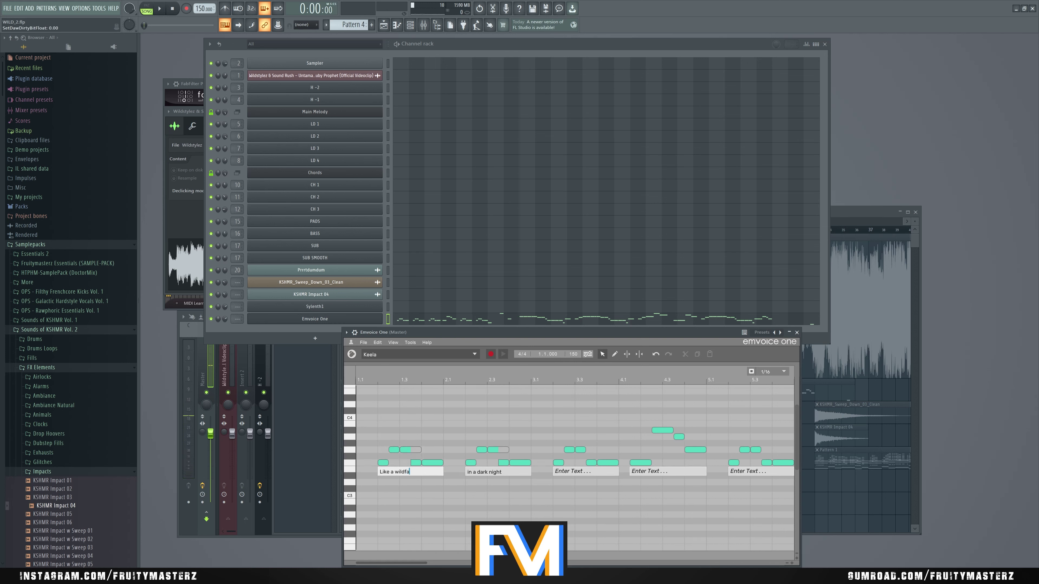
text(ar)
key(Return)
click(425, 474)
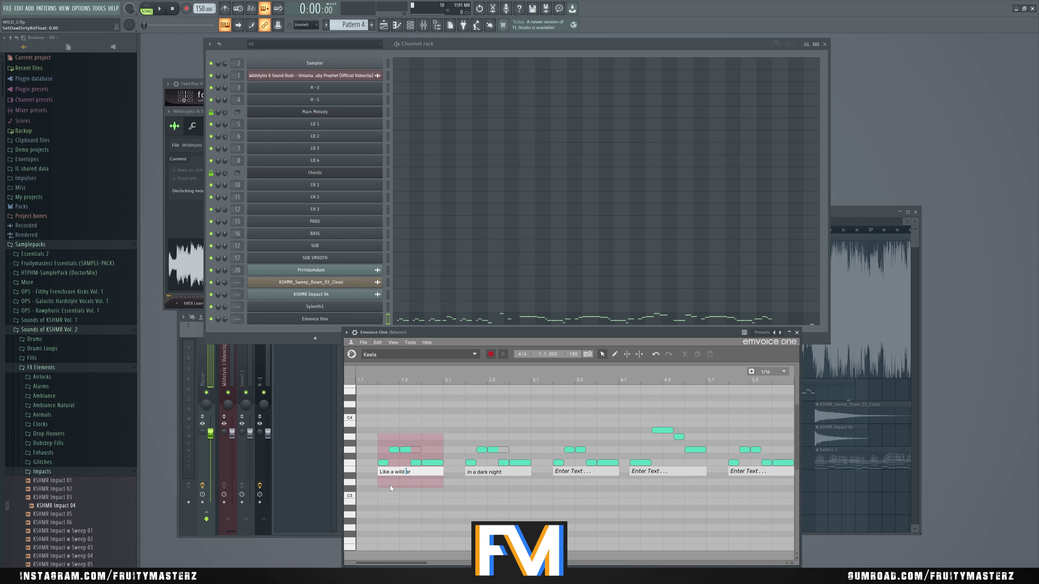
text(re)
key(Return)
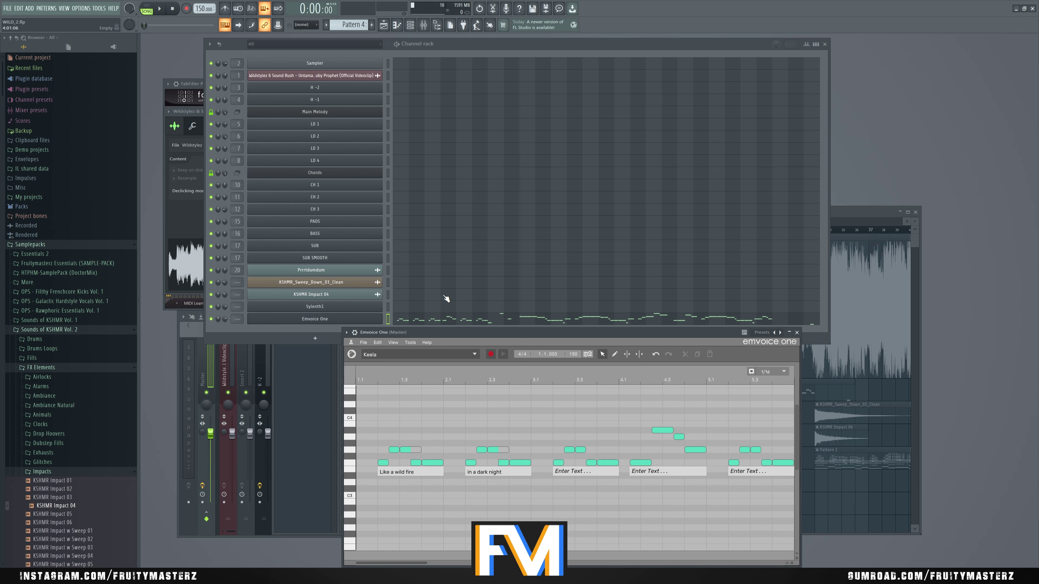
drag(455, 331, 378, 321)
key(space)
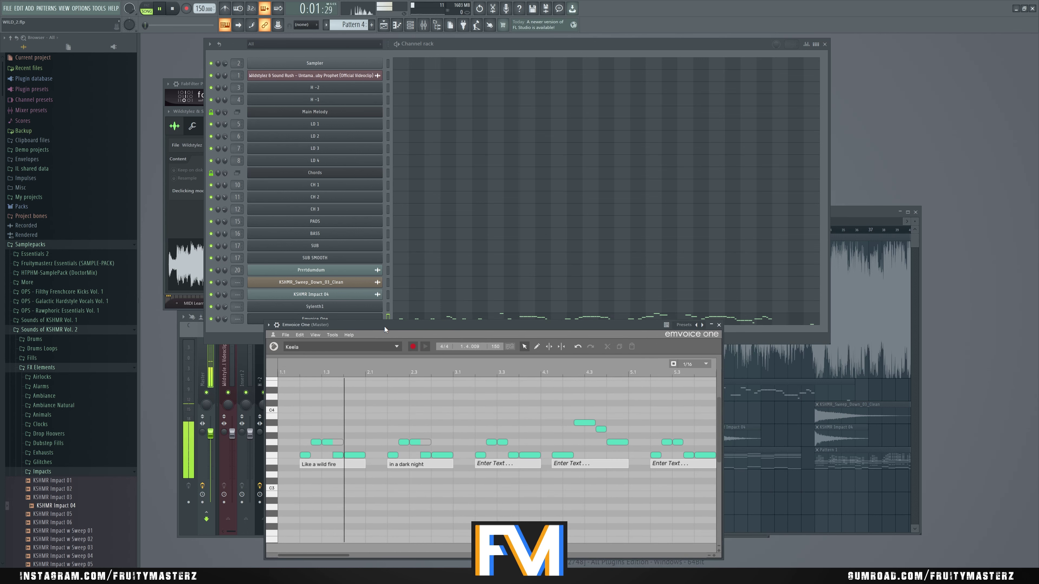
key(space)
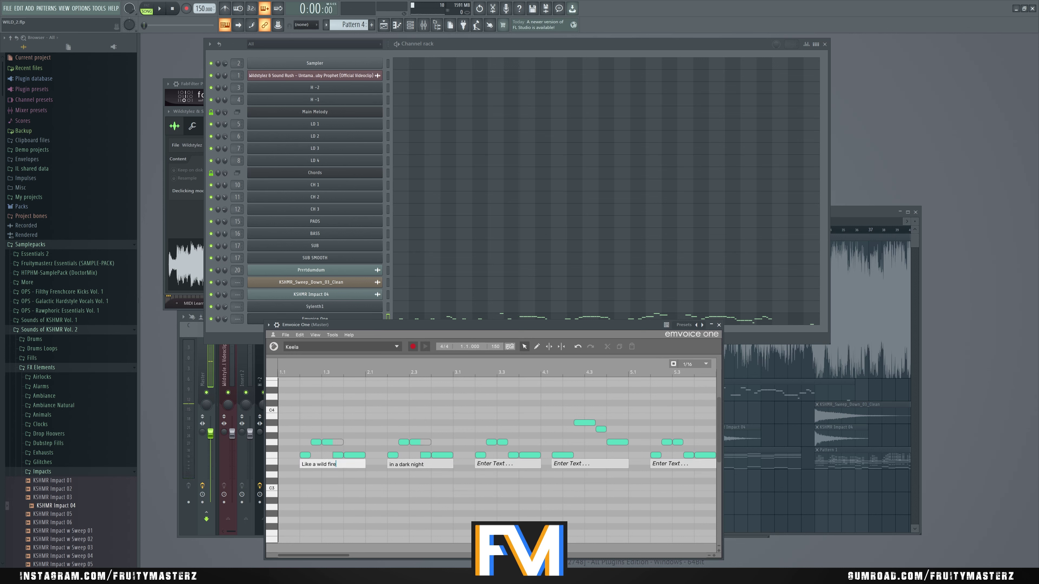
Respell the first phrase's lyric as "Like a wild far" and audition the vocal from the start
key(BackSpace)
key(BackSpace)
text(ar)
key(Return)
drag(410, 322, 441, 329)
key(space)
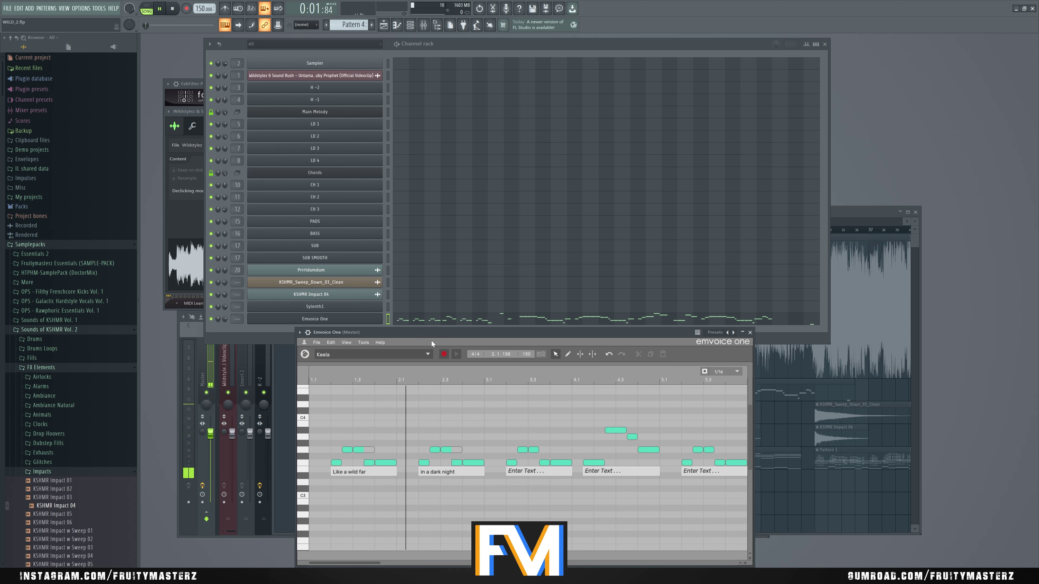
key(space)
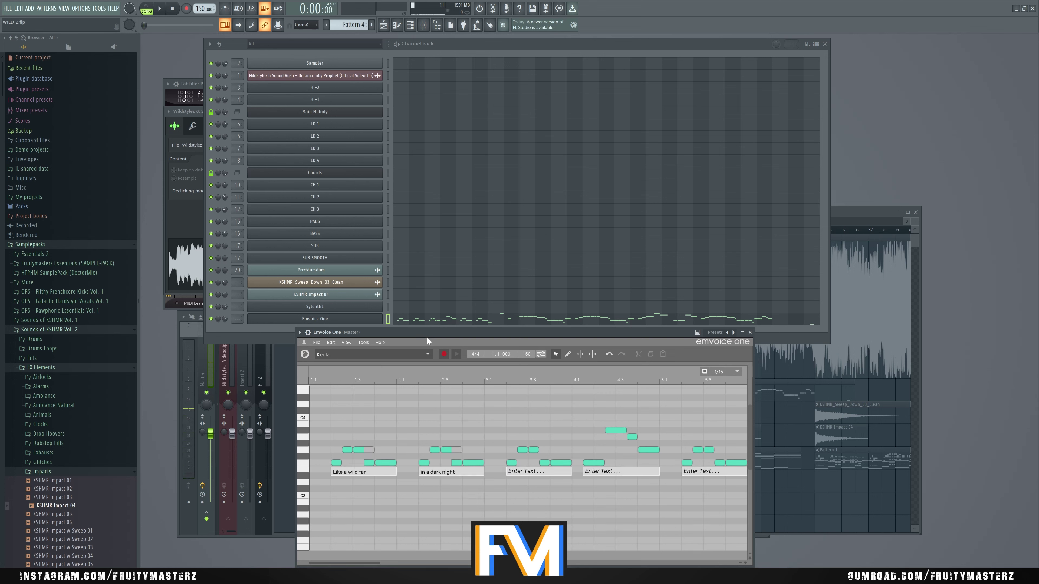
drag(424, 332, 416, 322)
key(space)
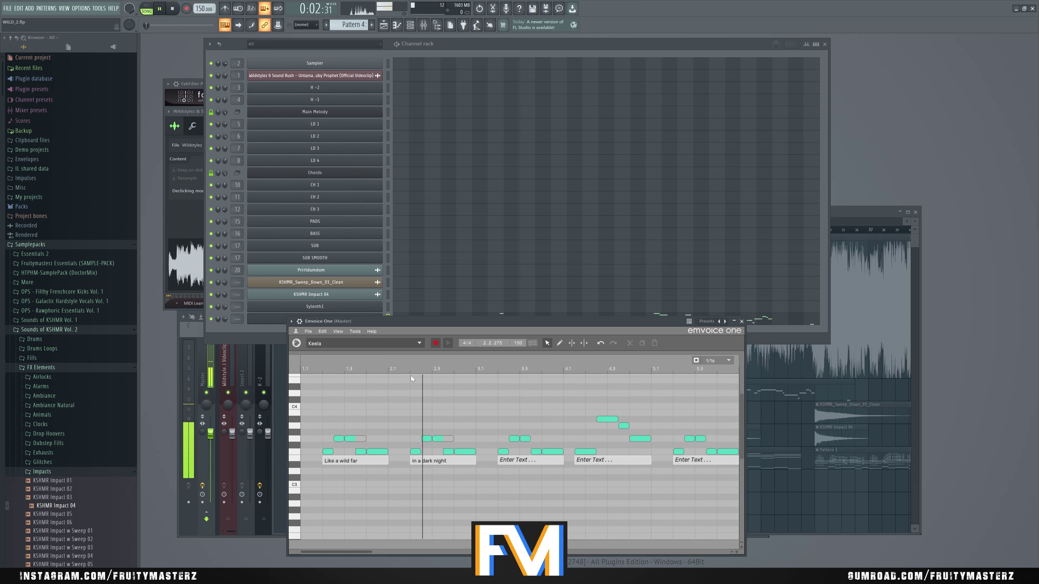
key(space)
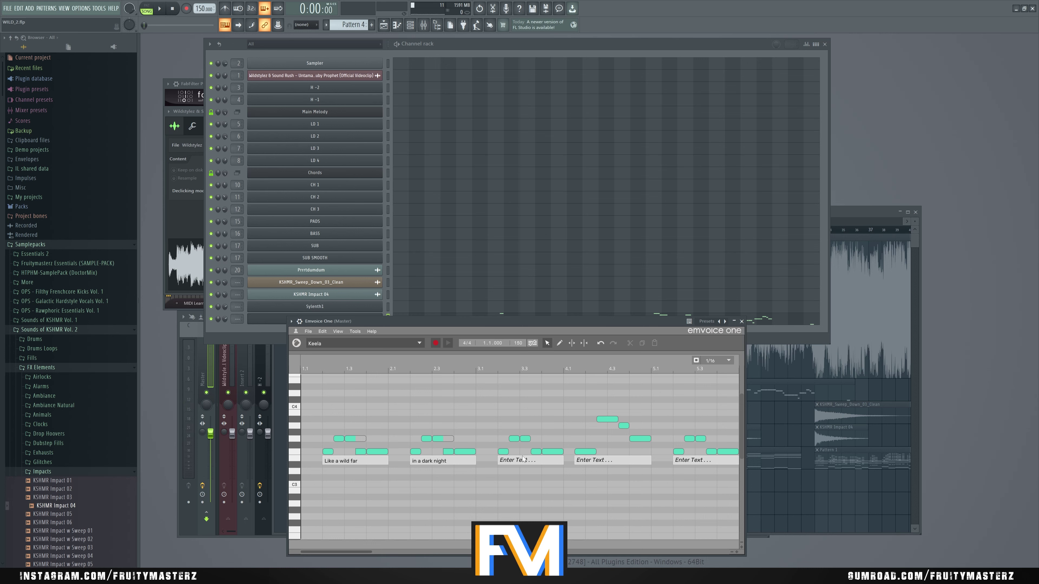
Rework the third phrase's notes so its lengthened third note is overlapped by the short low note
click(535, 451)
key(Delete)
mouse_move(530, 438)
mouse_down()
mouse_move(541, 439)
mouse_move(531, 452)
mouse_up()
double_click(530, 452)
Copy "We were young and" from the lyrics page in the browser and enter it as the third phrase's lyric in Emvoice One
click(537, 462)
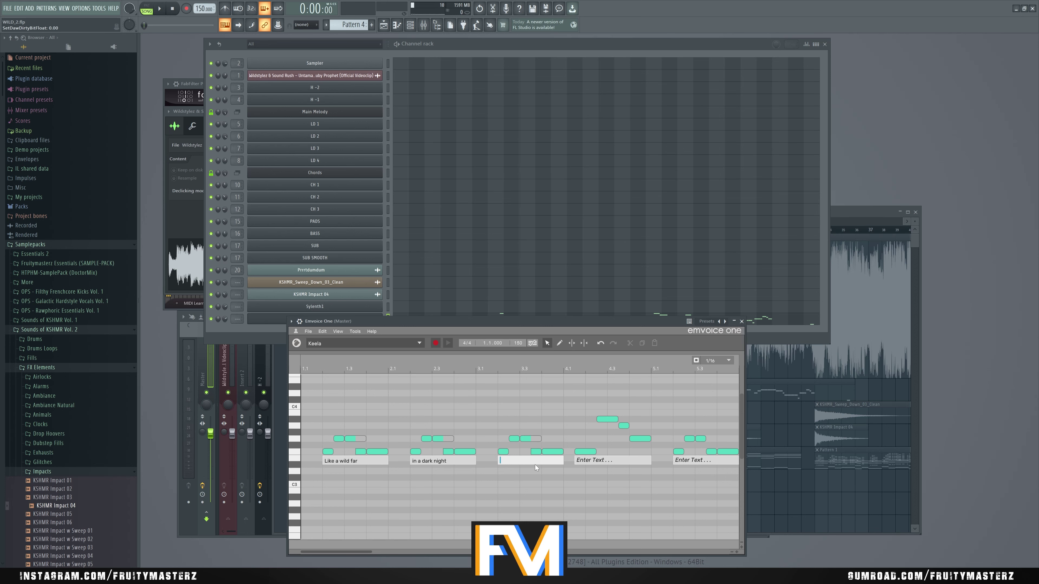
key(alt+Tab)
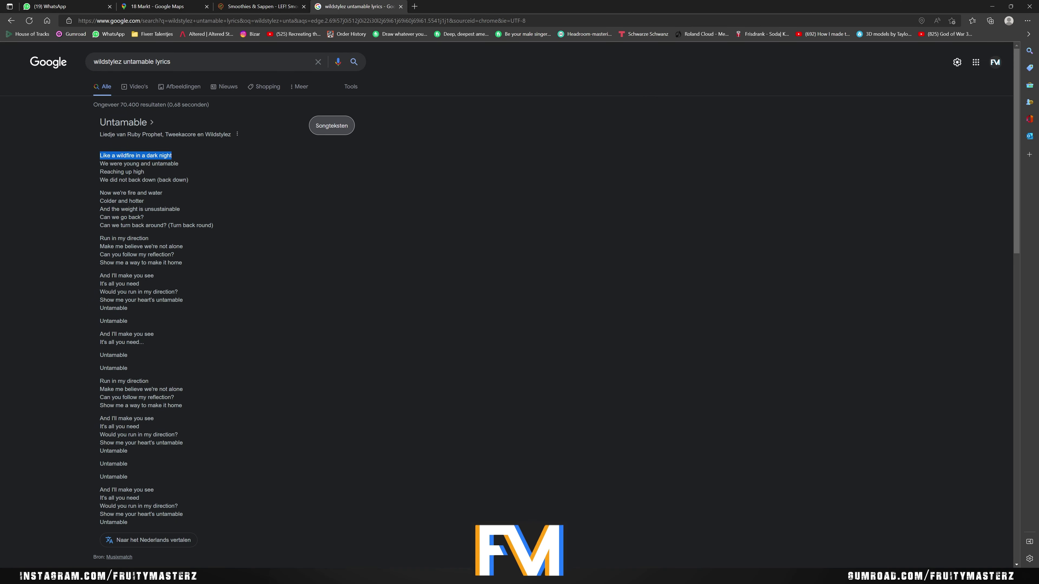
drag(100, 164, 150, 167)
key(ctrl+c)
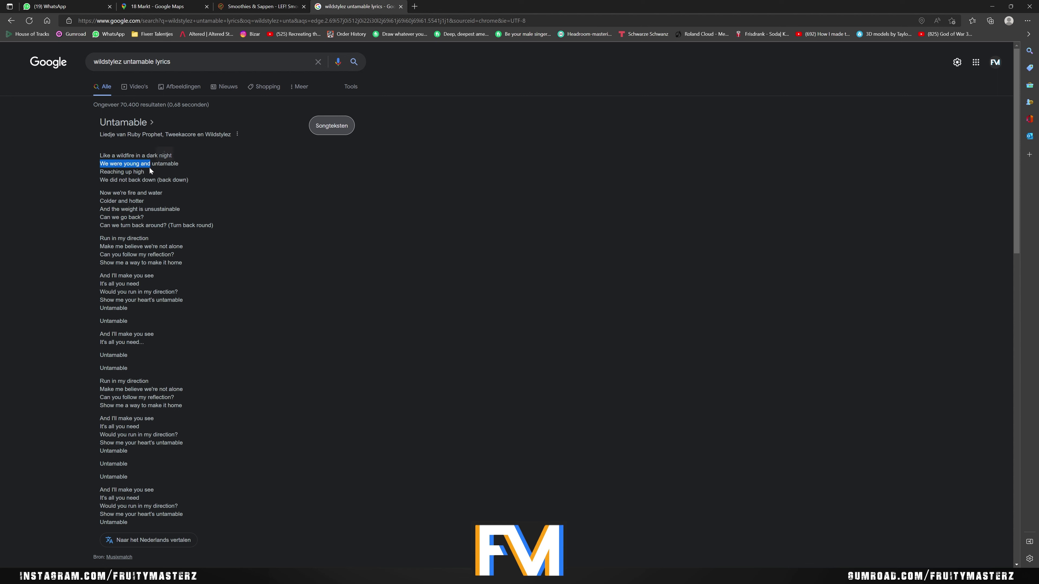
key(alt+Tab)
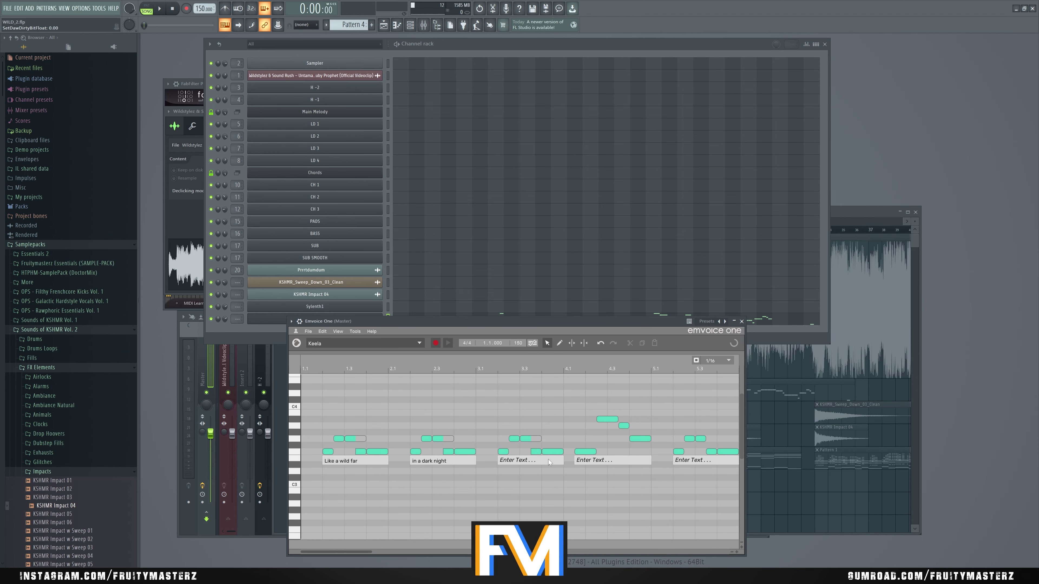
click(549, 459)
key(ctrl+v)
Copy "untamable" from the browser's lyrics page and enter it as the fourth phrase's lyric in Emvoice One
key(alt+Tab)
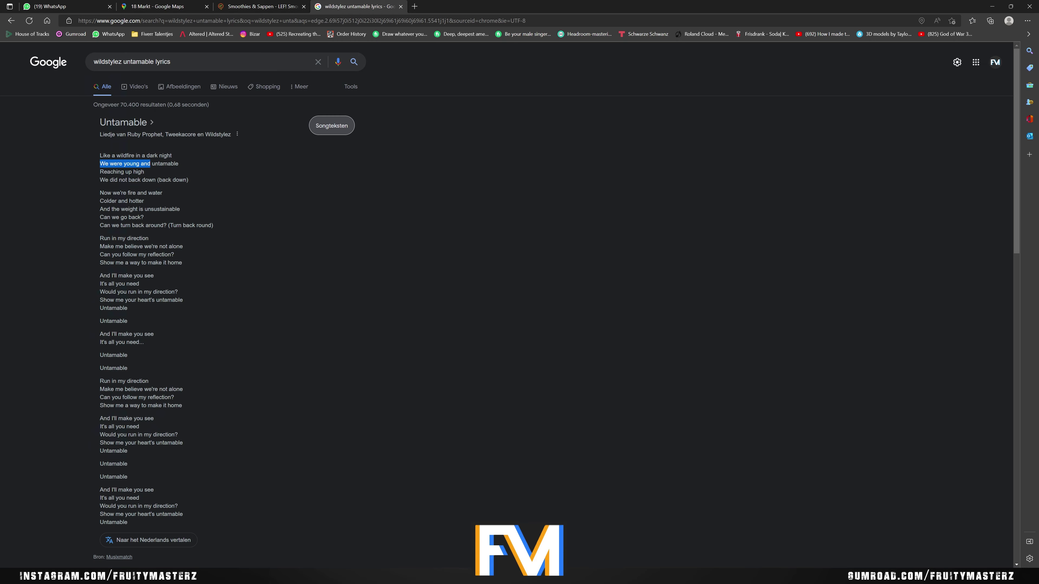
drag(151, 164, 191, 166)
key(ctrl+c)
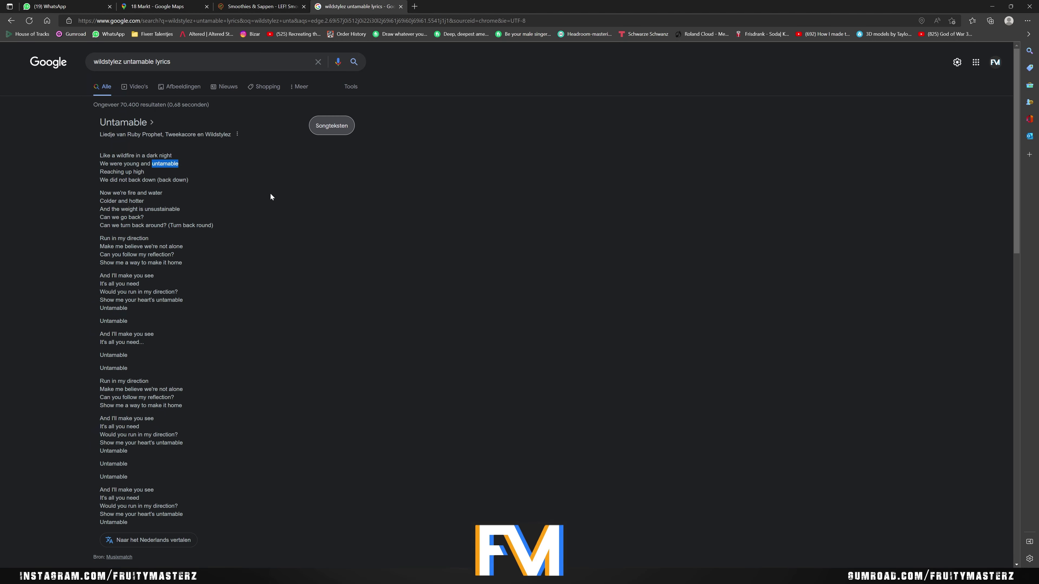
key(alt+Tab)
click(620, 460)
key(ctrl+v)
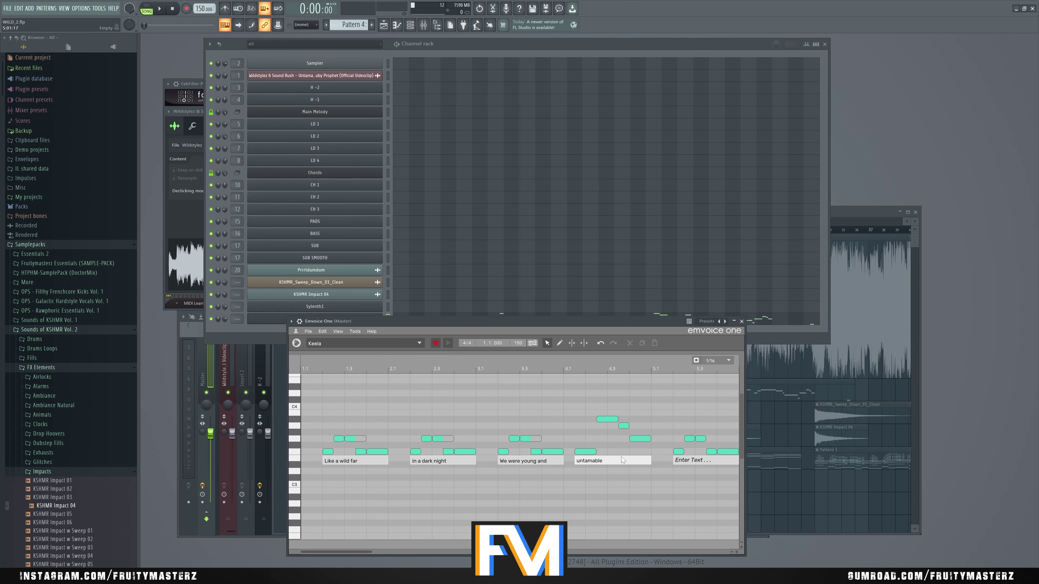
Respell the fourth phrase's lyric as "un tame ab le" and audition the vocal from the start
click(606, 461)
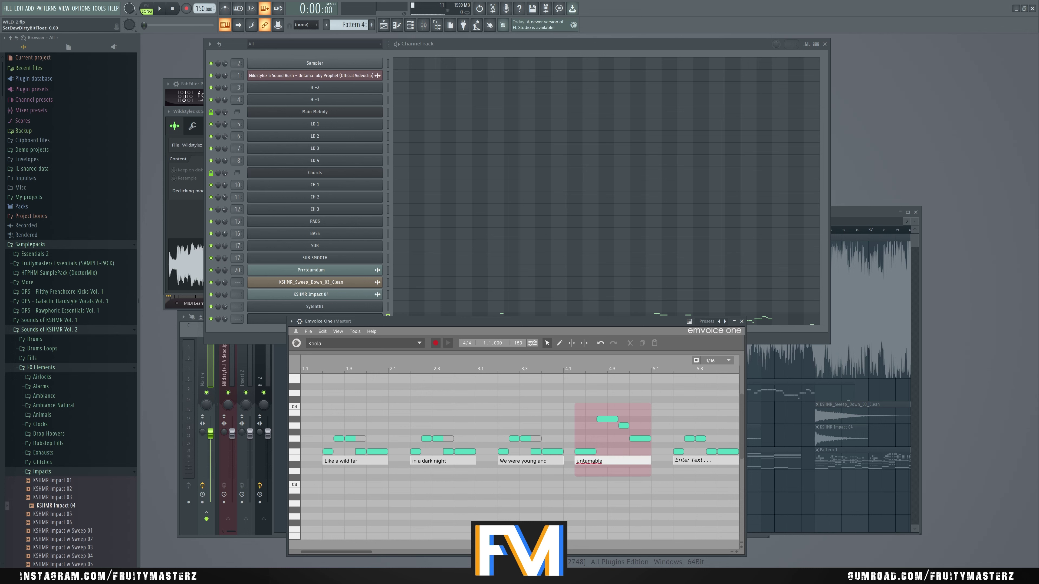
key(ctrl+a)
click(602, 460)
key(BackSpace)
key(BackSpace)
key(BackSpace)
key(BackSpace)
key(BackSpace)
key(BackSpace)
text(tame ab le)
key(Return)
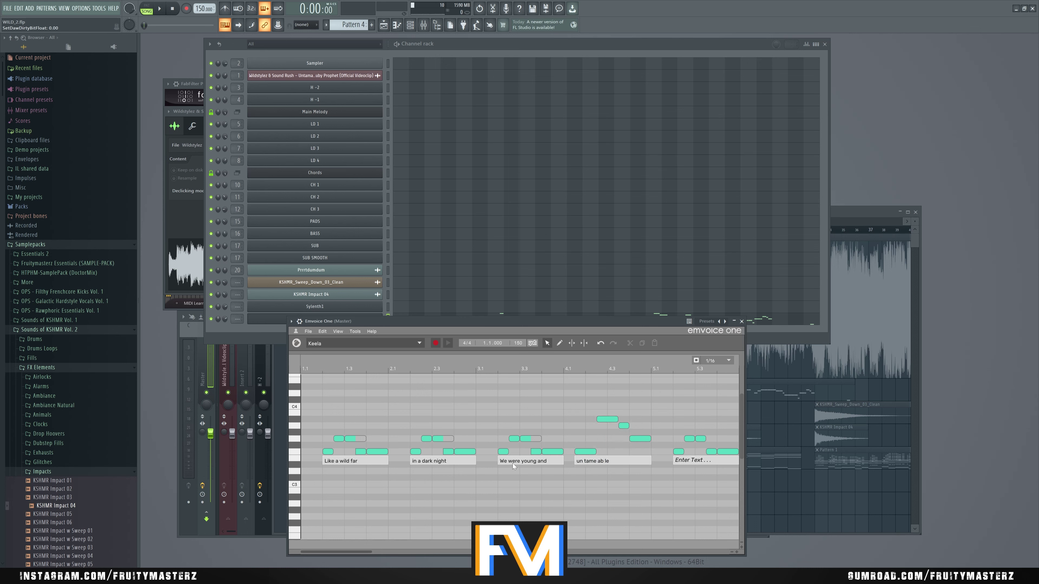
drag(462, 321, 508, 319)
key(space)
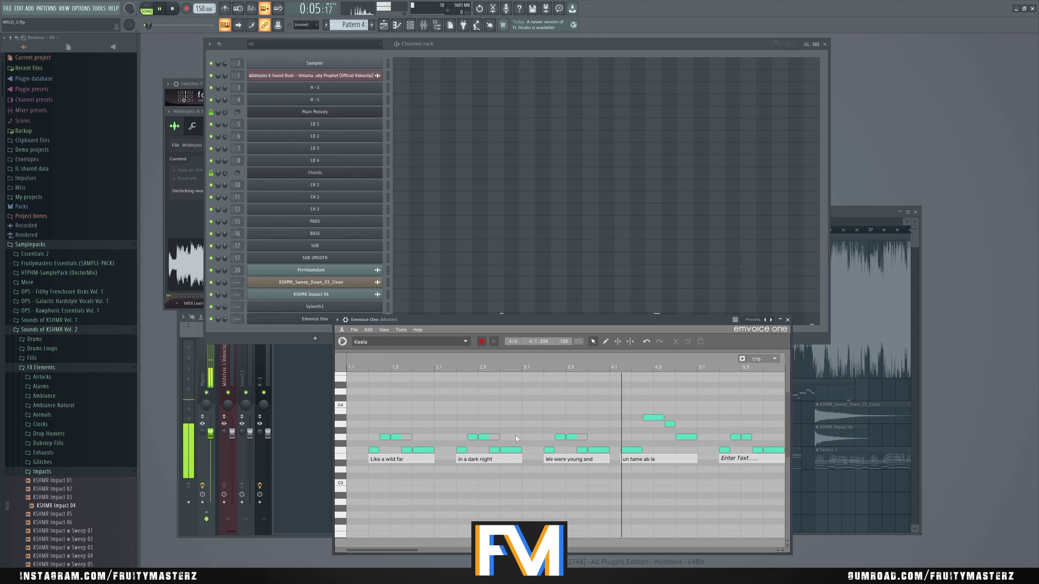
key(space)
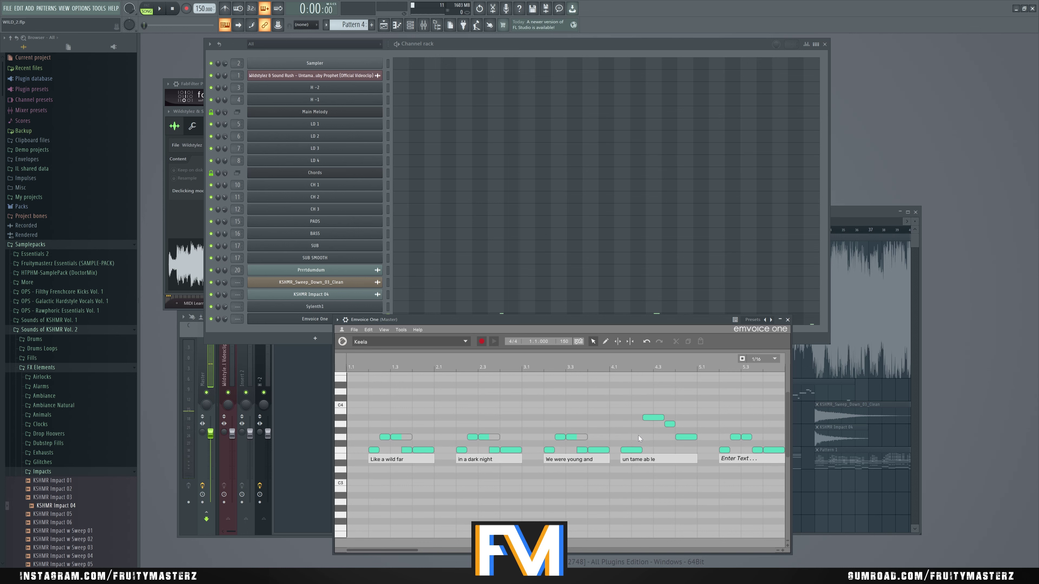
Respell the fourth phrase's lyric as "un tame ab bol" and audition the vocal again
click(651, 459)
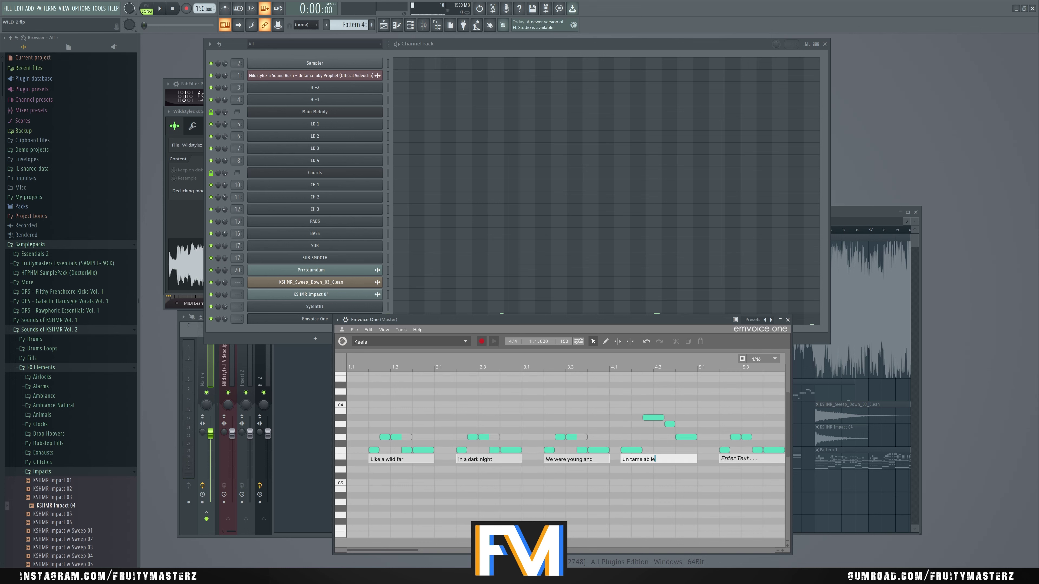
text(bol)
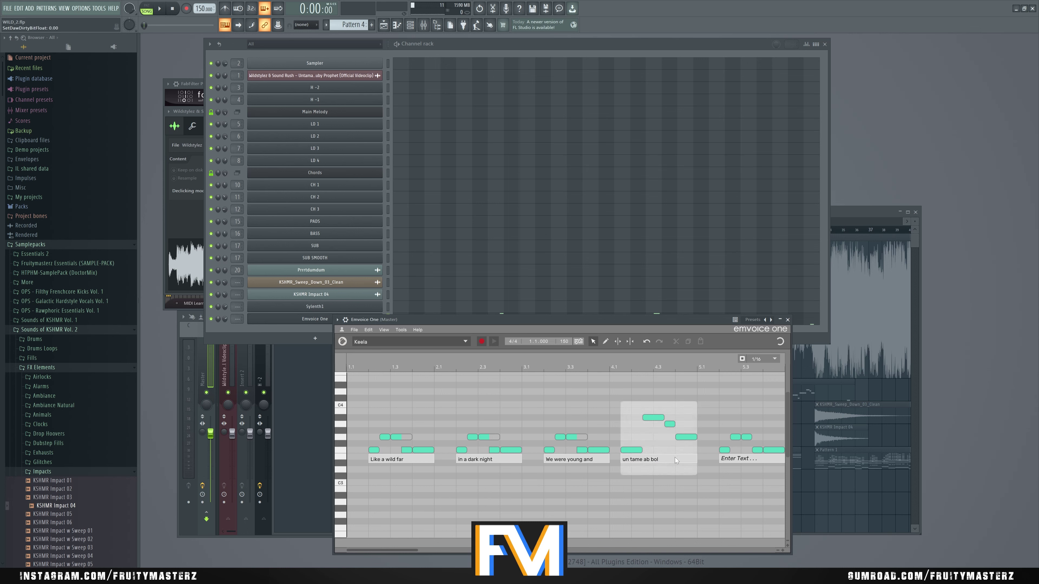
key(Return)
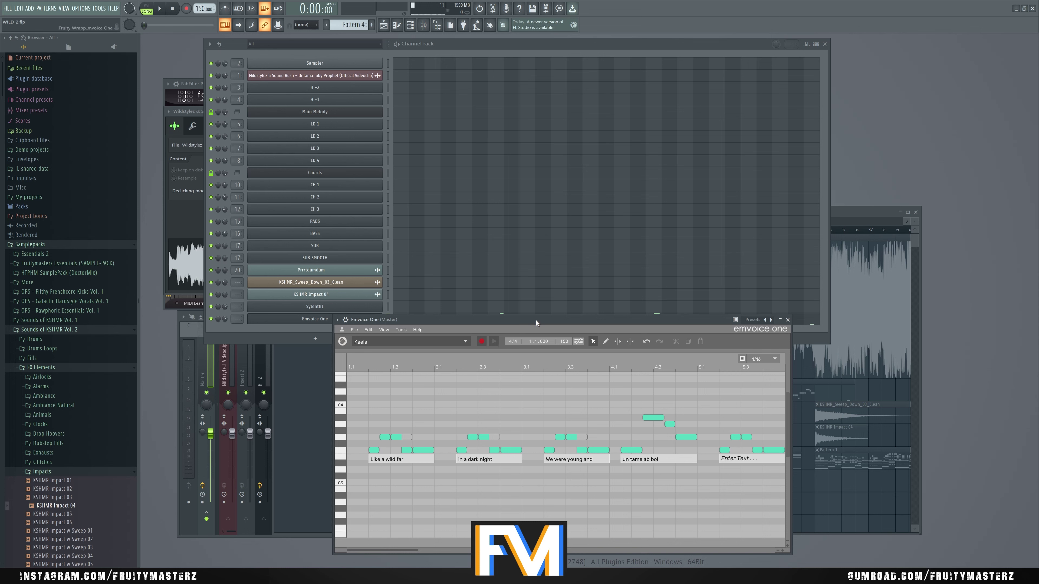
key(space)
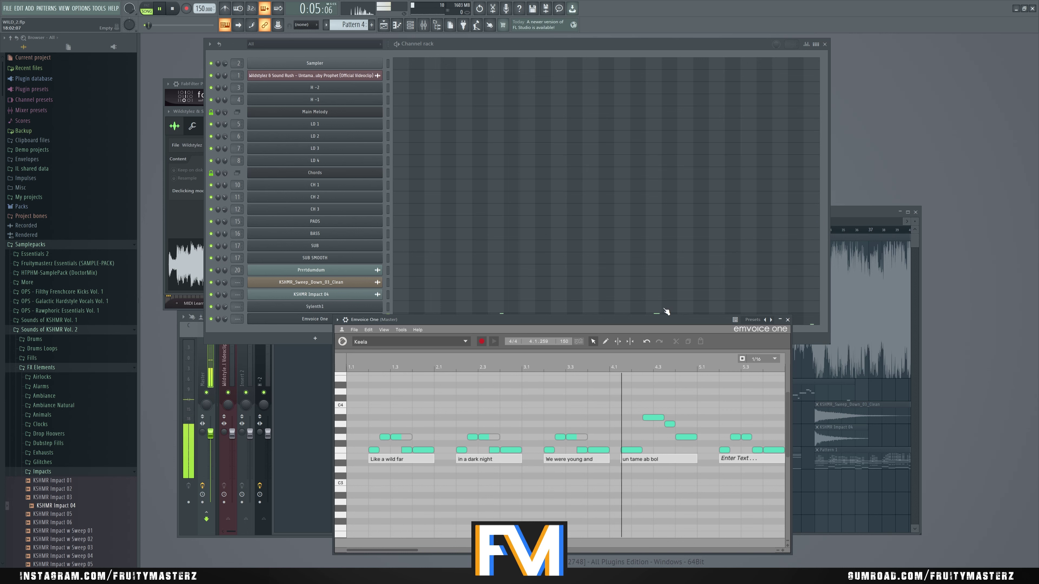
key(space)
Rework the fifth phrase's notes so its third note is lengthened and overlapped by the short low note
drag(669, 317, 618, 299)
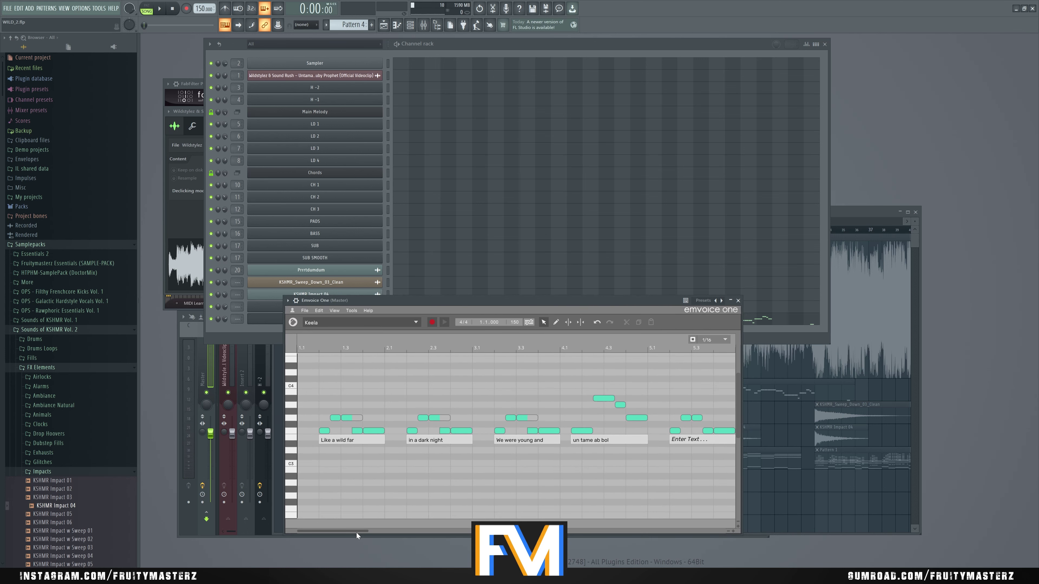
drag(362, 530, 395, 530)
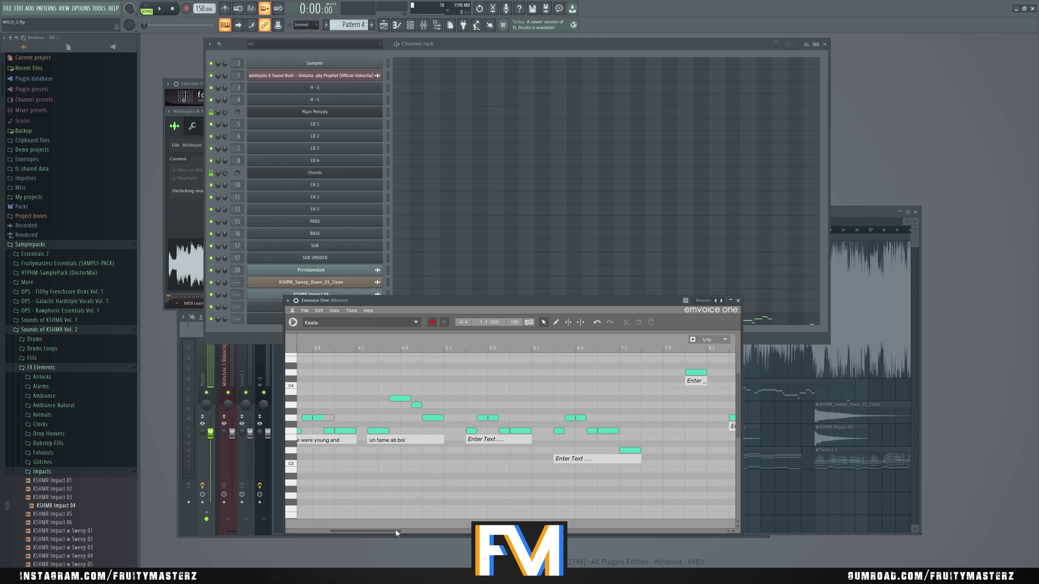
double_click(500, 431)
drag(492, 418, 505, 431)
double_click(497, 431)
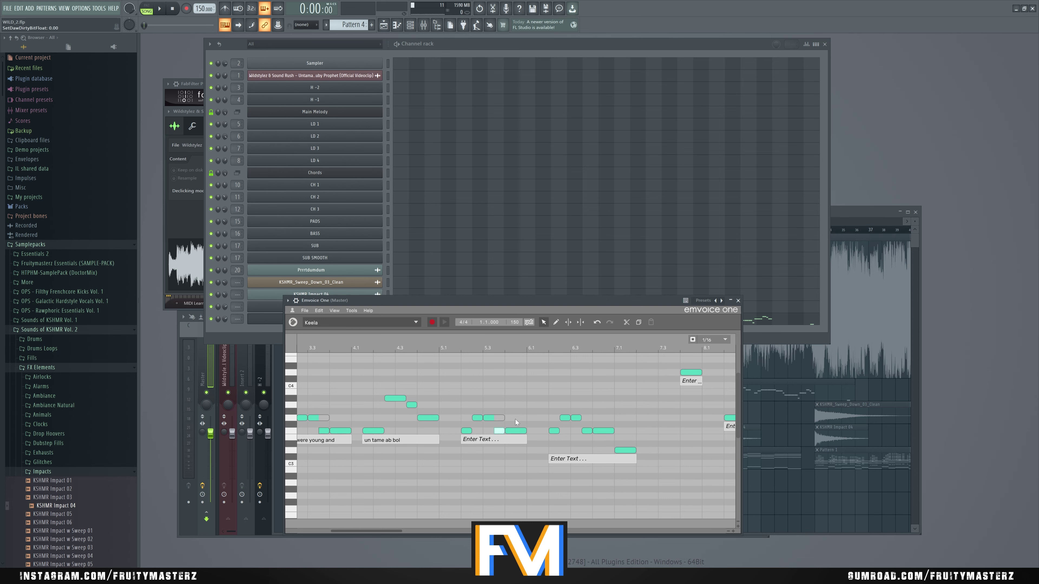
Copy "Reaching up high" from the browser's lyrics page and enter it as the fifth phrase's lyric in Emvoice One
key(alt+Tab)
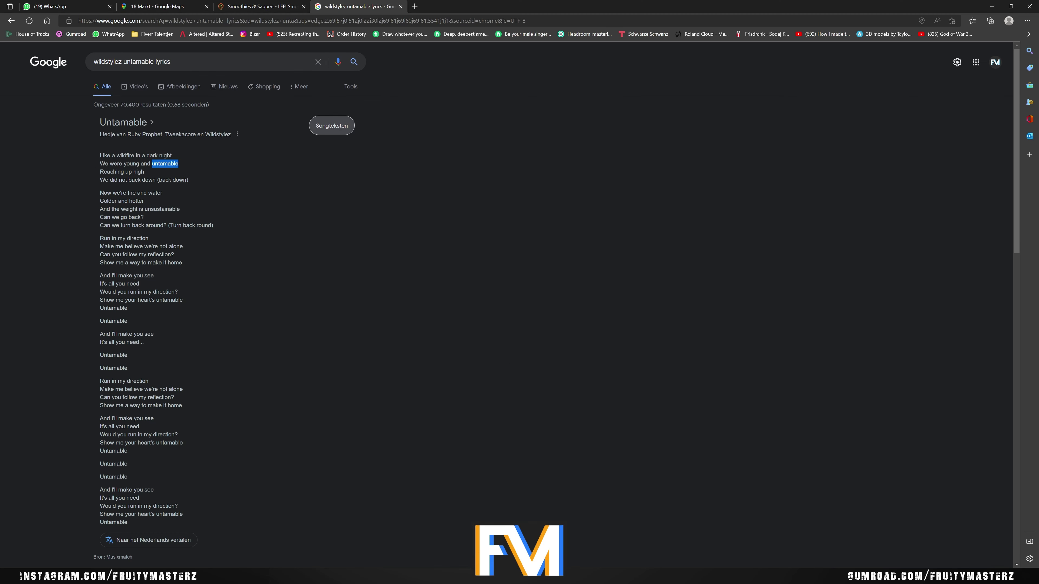
drag(98, 172, 144, 172)
key(ctrl+c)
key(alt+Tab)
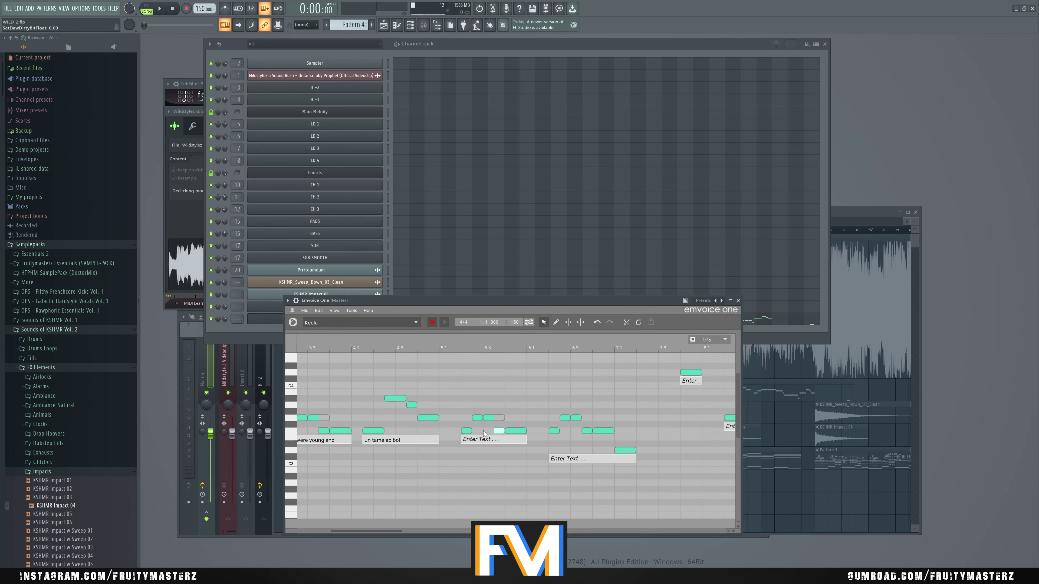
double_click(483, 438)
key(ctrl+v)
key(Return)
Take "We did not back down" from the browser's lyrics page and enter it as the sixth phrase's lyric in Emvoice One
key(alt+Tab)
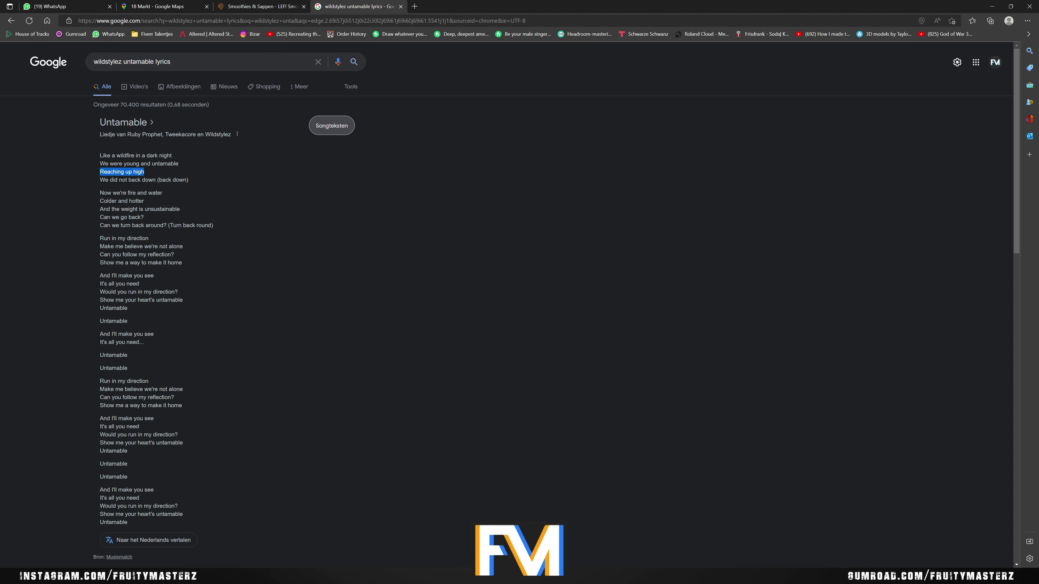
drag(99, 180, 153, 180)
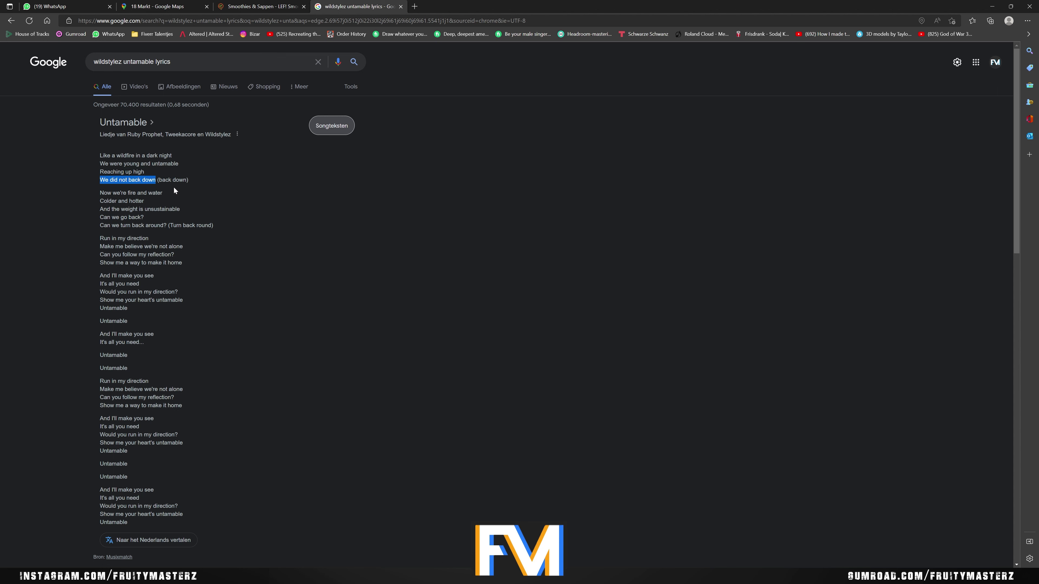
key(alt+Tab)
double_click(599, 457)
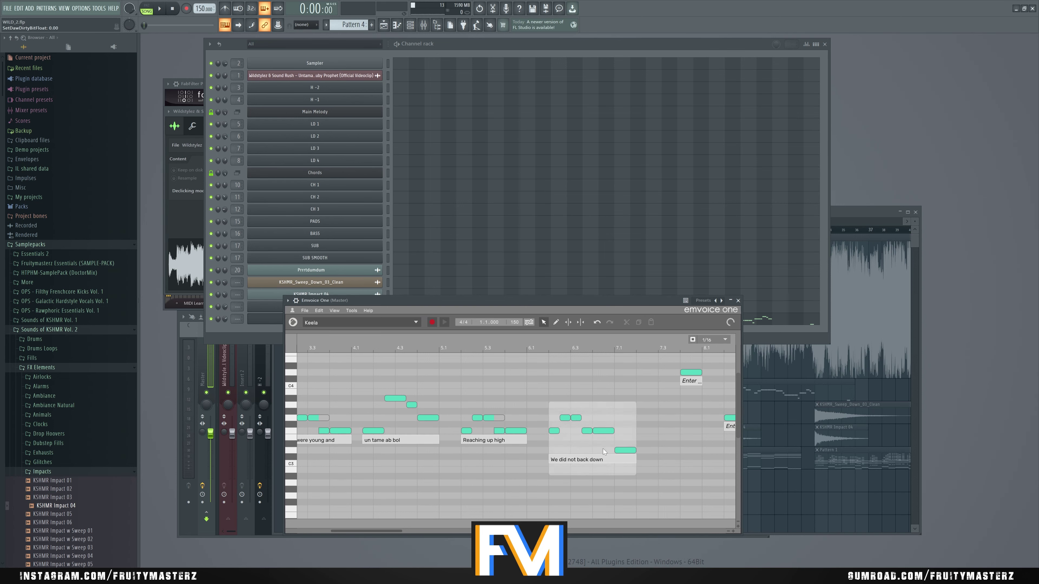
text(We did not back down)
key(Return)
Enter "Down" as the lyric of both single-note phrases that follow "We did not back down"
drag(631, 303, 587, 291)
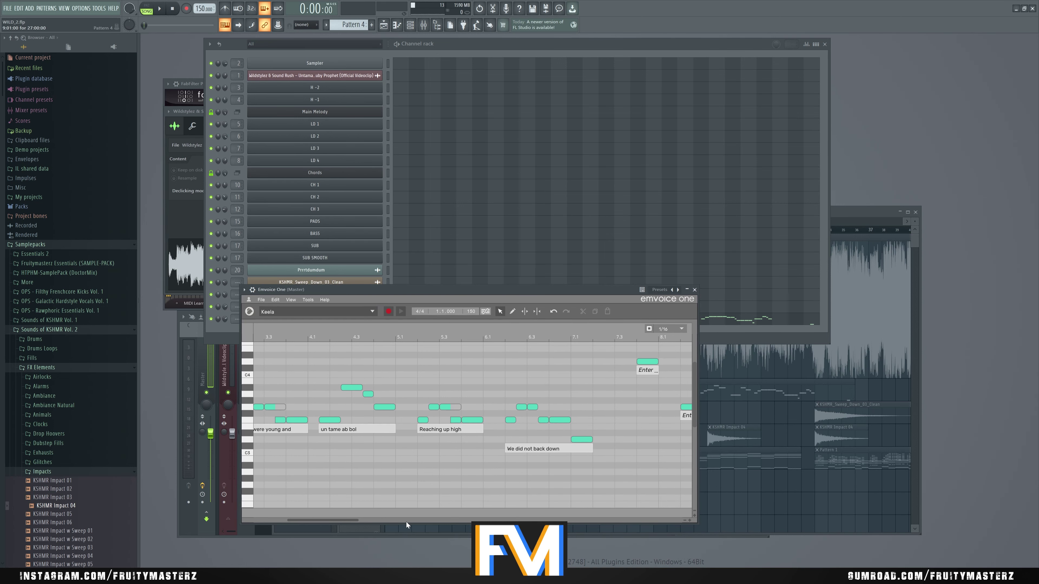
drag(343, 522, 363, 522)
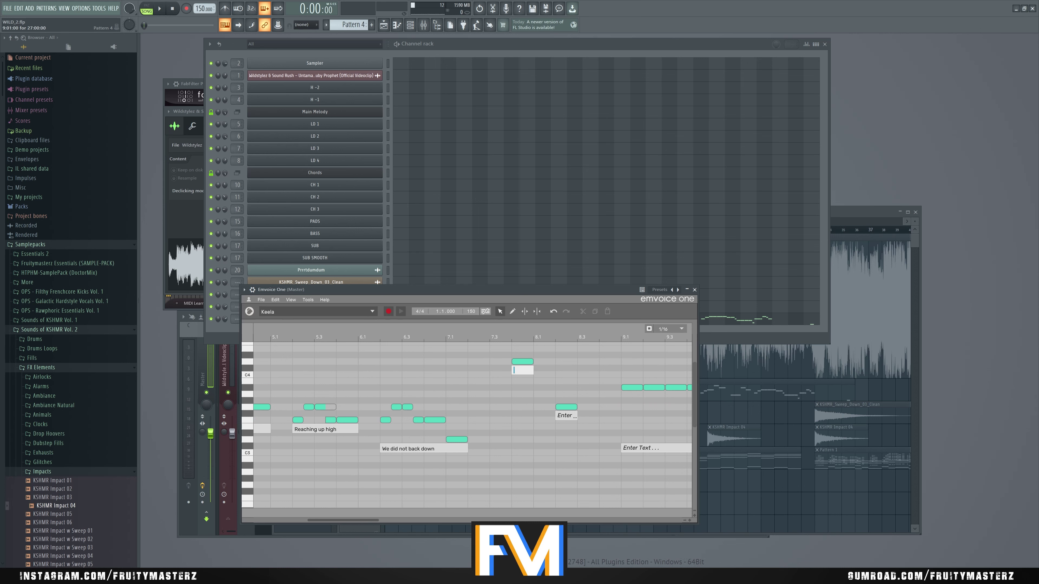
text(Down)
key(Return)
click(560, 413)
text(Down)
key(Return)
Play the vocal from the start through "We did not back down" to check the newly entered lyrics
click(171, 55)
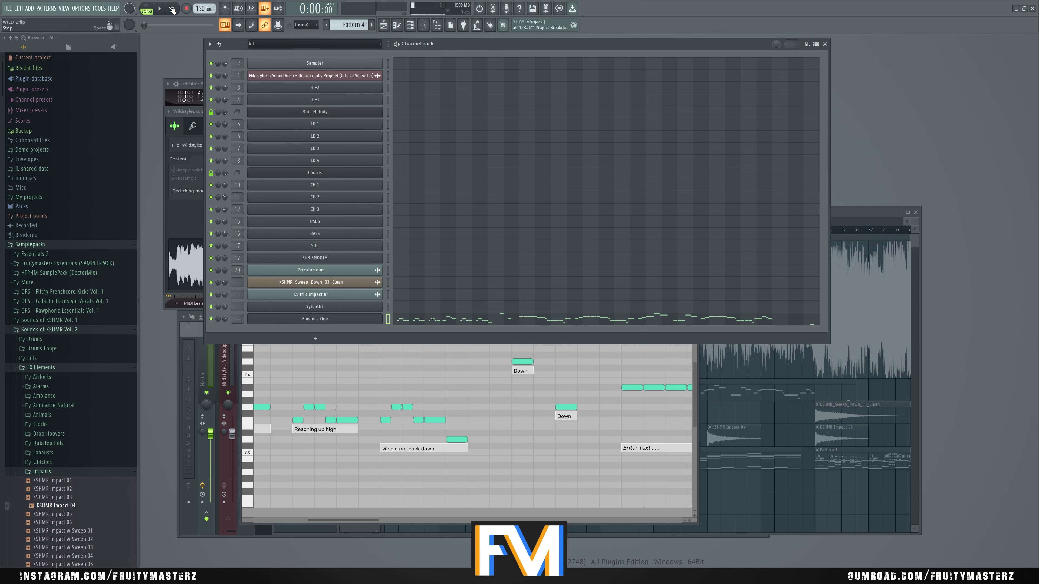
key(space)
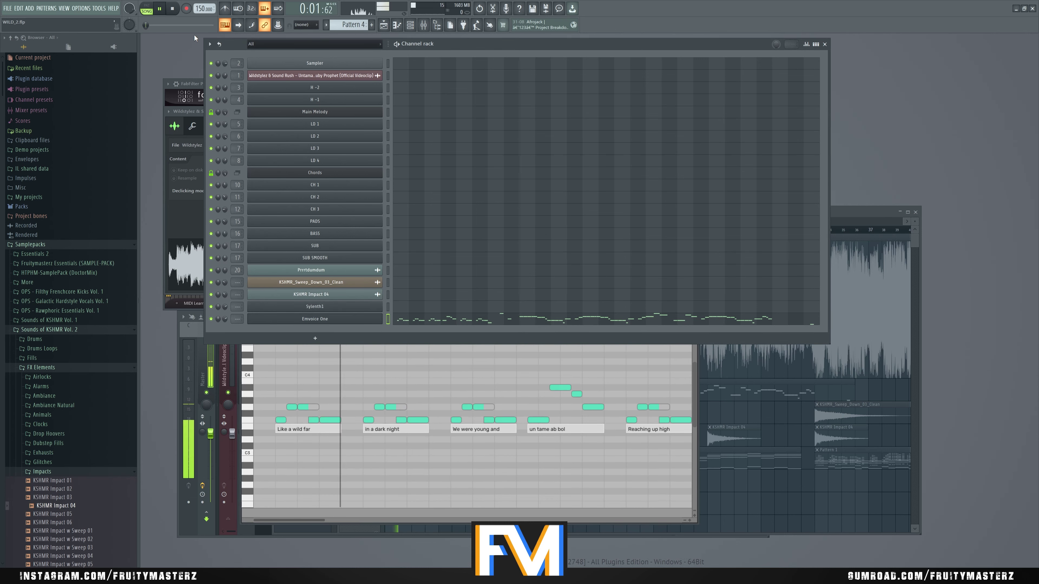
click(316, 518)
drag(321, 520, 352, 523)
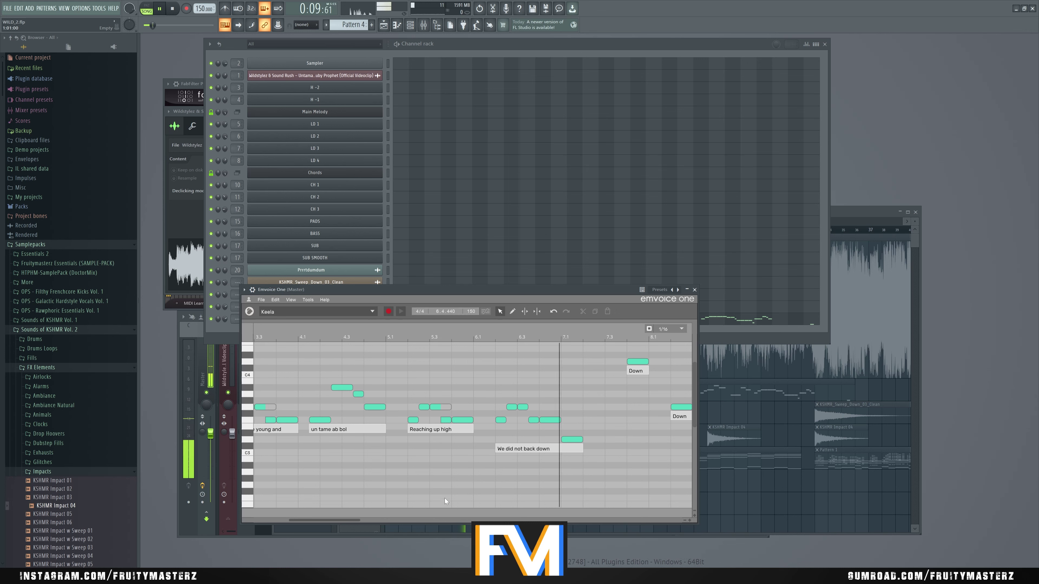
drag(567, 293, 549, 293)
key(space)
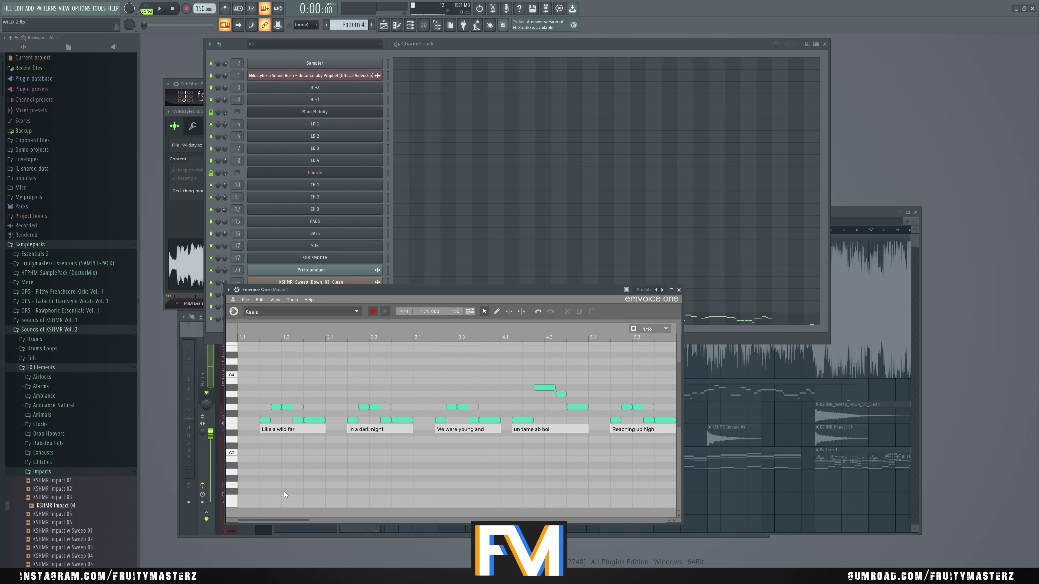
Try removing the second note of the "We did not back down" phrase and reworking its opening notes
drag(267, 520, 326, 519)
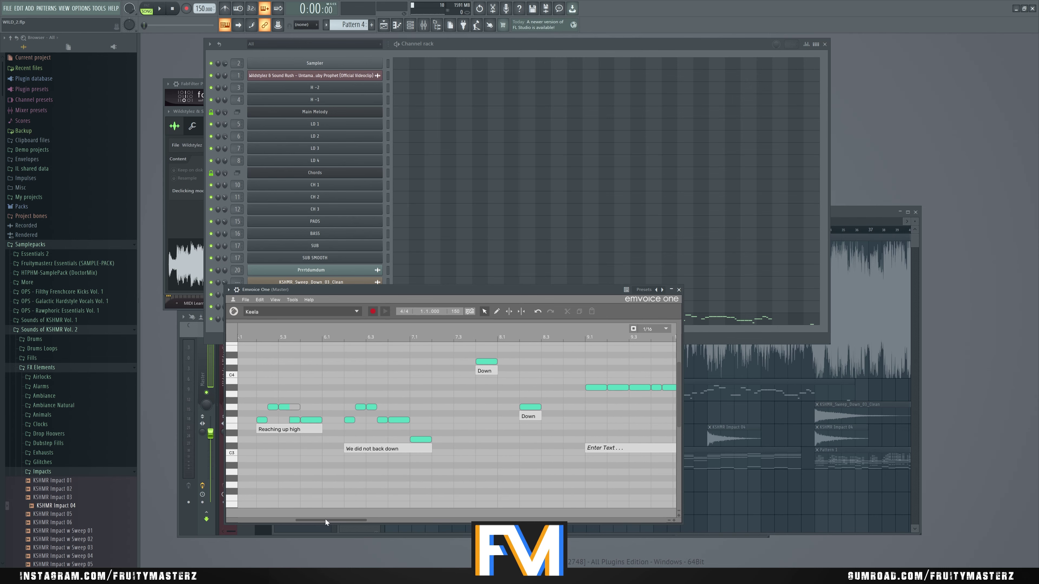
click(353, 420)
right_click(361, 407)
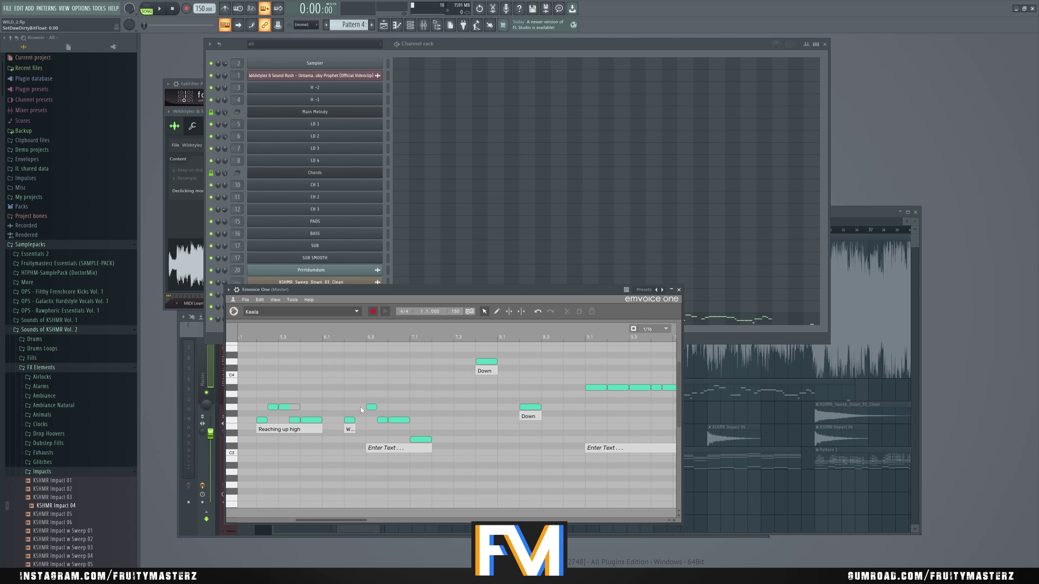
click(361, 407)
drag(353, 418, 359, 420)
double_click(363, 409)
drag(360, 420, 366, 408)
double_click(357, 408)
Try replacing the two short high notes of the "We did not back down" phrase with one longer note
click(382, 313)
click(359, 409)
key(Delete)
click(367, 407)
drag(362, 419, 354, 419)
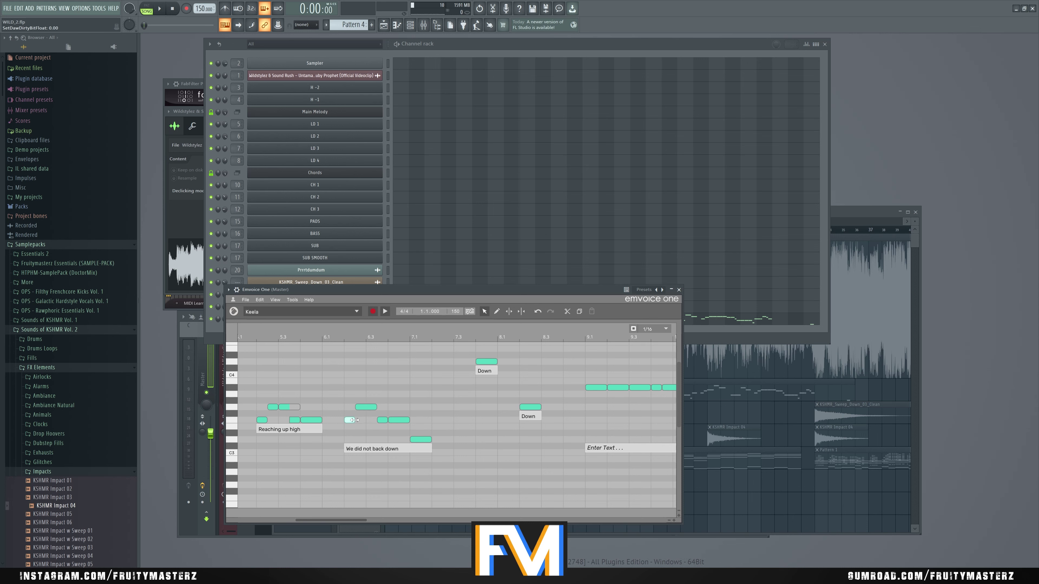
Rework the "We did not back down" phrase into five notes, with a short second note and a longer third note at the same pitch
click(372, 407)
drag(375, 407, 365, 407)
click(347, 421)
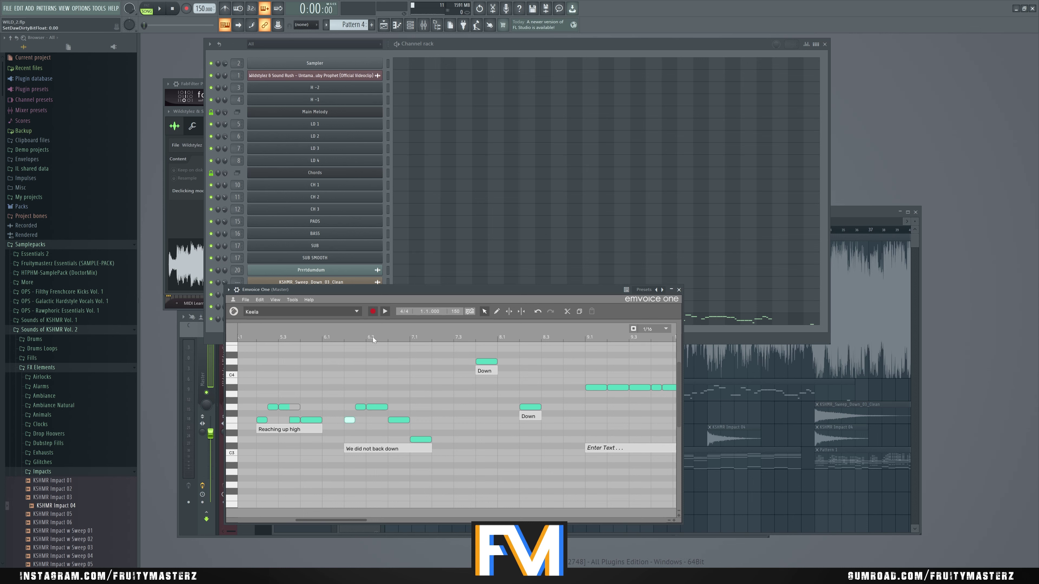
Preview the notes of the "We did not back down" phrase and the two "Down" notes in Emvoice One
click(384, 313)
drag(344, 394, 437, 446)
click(386, 312)
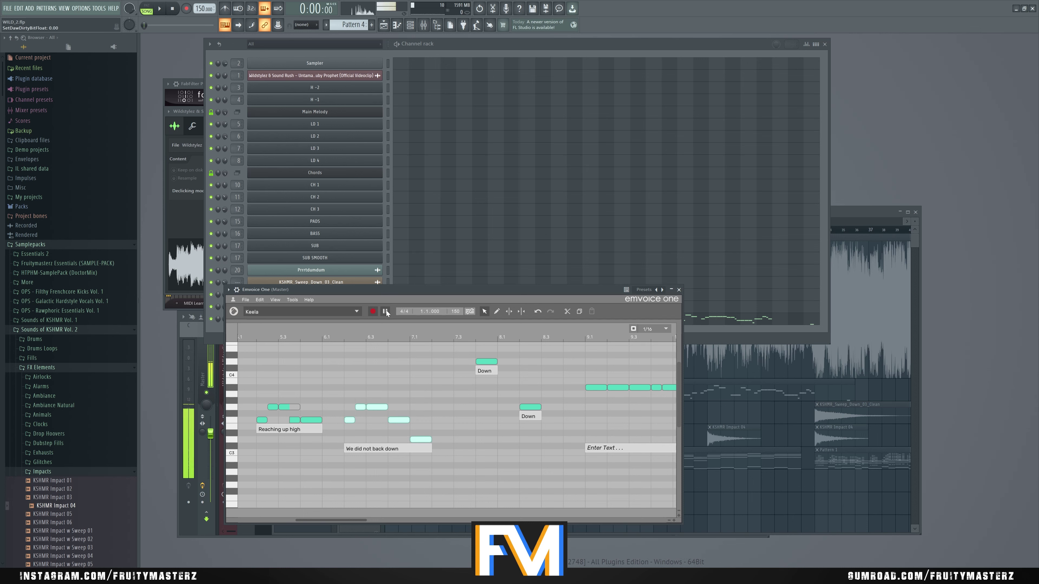
click(389, 378)
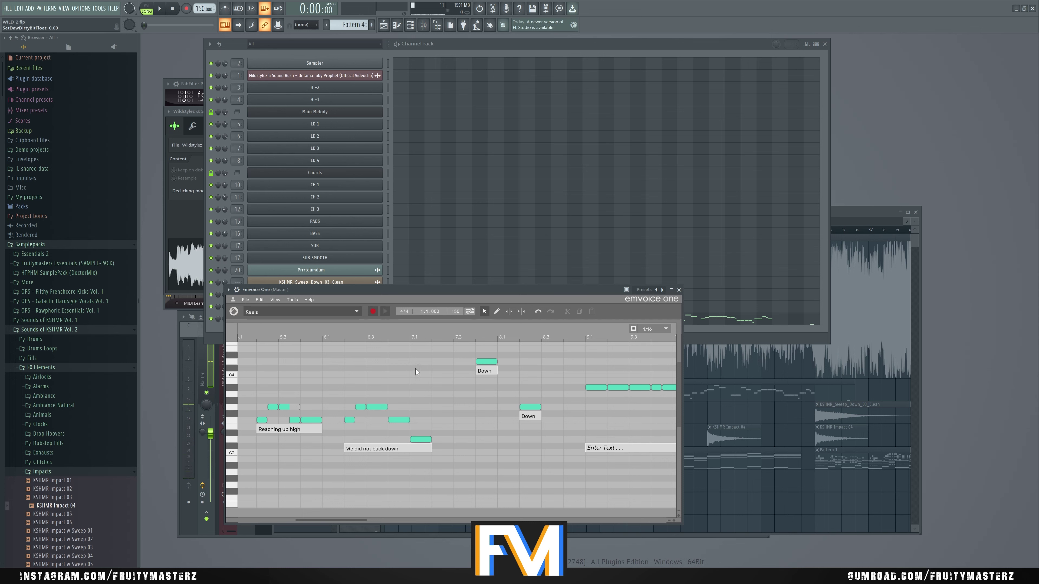
click(493, 362)
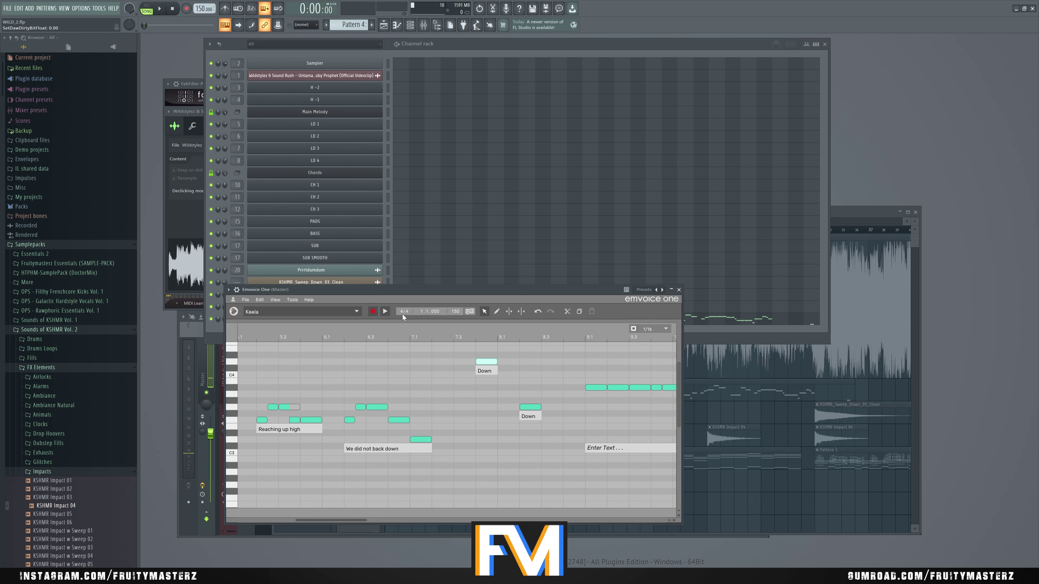
click(529, 407)
click(385, 312)
Check the Untamable lyrics page in the browser for the line belonging to the empty phrase at bar 9
drag(323, 520, 365, 526)
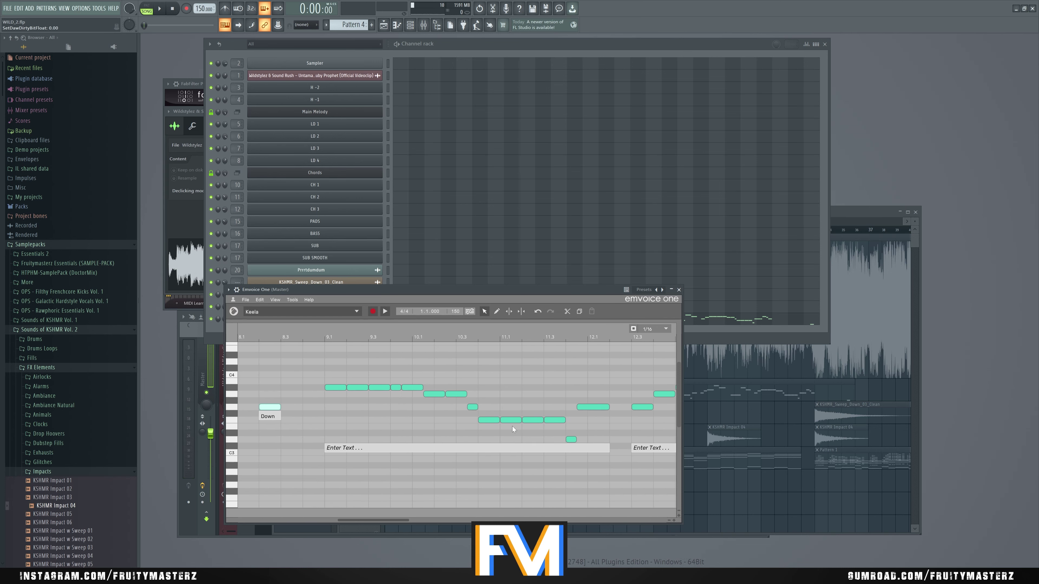
key(alt+Tab)
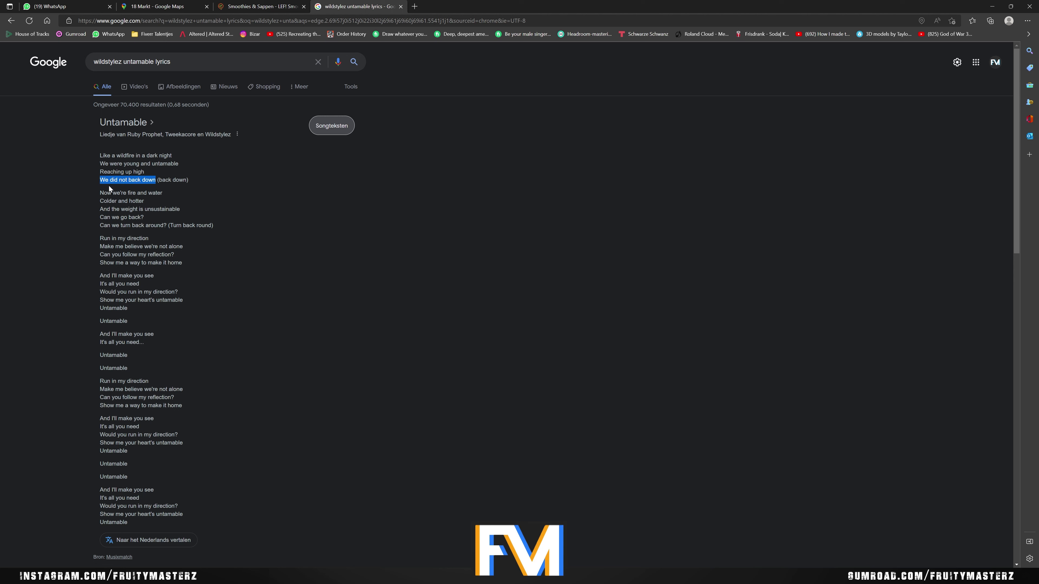
key(alt+Tab)
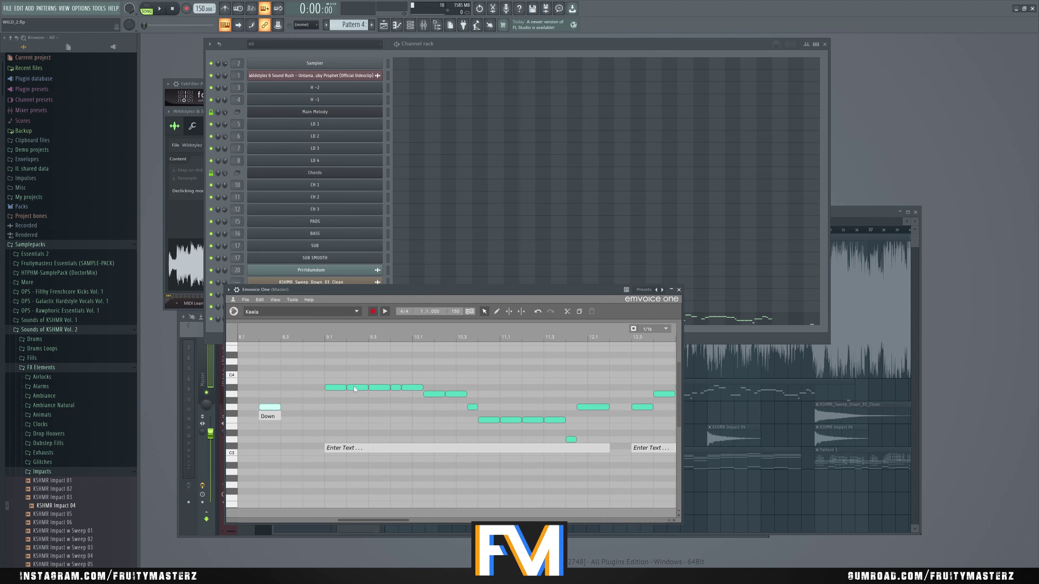
Play the playlist arrangement from about bar 8 to hear the reference vocal, and return to the channel rack
key(F5)
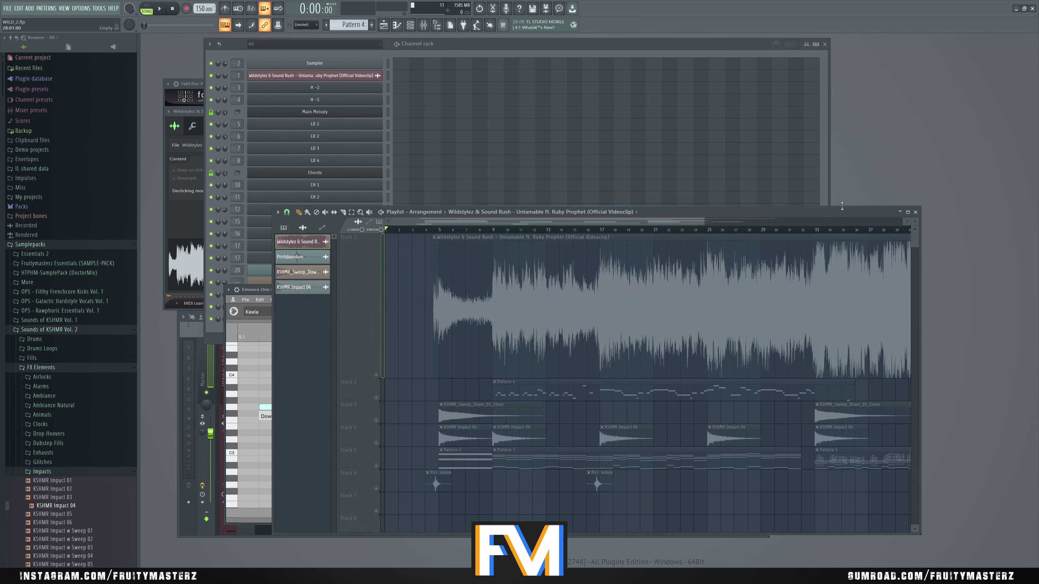
click(478, 230)
key(space)
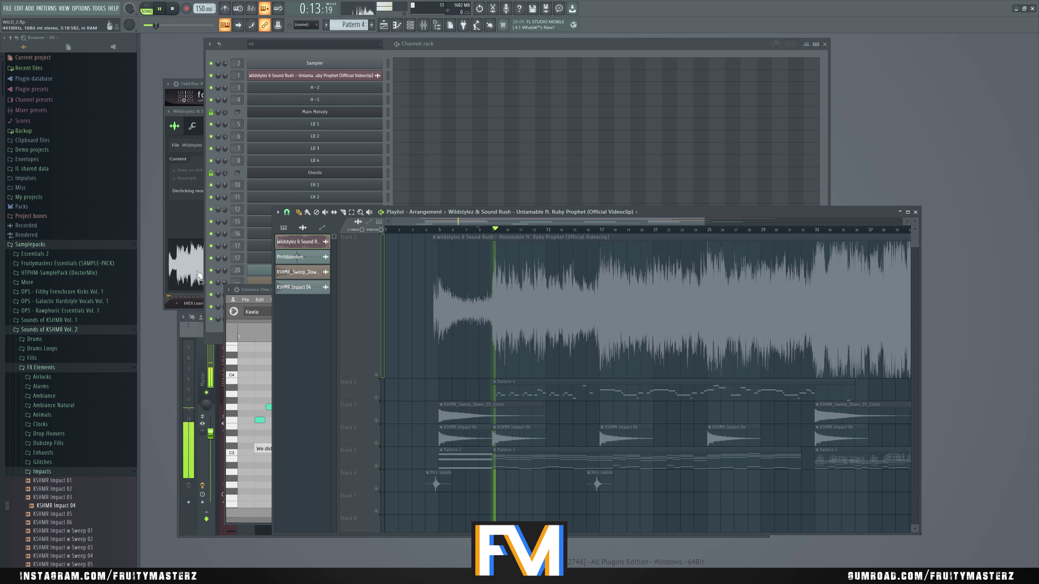
key(F6)
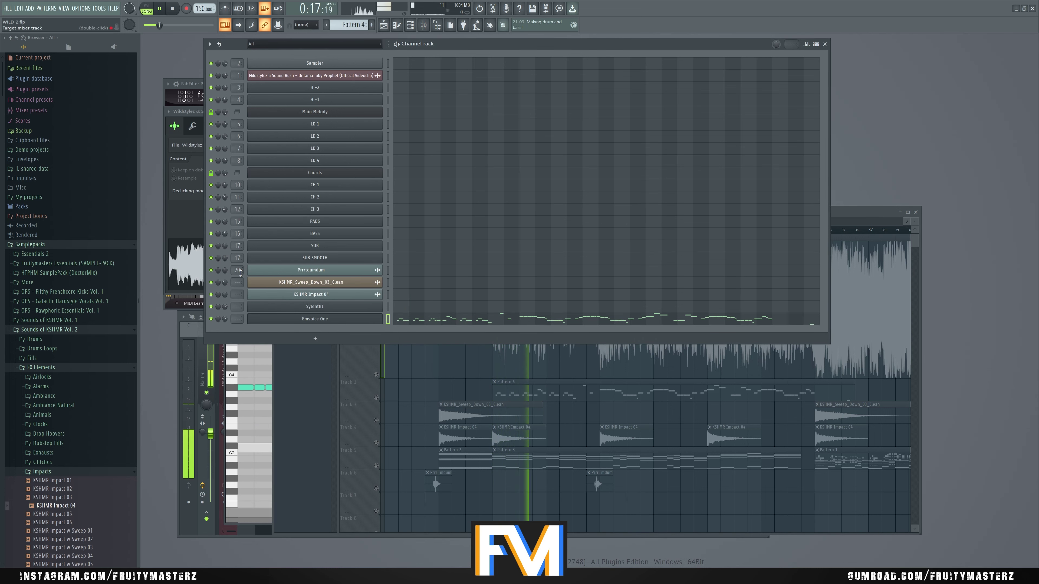
key(space)
Copy the line "Run in my direction" from the lyrics page in the browser
key(alt+Tab)
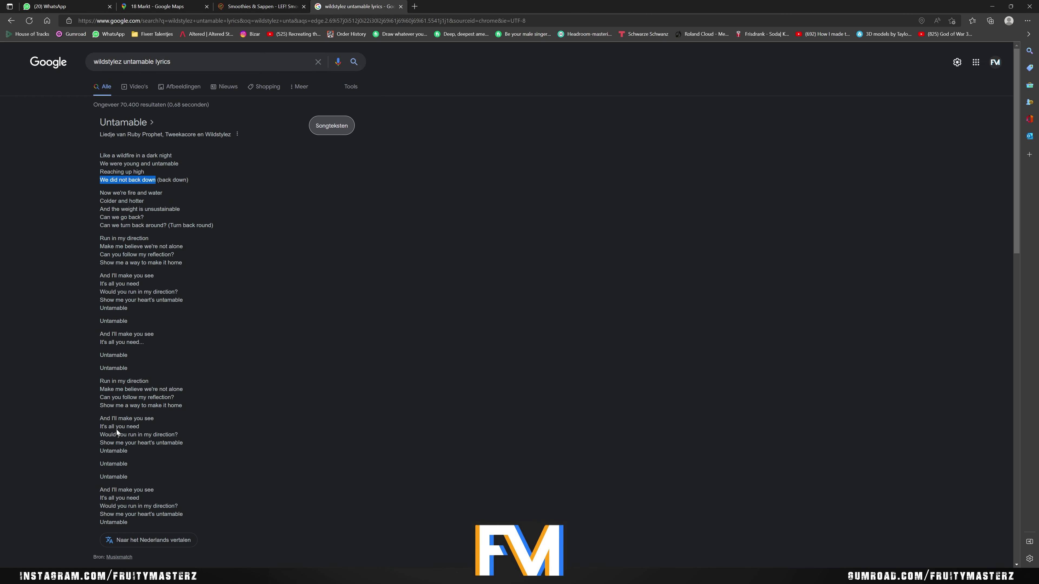
scroll(116, 429, down, 3)
scroll(116, 430, up, 3)
drag(100, 238, 162, 239)
key(ctrl+c)
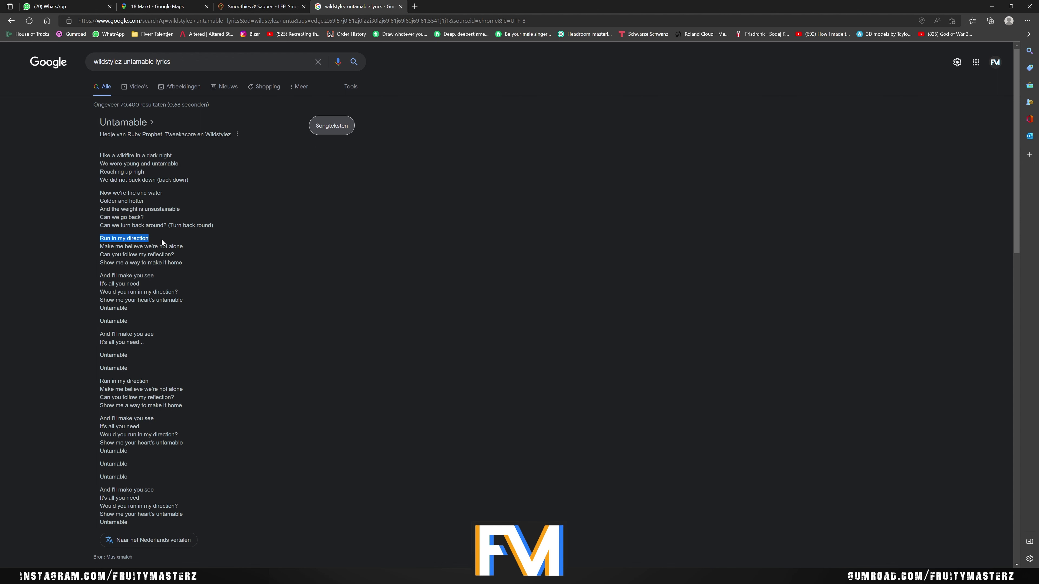
Paste "Run in my direction" as the lyric of the empty phrase starting at bar 9 in Emvoice One
key(alt+Tab)
click(342, 319)
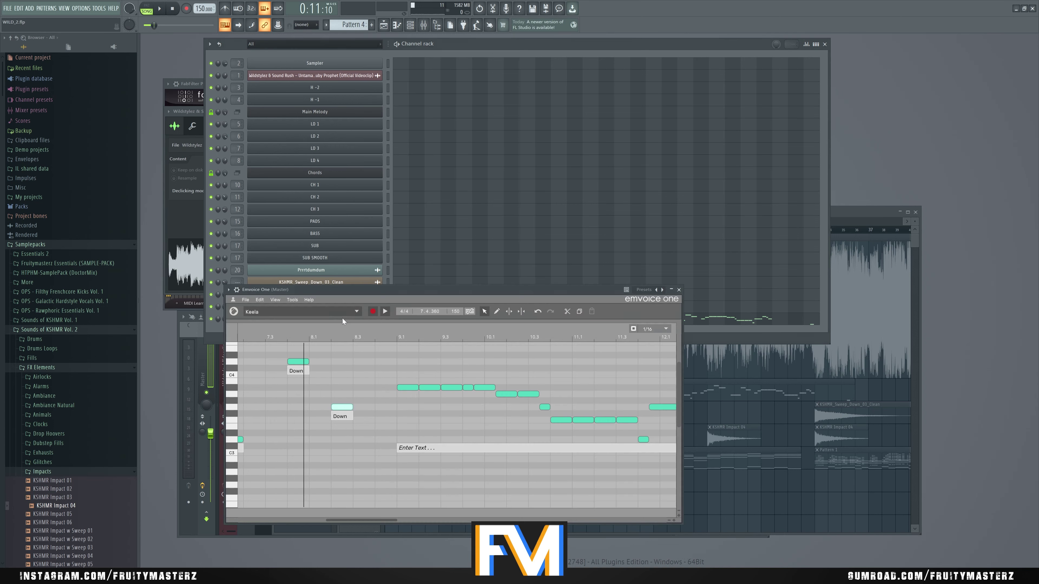
click(429, 446)
key(ctrl+v)
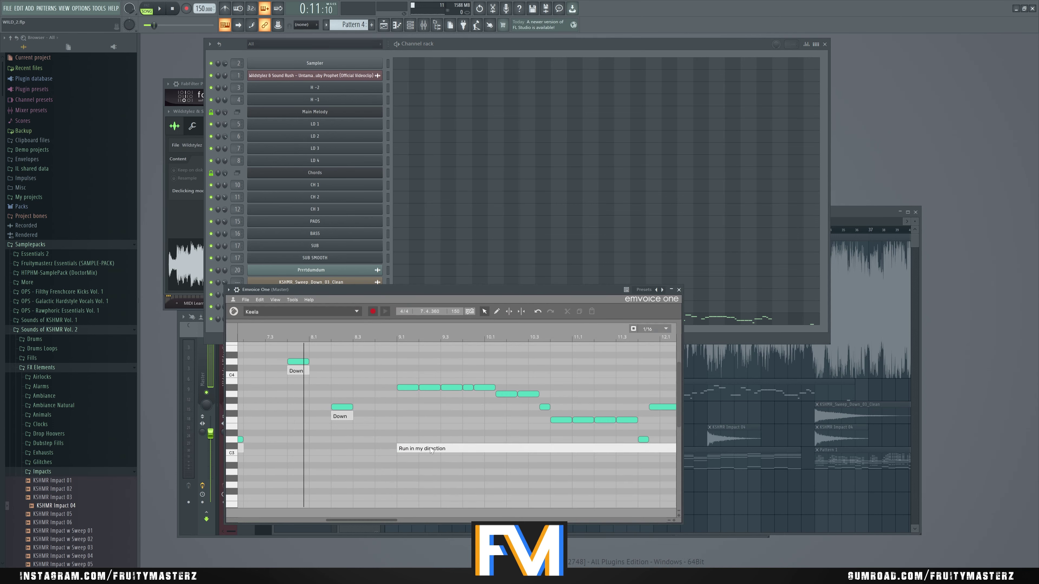
key(Return)
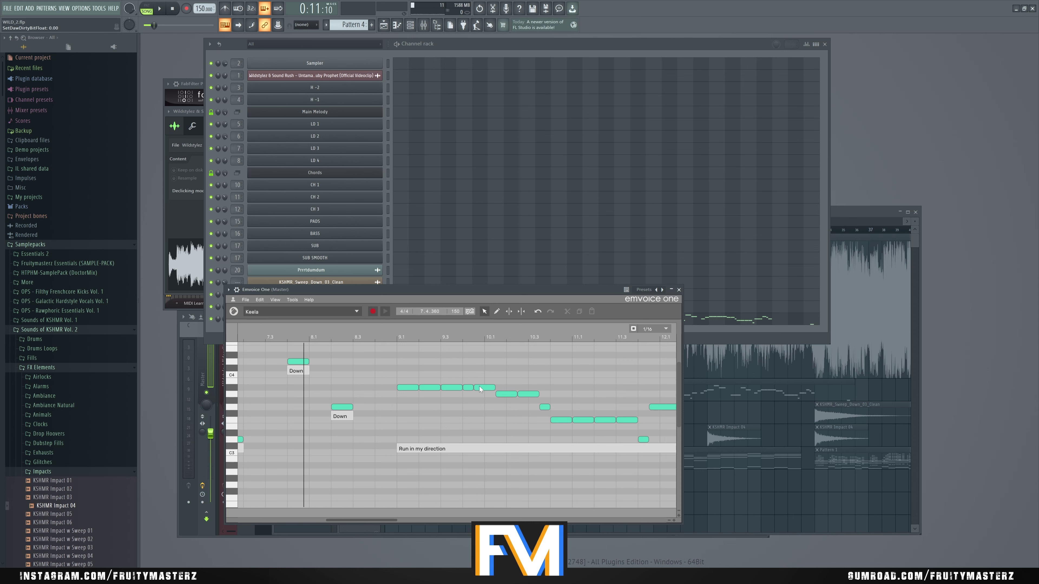
Try splitting the last word of the bar 9 lyric so it reads "Run in my di rection"
click(436, 449)
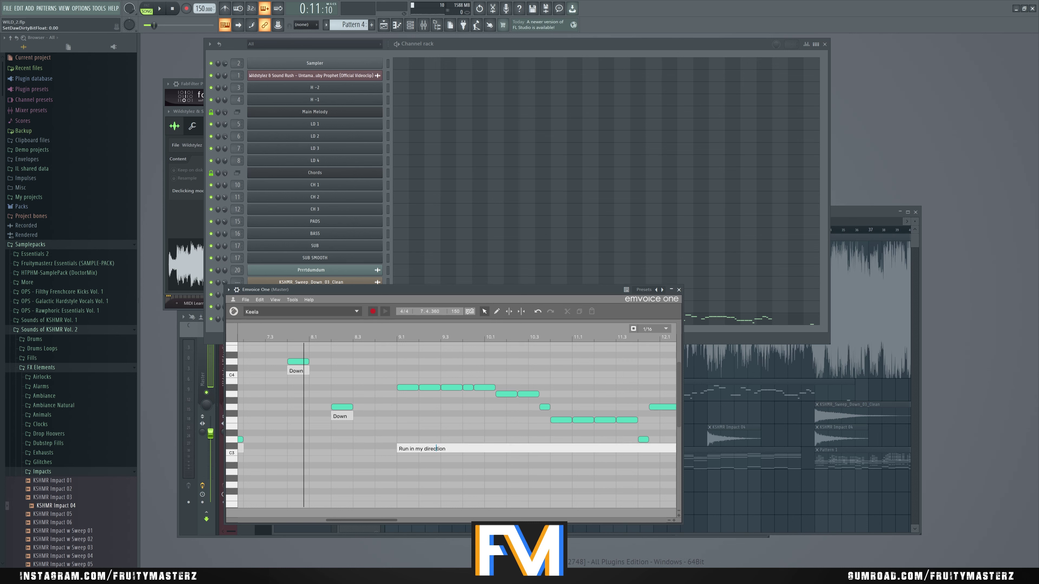
click(427, 448)
key(Right)
key(BackSpace)
key(alt+Tab)
key(alt+Tab)
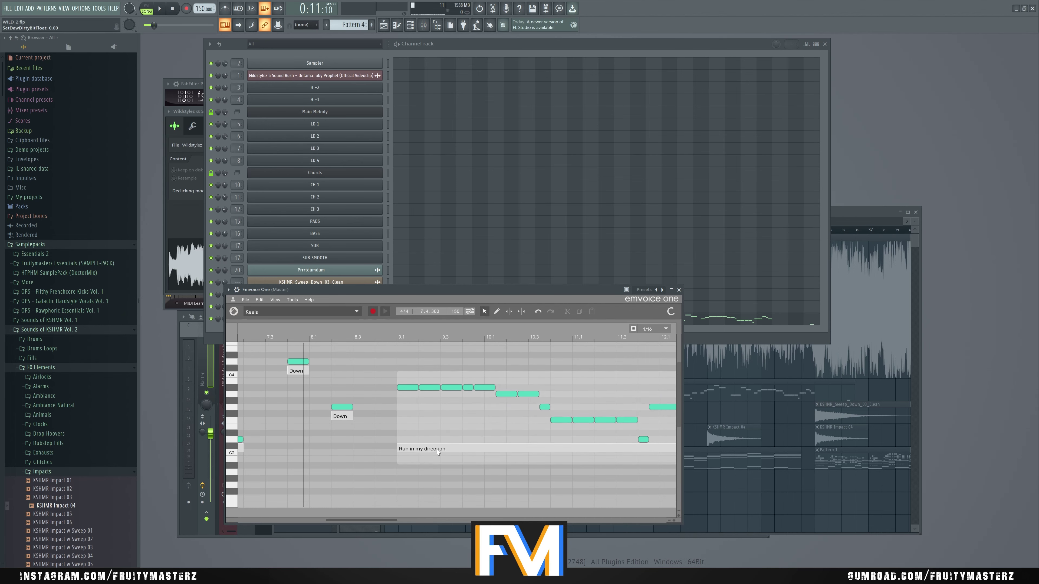
click(436, 449)
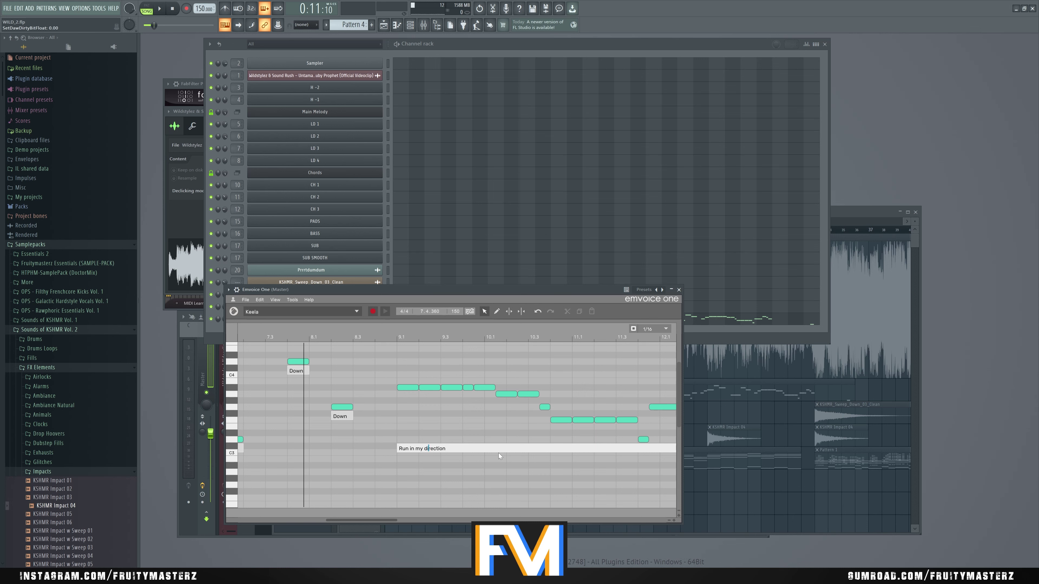
key(Right)
key(Return)
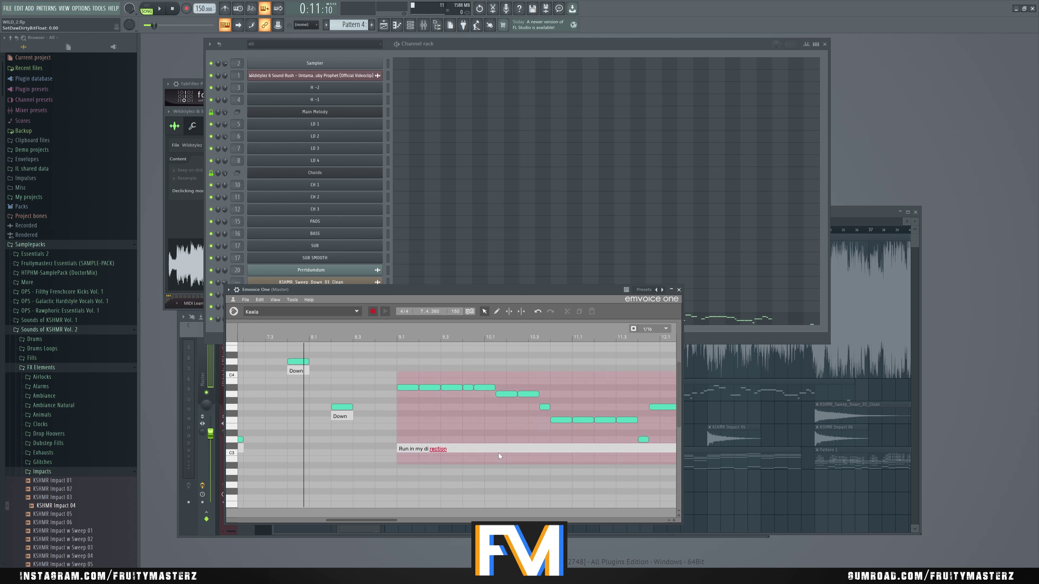
Restore the bar 9 lyric to "Run in my direction"
click(441, 450)
double_click(442, 450)
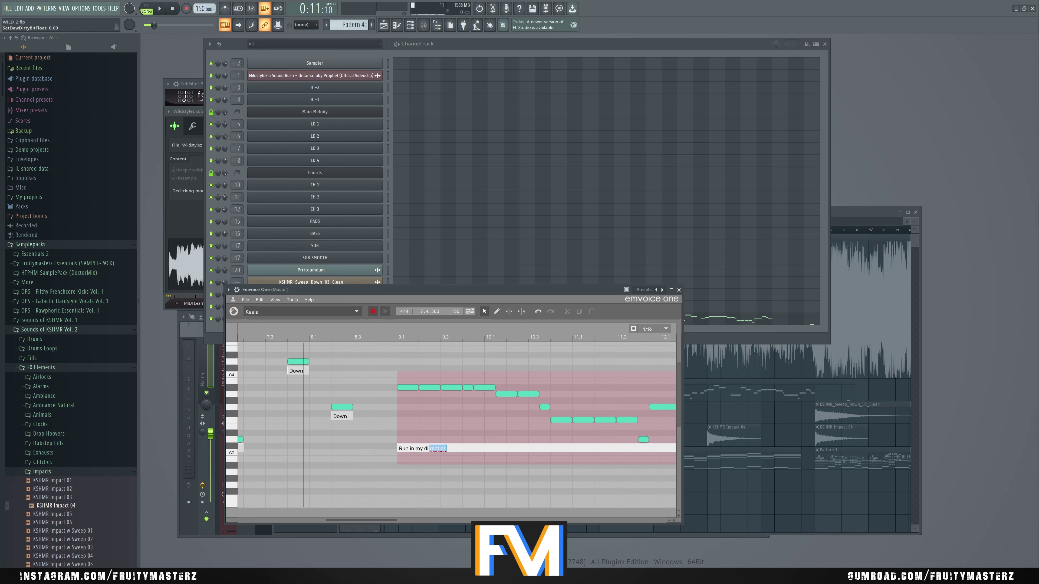
click(447, 448)
key(Return)
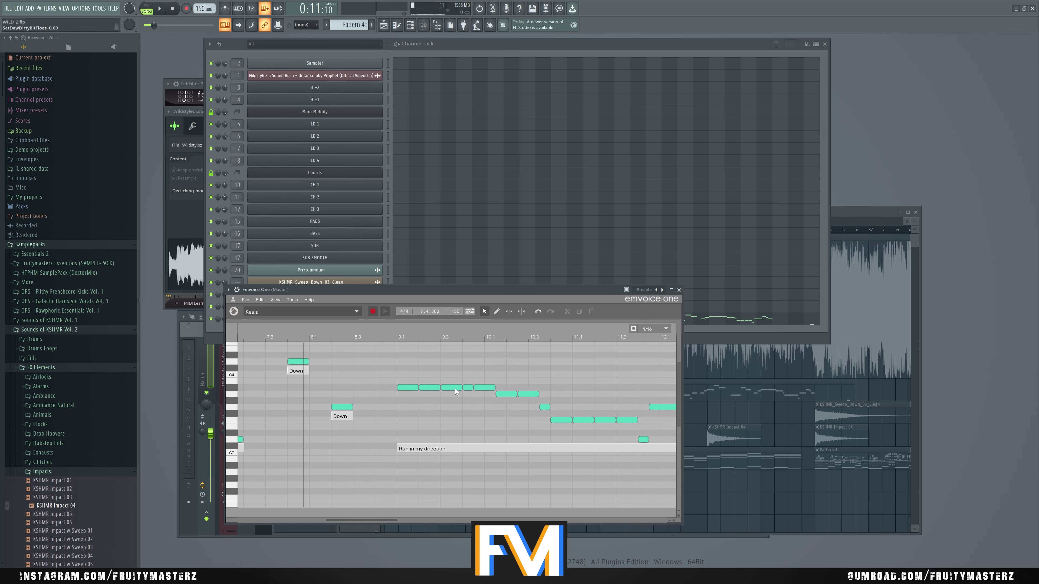
Replace the fifth note of the "Run in my direction" phrase by extending the fourth note over its space, and preview the first four notes
click(480, 389)
key(Delete)
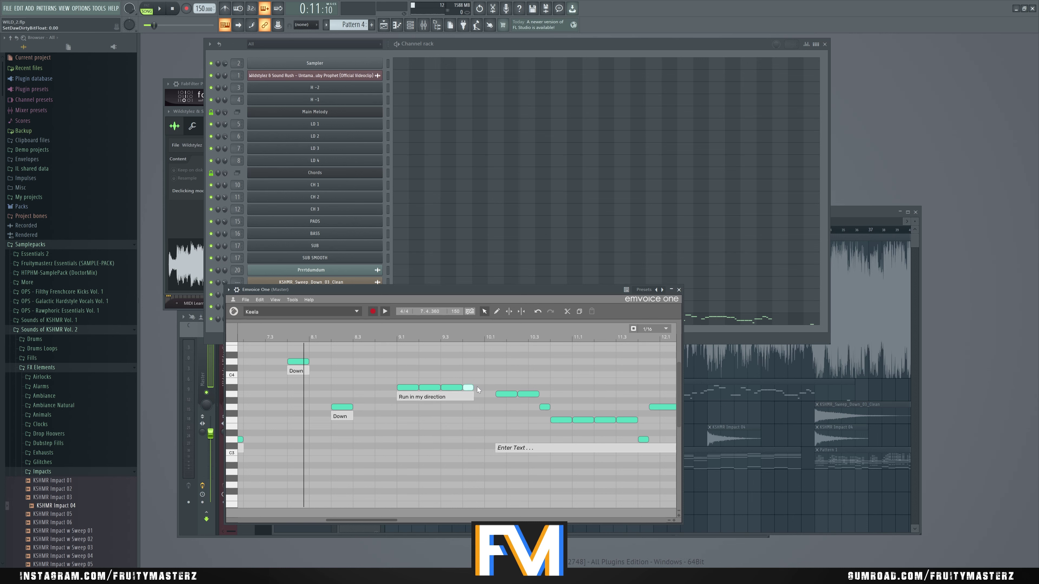
drag(477, 387, 495, 387)
drag(387, 361, 471, 393)
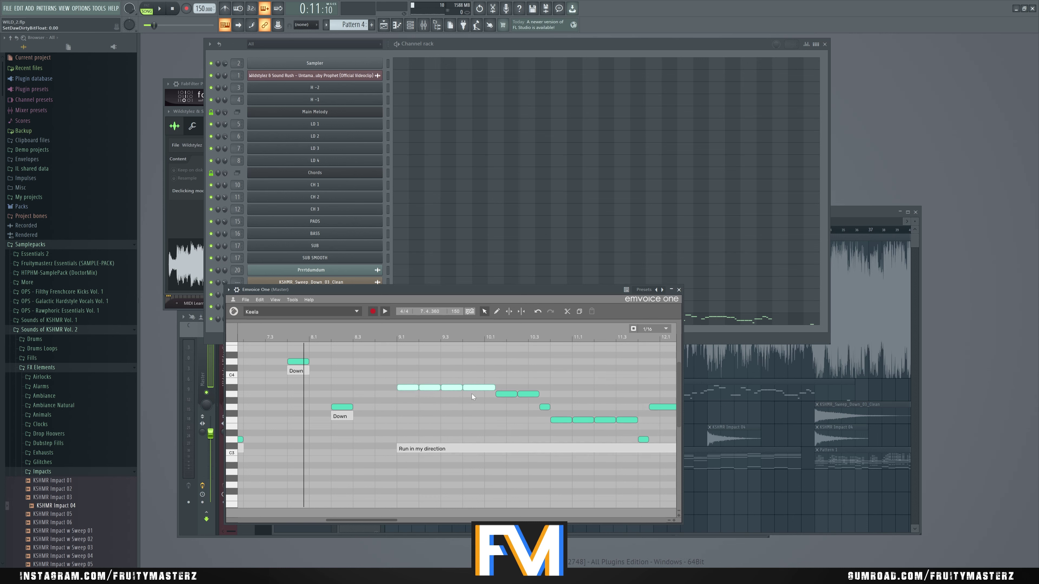
click(386, 311)
key(alt+Tab)
key(alt+Tab)
Replace the first lower-pitched note with an extended fourth note whose tail is one semitone lower, and preview the phrase's opening notes
click(505, 386)
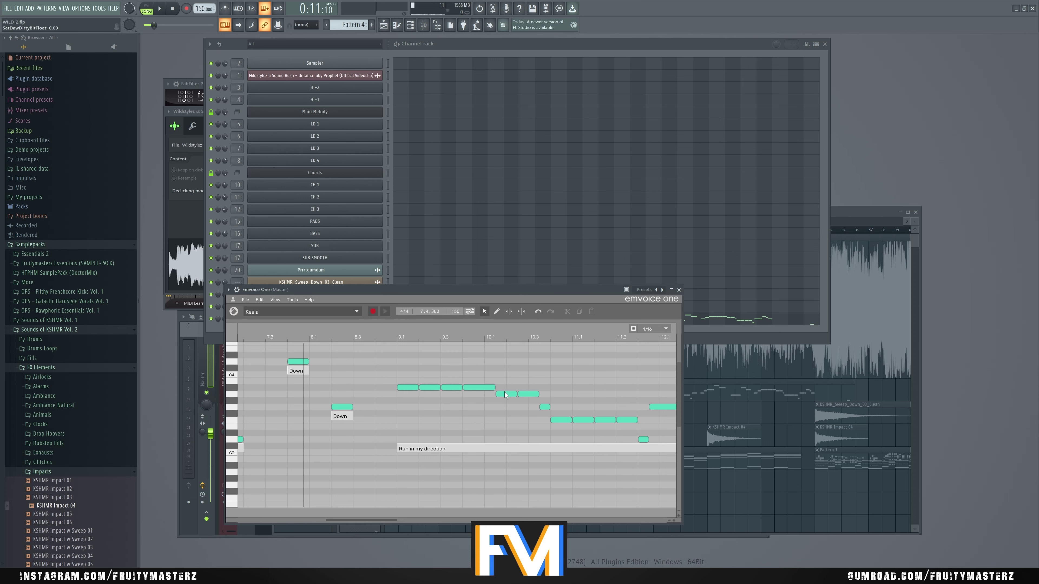
click(504, 393)
key(Delete)
mouse_move(494, 387)
mouse_down()
mouse_move(518, 387)
mouse_move(483, 395)
mouse_up()
double_click(498, 395)
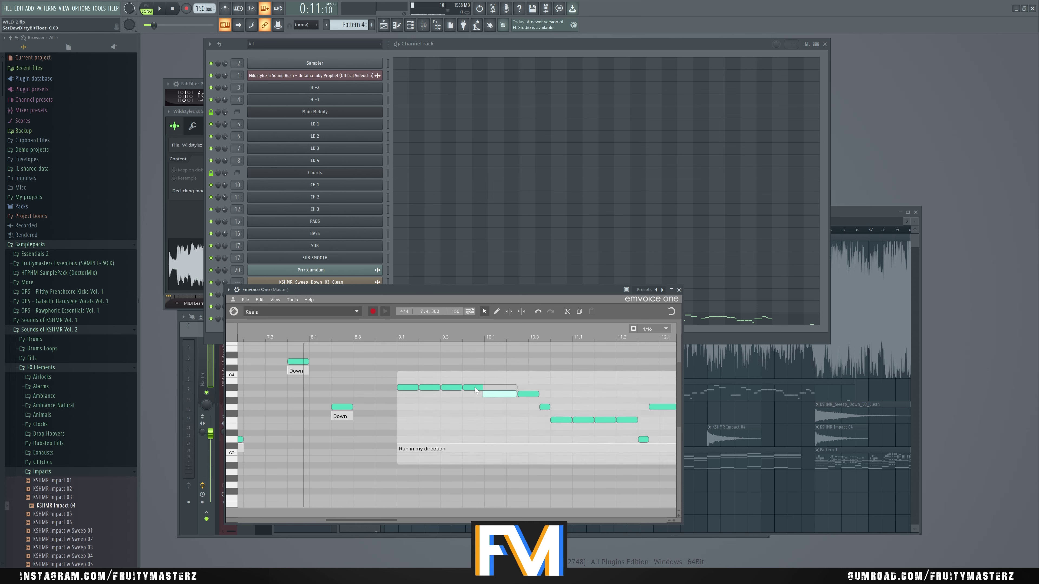
drag(403, 362, 510, 409)
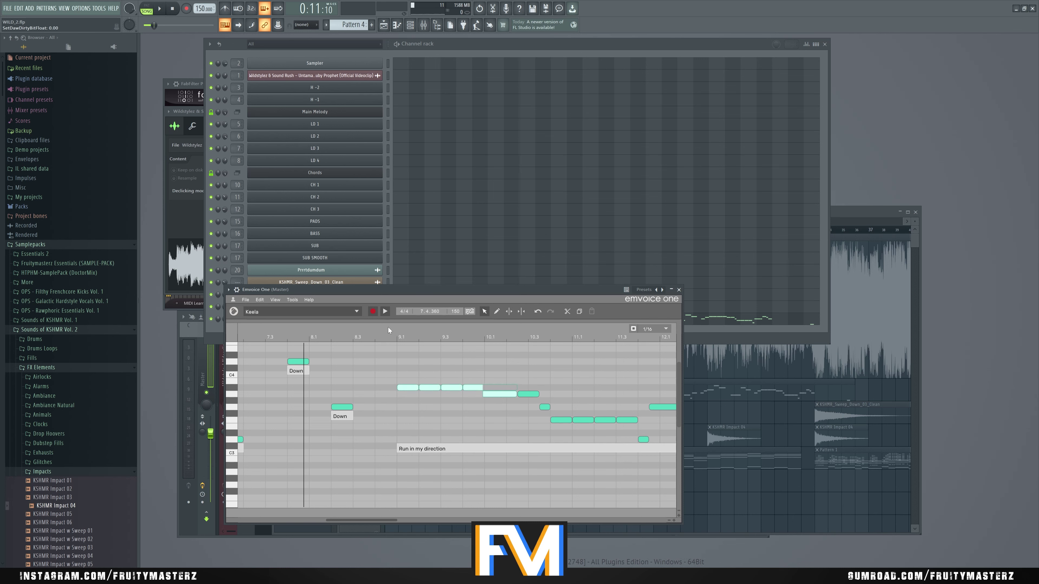
click(384, 313)
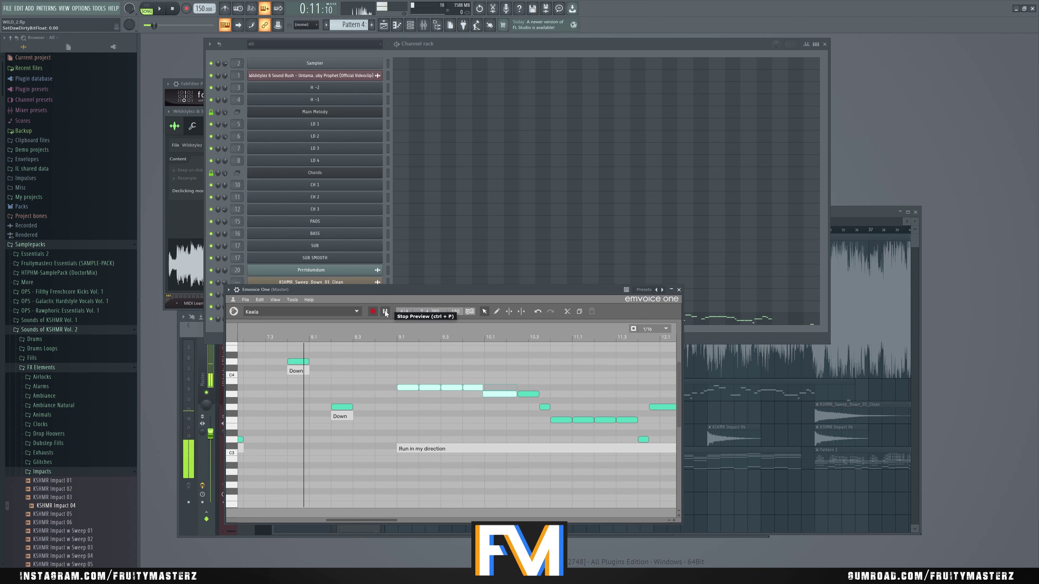
click(384, 312)
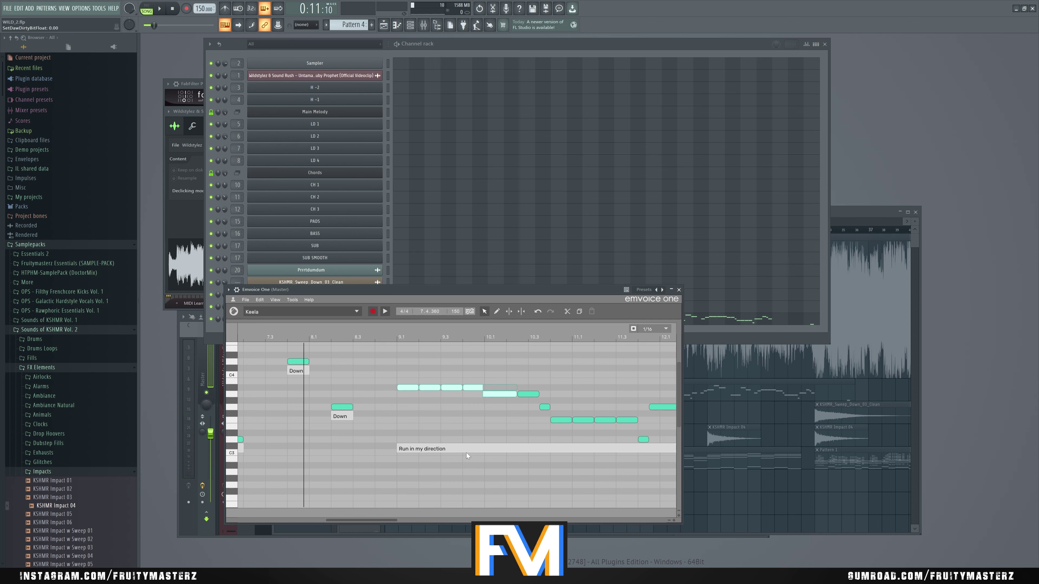
Delete the note right after the fourth note's lowered tail, and preview the separated "Run in my direction" phrase
click(524, 395)
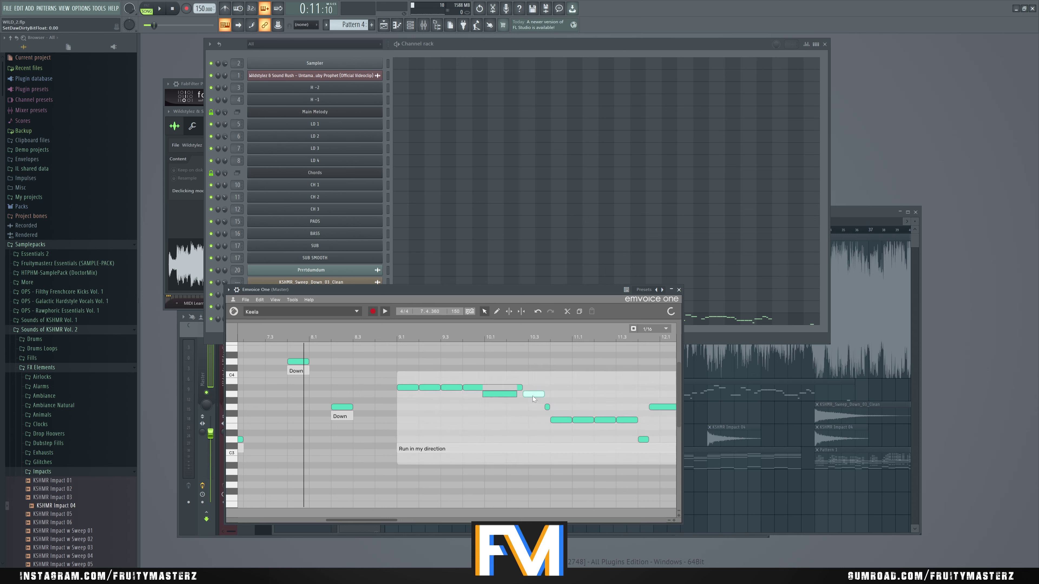
key(Delete)
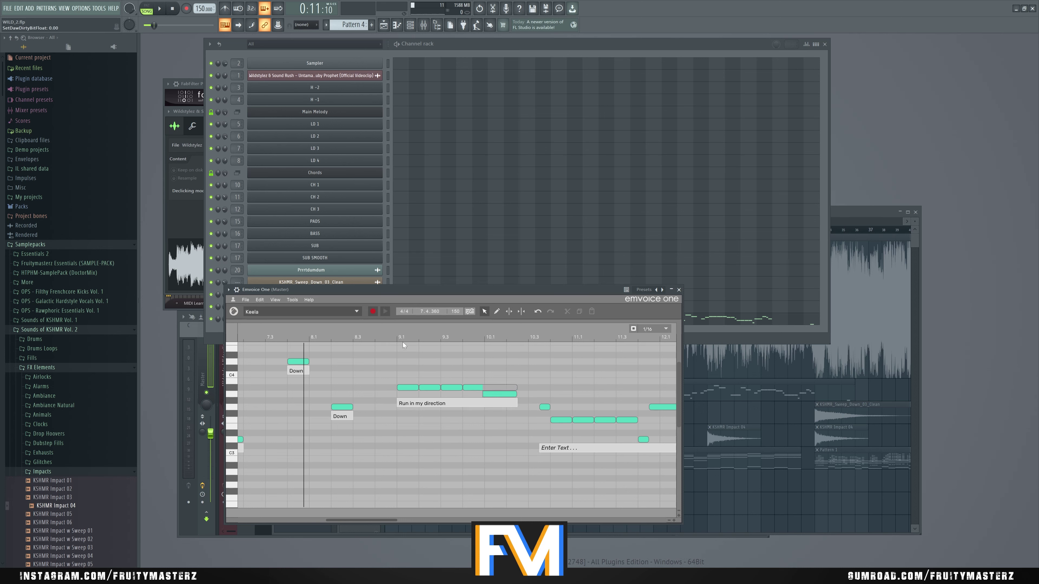
click(503, 402)
click(384, 312)
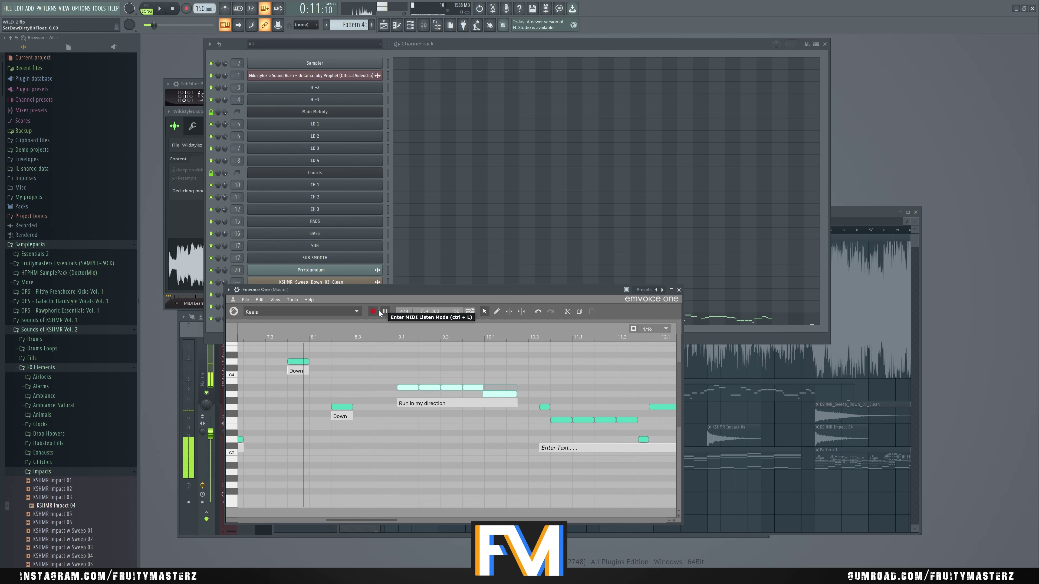
click(385, 311)
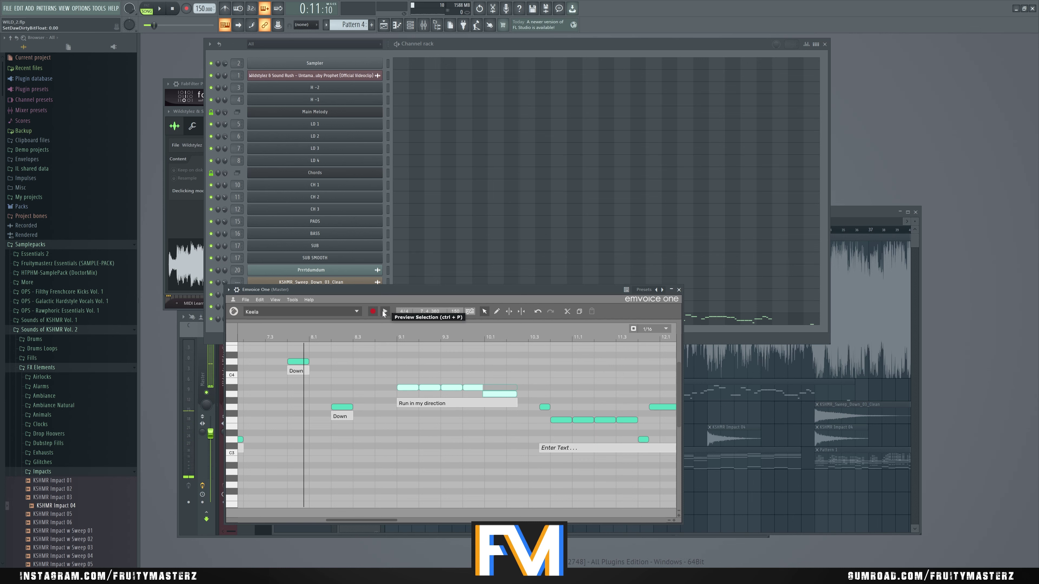
click(501, 373)
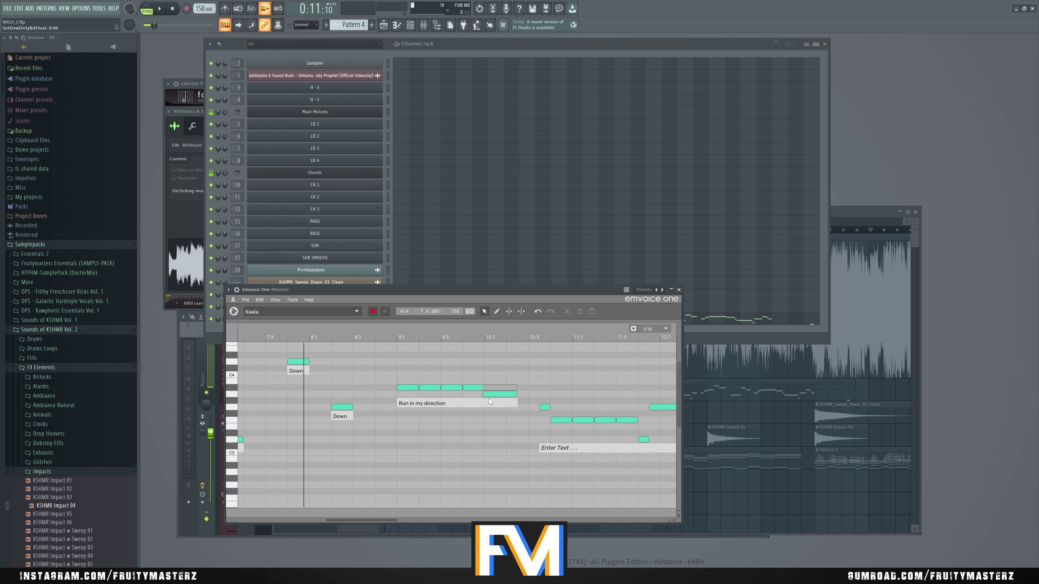
Preview the melody starting at bar 9, and try to append "Make me believe we're not alone" from the online lyrics to its lyric
click(385, 312)
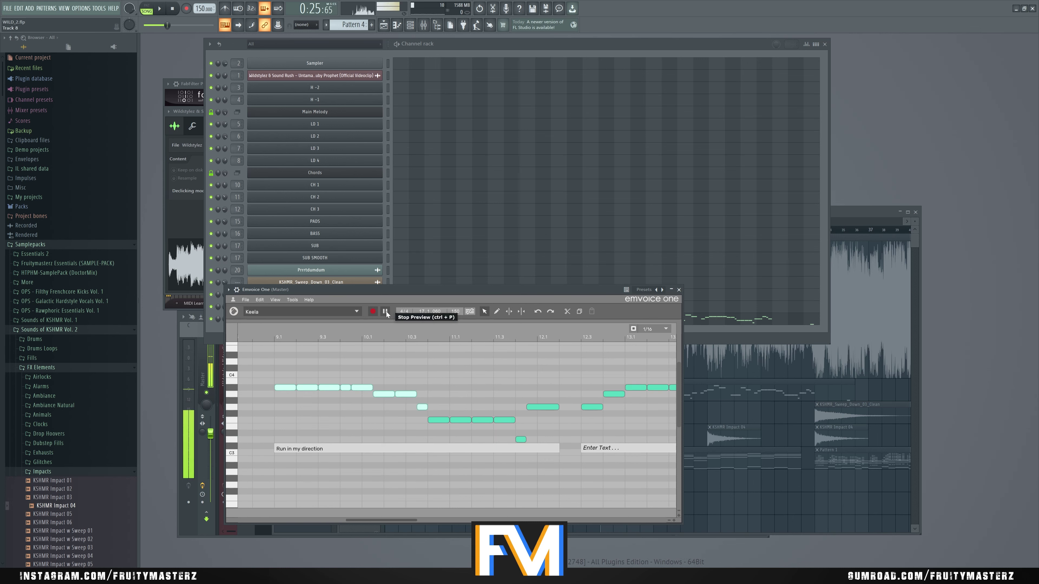
click(386, 312)
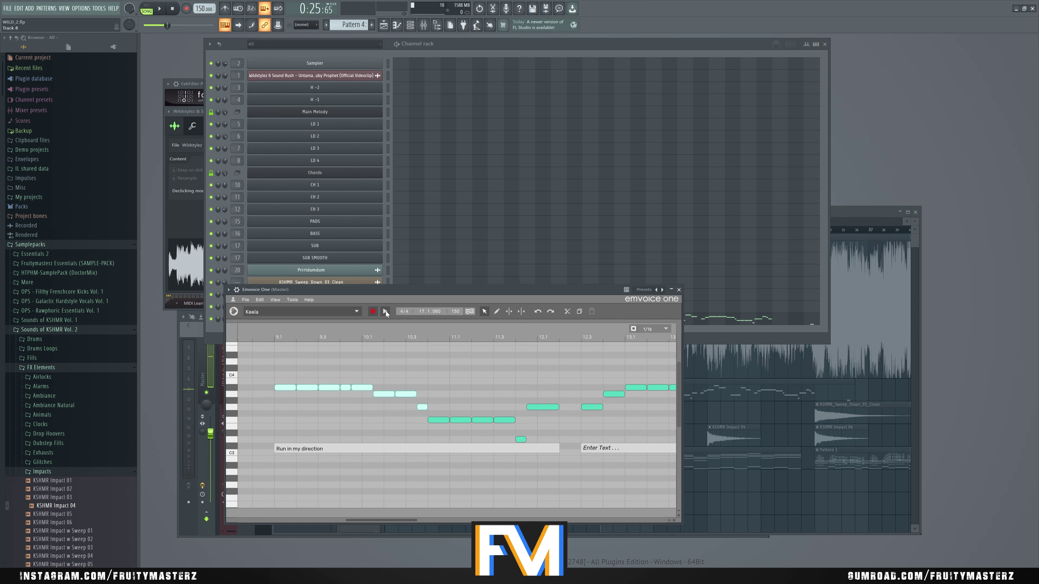
click(343, 446)
key(alt+Tab)
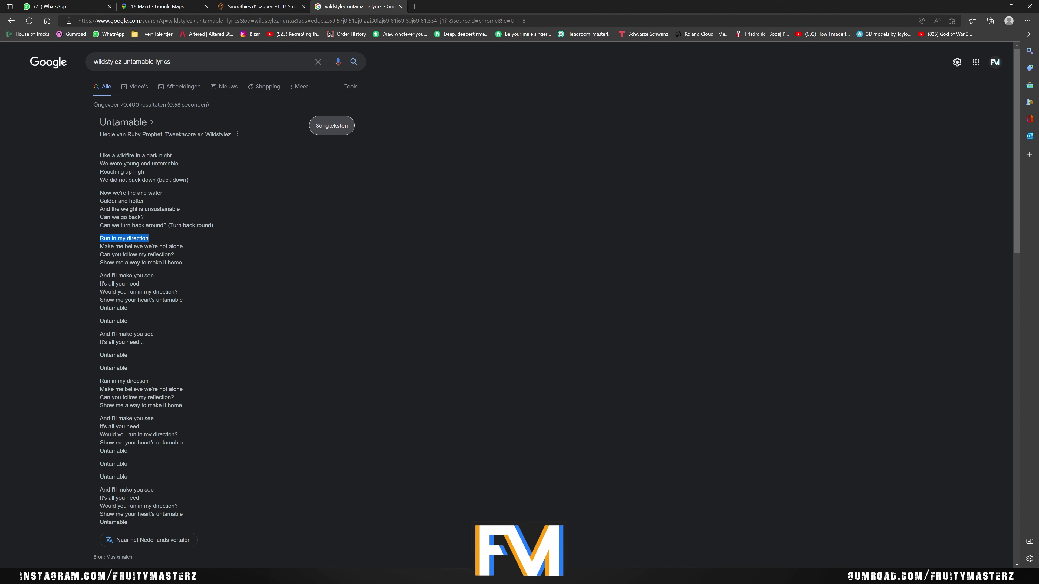
drag(99, 246, 183, 247)
key(ctrl+c)
key(alt+Tab)
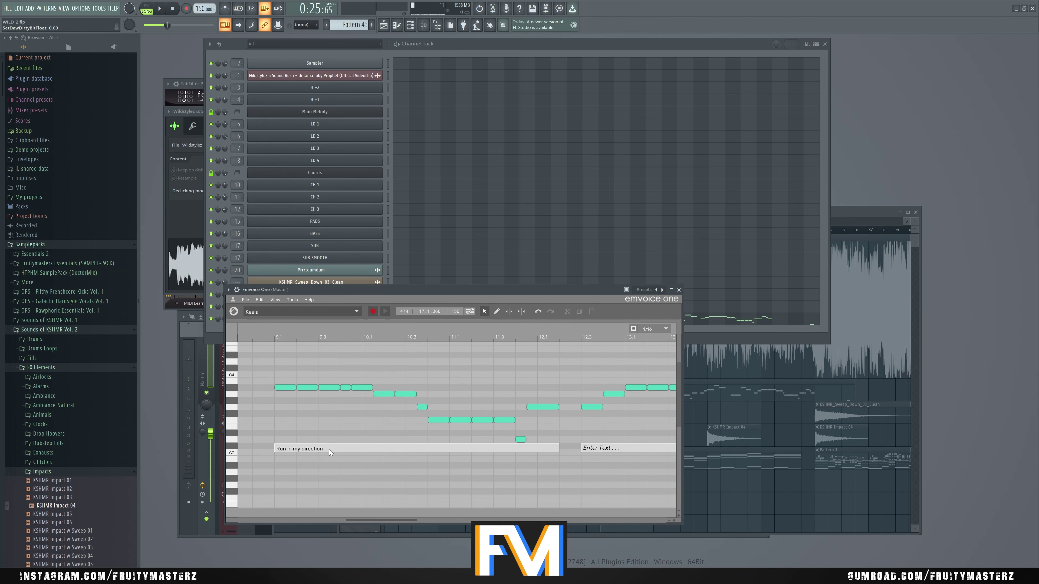
click(329, 450)
key(ctrl+v)
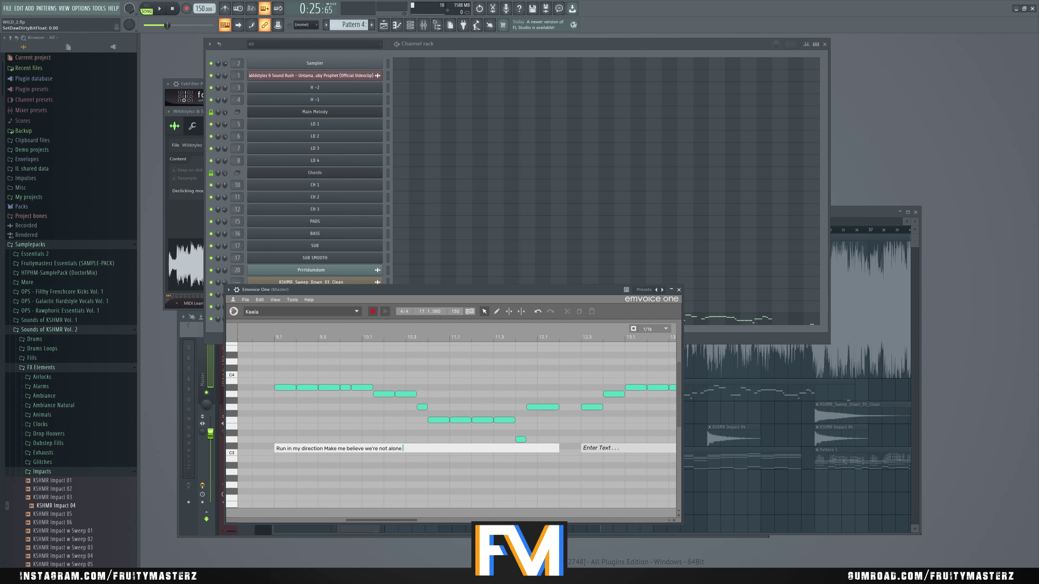
Try to append "Can you follow my reflection" from the online lyrics to the bar 9 lyric, and undo the paste
key(alt+Tab)
drag(100, 254, 171, 255)
key(ctrl+c)
key(alt+Tab)
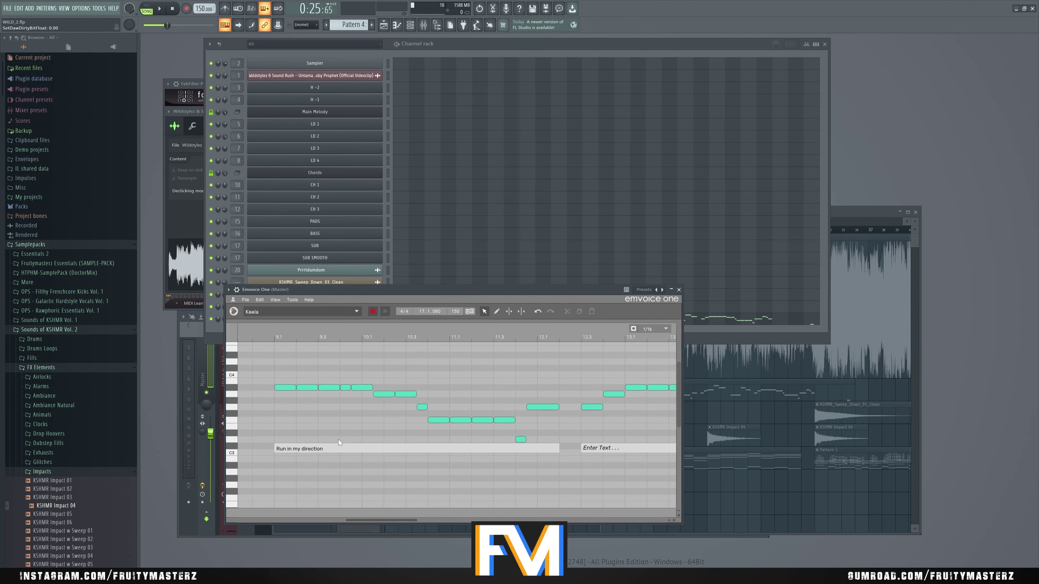
click(338, 447)
key(ctrl+v)
key(ctrl+z)
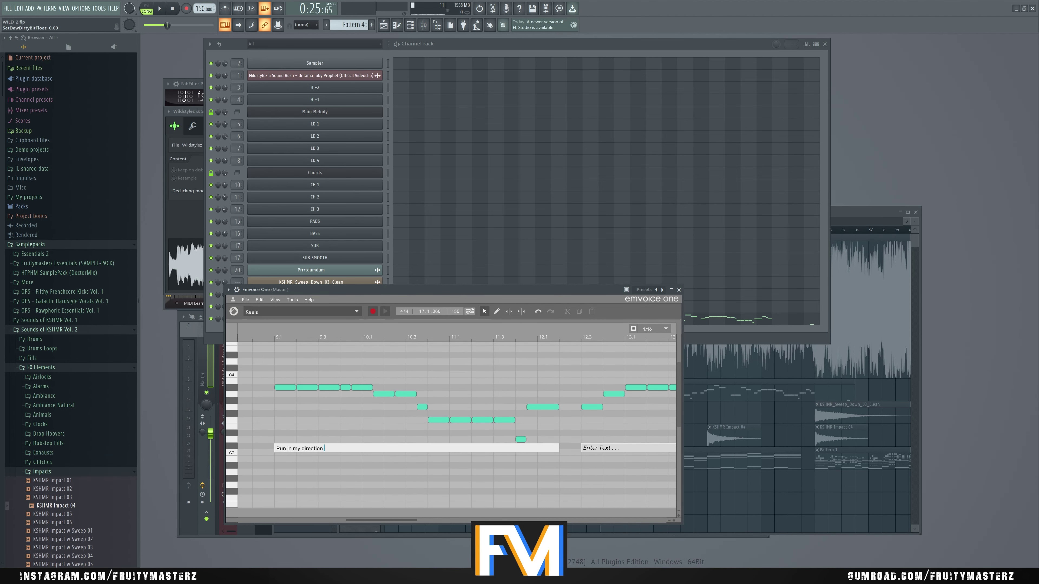
Copy "Make me believe we're not alone" from the online lyrics and append it to the "Run in my direction" lyric
key(alt+Tab)
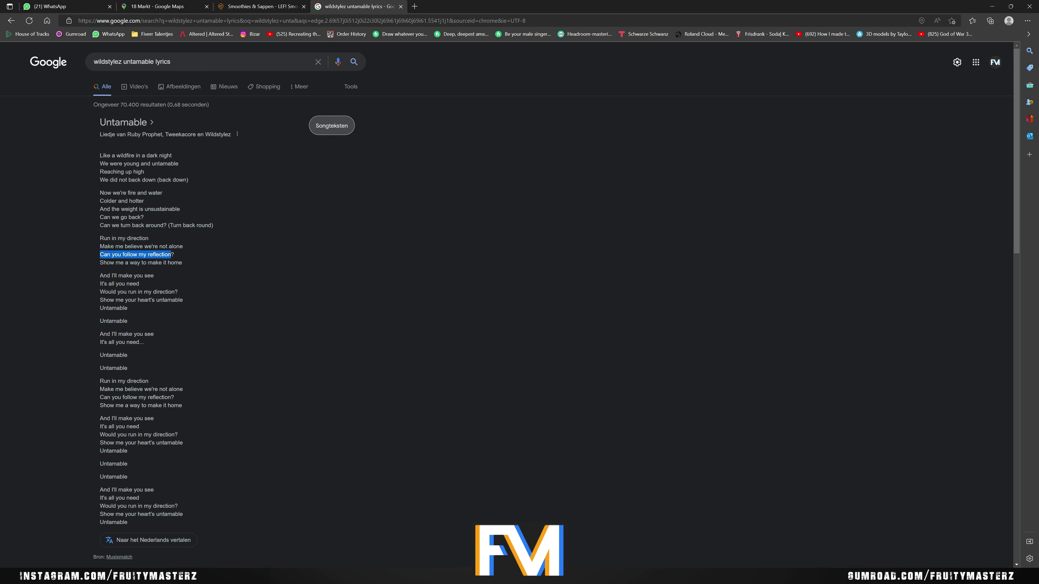
drag(100, 246, 186, 248)
key(ctrl+c)
key(alt+Tab)
click(335, 448)
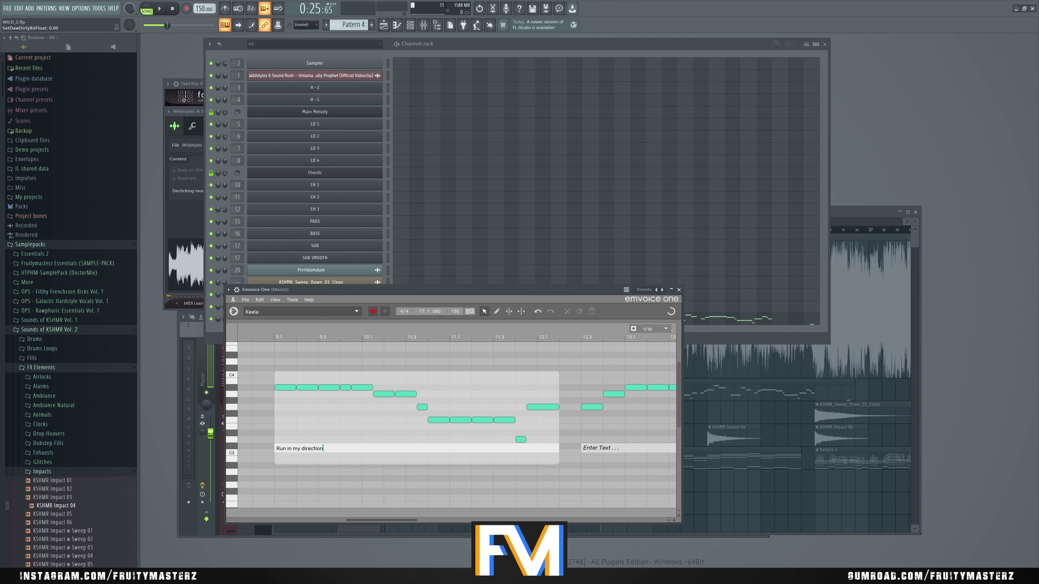
key(ctrl+v)
Copy "Can you follow my reflection" from the online lyrics into the empty lyric of the phrase starting in bar 12
key(alt+Tab)
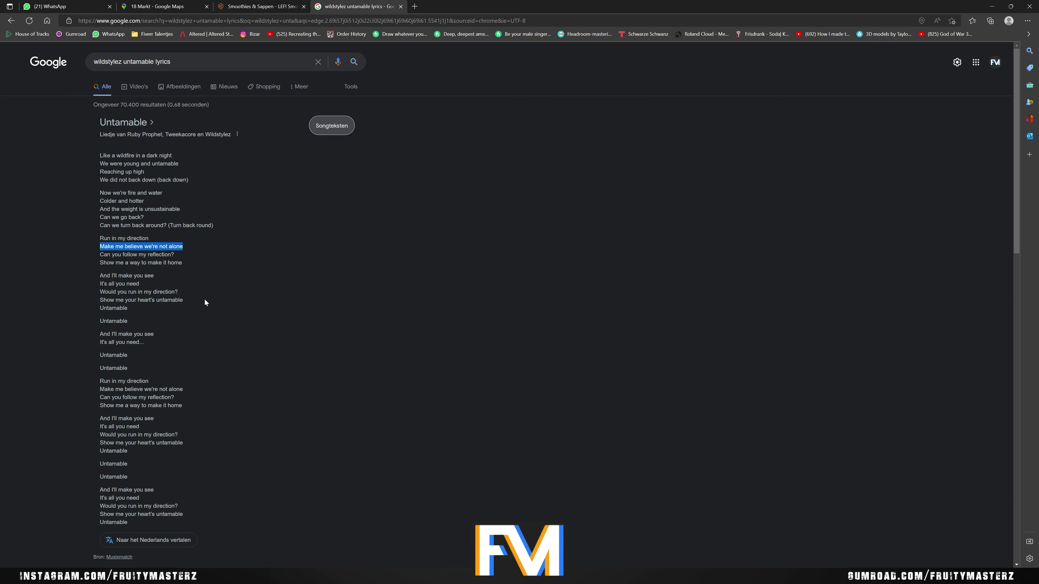
drag(171, 254, 80, 257)
key(ctrl+c)
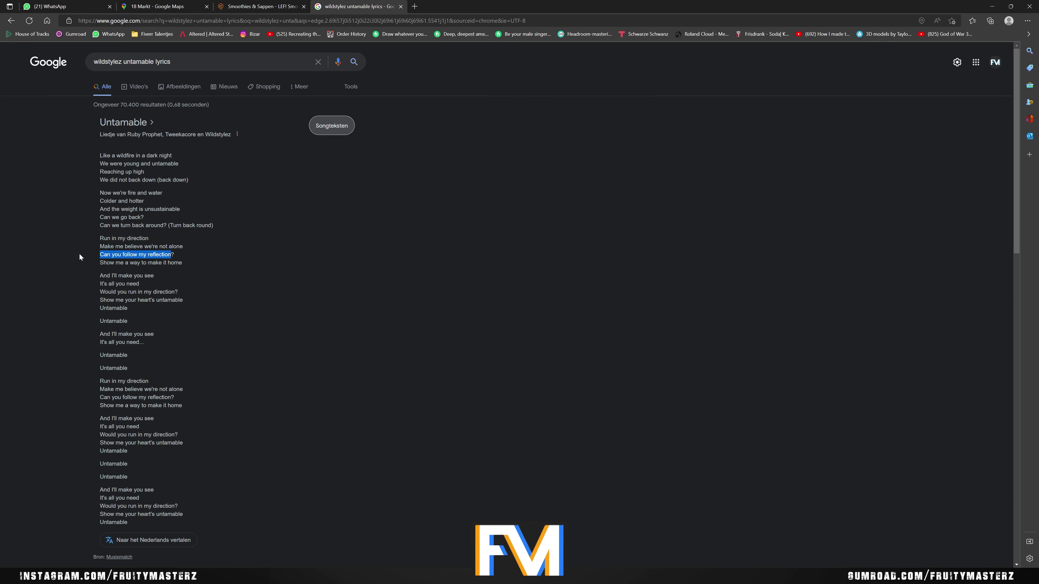
key(alt+Tab)
double_click(409, 448)
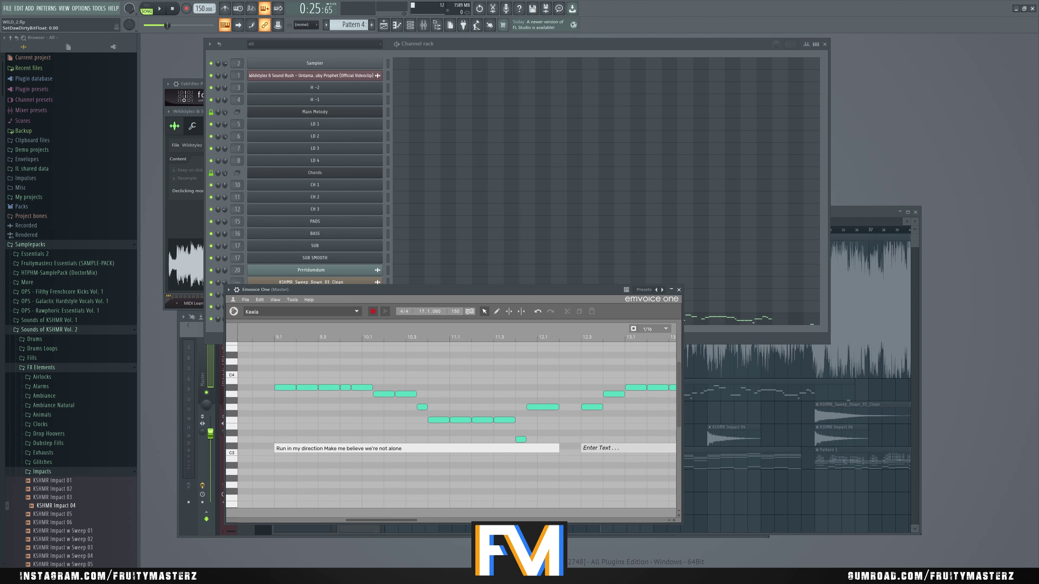
key(ctrl+v)
key(ctrl+z)
click(585, 450)
key(ctrl+v)
key(Return)
Copy "Show me a way to make it home" from the online lyrics and append it to the "Can you follow my reflection" lyric
key(alt+Tab)
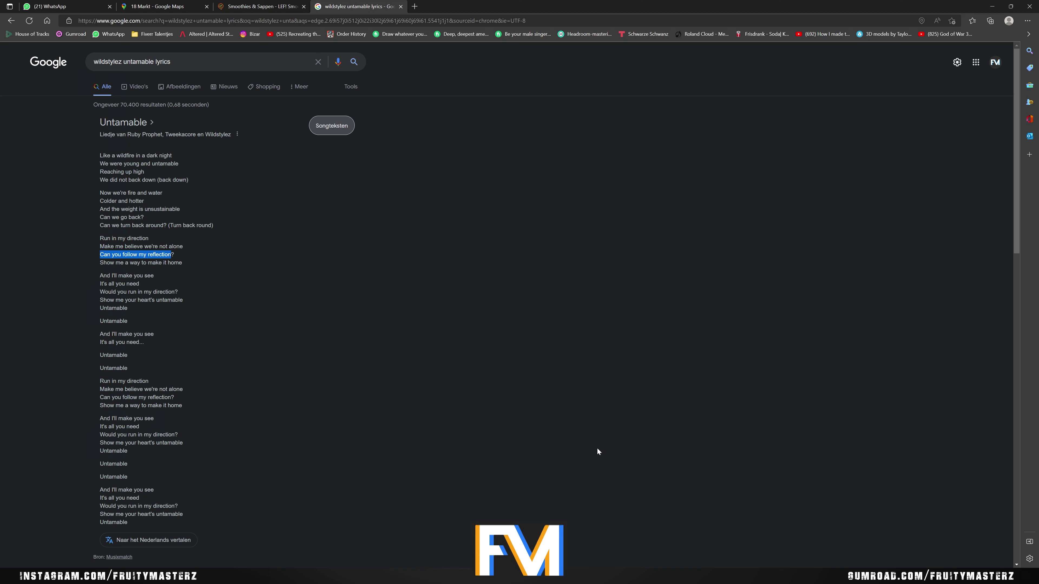
drag(99, 262, 184, 270)
key(ctrl+c)
key(alt+Tab)
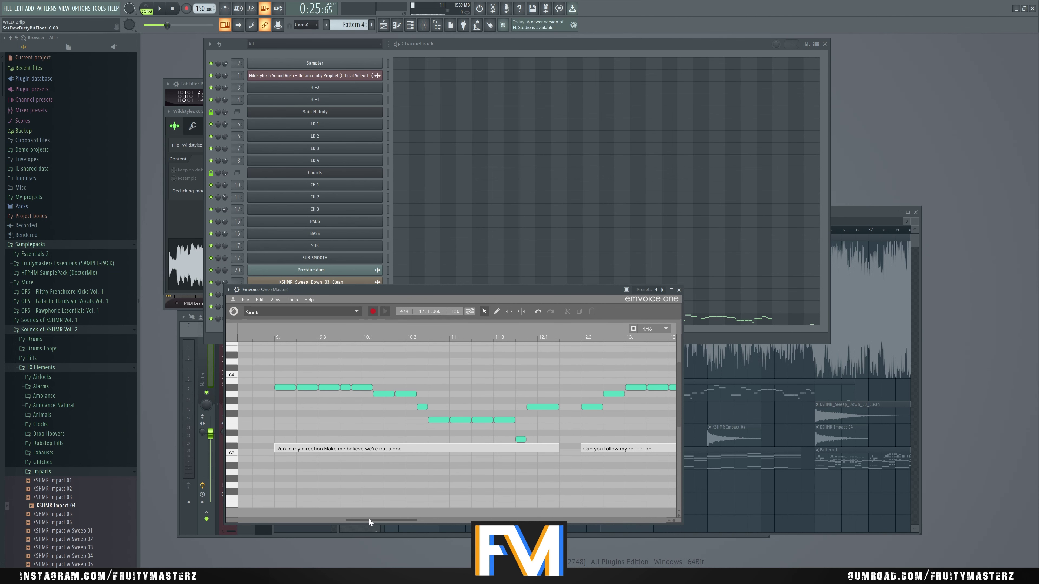
drag(370, 519, 400, 517)
double_click(491, 444)
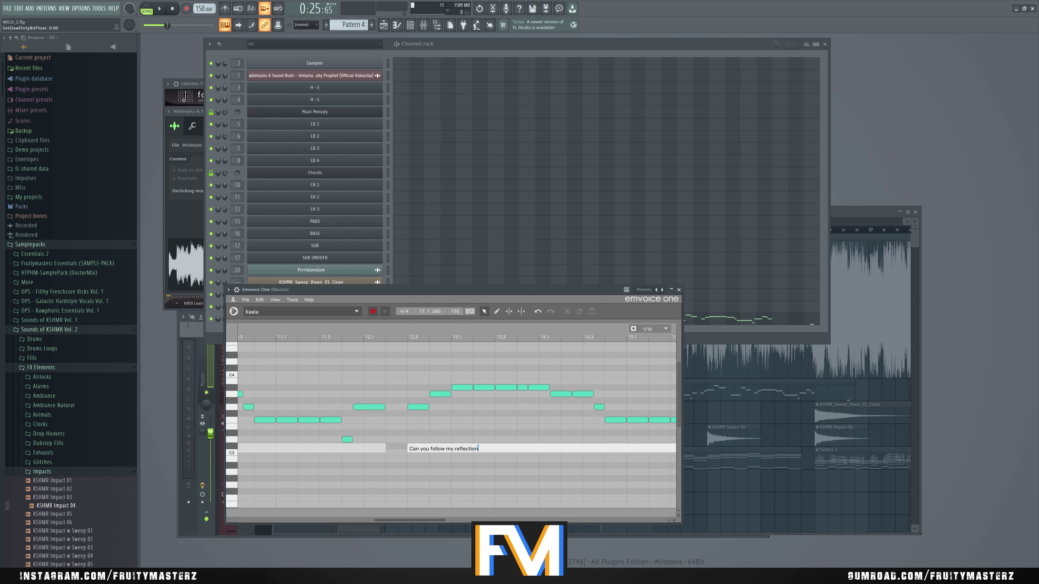
key(ctrl+v)
key(Return)
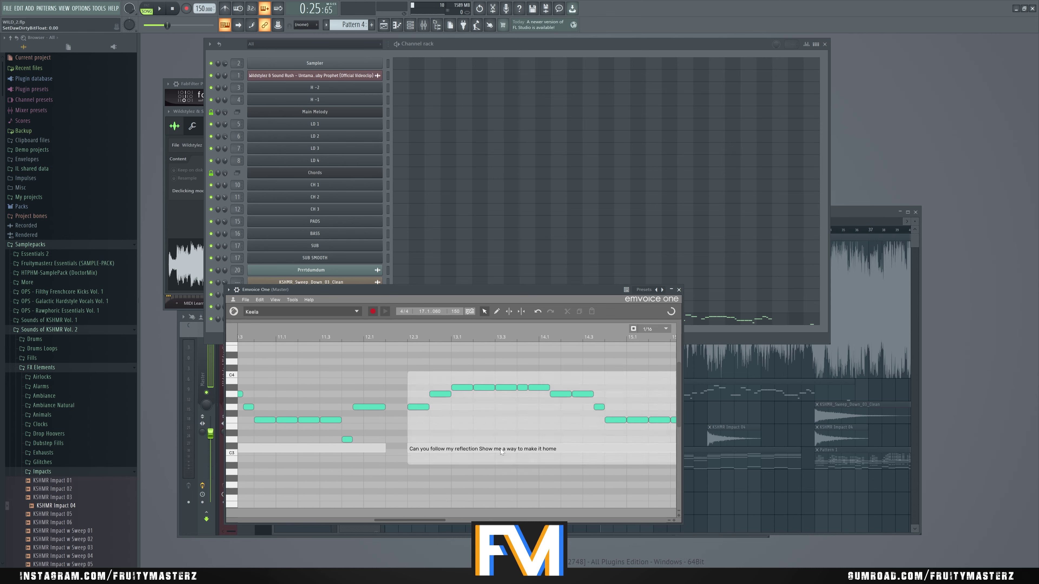
Play the FL Studio playlist arrangement from bar 9 to listen to the lyrics entered for the two phrases
click(873, 212)
scroll(593, 299, down, 1)
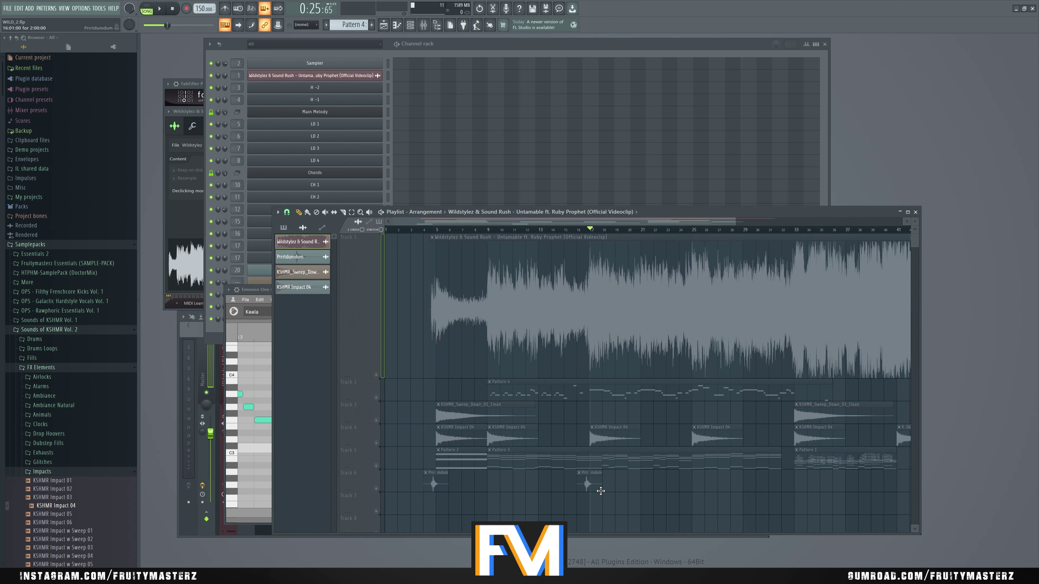
key(space)
scroll(481, 239, up, 1)
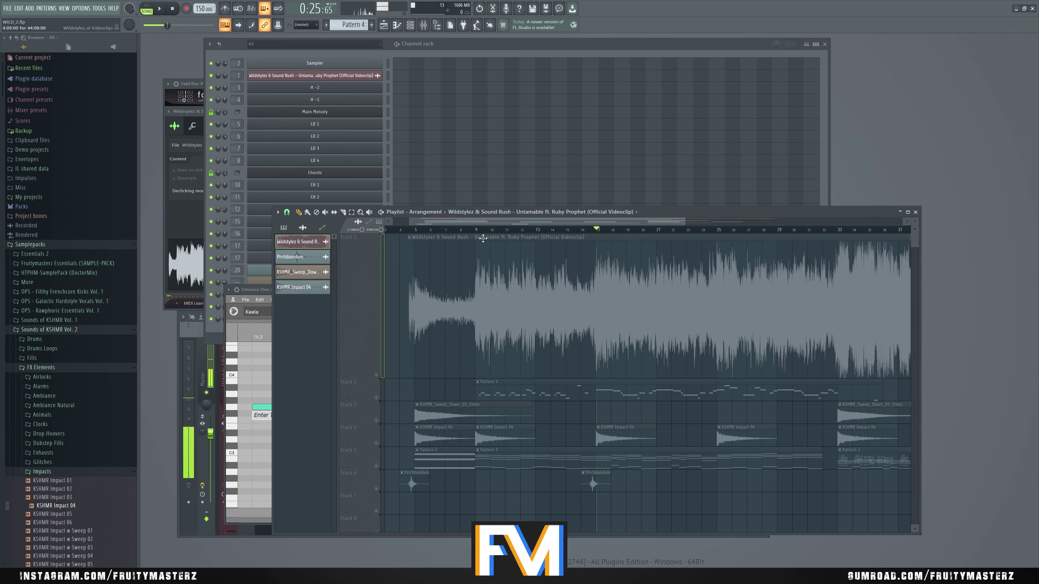
click(474, 230)
scroll(473, 235, up, 3)
scroll(464, 253, down, 3)
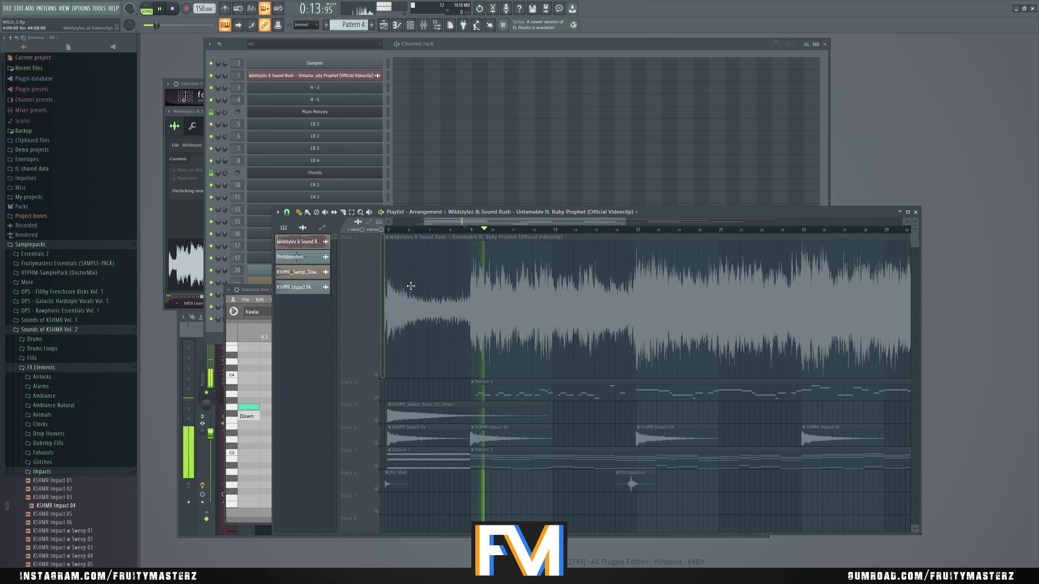
drag(476, 313, 475, 271)
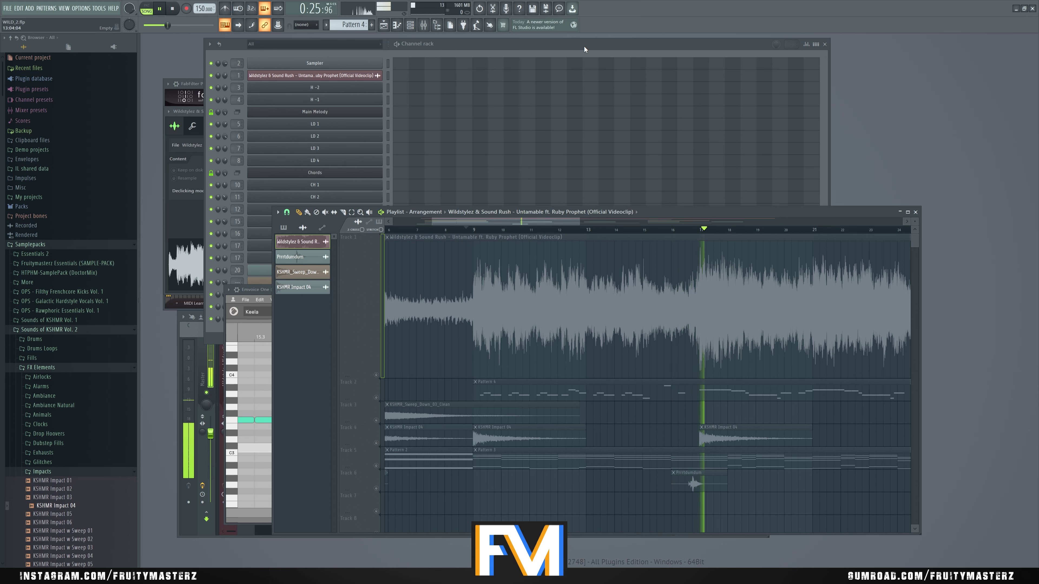
key(space)
Return to Emvoice One and paste "And I'll make you see" from the online lyrics into the empty lyric starting in bar 16
key(F6)
click(338, 314)
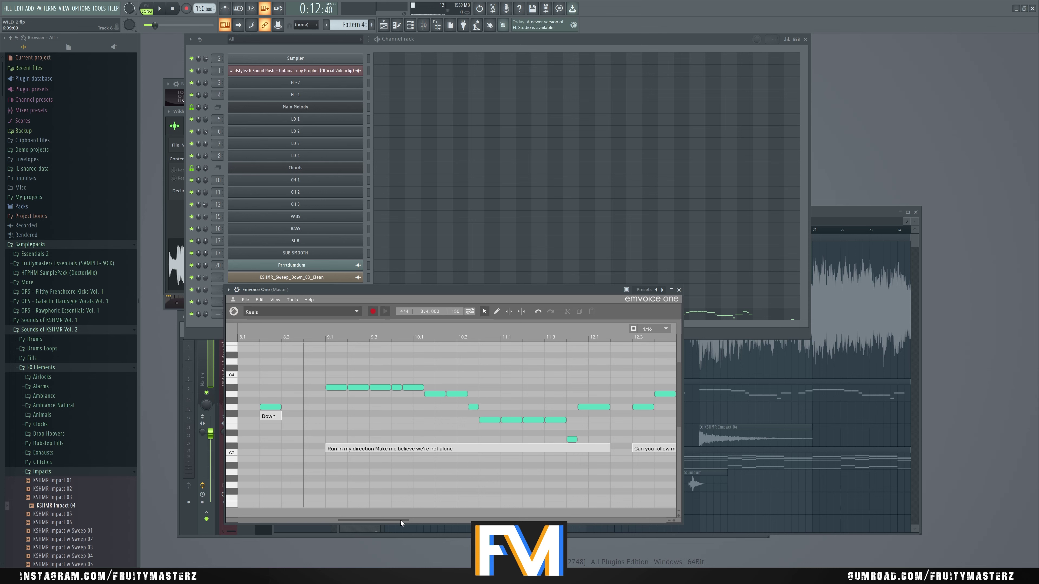
drag(400, 520, 498, 509)
key(alt+Tab)
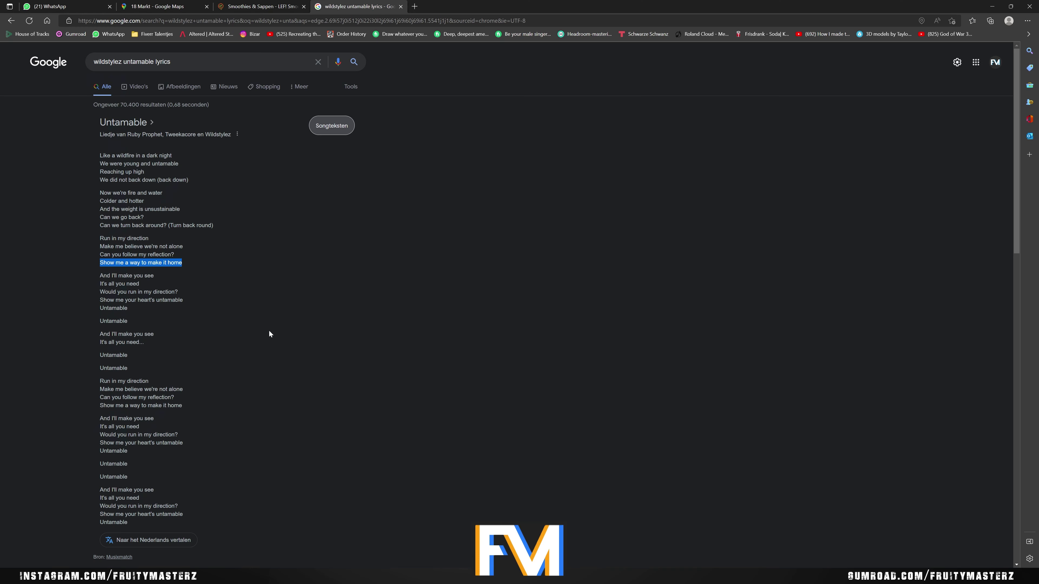
double_click(125, 275)
click(167, 279)
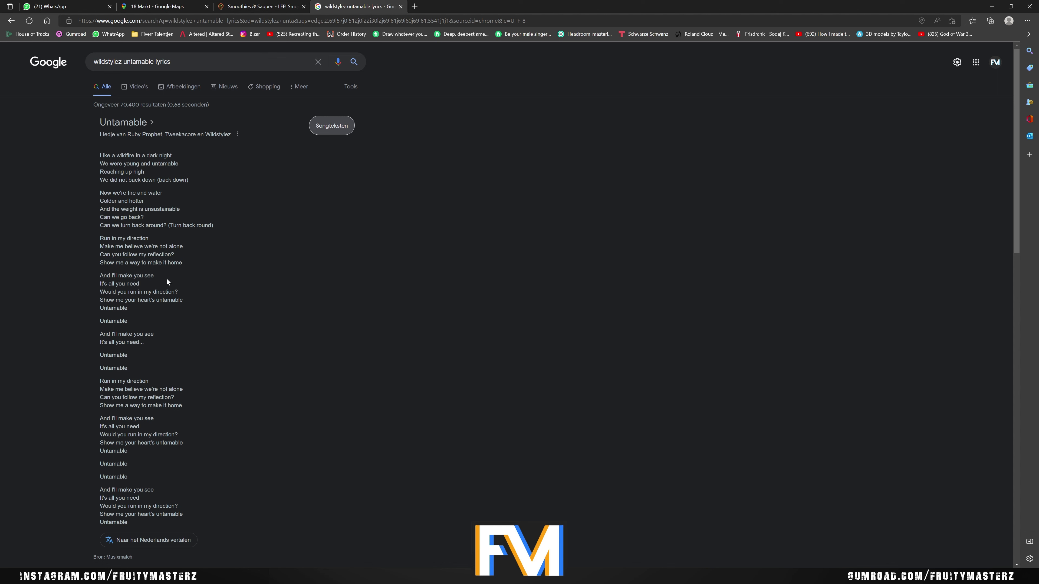
drag(100, 275, 170, 277)
key(ctrl+c)
key(alt+Tab)
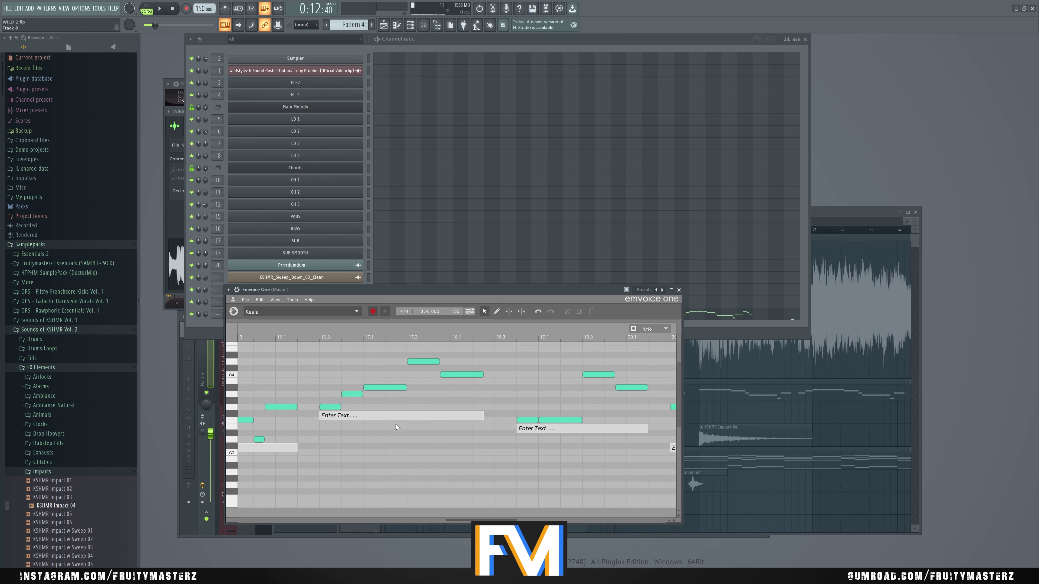
click(394, 415)
key(ctrl+v)
key(Return)
Copy "It's all you need" from the online lyrics into the empty lyric after "And I'll make you see"
key(alt+Tab)
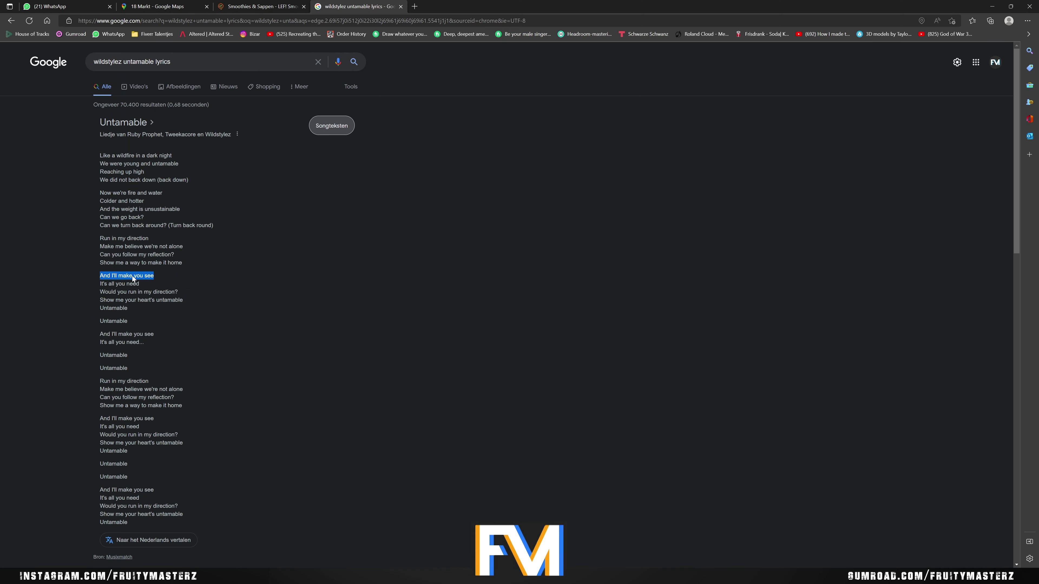
click(100, 285)
drag(139, 284, 94, 285)
key(ctrl+c)
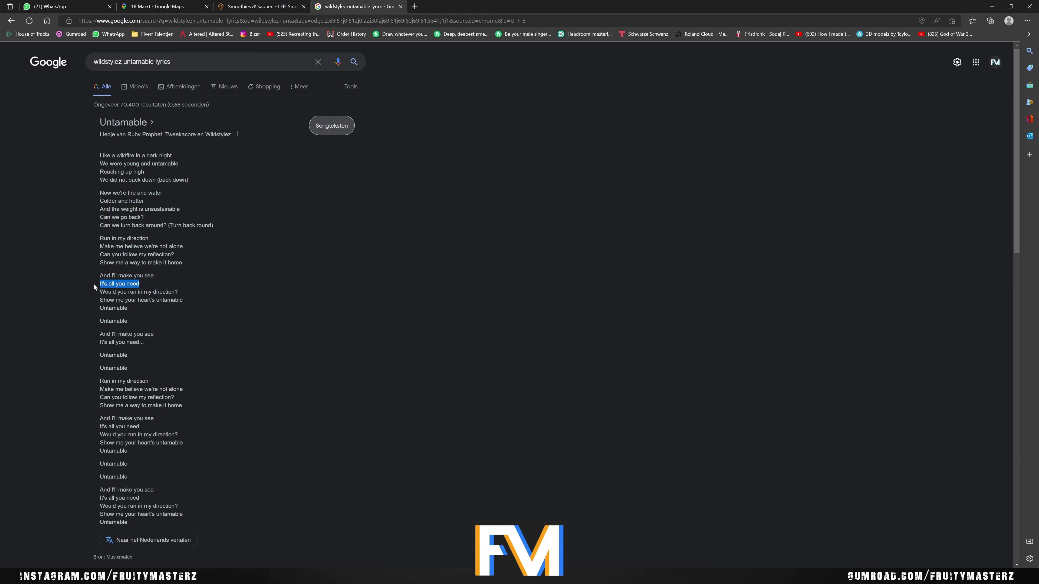
click(248, 297)
key(alt+Tab)
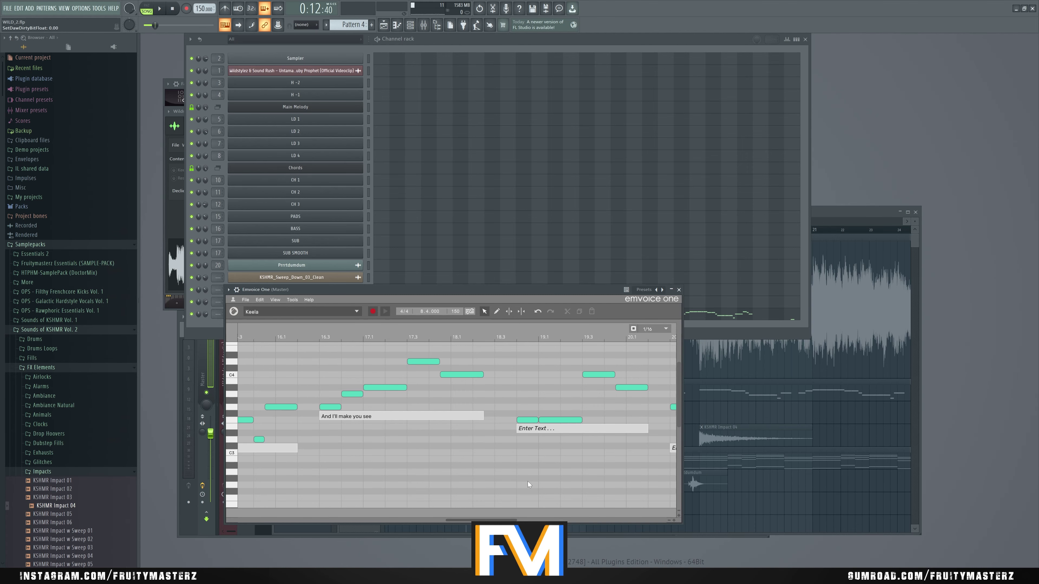
click(533, 430)
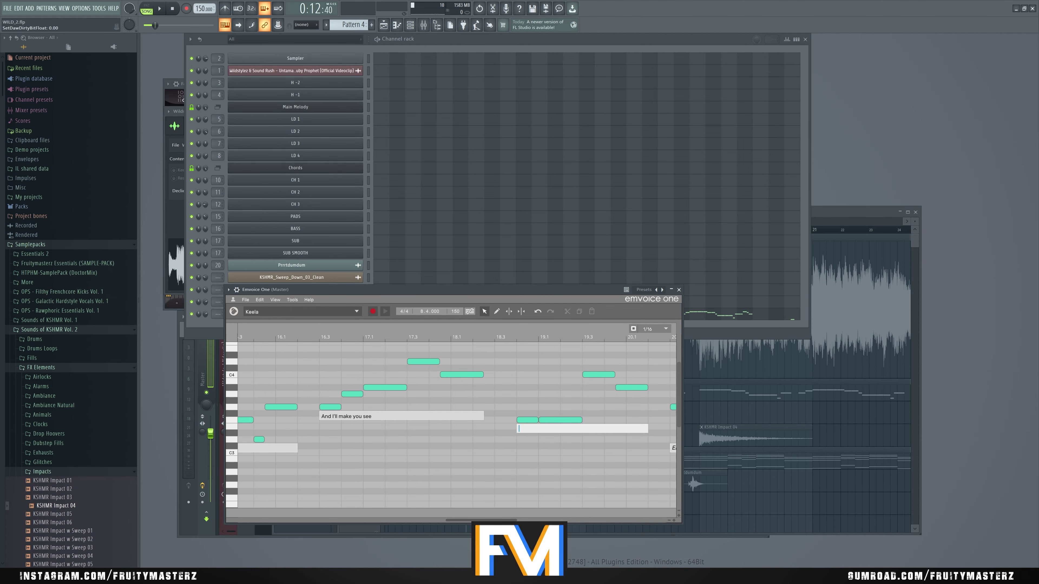
key(ctrl+v)
key(Return)
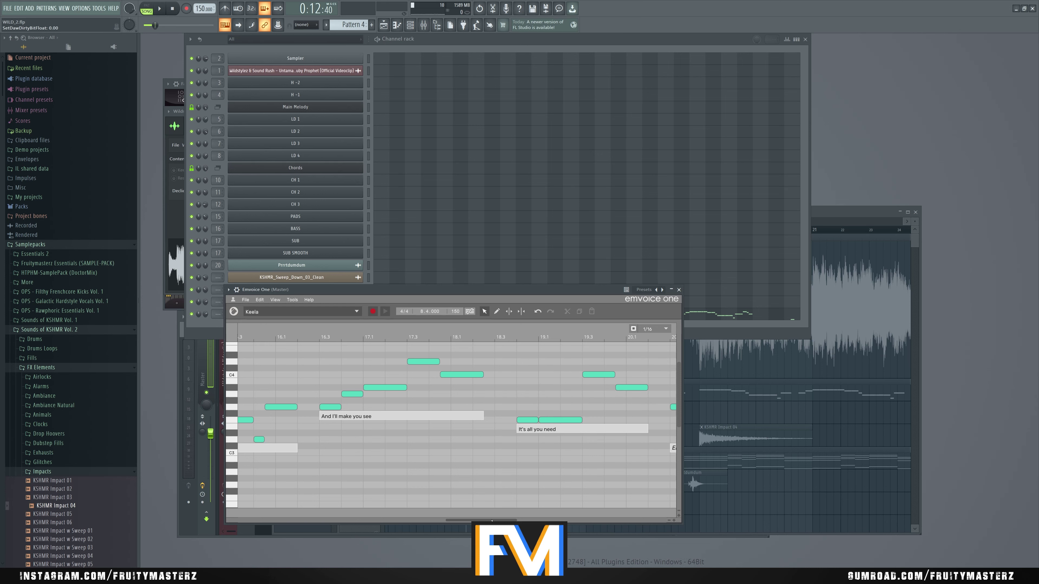
Copy "Would you run in my direction" from the online lyrics into the empty lyric of the phrase starting in bar 20
drag(491, 521, 536, 517)
key(alt+Tab)
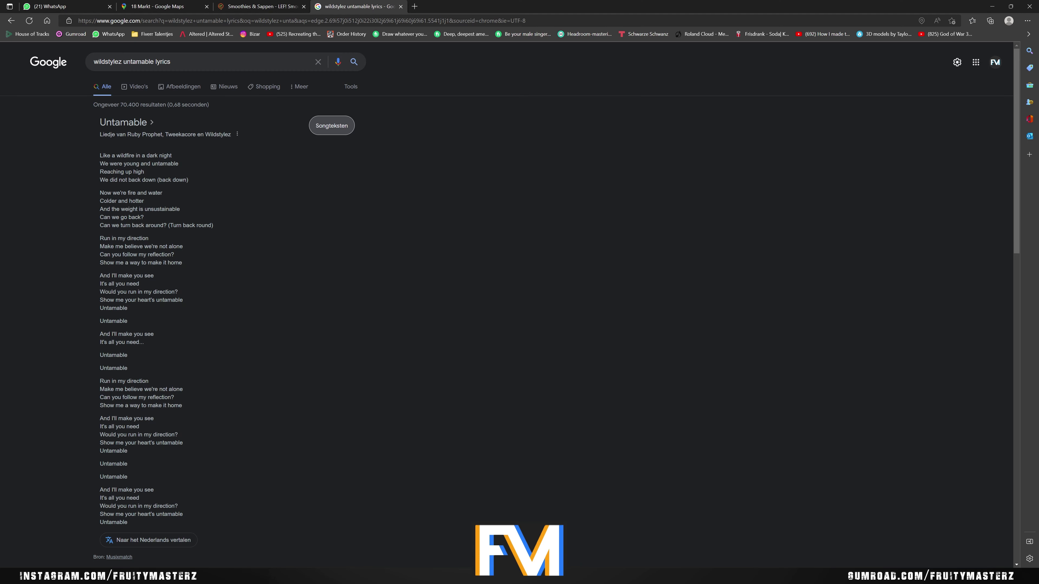
scroll(176, 356, down, 2)
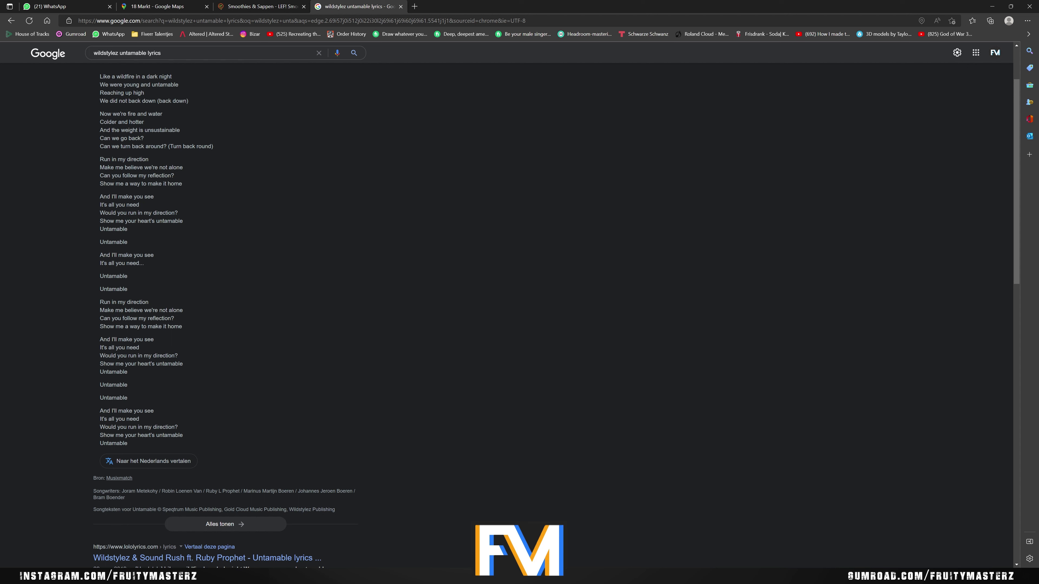
drag(100, 213, 174, 213)
key(ctrl+c)
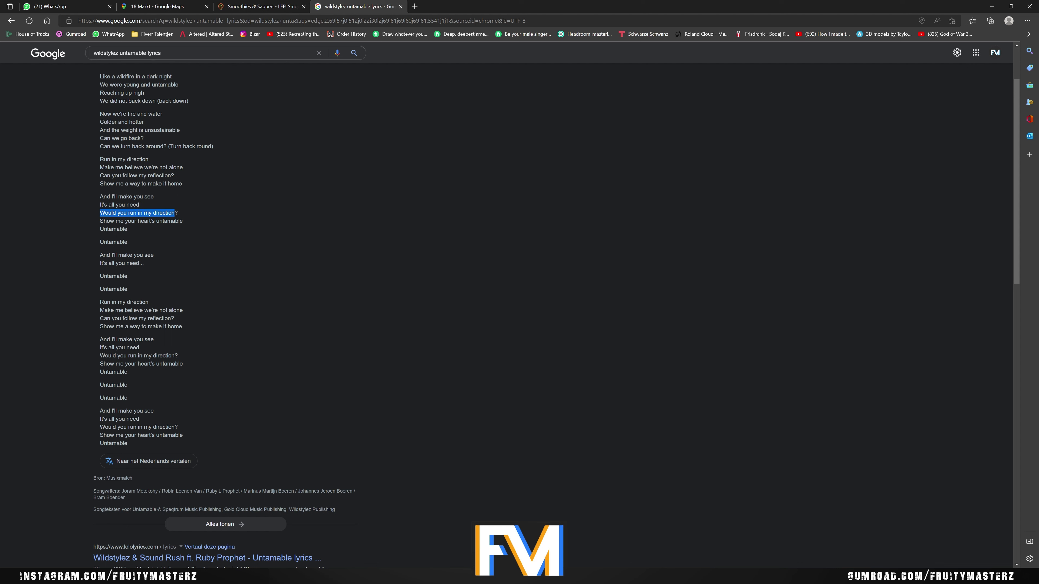
key(alt+Tab)
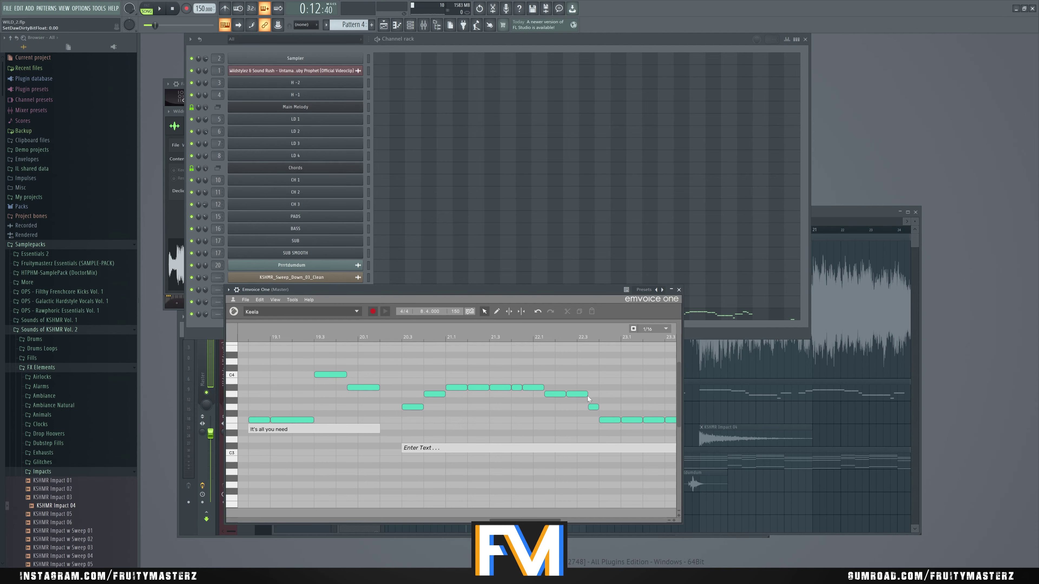
click(523, 448)
key(ctrl+v)
key(Return)
Copy "Show me your heart's untamable" from the online lyrics and append it to the "Would you run in my direction" lyric
key(alt+Tab)
drag(99, 221, 182, 225)
key(ctrl+c)
key(alt+Tab)
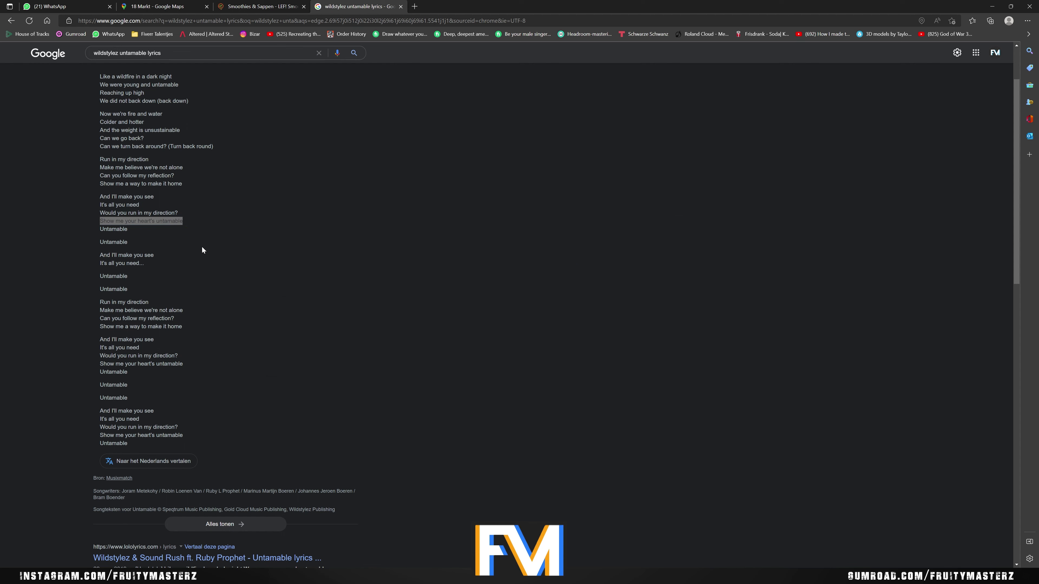
double_click(528, 452)
key(ctrl+v)
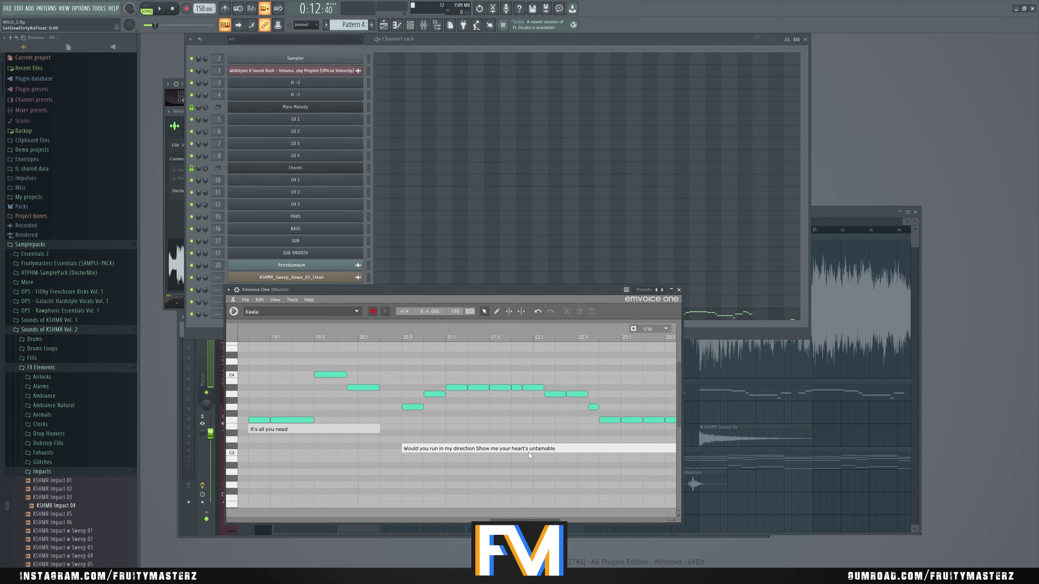
Copy "un tame ab bol" from the lyric in bar 4 over "untamable" in the last lyric, and append it a second time
drag(539, 521, 254, 520)
key(alt+Tab)
key(alt+Tab)
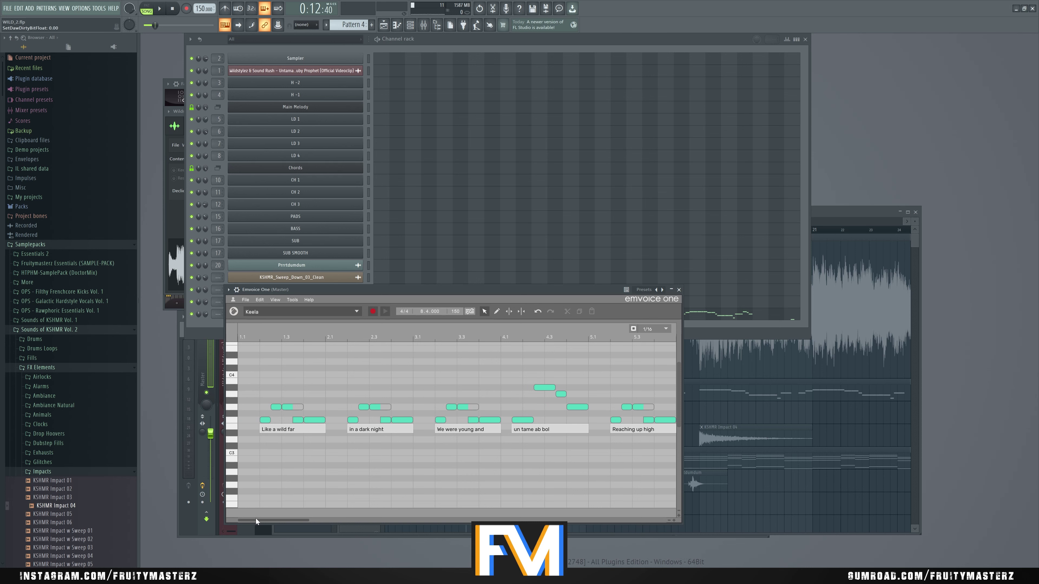
double_click(557, 431)
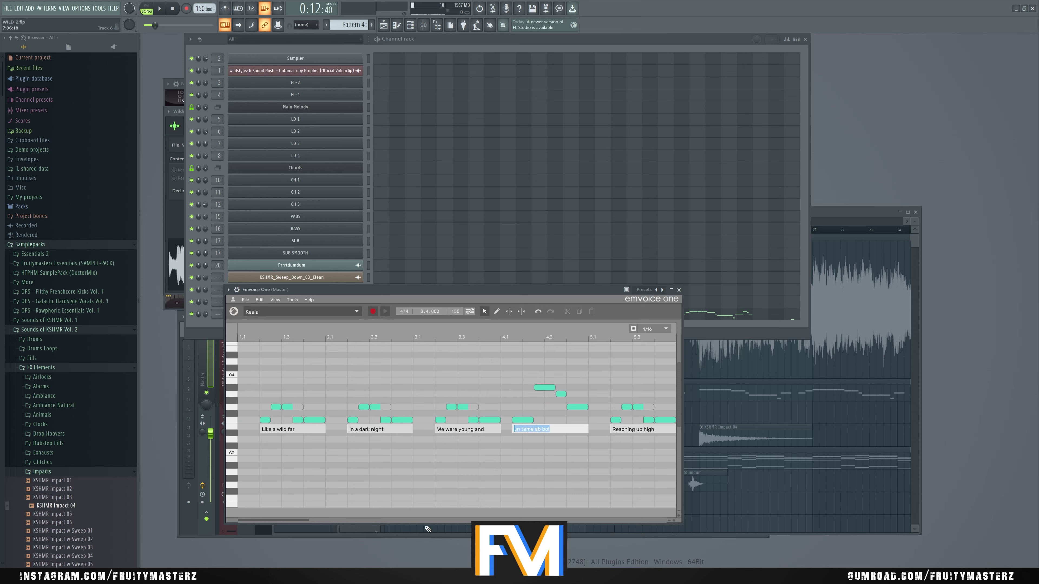
drag(312, 522, 576, 518)
click(480, 449)
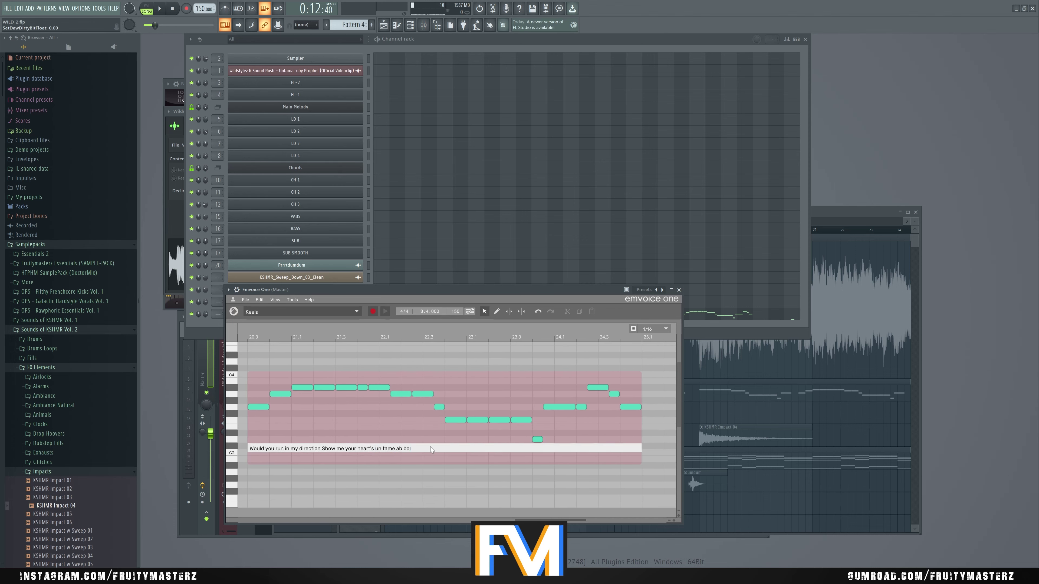
click(448, 449)
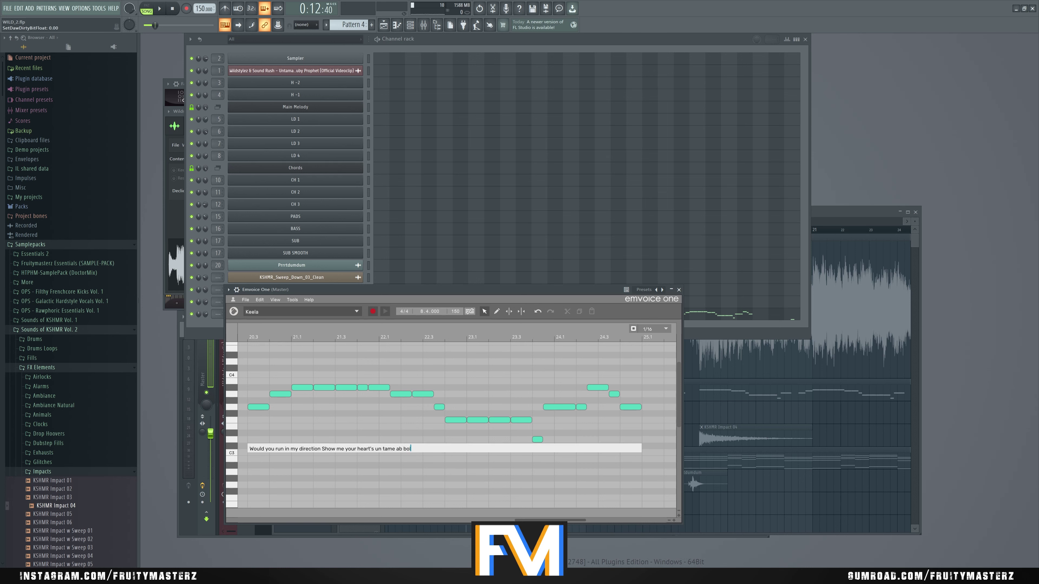
key(Return)
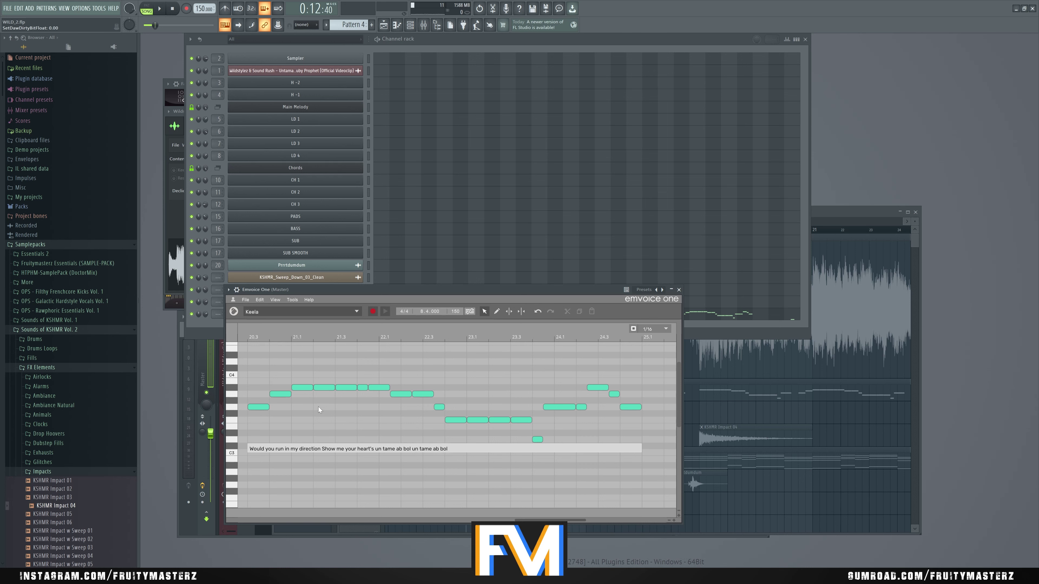
Play the notes of the last vocal phrase and the original song around bar 24 in the playlist to compare them
drag(254, 362, 657, 444)
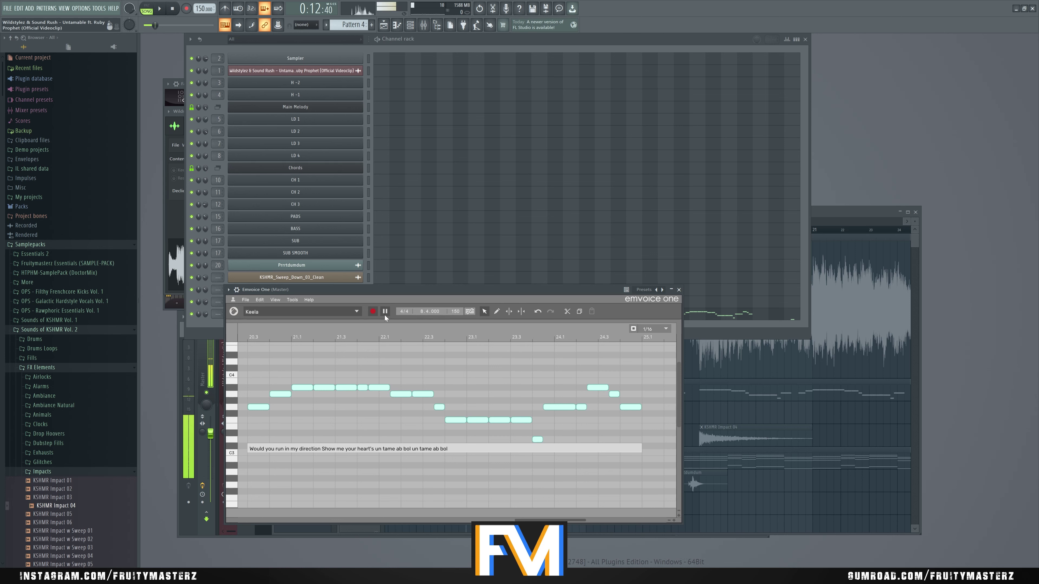
click(546, 375)
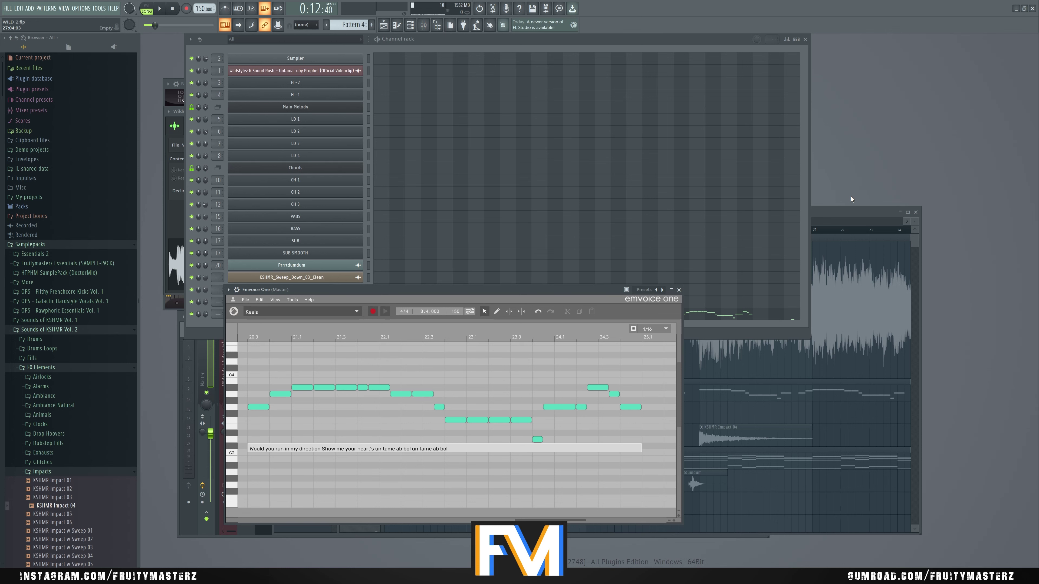
click(854, 210)
click(375, 375)
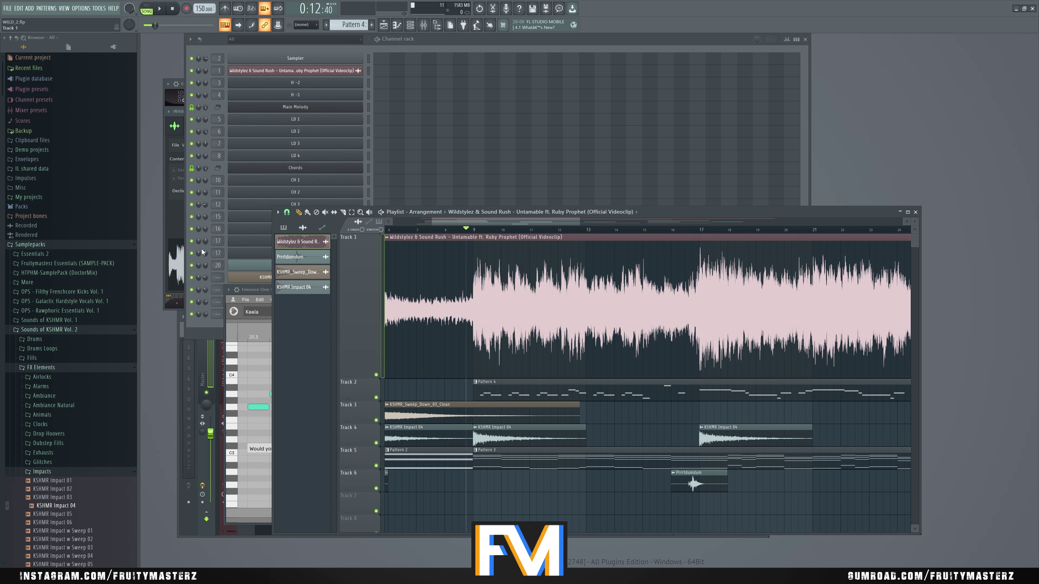
click(196, 317)
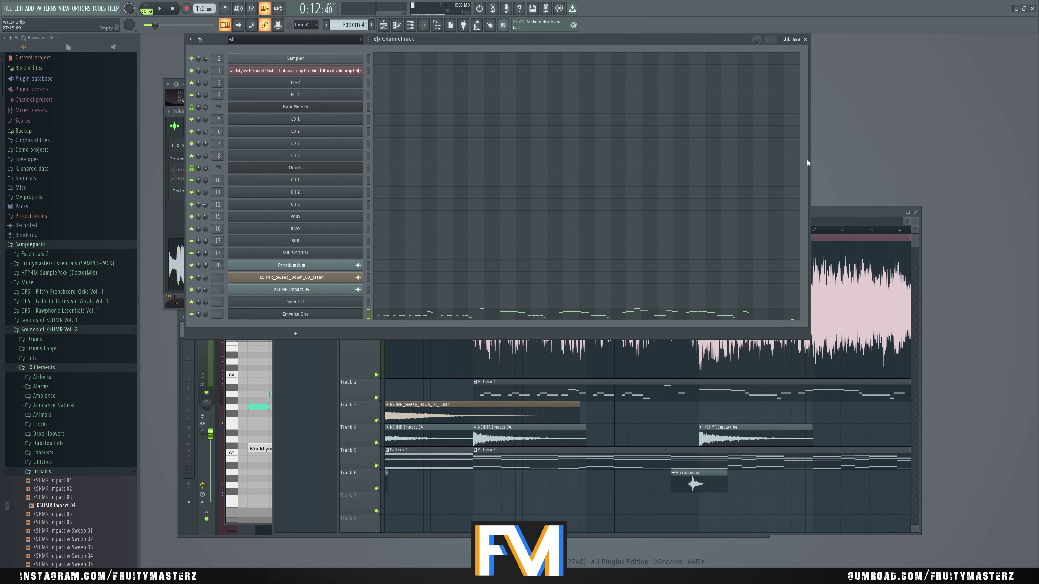
click(841, 211)
key(space)
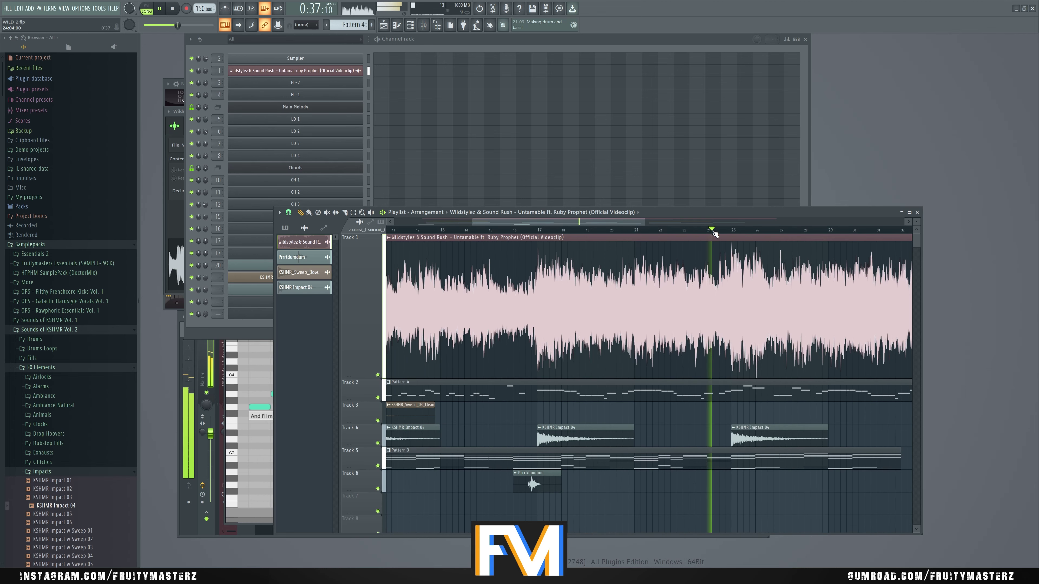
scroll(739, 282, down, 3)
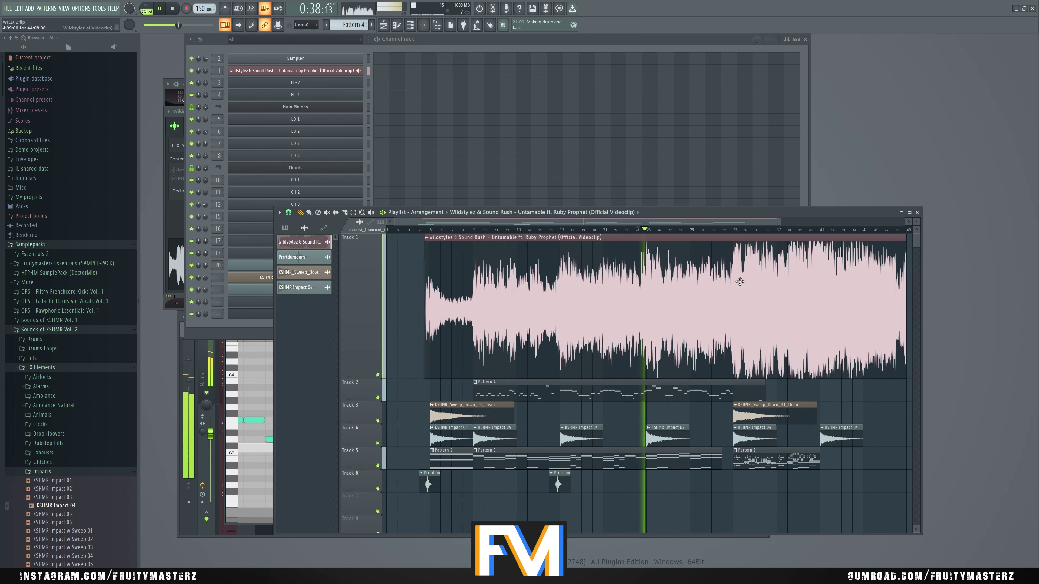
scroll(739, 282, up, 1)
Move the melody notes from the Emvoice One channel to the Sylenth1 channel
click(806, 181)
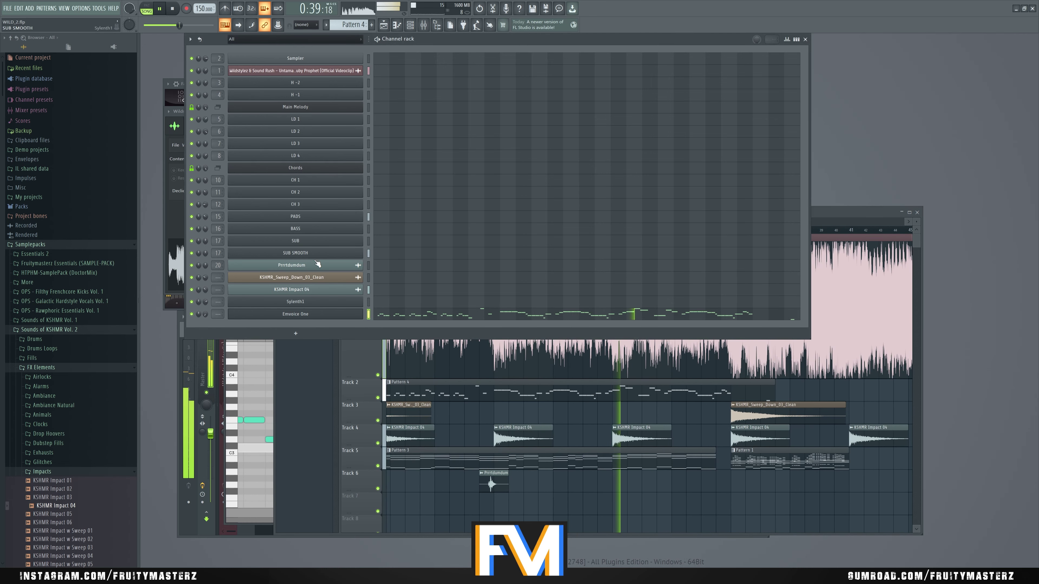
key(ctrl+x)
click(369, 302)
key(ctrl+v)
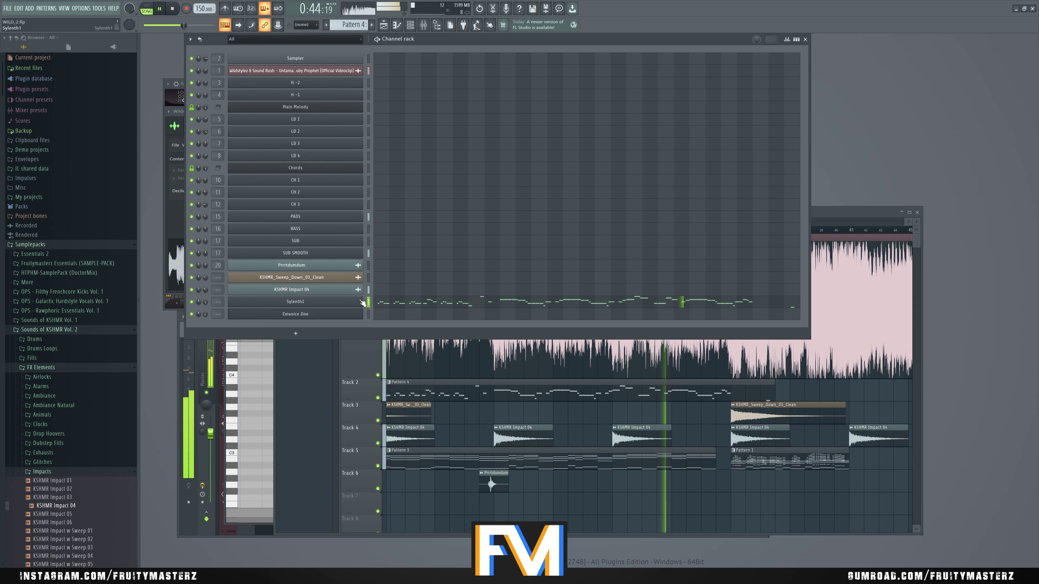
Transpose all the Sylenth1 melody notes up an octave in the piano roll
click(404, 303)
key(ctrl+a)
key(ctrl+Up)
scroll(404, 304, down, 3)
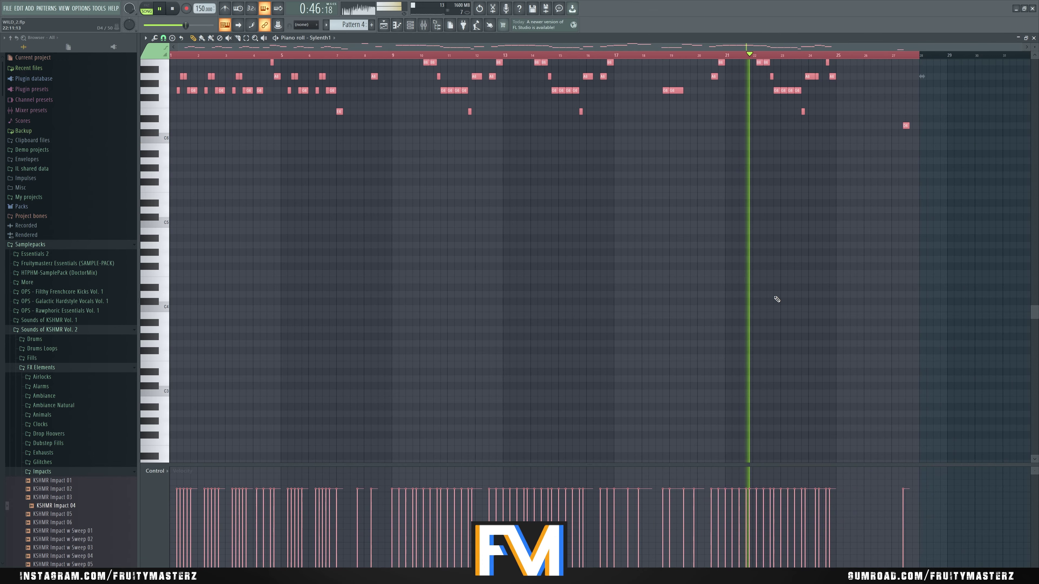
scroll(776, 299, up, 3)
scroll(861, 299, up, 4)
key(ctrl+d)
scroll(494, 195, up, 1)
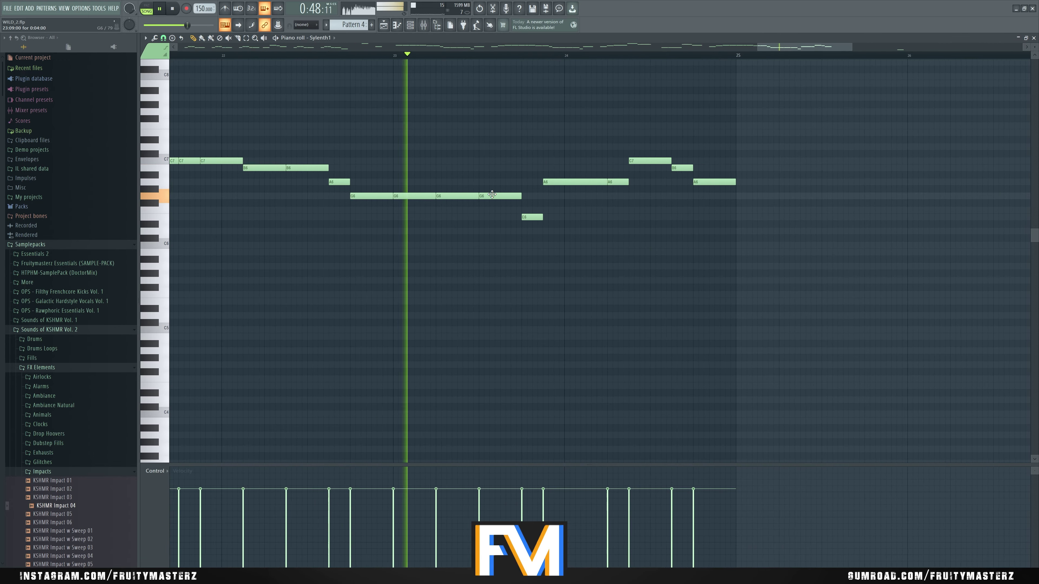
Shorten all the melody notes slightly so that small gaps separate them
scroll(492, 194, up, 3)
key(space)
key(ctrl+a)
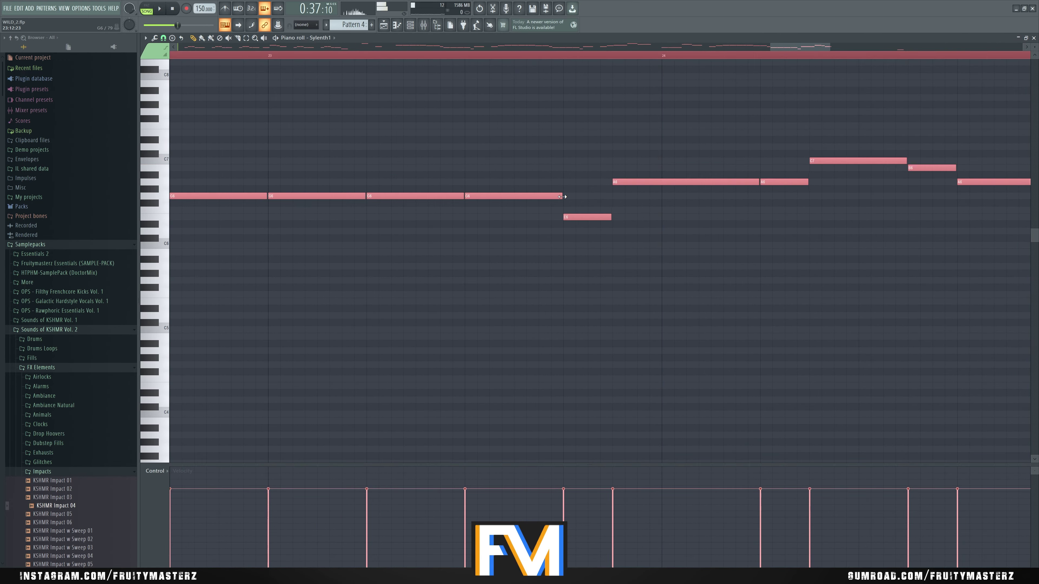
key(space)
scroll(417, 137, down, 2)
scroll(751, 283, right, 2)
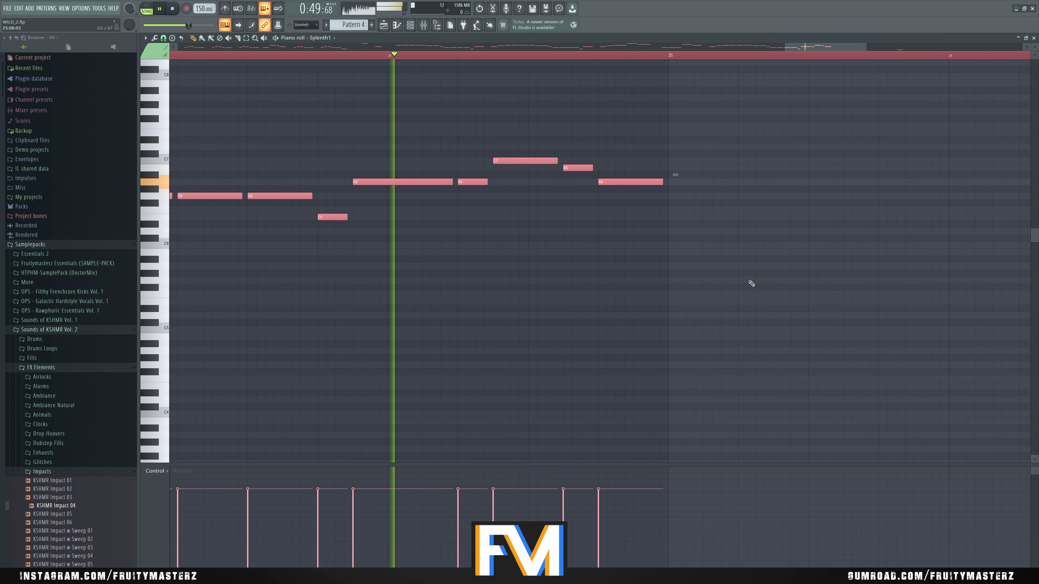
Shorten the long note crossing bar 24 and start the following note earlier, making both equally long
key(space)
click(346, 56)
key(space)
key(space)
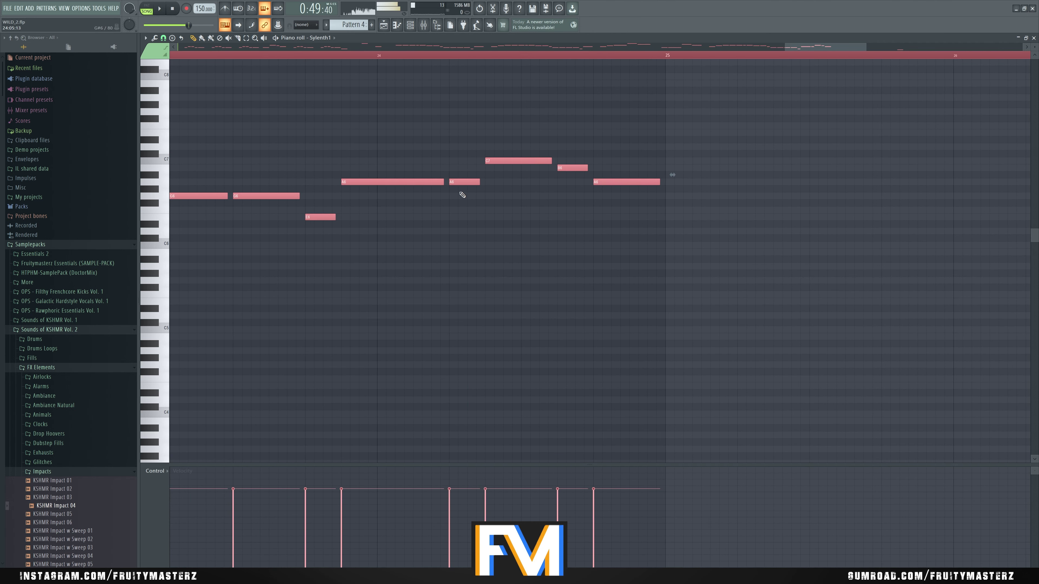
key(ctrl+d)
key(space)
key(space)
key(space)
mouse_move(462, 182)
mouse_down()
mouse_move(426, 182)
mouse_move(479, 183)
mouse_up()
key(space)
key(space)
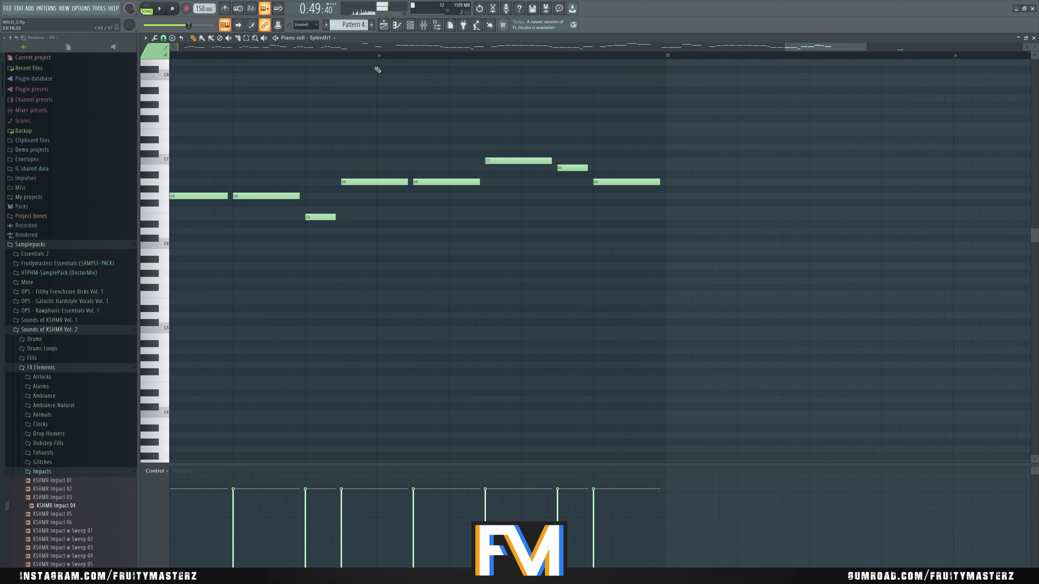
Play the phrase around bar 24 to check its rhythm, restoring the note deleted while listening
click(345, 56)
click(377, 56)
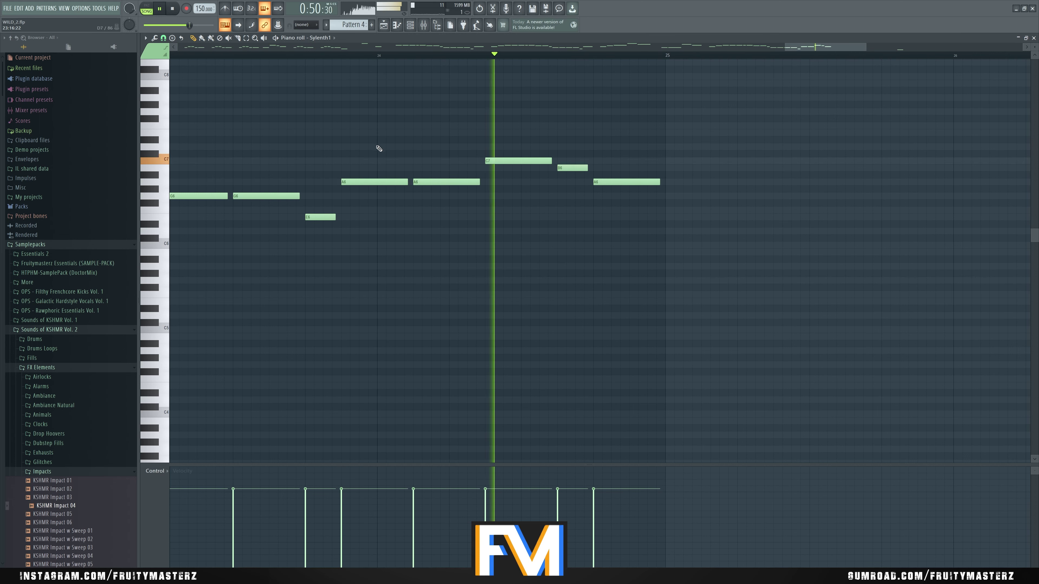
right_click(376, 182)
key(ctrl+z)
key(space)
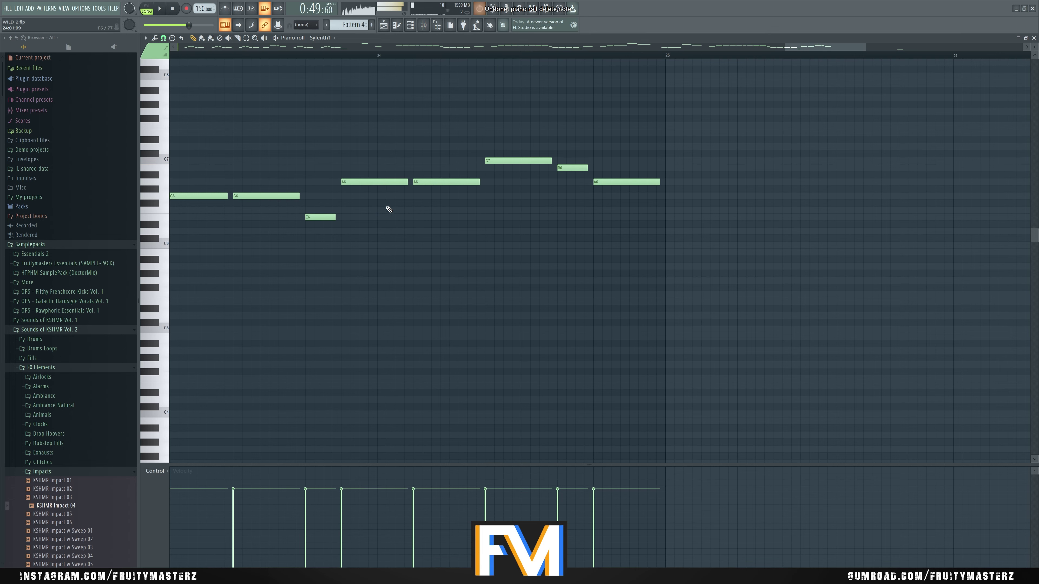
Close the piano roll and solo the Emvoice One channel
click(1035, 38)
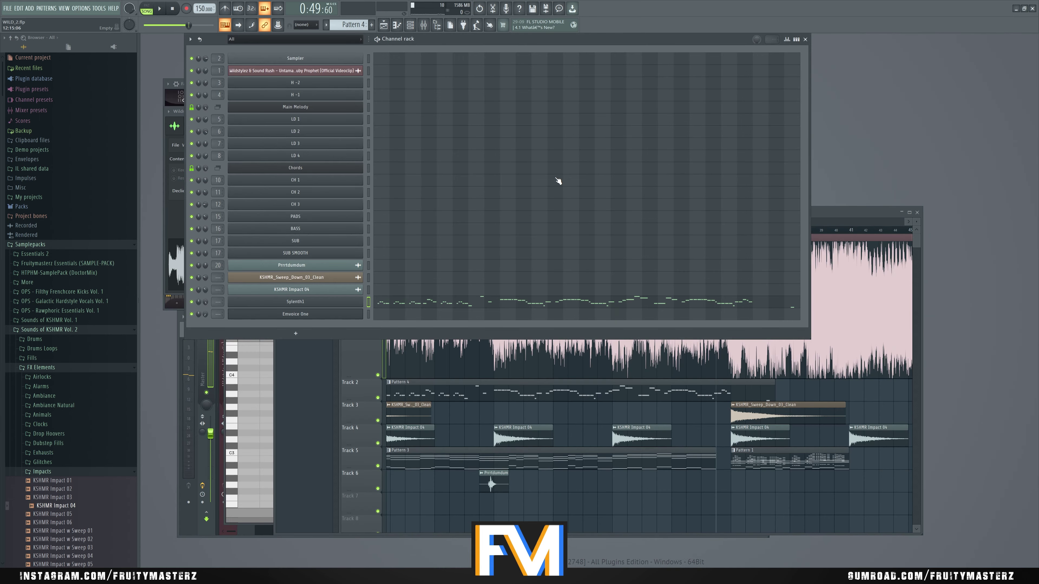
drag(206, 313, 205, 318)
click(815, 221)
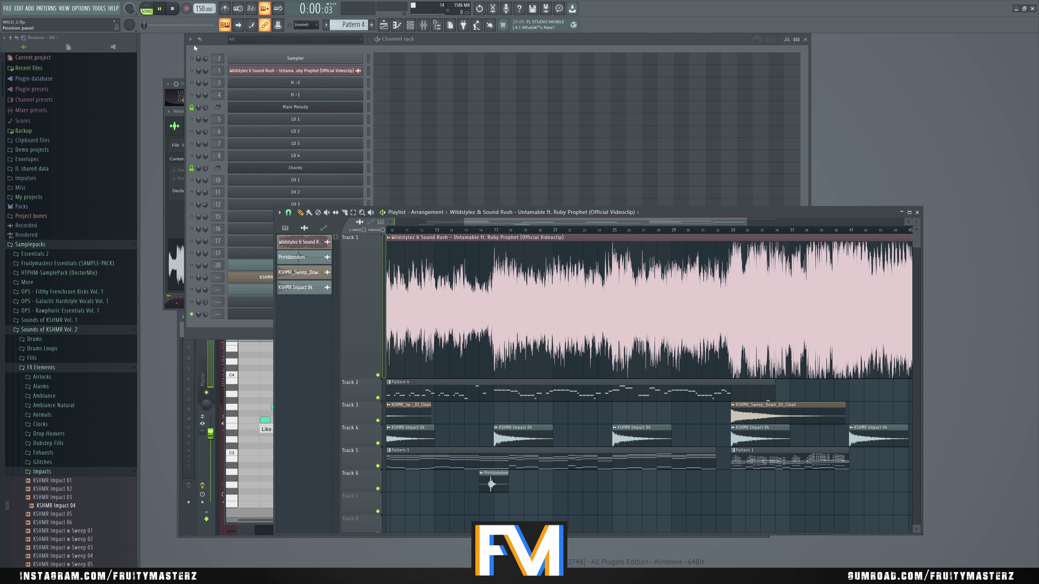
In Emvoice One, shorten the long note crossing bar 24 and extend the next note back to match the corrected rhythm
click(254, 316)
click(249, 316)
key(space)
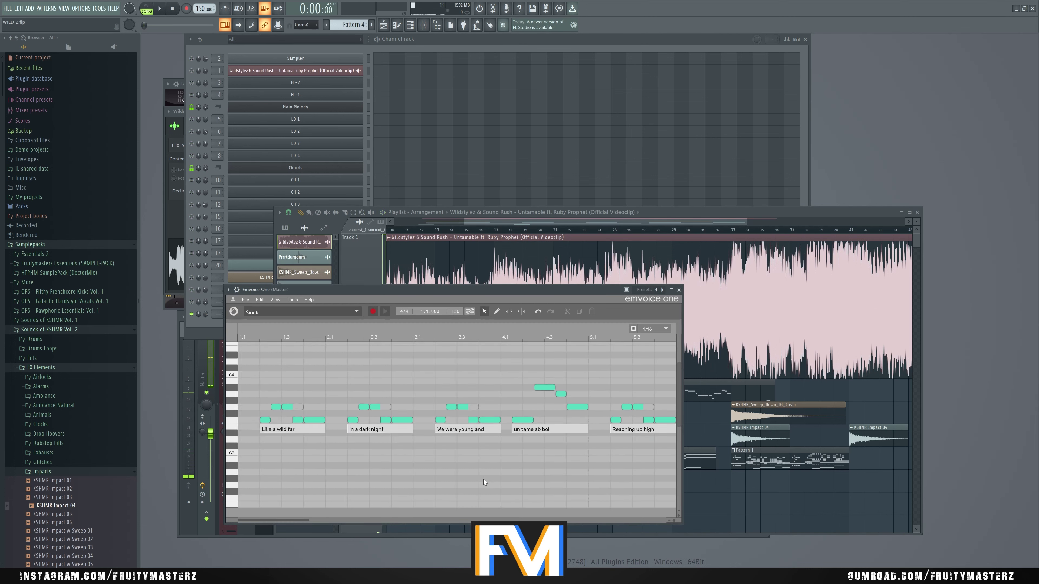
drag(286, 519, 598, 520)
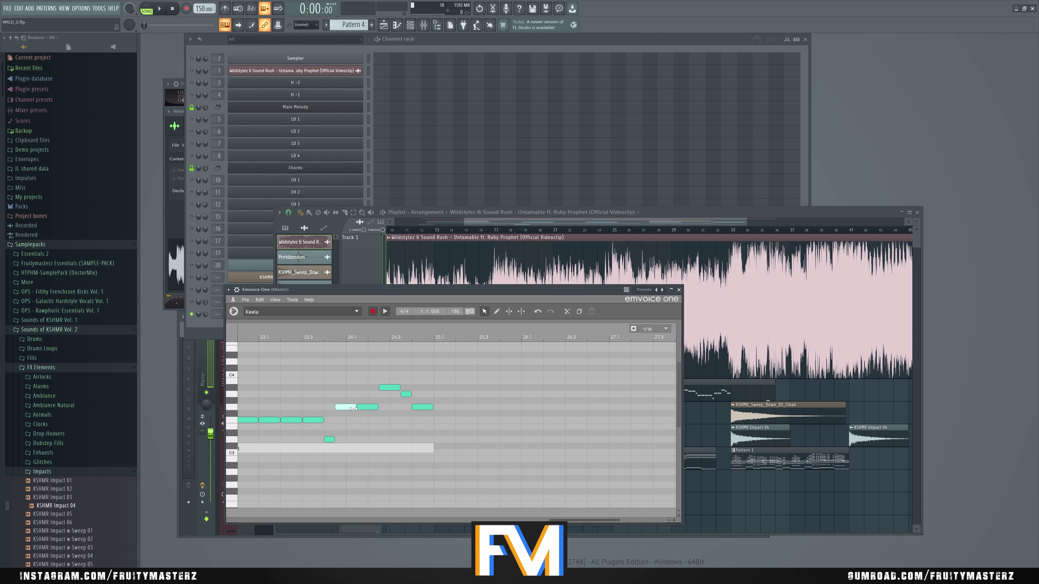
click(353, 408)
Play the soloed vocal from the start of the playlist through the last phrase, following it in Emvoice One
click(711, 224)
scroll(599, 504, down, 3)
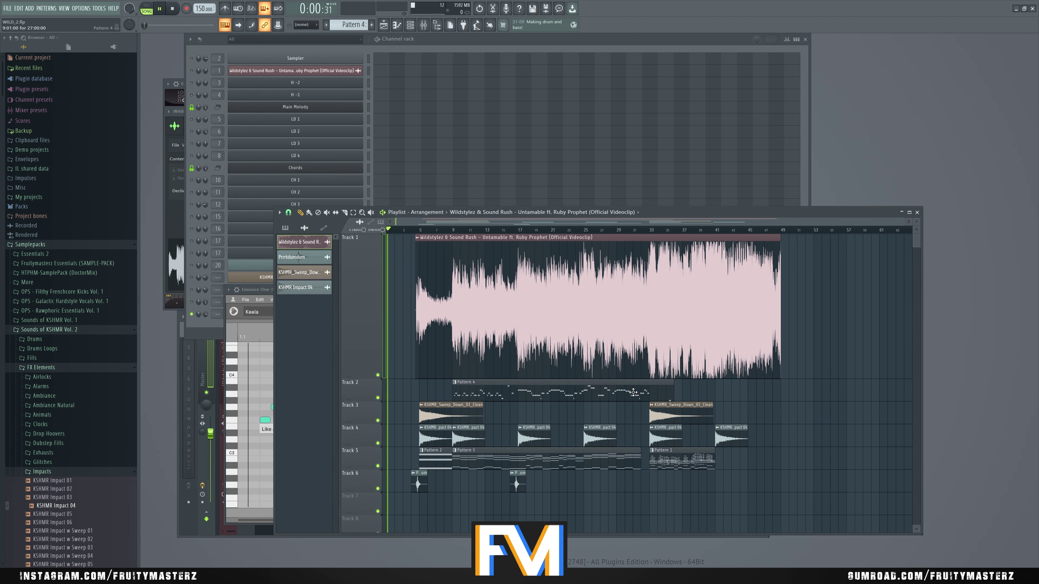
click(253, 291)
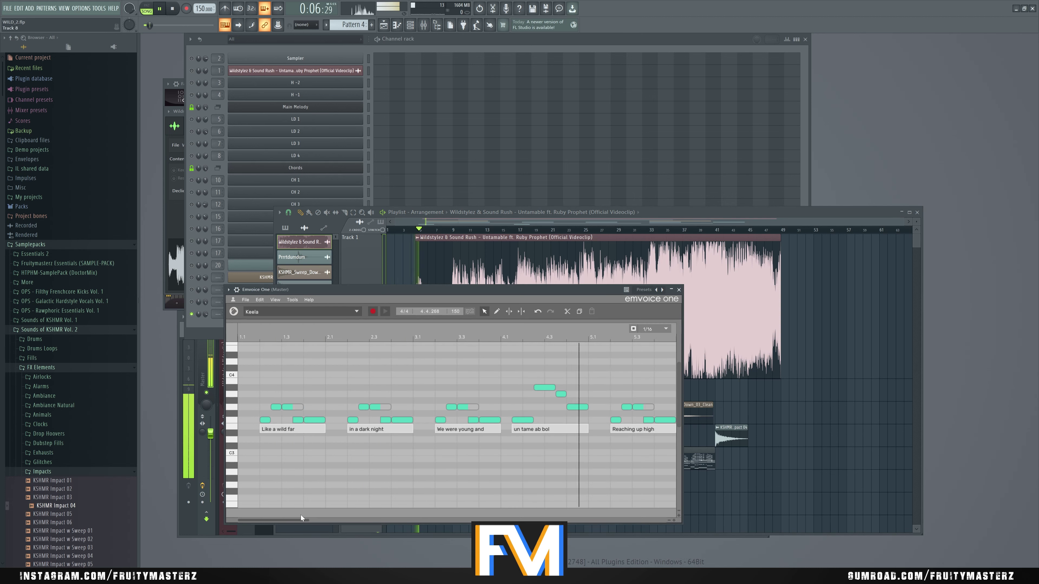
drag(303, 520, 595, 509)
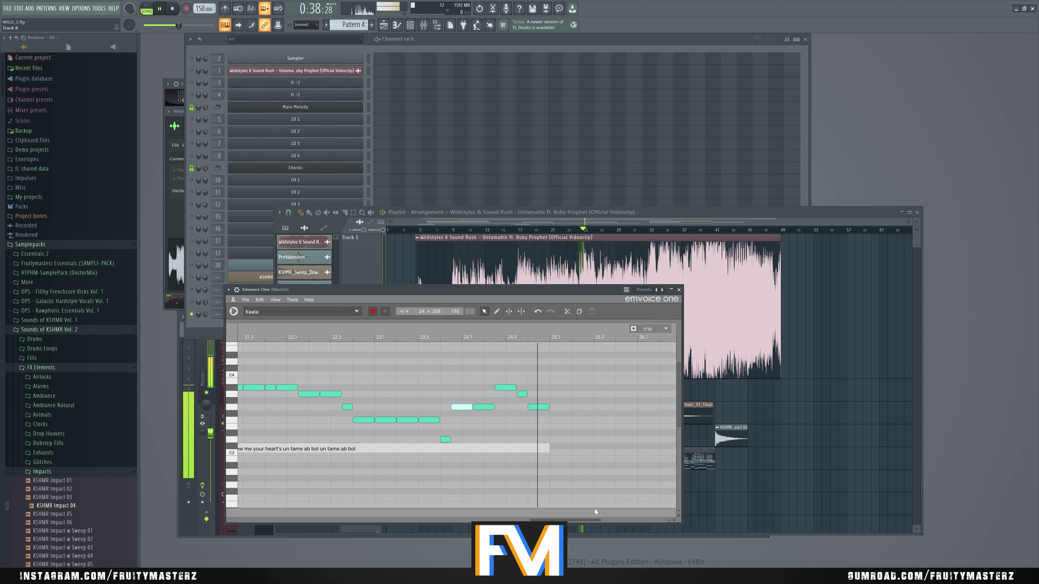
key(space)
Open the mixer and load Edison into the second effect slot of the Master track
drag(566, 292, 588, 293)
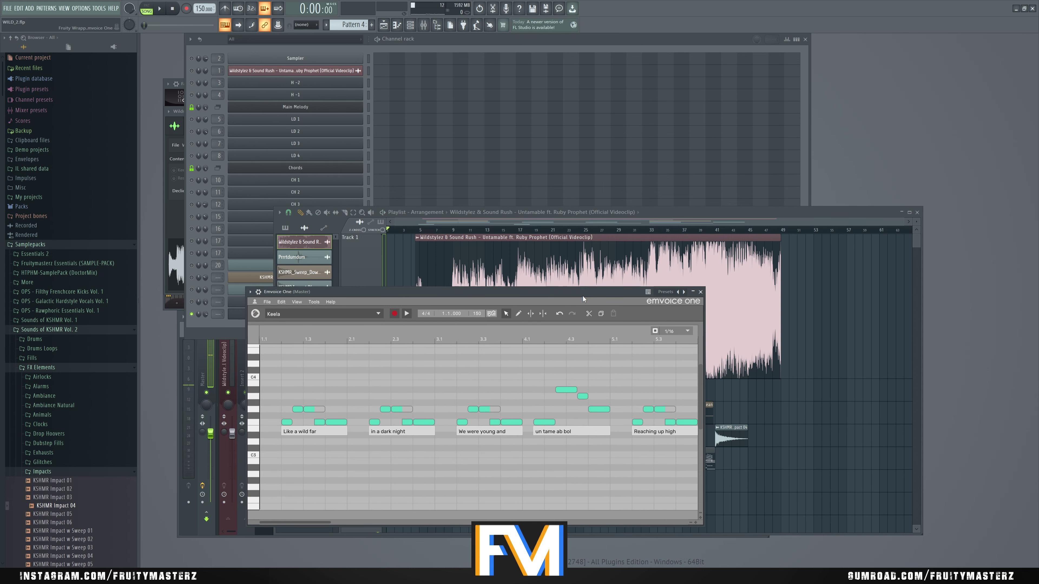
key(F9)
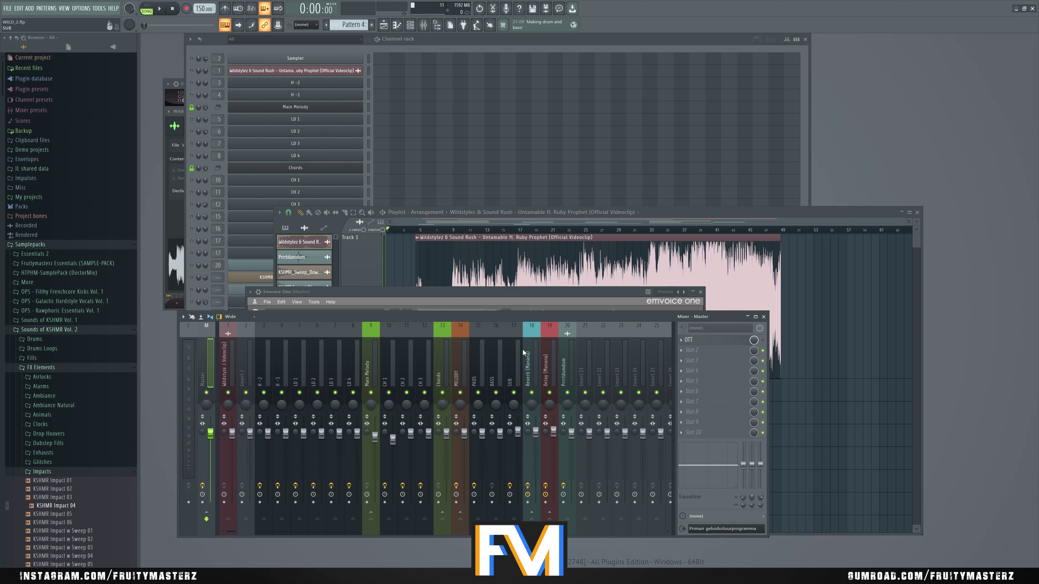
click(695, 351)
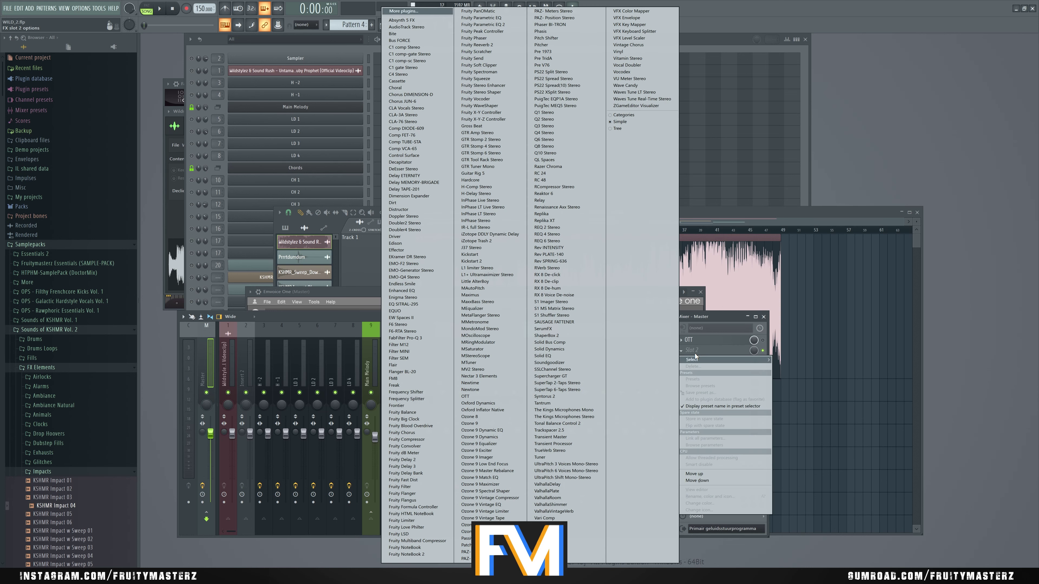
click(427, 244)
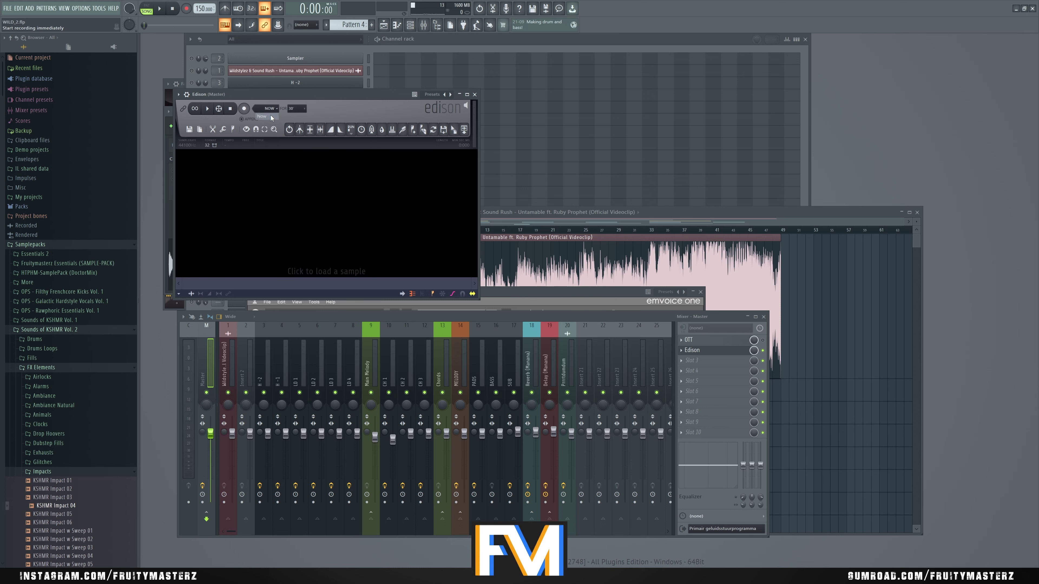
Record the soloed vocal playback into Edison using the Now mode, stopping after the last phrase
click(197, 84)
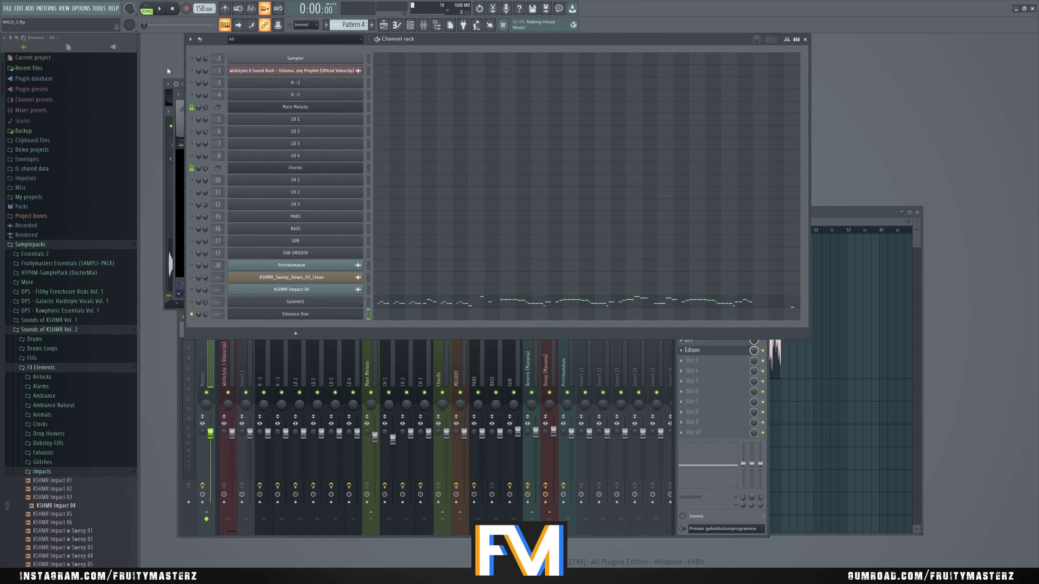
key(space)
click(174, 106)
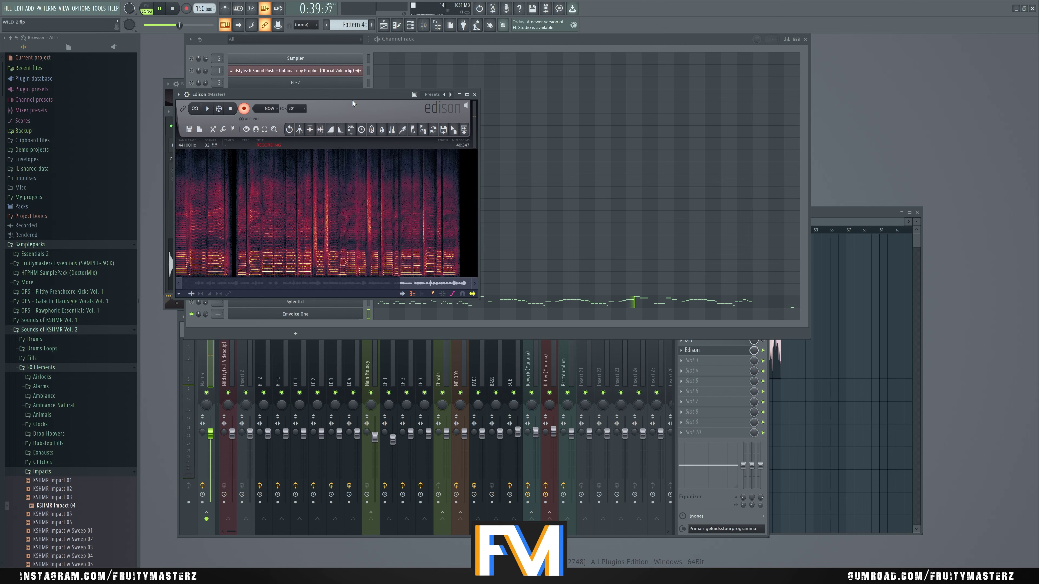
drag(357, 99, 404, 101)
key(space)
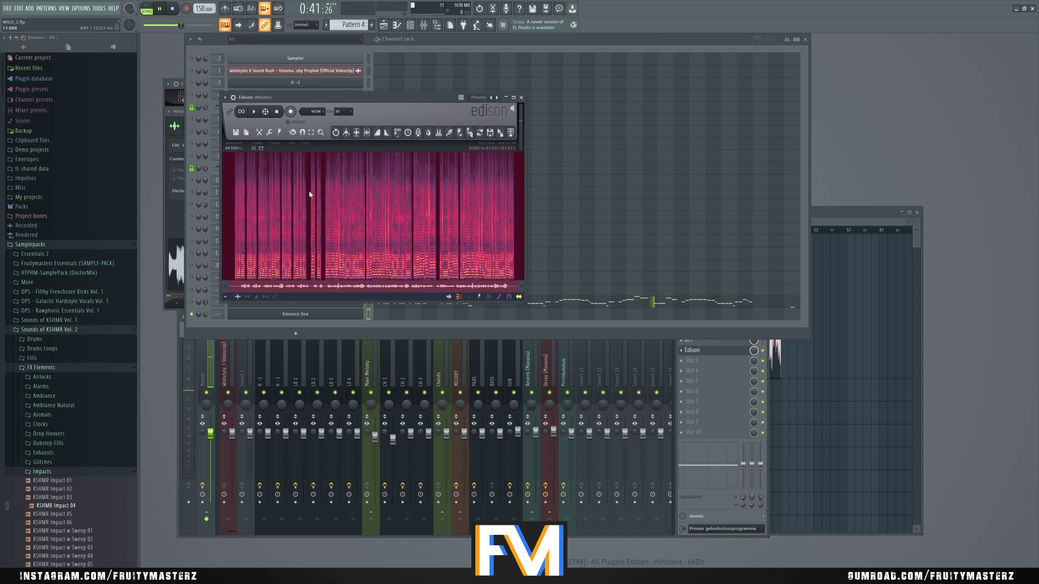
Send the Edison recording to the playlist as an audio clip and rename its channel Vocal Bro
right_click(309, 191)
mouse_move(338, 219)
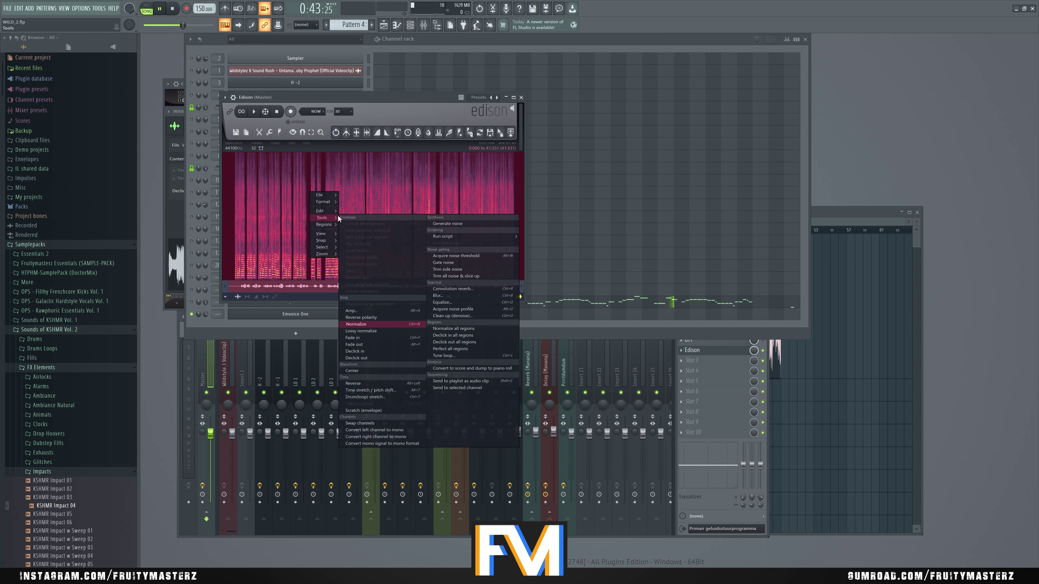
click(479, 381)
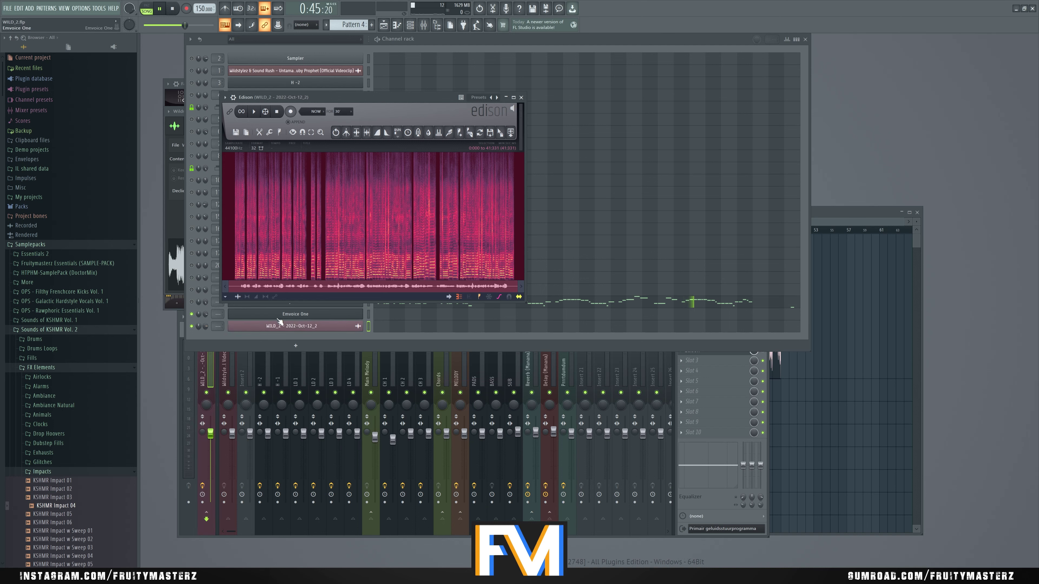
drag(205, 314, 205, 344)
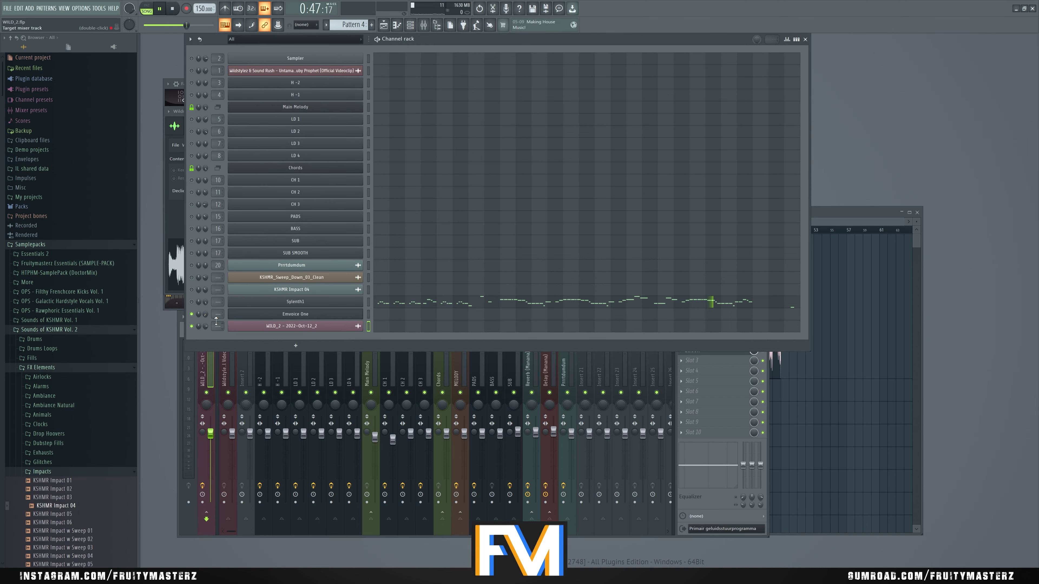
right_click(360, 326)
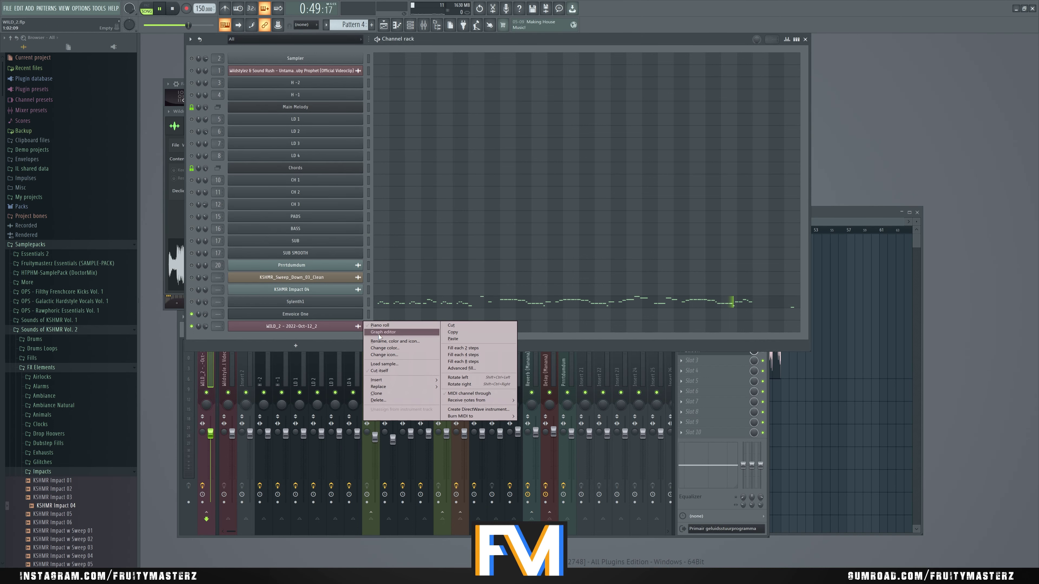
click(387, 342)
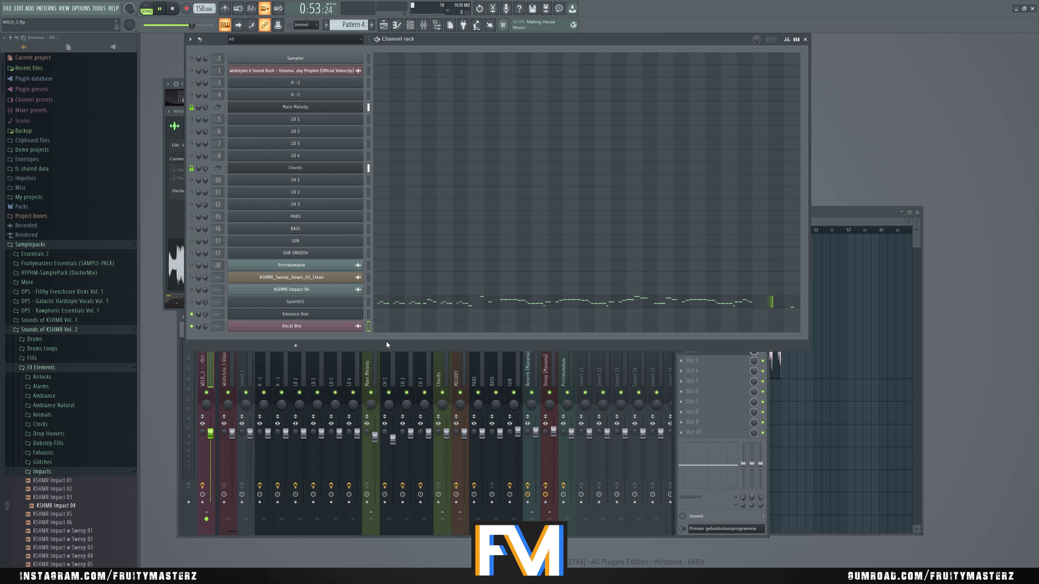
Solo the original song on Track 1 in the playlist and play it from bar 5
key(space)
click(820, 221)
click(399, 228)
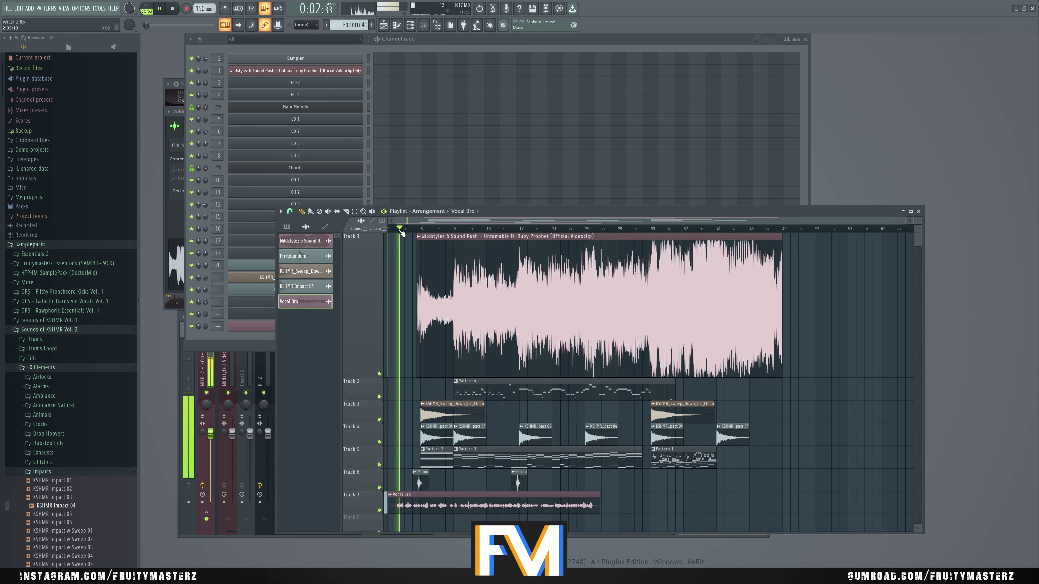
key(space)
scroll(355, 331, up, 3)
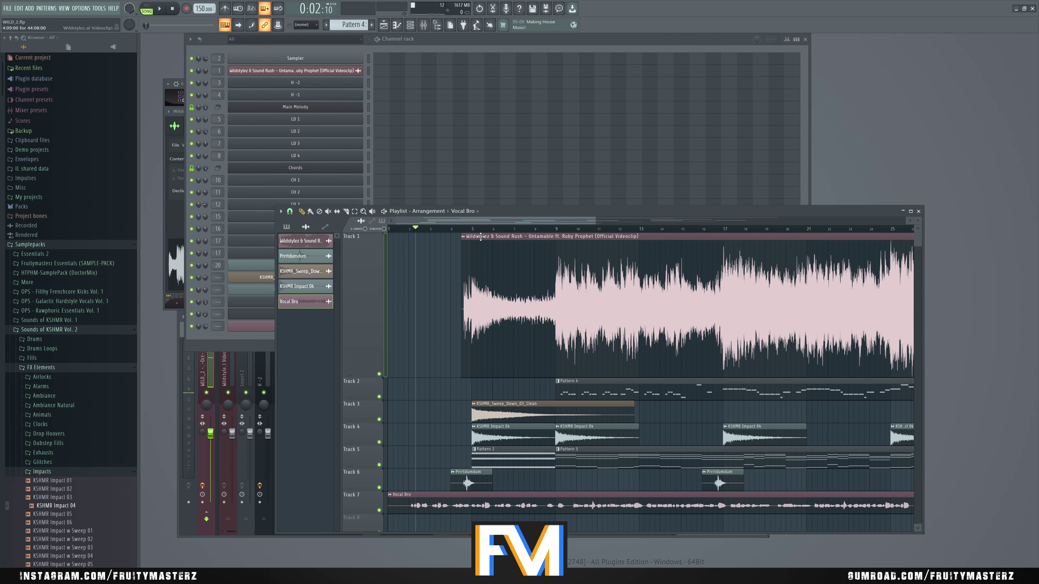
click(474, 228)
key(space)
key(space)
right_click(379, 374)
key(space)
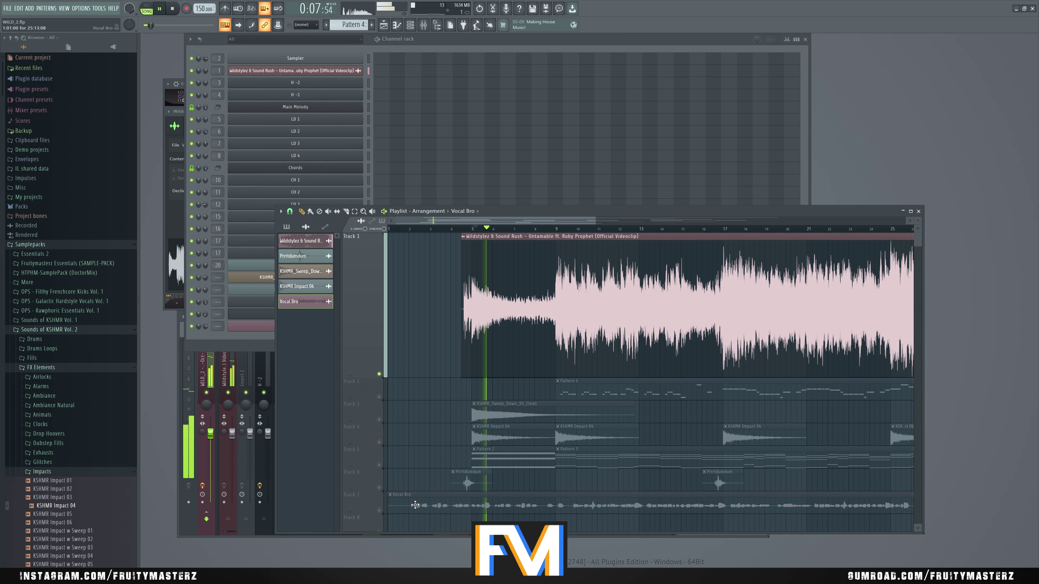
Unmute Track 7 and move the Vocal Bro clip until its phrases line up with the vocals in the original song
drag(415, 505, 617, 507)
click(379, 510)
scroll(533, 509, up, 3)
scroll(618, 508, up, 3)
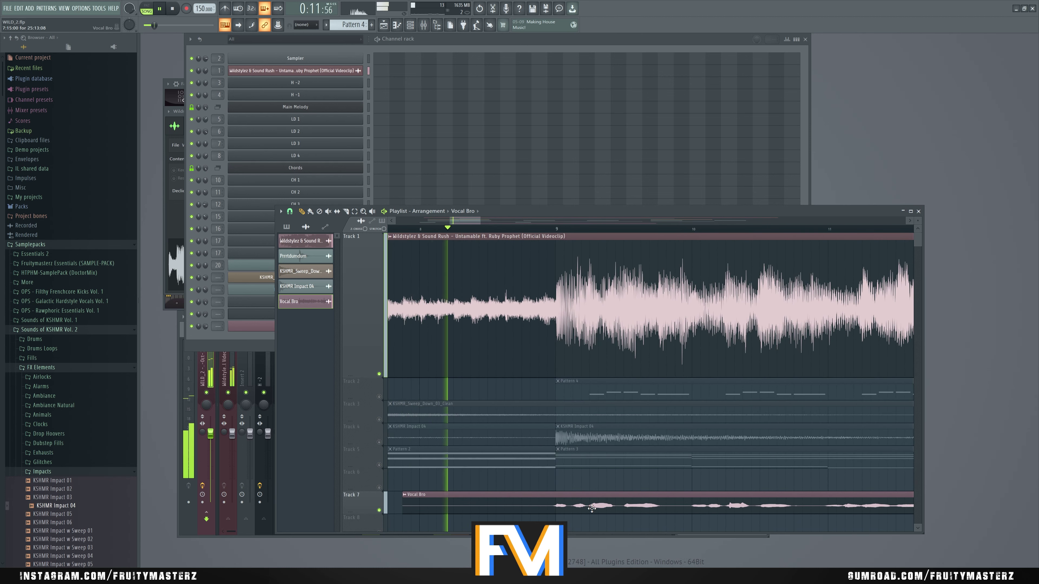
drag(592, 507, 623, 508)
scroll(568, 497, down, 1)
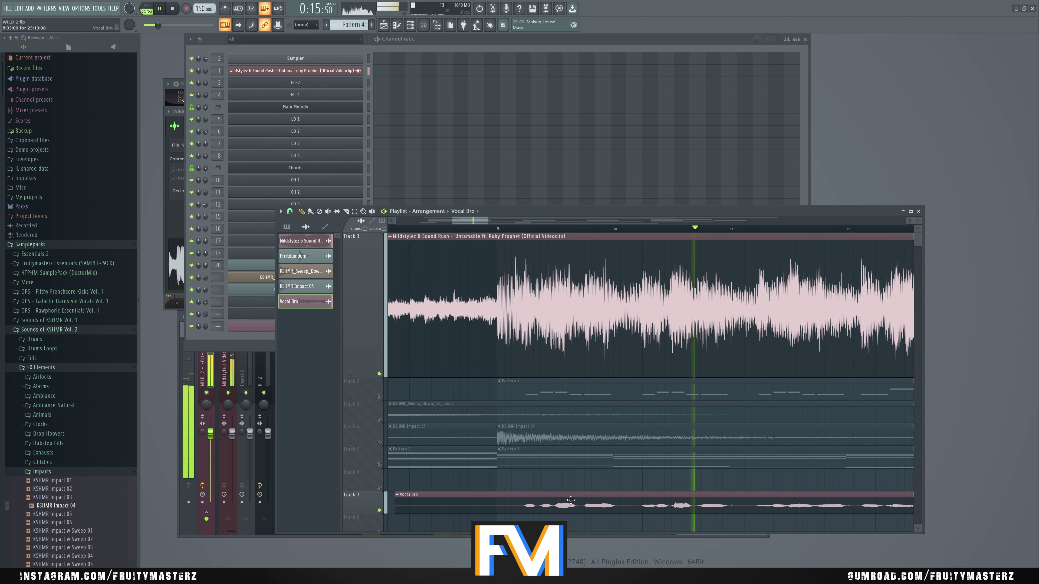
scroll(525, 493, down, 2)
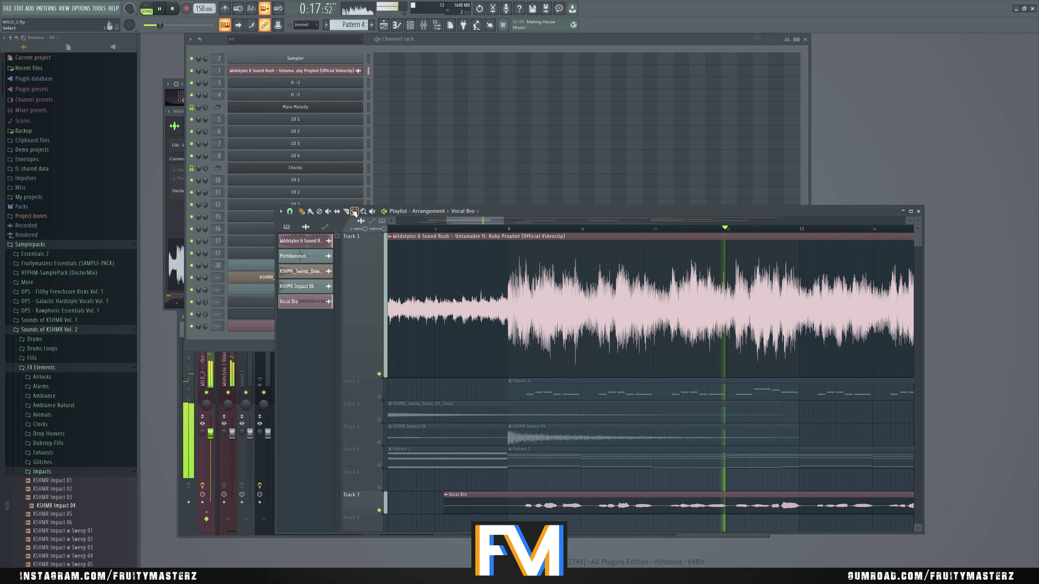
Slice the Vocal Bro clip at bar 9 and remove the silent piece before it
scroll(540, 518, up, 2)
drag(568, 522, 565, 507)
scroll(561, 506, down, 3)
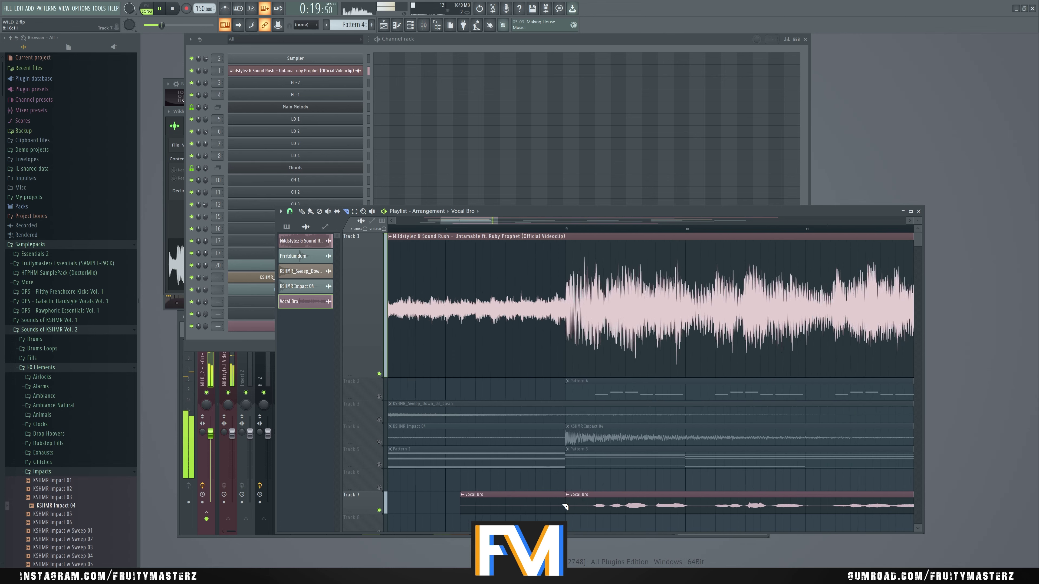
key(space)
scroll(543, 507, up, 8)
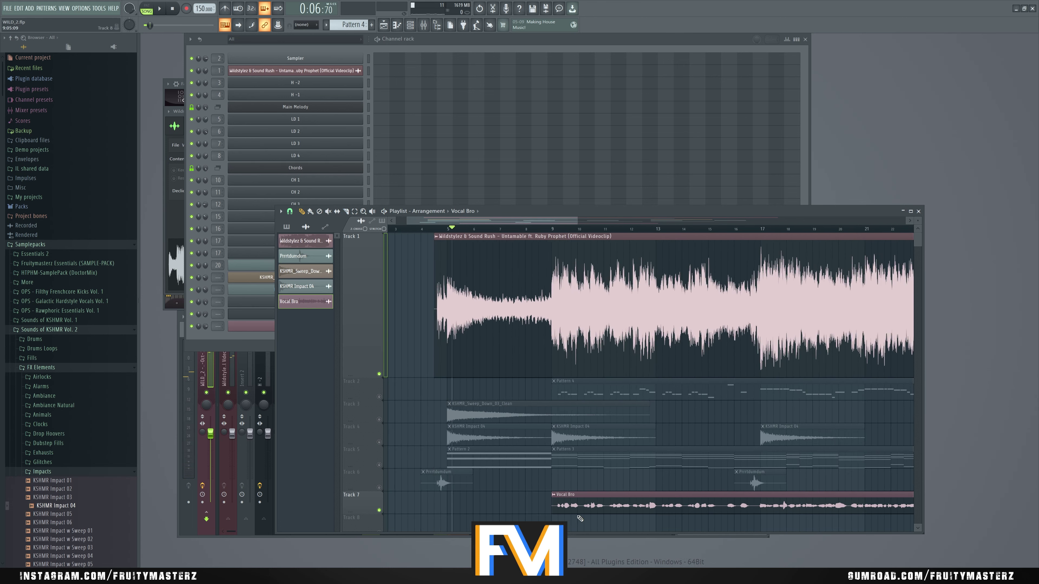
scroll(515, 519, down, 8)
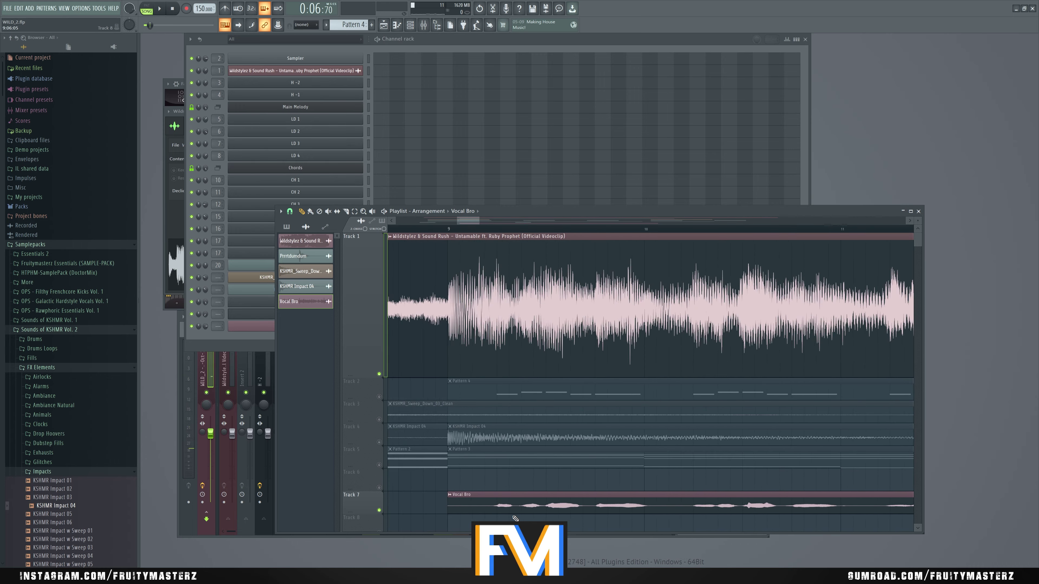
Mute the original song on Track 1 and play the Vocal Bro clip on its own from bar 9
click(378, 374)
drag(504, 221, 504, 220)
click(504, 229)
key(space)
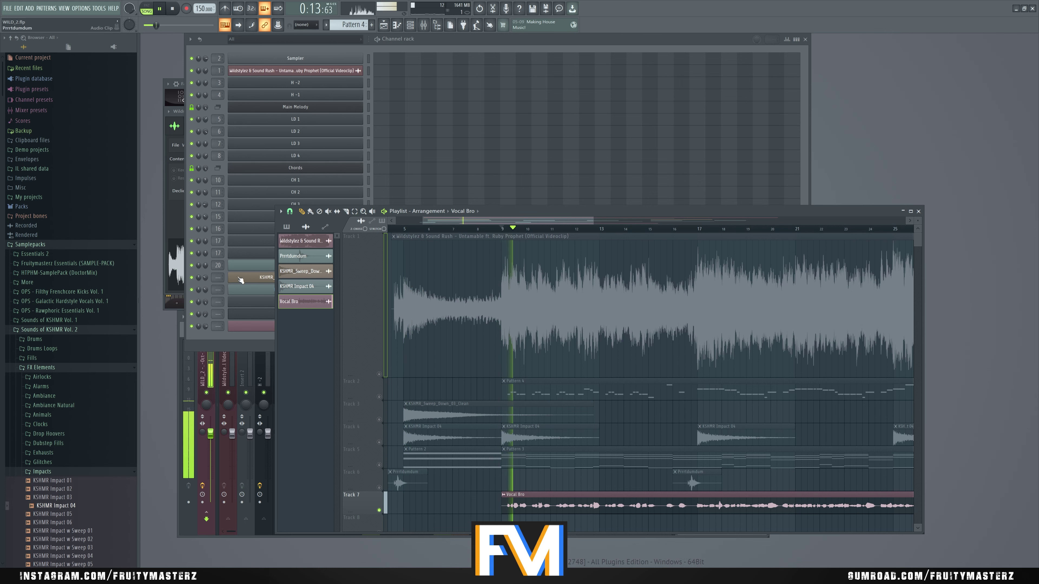
click(245, 327)
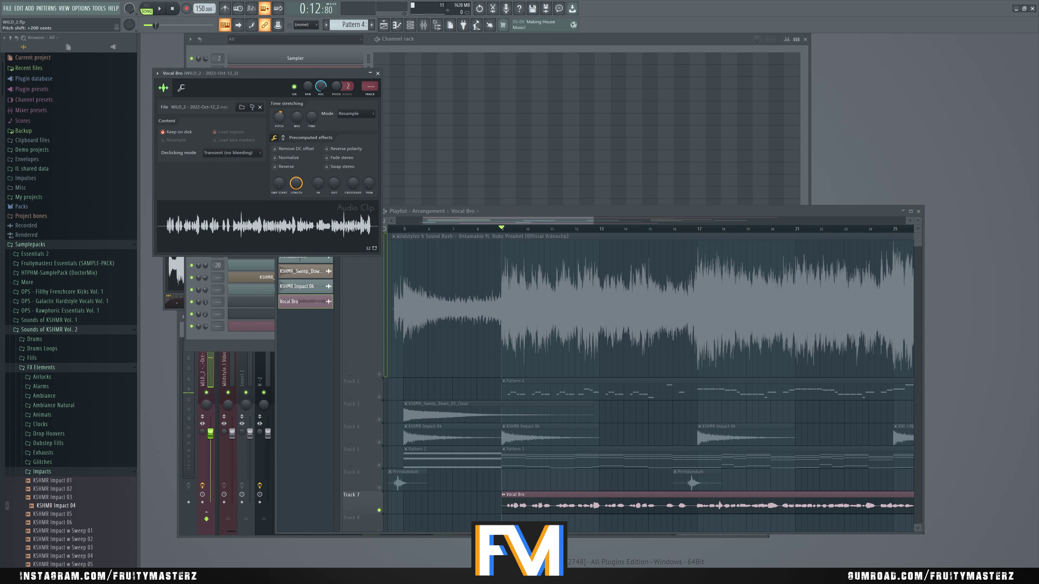
key(F6)
key(space)
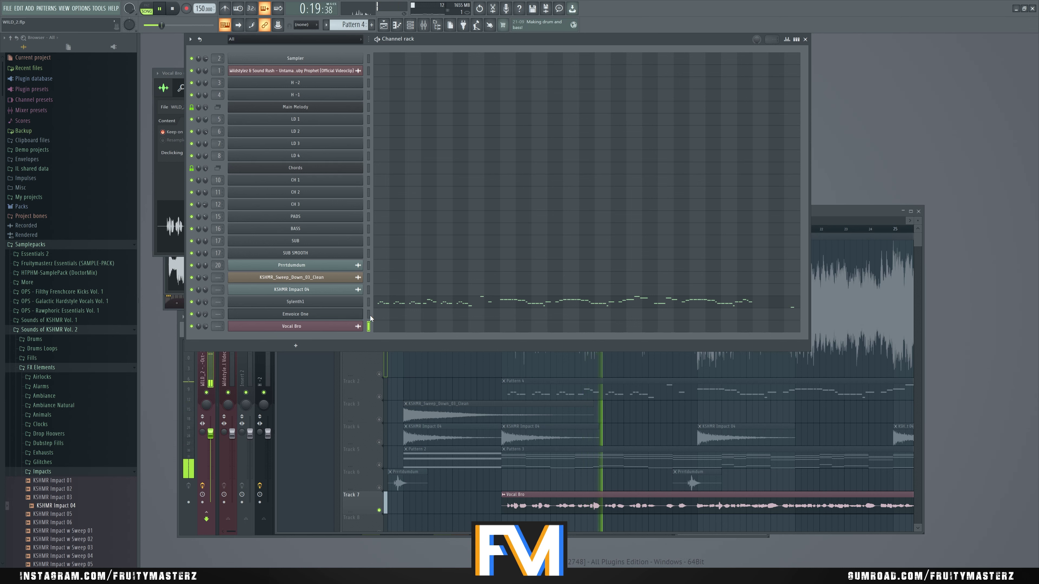
Select only the Vocal Bro channel in the channel rack and route it to mixer track 21
key(space)
scroll(368, 326, up, 1)
right_click(362, 321)
click(370, 315)
click(369, 326)
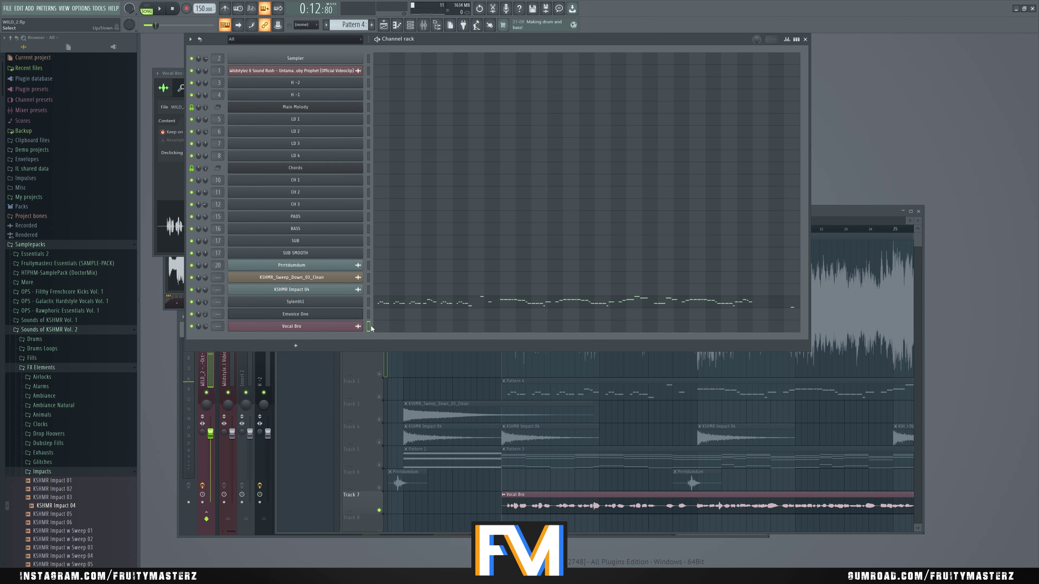
key(ctrl+l)
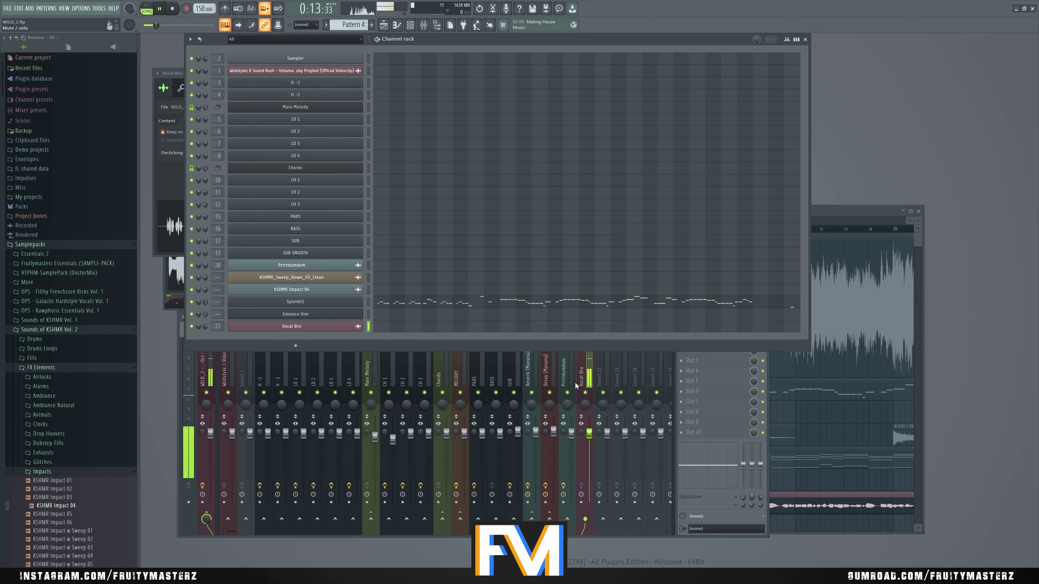
Load FabFilter Pro-Q 3 into the first Vocal Bro effect slot and add a 24 dB/oct low cut at about 155 Hz
click(687, 354)
click(701, 340)
click(421, 335)
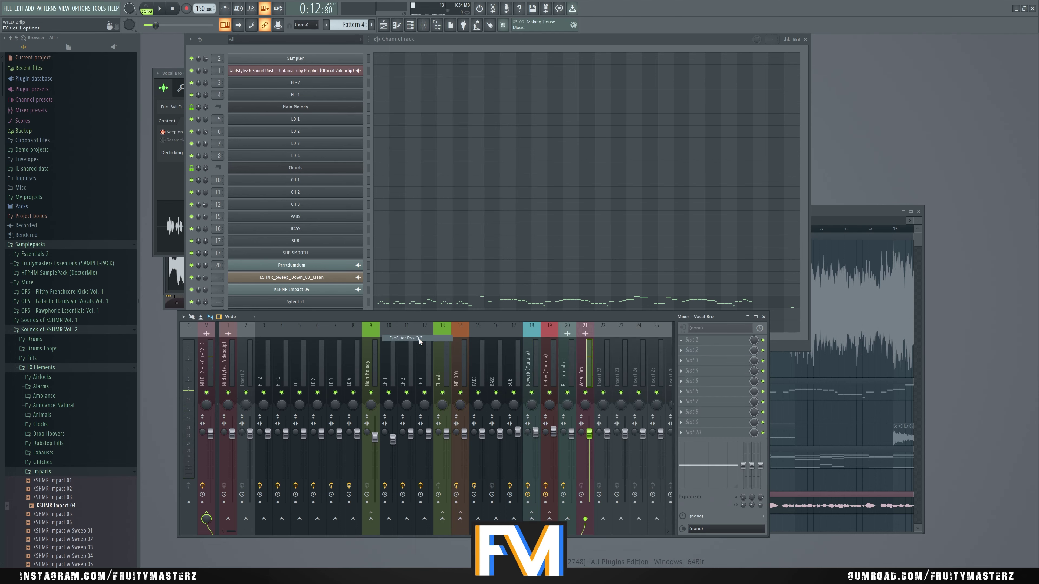
drag(203, 194, 309, 212)
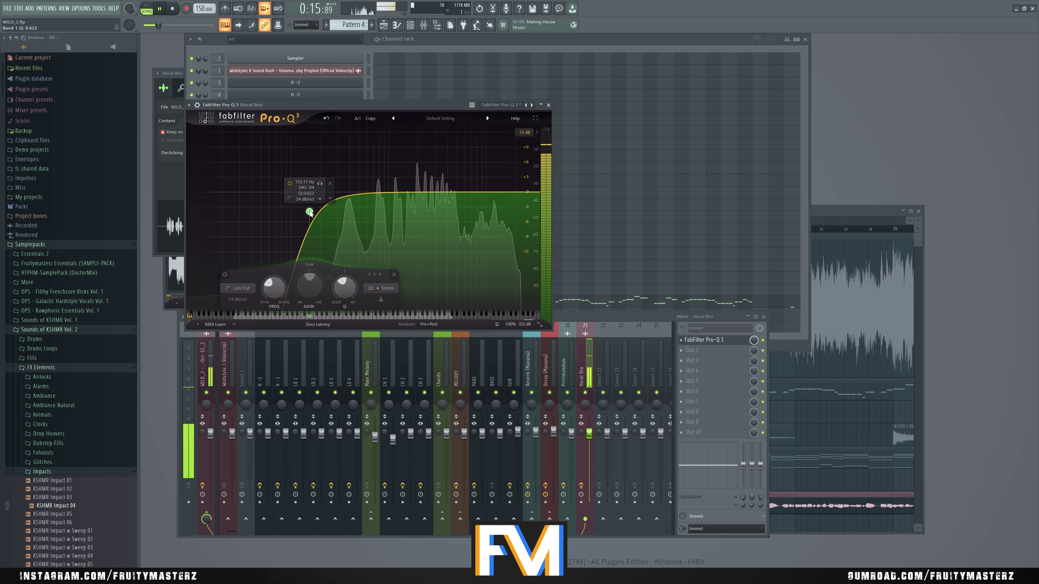
key(space)
Load C1 comp Stereo into the second Vocal Bro effect slot and lower its threshold to about -25 dB during playback
click(703, 351)
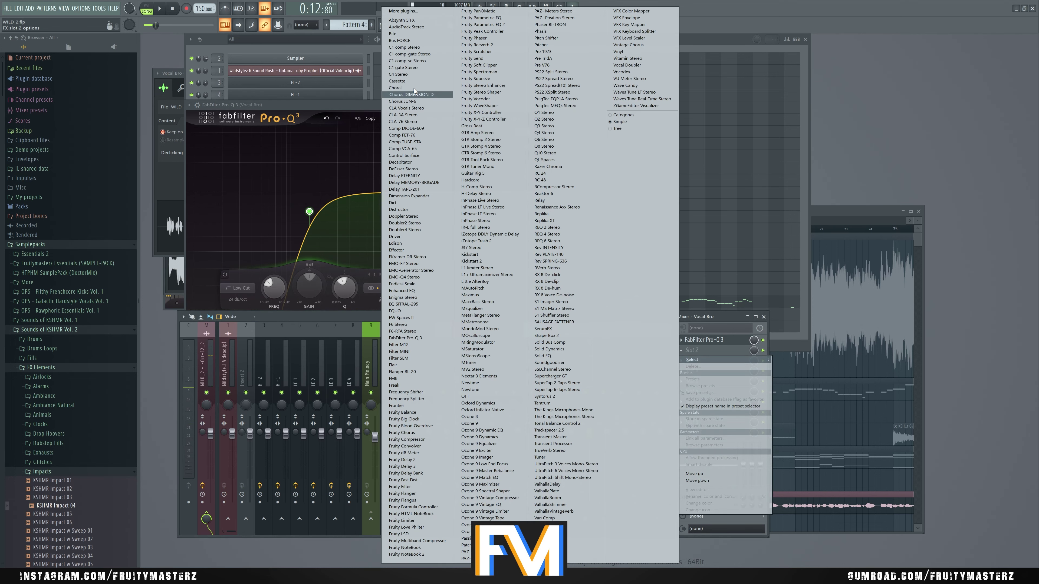
click(414, 48)
key(space)
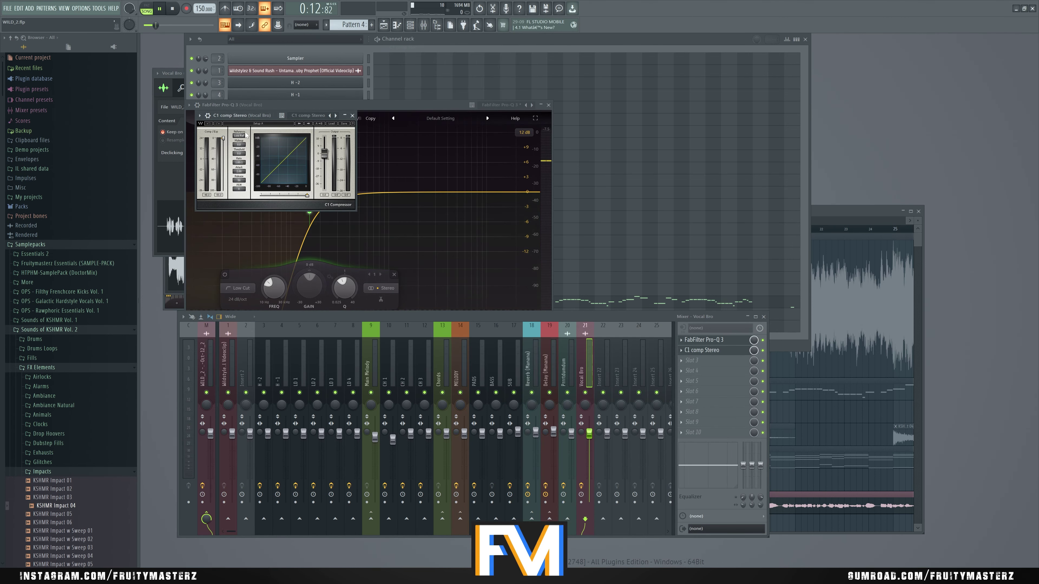
mouse_move(223, 145)
mouse_down()
mouse_move(239, 151)
mouse_move(239, 141)
mouse_move(223, 149)
mouse_move(239, 139)
mouse_move(223, 151)
mouse_up()
drag(260, 115, 277, 116)
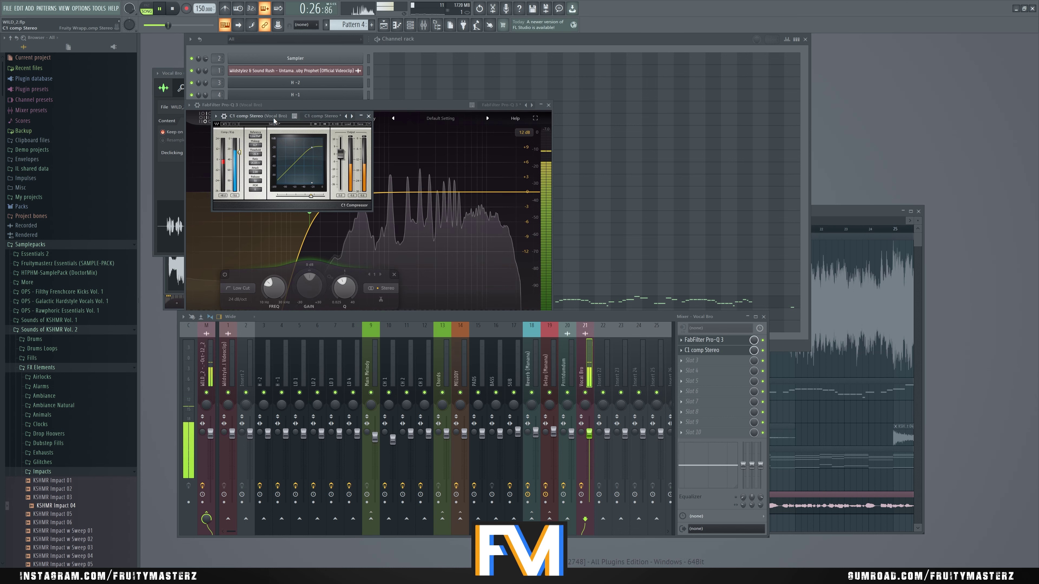
drag(239, 152, 239, 151)
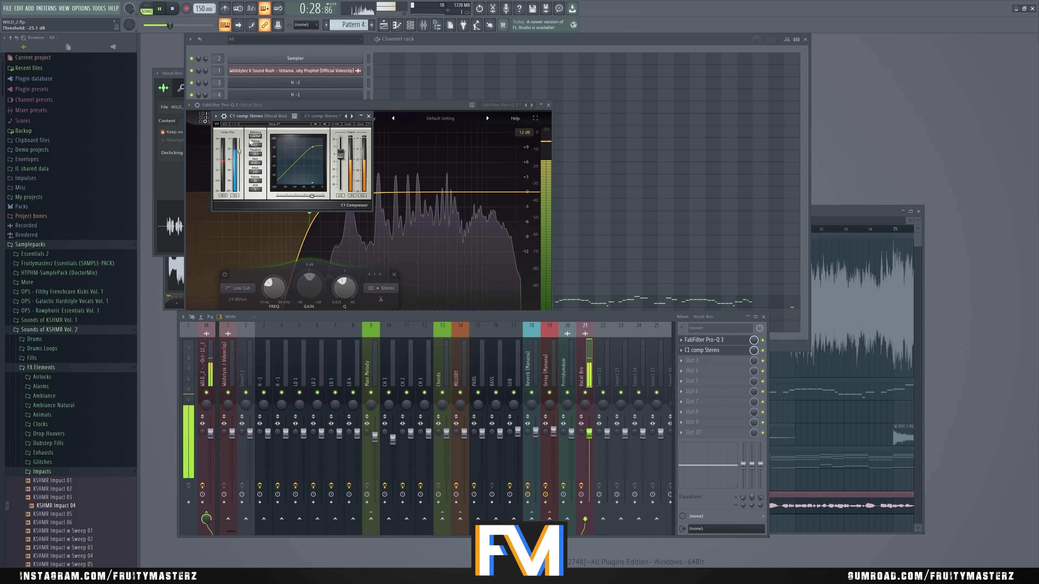
In Pro-Q 3, add a dynamic bell band at about 1040 Hz with a dynamic range of about -3 dB
click(703, 340)
click(703, 340)
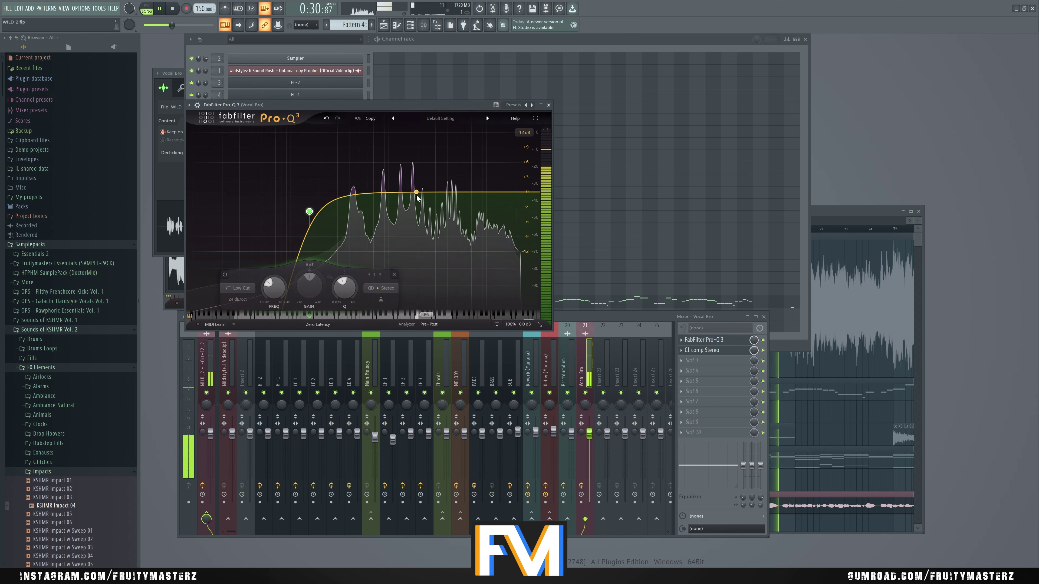
click(411, 195)
right_click(410, 195)
click(425, 216)
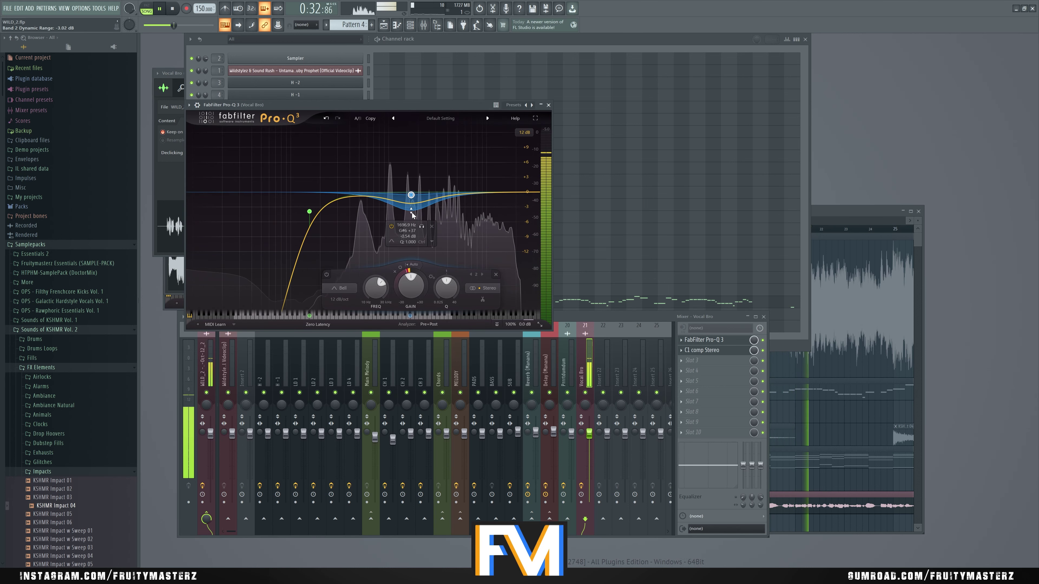
drag(410, 197, 391, 192)
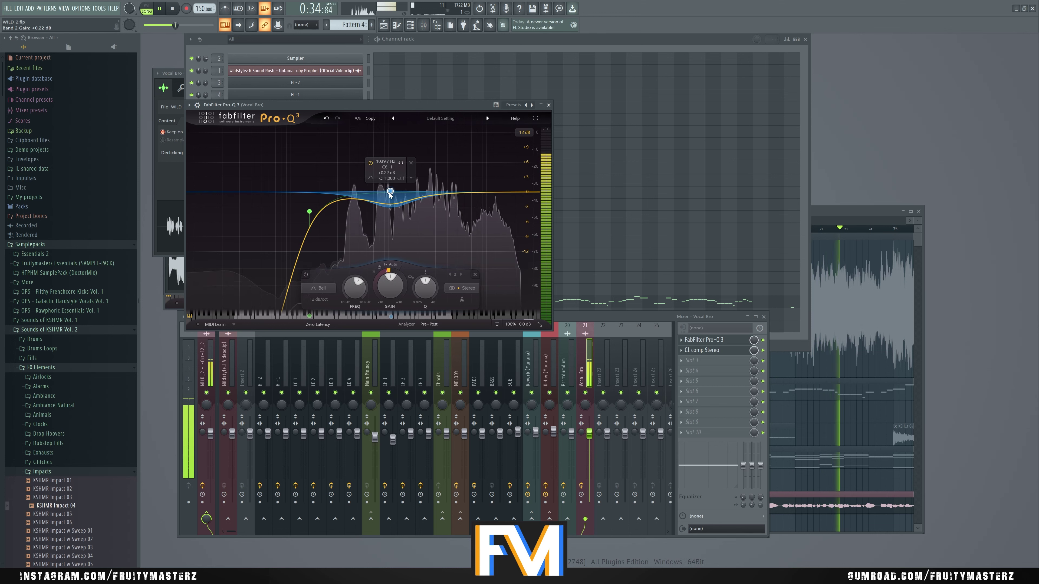
Add a high shelf in Pro-Q 3 at about 8065 Hz with about 1.1 dB of gain, then stop playback
click(477, 189)
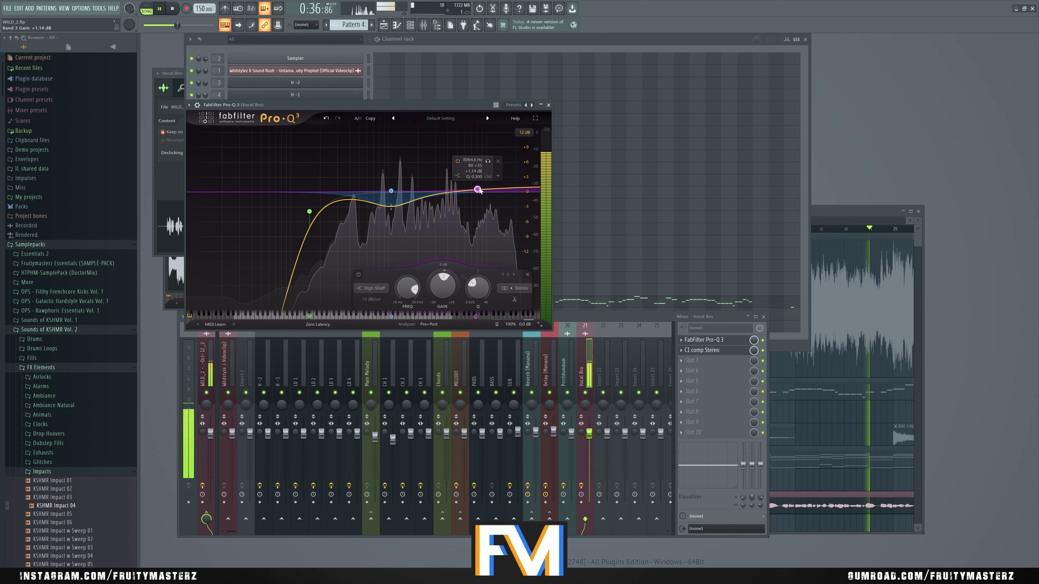
click(582, 314)
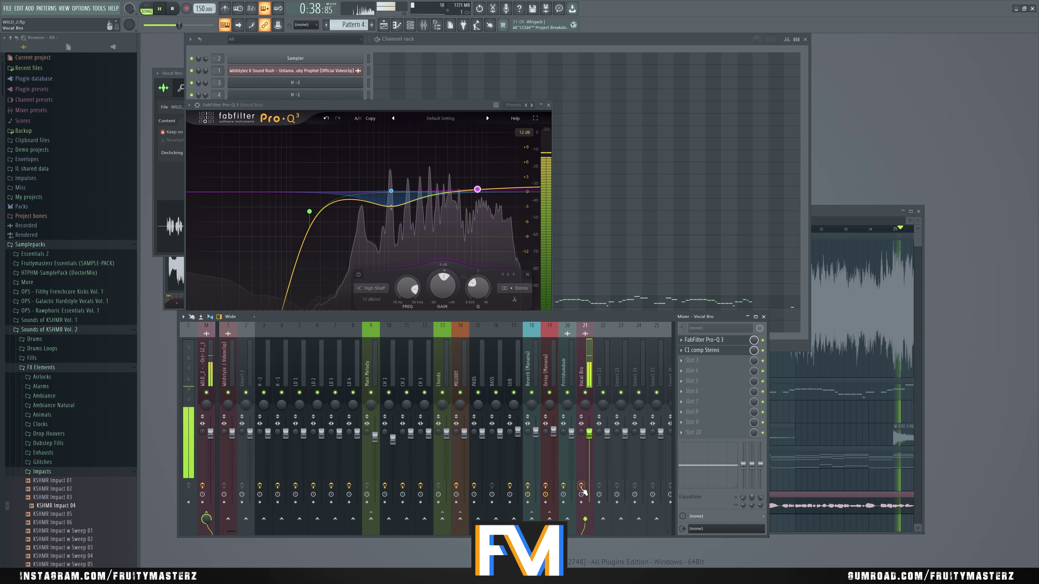
key(space)
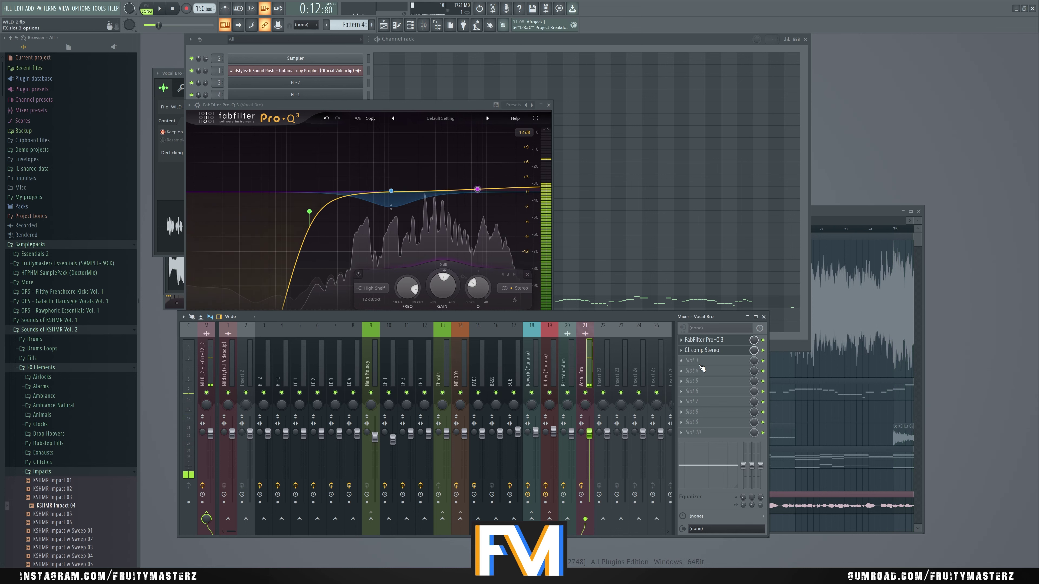
Insert Little AlterBoy ahead of Pro-Q 3 in the Vocal Bro effect chain and raise its formant to 1.0 semitones during playback
click(695, 362)
key(l)
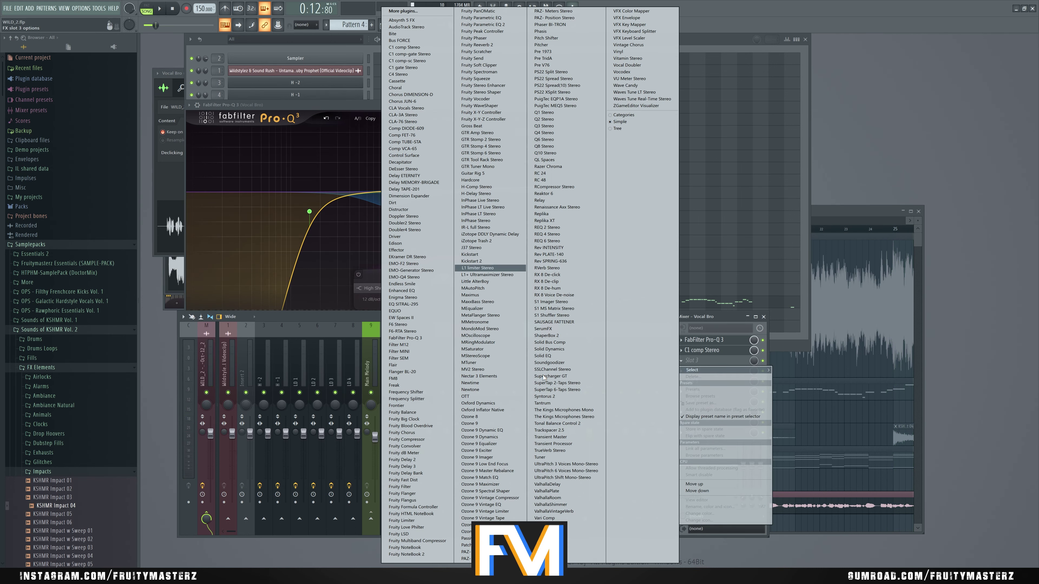
click(486, 283)
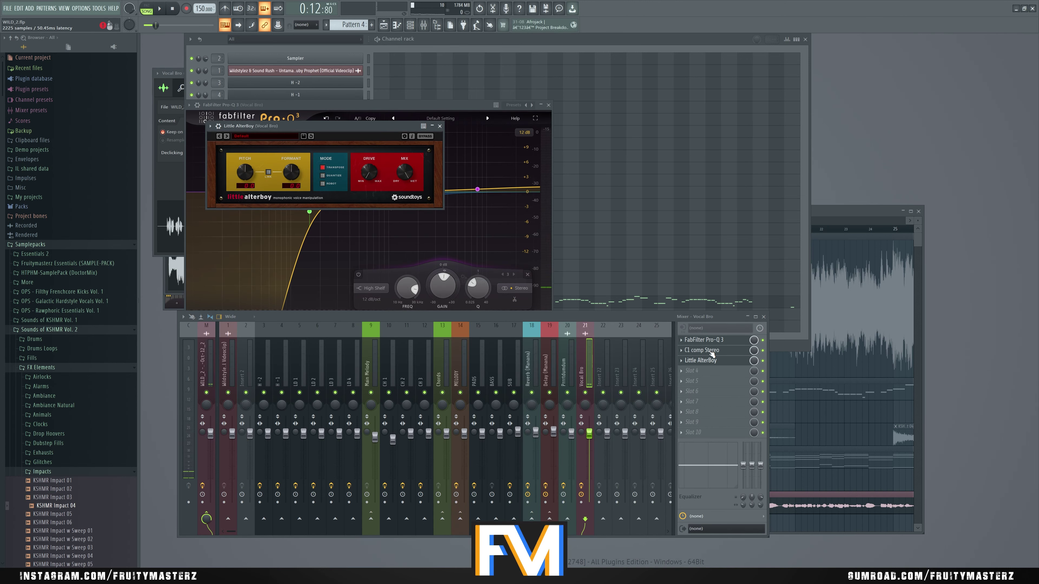
drag(670, 321, 682, 322)
key(space)
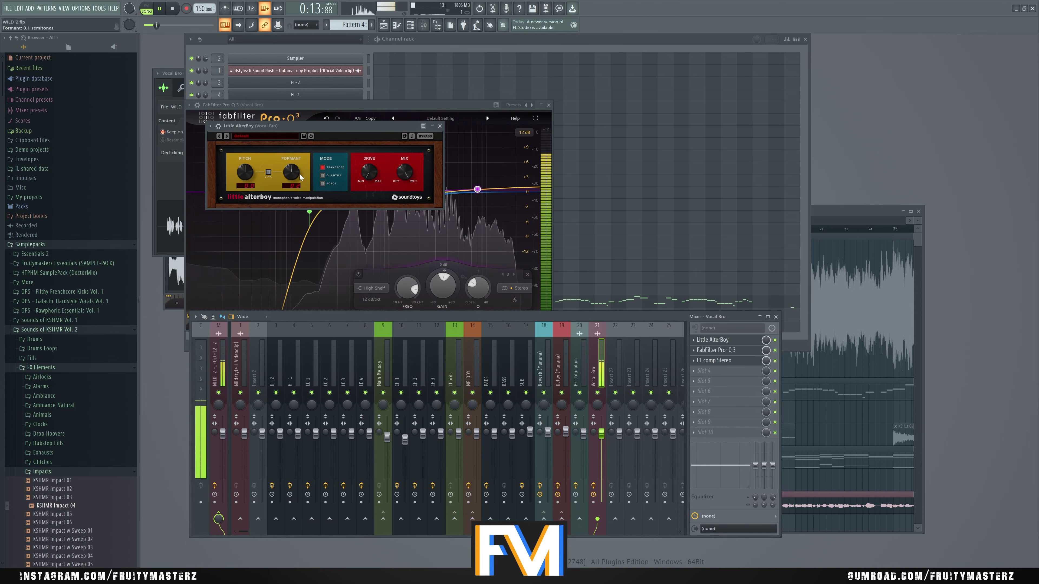
drag(299, 174, 298, 172)
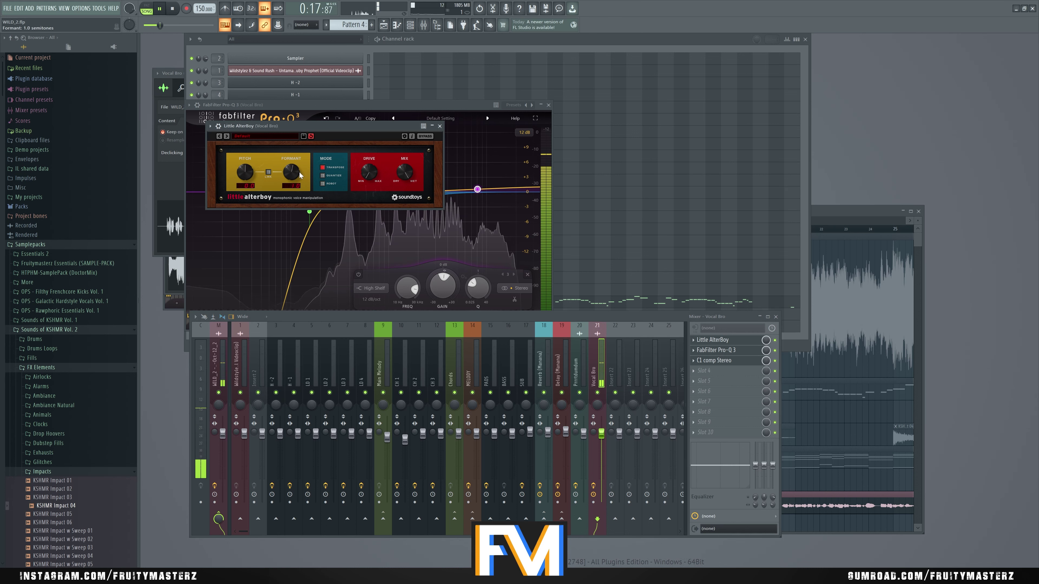
Raise Little AlterBoy's formant to about 1.1 semitones while the vocal plays, then stop playback
drag(338, 127, 436, 156)
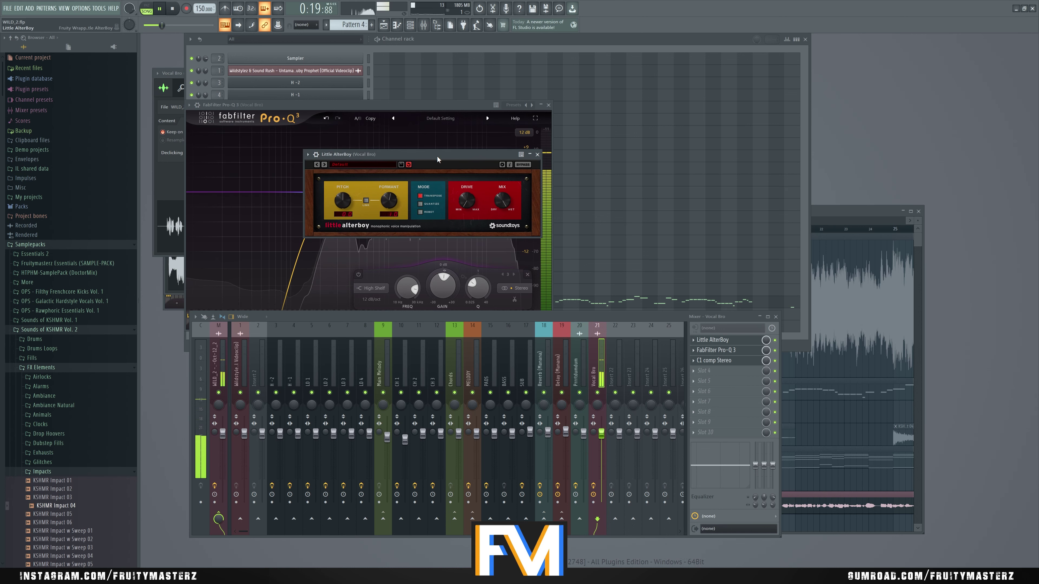
drag(389, 199, 391, 200)
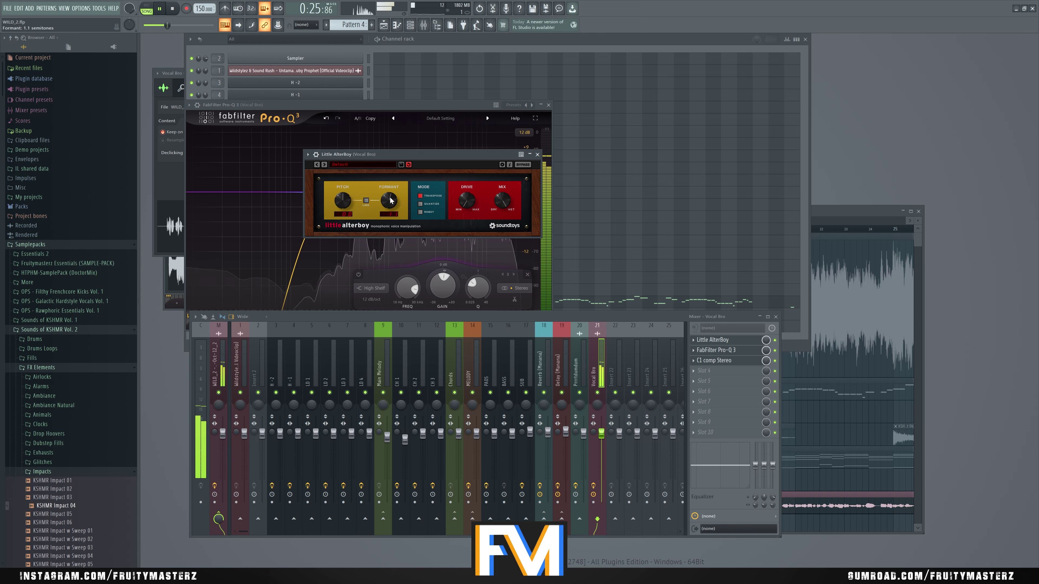
drag(409, 159, 427, 161)
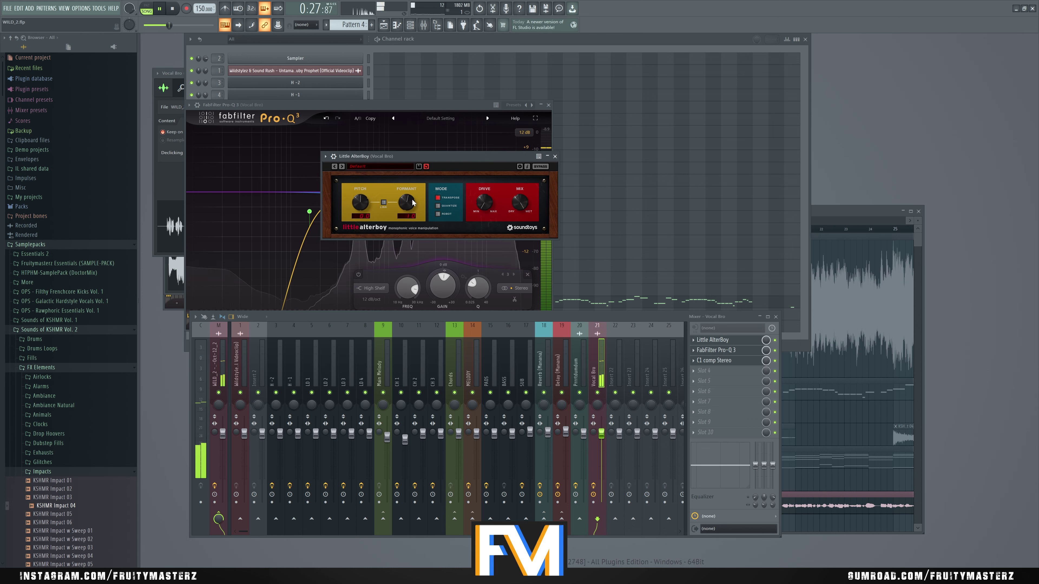
drag(648, 316, 661, 316)
key(space)
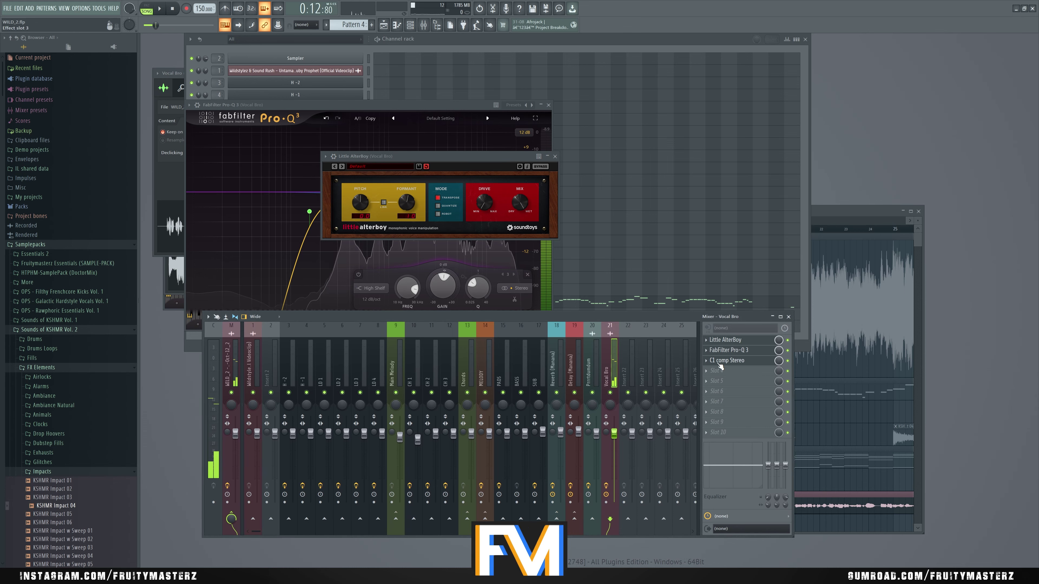
Load ValhallaRoom into the fourth Vocal Bro effect slot and lower its mix to about 30.6% during playback
click(719, 372)
key(v)
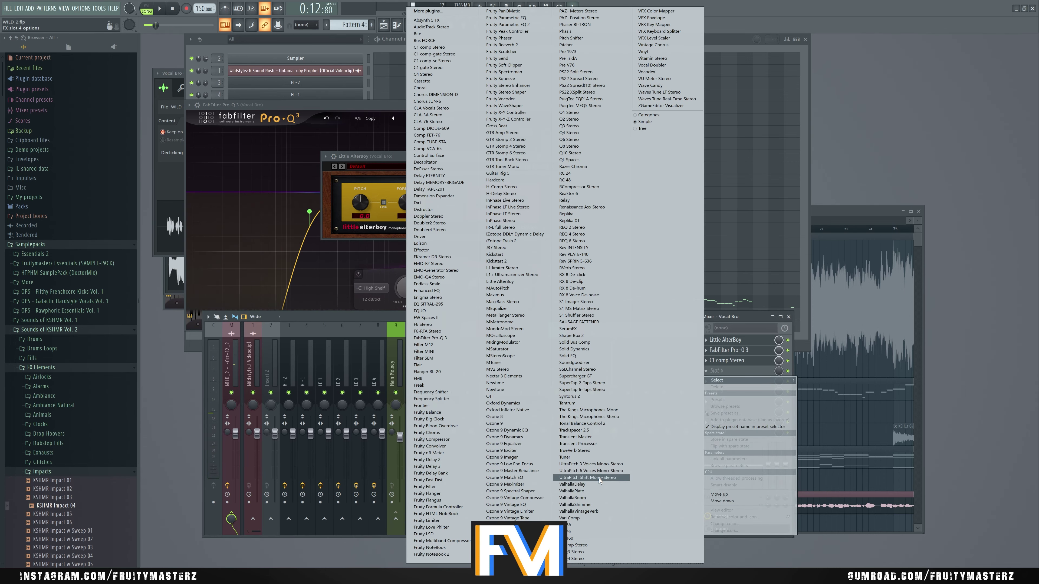
click(580, 495)
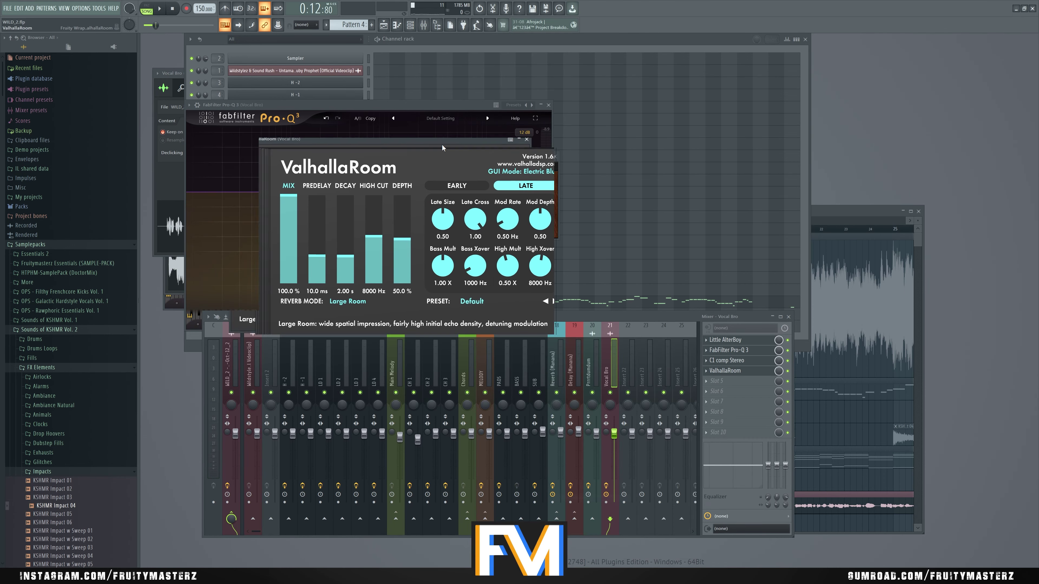
key(space)
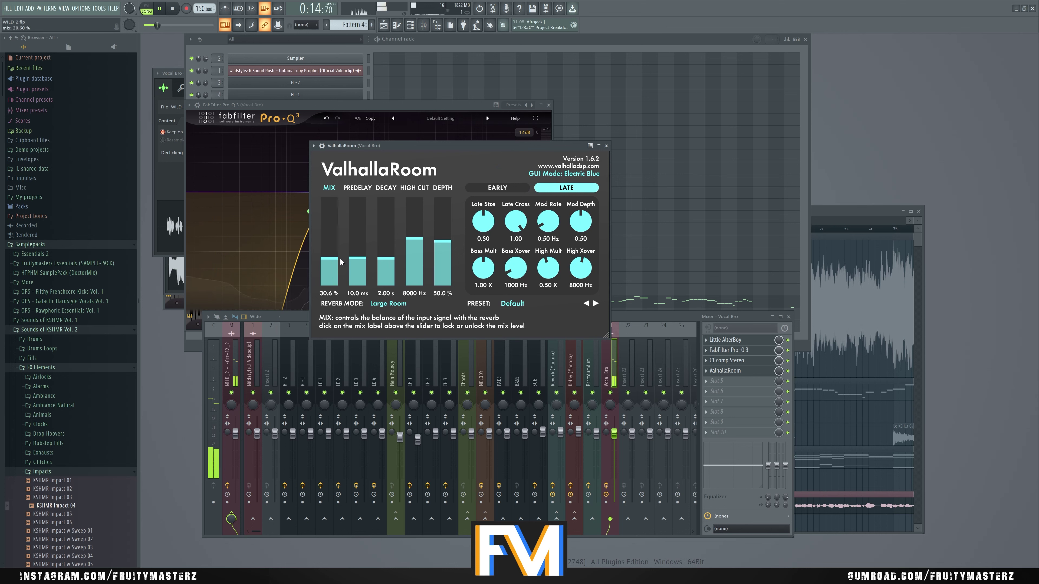
Set ValhallaRoom to Bright Room mode with decay about 3.84 s, high cut about 7720 Hz and mix about 20.4%
drag(385, 258, 385, 253)
click(388, 303)
click(393, 342)
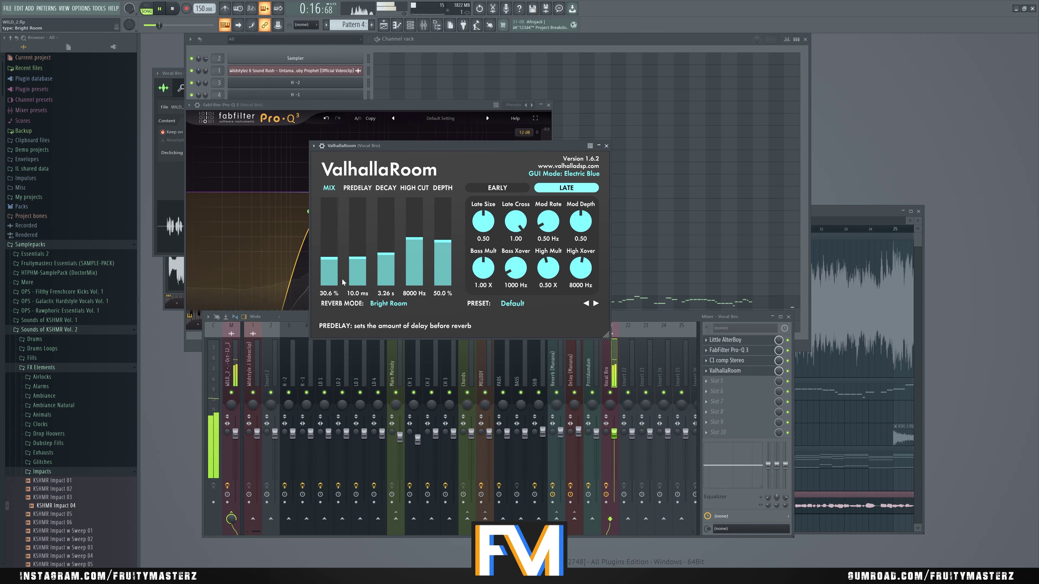
click(330, 267)
drag(334, 262, 334, 264)
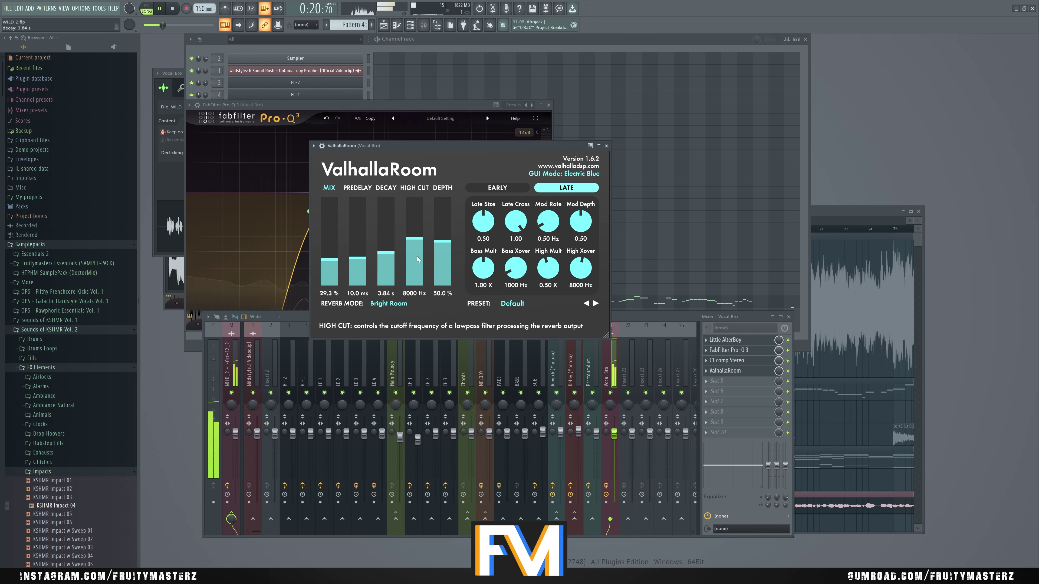
drag(421, 244, 420, 242)
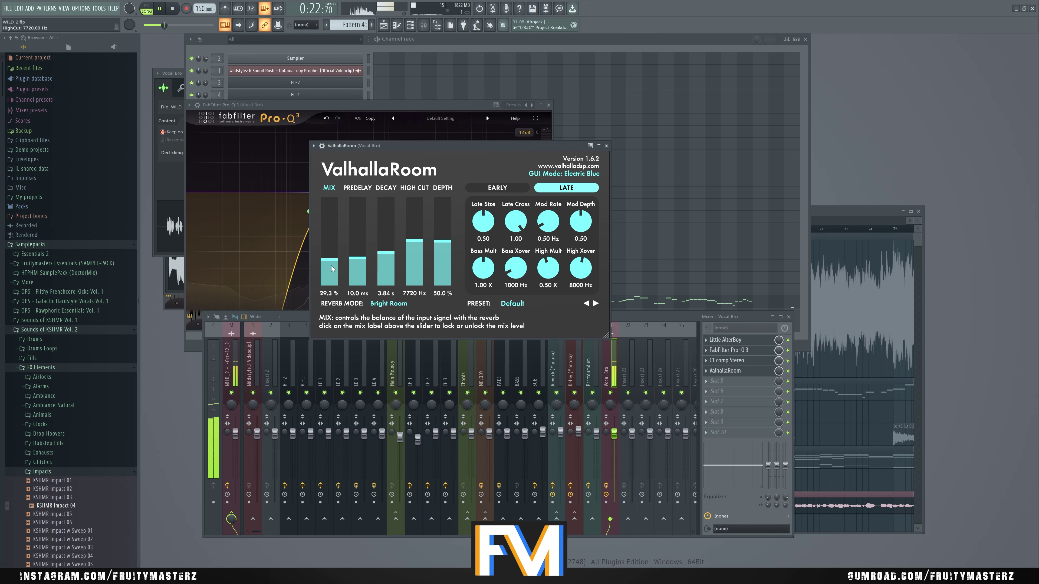
drag(335, 270, 338, 268)
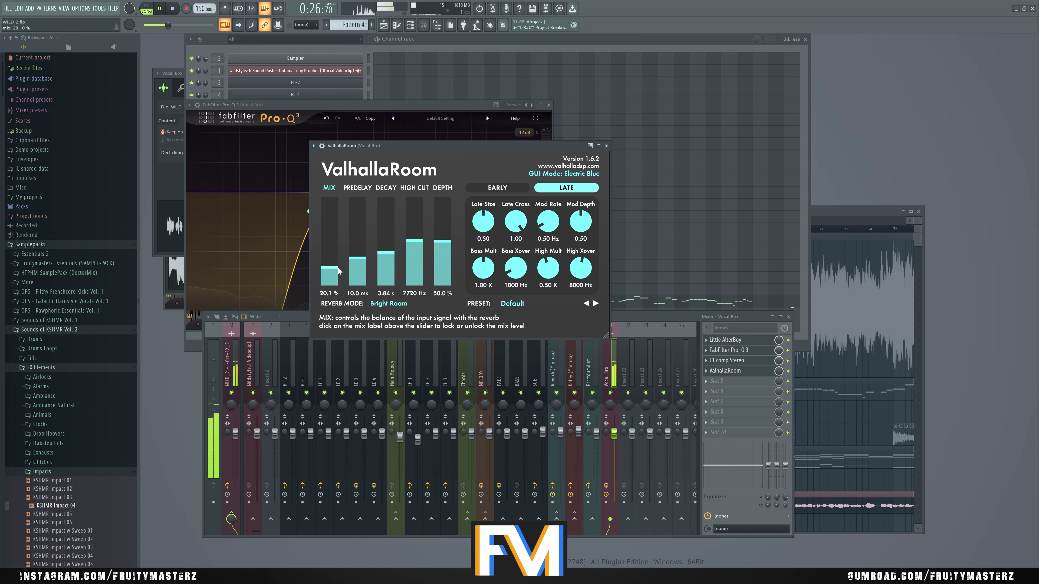
drag(672, 319, 669, 315)
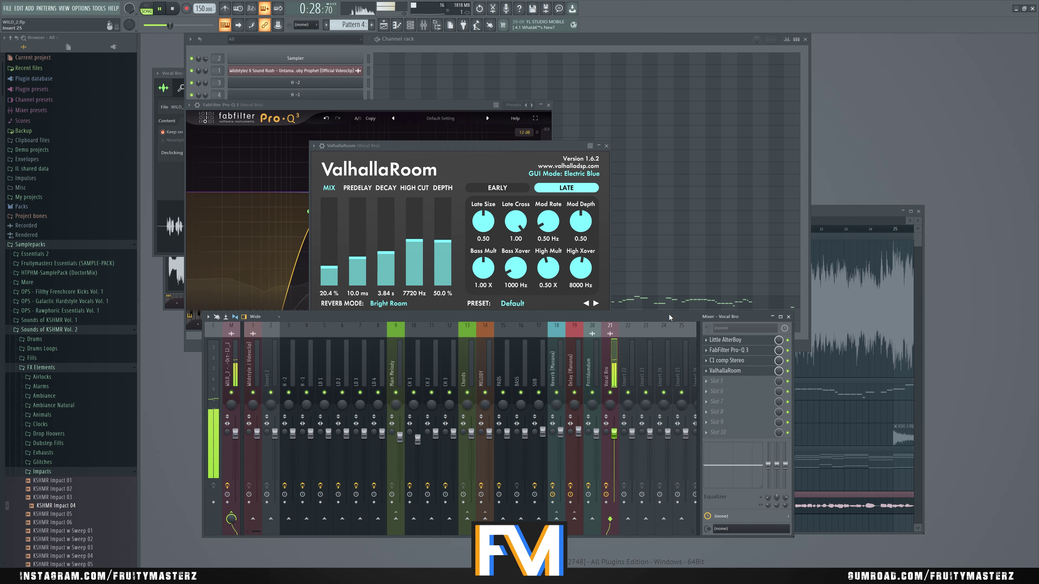
Load Replika in Ping Pong stereo mode into the fifth Vocal Bro effect slot and Soundgoodizer into the sixth
click(715, 383)
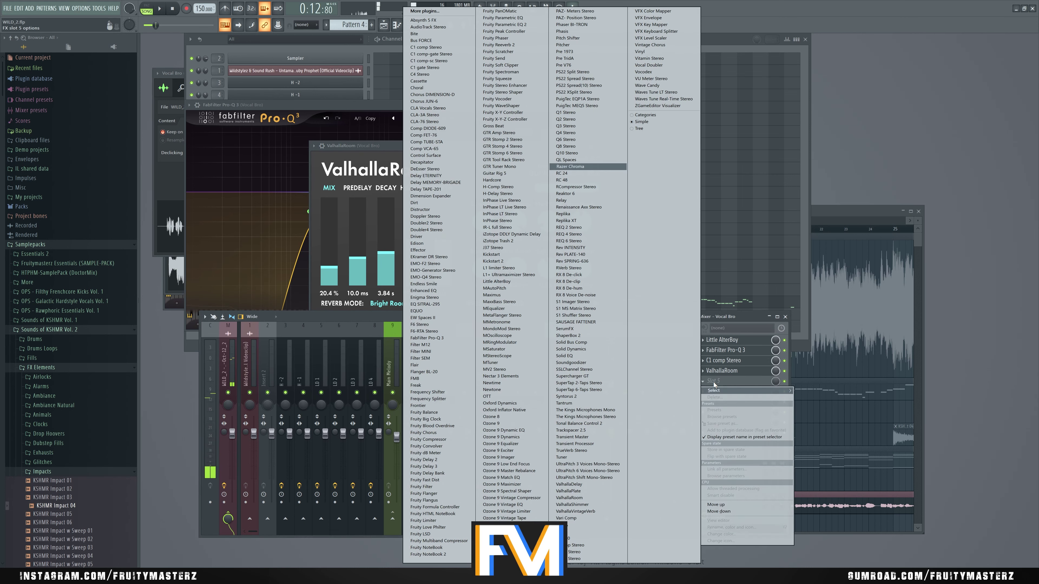
click(572, 214)
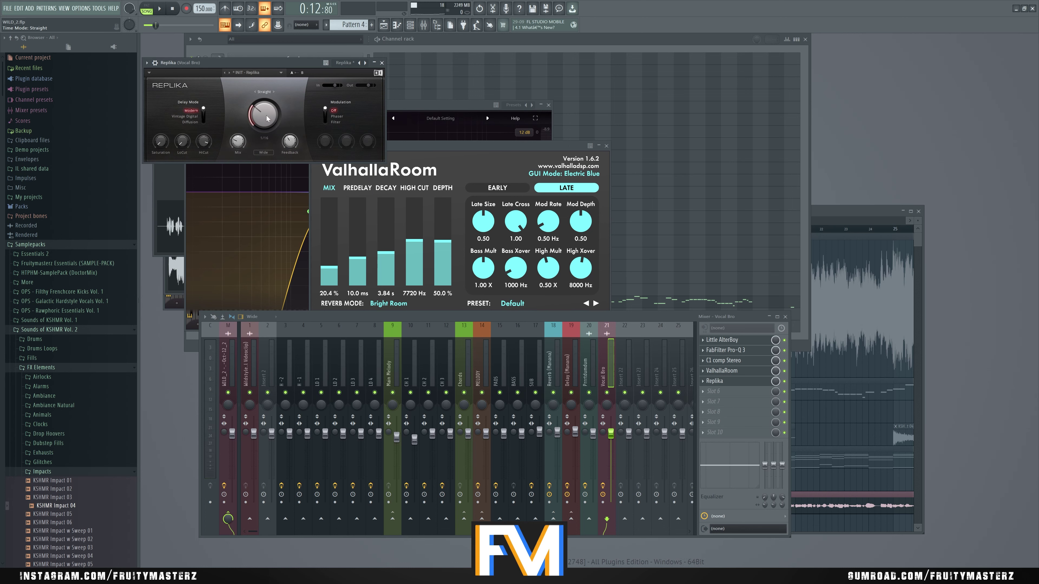
drag(264, 115, 263, 100)
key(F6)
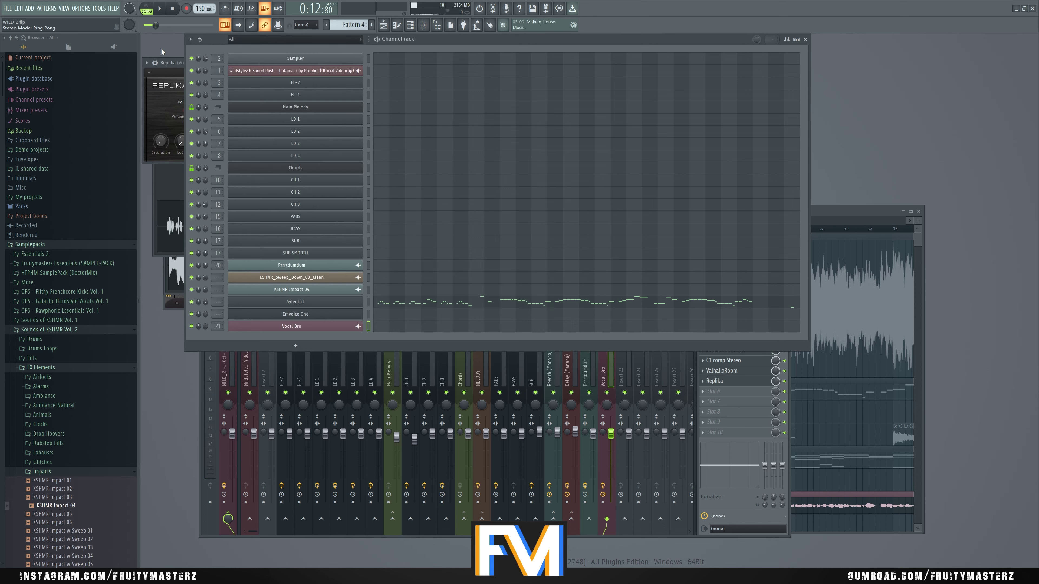
click(169, 101)
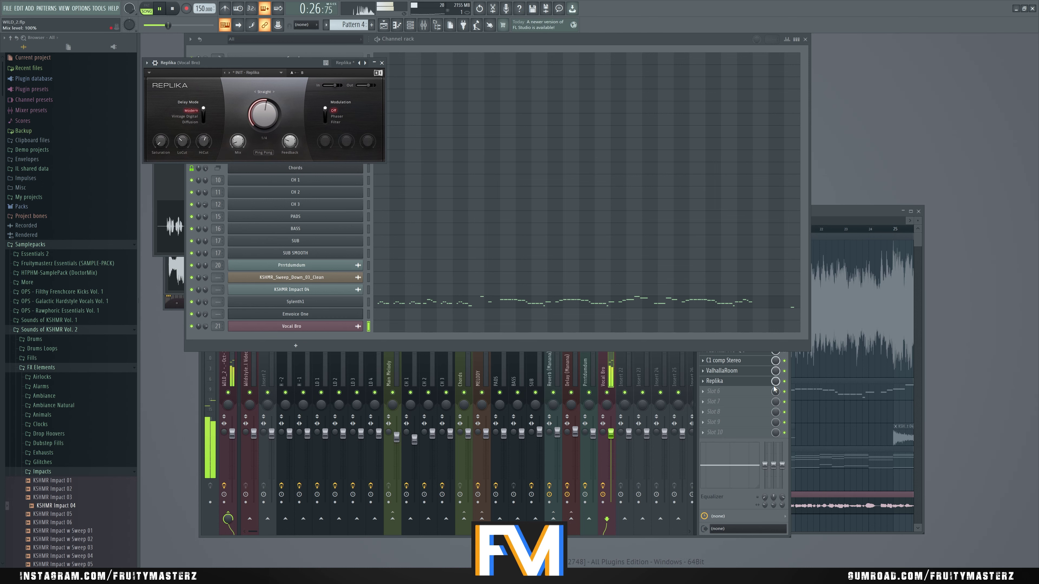
click(728, 391)
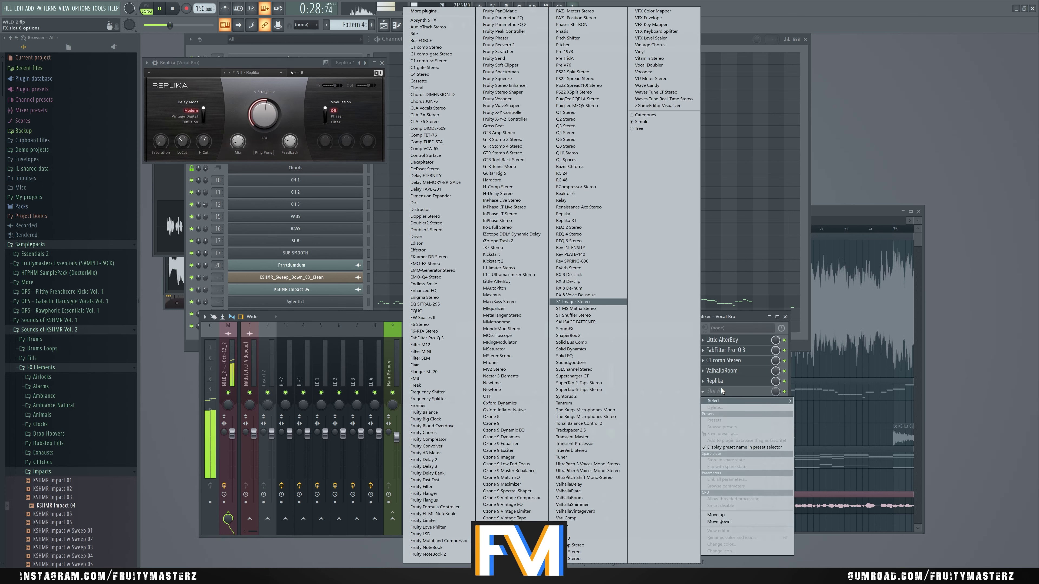
click(572, 362)
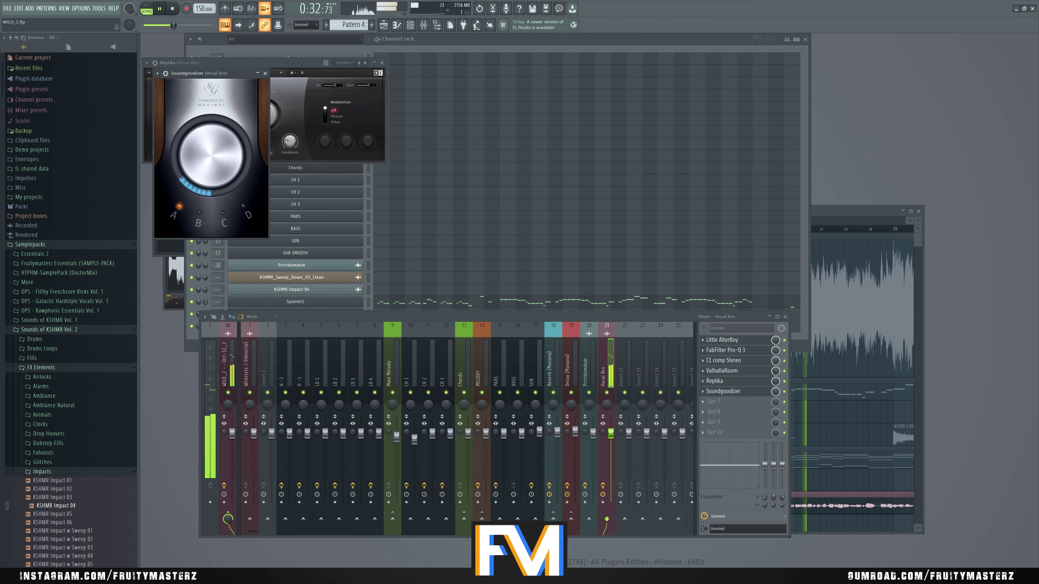
Raise ValhallaRoom's mix to about 26.3% and its decay to about 4.61 s
click(722, 370)
drag(329, 264, 334, 265)
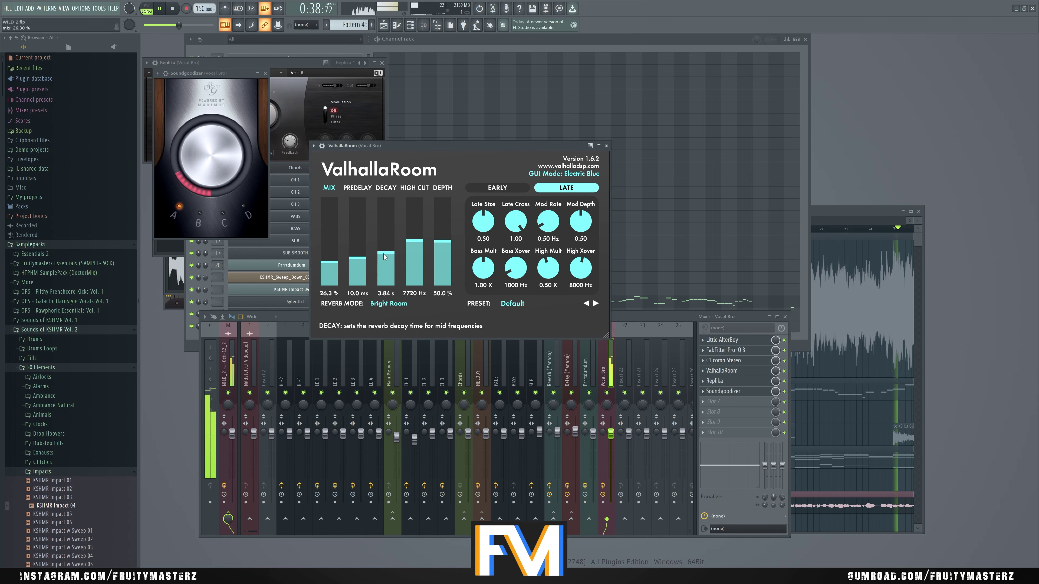
drag(388, 253, 389, 251)
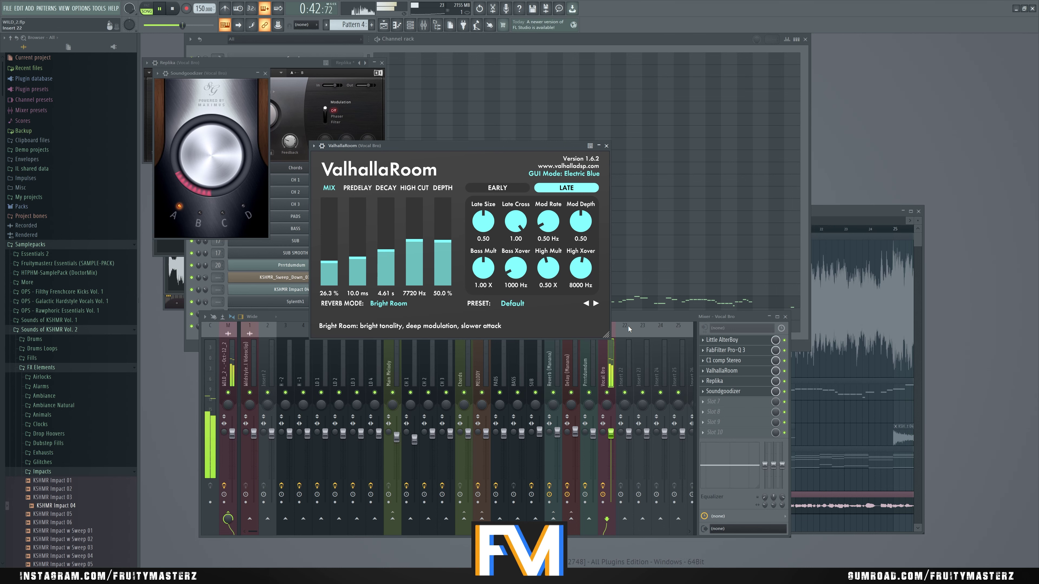
drag(637, 317, 653, 320)
Unsolo the vocal track in the playlist and mute Track 1, which holds the original song
click(828, 213)
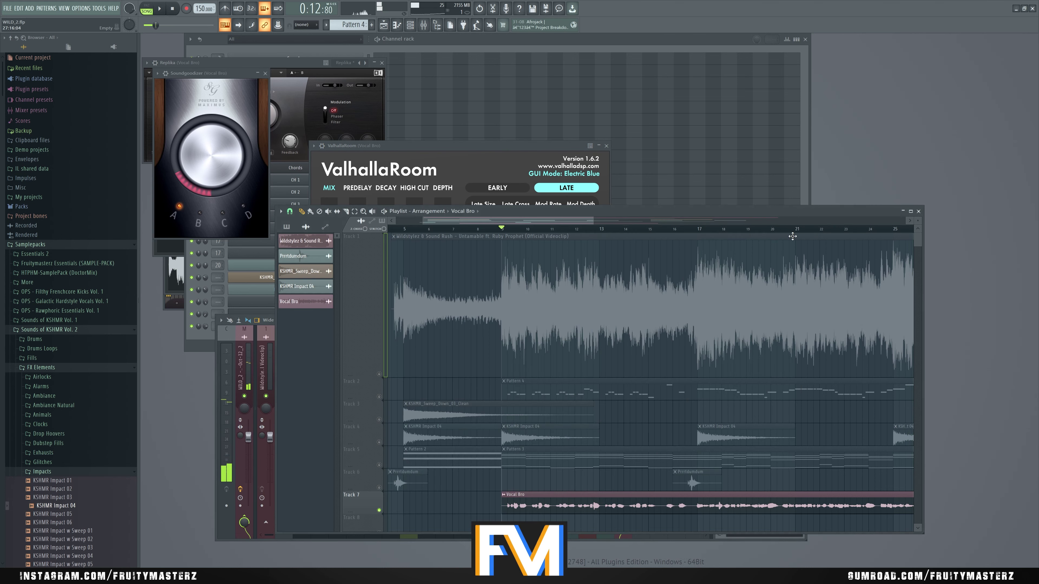
scroll(440, 365, down, 5)
right_click(379, 374)
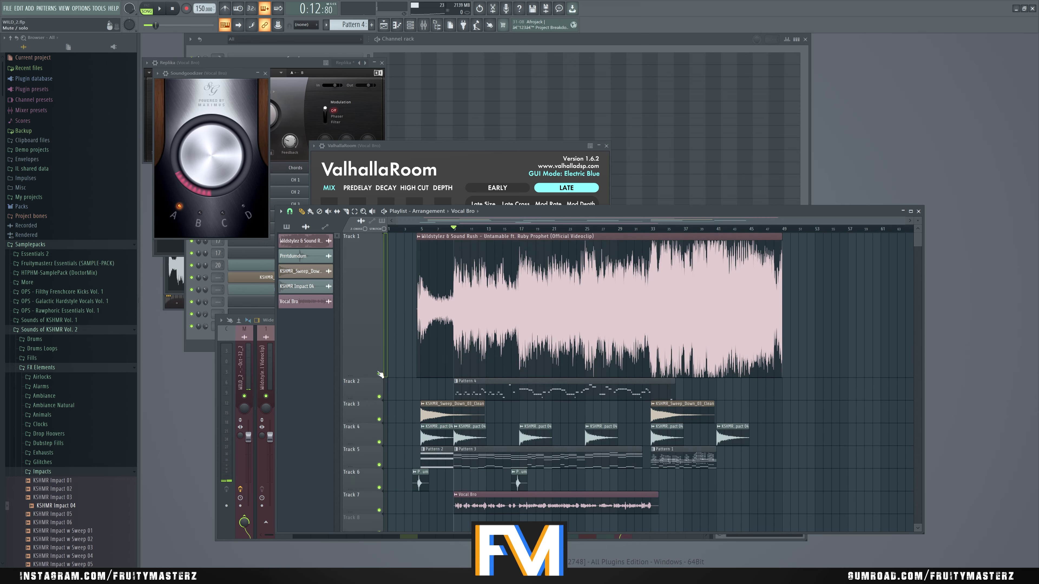
click(379, 374)
Play the arrangement and lower the Vocal Bro mixer volume to about -2.4 dB, then stop playback
key(space)
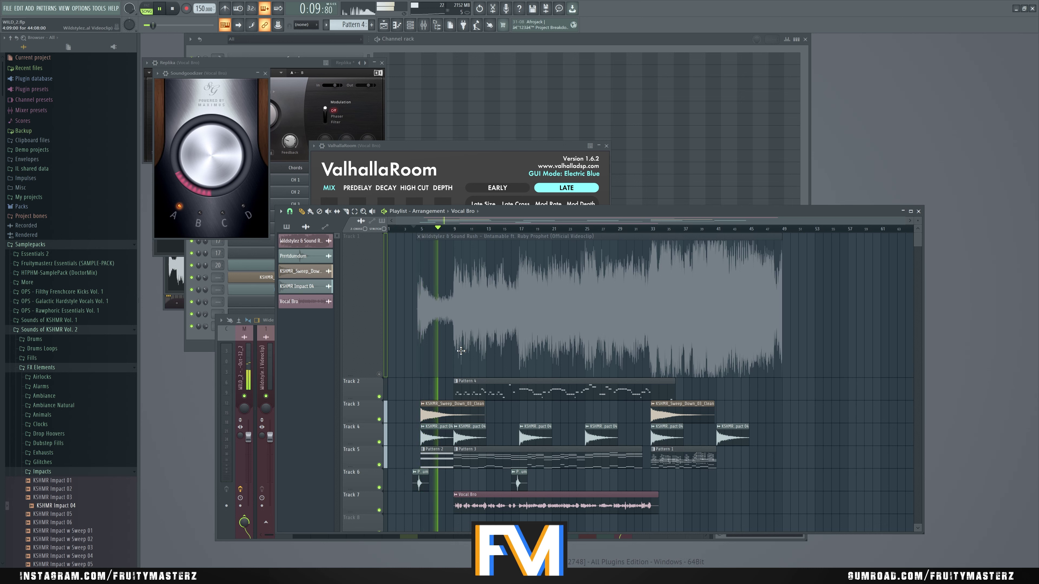
key(F9)
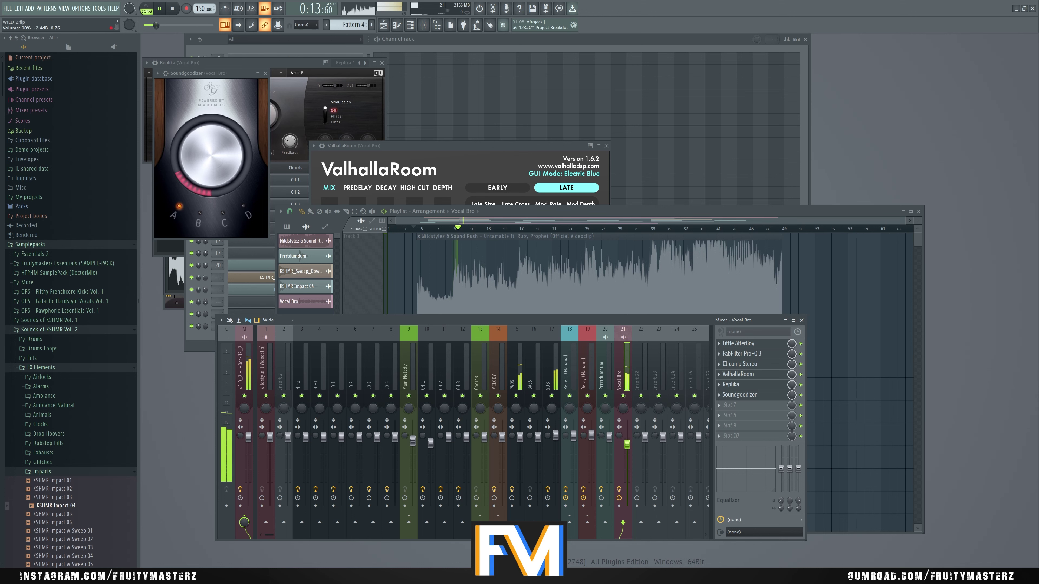
click(665, 218)
key(space)
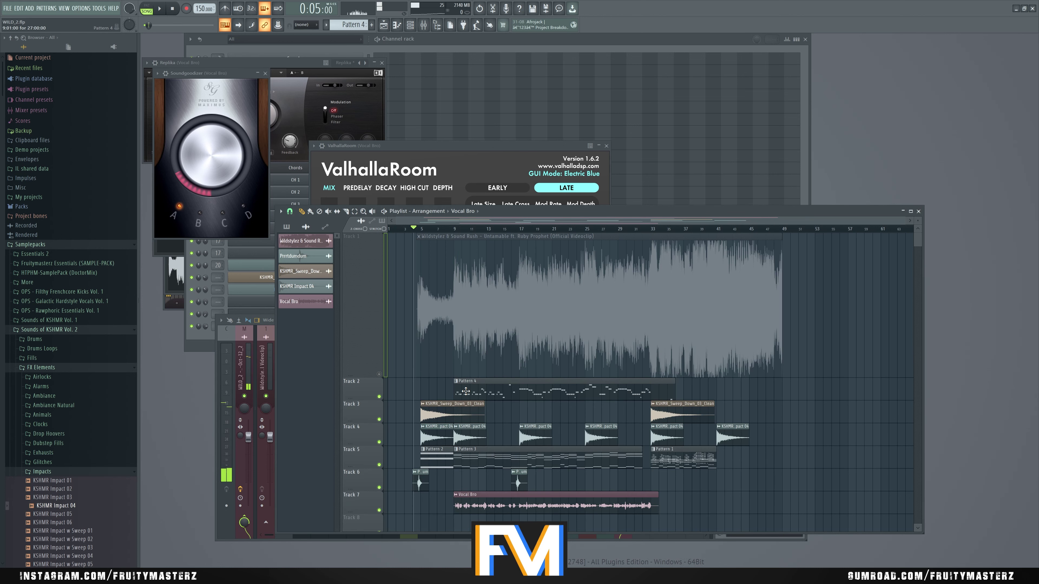
Delete the Pattern 4 clip from Track 2 in the playlist and play the arrangement again
right_click(477, 389)
key(space)
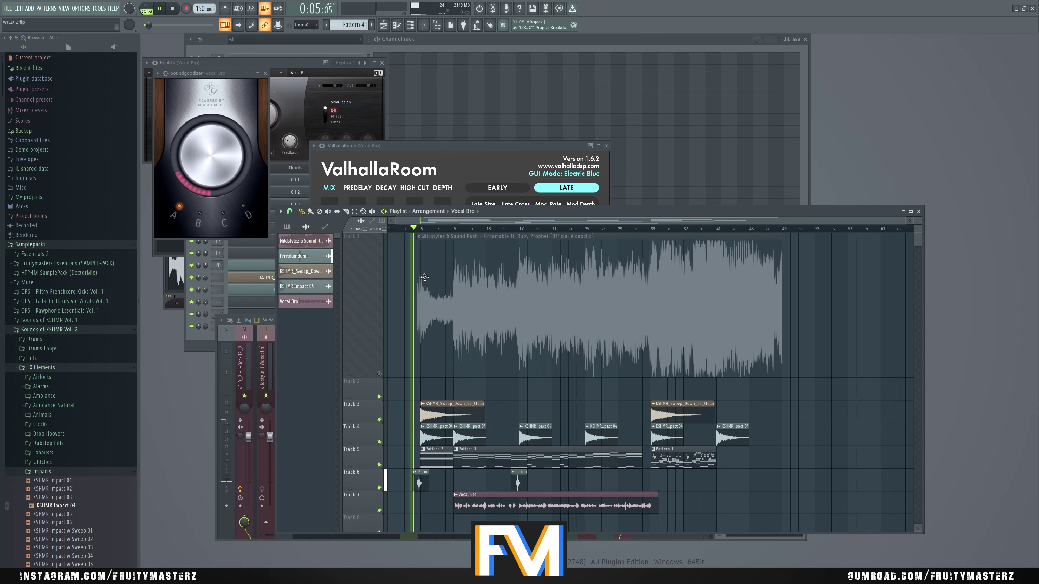
scroll(437, 389, up, 5)
scroll(457, 386, down, 8)
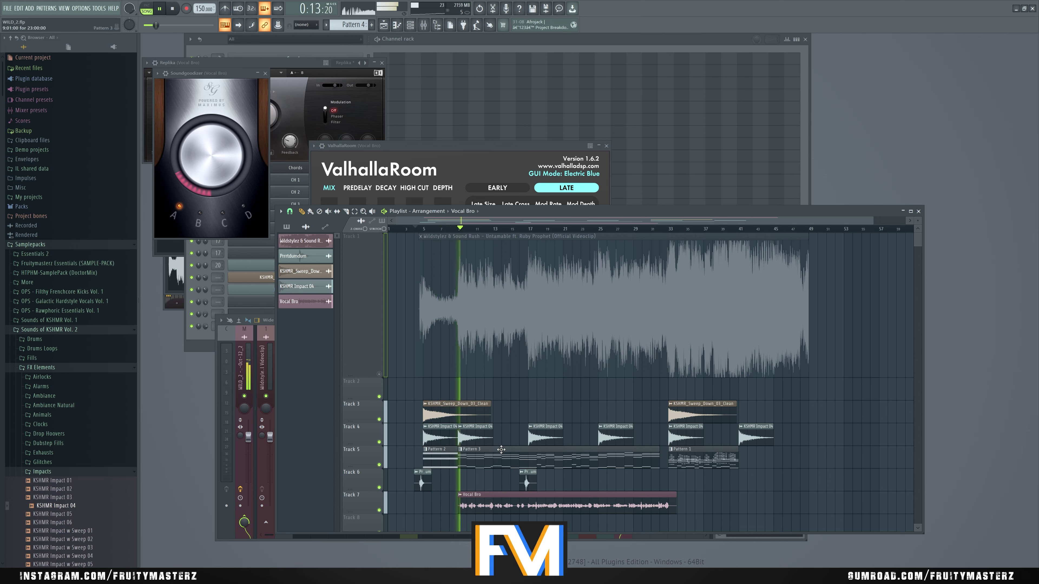
Raise the Vocal Bro mixer fader back to its default level during playback
key(F9)
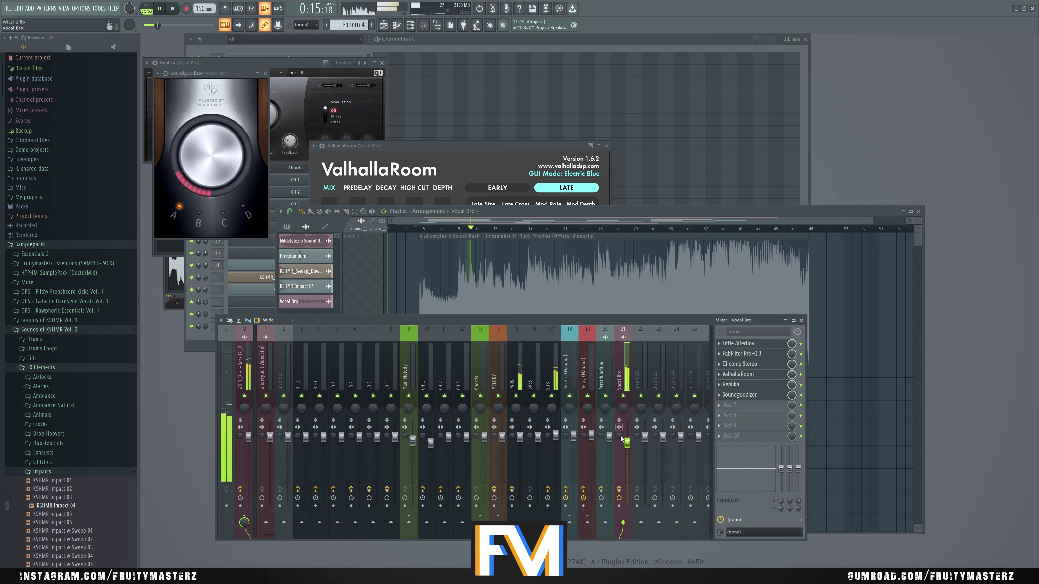
right_click(630, 444)
click(622, 440)
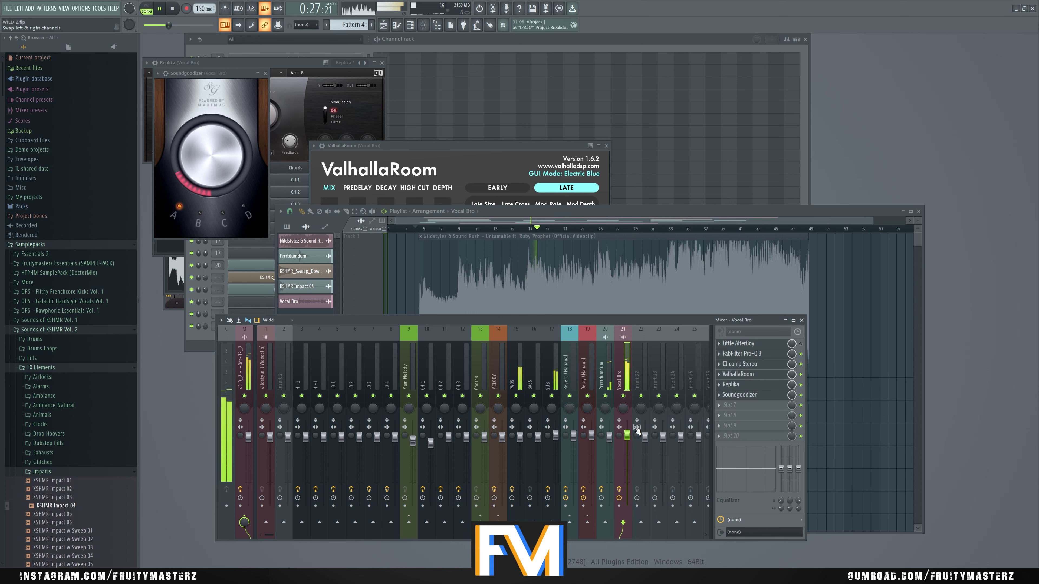
Load FabFilter Pro-Q 3 into the seventh Vocal Bro effect slot and add a wide dynamic bell band at about 4520 Hz
click(732, 405)
click(446, 337)
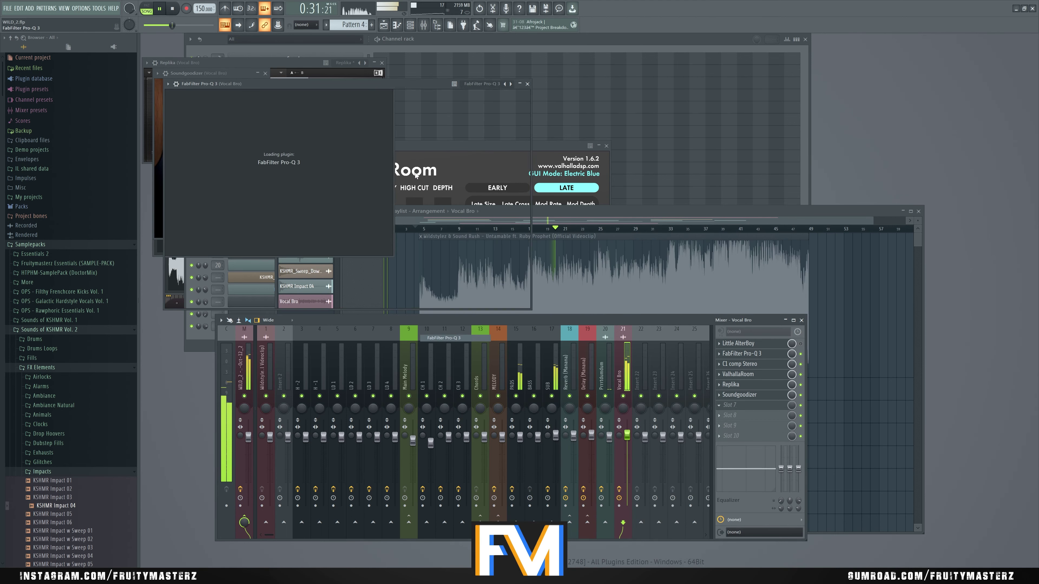
mouse_move(426, 171)
mouse_down()
mouse_move(431, 199)
mouse_move(432, 171)
mouse_up()
scroll(430, 182, down, 2)
right_click(429, 179)
click(459, 199)
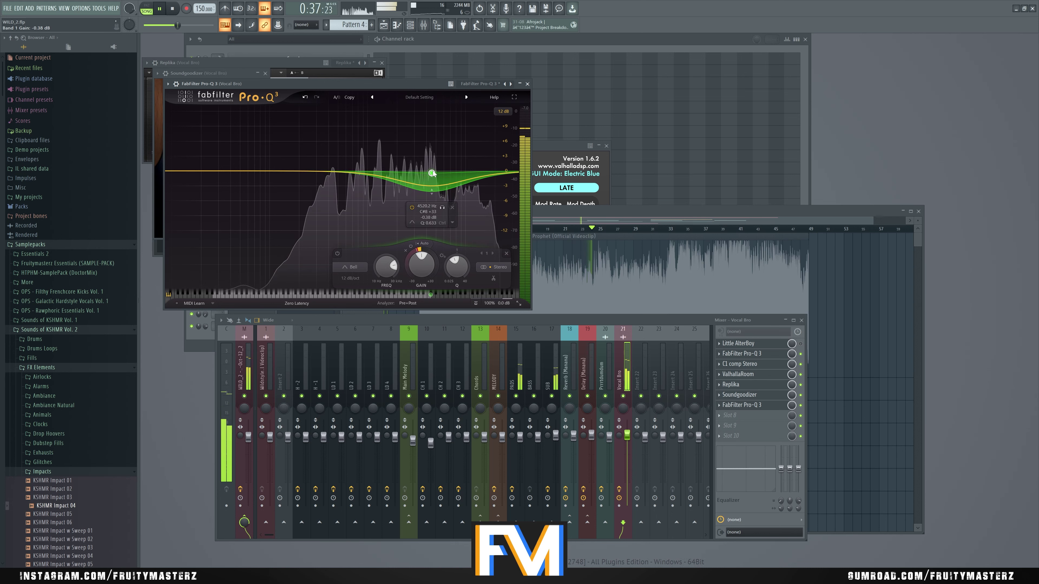
Add a slight boost band in the low mids of the new Pro-Q 3 and move its dynamic bell to about 3310 Hz
drag(337, 171, 337, 166)
scroll(337, 165, down, 2)
drag(432, 173, 419, 171)
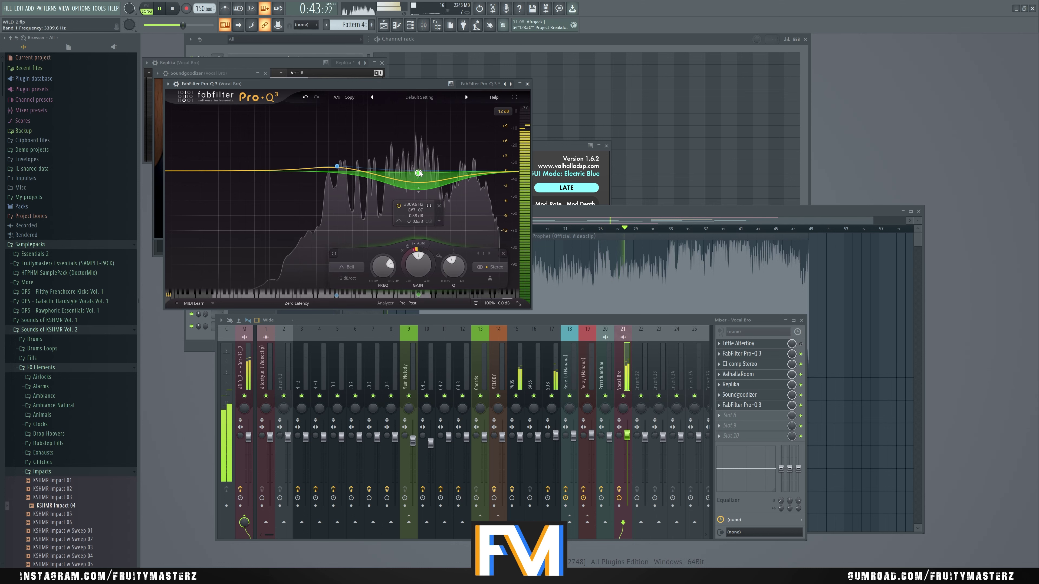
Add a high shelf in Pro-Q 3 at about 28061 Hz with about -1.1 dB of gain, then bring the playlist forward
drag(509, 171, 510, 179)
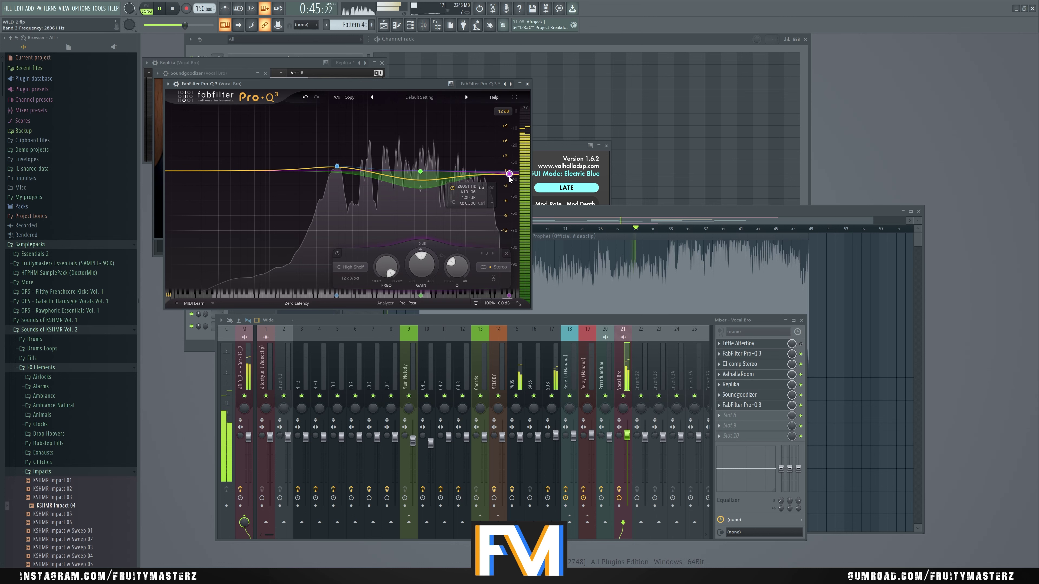
click(681, 219)
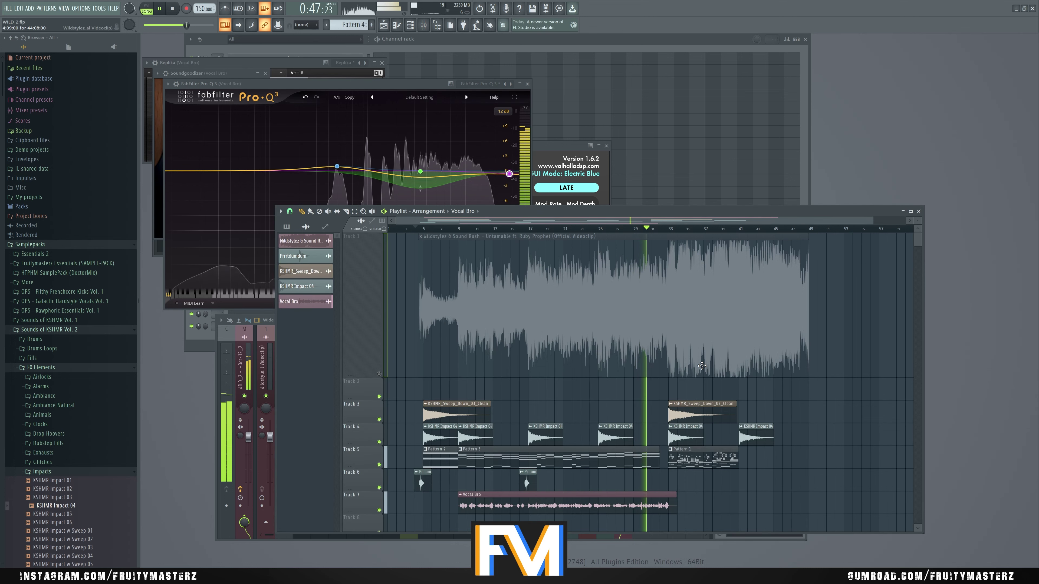
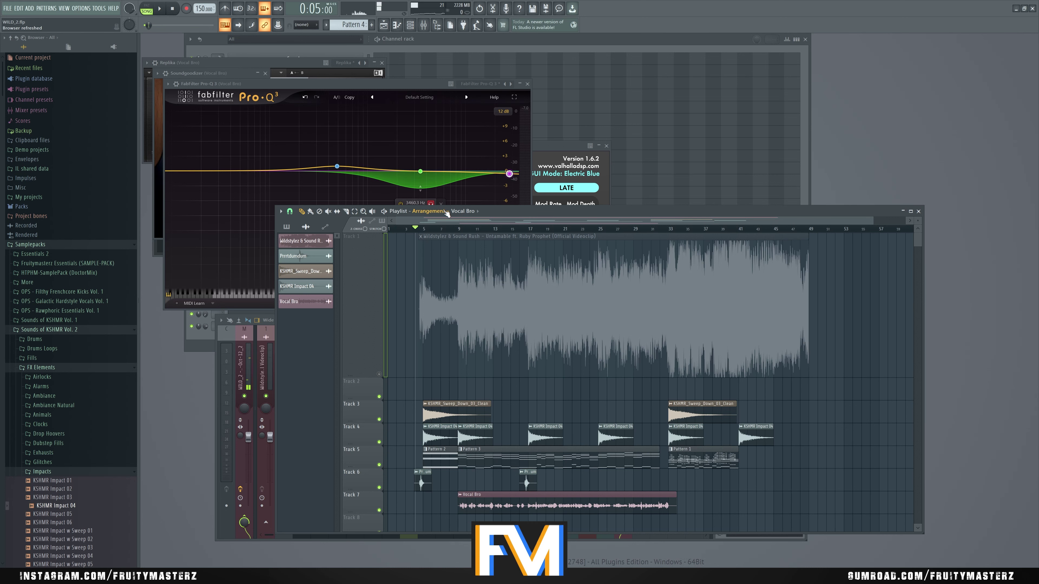
Solo the original song on Track 1 and play its opening in the playlist
scroll(438, 291, up, 5)
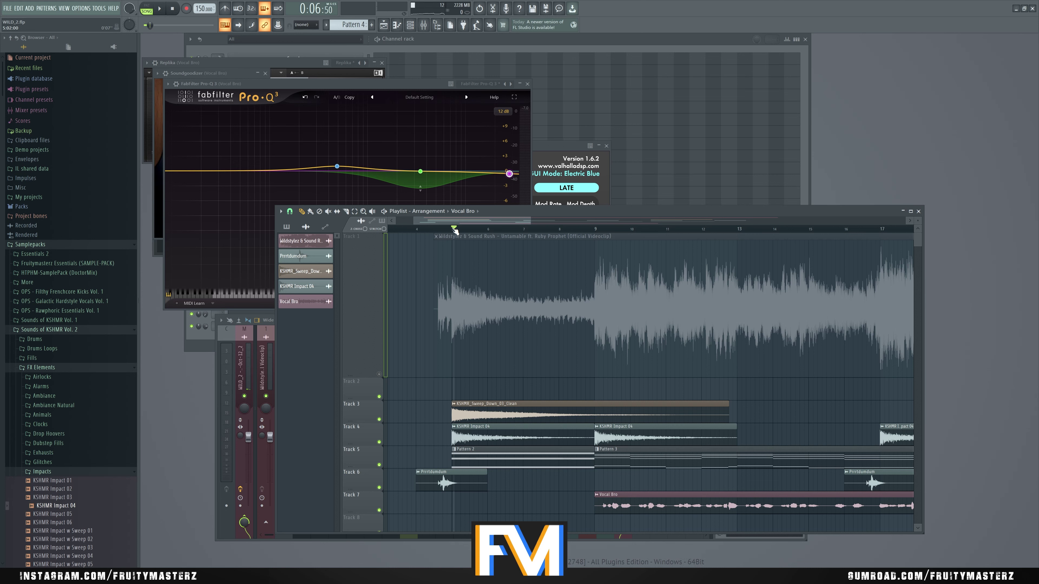
scroll(425, 388, down, 4)
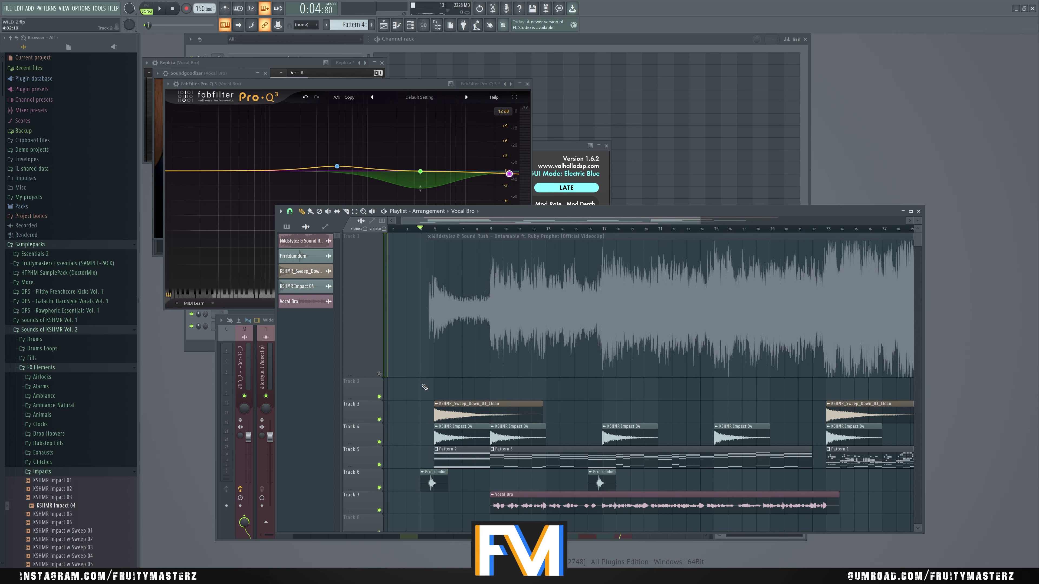
ctrl+click(379, 374)
key(space)
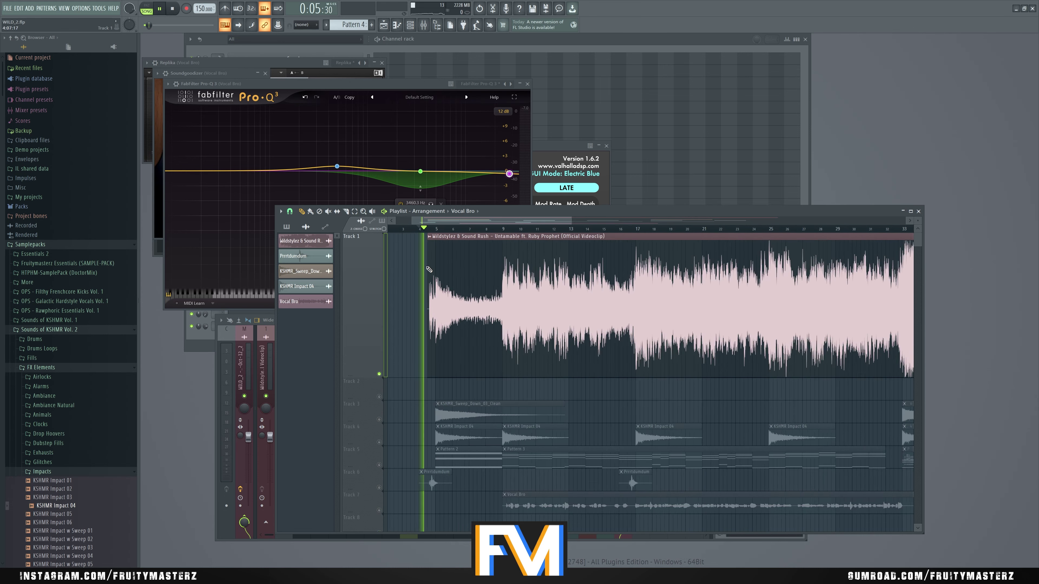
scroll(414, 273, up, 4)
scroll(414, 273, down, 3)
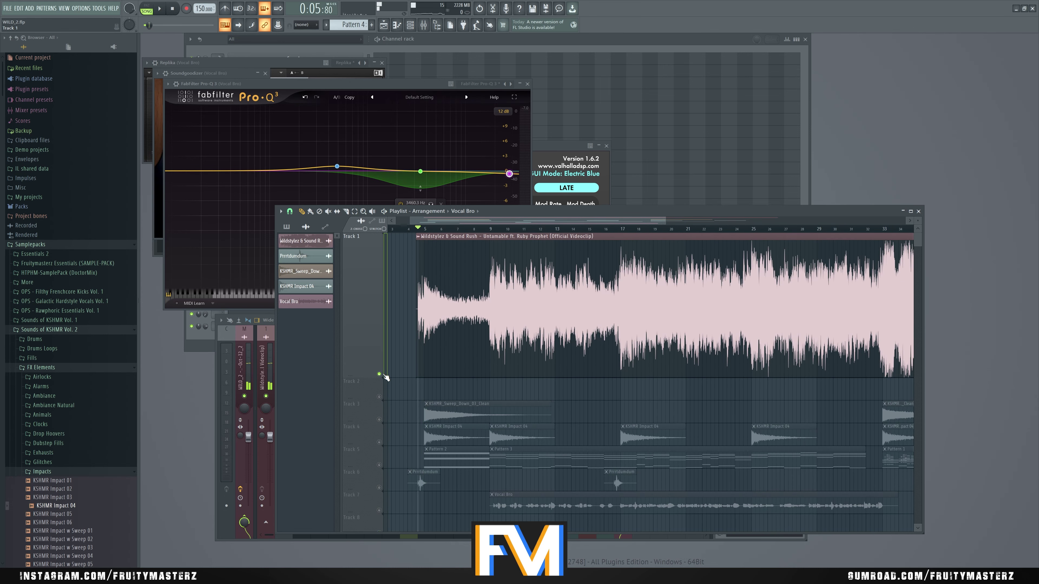
Restore all playlist tracks, play the recreation, and compare it with the original song by briefly soloing Track 1
click(379, 373)
key(space)
key(F6)
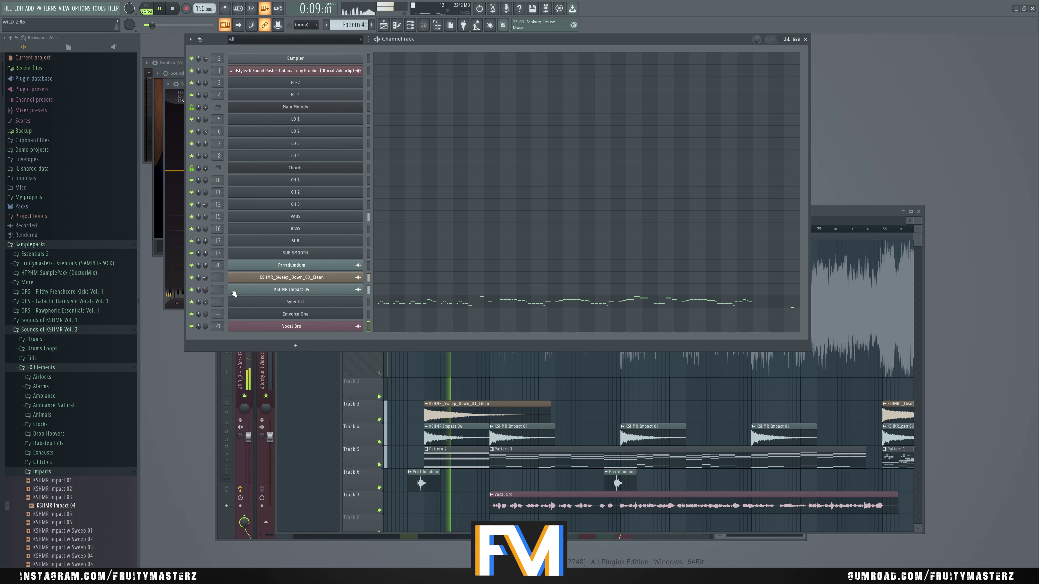
click(846, 216)
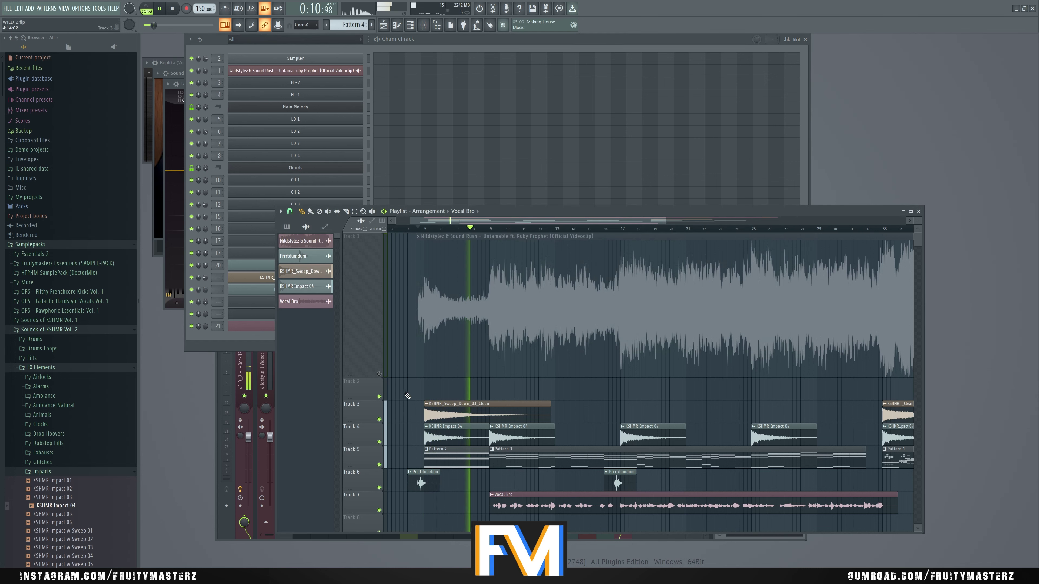
right_click(379, 374)
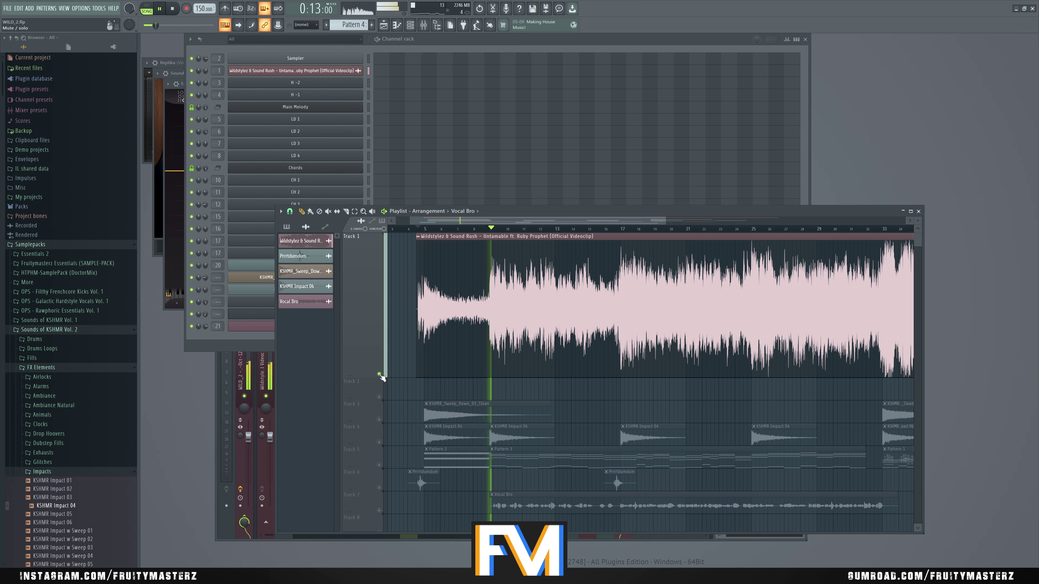
click(379, 374)
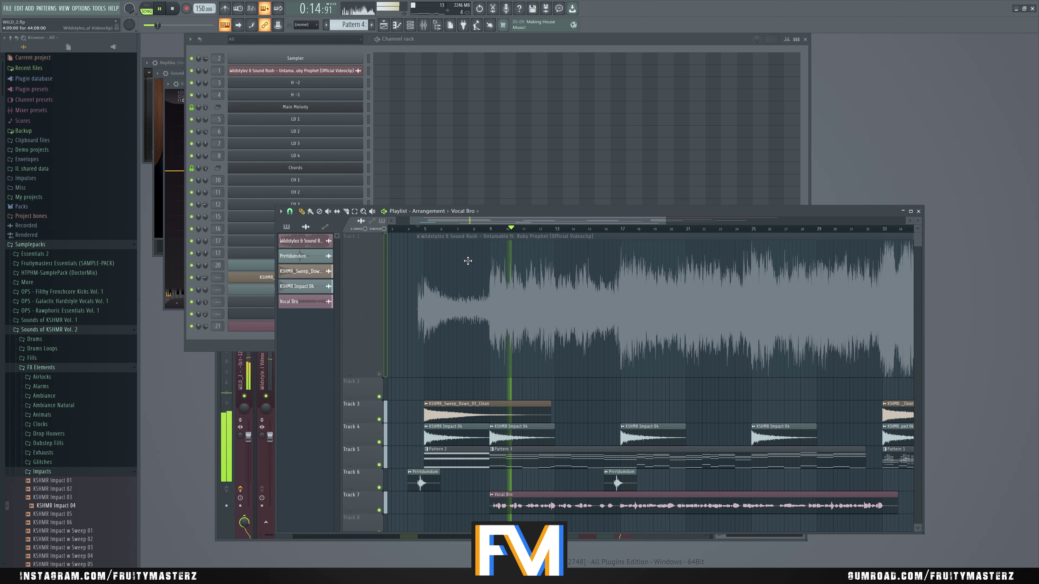
Try the e3 mono and e2 transient stretching modes on the Vocal Bro audio clip, then settle on e3 generic
key(F9)
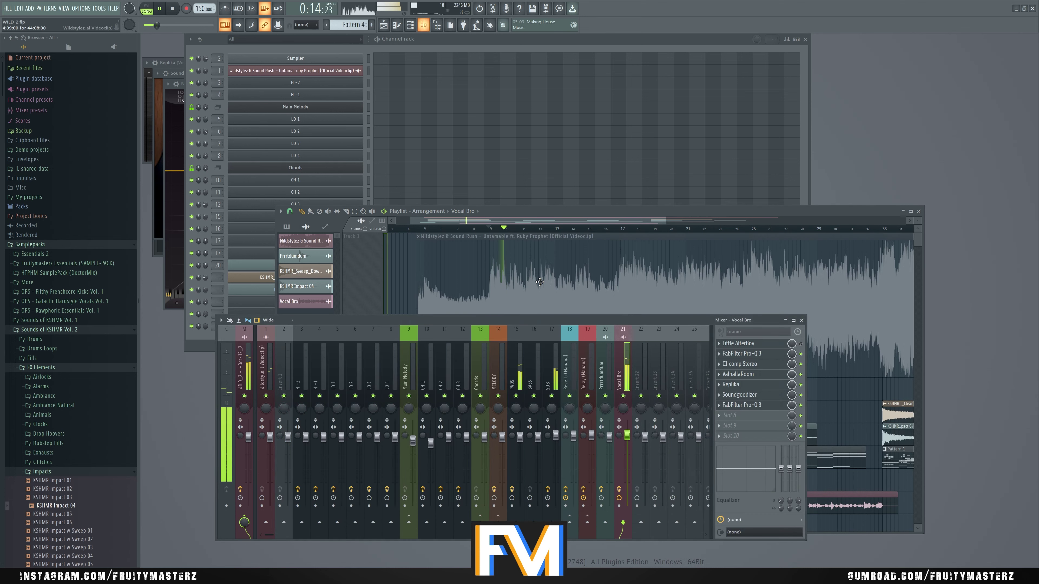
click(206, 340)
click(281, 327)
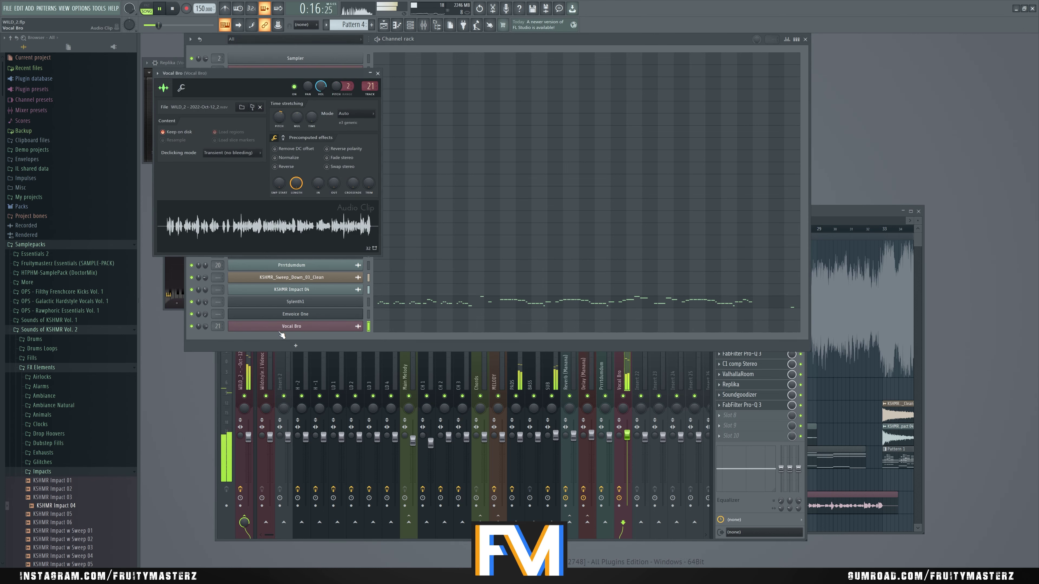
click(364, 114)
click(352, 160)
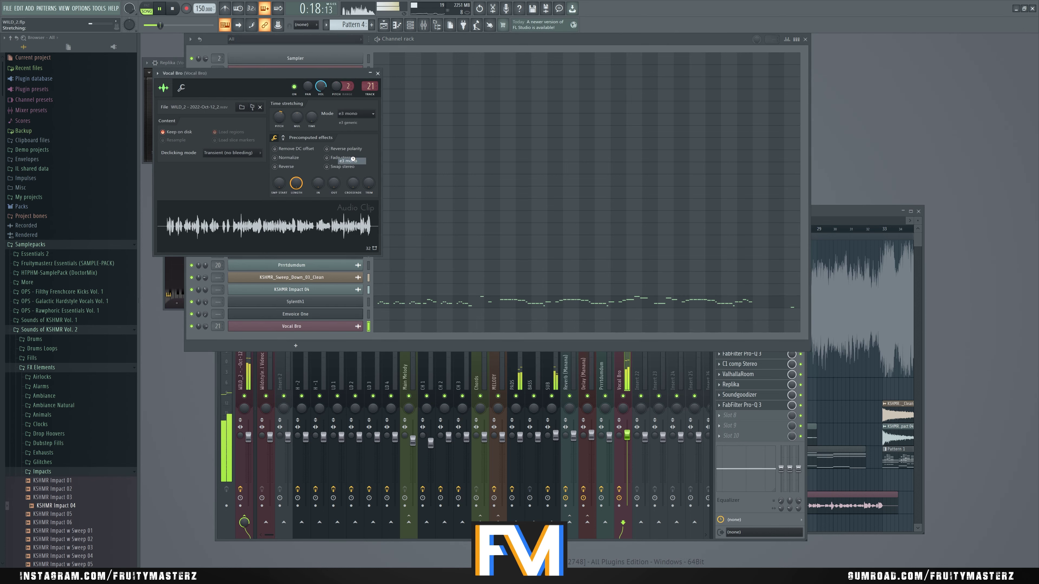
click(360, 116)
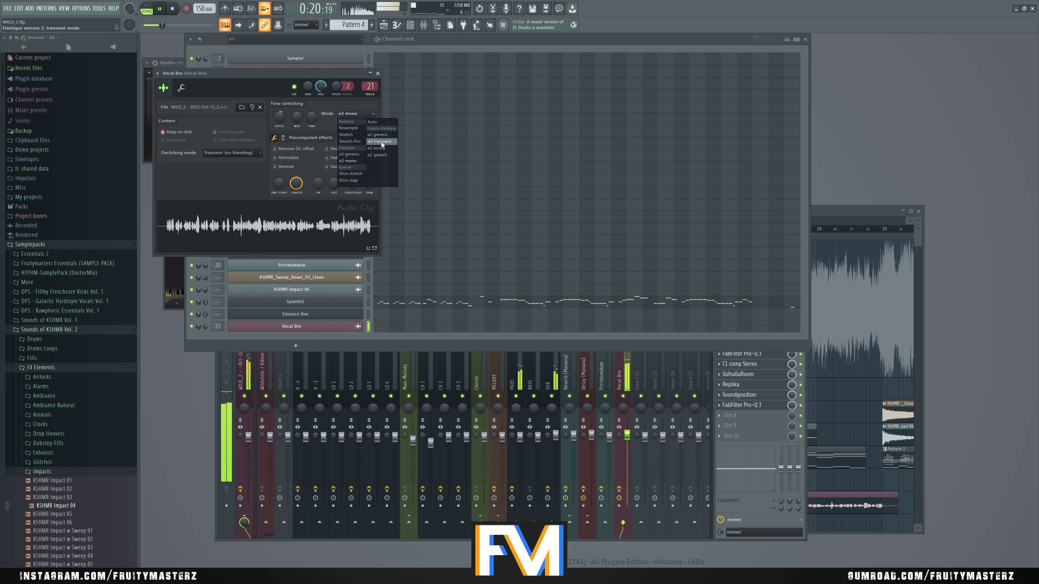
click(381, 141)
click(365, 117)
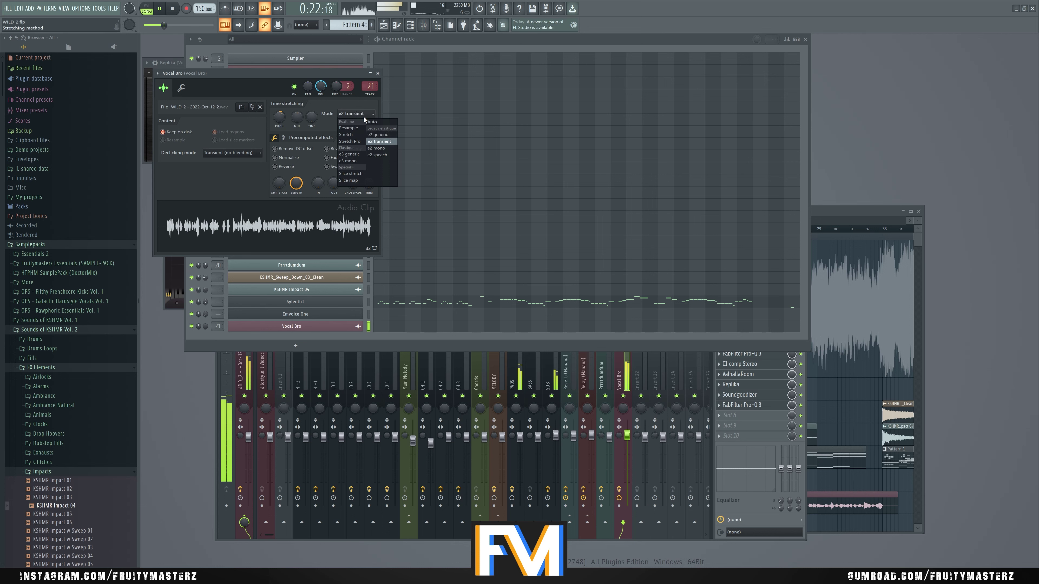
click(350, 155)
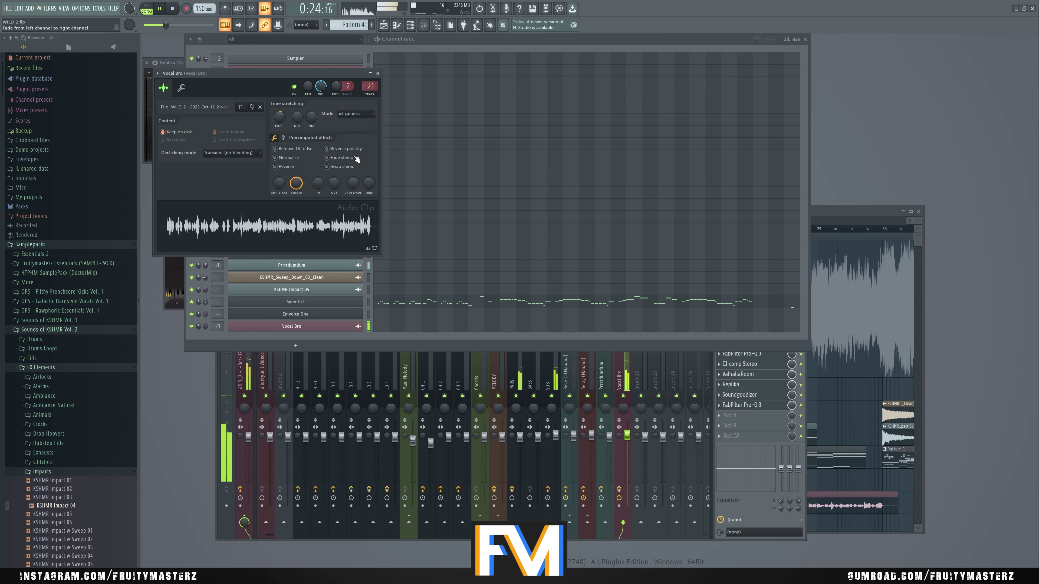
Set the KSHMR Impact 04 channel volume to about 47% and return to the playlist
click(815, 212)
click(685, 182)
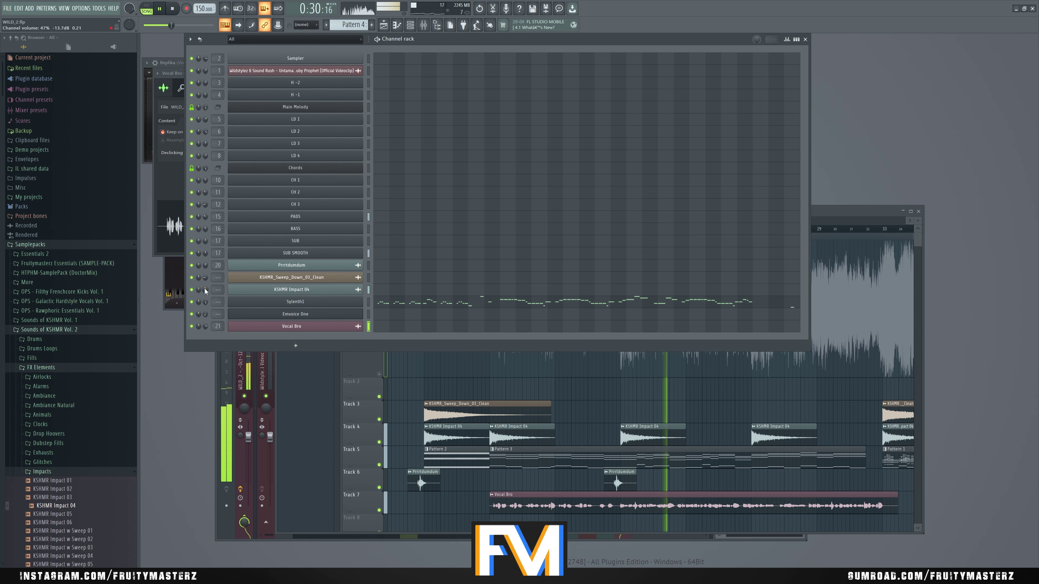
click(834, 212)
scroll(568, 410, down, 3)
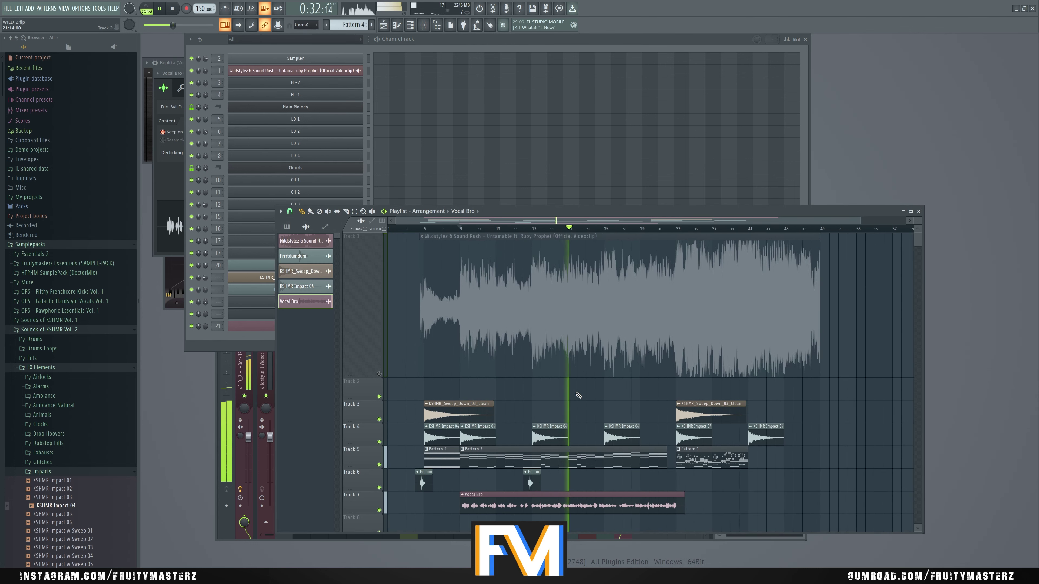
Load FabFilter Pro-Q 3 into the eighth Vocal Bro effect slot and add a dynamic bell band at about 1920 Hz
key(F9)
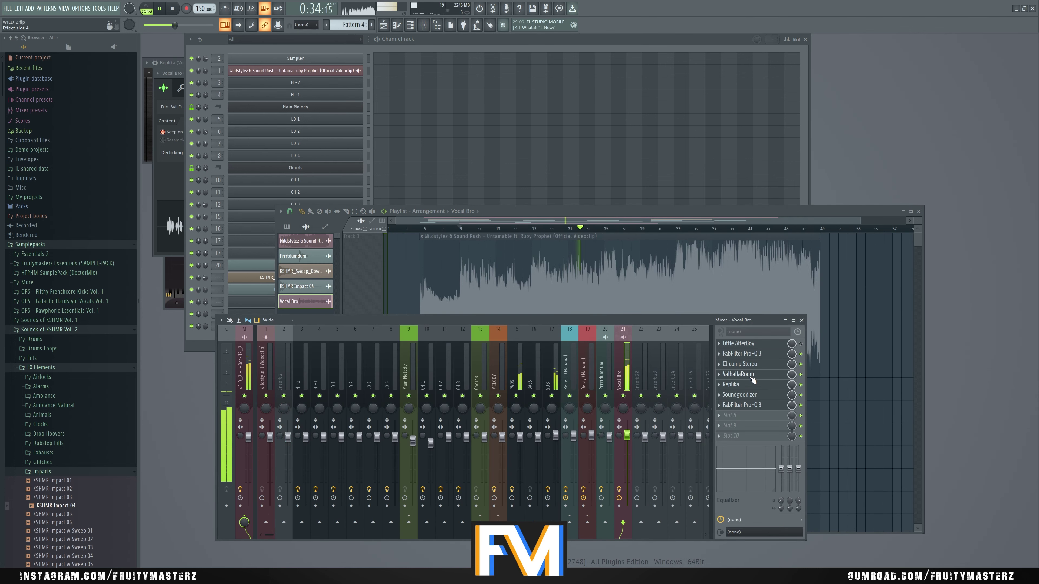
click(746, 385)
click(742, 386)
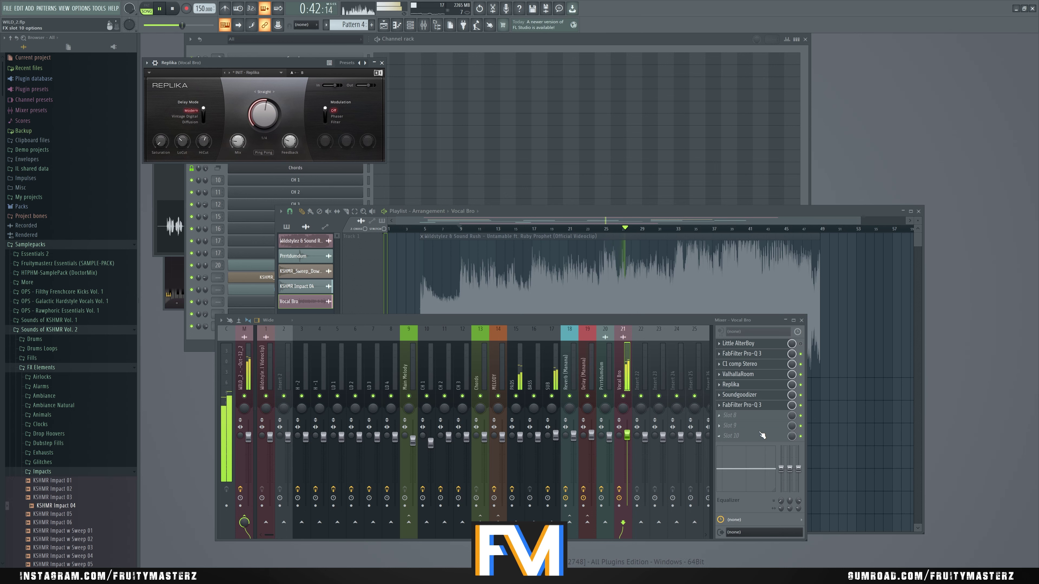
click(745, 419)
click(450, 338)
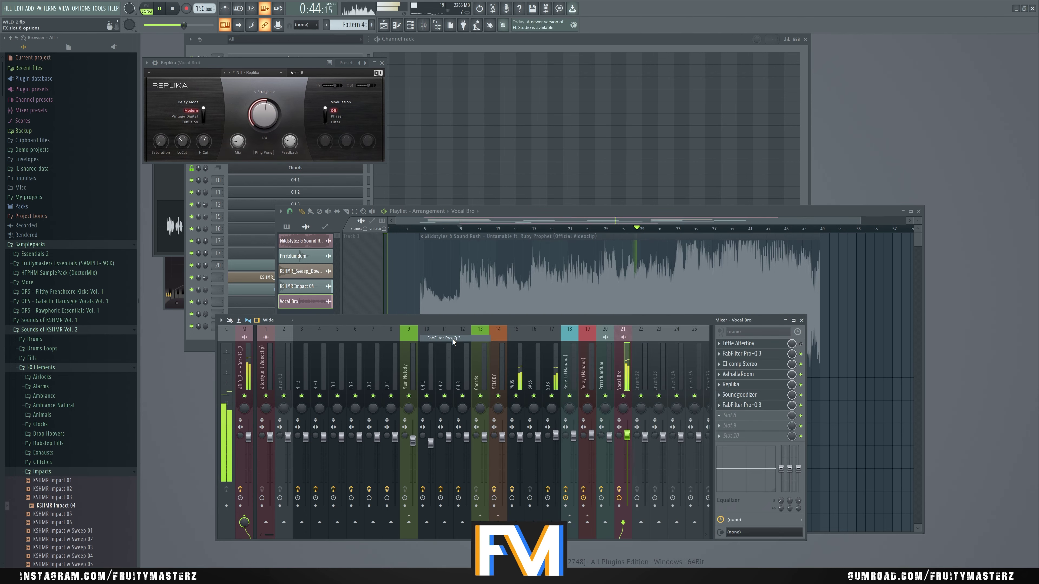
drag(444, 183, 407, 183)
right_click(410, 180)
click(424, 201)
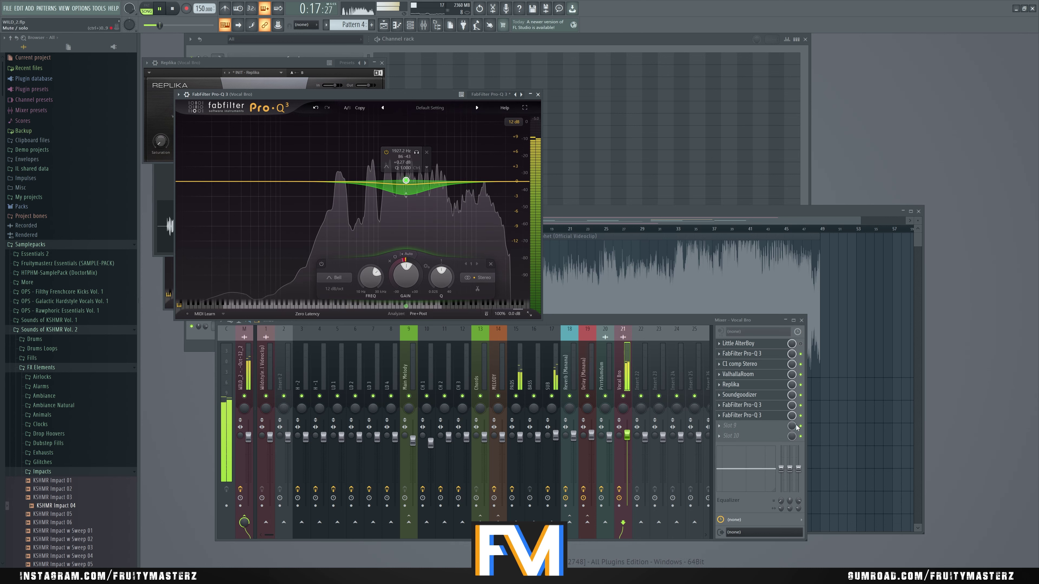
Load CLA-3A Stereo into the ninth Vocal Bro effect slot, adjust its gain and peak reduction, and check the track with effects toggled
click(730, 425)
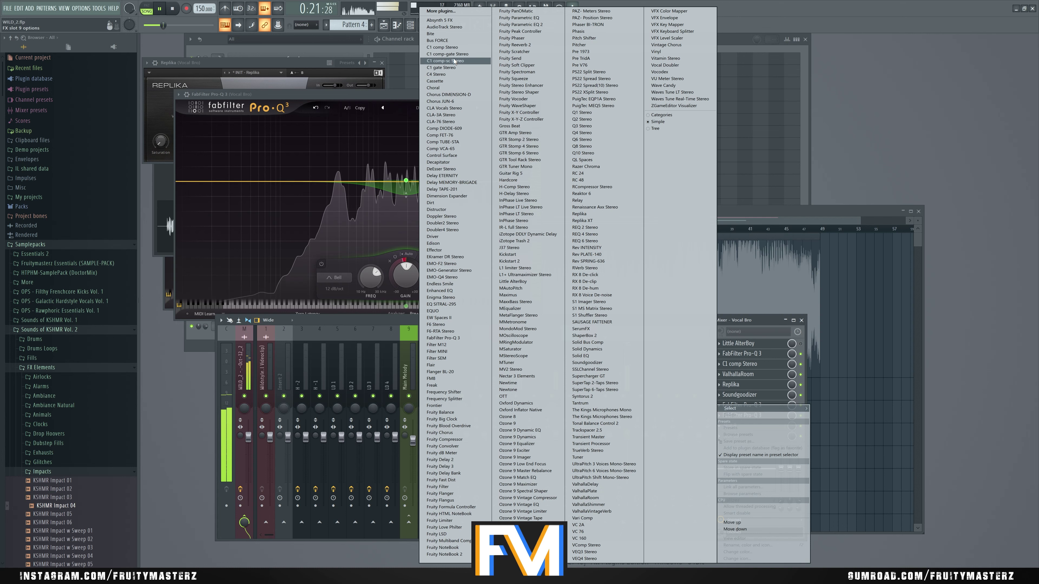
click(442, 115)
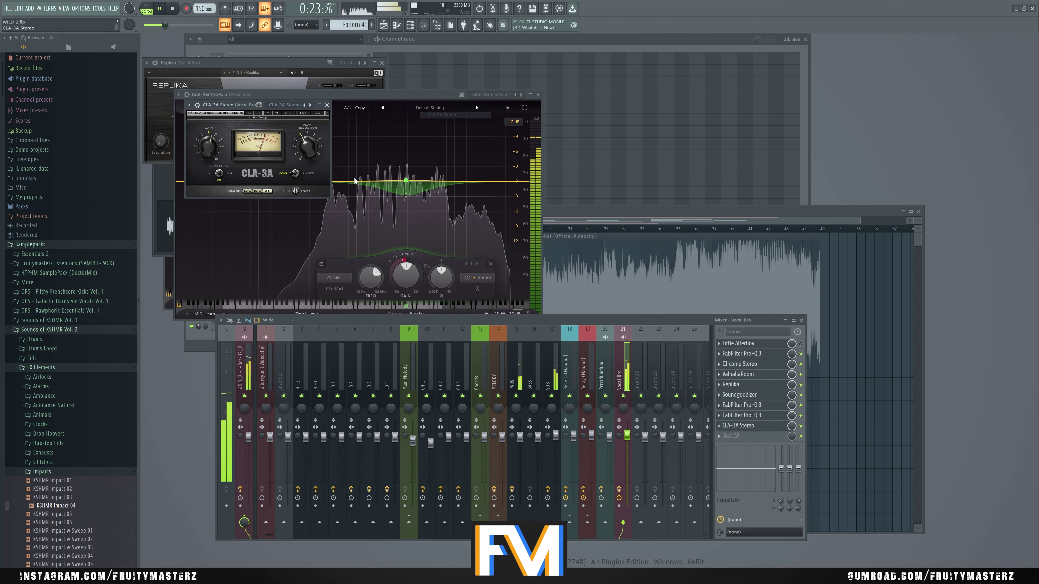
drag(302, 159, 300, 144)
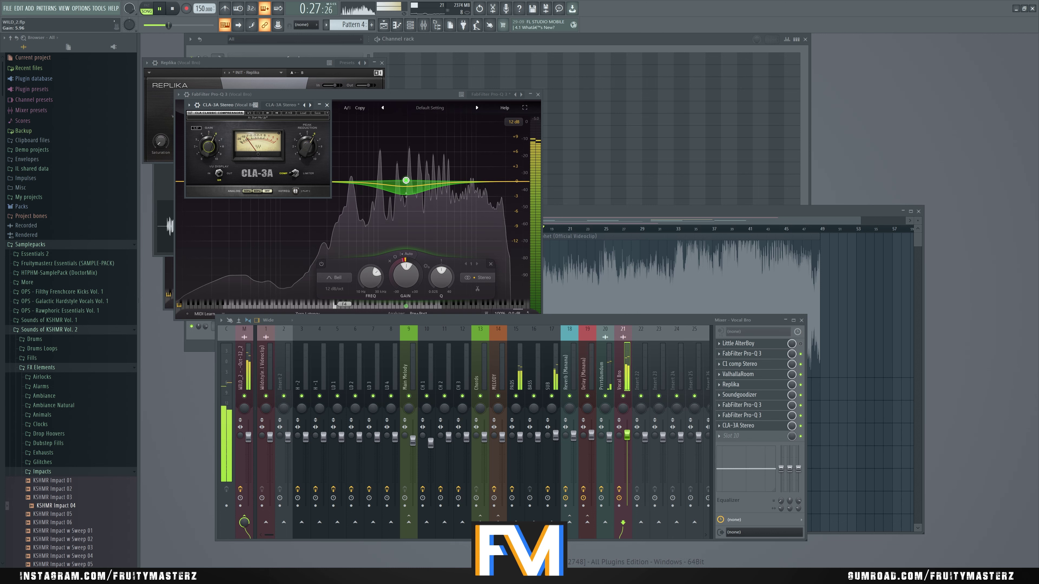
drag(307, 146, 307, 145)
scroll(209, 145, up, 1)
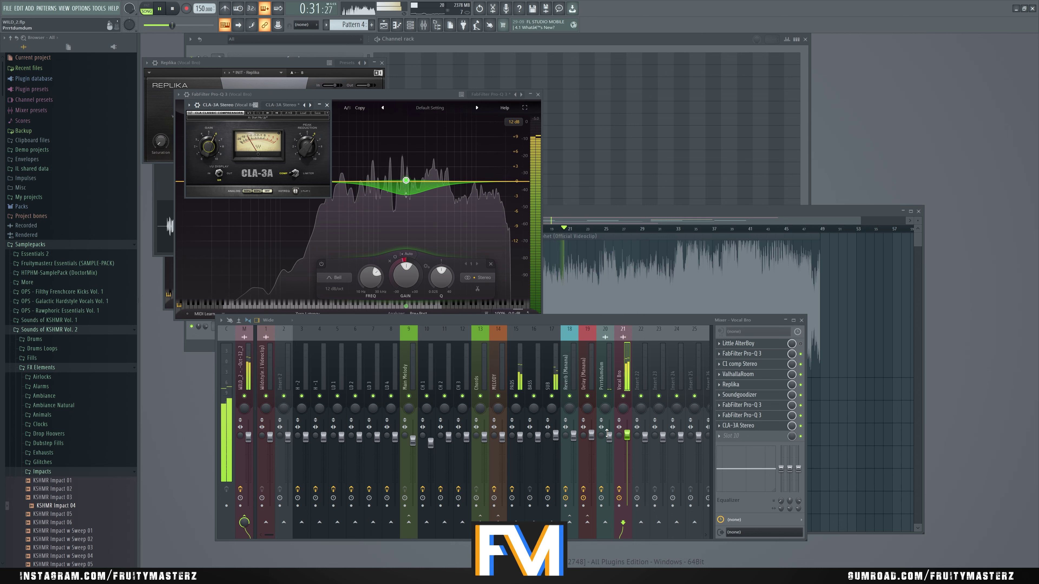
click(619, 489)
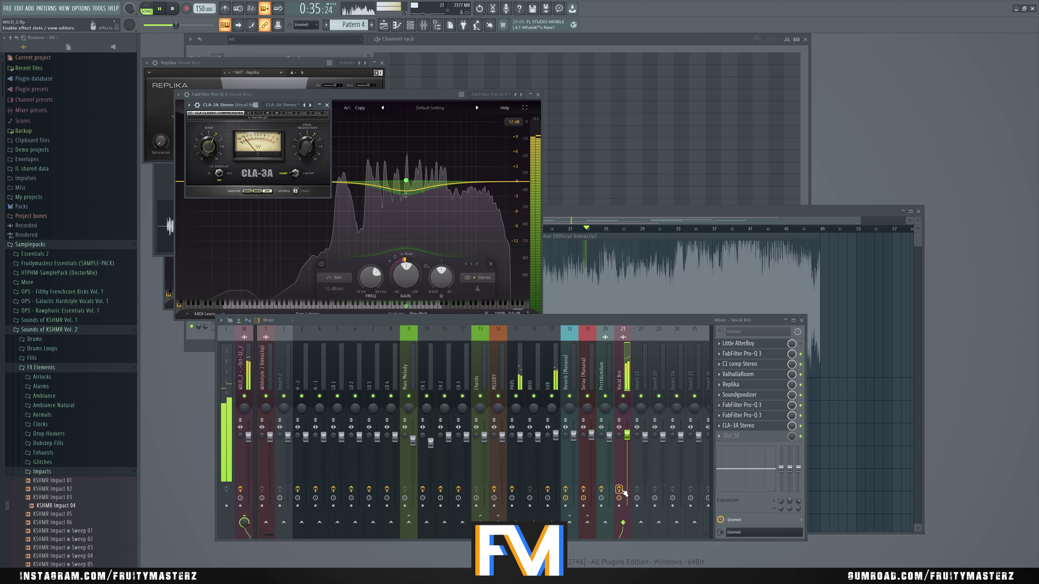
Deepen the newest Pro-Q 3 band's dynamic range to about -5 dB, move it to about 2500 Hz, and widen it
click(607, 266)
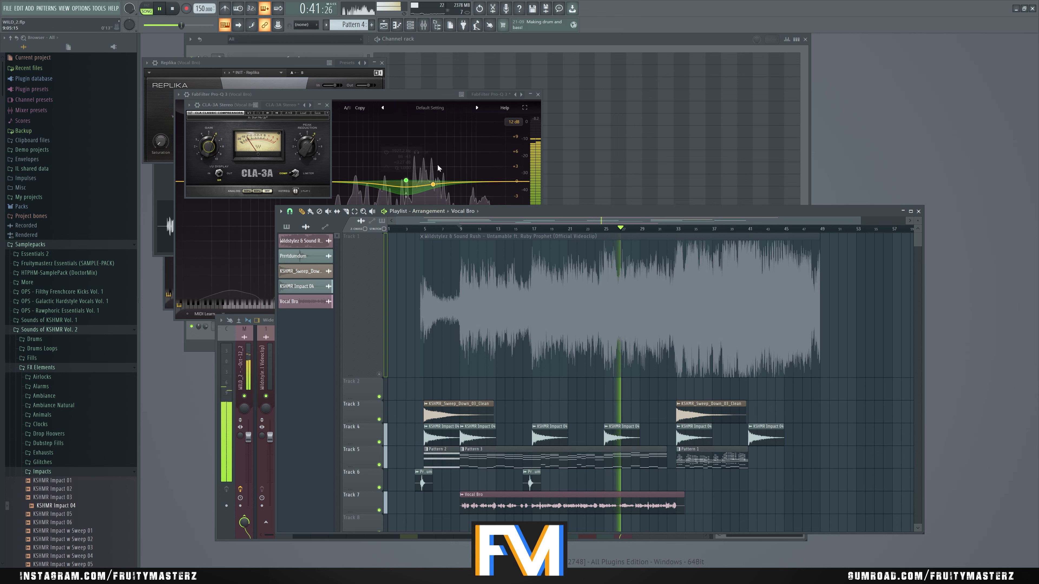
click(442, 97)
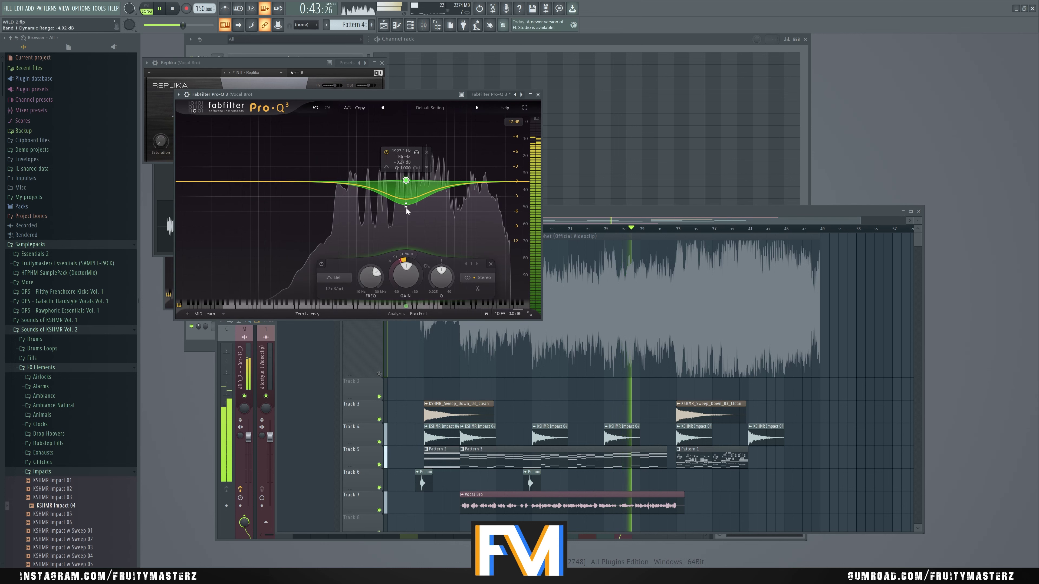
drag(405, 180, 416, 181)
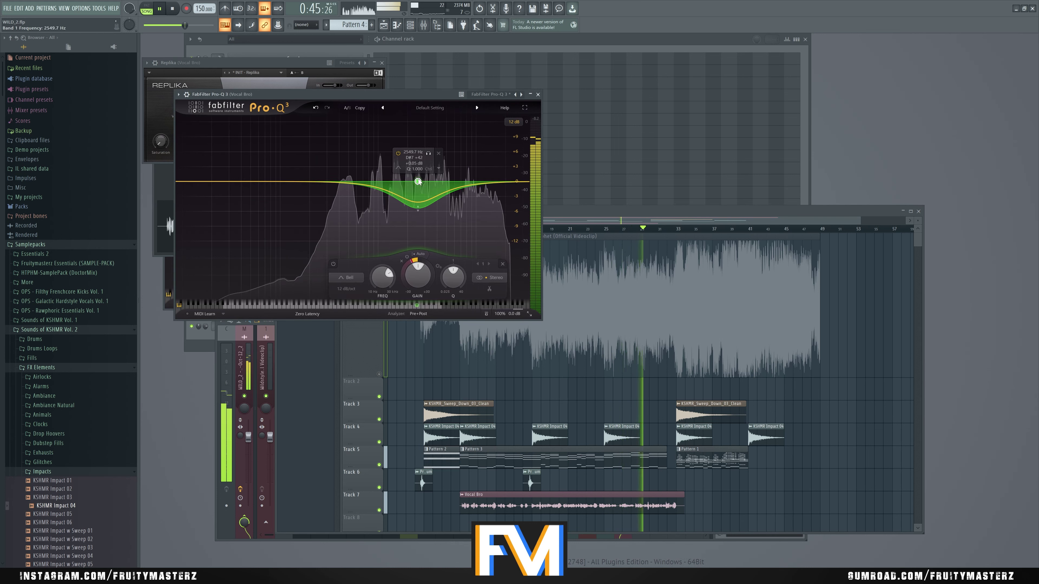
scroll(416, 182, down, 2)
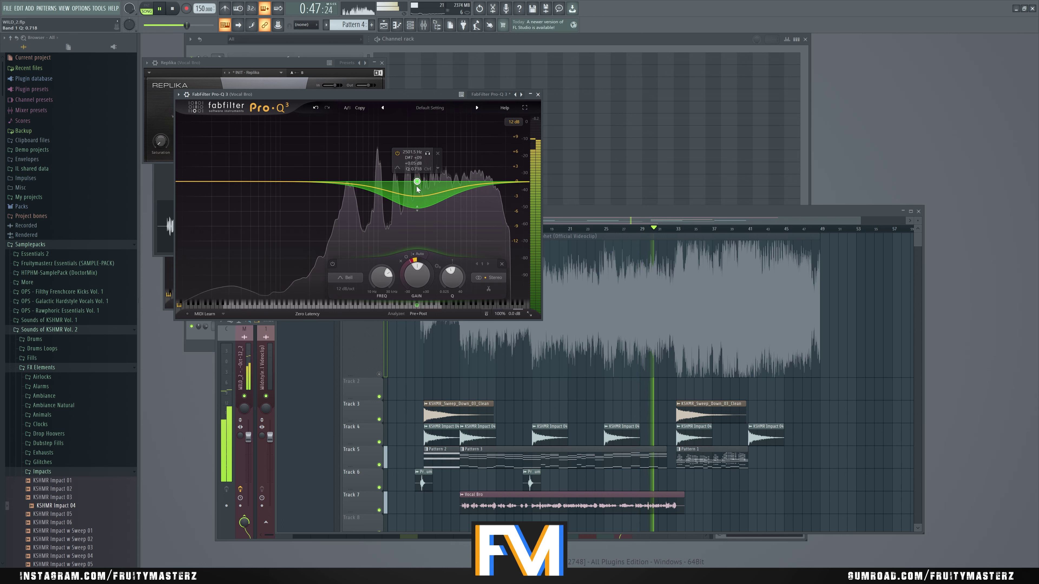
scroll(416, 183, up, 1)
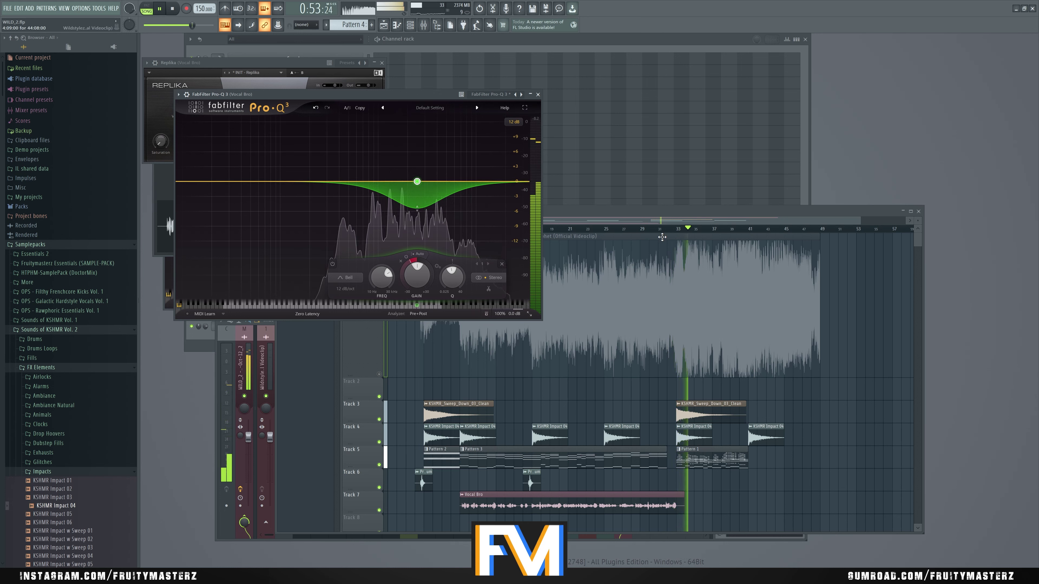
Adjust the MELODY mixer track's send levels to the reverb and delay tracks
key(F9)
click(416, 381)
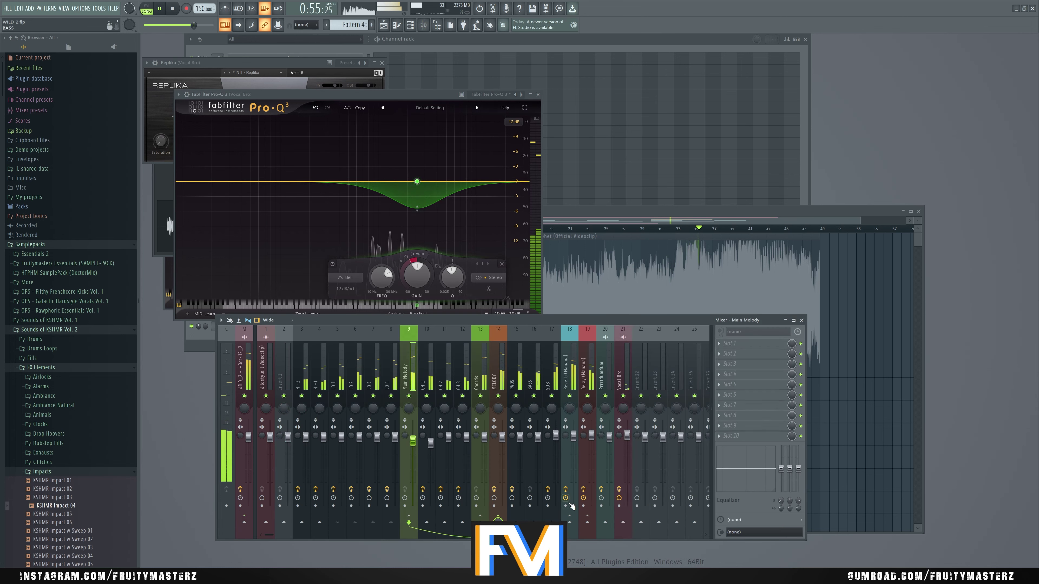
click(496, 373)
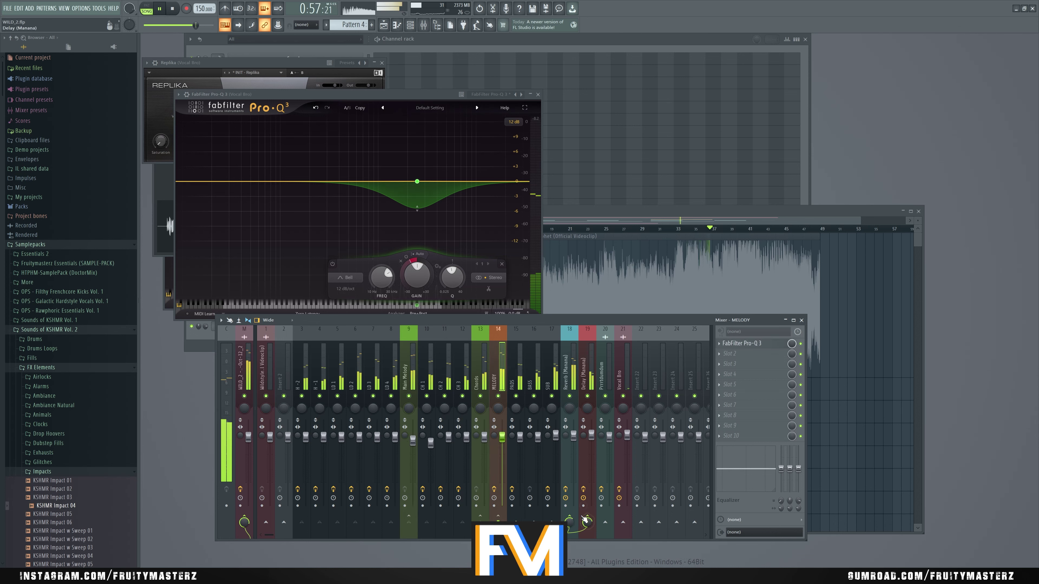
drag(569, 522, 569, 519)
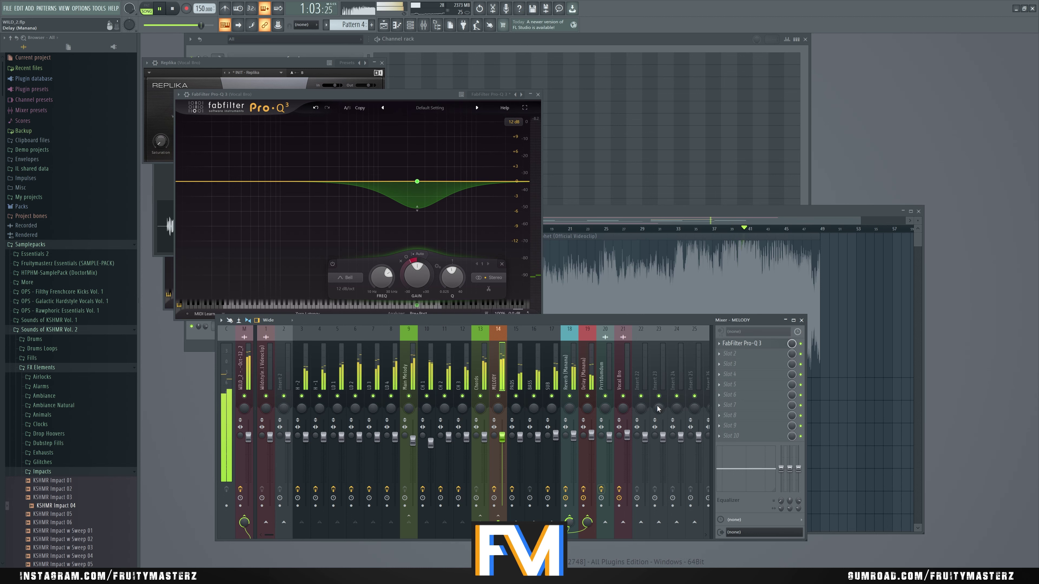
Stop playback and bring the playlist forward at the song's closing section
key(F7)
click(1033, 38)
key(space)
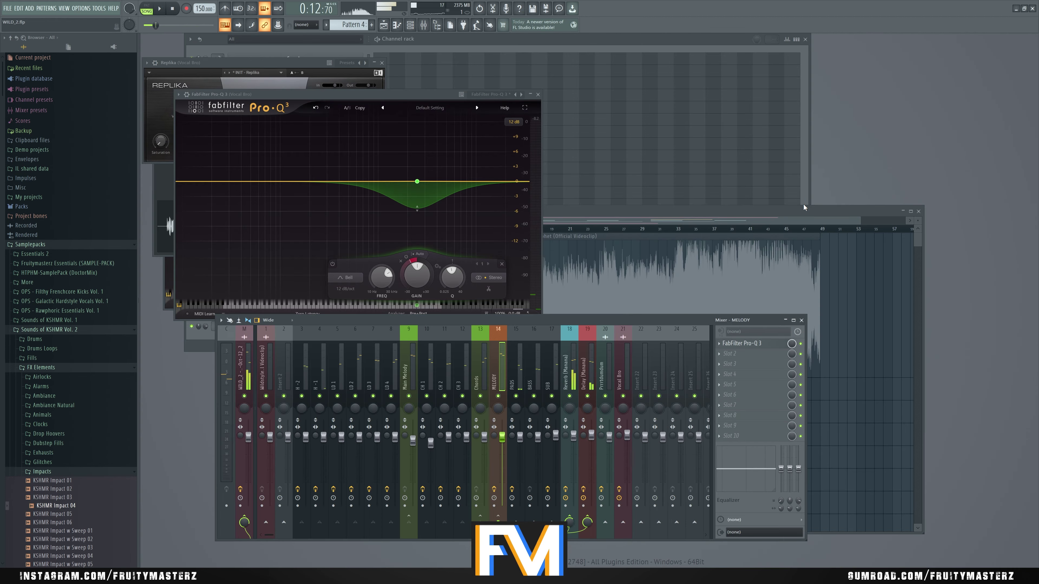
click(777, 262)
scroll(829, 330, down, 1)
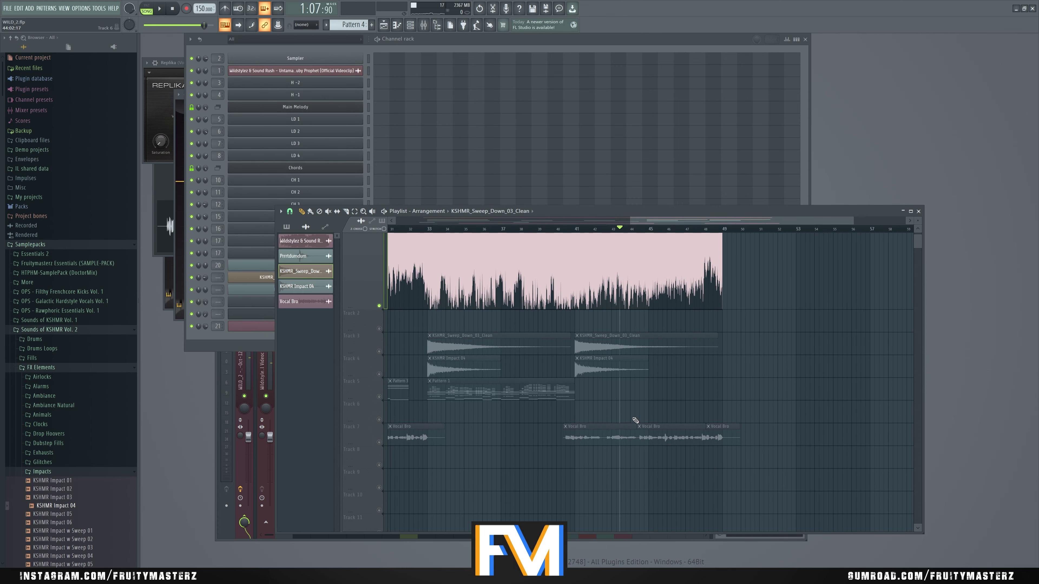
Delete the middle Vocal Bro clip in the closing section and play the section with the vocal and original tracks isolated
right_click(638, 428)
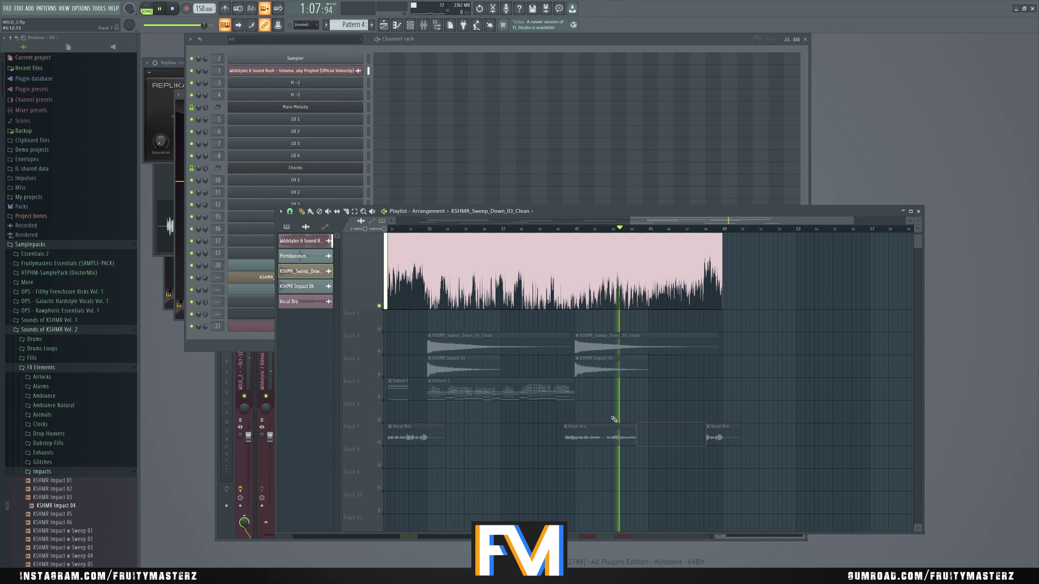
click(380, 442)
key(space)
ctrl+click(709, 468)
scroll(709, 468, up, 3)
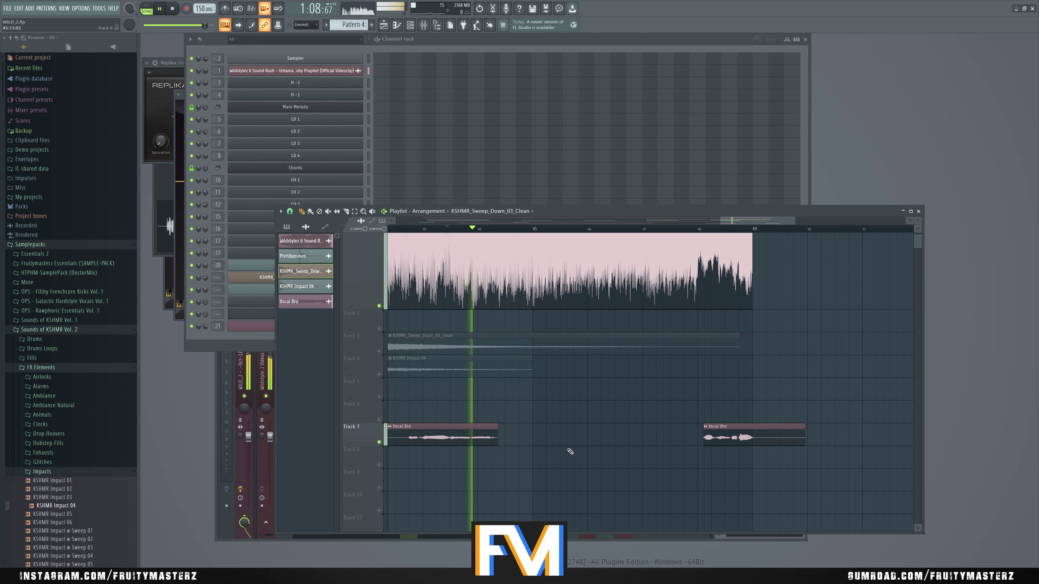
Compare the closing Vocal Bro clip with the original song by replaying the section with different tracks soloed and muted
key(space)
right_click(379, 442)
key(space)
scroll(594, 466, down, 3)
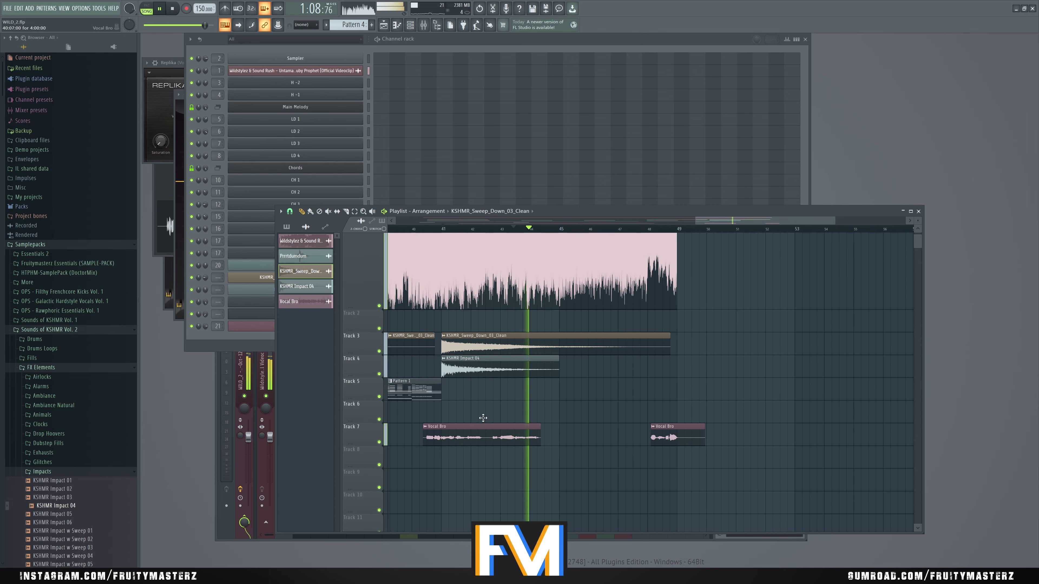
key(space)
key(space)
click(380, 442)
click(379, 306)
key(space)
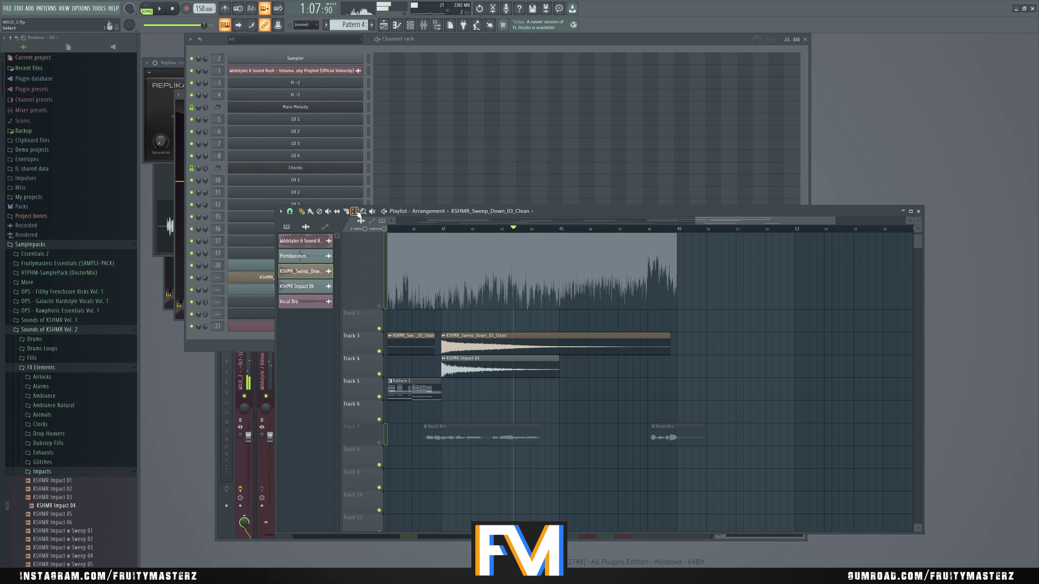
click(539, 460)
right_click(561, 466)
right_click(379, 306)
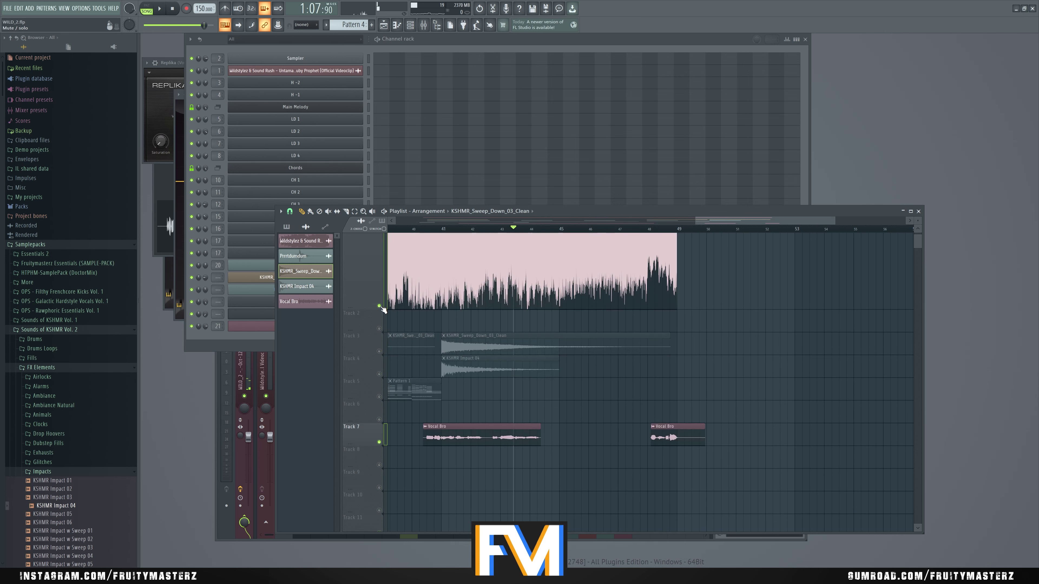
Solo the vocal track and slice the end of its closing clip at bar 44
drag(454, 296, 465, 295)
key(ctrl+z)
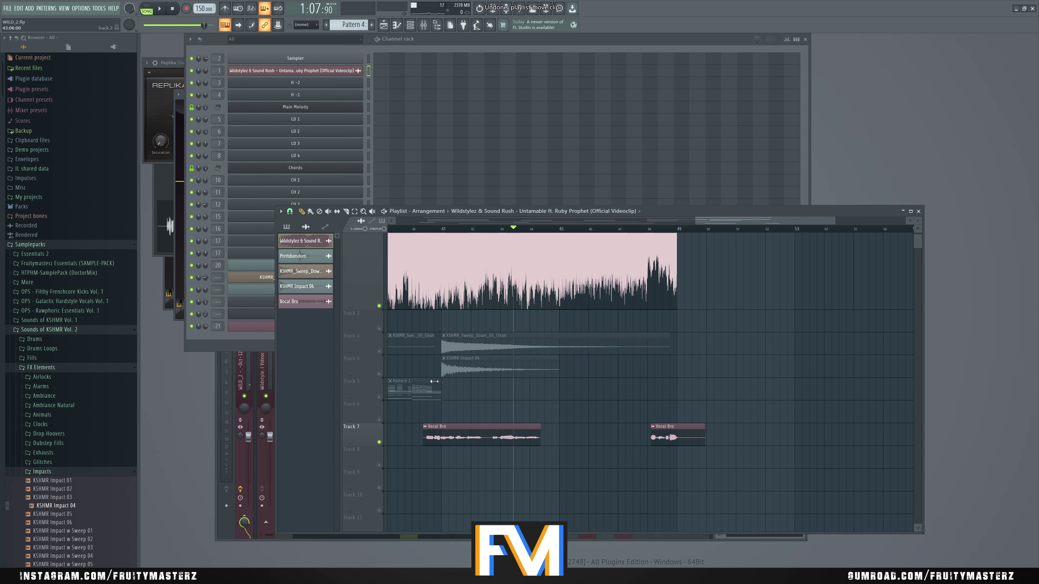
right_click(380, 442)
key(space)
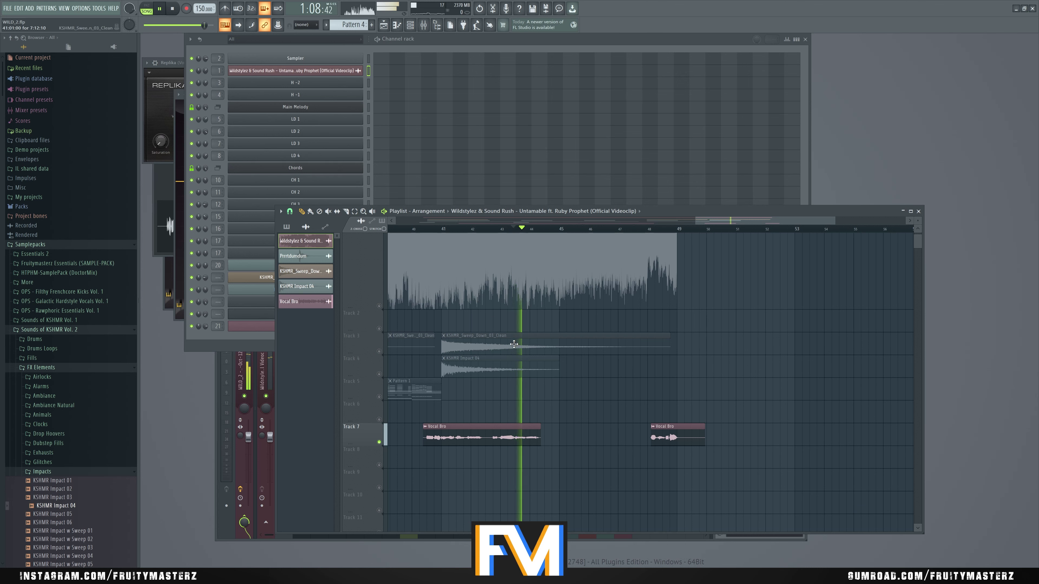
scroll(570, 452, up, 5)
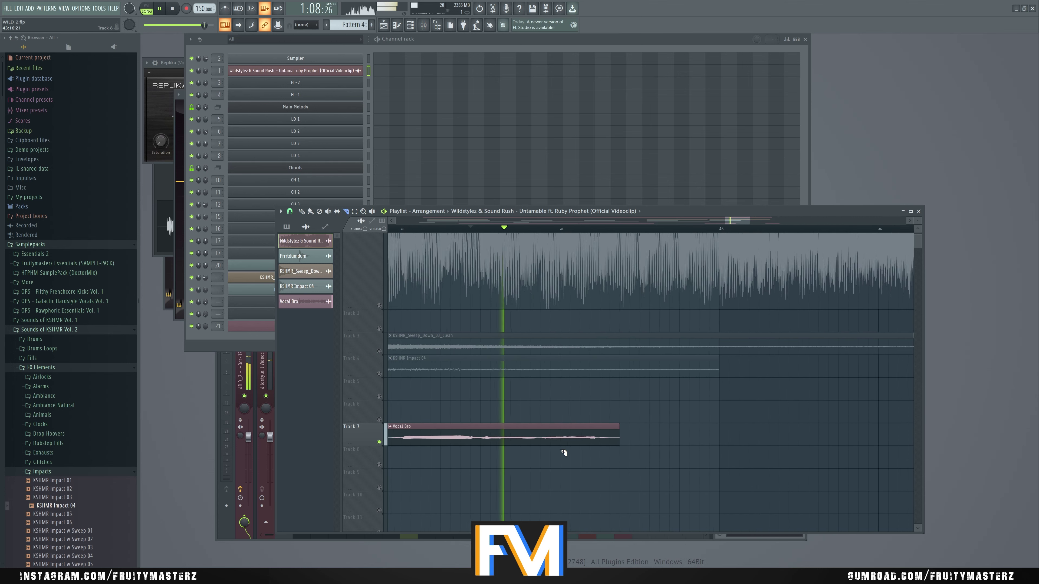
scroll(559, 444, down, 2)
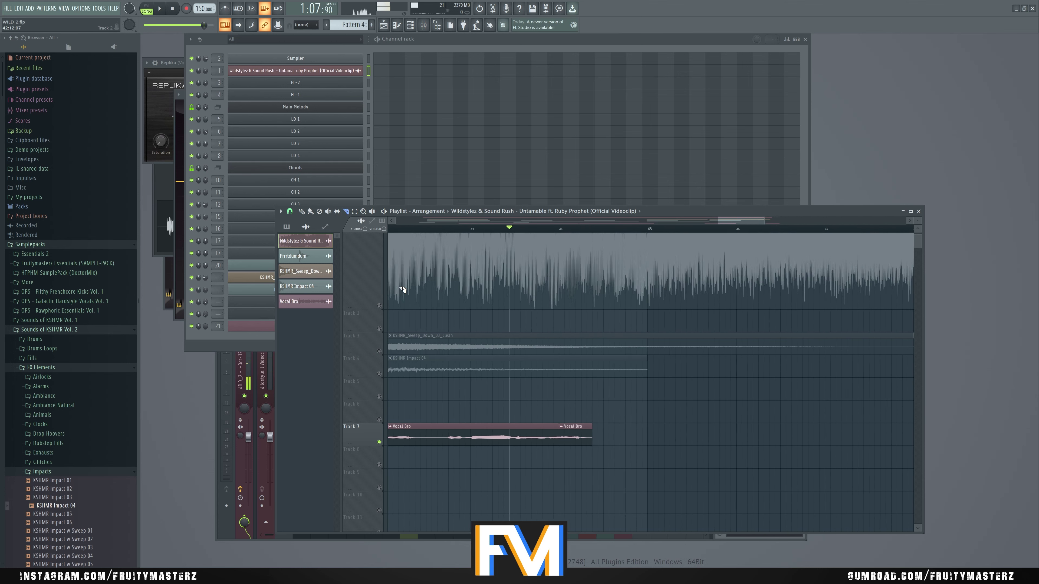
Trim the sliced vocal piece at bar 44 to four steps and place two copies directly after it
right_click(379, 306)
key(space)
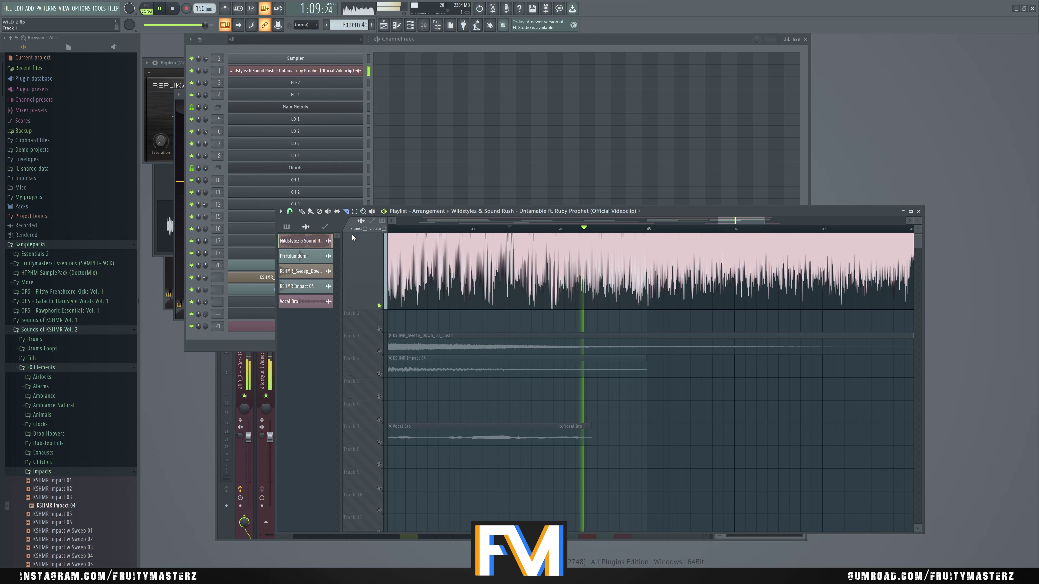
scroll(581, 436, up, 2)
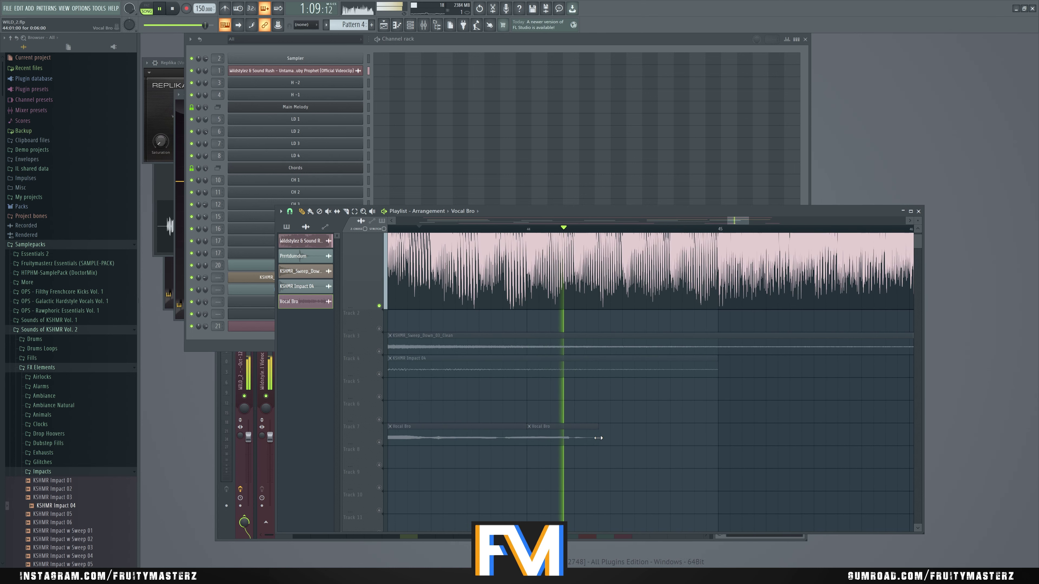
drag(598, 435, 577, 434)
key(space)
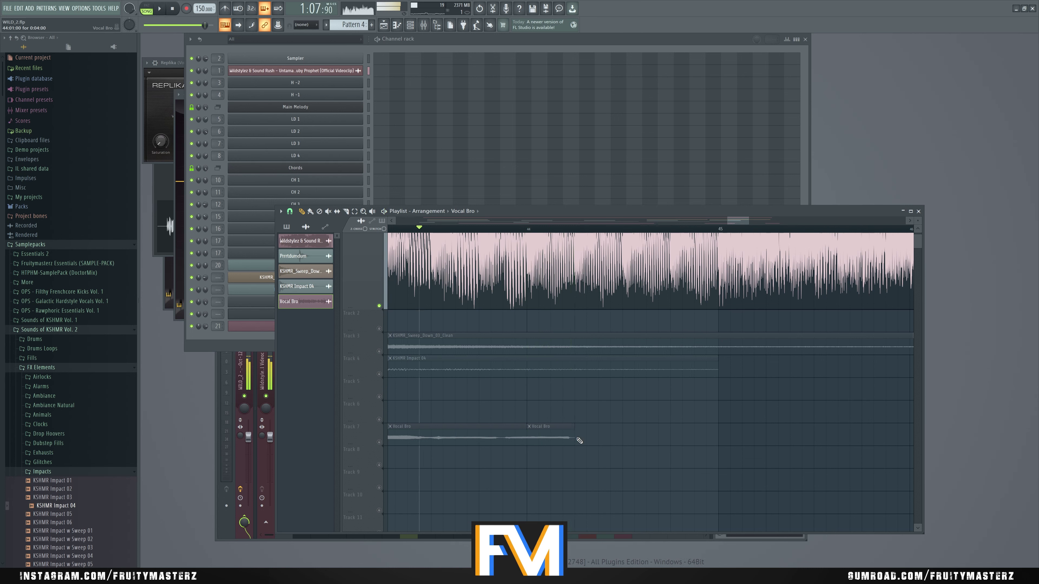
key(space)
click(580, 440)
click(638, 437)
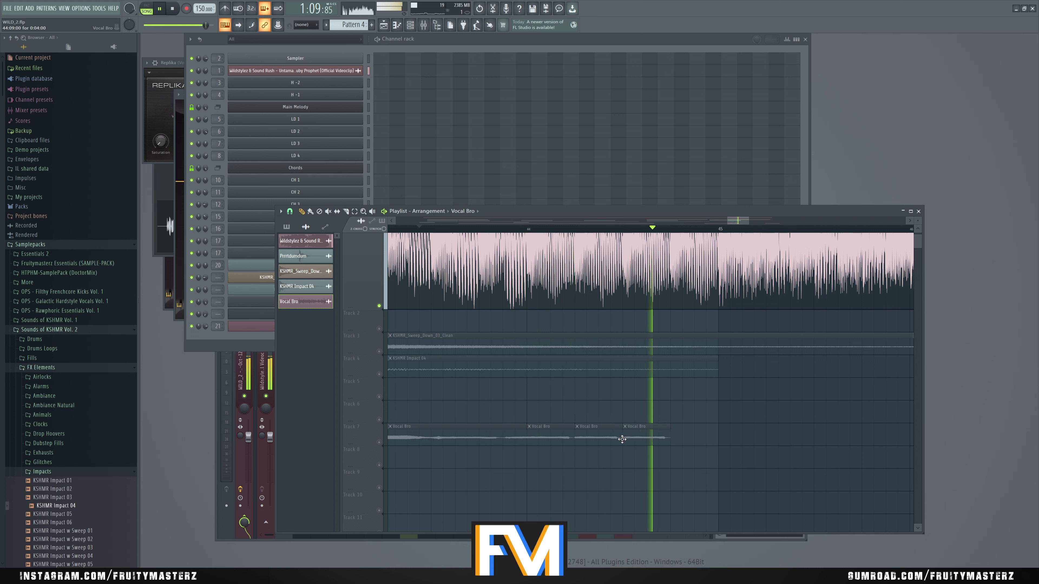
Replay the chopped vocals soloed and compare their rhythm with the original track
key(space)
click(380, 443)
key(space)
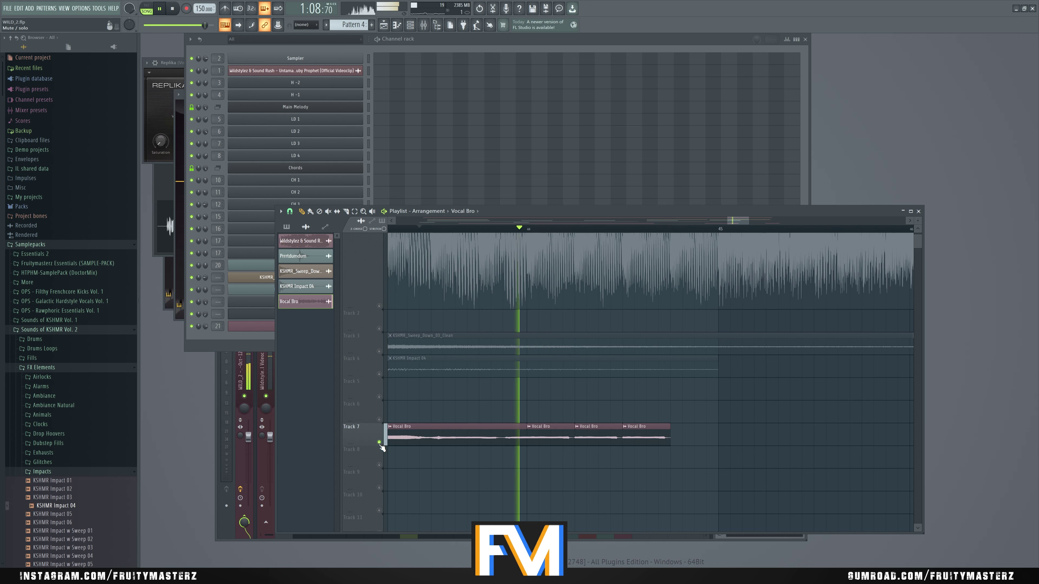
key(space)
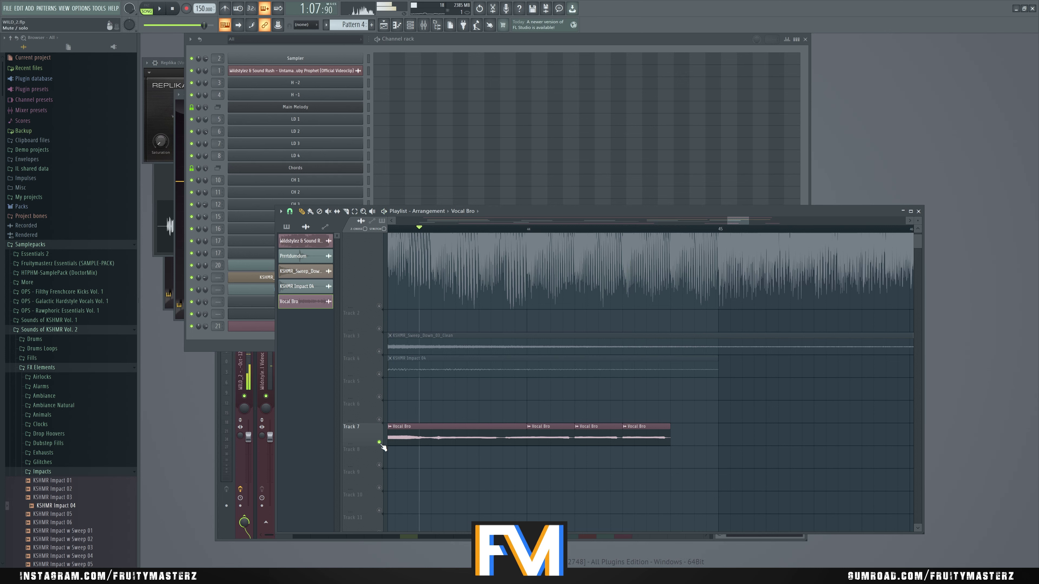
click(380, 443)
key(space)
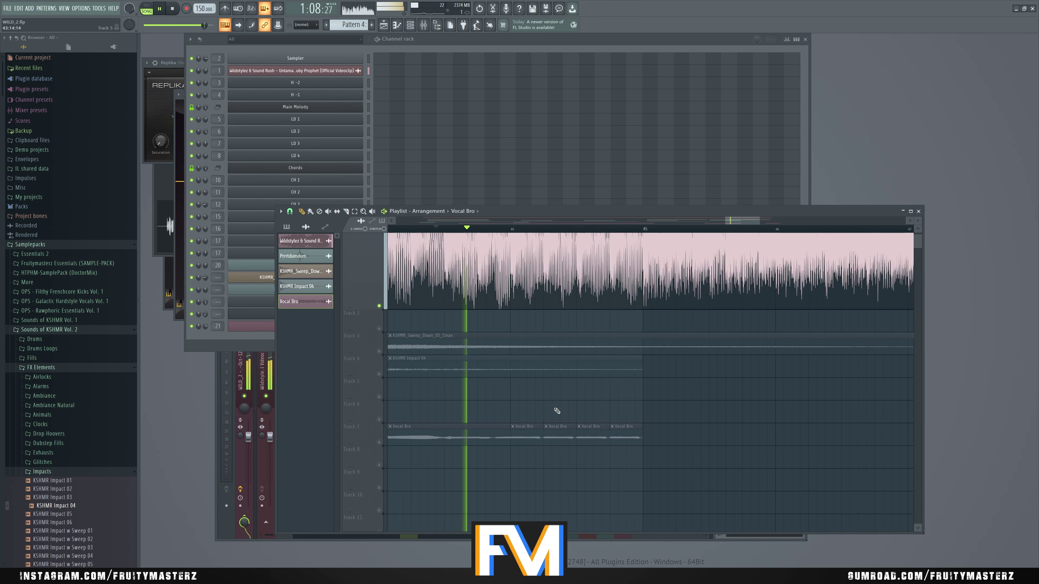
Continue the four-step vocal chops by placing another copy at the start of bar 45
scroll(566, 418, up, 2)
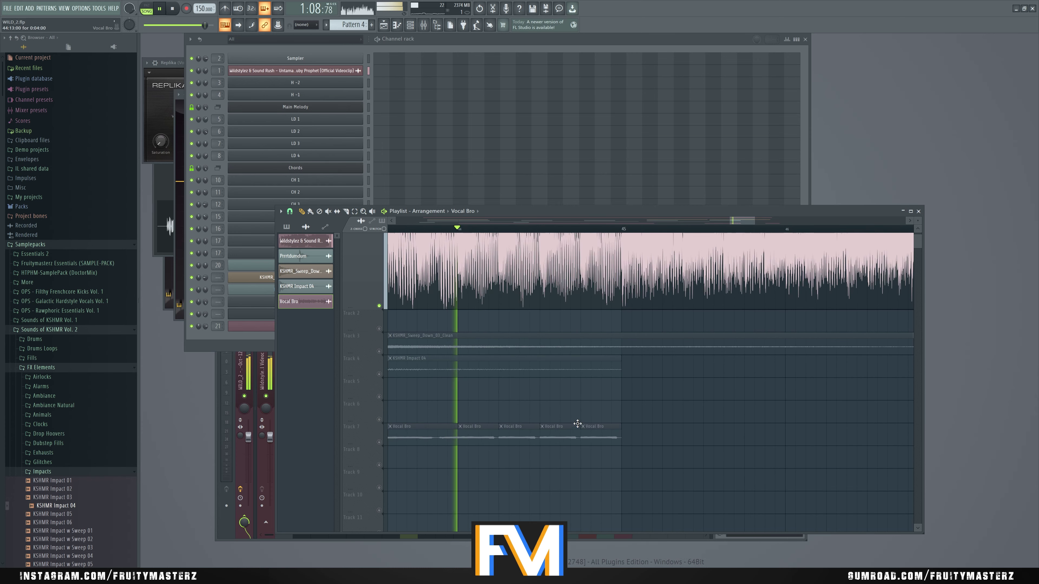
click(631, 439)
scroll(609, 439, down, 2)
scroll(630, 450, up, 3)
mouse_move(595, 434)
mouse_down()
mouse_move(574, 435)
mouse_move(601, 439)
mouse_up()
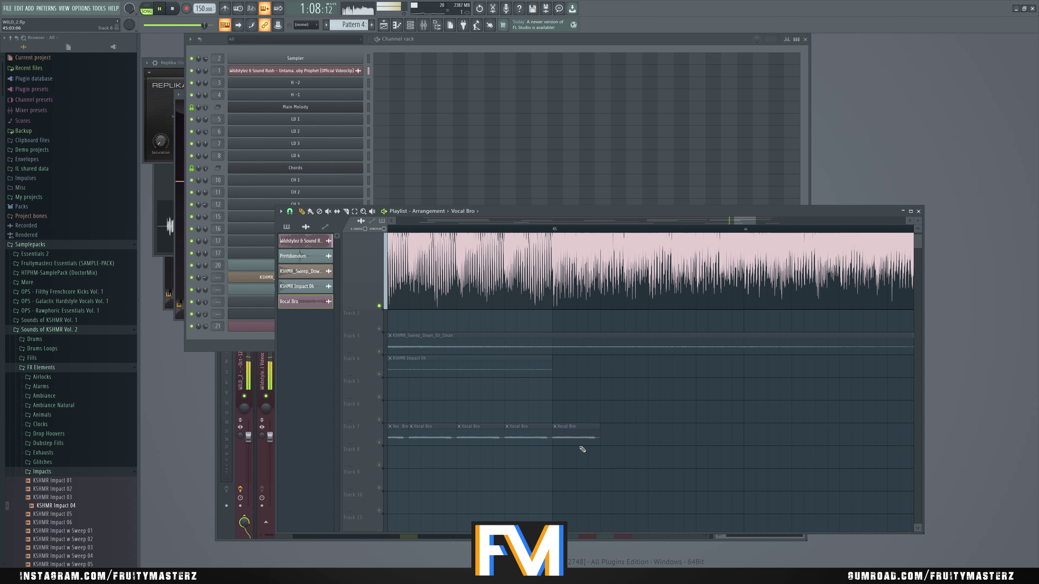
scroll(582, 450, down, 3)
scroll(496, 452, up, 3)
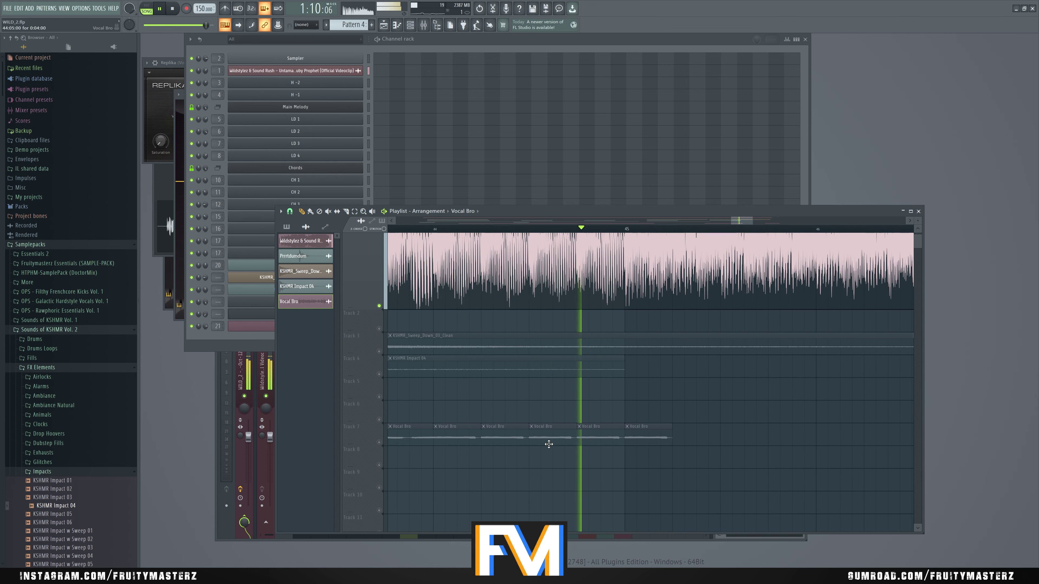
Shorten the vocal chop at bar 45 to two steps and repeat it back to back across the bar
key(space)
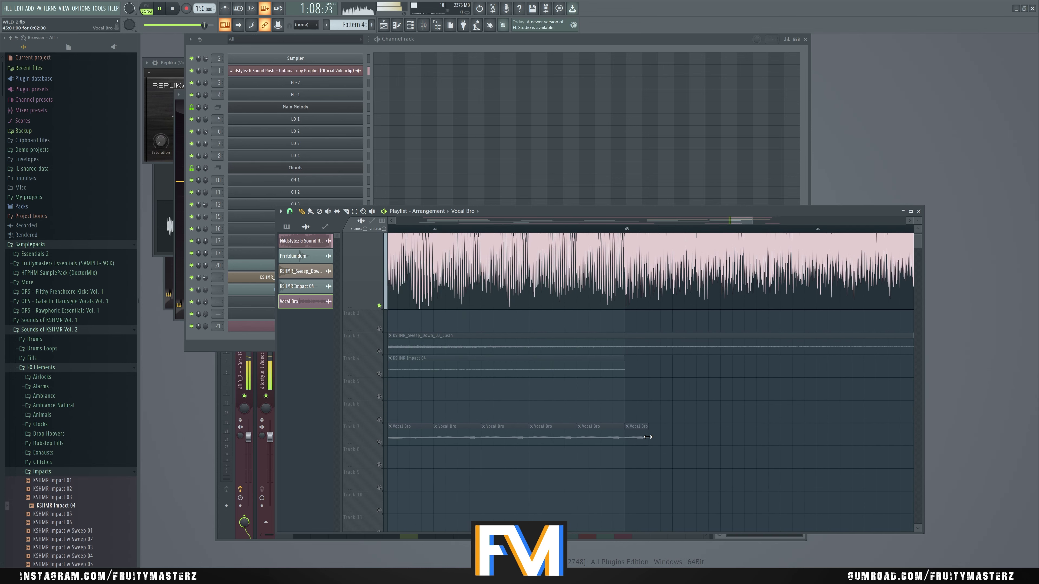
click(654, 436)
click(676, 436)
click(698, 436)
scroll(597, 458, down, 2)
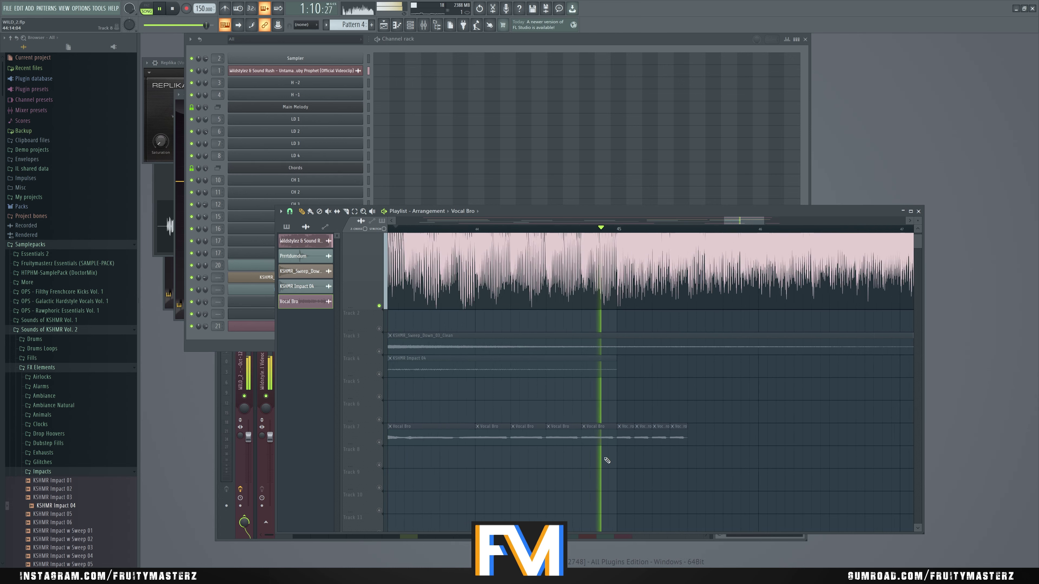
scroll(626, 446, up, 2)
click(590, 437)
click(609, 437)
click(639, 437)
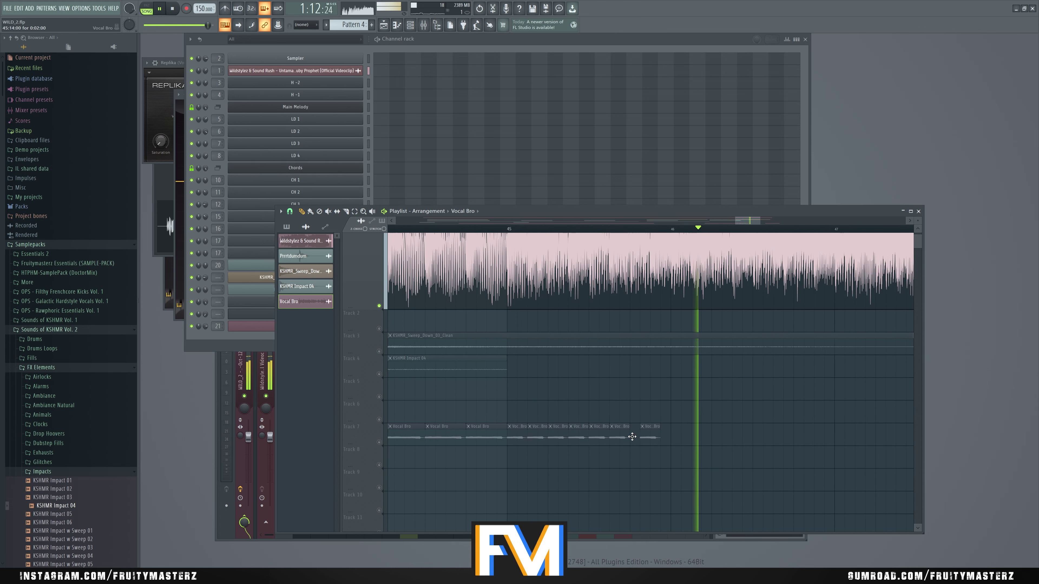
click(658, 436)
drag(632, 437, 656, 441)
Duplicate the bar of two-step vocal chops across bars 46 and 47, up to the final vocal clip
scroll(629, 440, down, 2)
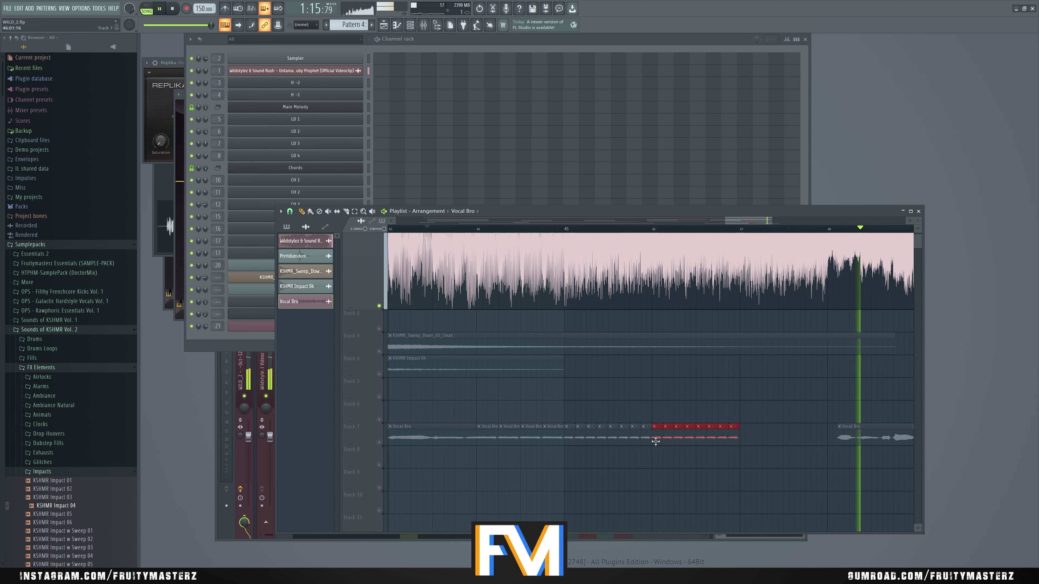
click(663, 230)
scroll(782, 385, up, 1)
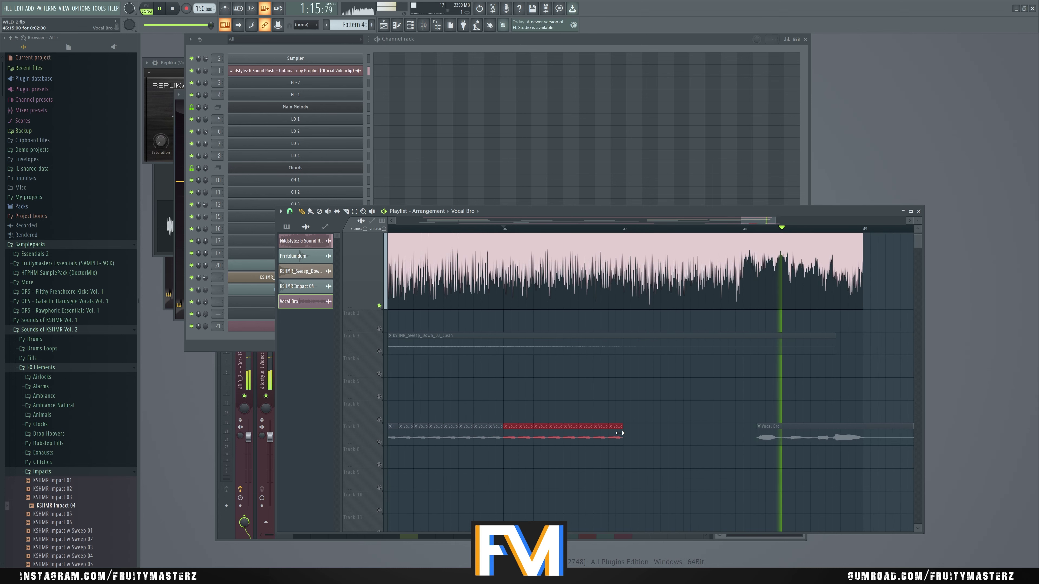
key(ctrl+b)
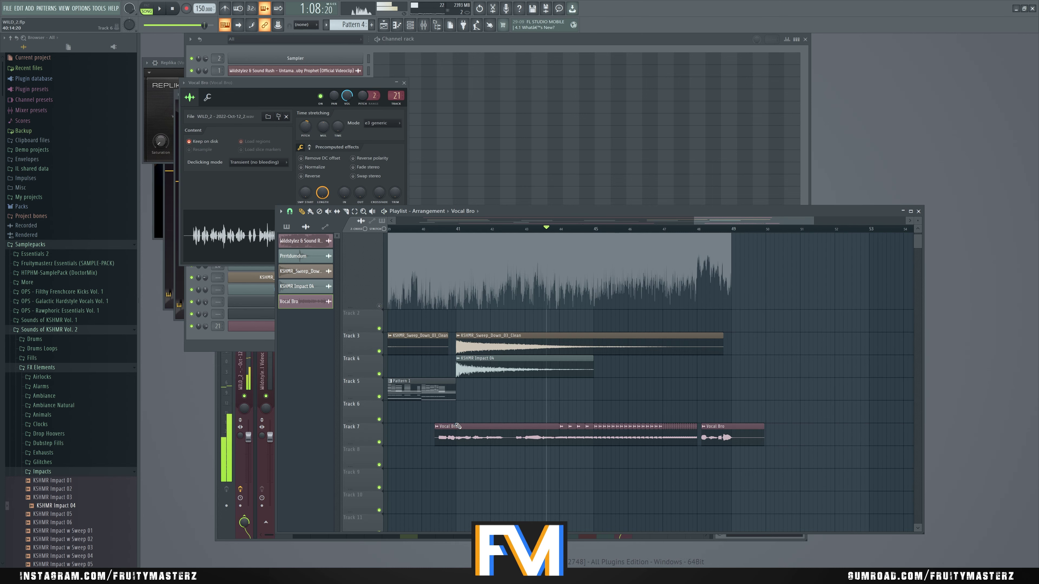
Load Endless Smile into the tenth Vocal Bro effect slot and audition it with the intensity at about 78%
key(F9)
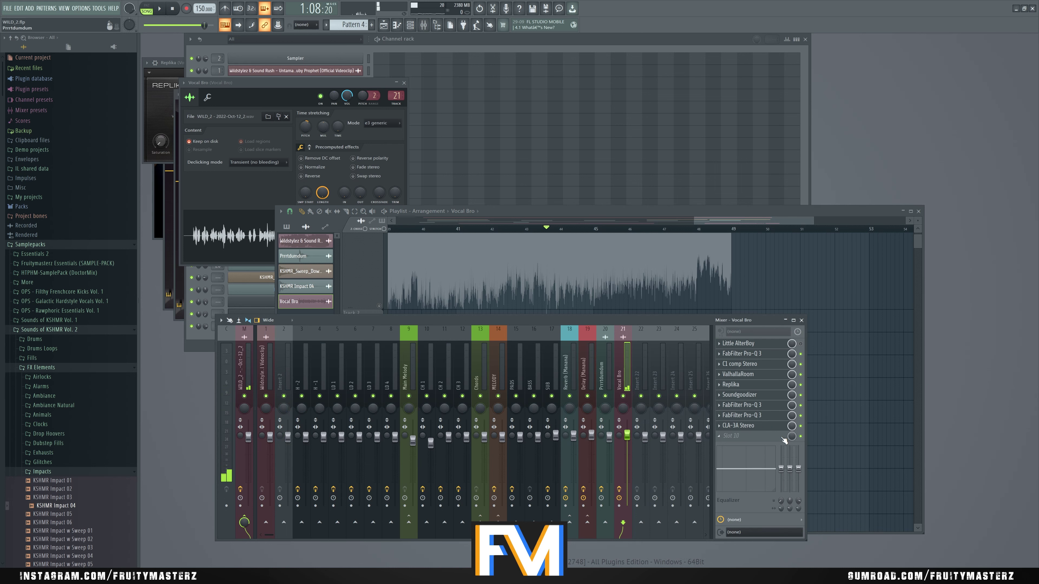
click(763, 436)
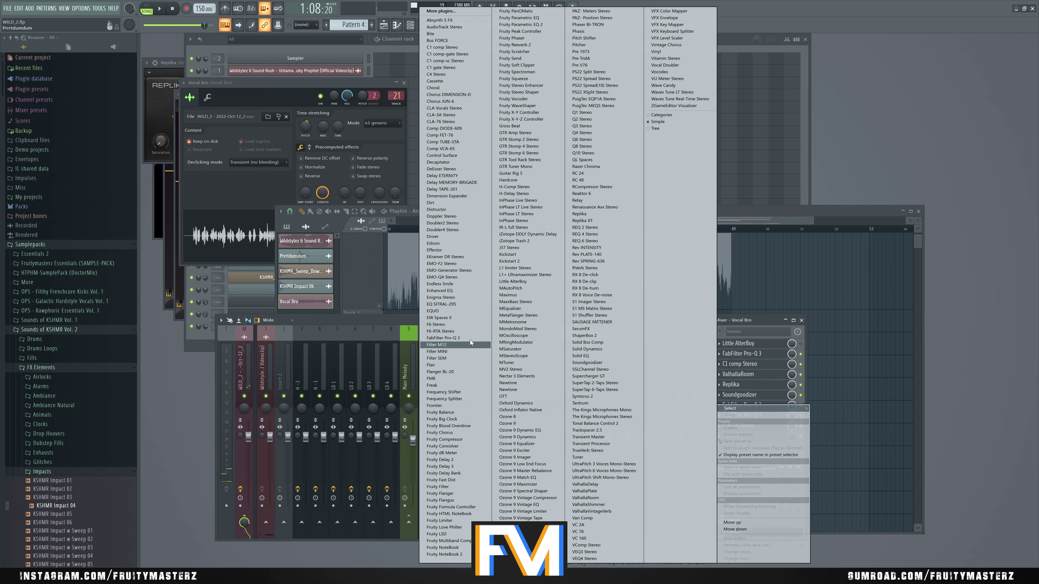
click(450, 283)
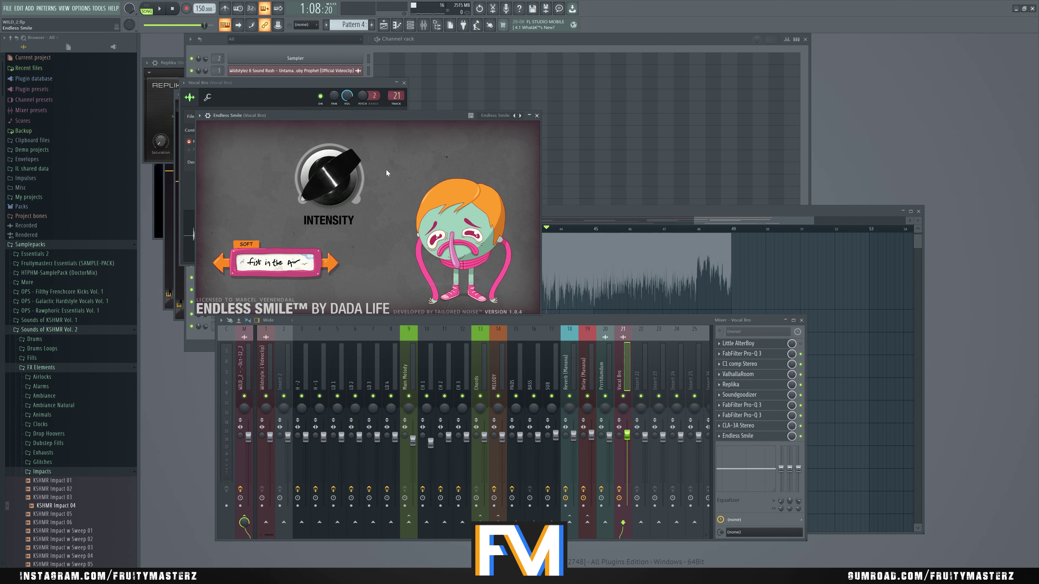
key(space)
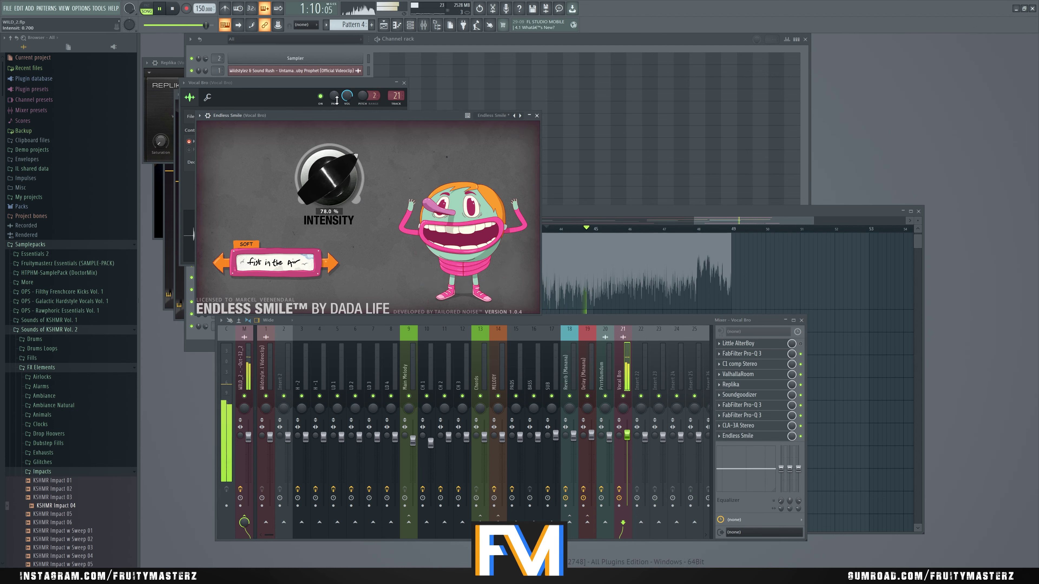
drag(418, 119, 506, 128)
key(space)
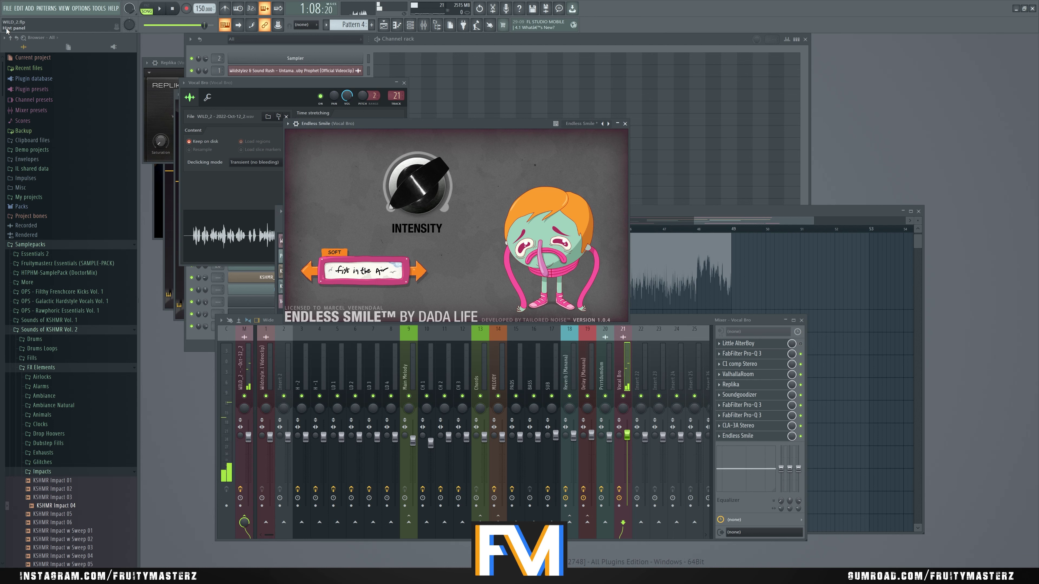
Create an automation clip for the Endless Smile intensity on the Vocal Bro track and check it in the playlist
click(80, 8)
mouse_move(99, 9)
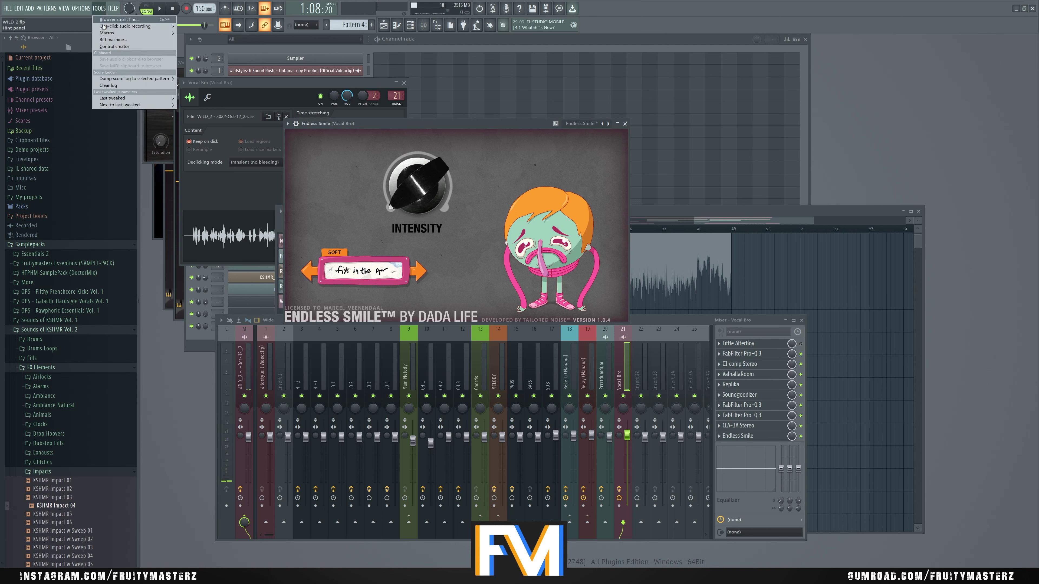
mouse_move(107, 33)
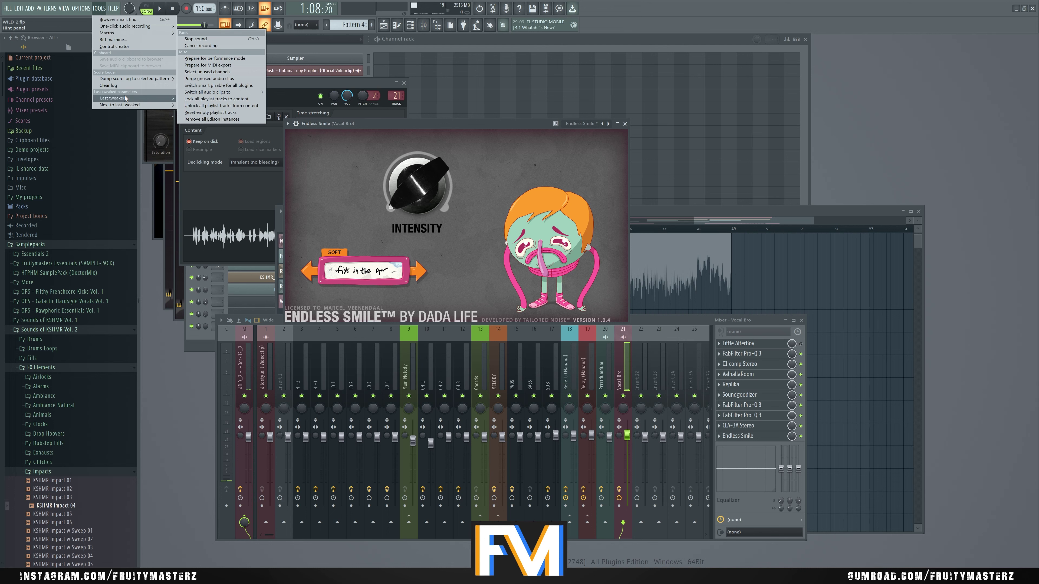
mouse_move(127, 97)
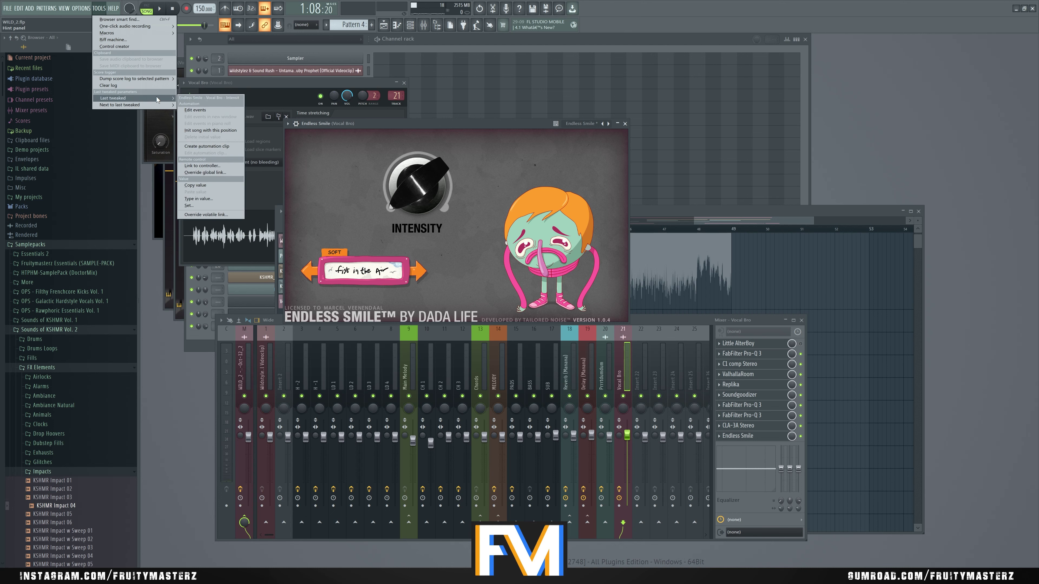
click(217, 146)
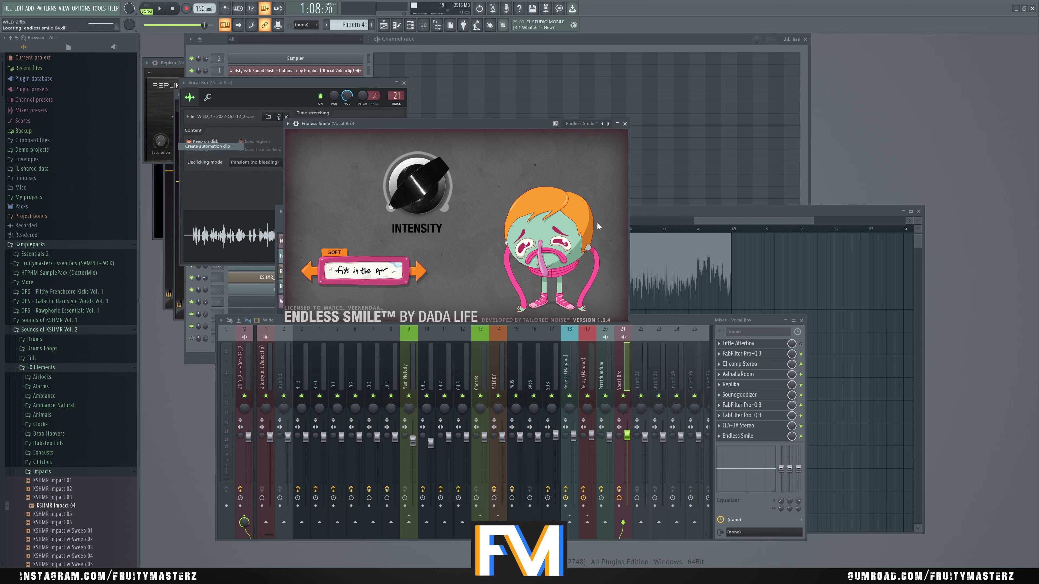
key(space)
scroll(430, 404, down, 3)
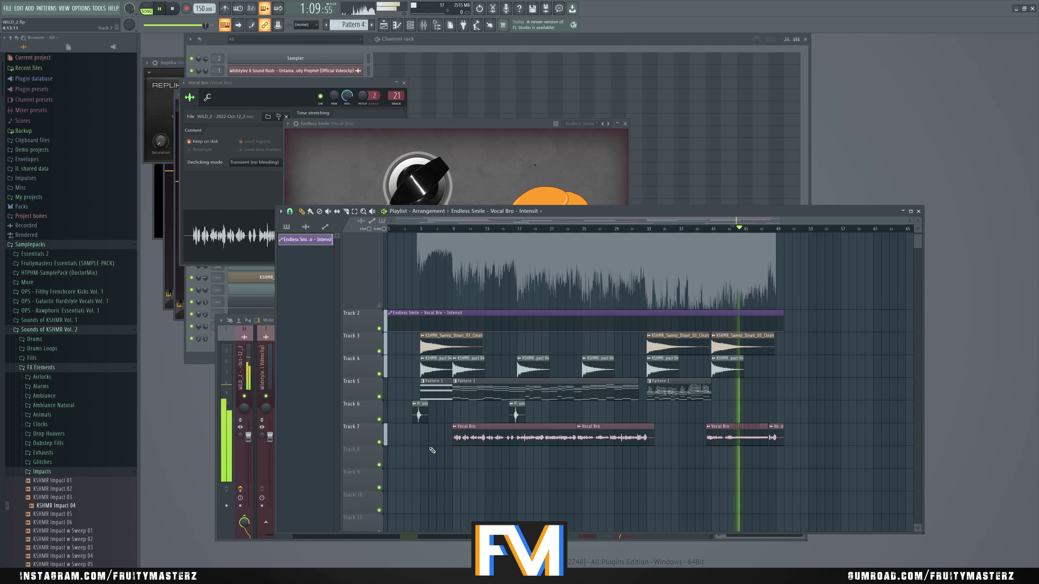
Shape the Endless Smile intensity automation into a rise from bar 45 to a high point at bar 48, bending the rise upward
scroll(779, 379, up, 6)
scroll(601, 342, up, 2)
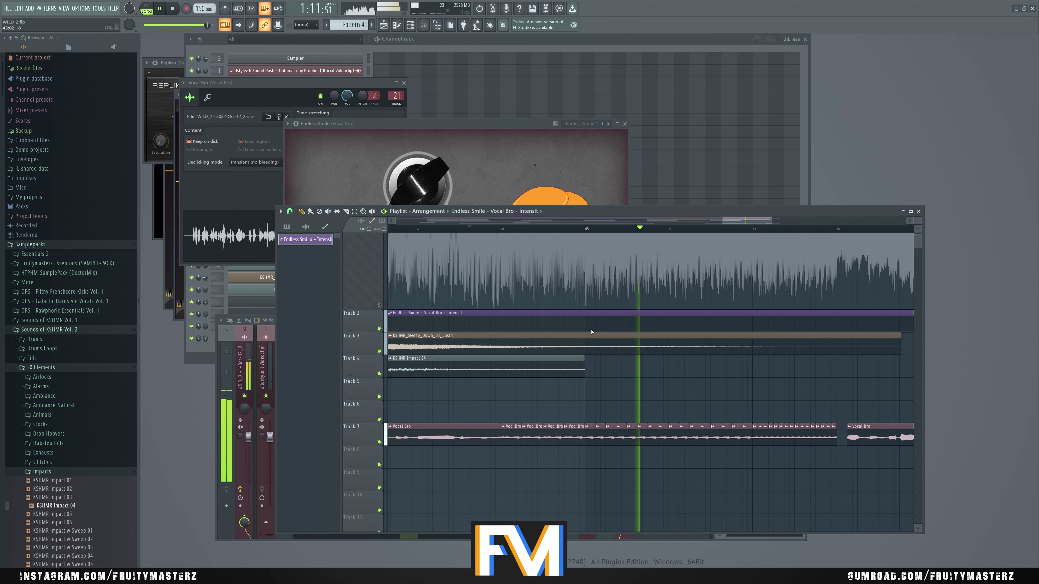
key(space)
click(575, 230)
key(space)
scroll(531, 326, down, 1)
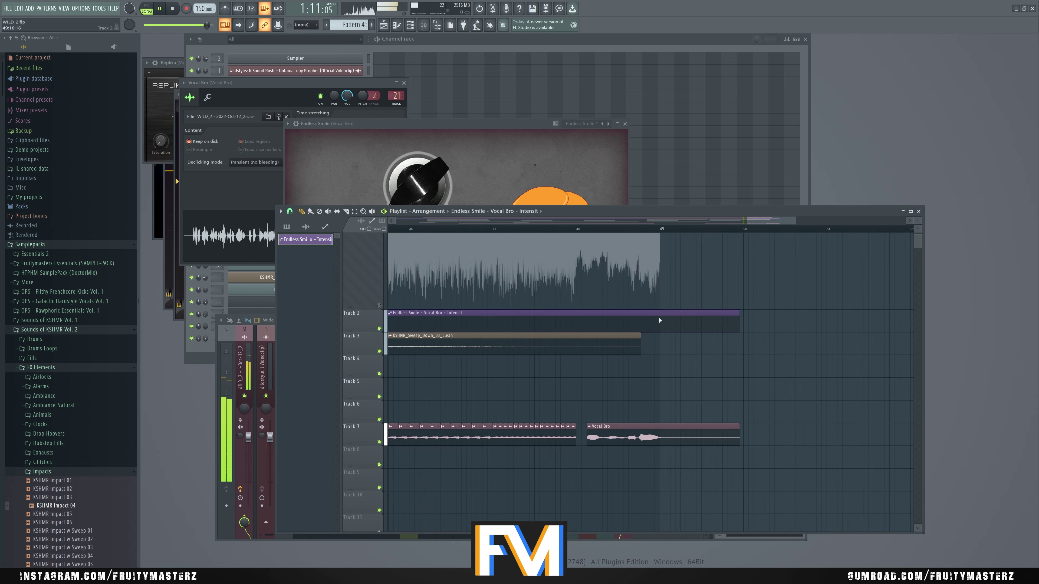
scroll(532, 326, up, 1)
key(space)
key(space)
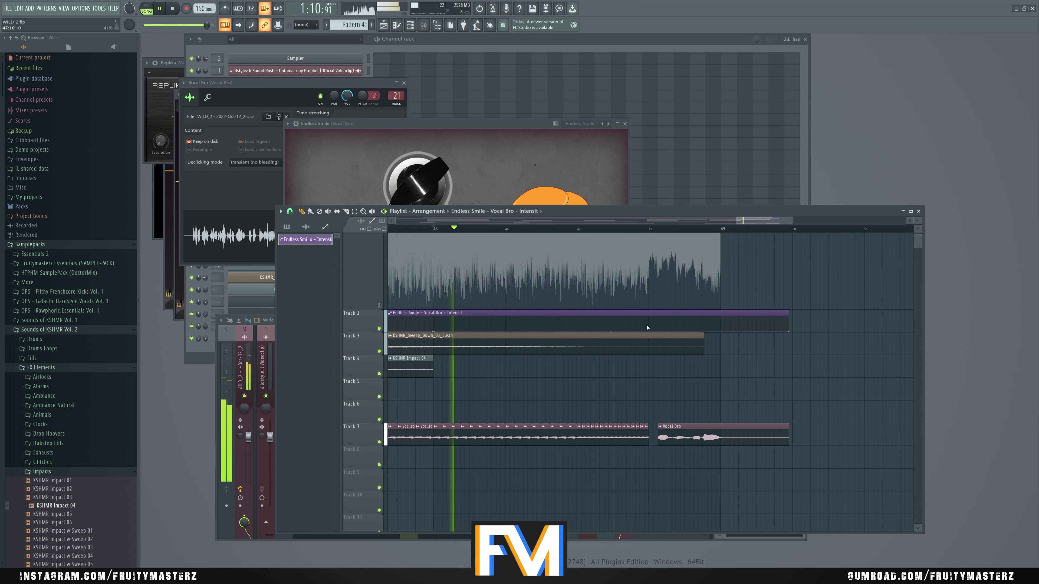
right_click(647, 328)
drag(648, 328, 649, 315)
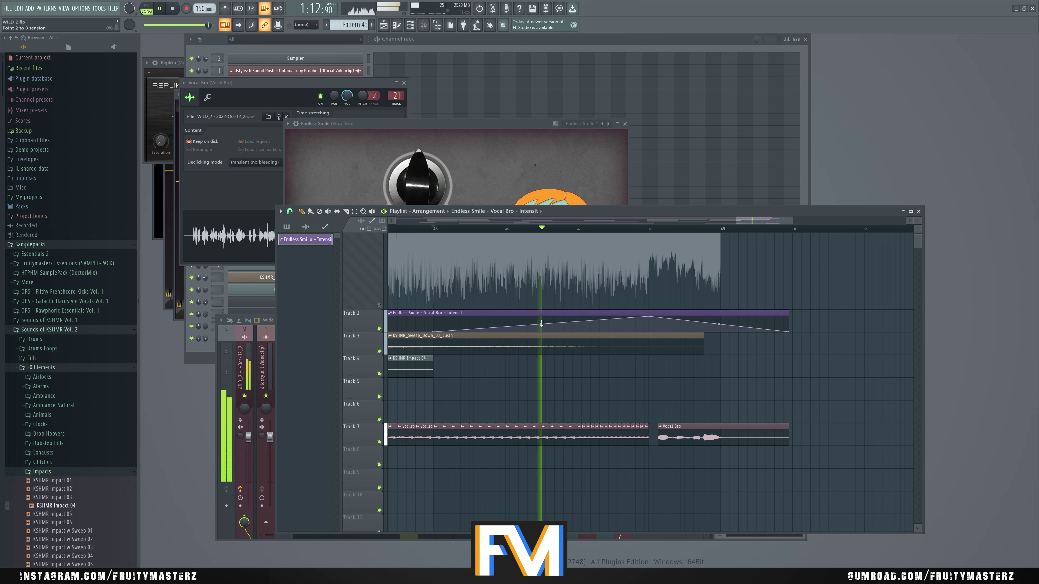
drag(540, 324, 541, 320)
Solo the original song on Track 1 to compare its ending with the vocal chops, and mute it again
key(space)
right_click(379, 305)
key(space)
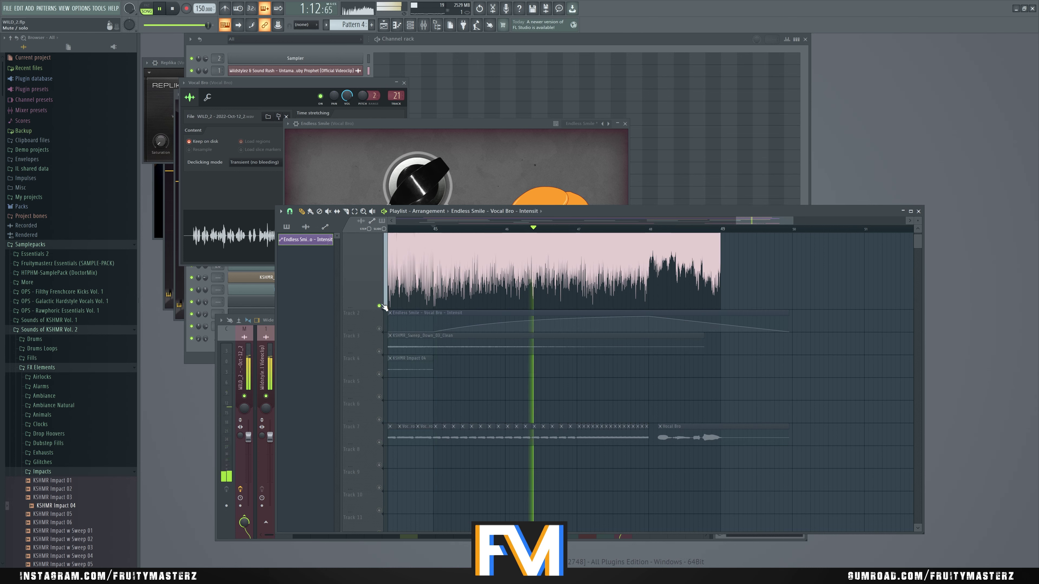
scroll(664, 340, up, 3)
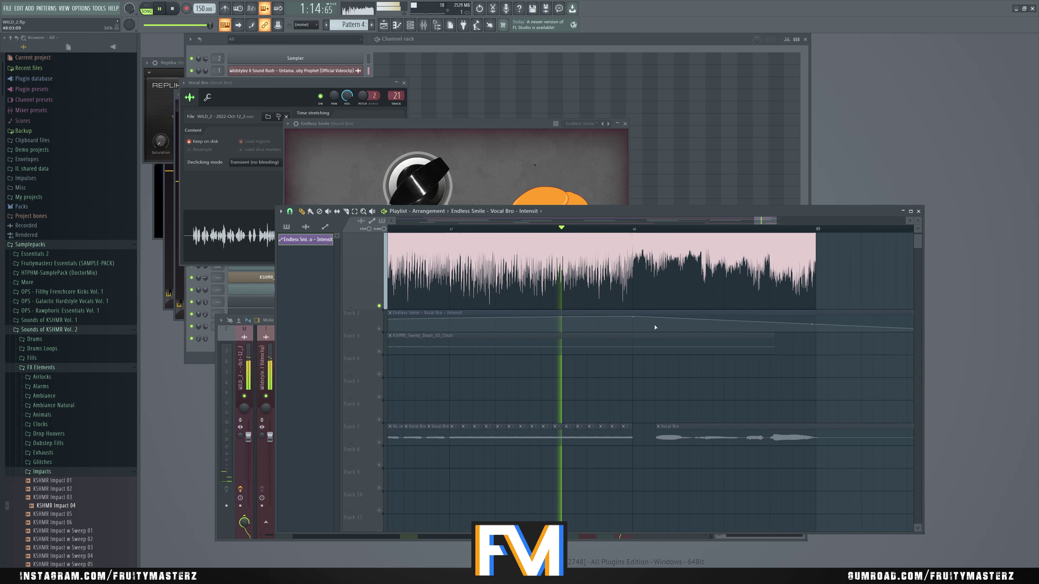
scroll(658, 345, down, 3)
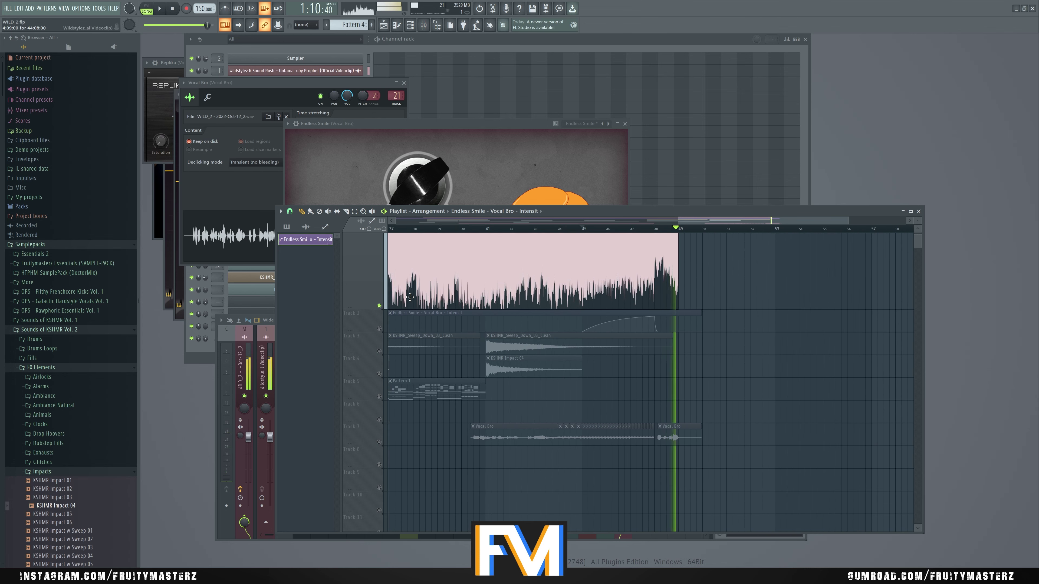
key(space)
right_click(379, 306)
click(379, 305)
key(space)
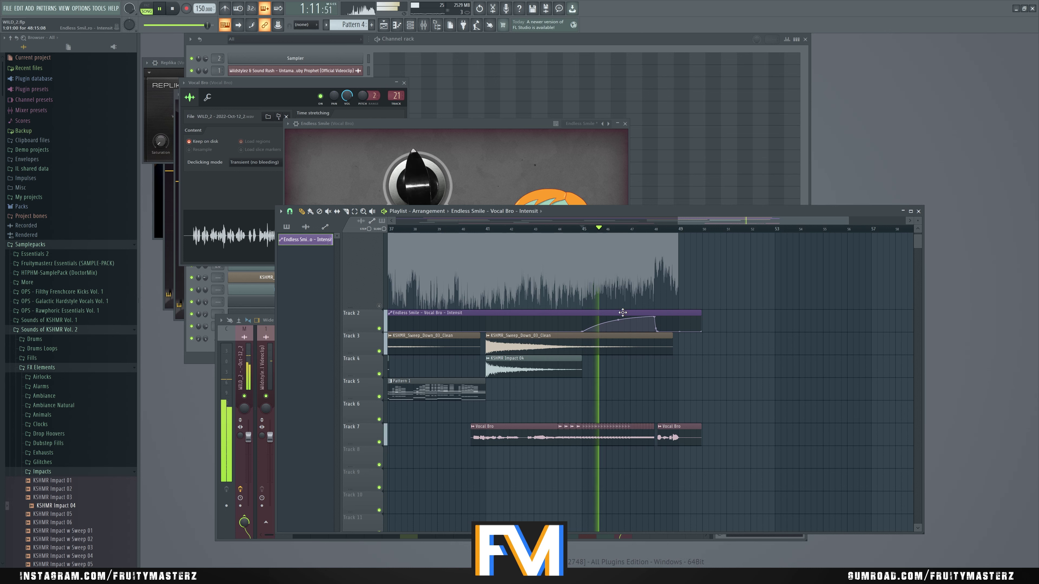
Readjust the curve tension of the Endless Smile intensity rise and listen to the result
right_click(617, 320)
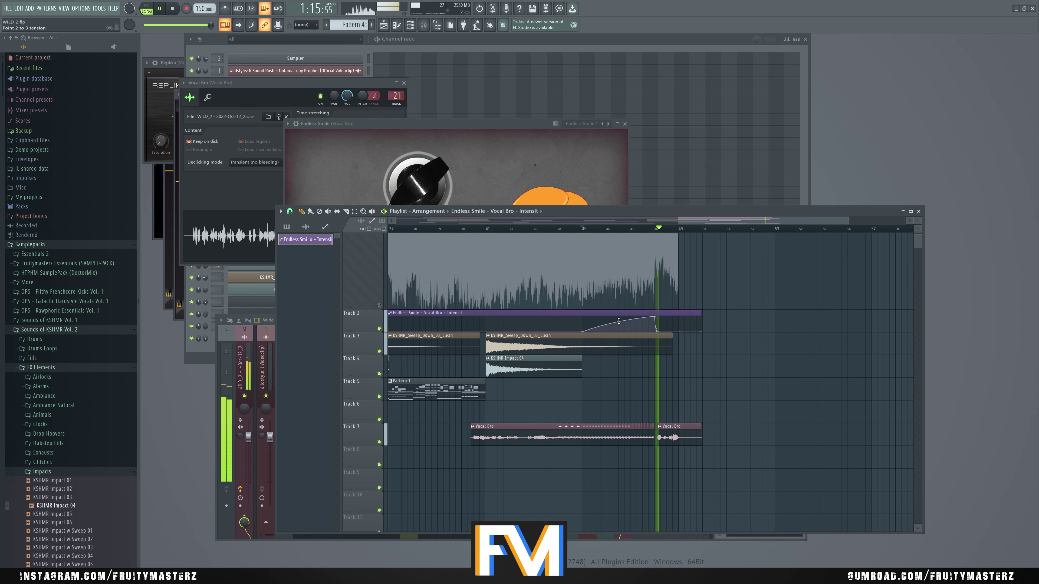
scroll(803, 370, down, 2)
scroll(803, 370, down, 2)
key(space)
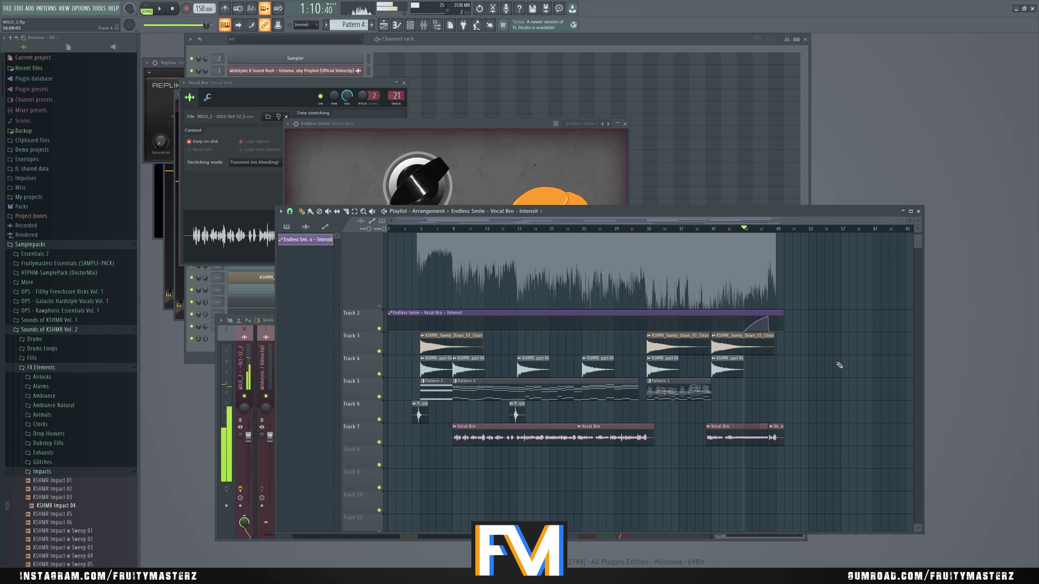
scroll(834, 367, up, 3)
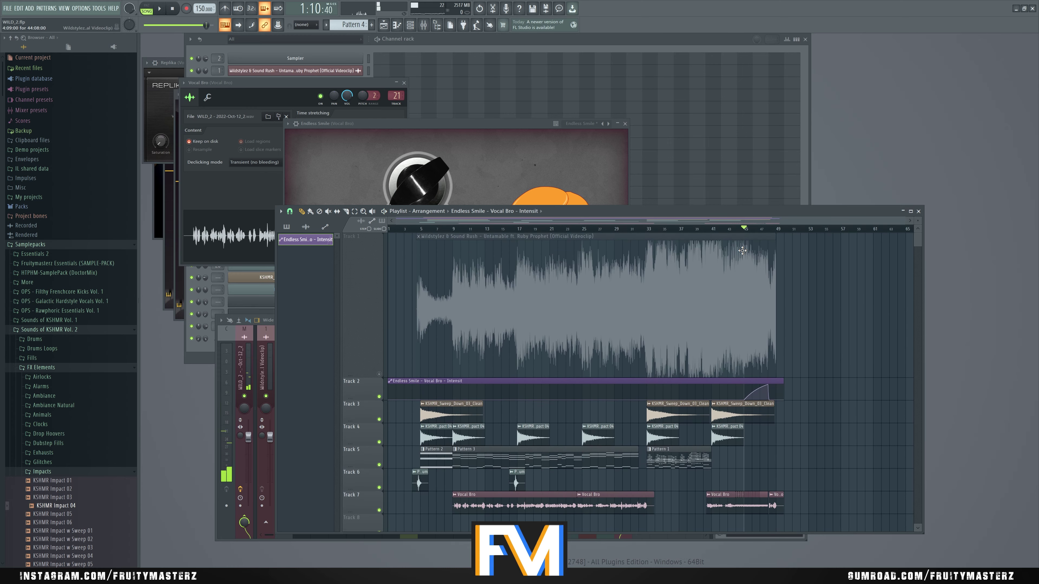
Close all open windows, reopen the playlist and move it further up the workspace
key(F12)
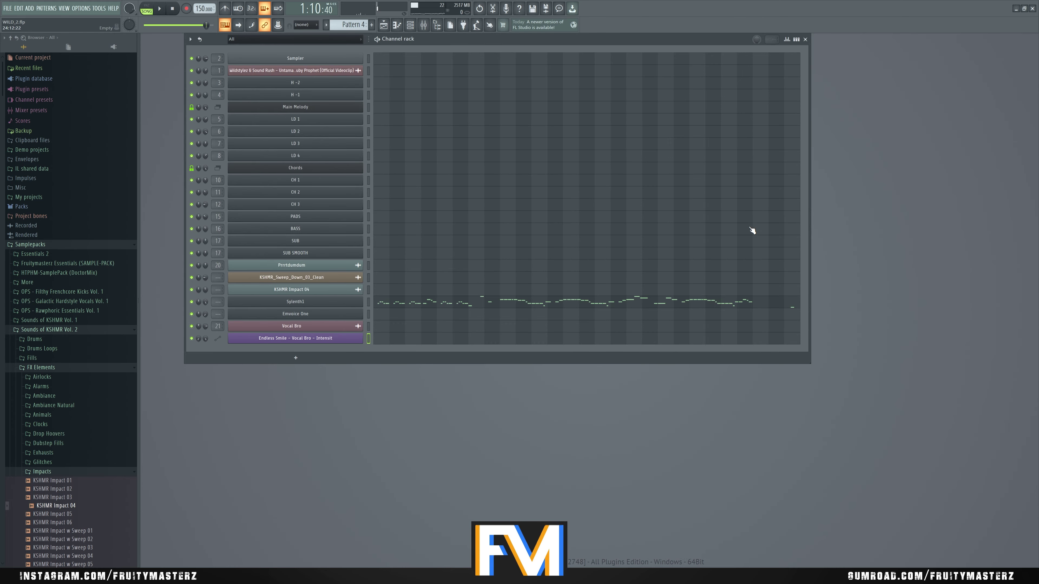
click(64, 8)
click(73, 25)
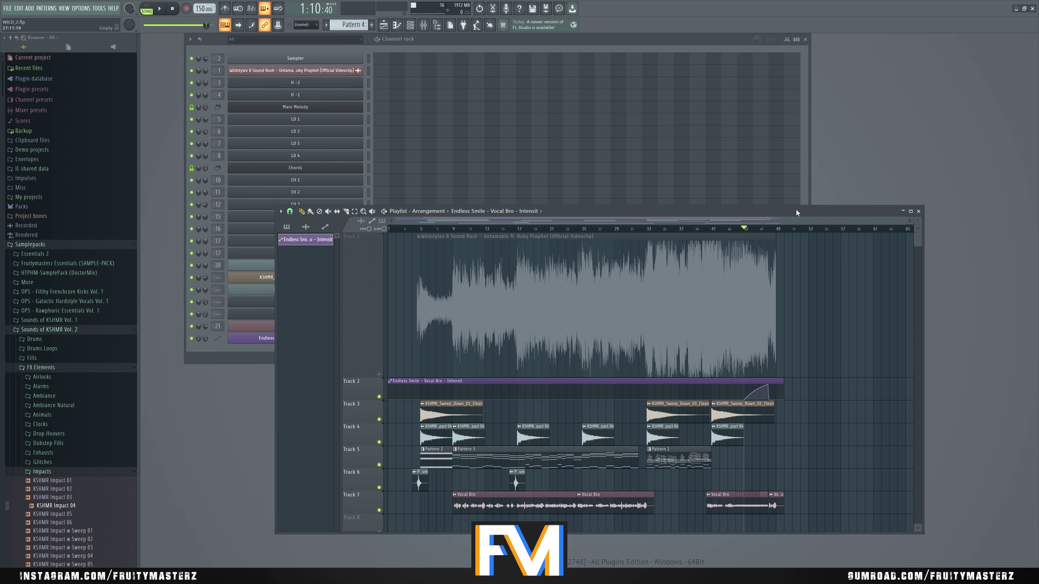
drag(791, 207, 772, 137)
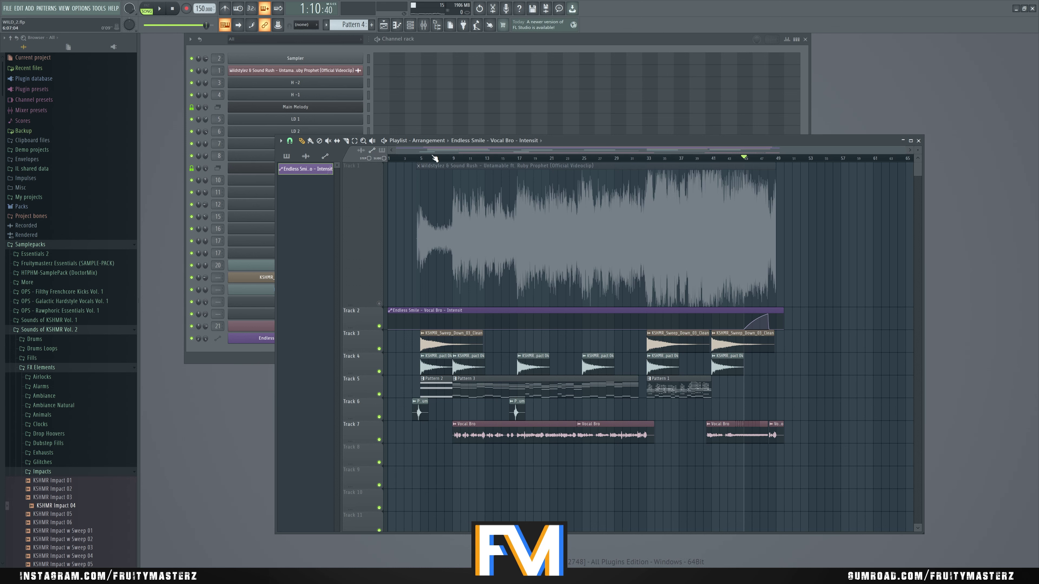
While playing from bar 3, set the ValhallaRoom mix to 41.0% and decay to 4.49 s on the Prrtdumdum mixer track
key(space)
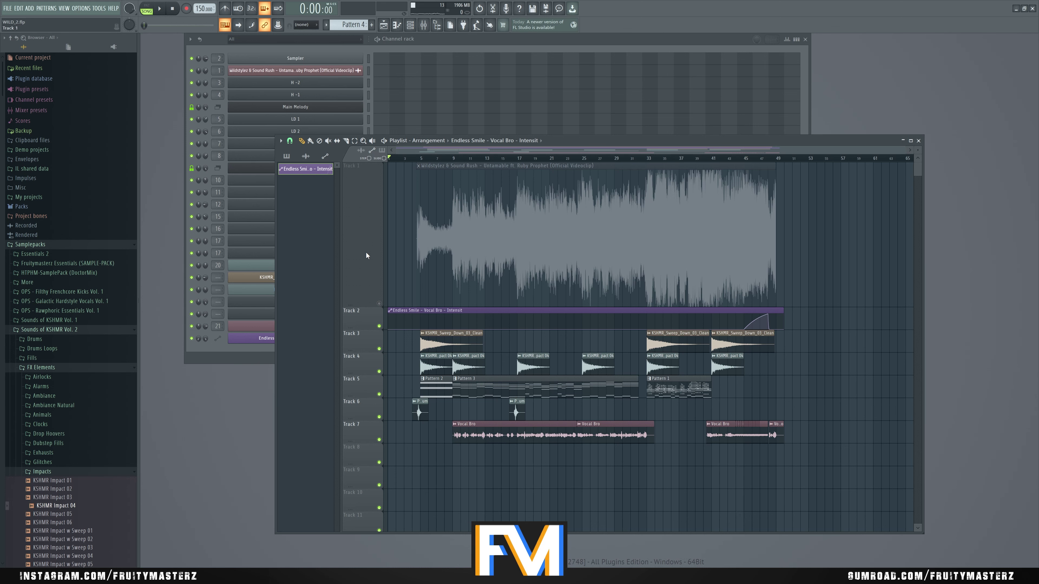
click(406, 158)
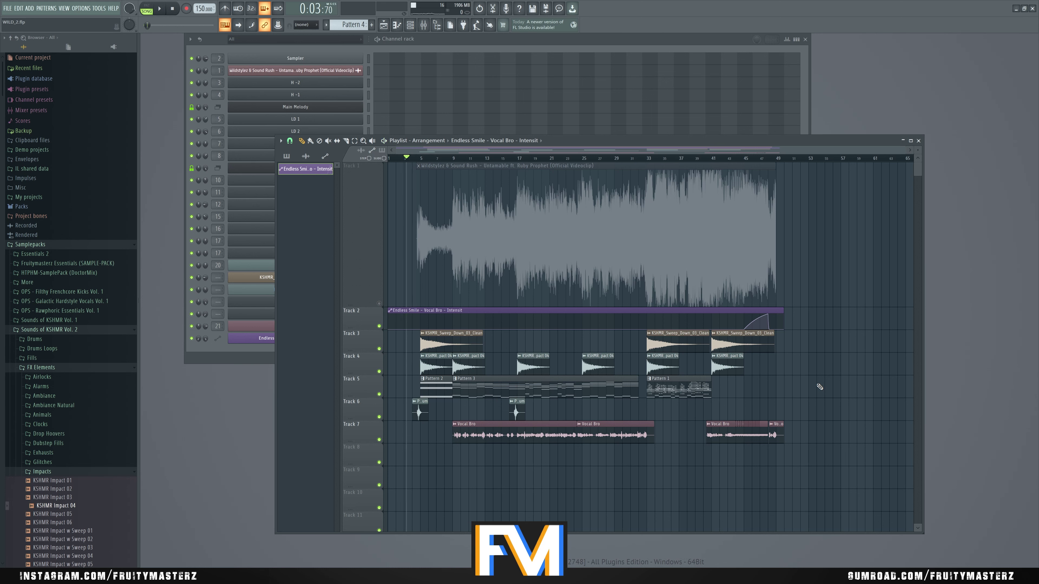
key(space)
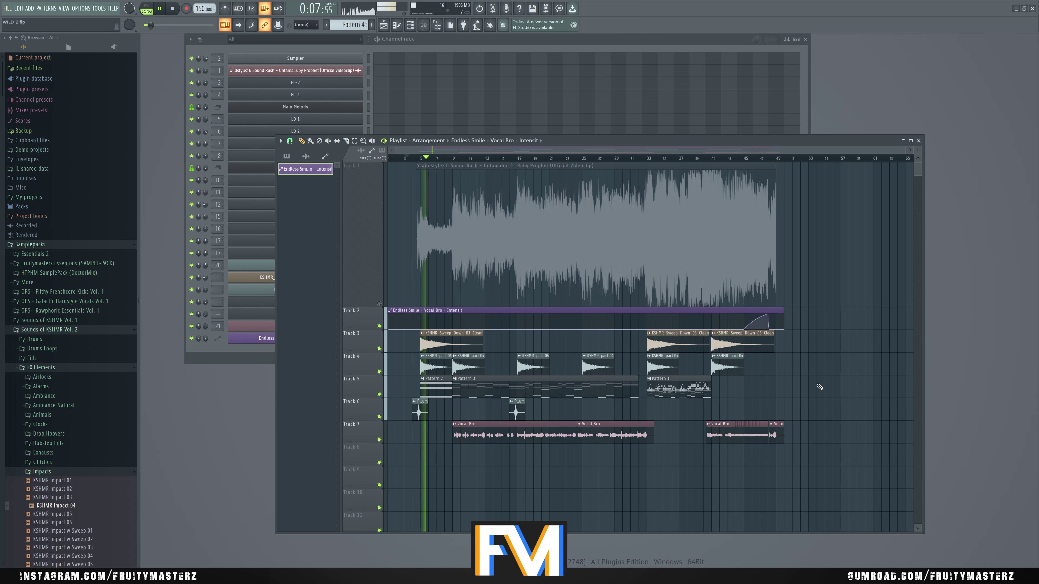
key(F9)
click(607, 388)
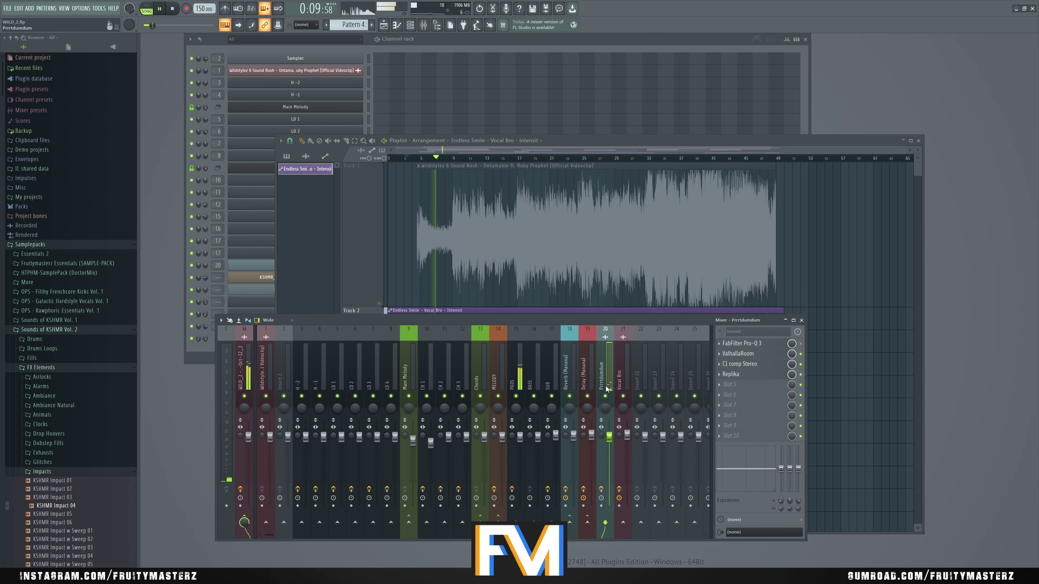
click(737, 353)
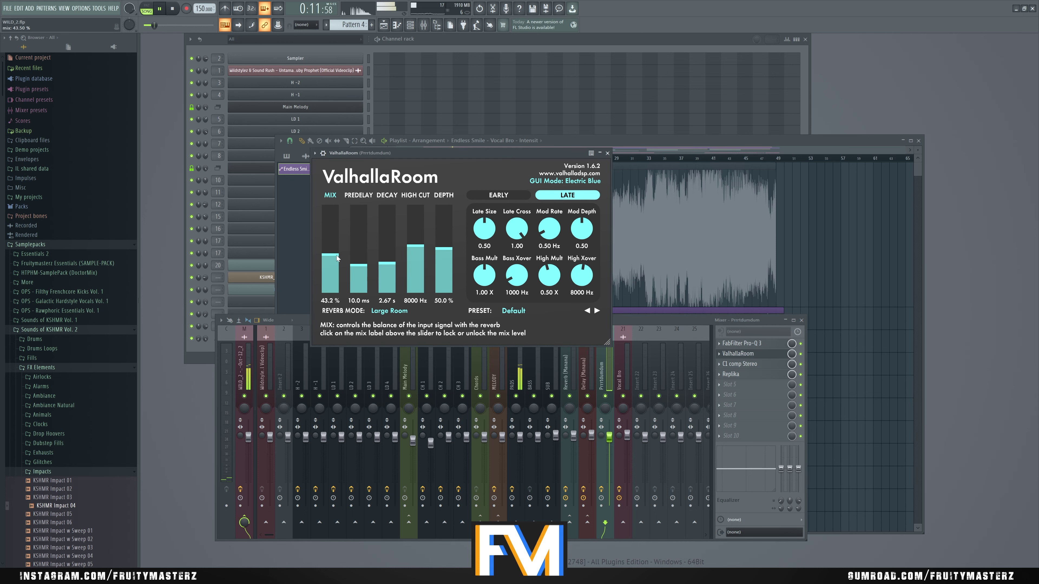
drag(336, 255, 387, 258)
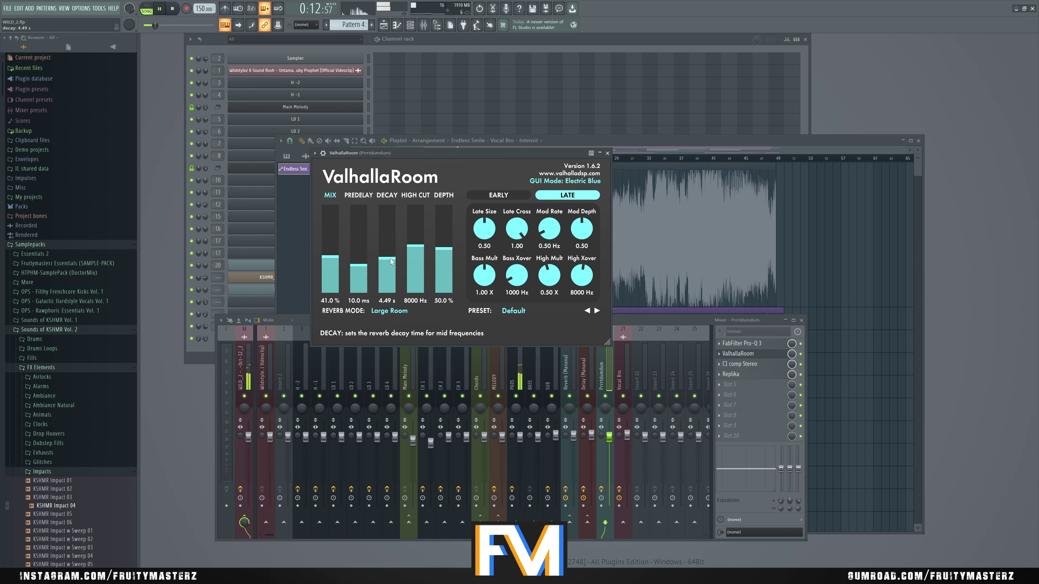
click(658, 150)
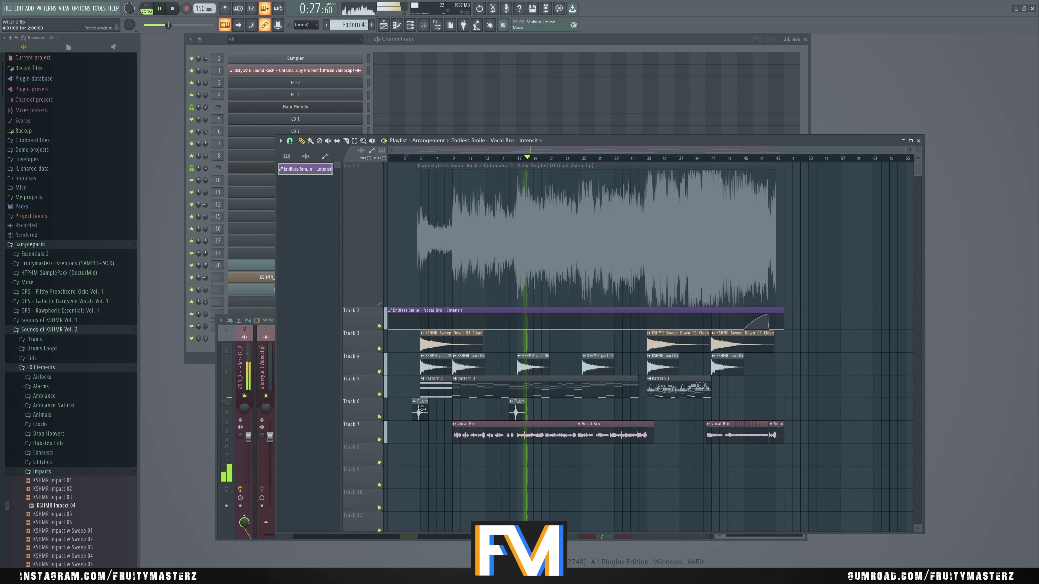
Lower the Vocal Bro mixer track's volume slightly, to 99%
key(F9)
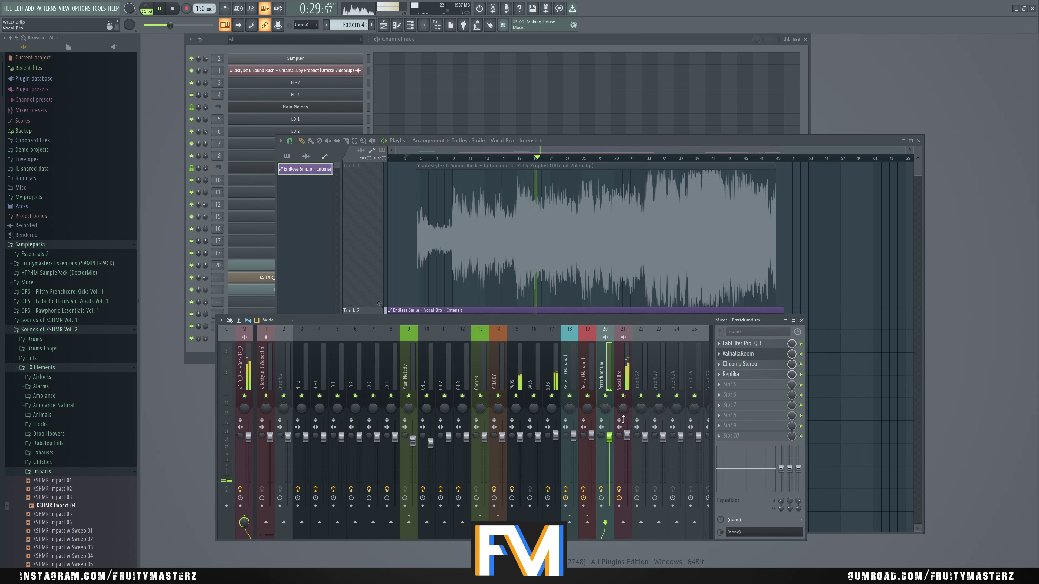
drag(626, 434, 626, 436)
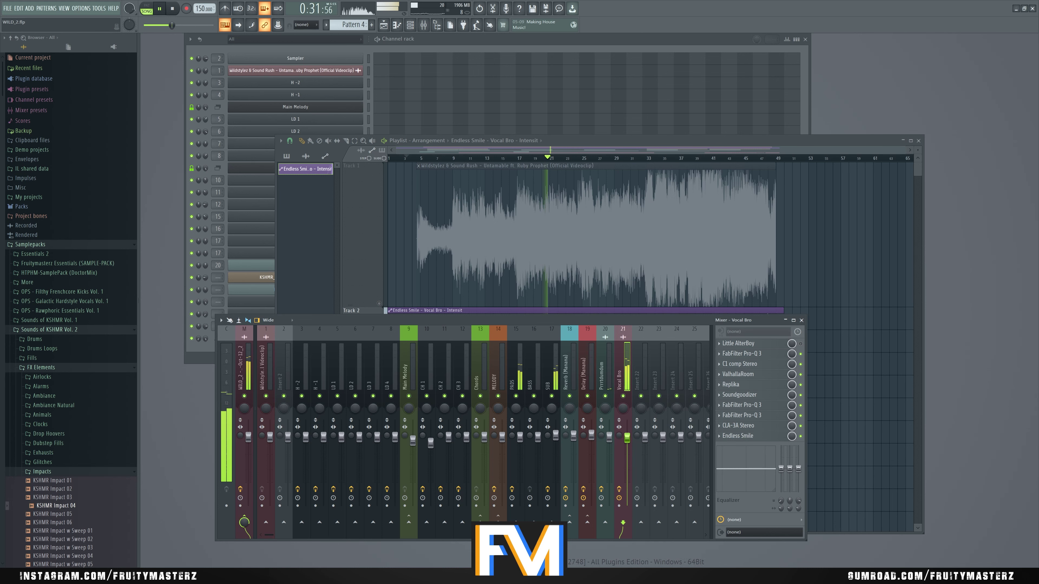
click(609, 436)
click(625, 438)
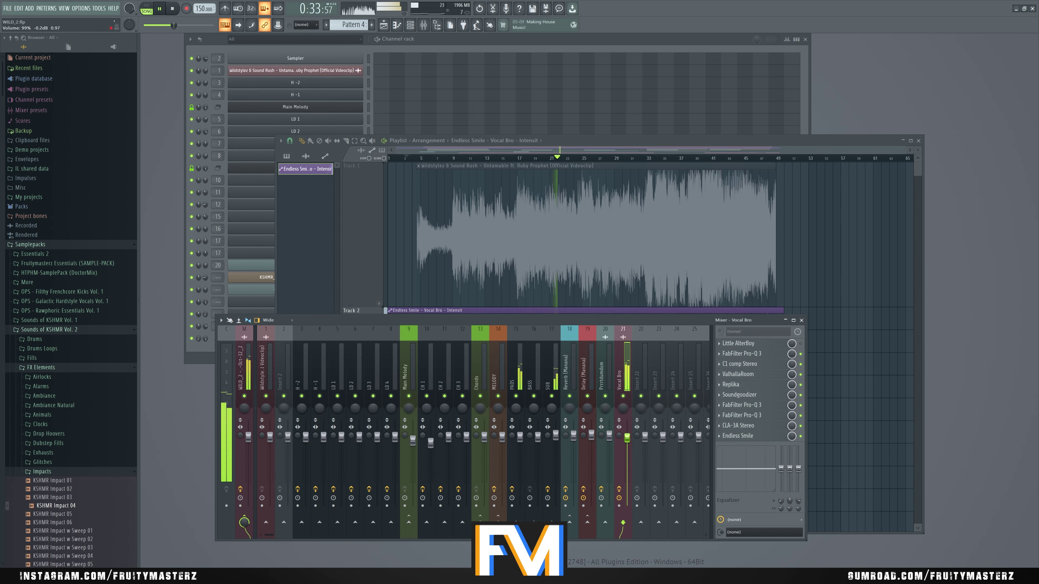
click(611, 146)
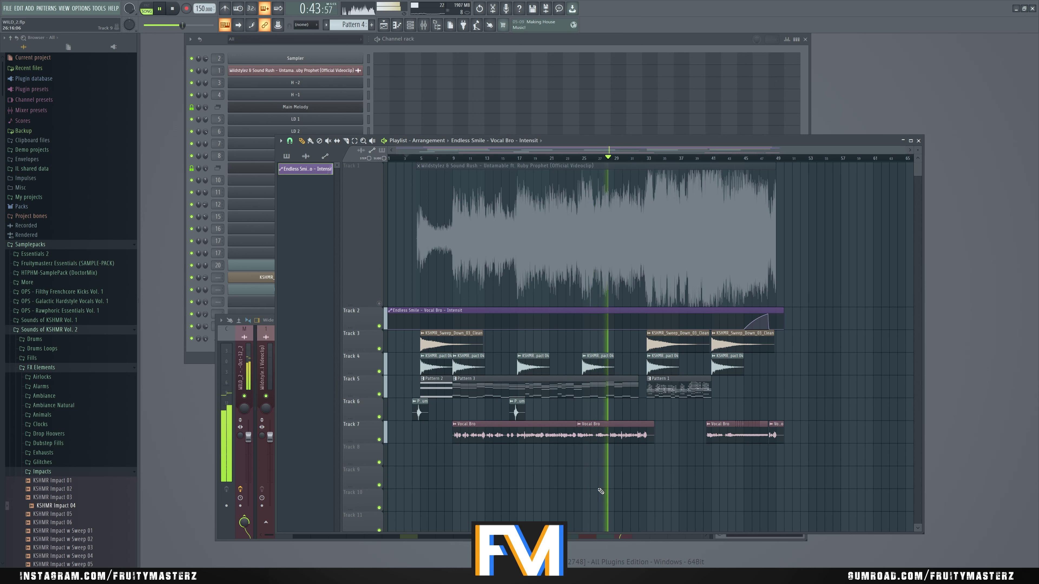
Set the ValhallaRoom mix to 30.3% and depth to 52.4% on the Vocal Bro mixer track
key(F9)
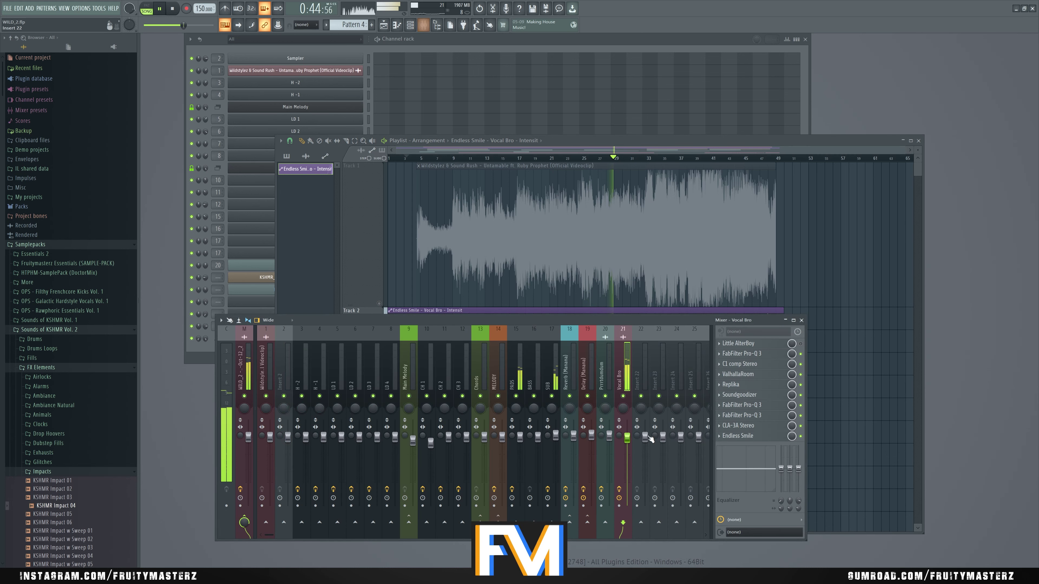
click(764, 374)
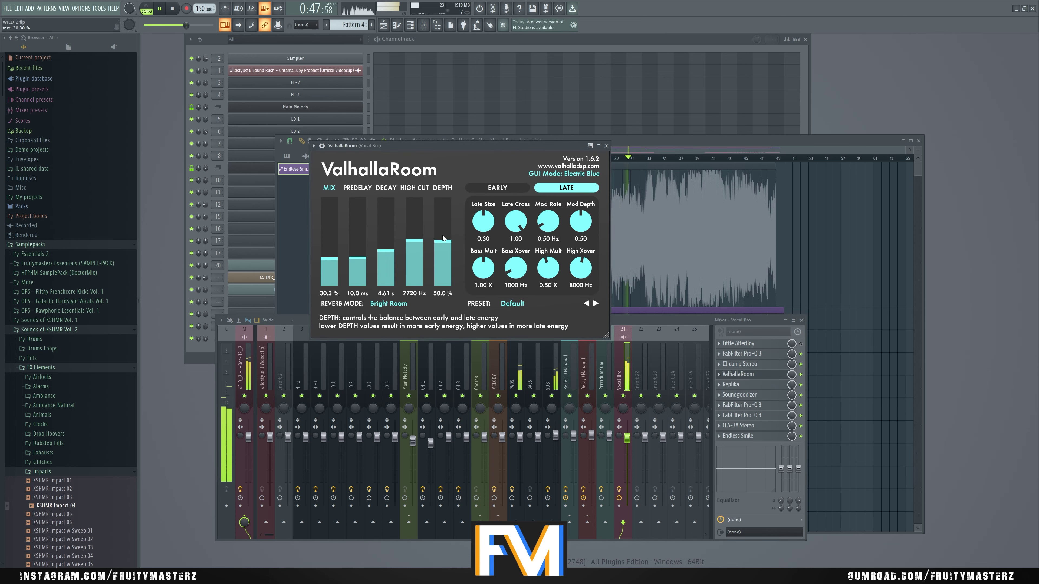
scroll(444, 239, up, 3)
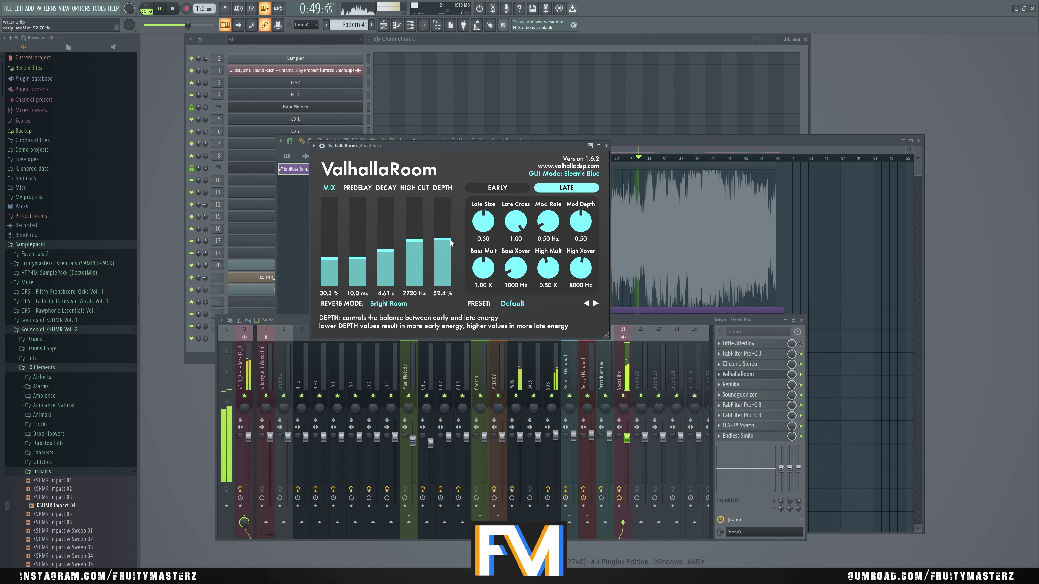
click(694, 146)
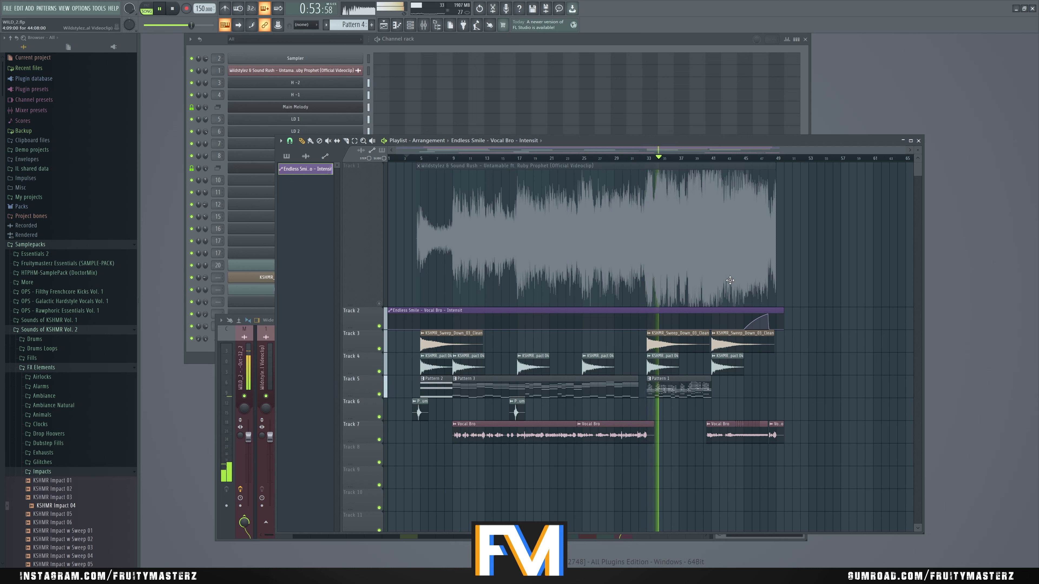
key(F9)
click(413, 388)
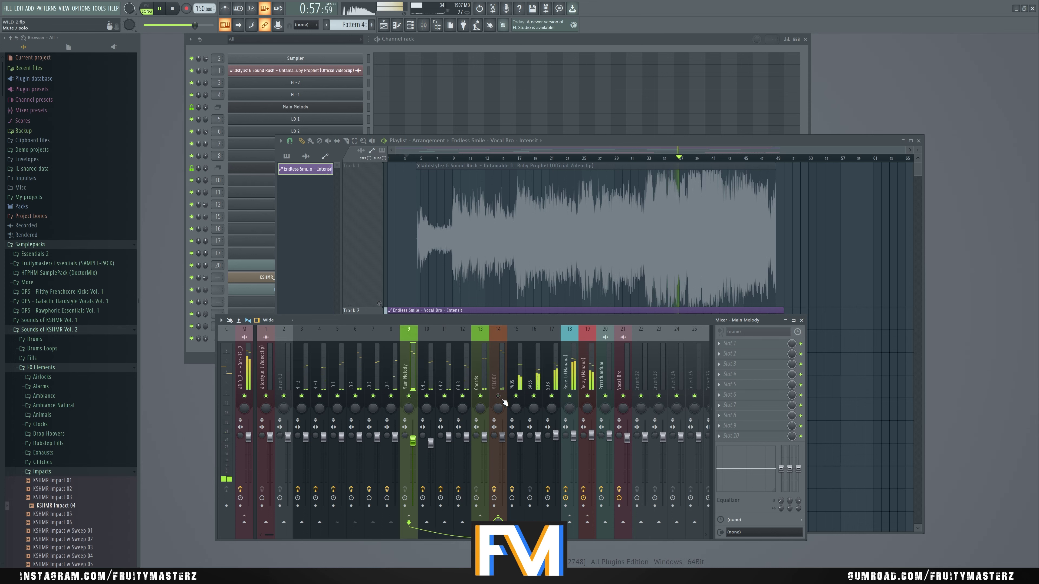
click(502, 438)
drag(502, 439, 502, 441)
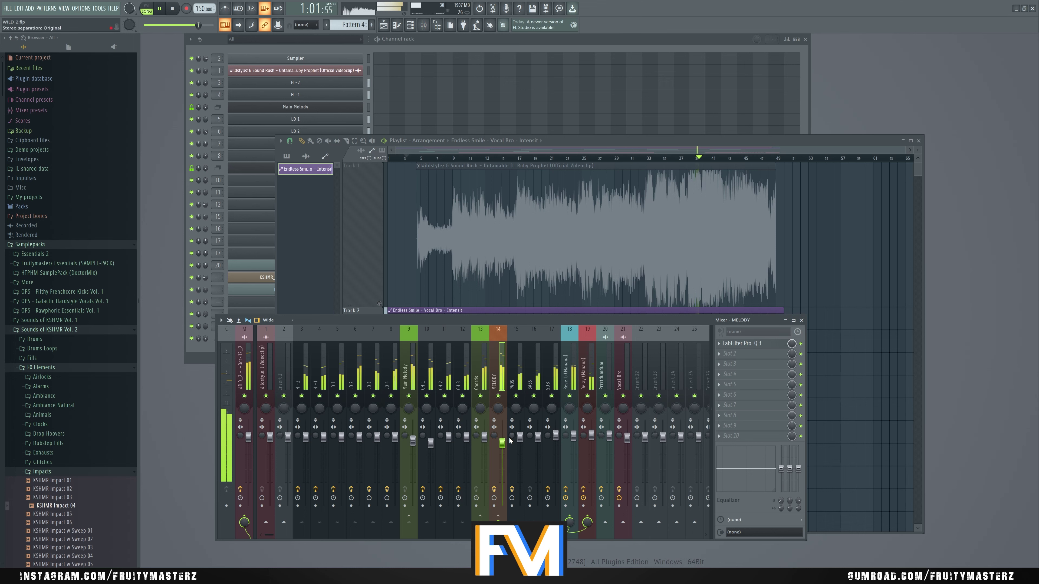
key(ctrl+z)
Lower the MELODY, PADS, BASS and SUB mixer tracks together, and re-enable the SUB track while playing from bar 34
drag(552, 382, 500, 381)
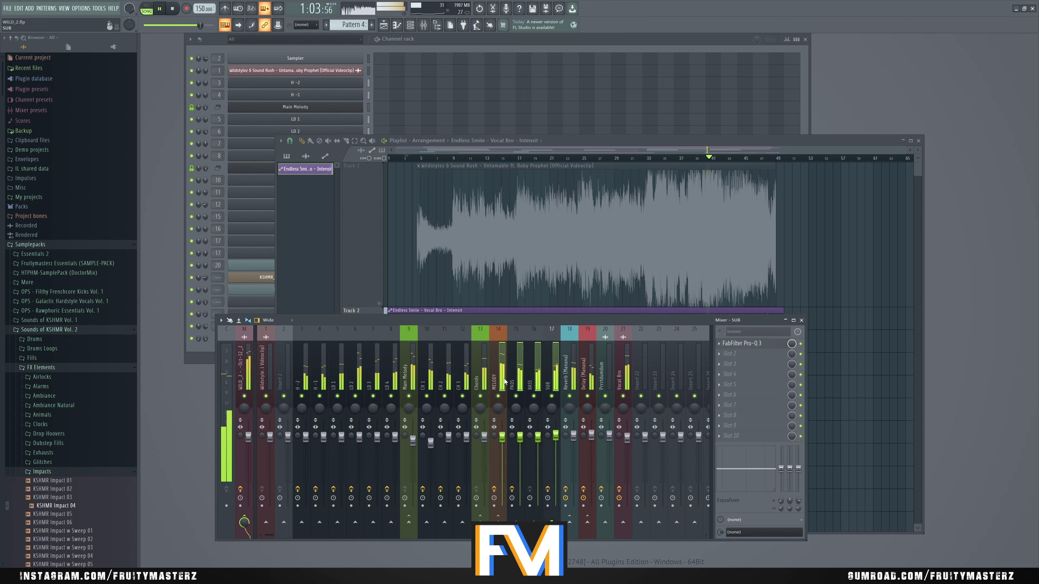
drag(555, 435, 555, 440)
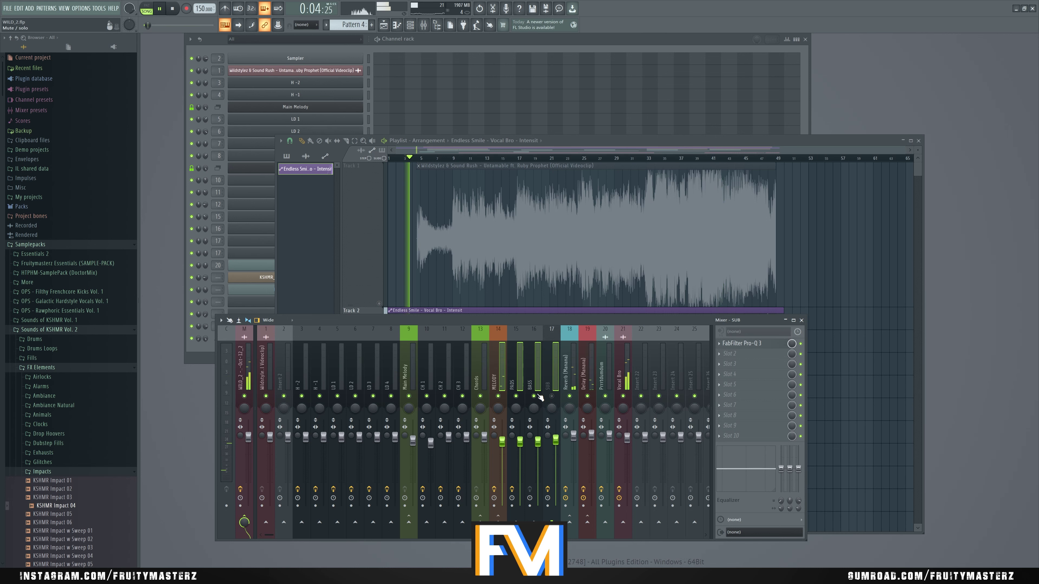
click(679, 138)
click(661, 158)
key(space)
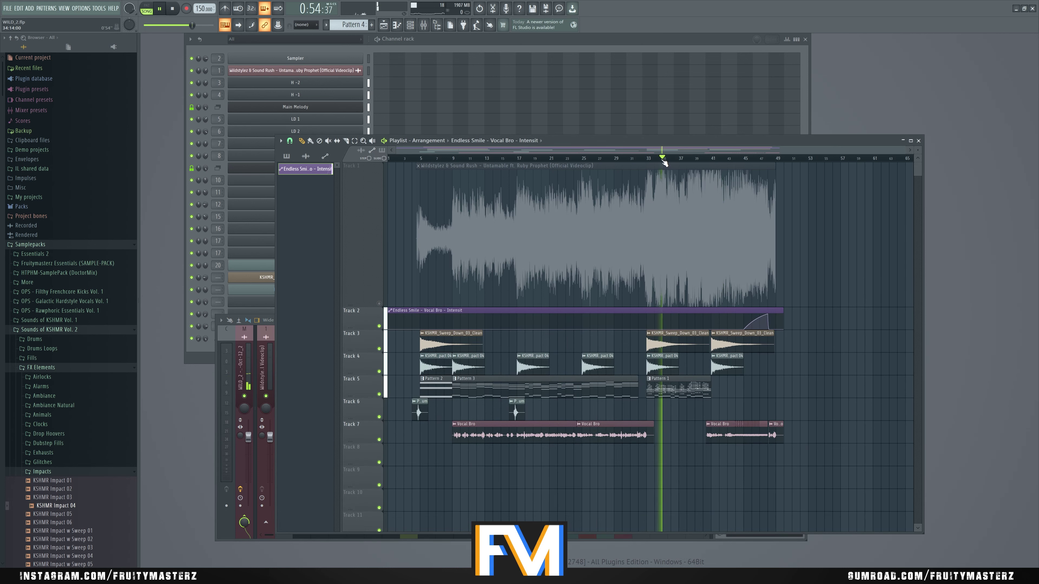
key(F9)
click(551, 396)
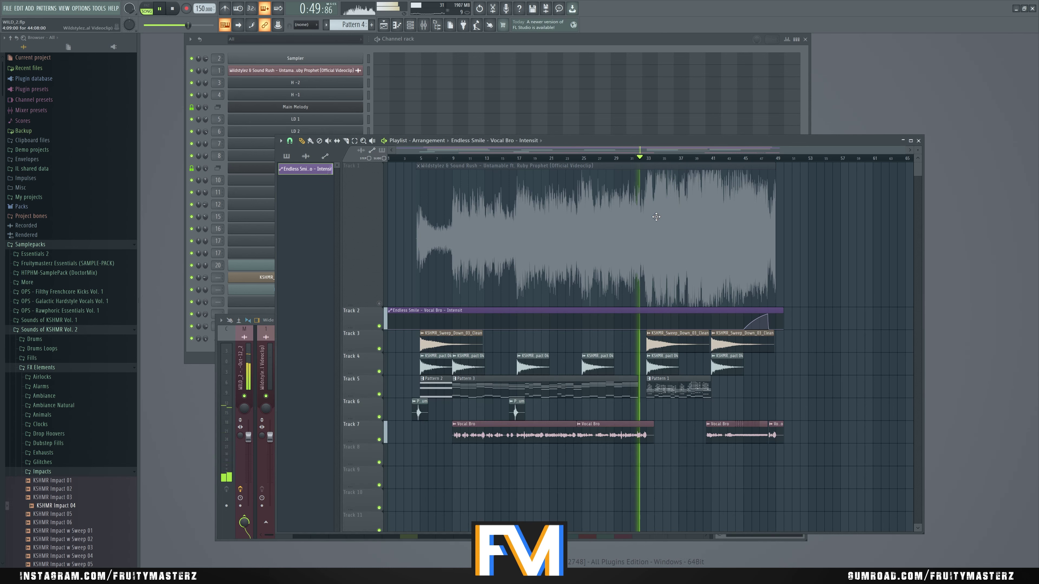
Listen to the transition into the melody section and place the playhead at bar 33 to examine it
scroll(607, 238, up, 4)
scroll(607, 238, down, 4)
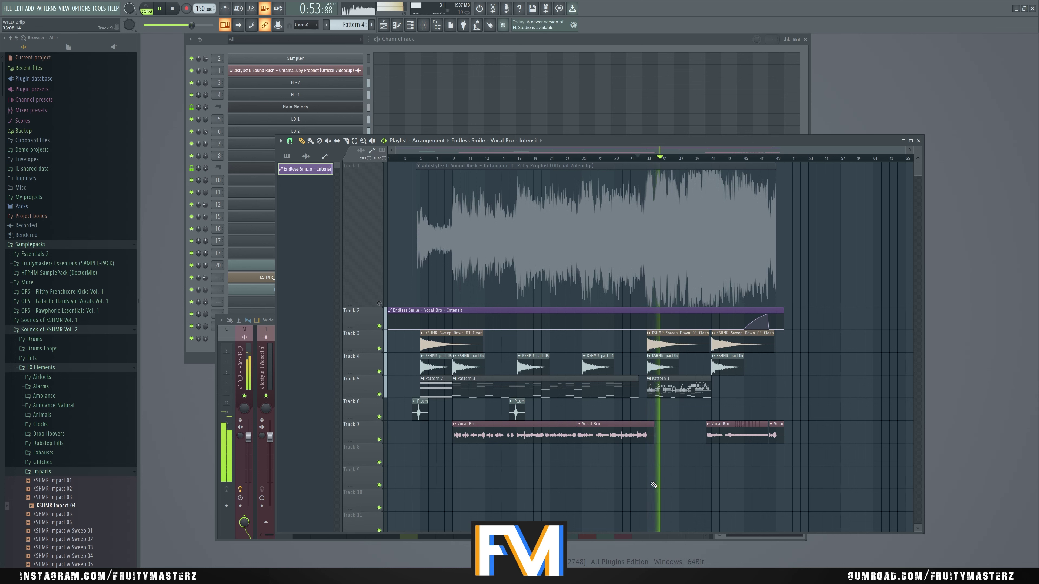
key(space)
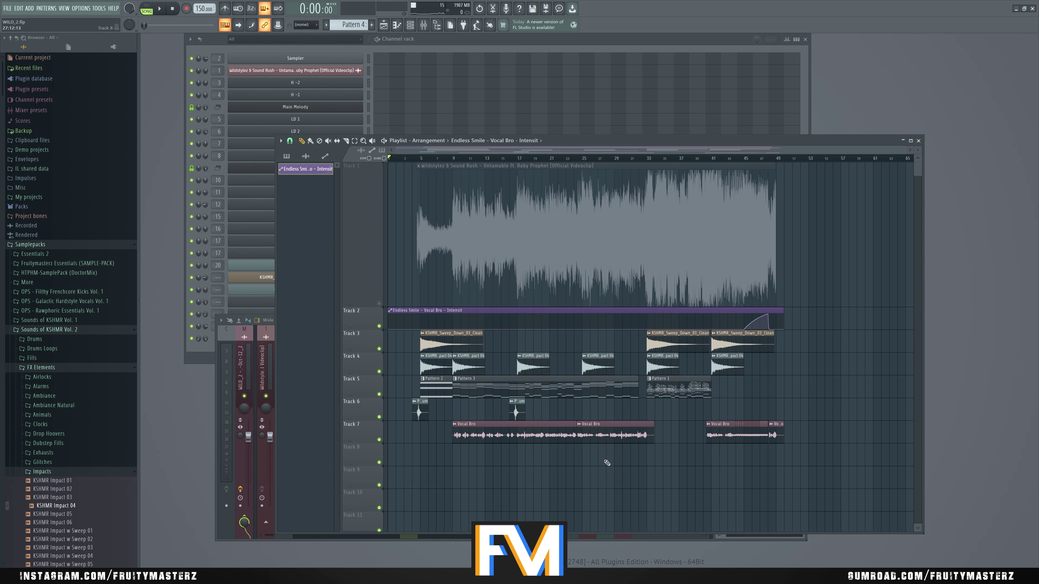
scroll(699, 418, up, 5)
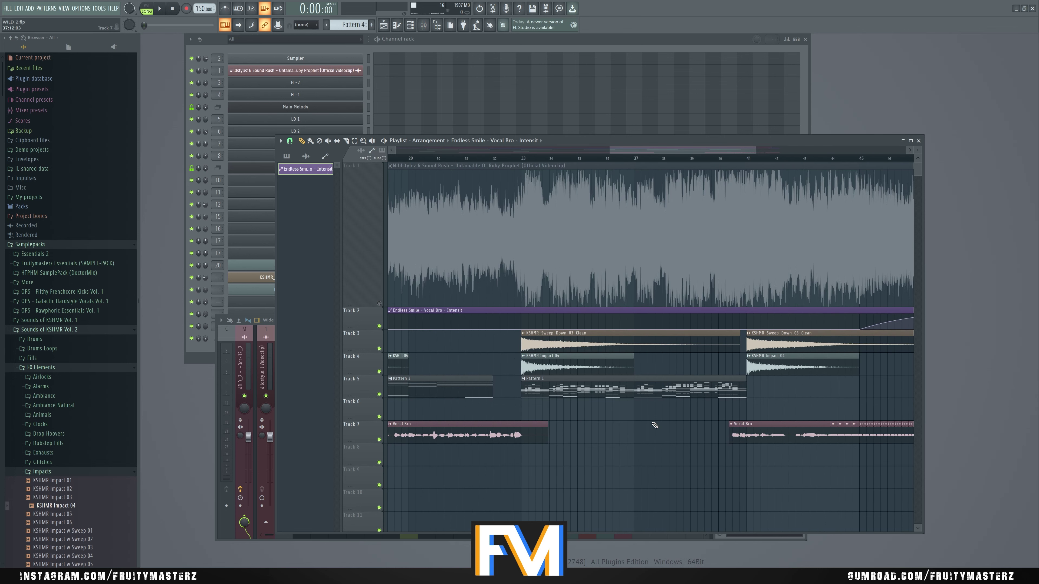
scroll(523, 207, up, 3)
click(532, 158)
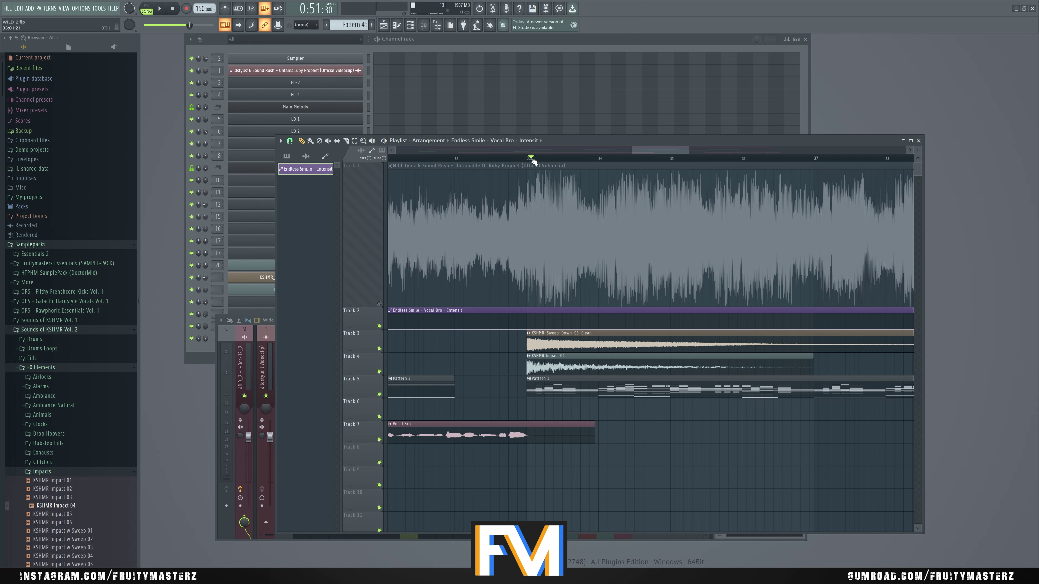
scroll(679, 479, down, 8)
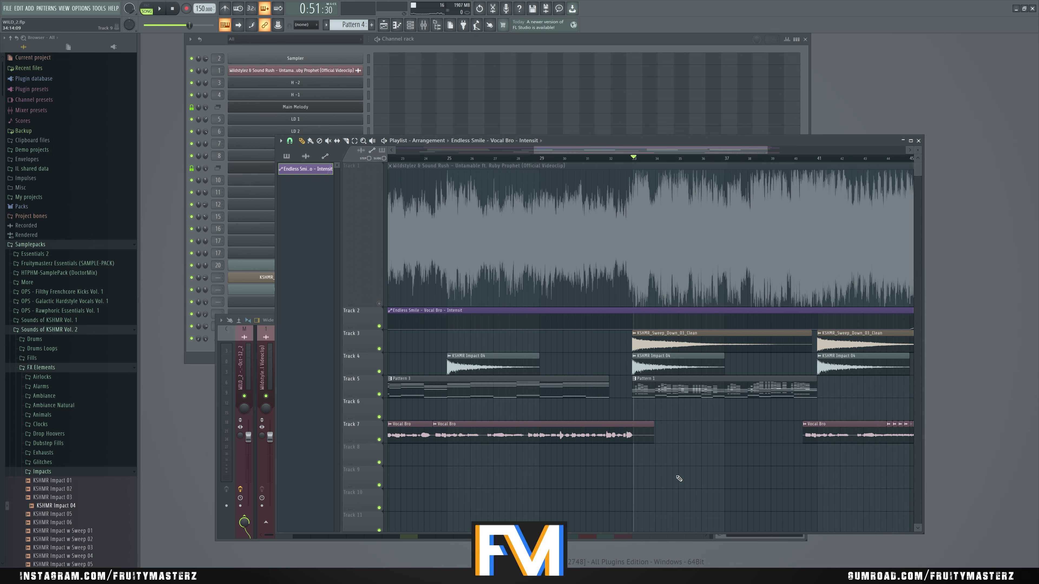